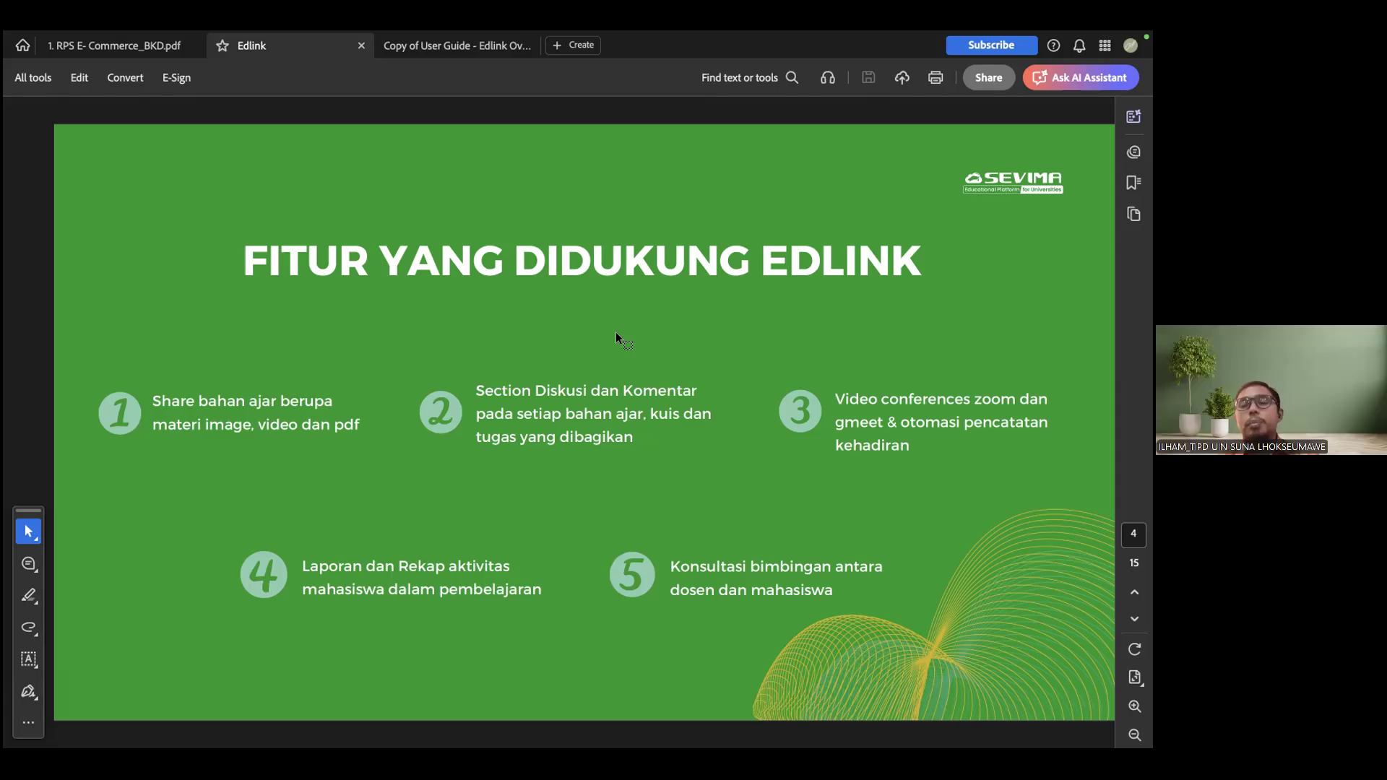
# Page through the Edlink presentation from the supported features slide to Obrolan, examining the login, class, teaching material, session and report features
pyautogui.press('Right')
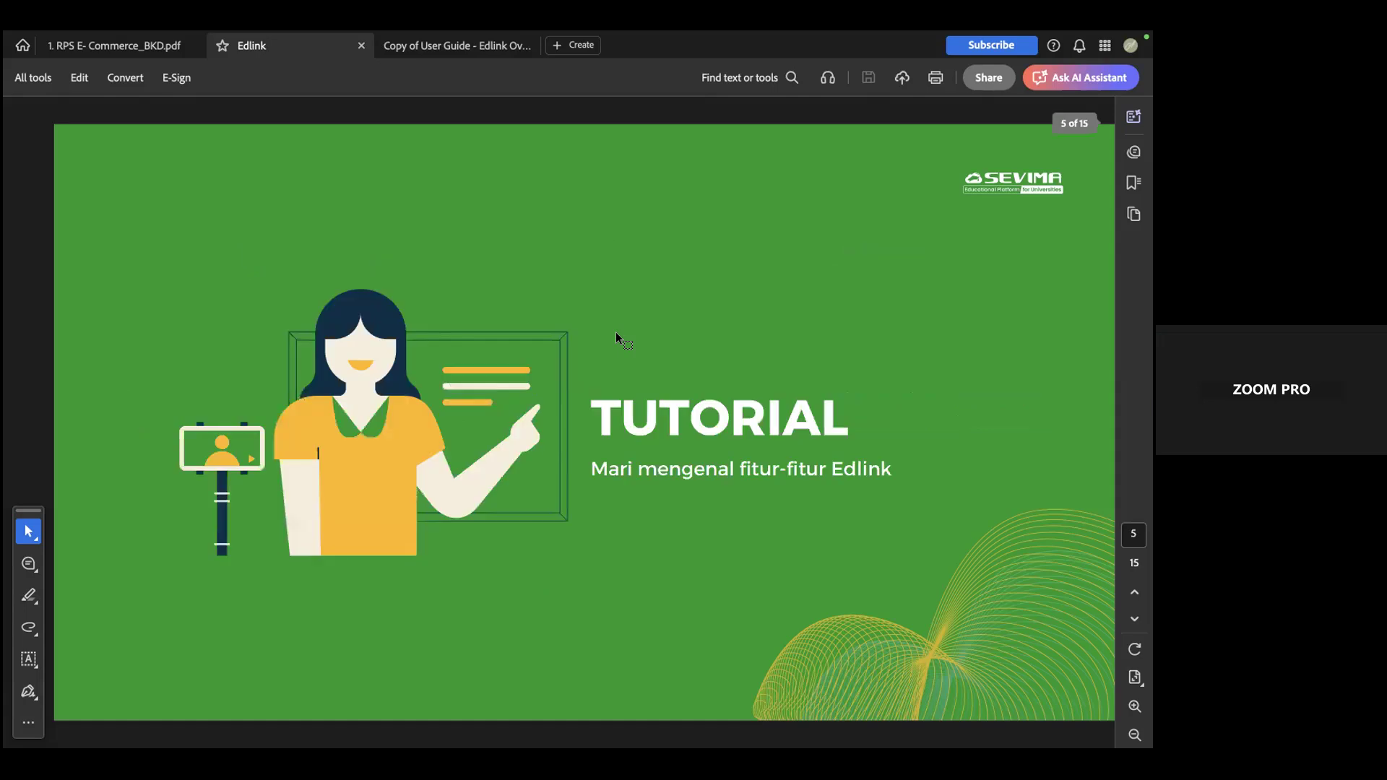
pyautogui.press('Right')
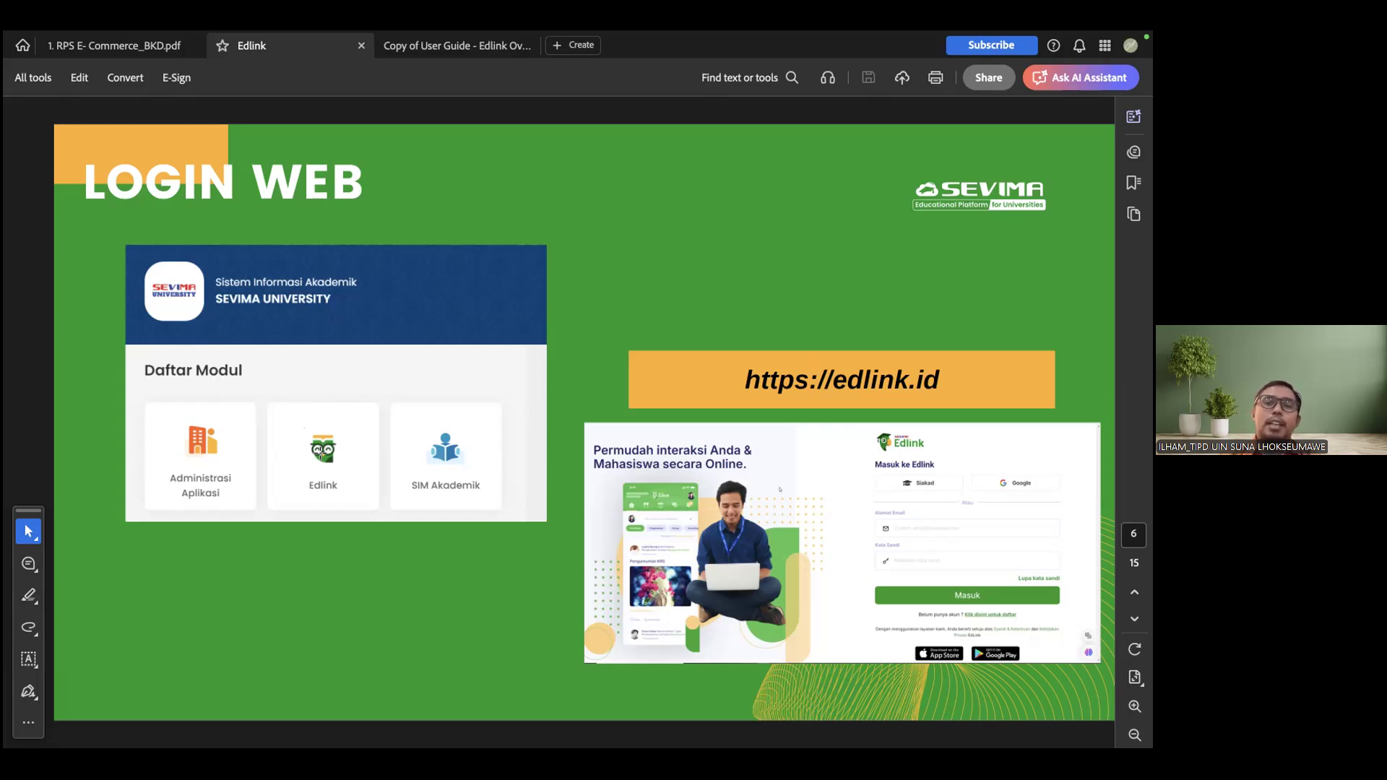
pyautogui.press('Right')
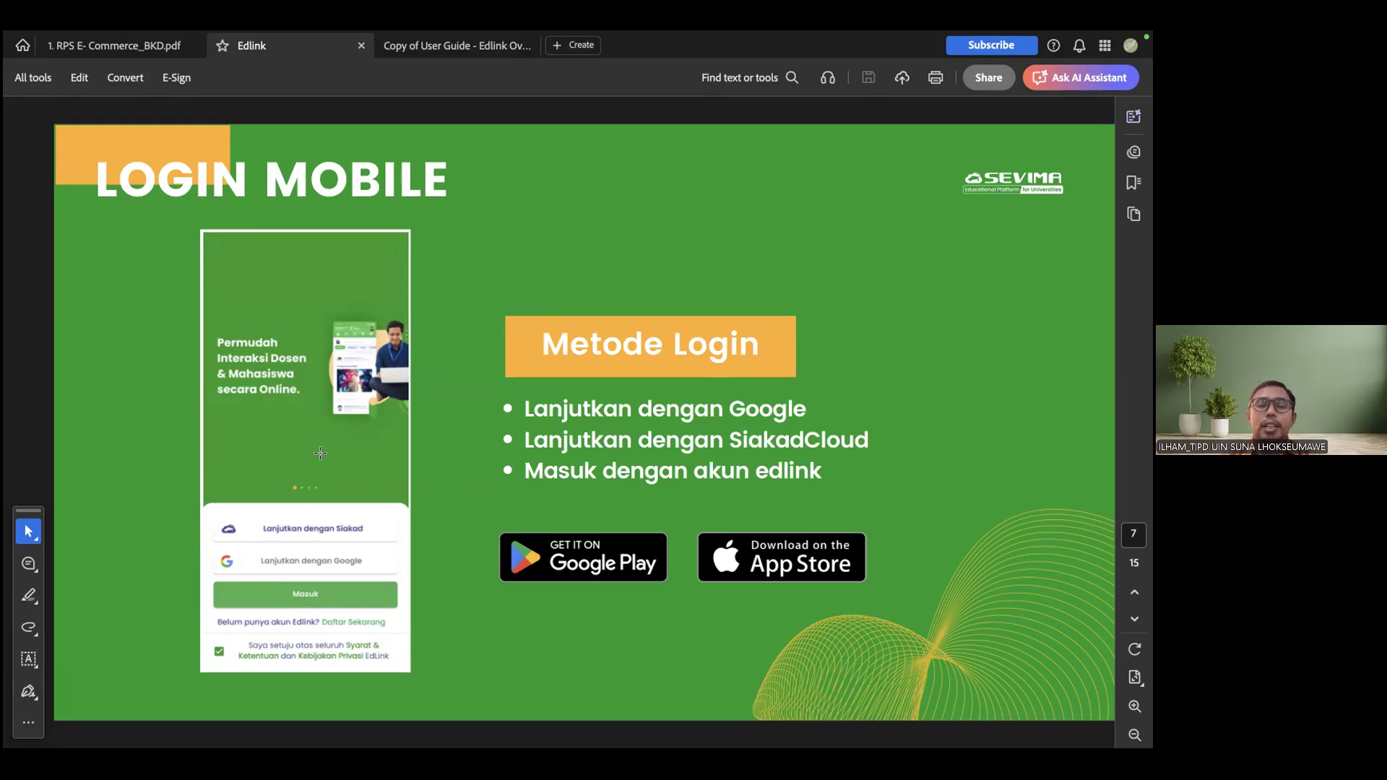
pyautogui.press('Right')
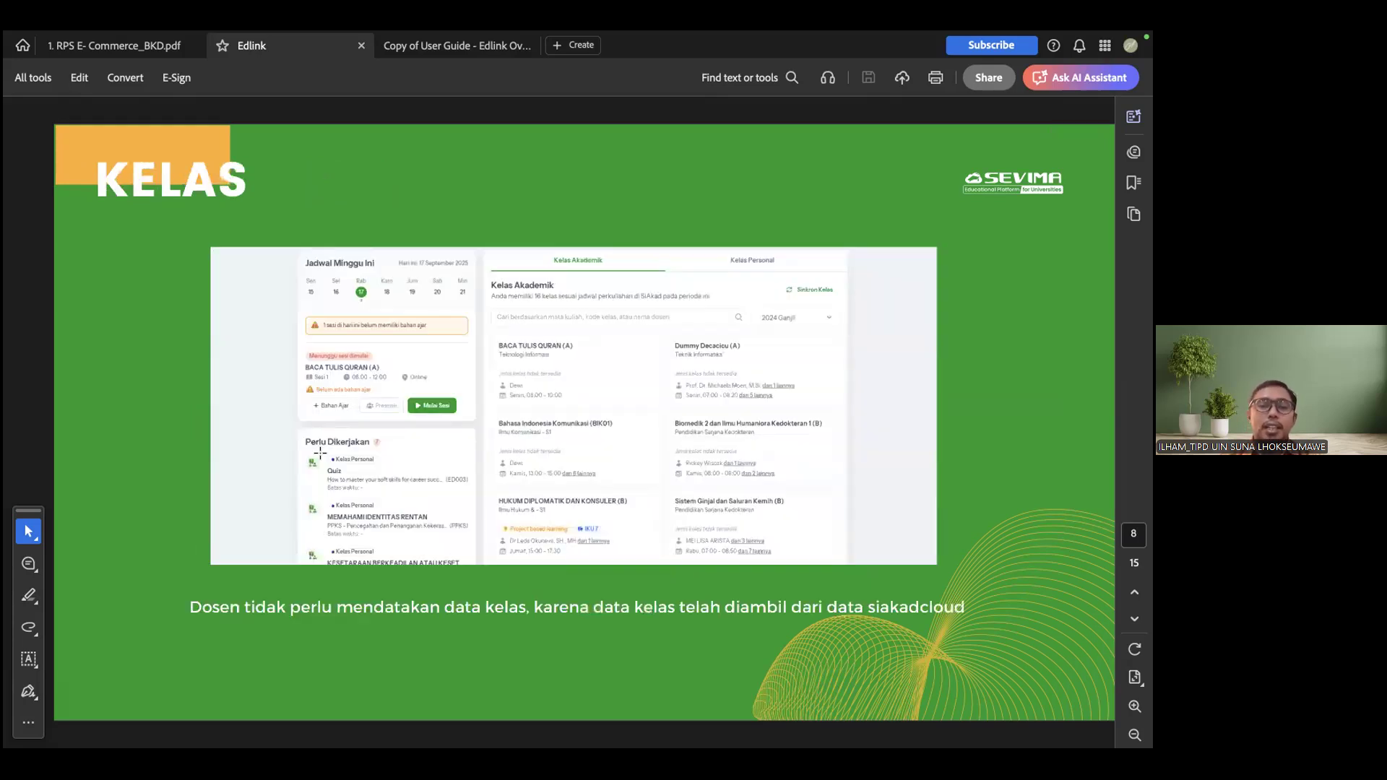
pyautogui.press('Right')
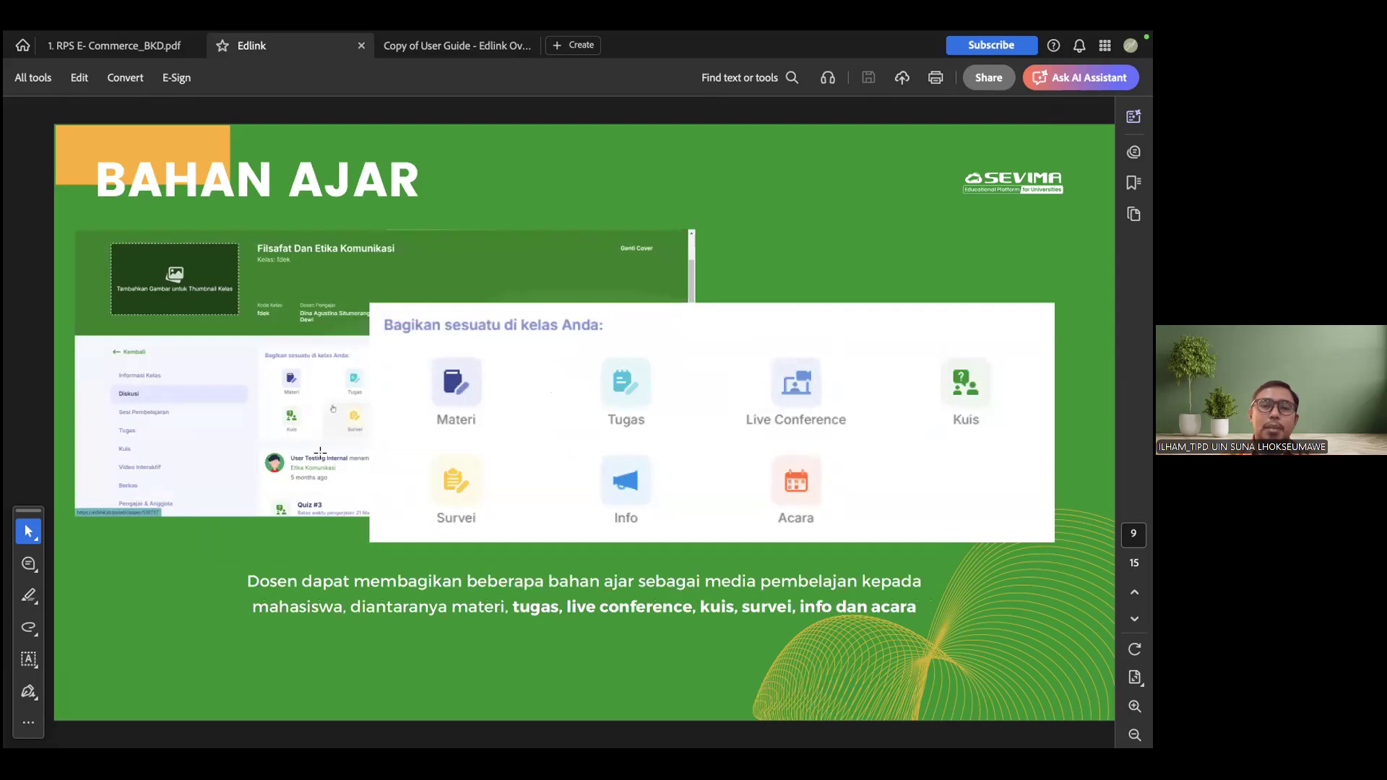
pyautogui.press('Right')
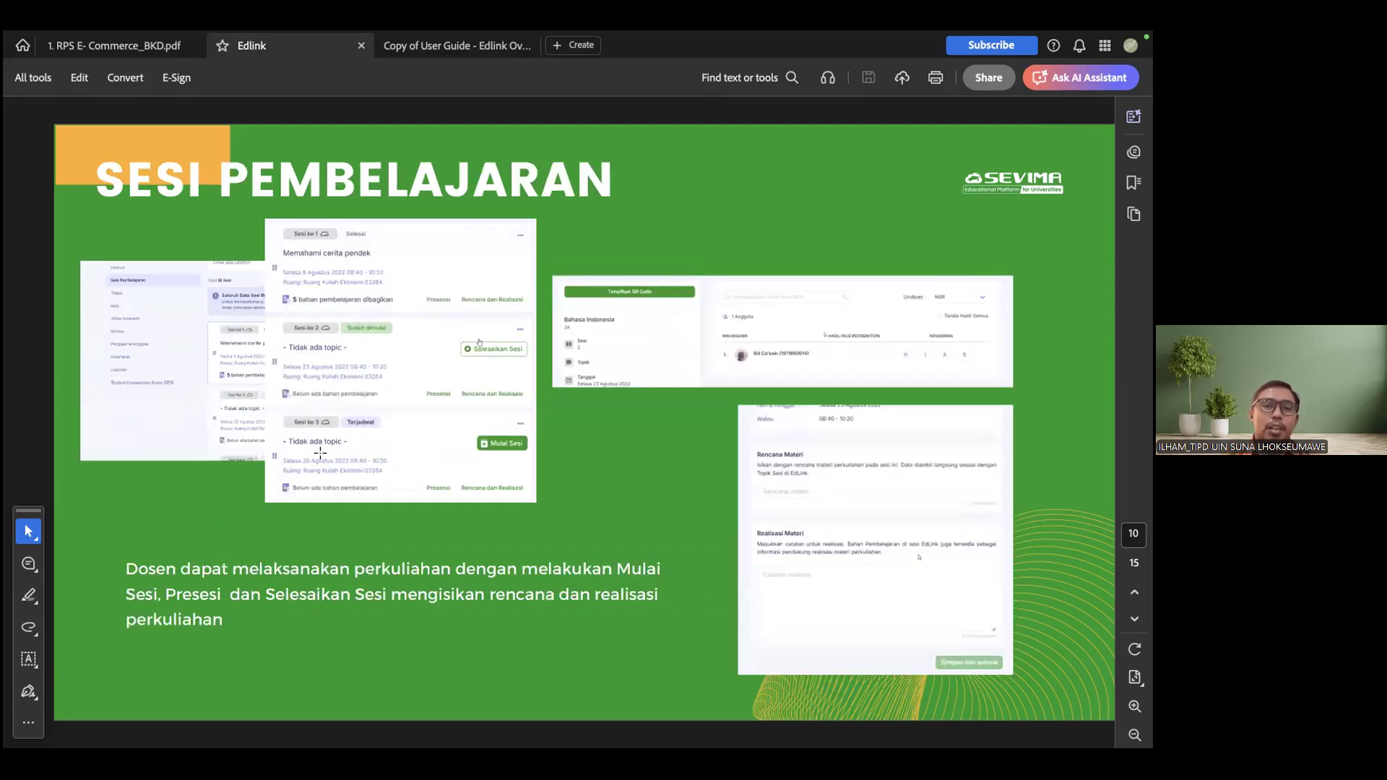
pyautogui.press('Right')
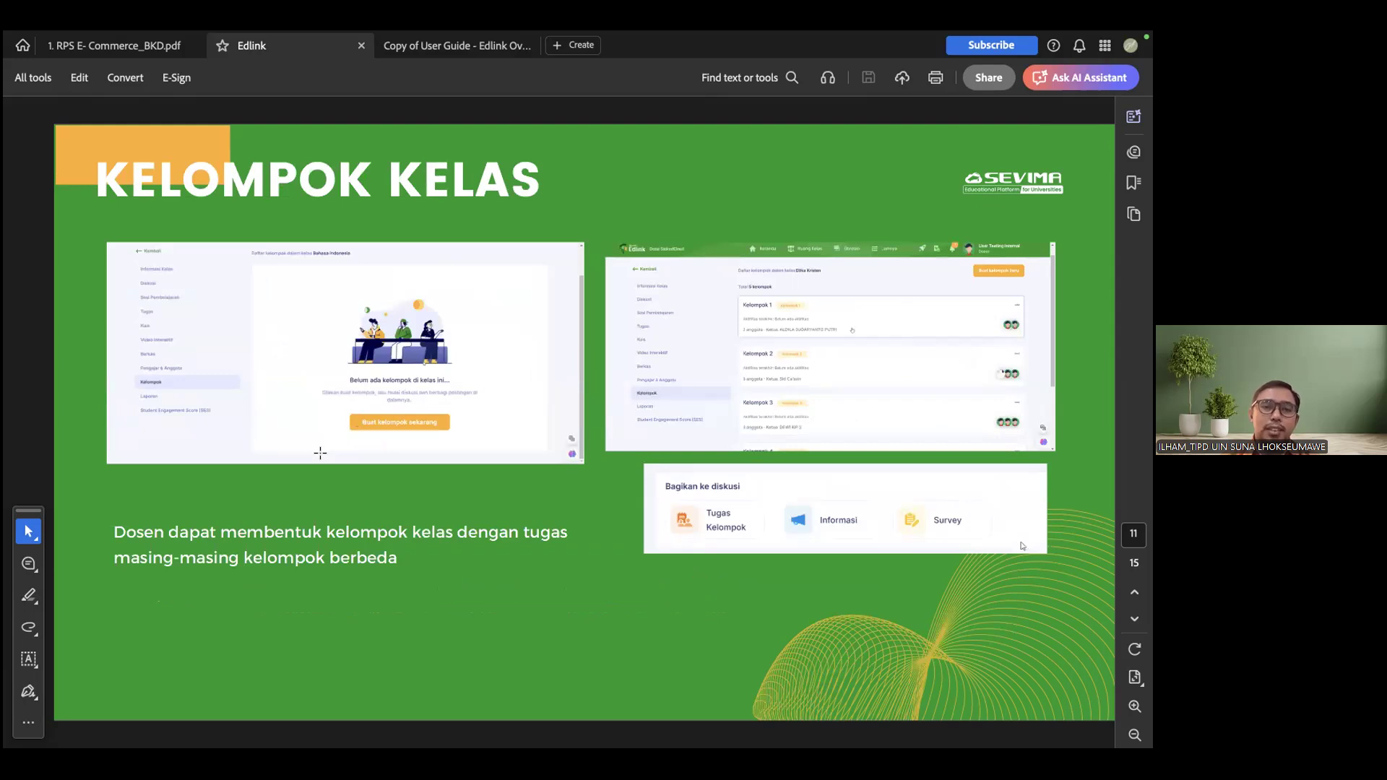
pyautogui.press('Right')
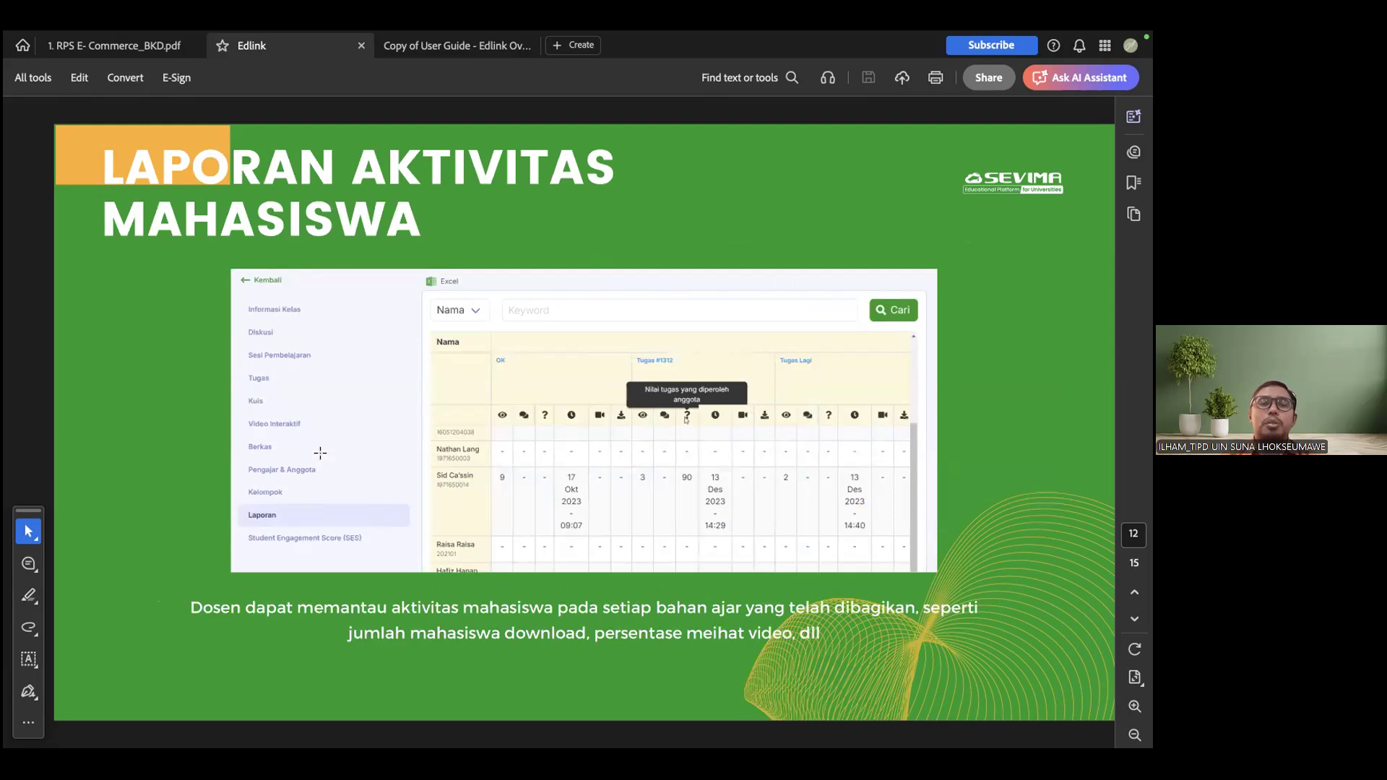
pyautogui.press('Right')
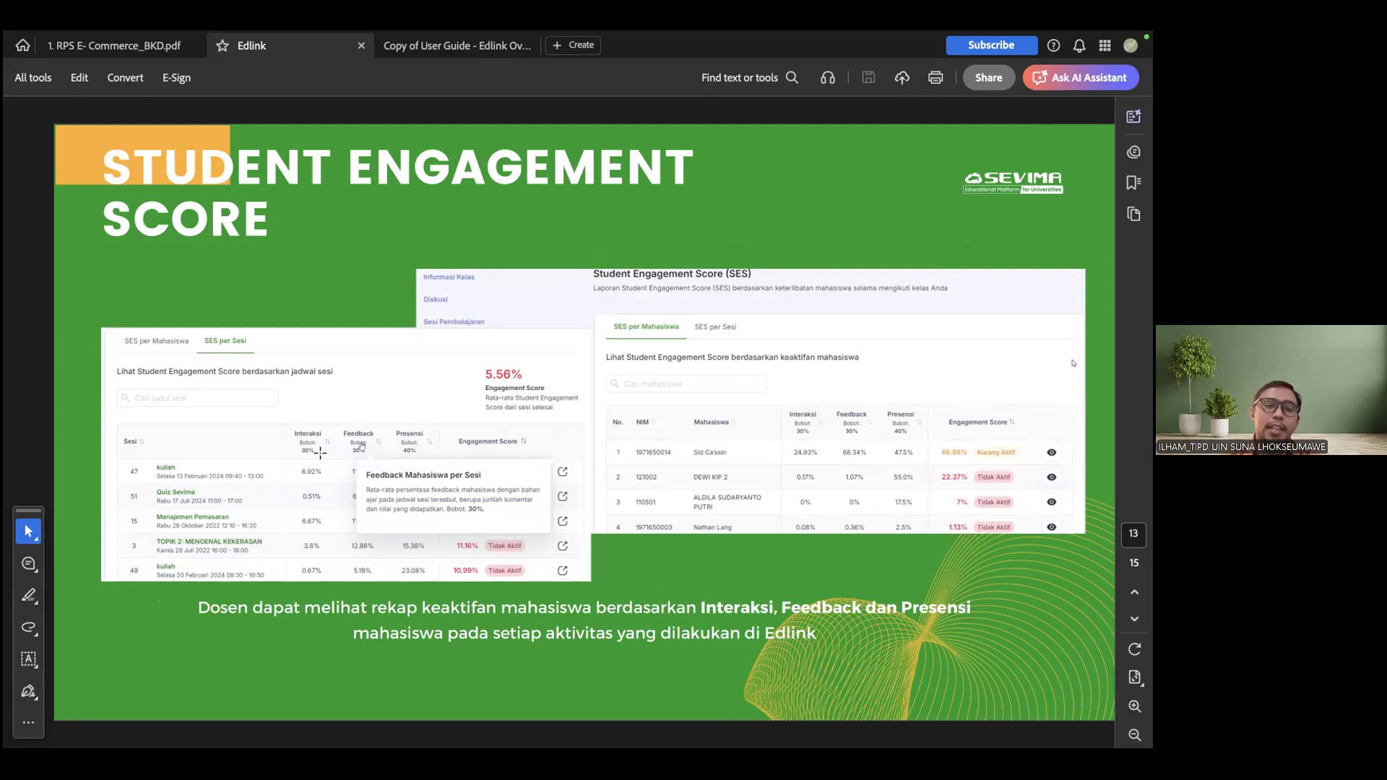
pyautogui.press('Right')
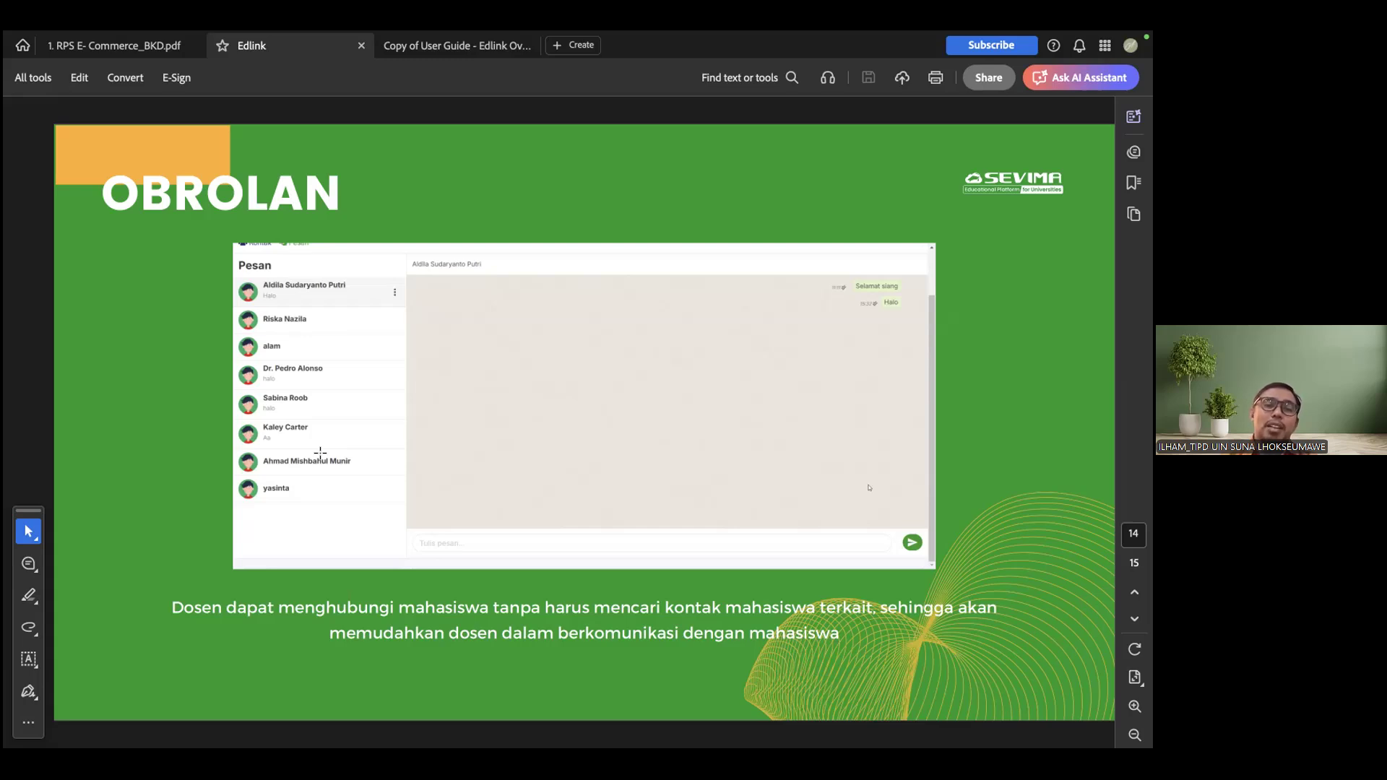
pyautogui.scroll(-1, 321, 453)
# Switch to Chrome and replace the open Edlink class sessions tab with a new blank tab
pyautogui.click(131, 50)
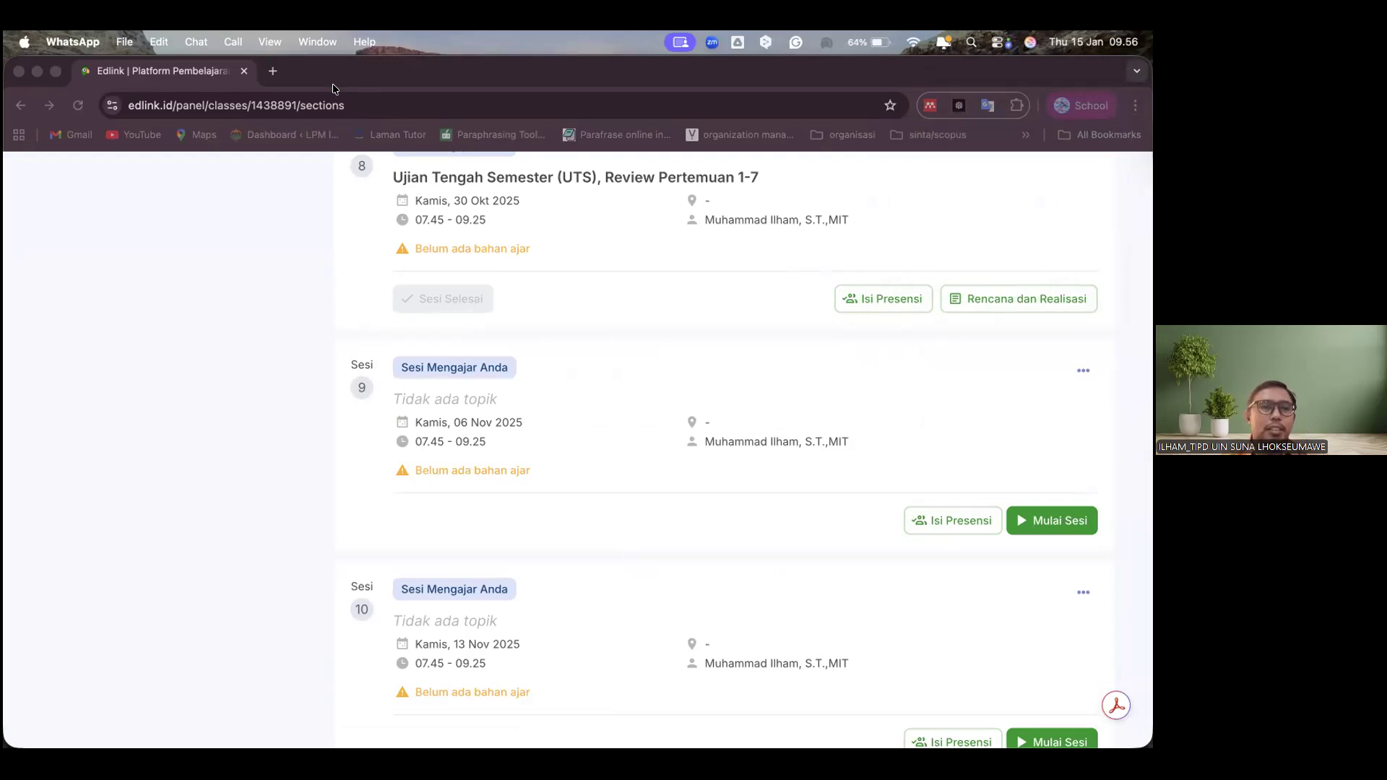
pyautogui.hotkey('ctrl', 'Up')
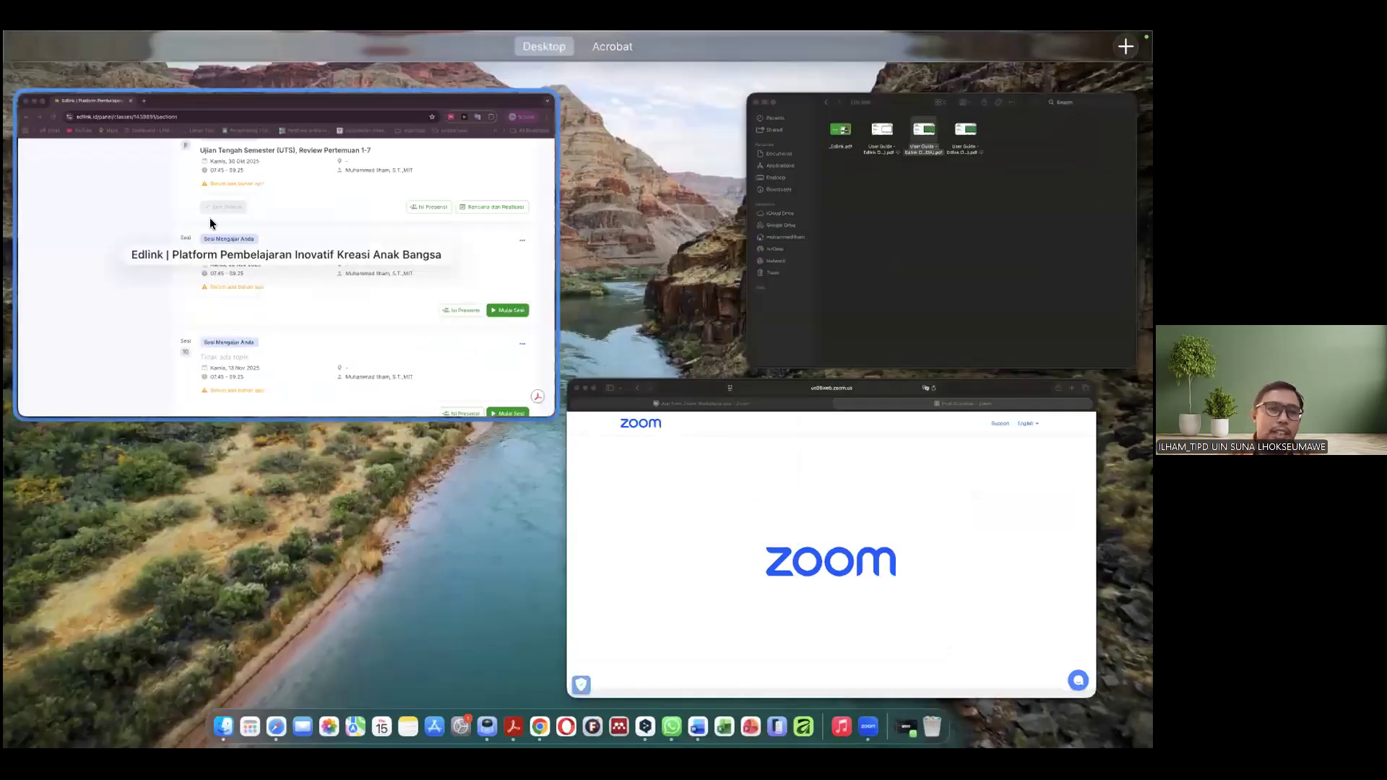
pyautogui.click(543, 726)
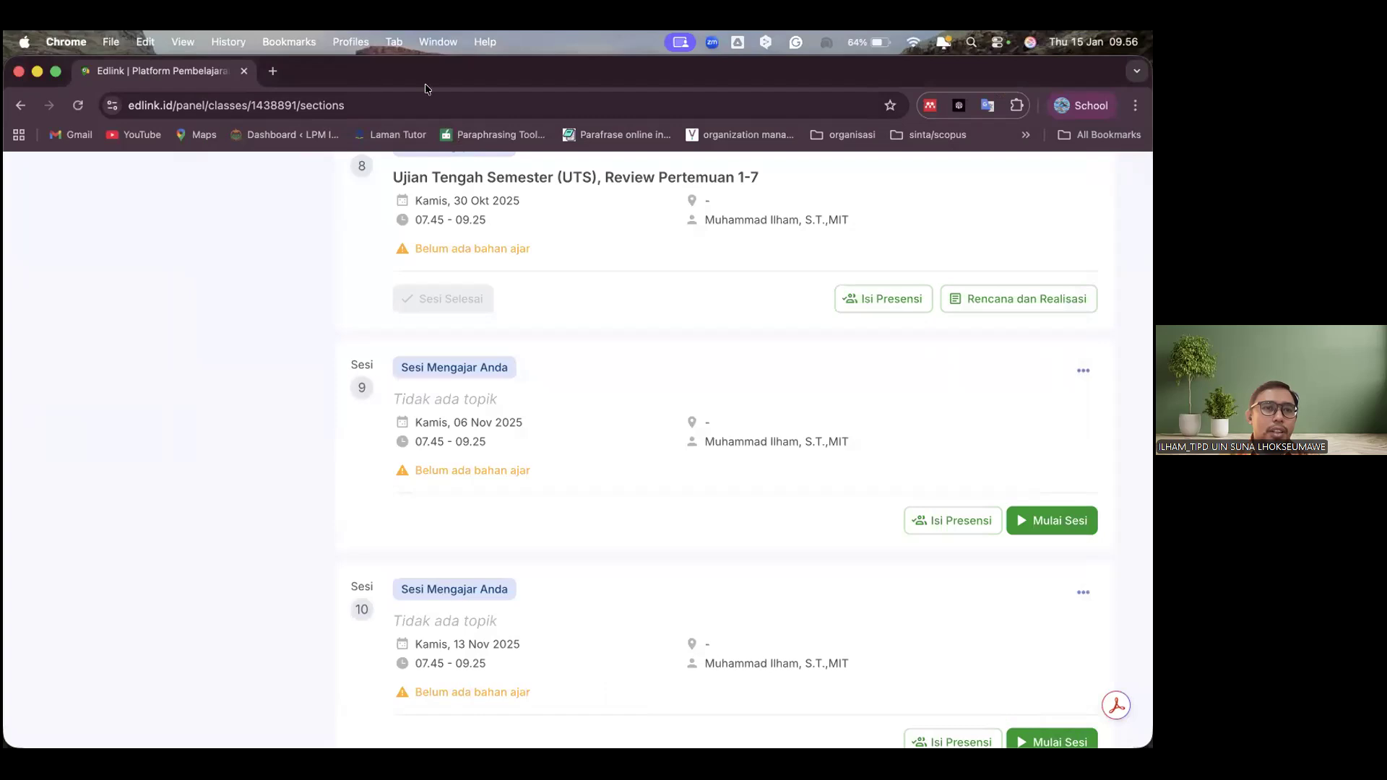
pyautogui.press('super+t')
pyautogui.click(244, 71)
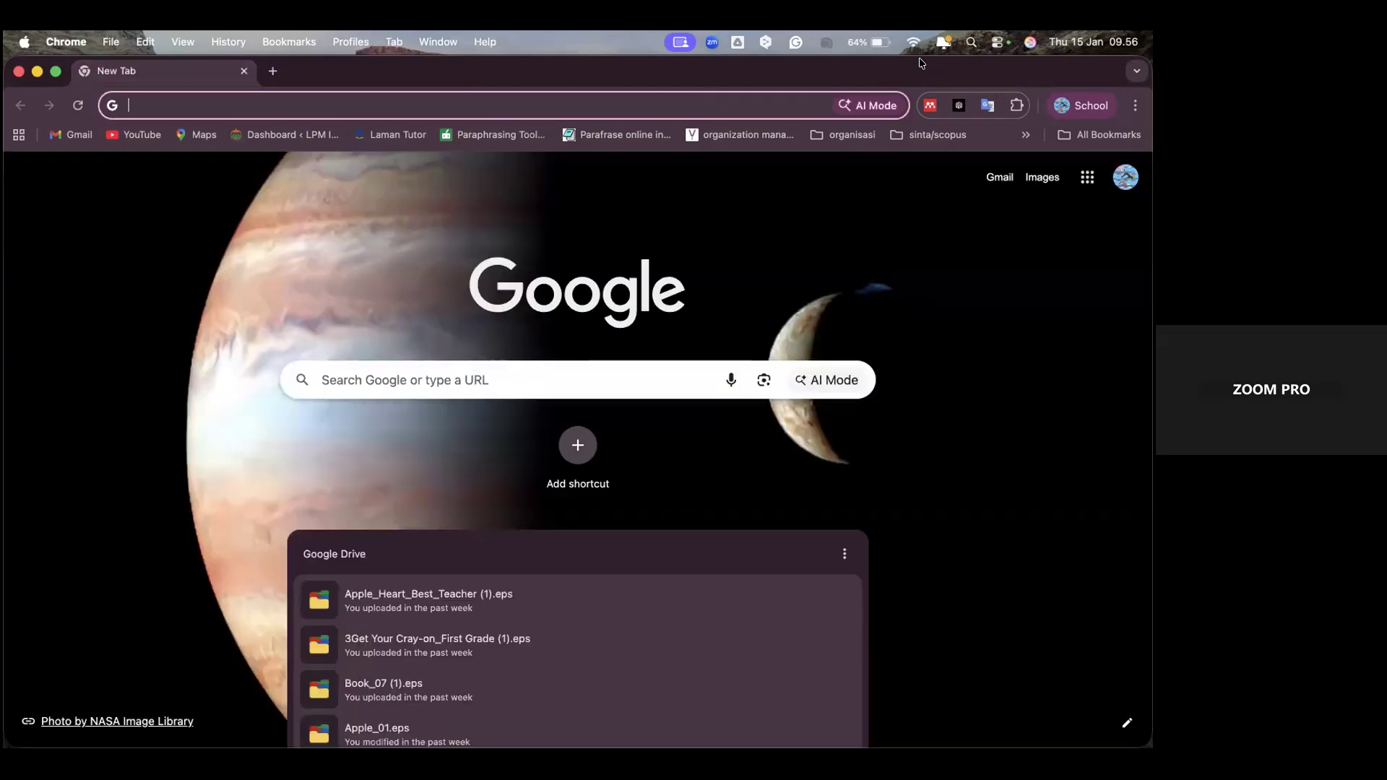
# Reposition the browser window and open the academic information system at siakad.uinsuna.ac.id
pyautogui.moveTo(966, 70); pyautogui.dragTo(928, 129)
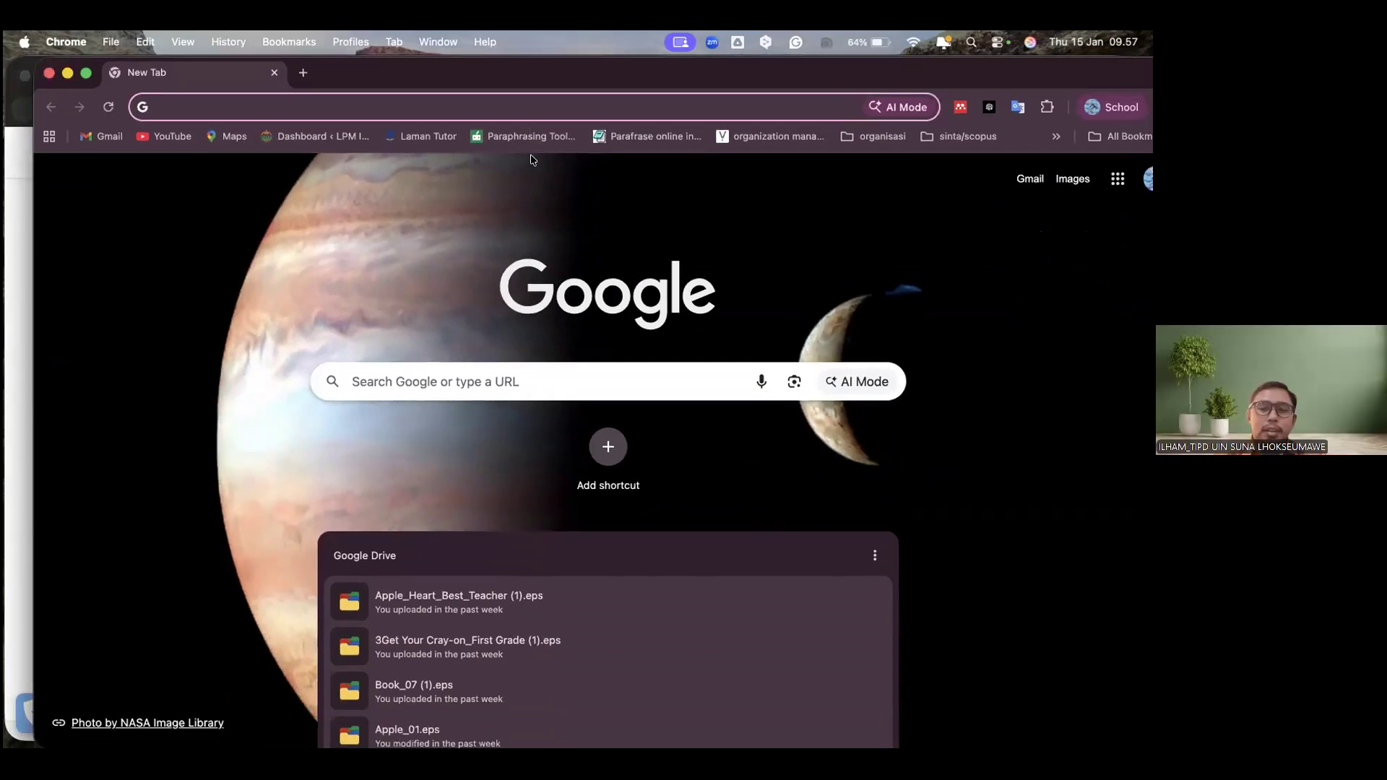
pyautogui.write('siaka')
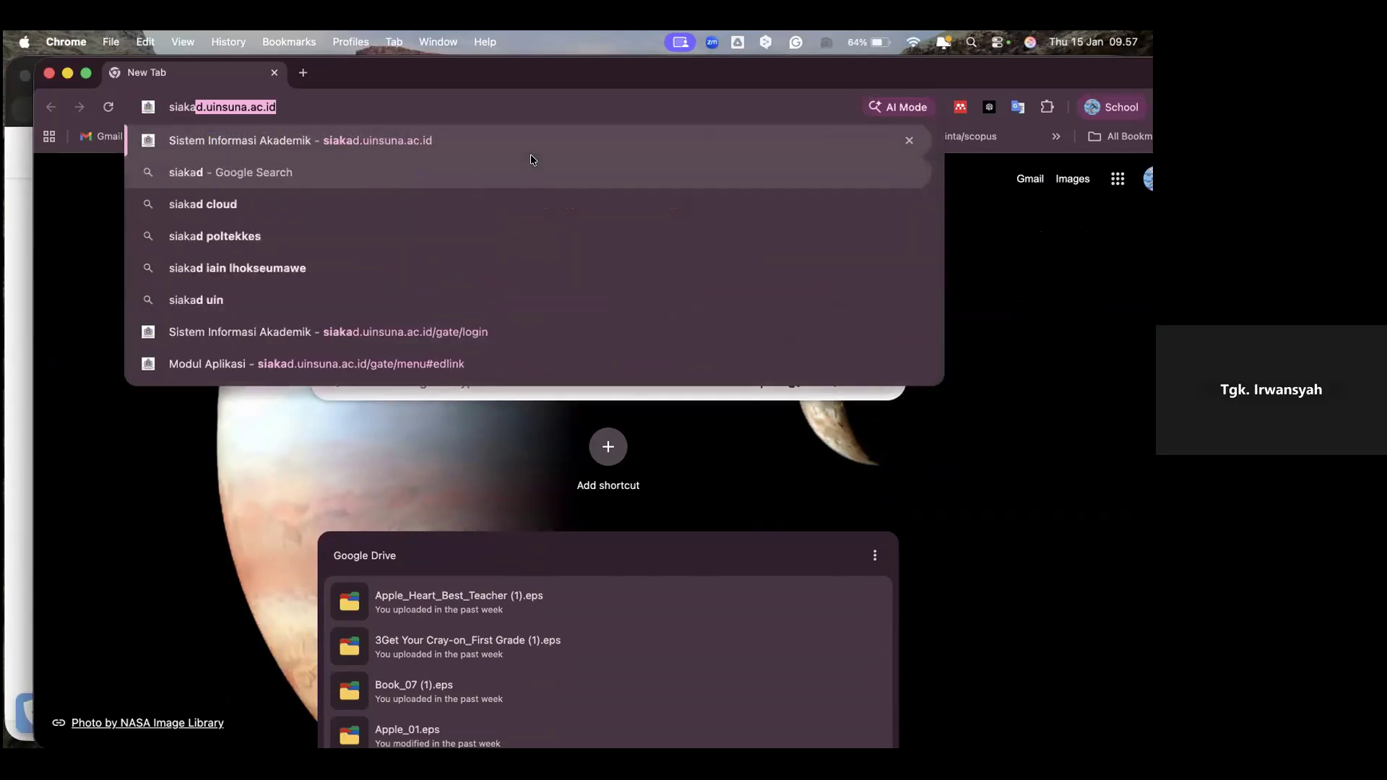
pyautogui.press('Return')
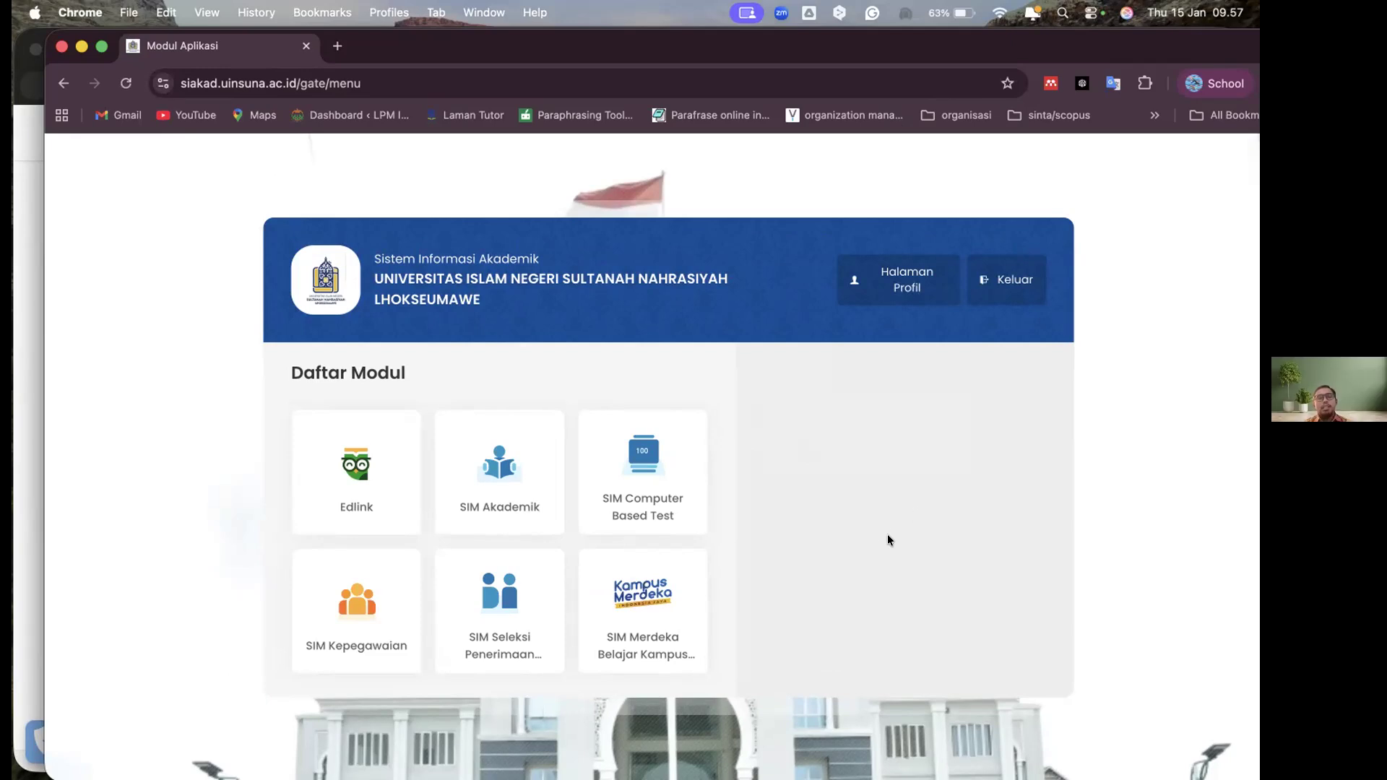
# Open the Edlink module with the Dosen role and go to its Beranda page
pyautogui.click(356, 493)
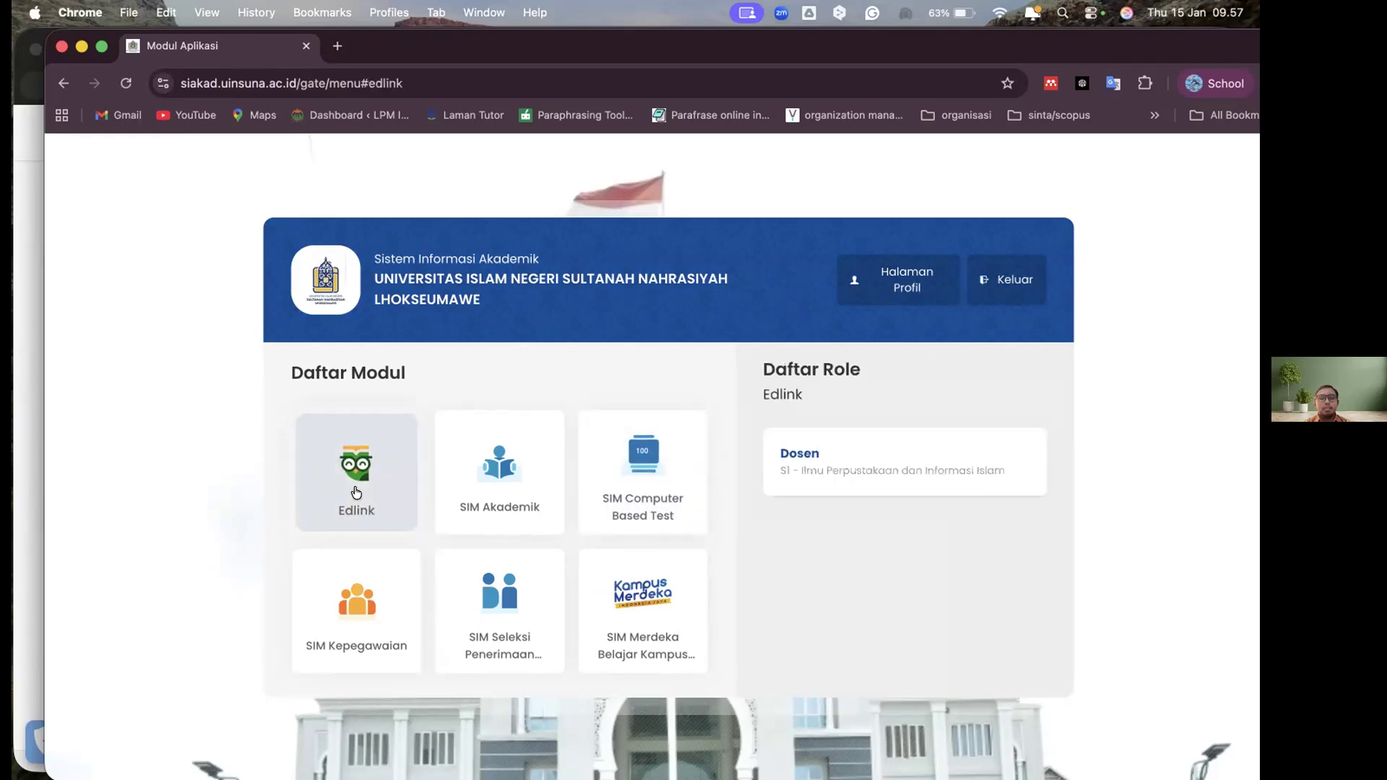
pyautogui.click(917, 460)
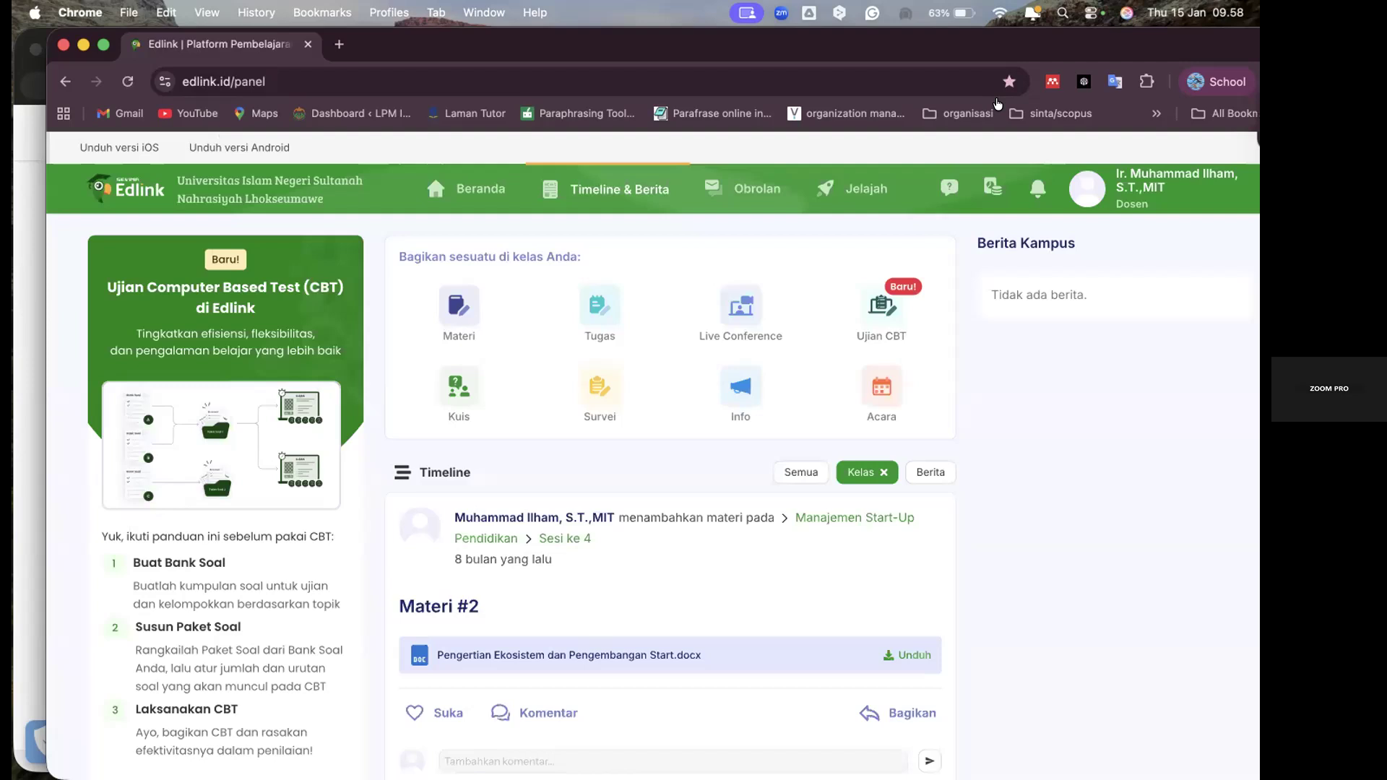
pyautogui.click(1069, 484)
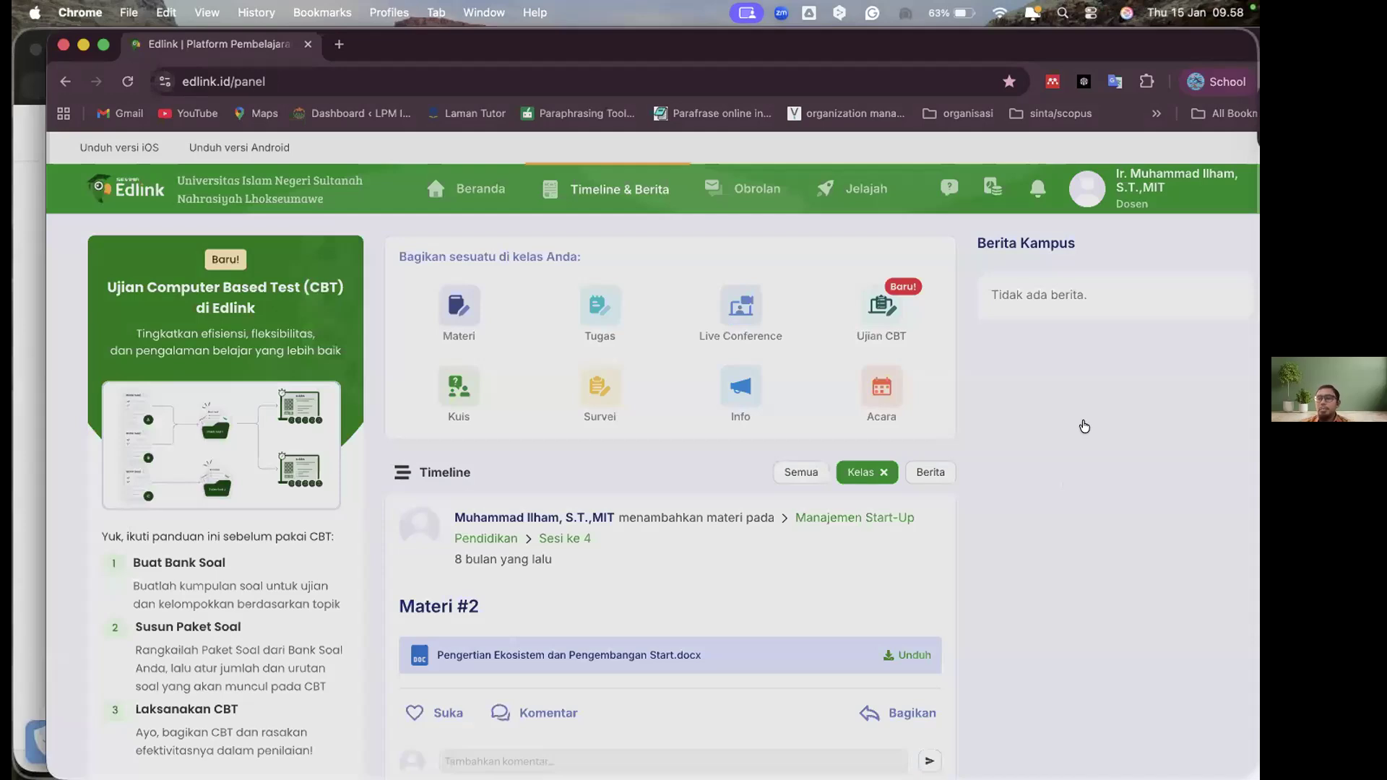
pyautogui.click(479, 188)
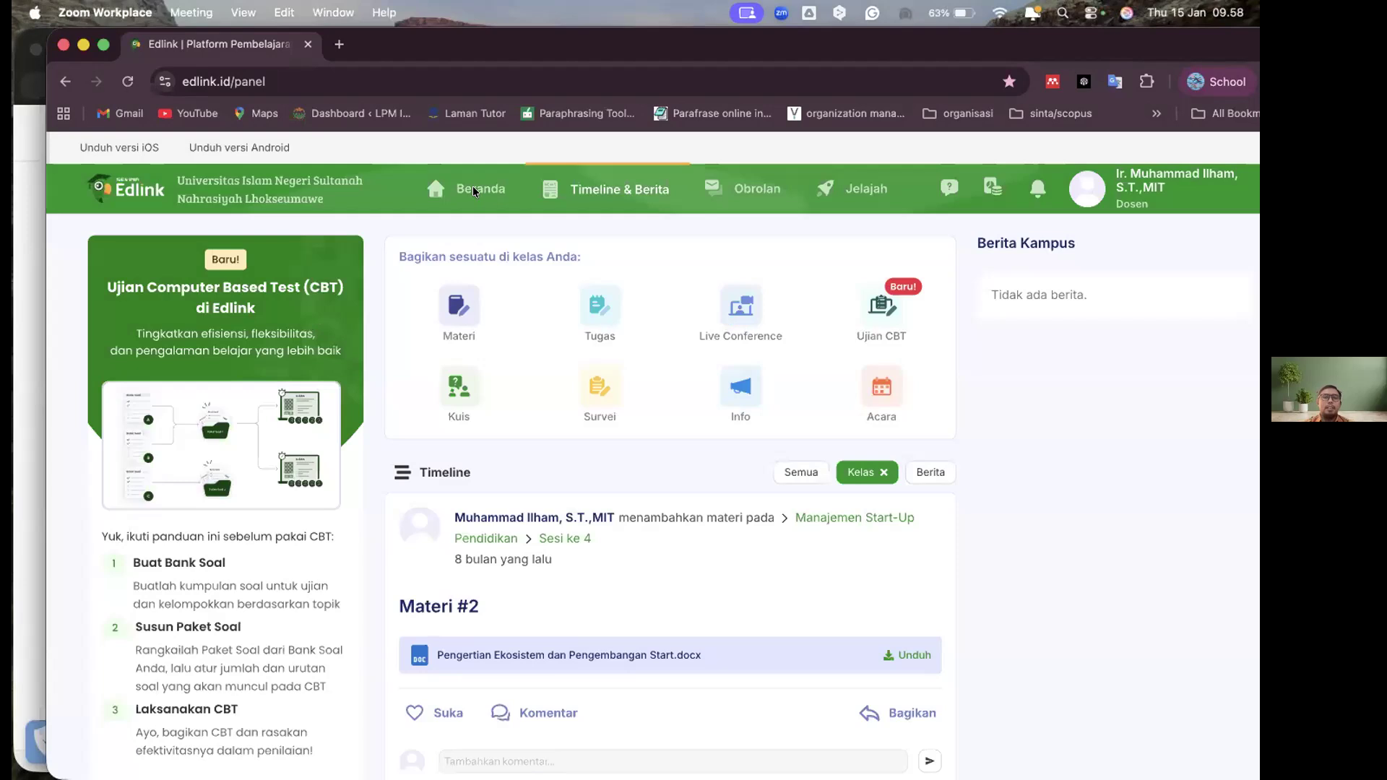
pyautogui.click(474, 190)
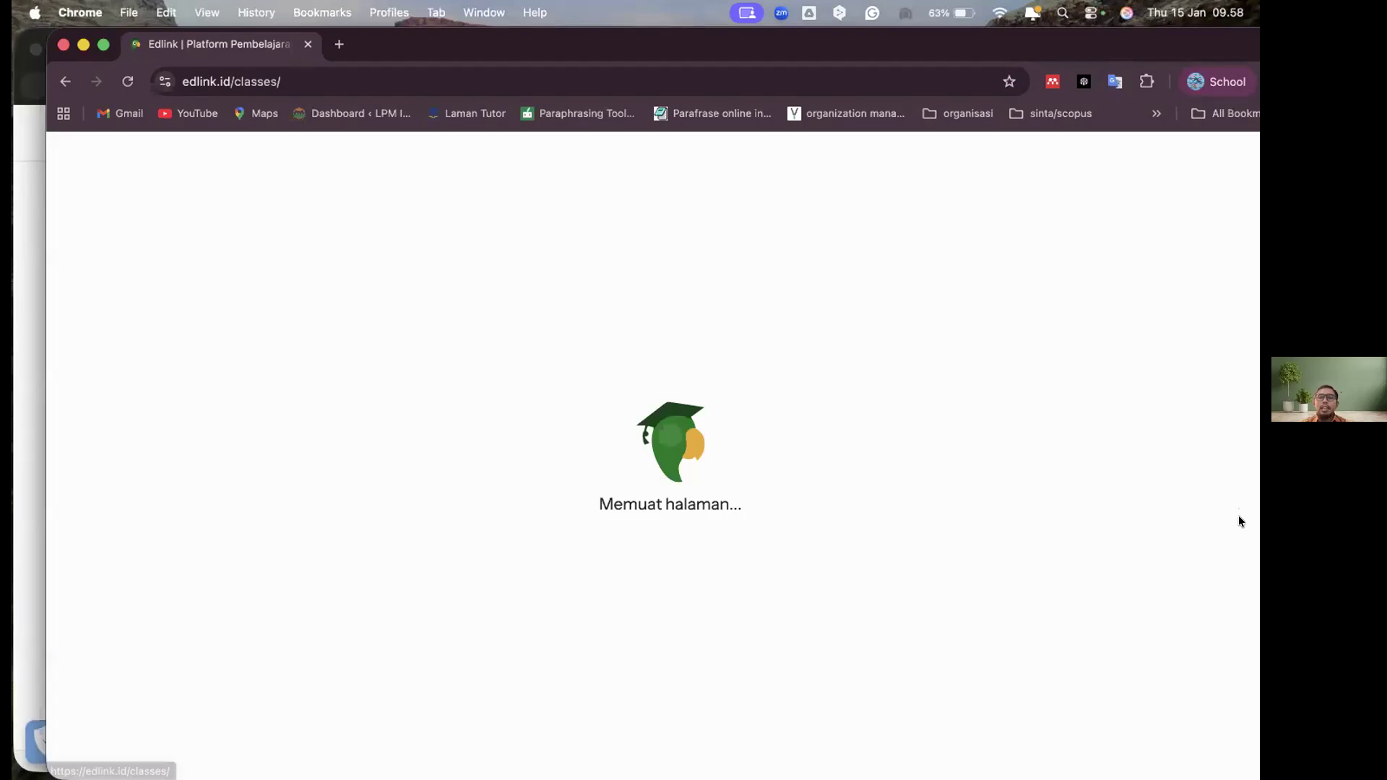
# Review the 2025 Ganjil academic classes and open the Sinkronisasi Kelas dialog for that period
pyautogui.scroll(-3, 1239, 520)
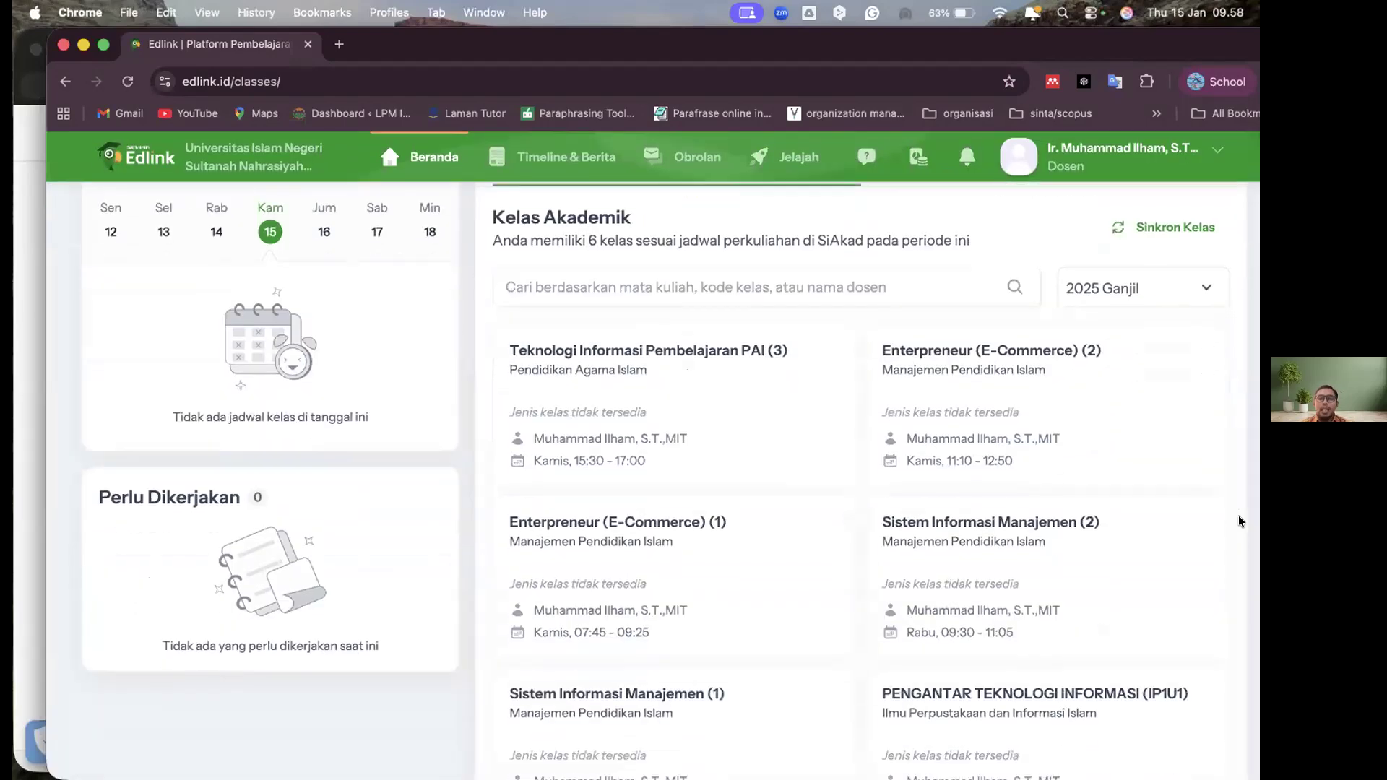
pyautogui.scroll(-2, 1239, 521)
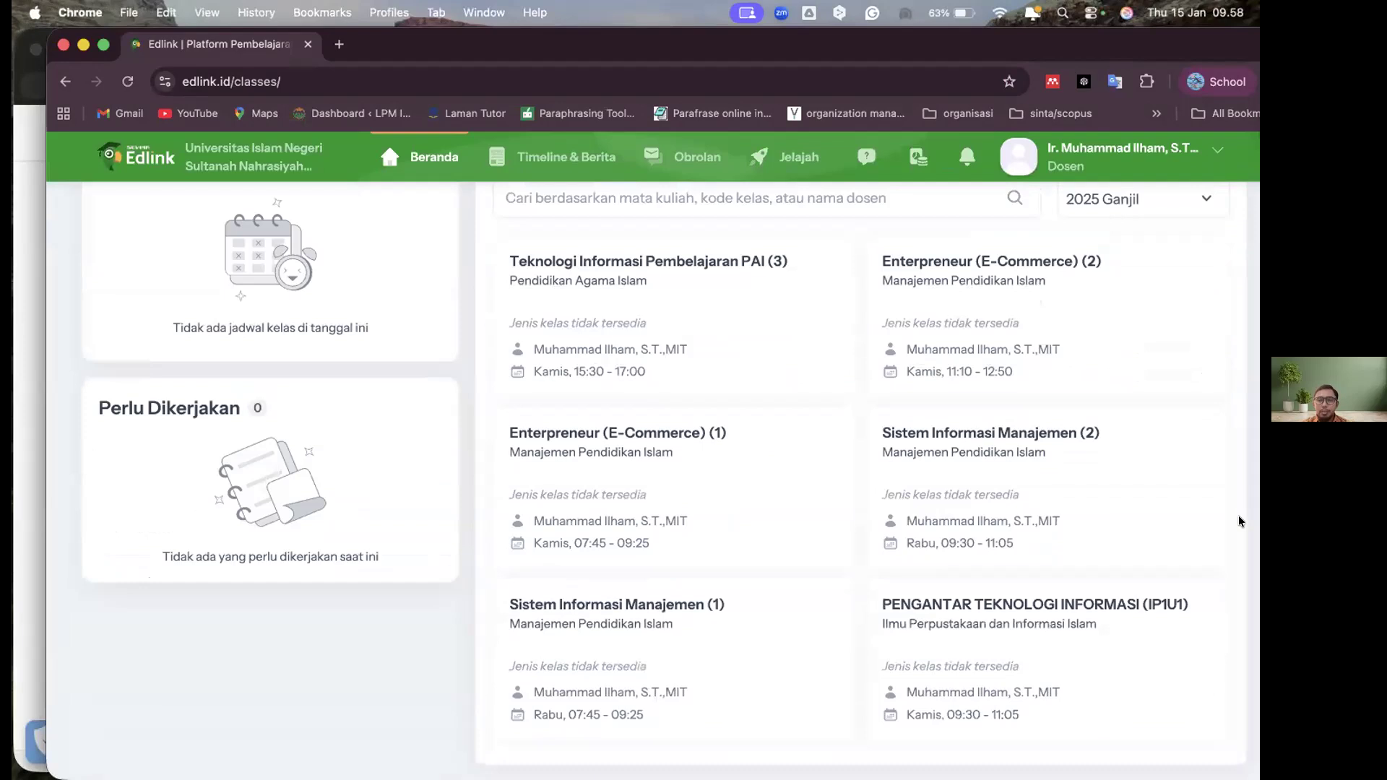
pyautogui.scroll(1, 1238, 520)
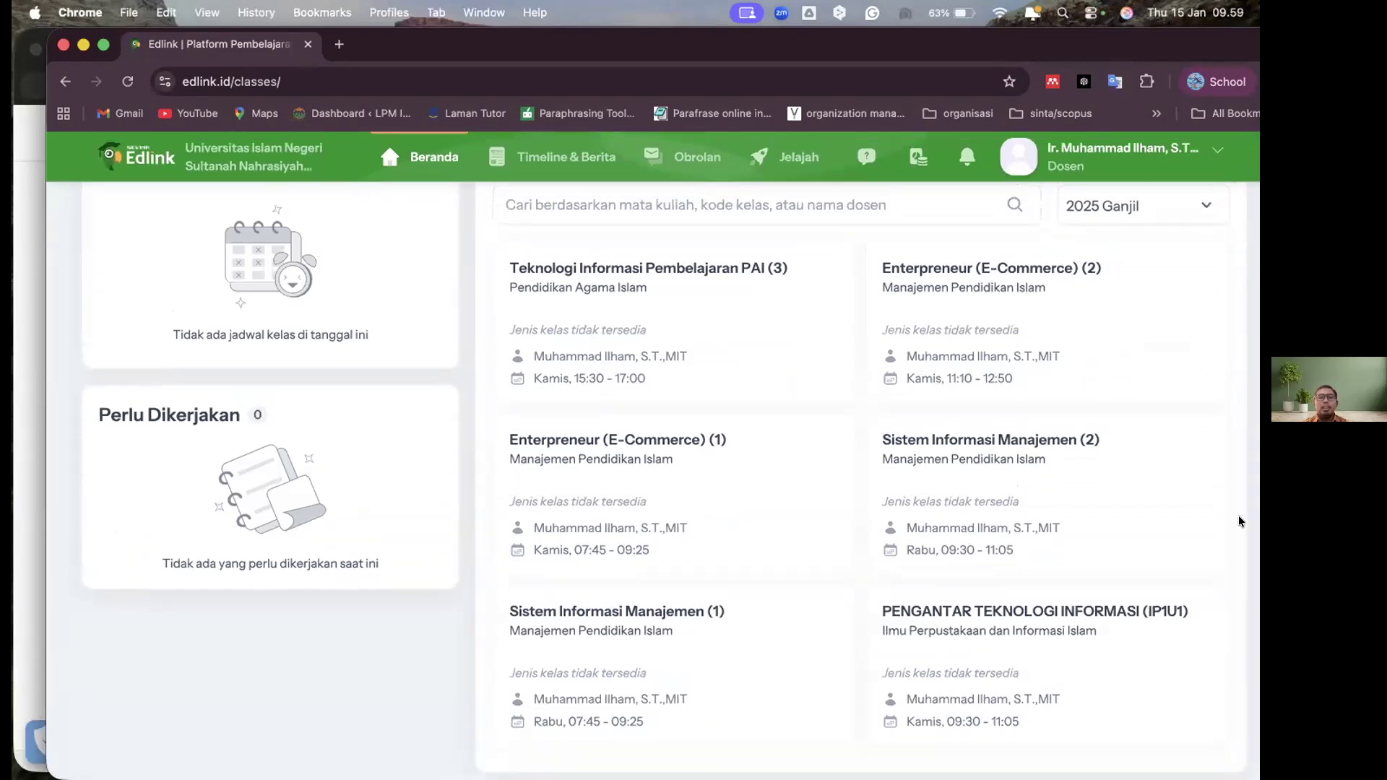
pyautogui.scroll(3, 1238, 521)
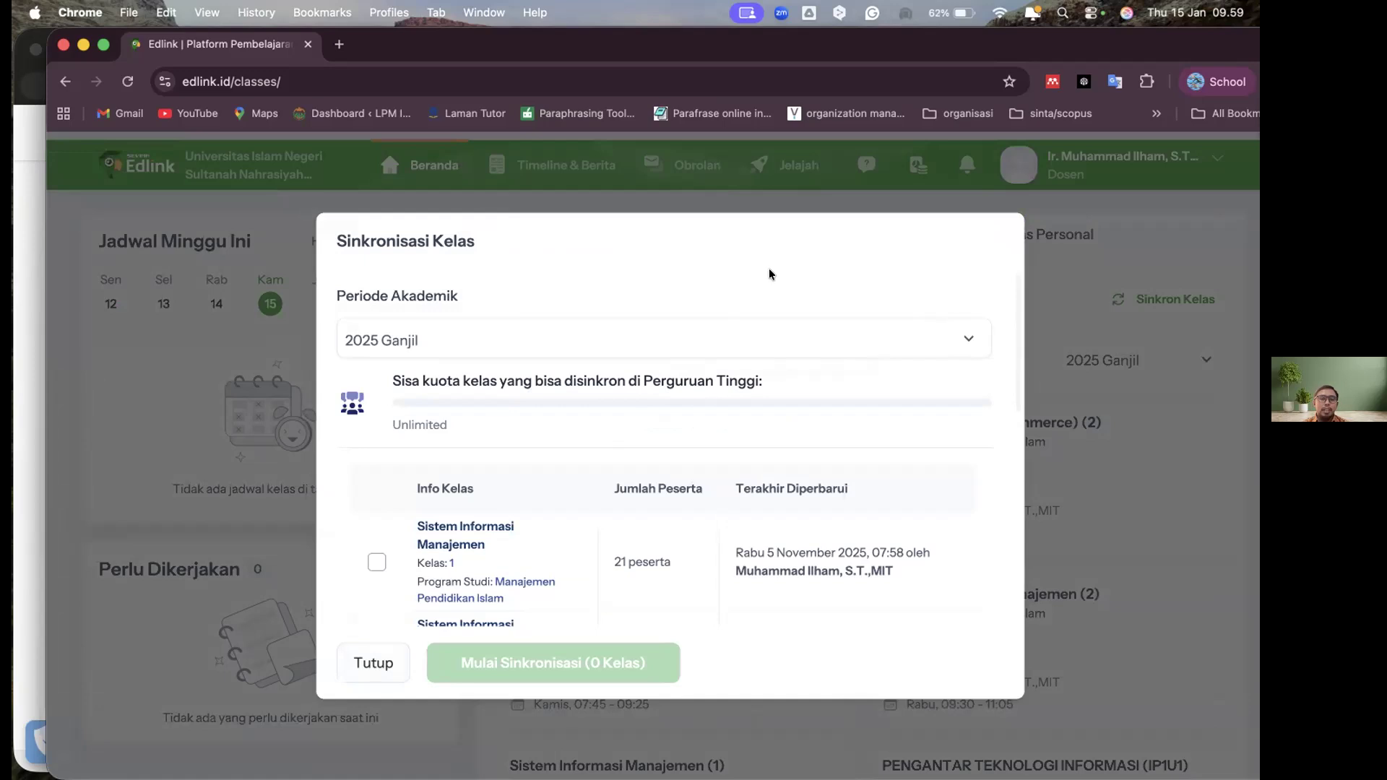
pyautogui.scroll(-1, 787, 257)
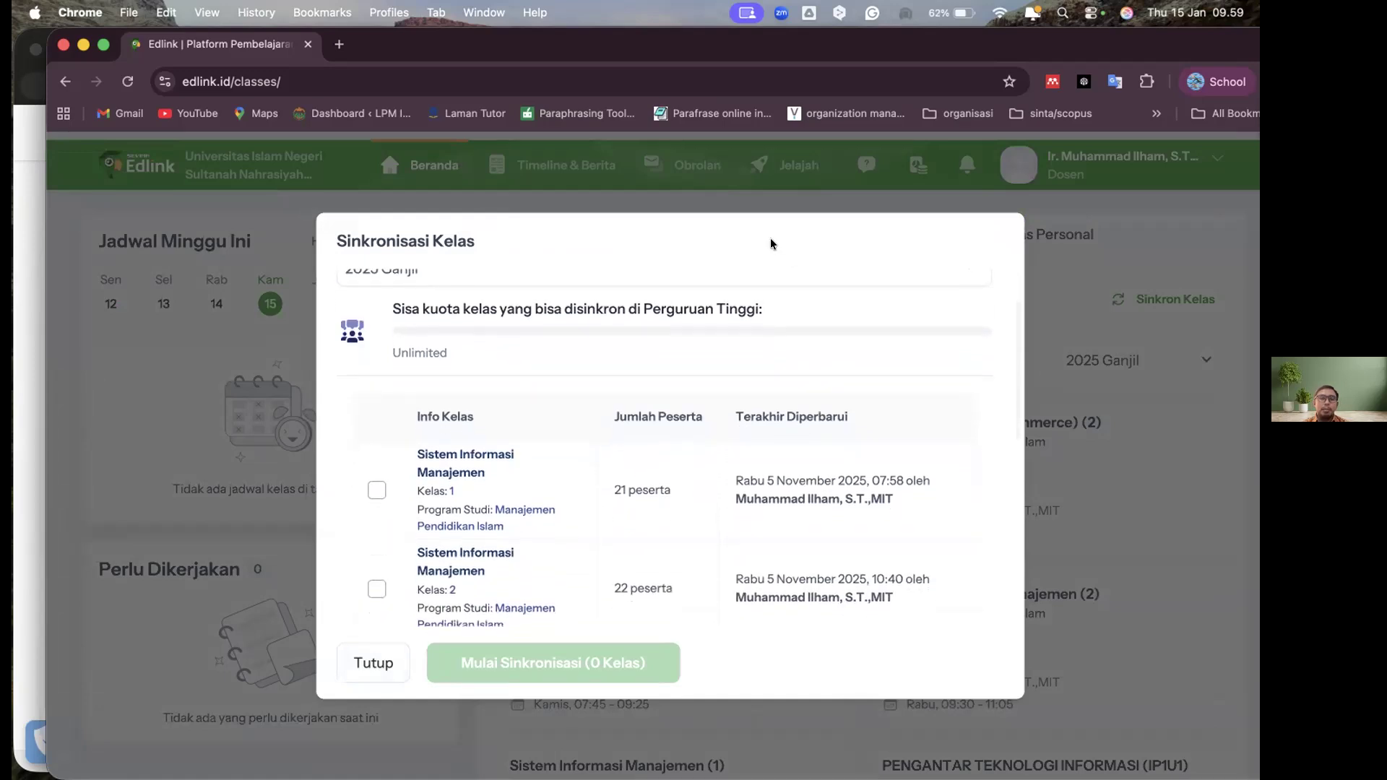
pyautogui.scroll(3, 771, 241)
pyautogui.tripleClick(654, 261)
pyautogui.click(563, 293)
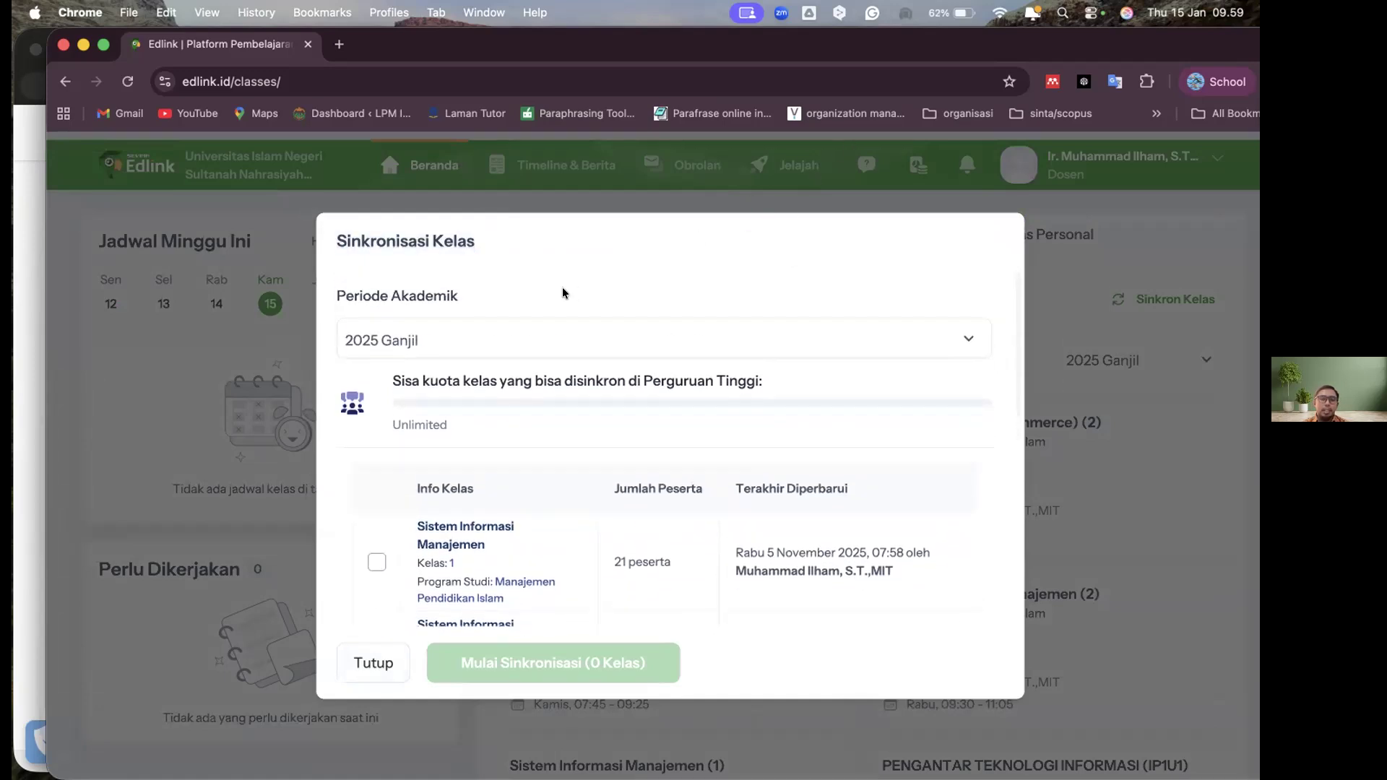
pyautogui.scroll(-2, 549, 307)
pyautogui.scroll(2, 542, 349)
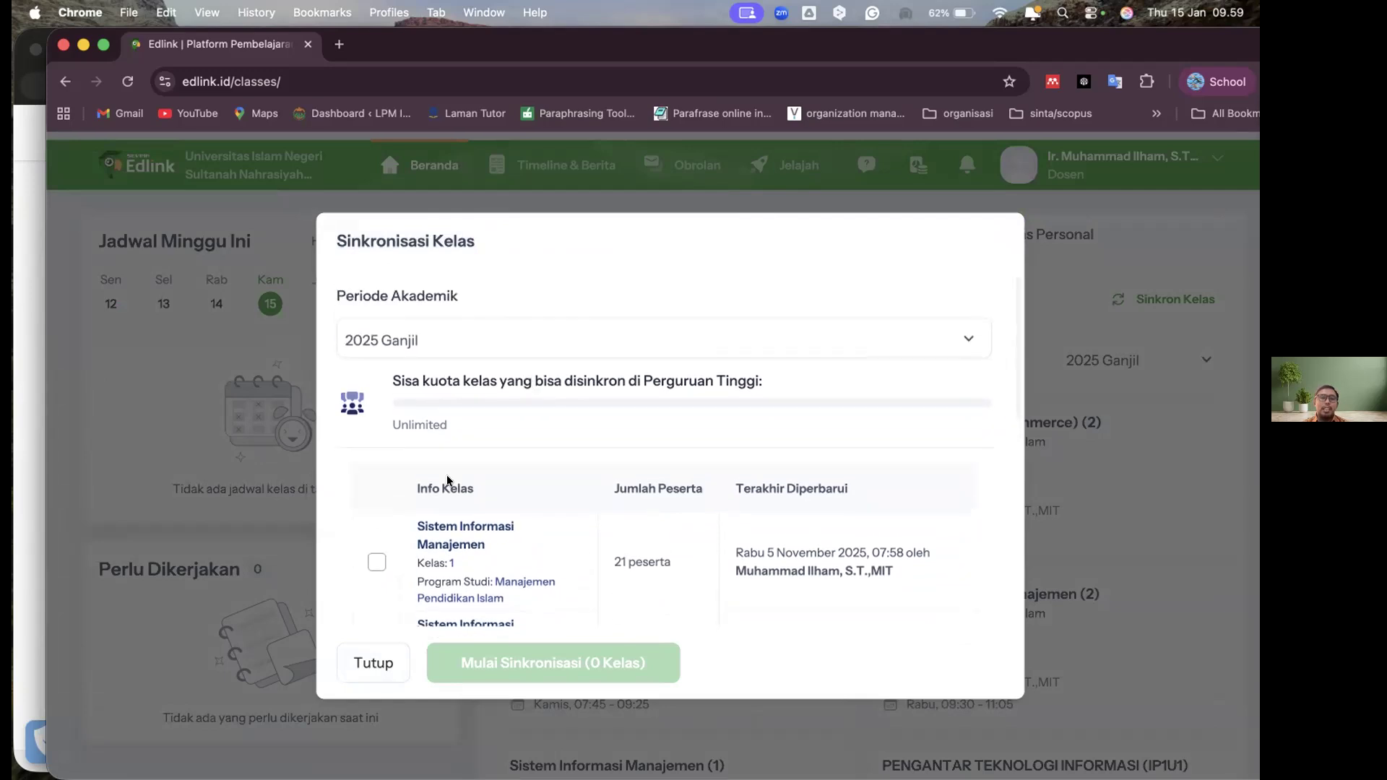
# Select all six listed classes for synchronization, from Sistem Informasi Manajemen class 1 through Teknologi Informasi Pembelajaran PAI class 3
pyautogui.click(400, 537)
pyautogui.scroll(-2, 465, 480)
pyautogui.scroll(-1, 364, 439)
pyautogui.click(376, 431)
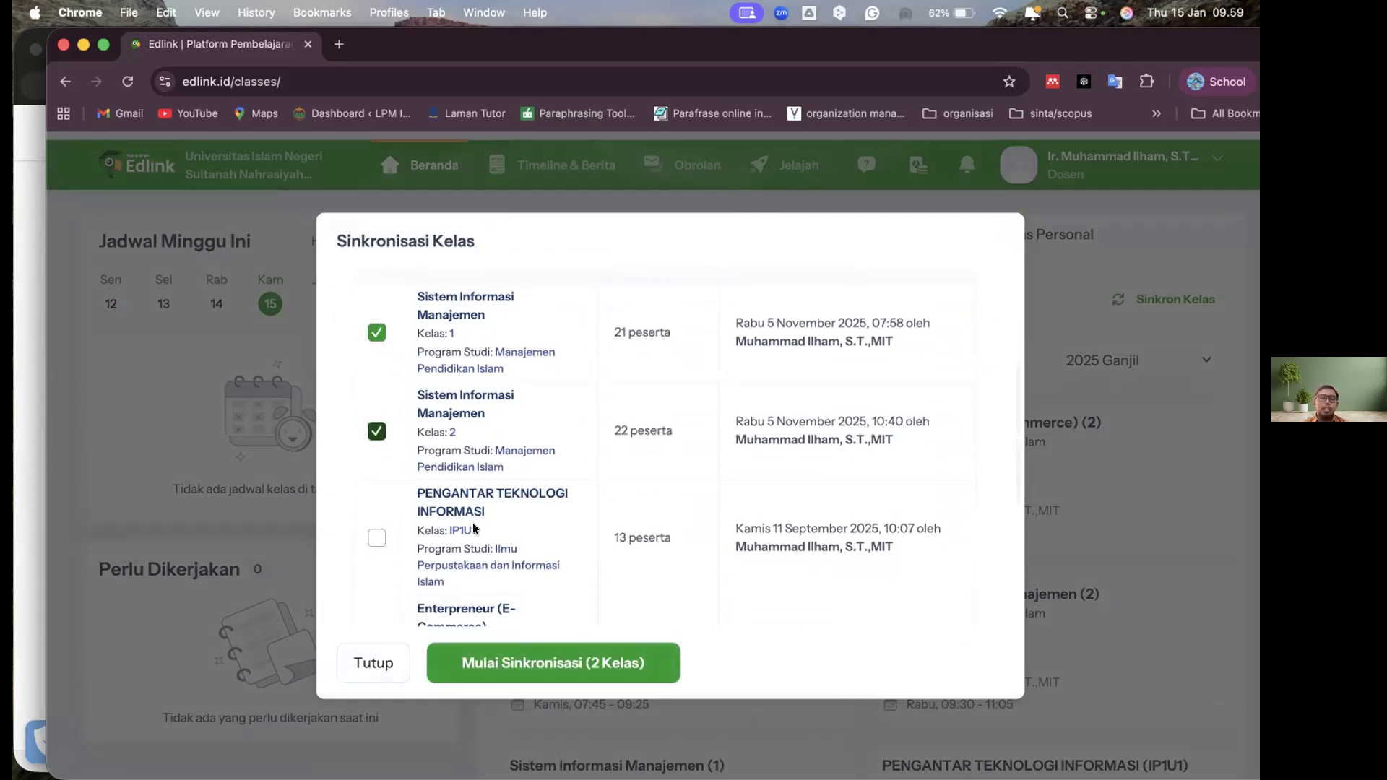
pyautogui.click(377, 539)
pyautogui.scroll(-3, 377, 448)
pyautogui.scroll(-1, 378, 459)
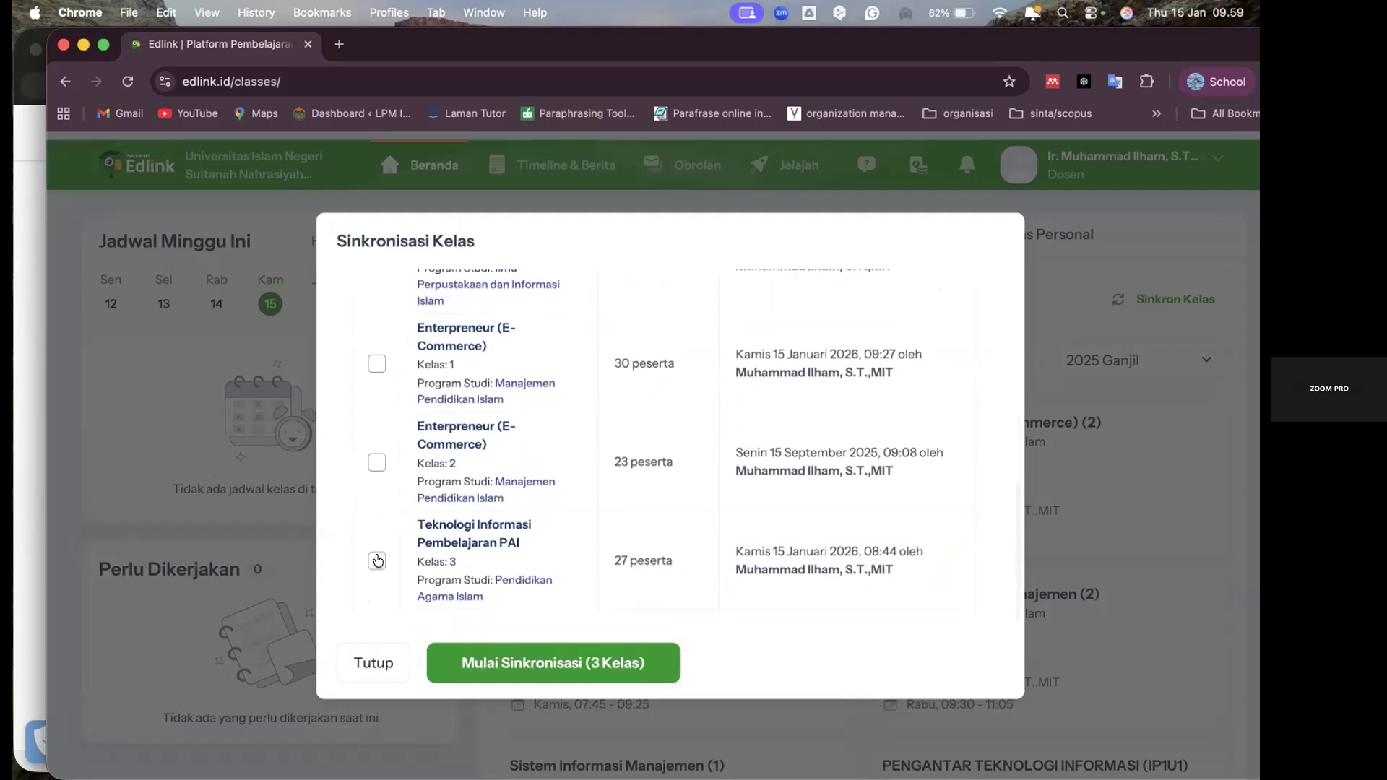
pyautogui.click(377, 364)
pyautogui.click(376, 462)
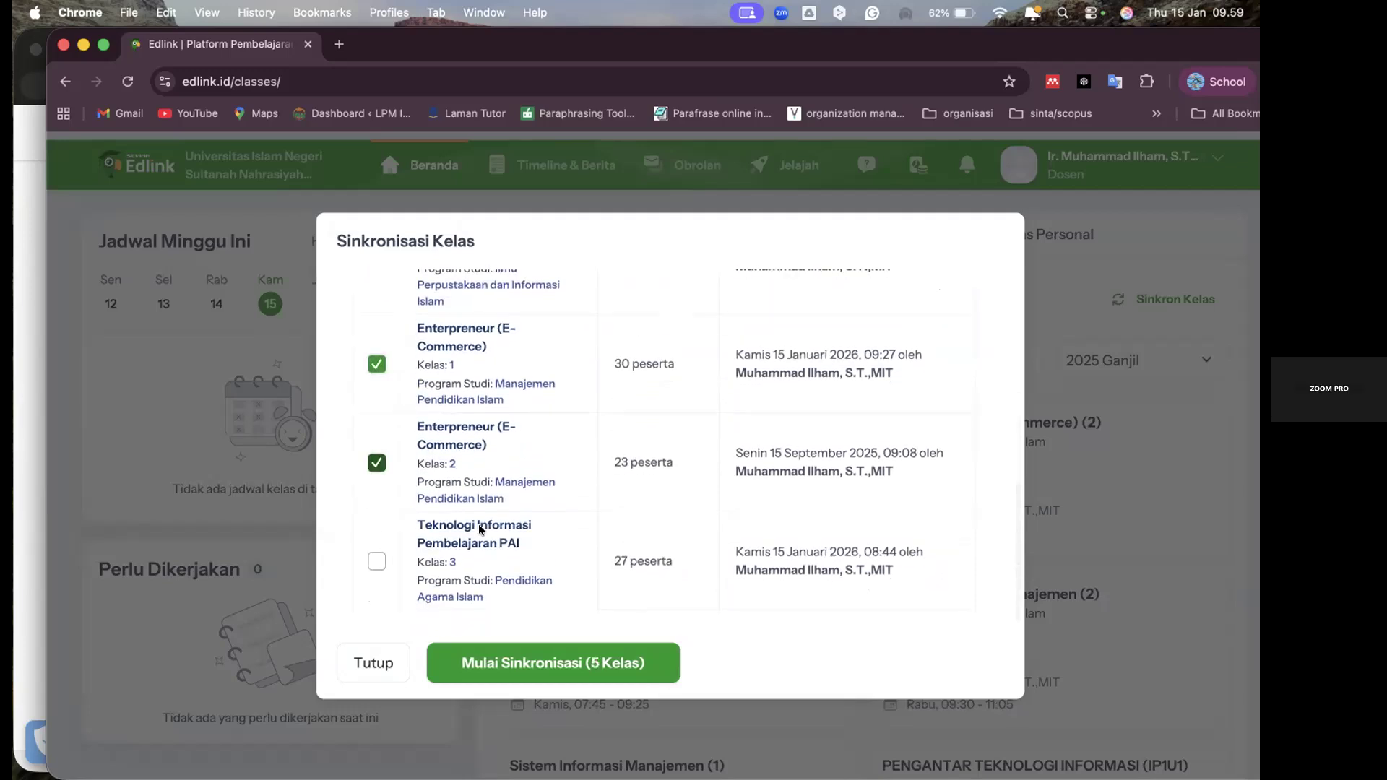
pyautogui.click(552, 550)
pyautogui.scroll(10, 520, 539)
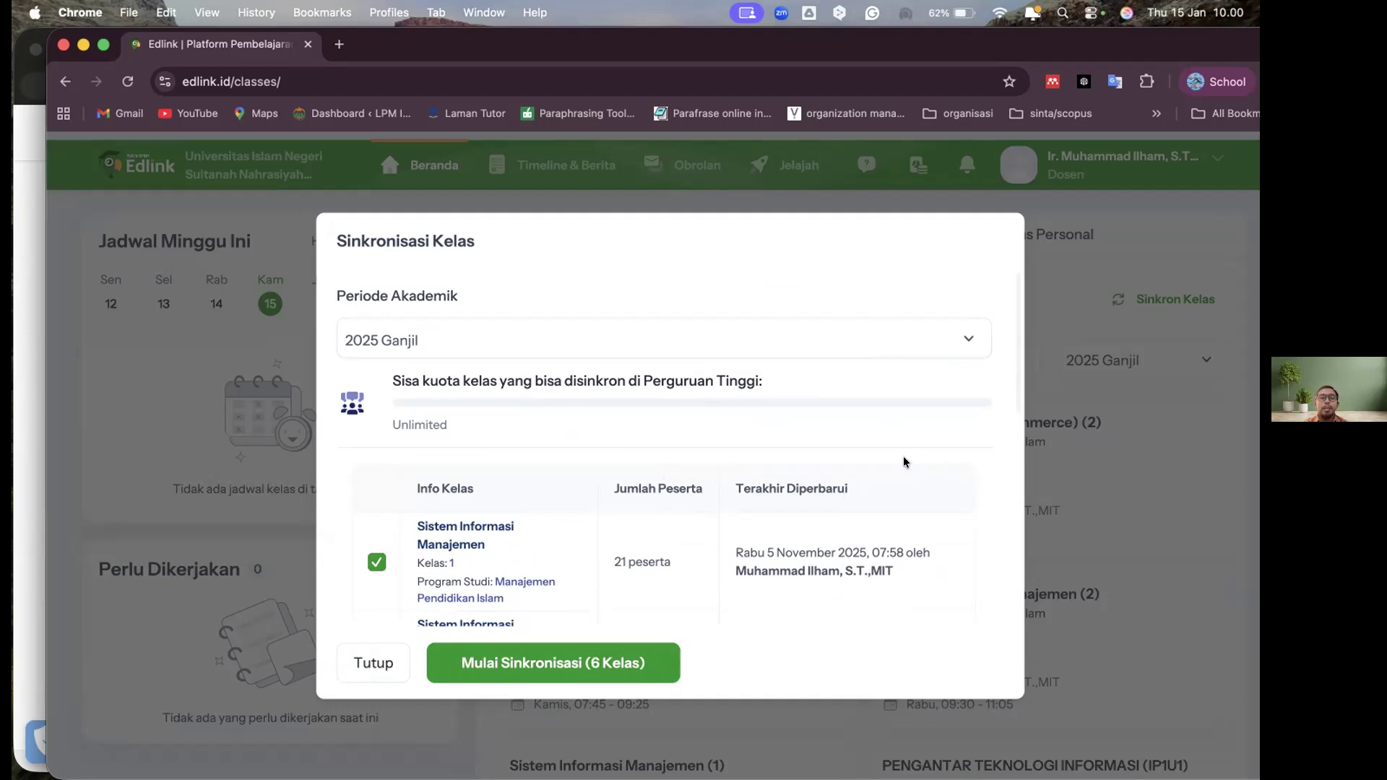
pyautogui.scroll(-2, 904, 462)
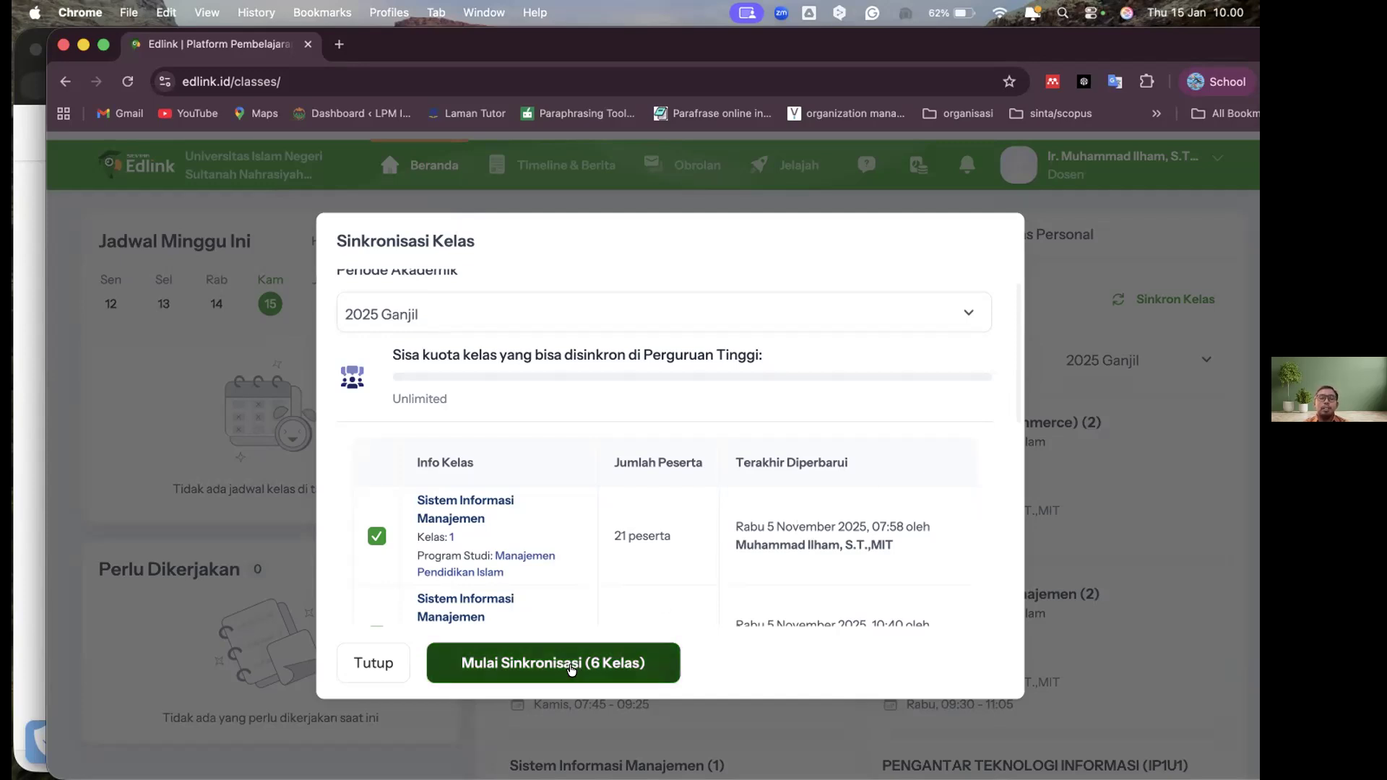
# Start the synchronization of the six selected 2025 Ganjil classes and check the class list while it runs
pyautogui.click(530, 665)
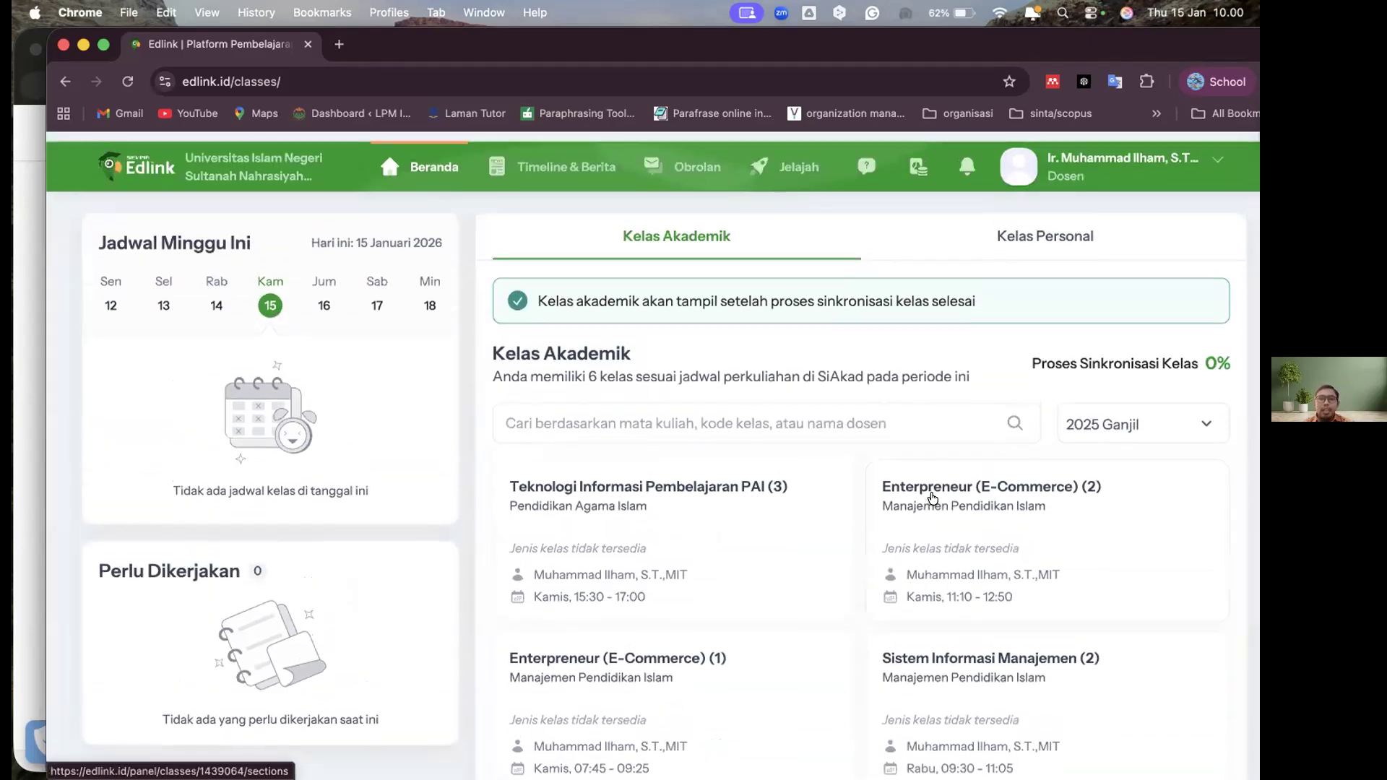
pyautogui.scroll(-2, 932, 498)
pyautogui.scroll(2, 577, 429)
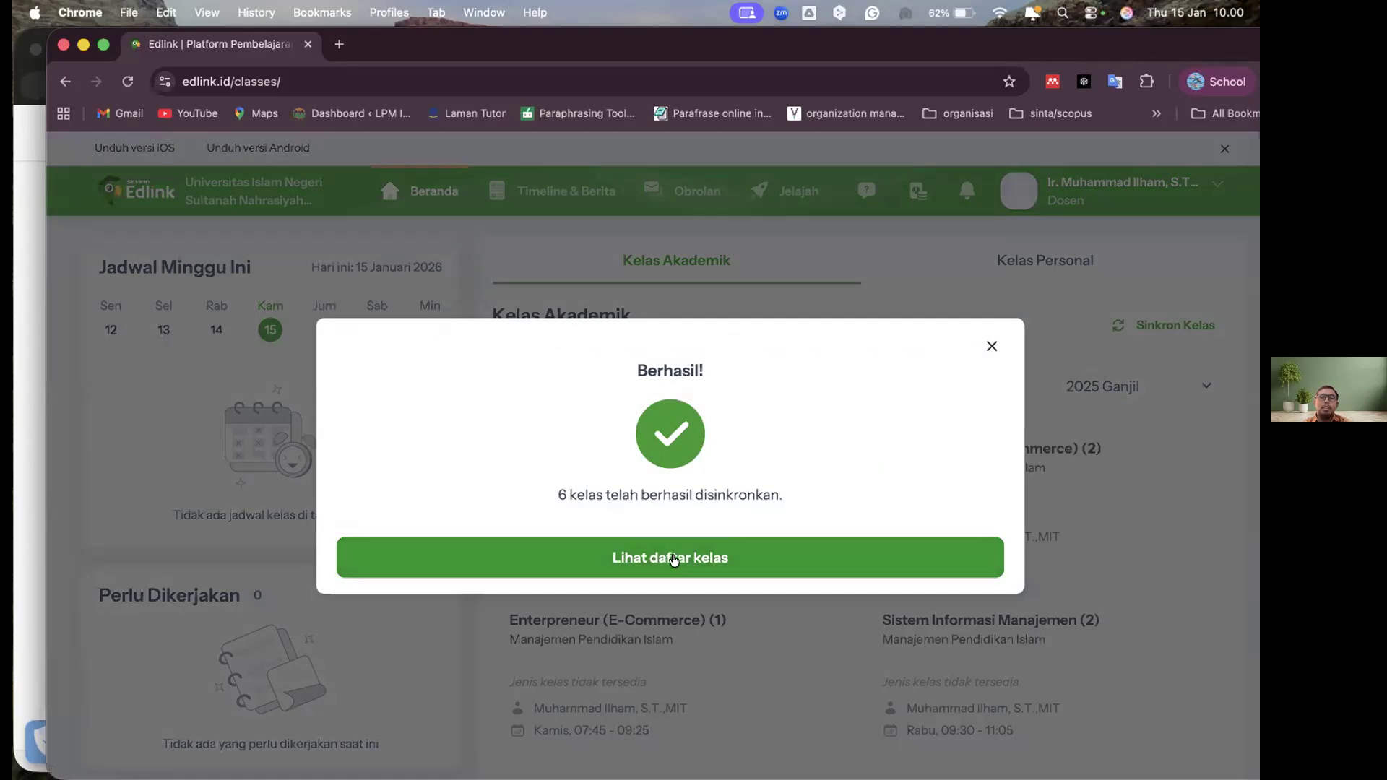
# Dismiss the synchronization success message and review the synchronized 2025 Ganjil classes on the Beranda page
pyautogui.click(992, 346)
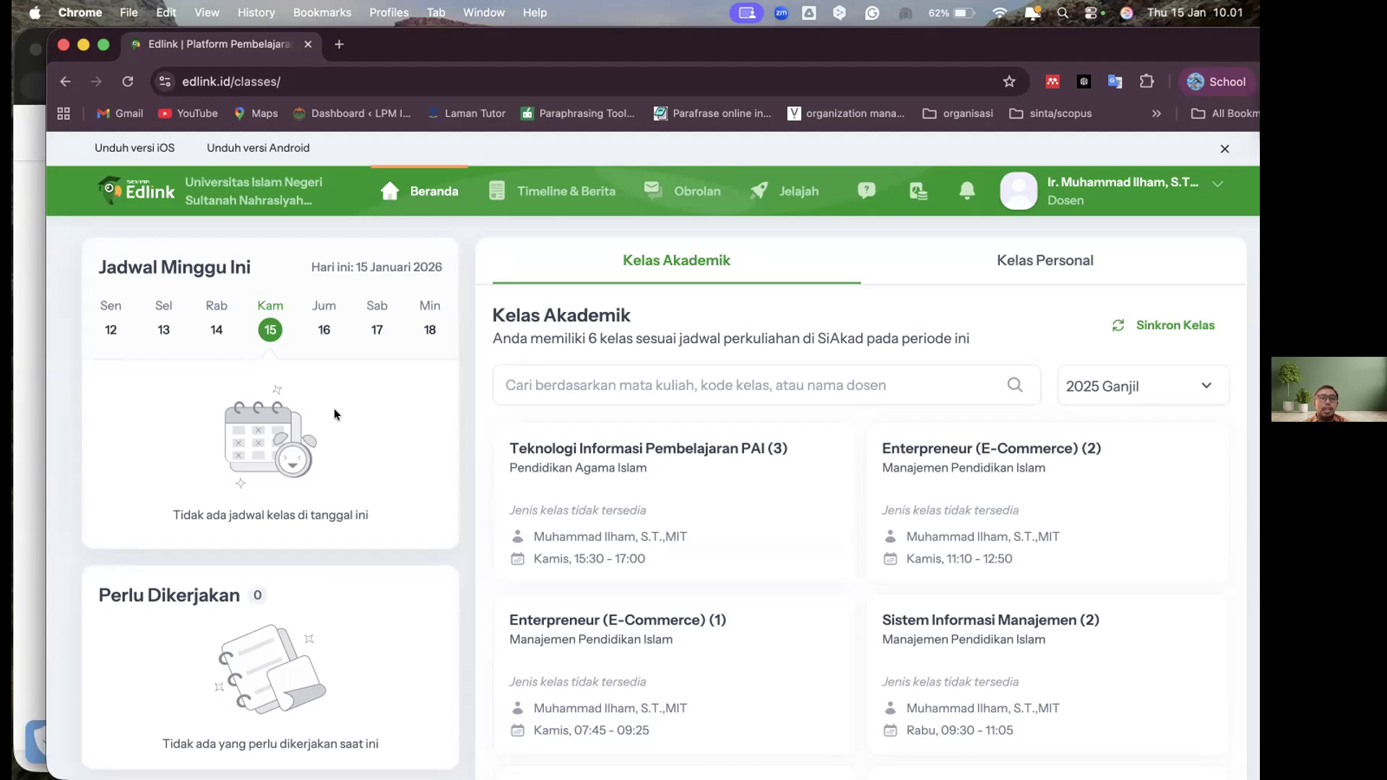
pyautogui.hscroll(-5, 167, 315)
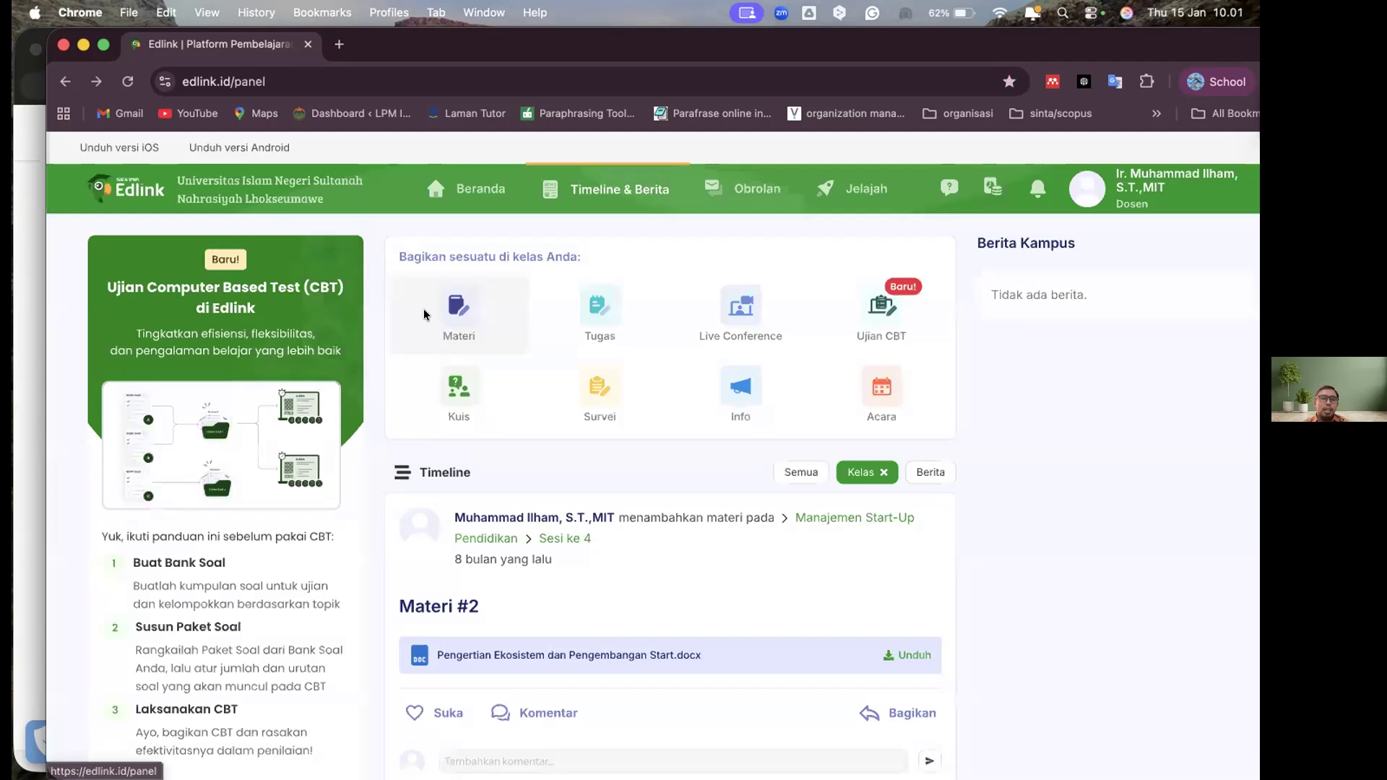
pyautogui.click(266, 454)
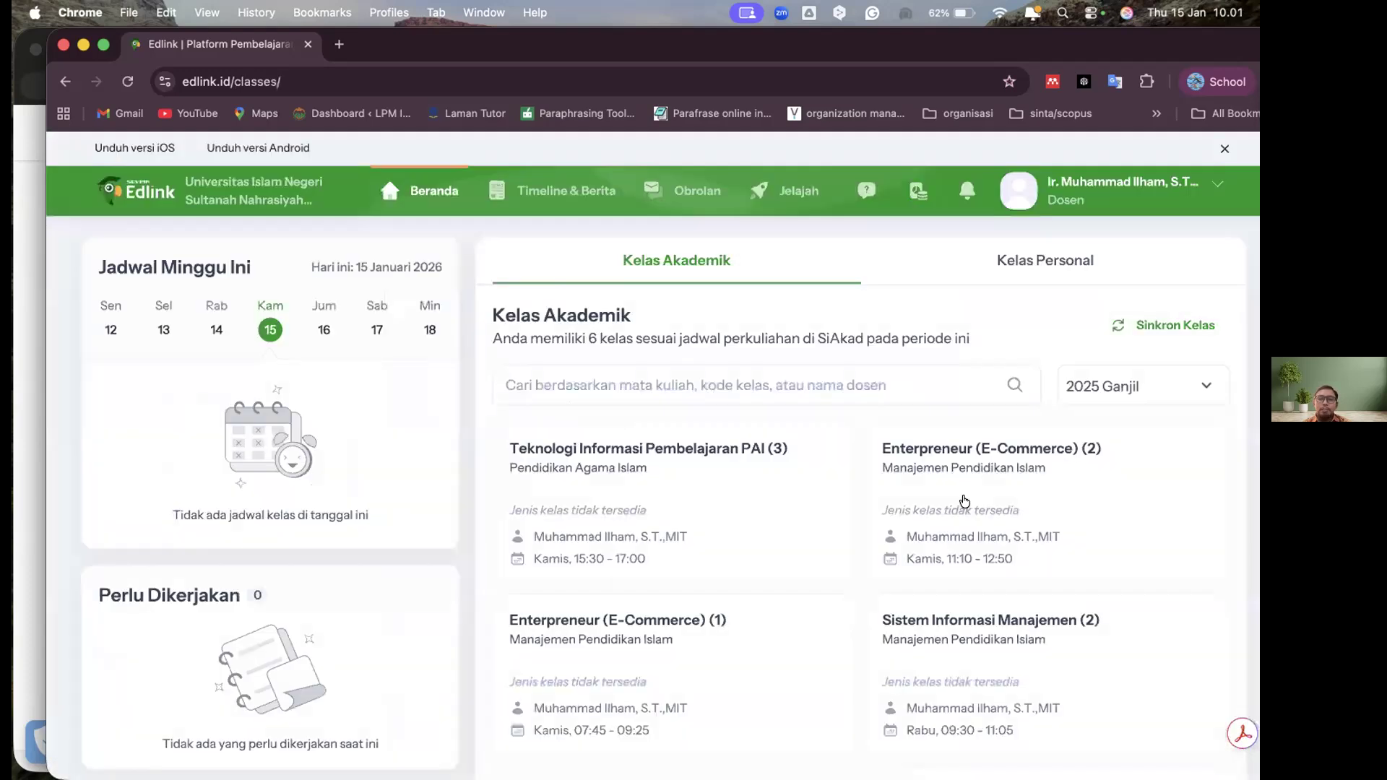
pyautogui.scroll(-3, 965, 500)
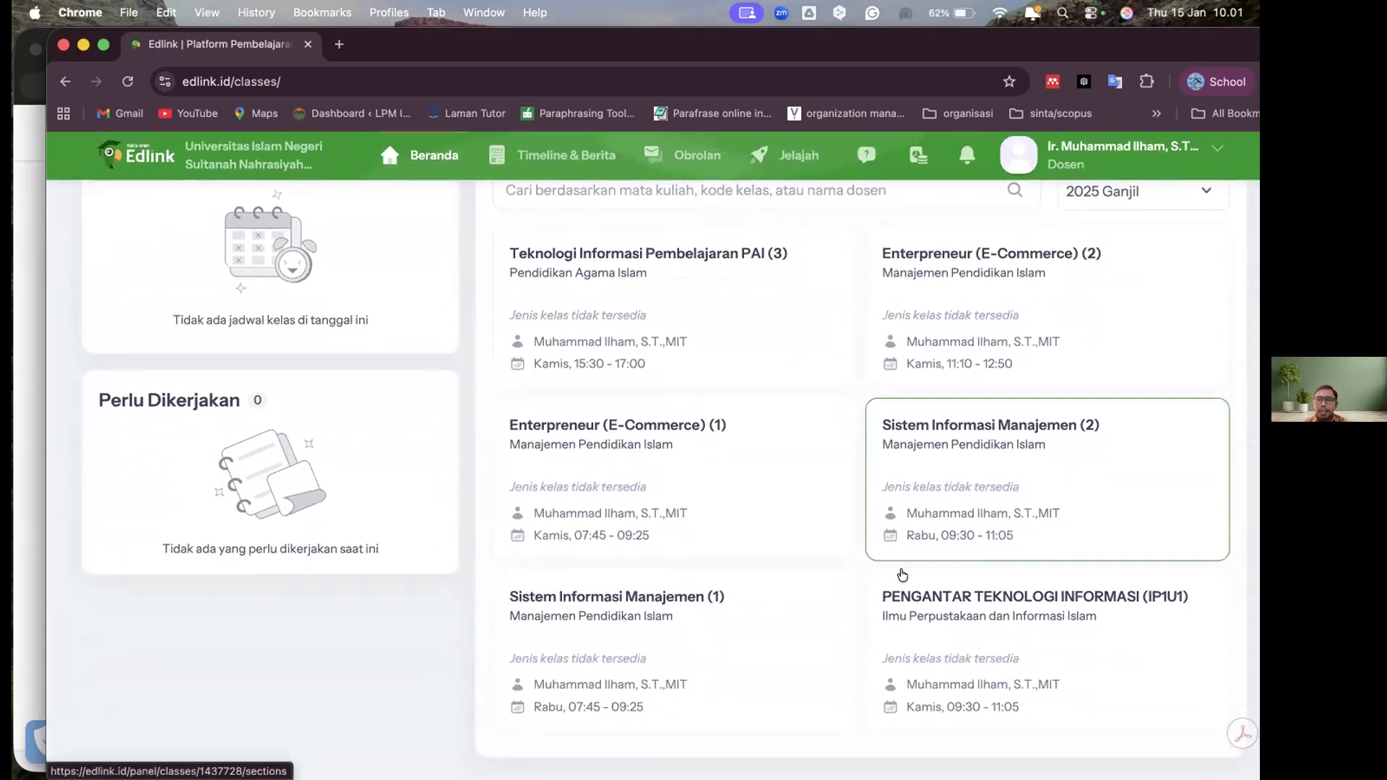
pyautogui.scroll(5, 1161, 393)
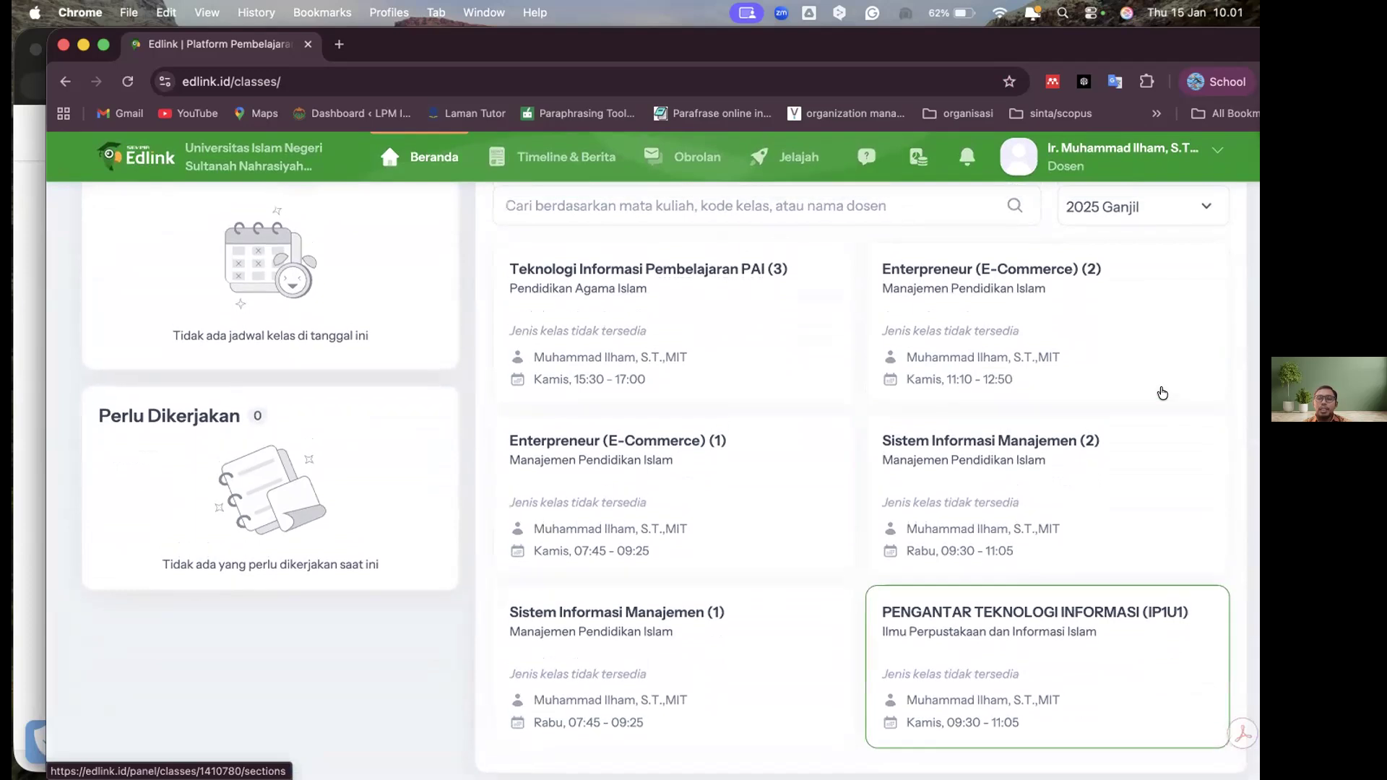
# View the academic classes of the earlier periods 2024 Genap, 2024 Ganjil and 2023 Genap one after another
pyautogui.click(1149, 393)
pyautogui.click(1109, 499)
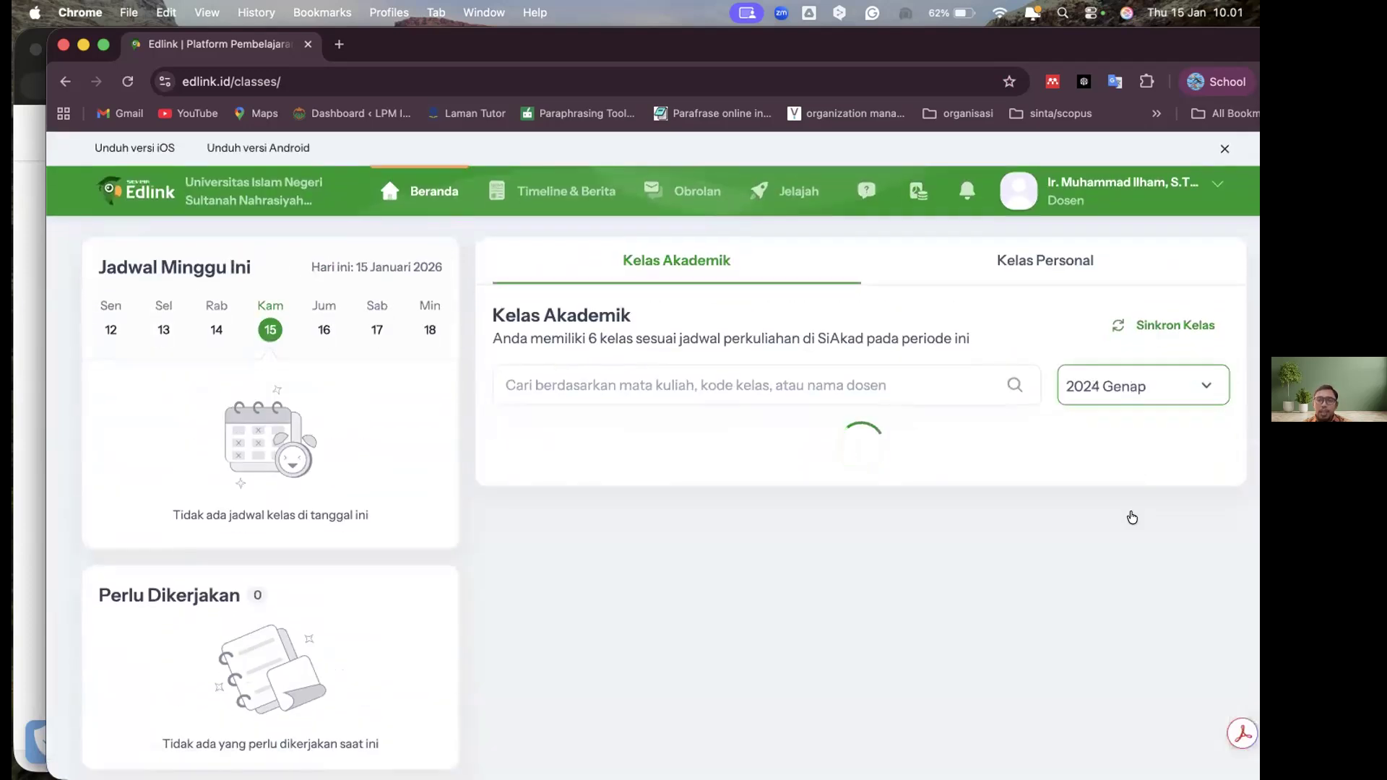
pyautogui.click(1162, 390)
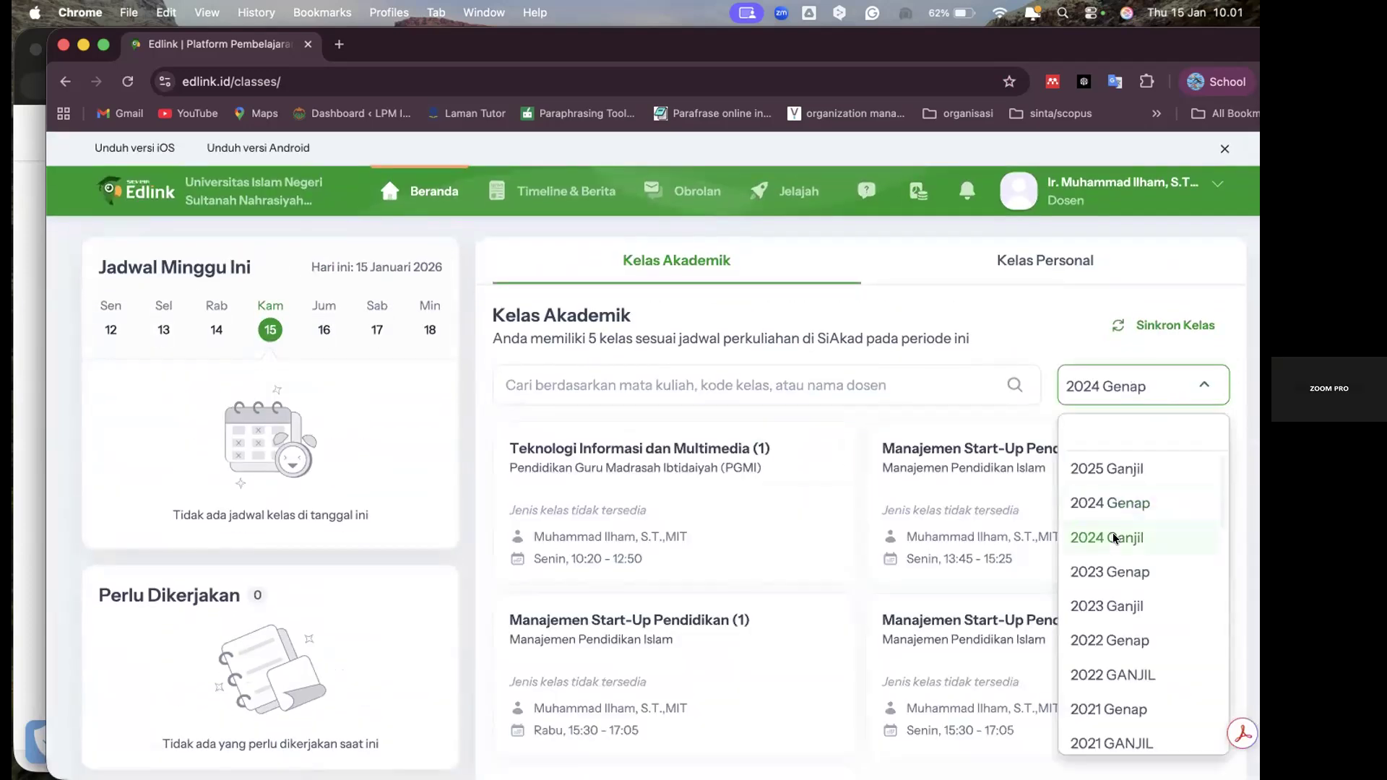
pyautogui.click(1114, 538)
pyautogui.click(1131, 392)
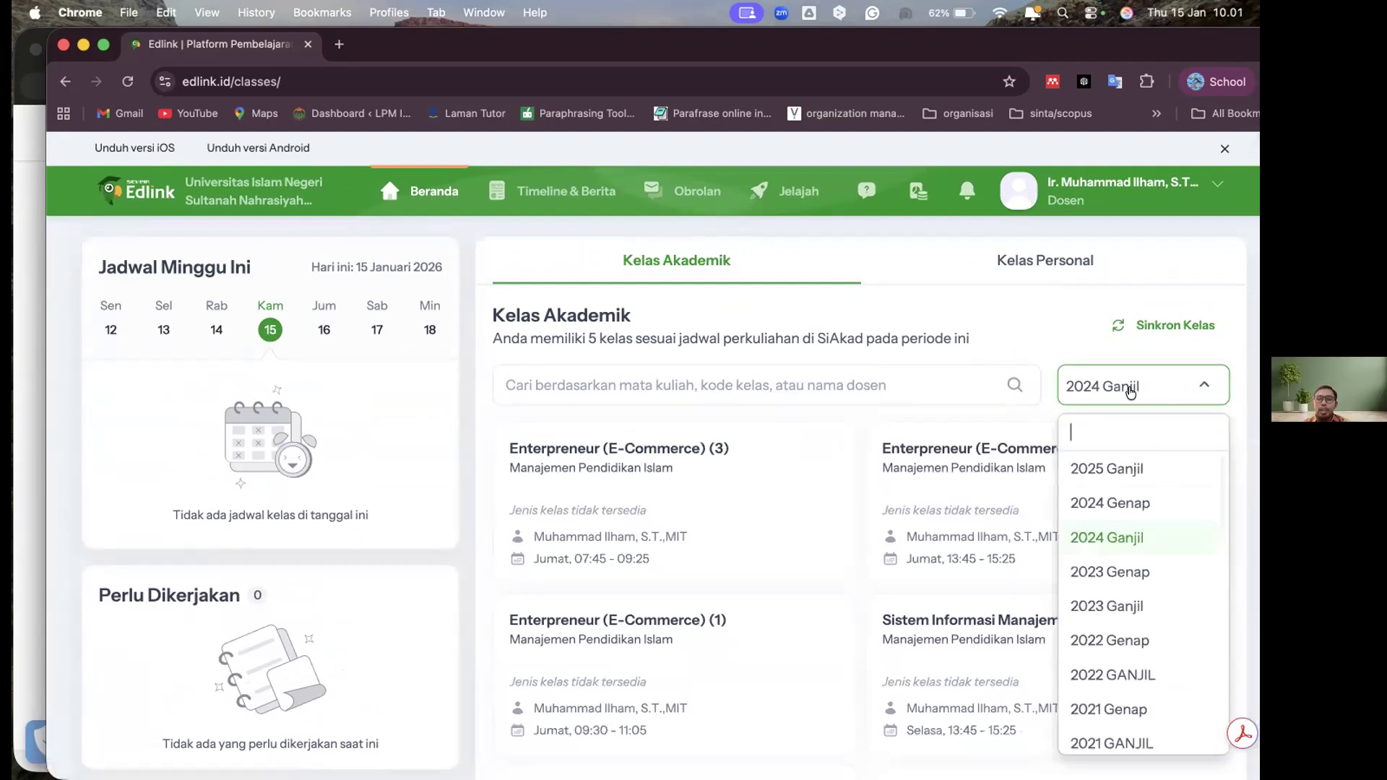
pyautogui.click(1119, 570)
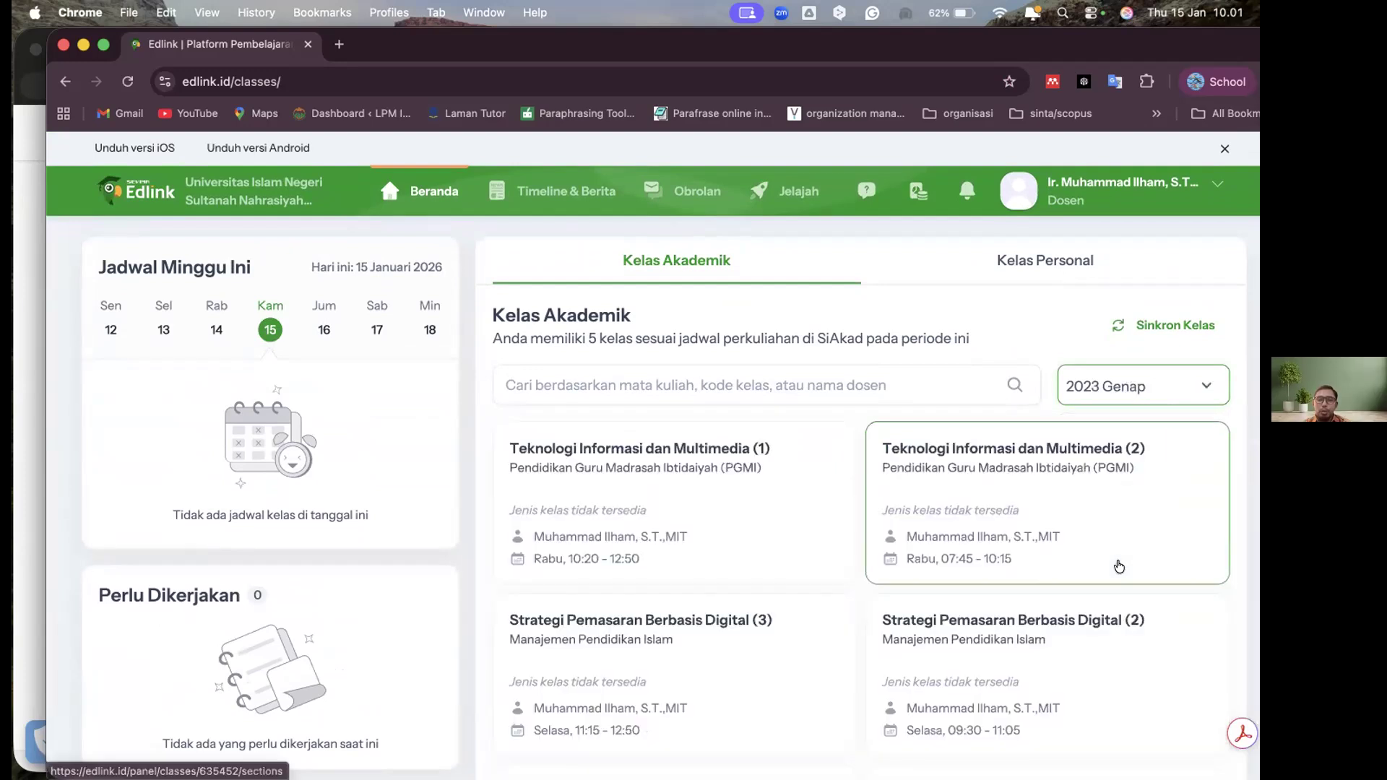
# Set the class period back to 2025 Ganjil and look through that period's academic classes
pyautogui.click(1123, 383)
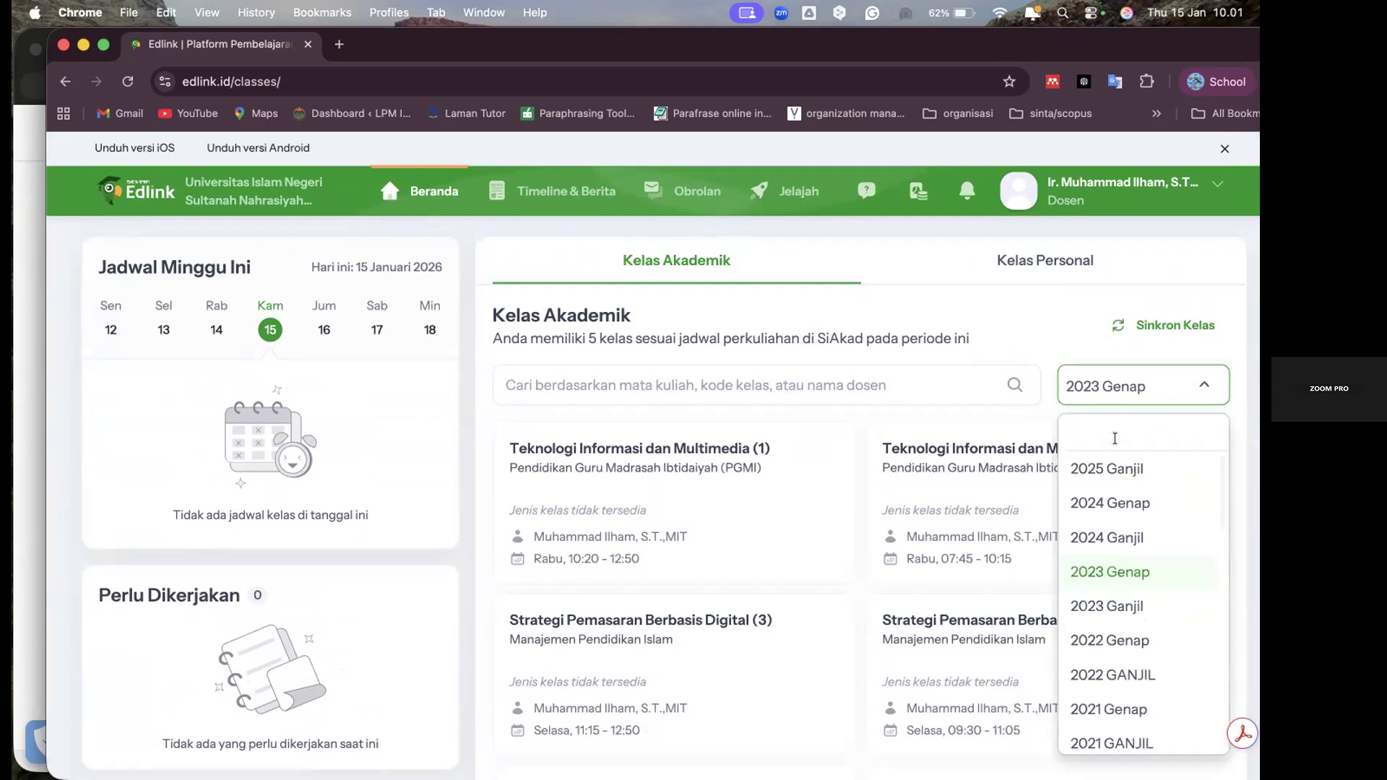
pyautogui.click(1107, 468)
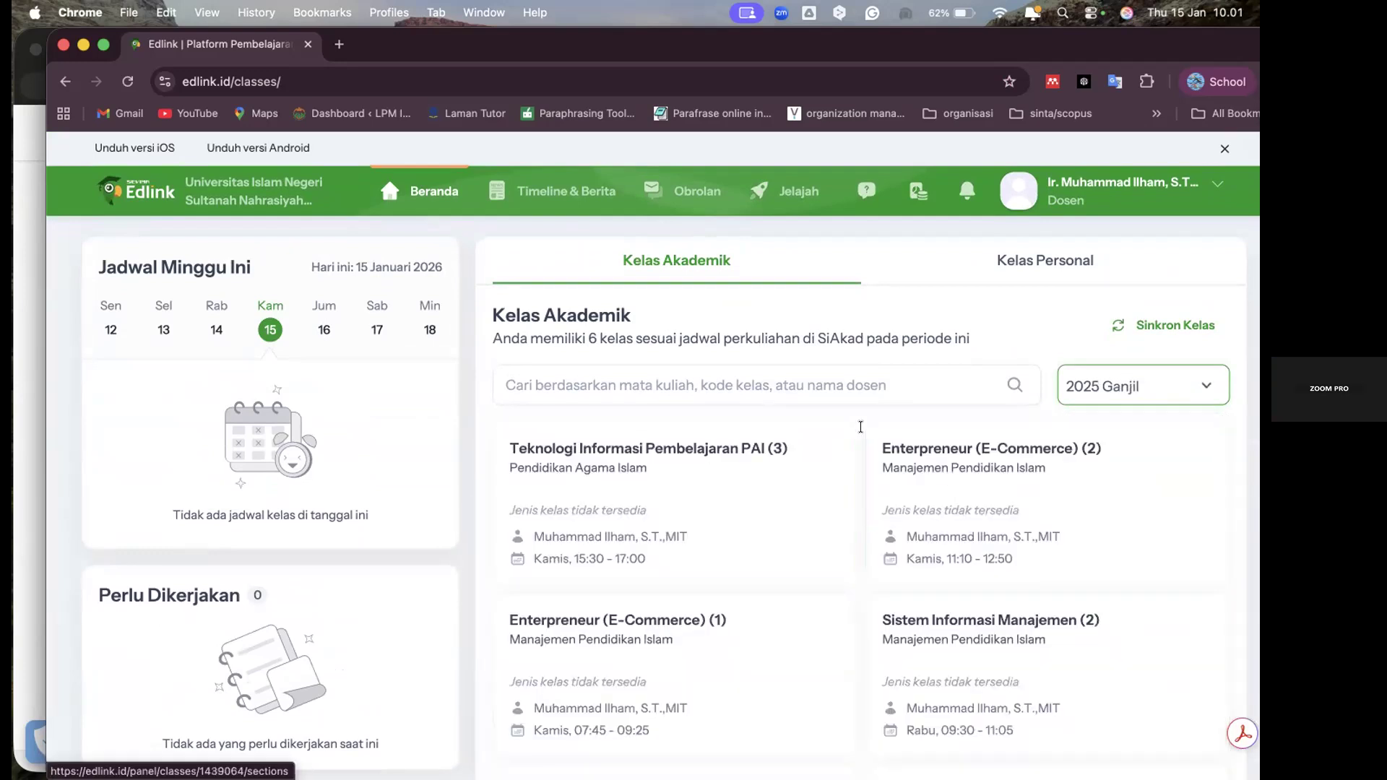
pyautogui.scroll(-1, 842, 354)
pyautogui.scroll(-2, 842, 354)
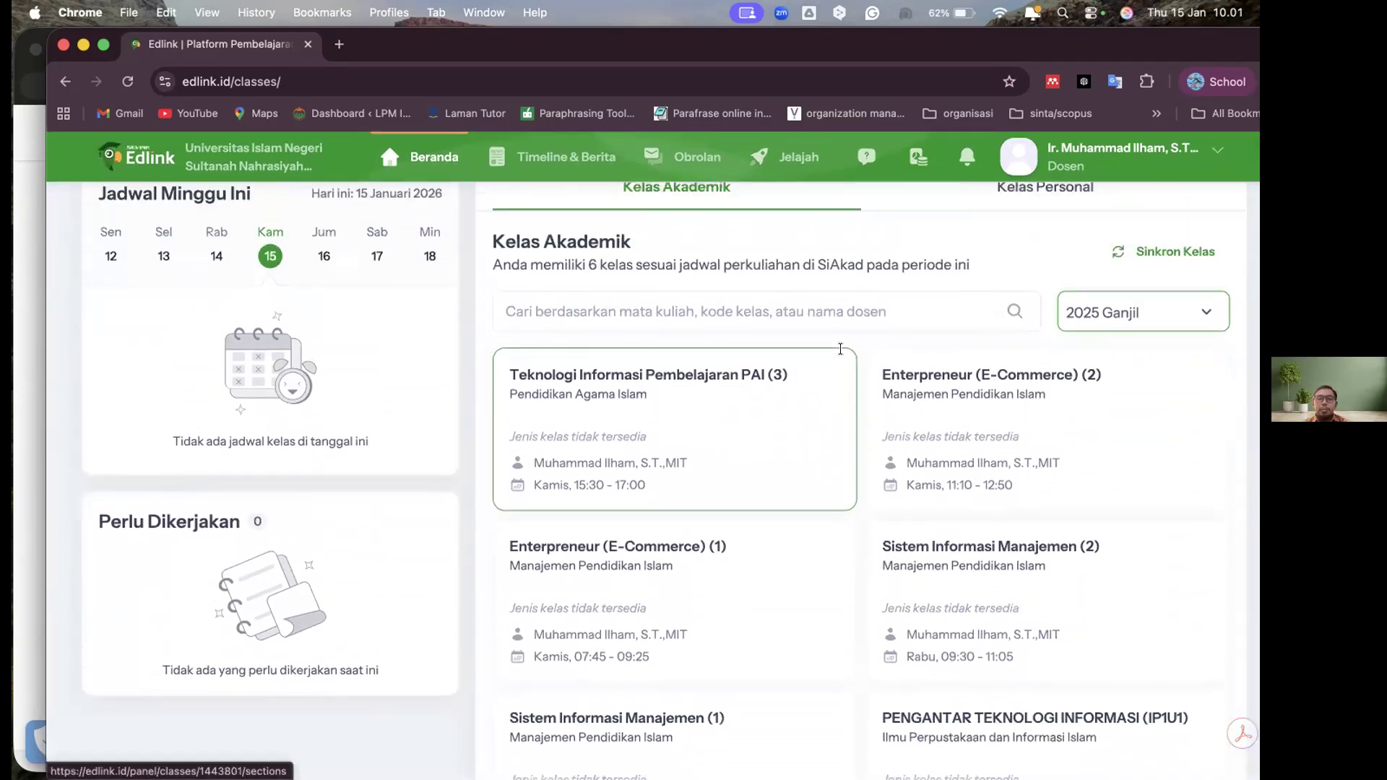
pyautogui.scroll(-2, 843, 354)
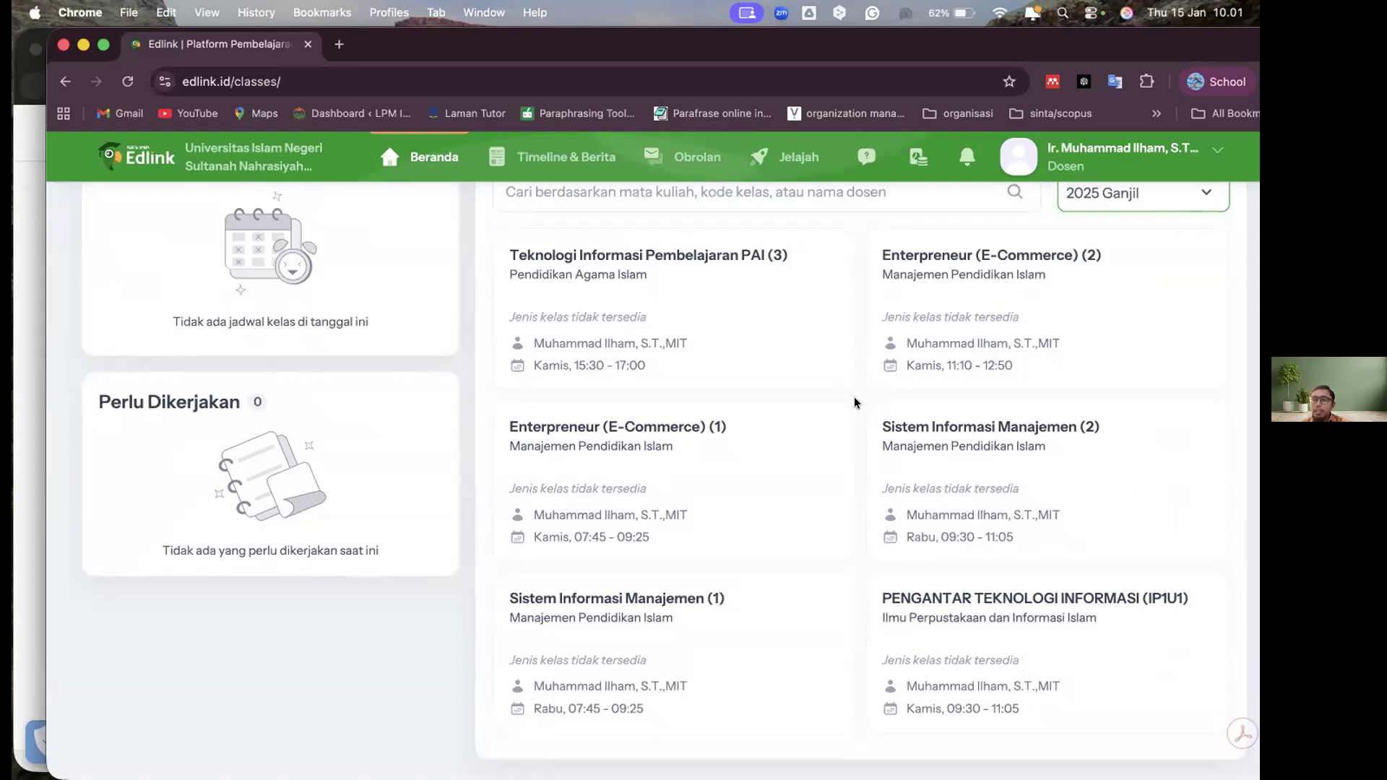
pyautogui.scroll(5, 855, 403)
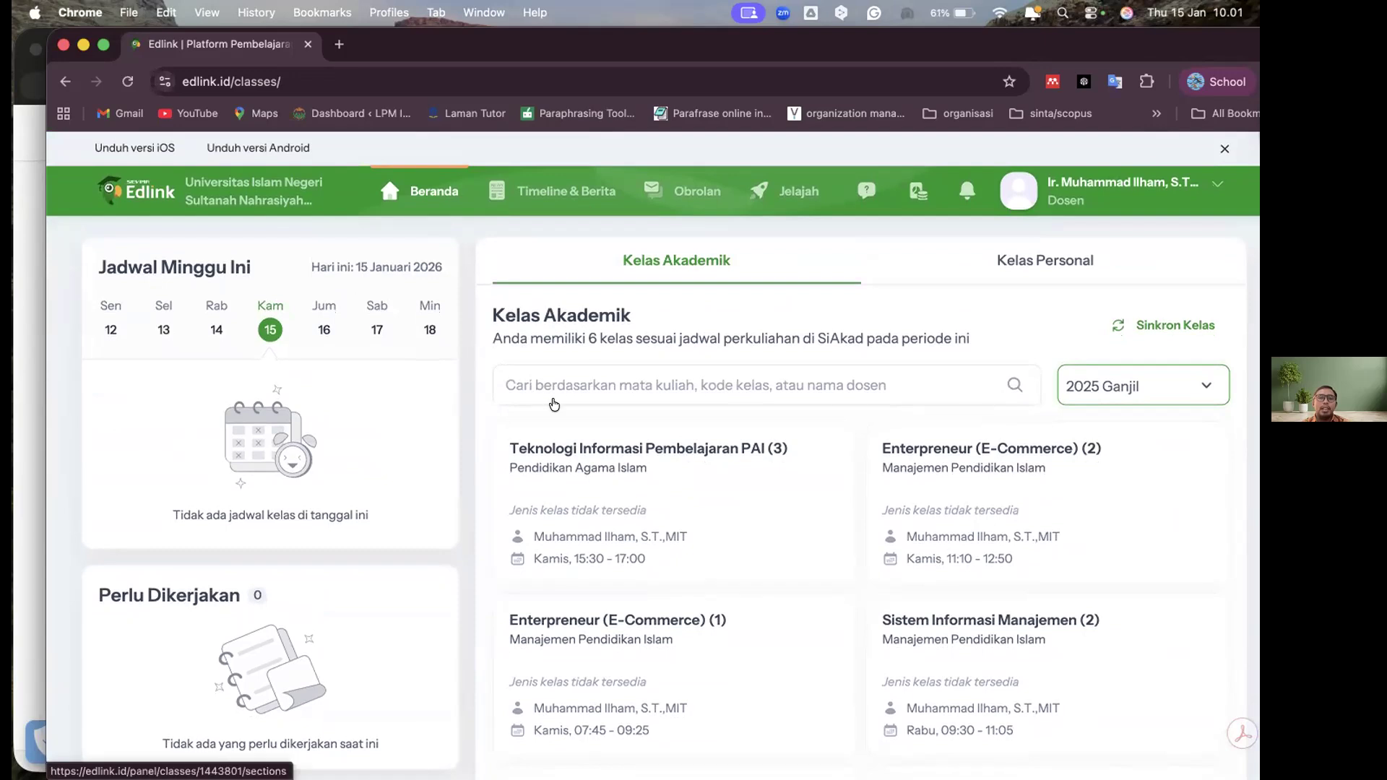
pyautogui.scroll(-3, 756, 468)
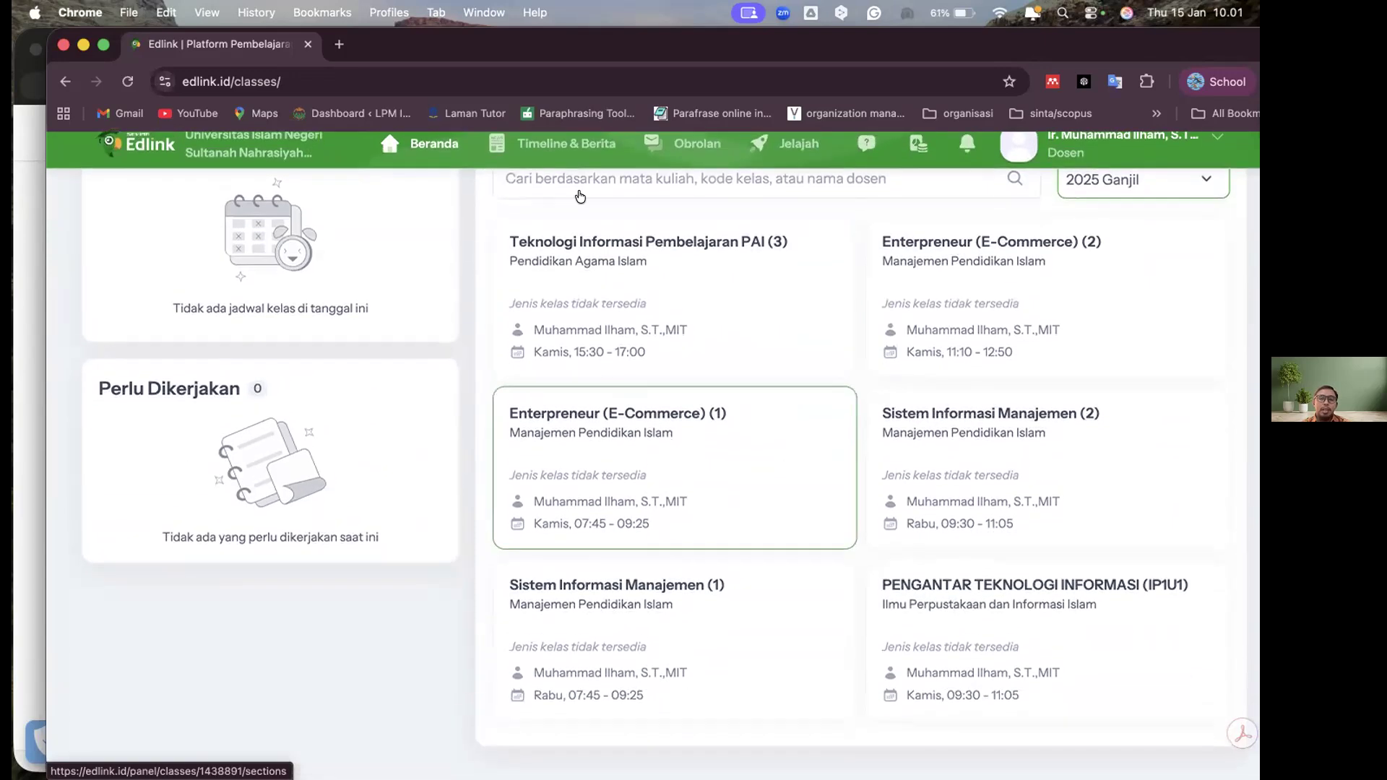
pyautogui.scroll(4, 571, 182)
pyautogui.scroll(-1, 570, 183)
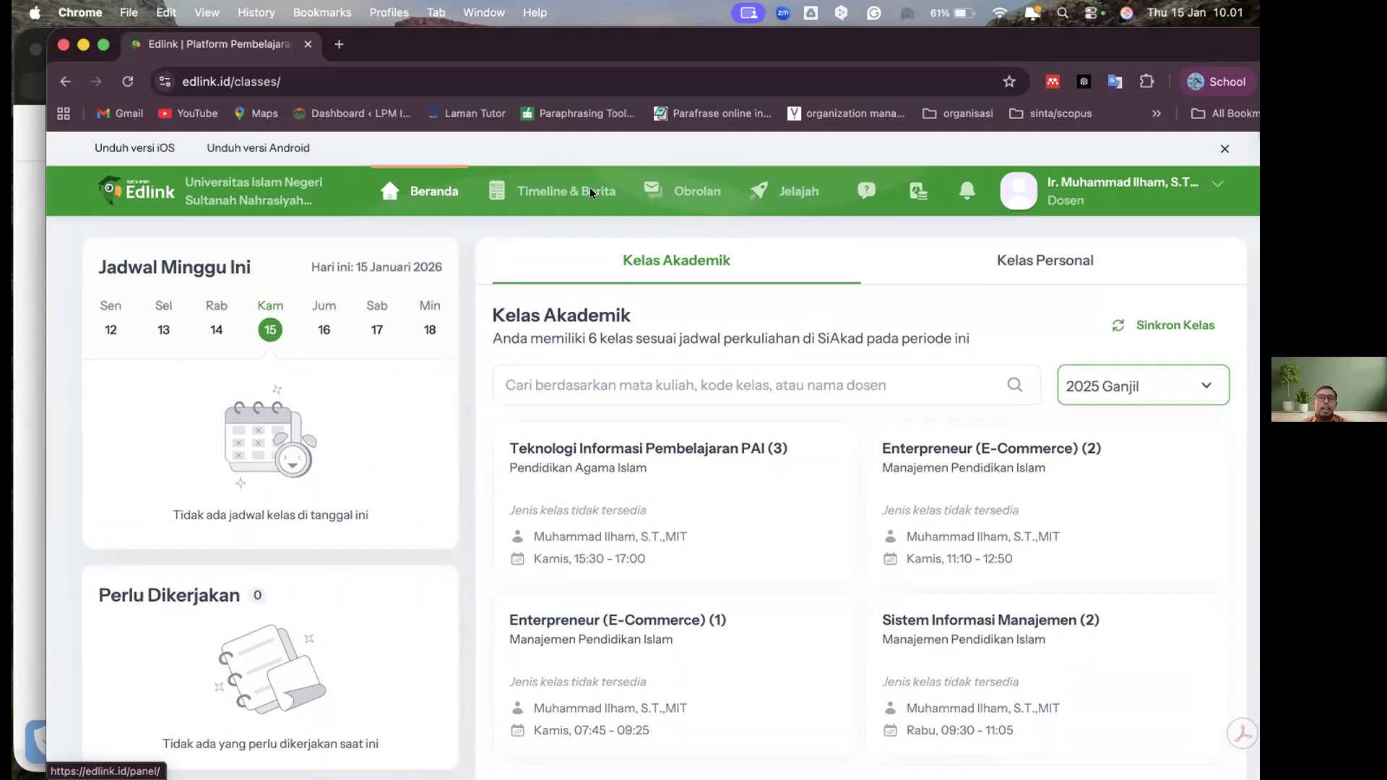
# Open the Timeline & Berita page and examine the class posts, from Materi #2 down past Pendaftaran Akun Digital Talent Scholarship
pyautogui.click(570, 187)
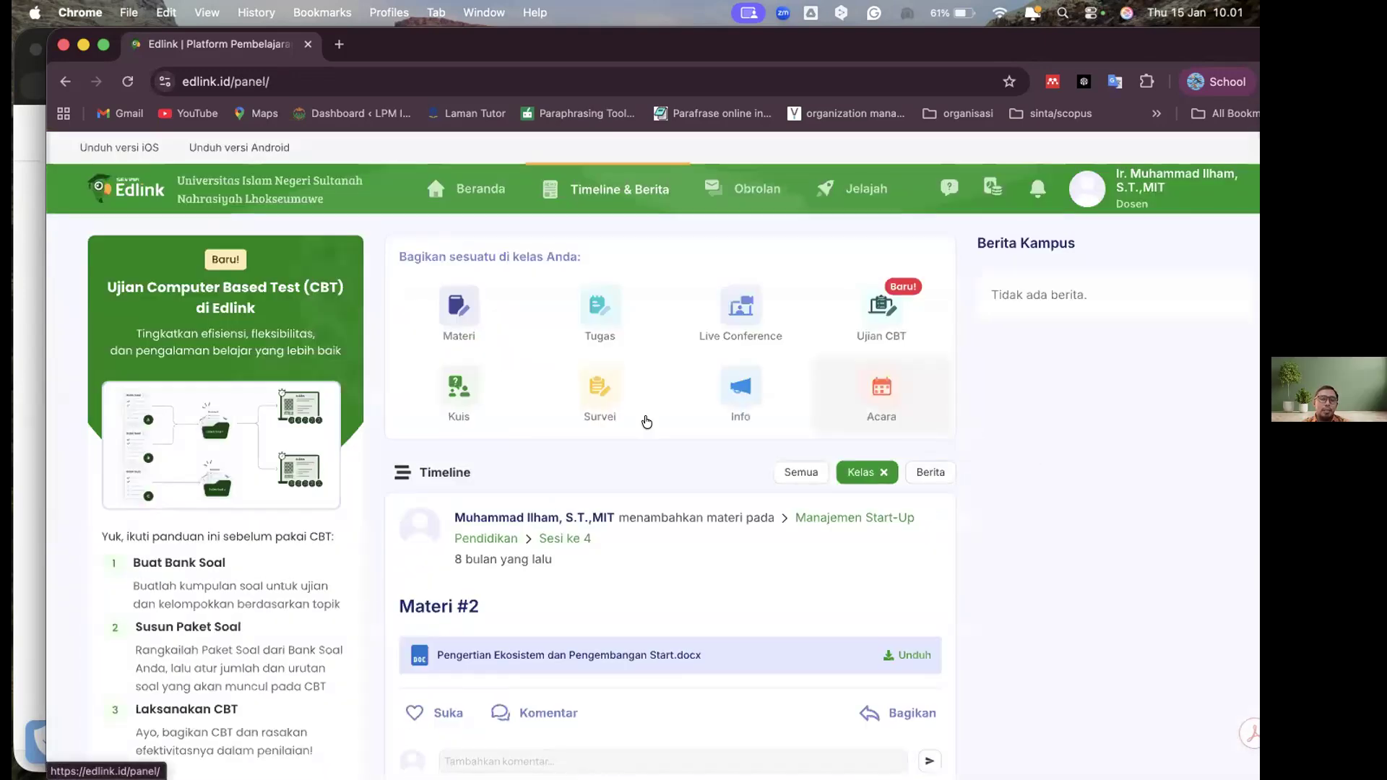
pyautogui.scroll(-3, 1133, 488)
pyautogui.scroll(-5, 1133, 487)
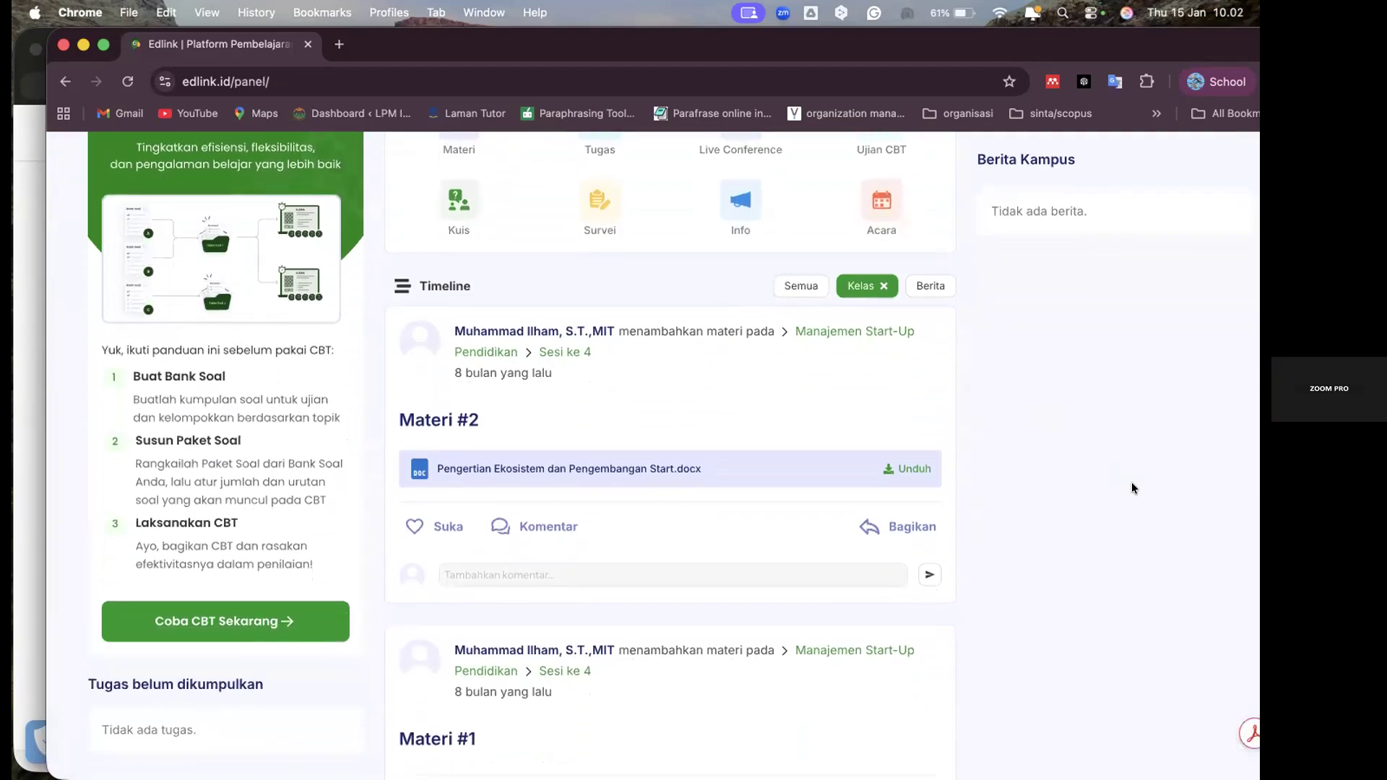
pyautogui.scroll(-1, 1133, 488)
pyautogui.scroll(-3, 717, 529)
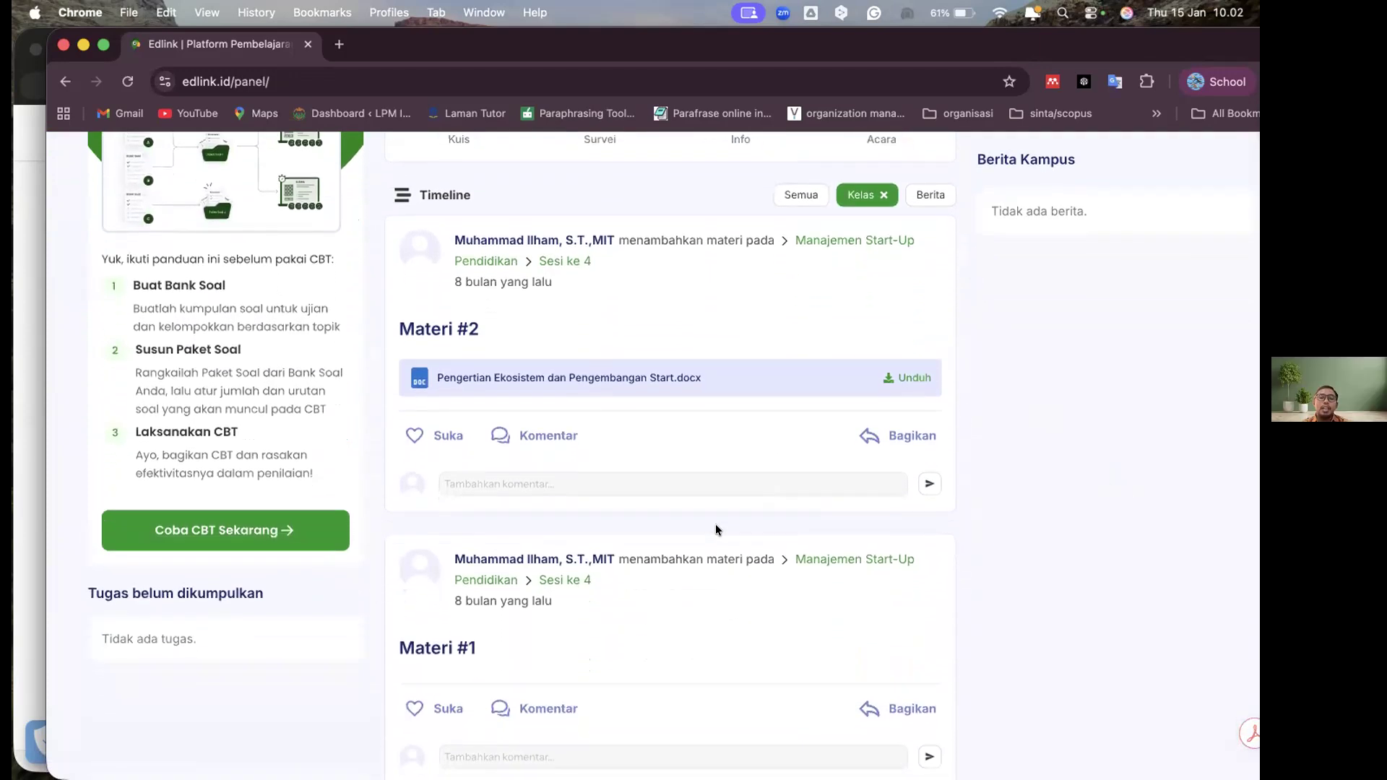
pyautogui.scroll(-1, 701, 538)
pyautogui.scroll(-5, 723, 563)
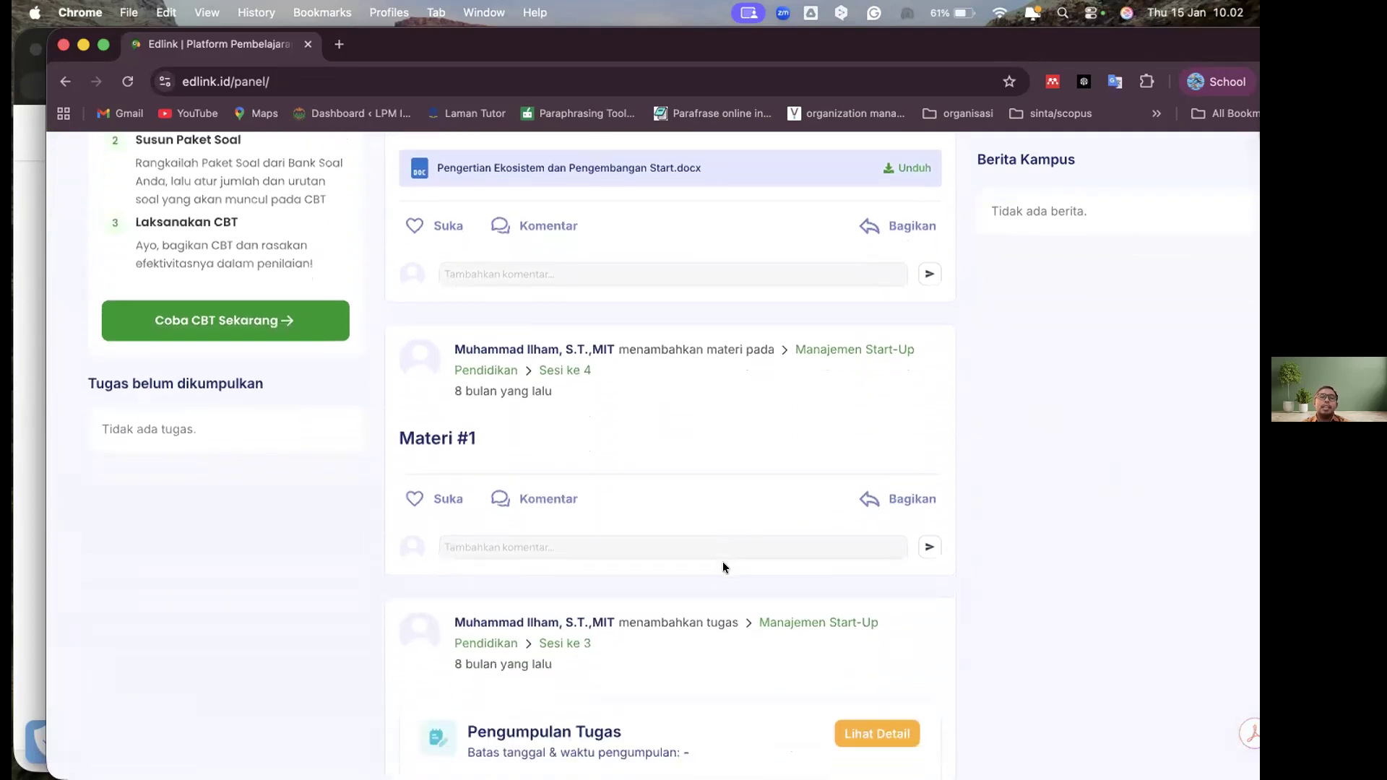
pyautogui.scroll(-4, 722, 561)
pyautogui.scroll(-2, 722, 562)
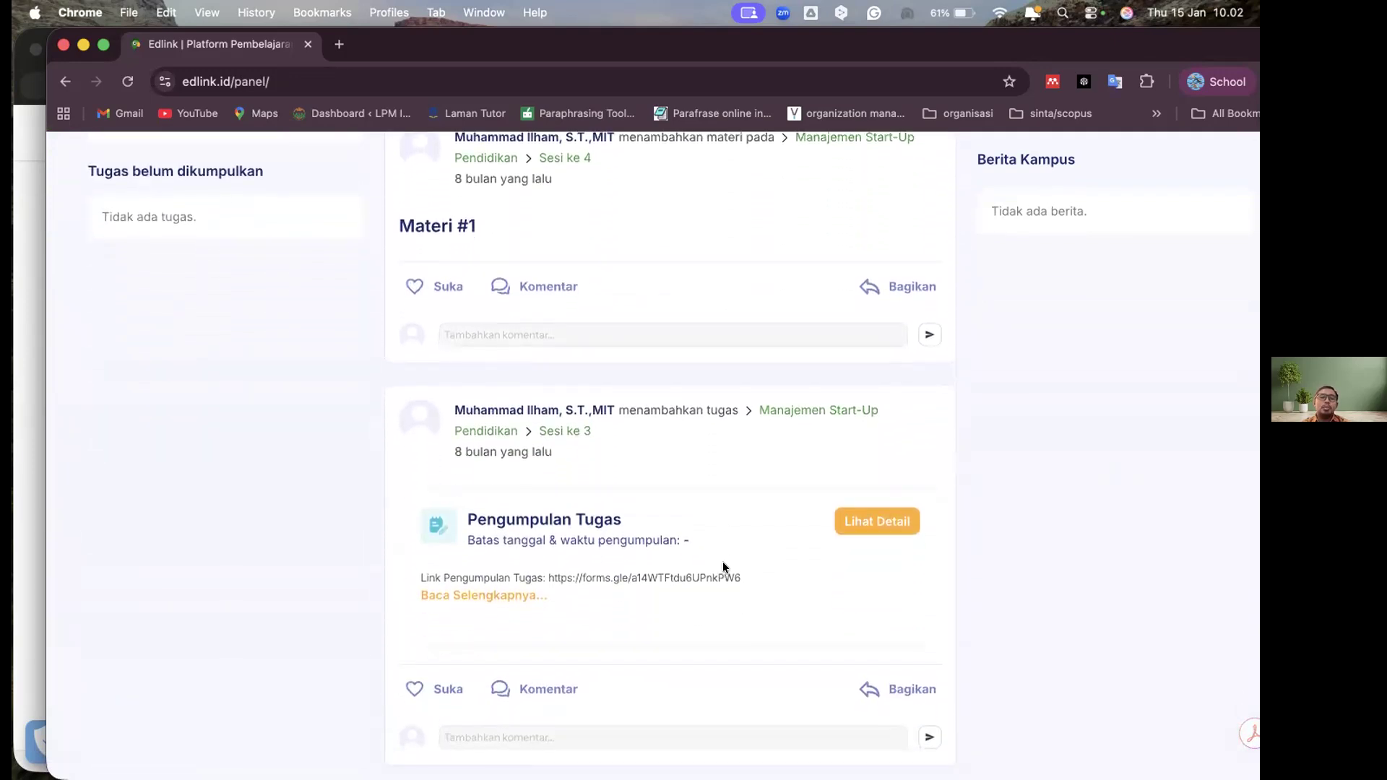
pyautogui.scroll(-1, 723, 567)
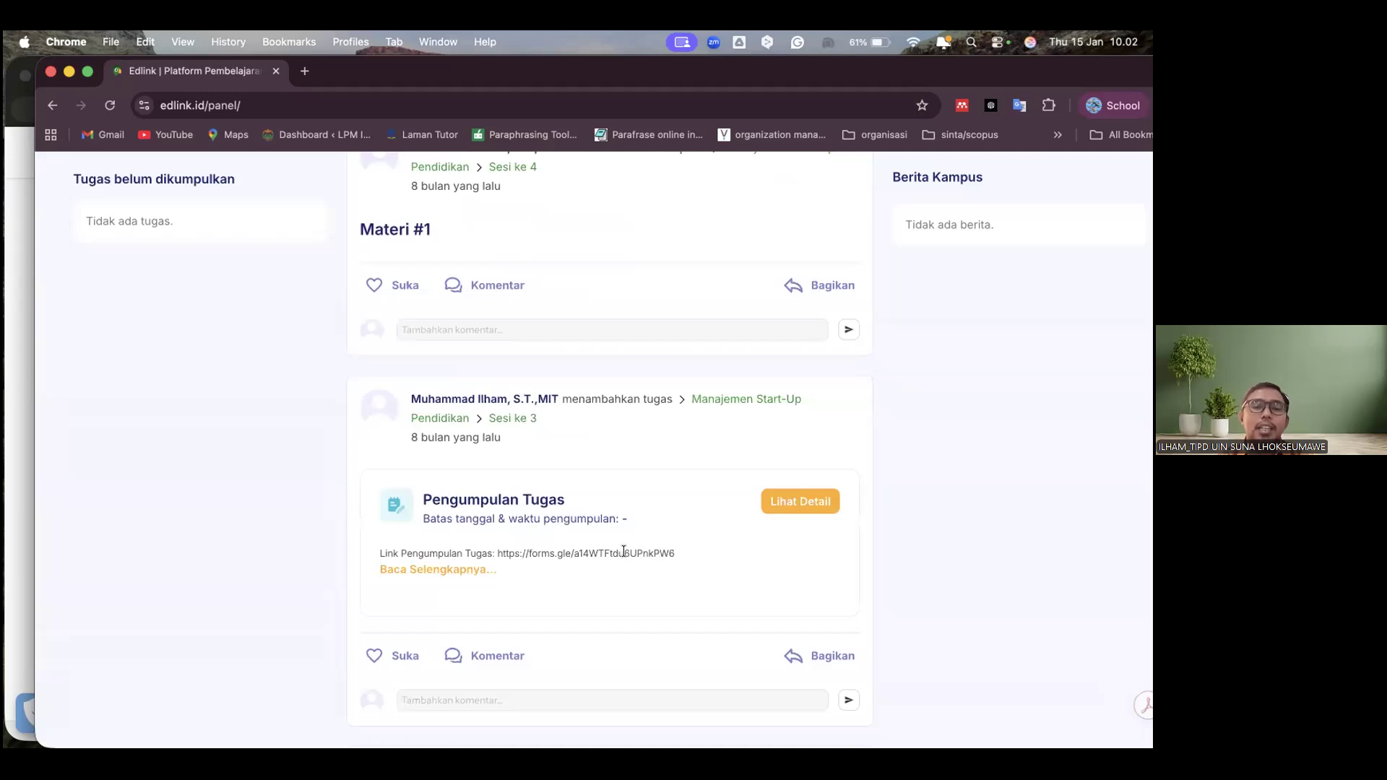
pyautogui.scroll(-12, 690, 567)
pyautogui.scroll(-13, 624, 551)
pyautogui.scroll(-3, 624, 551)
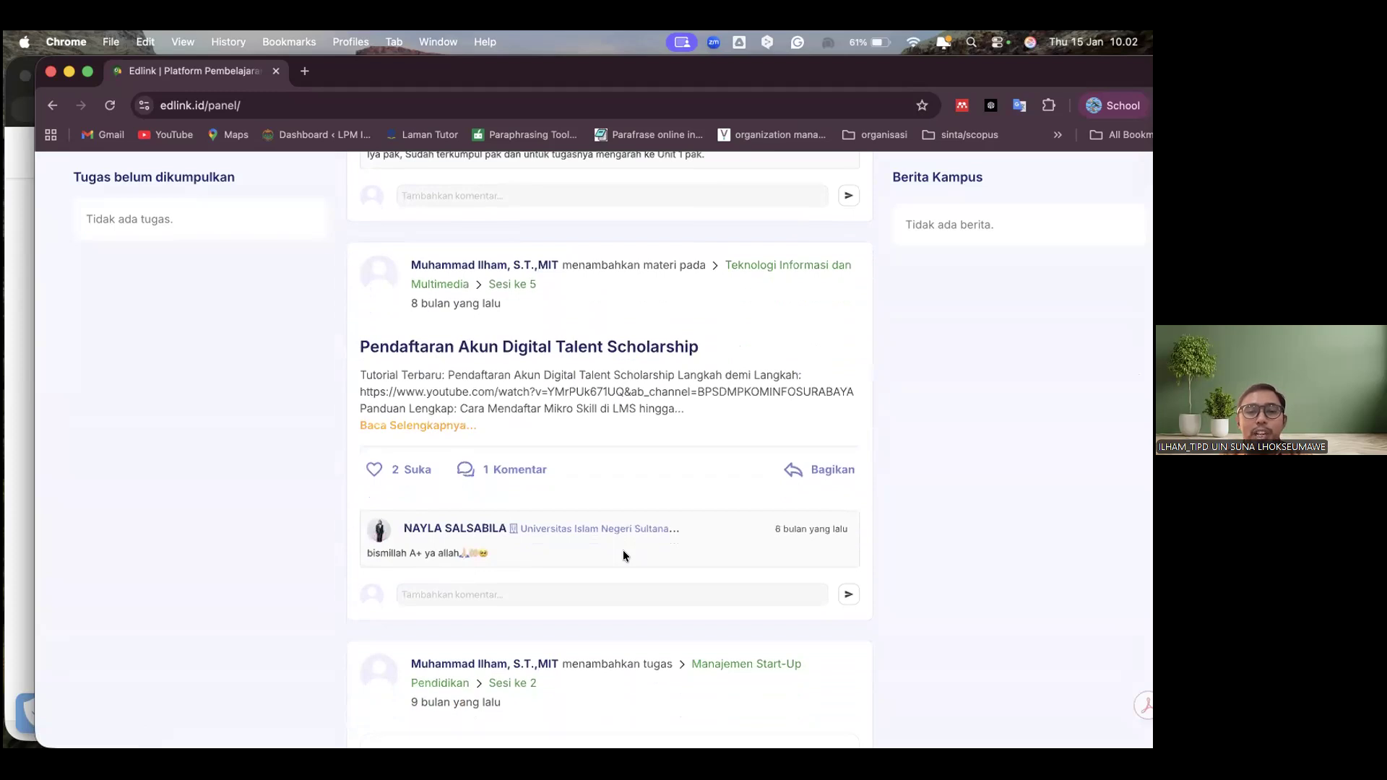
pyautogui.scroll(-7, 623, 555)
# Re-examine the newest timeline posts, Materi #2, Materi #1 and Pengumpulan Tugas, and return to the class sharing options
pyautogui.scroll(20, 623, 555)
pyautogui.scroll(18, 624, 551)
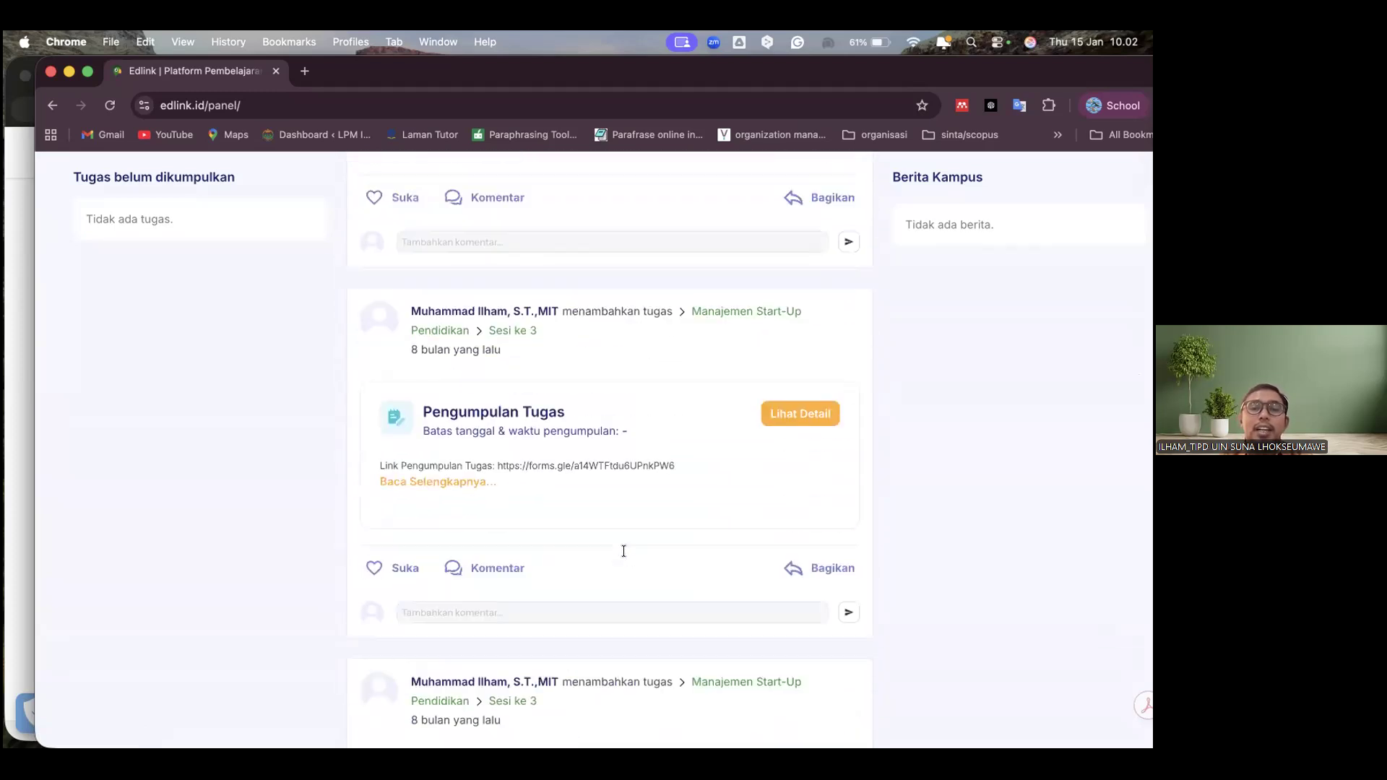
pyautogui.scroll(9, 623, 549)
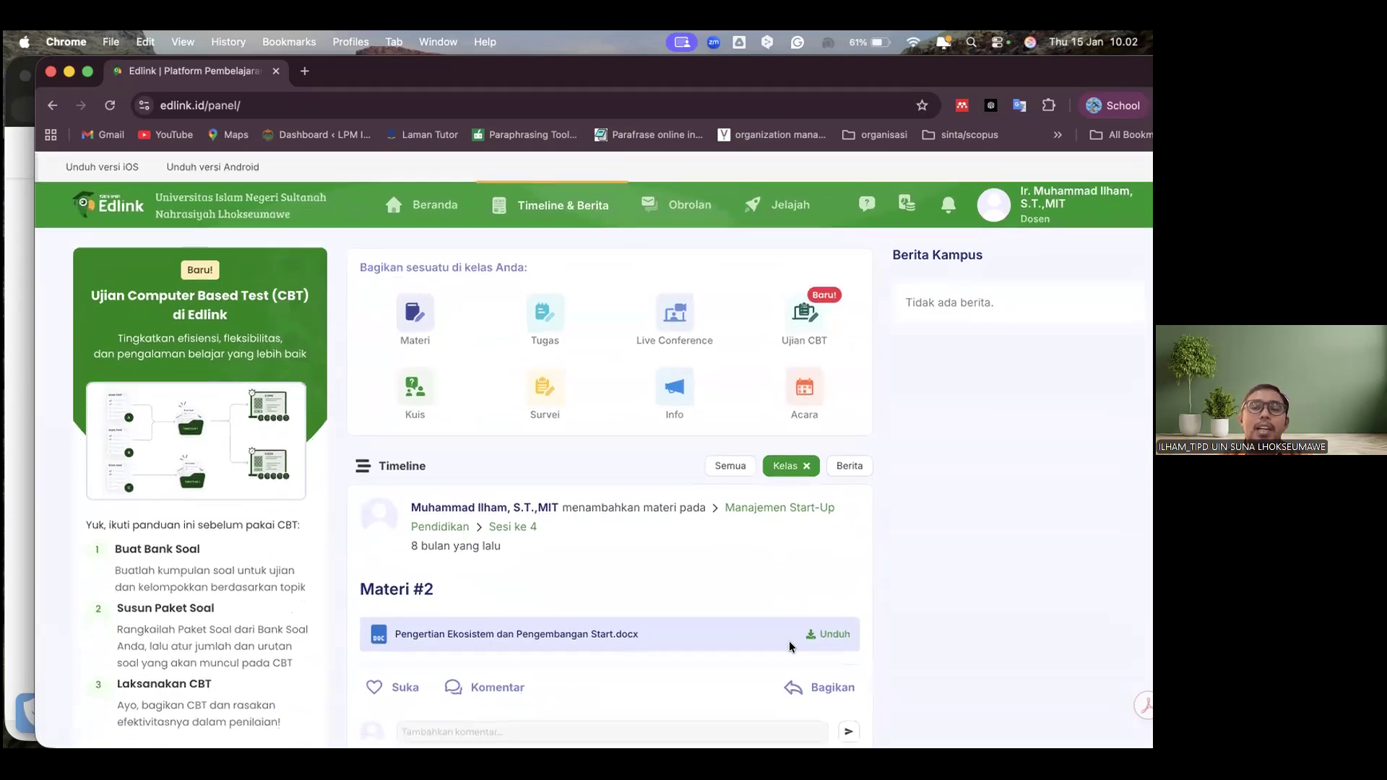
pyautogui.scroll(-2, 900, 622)
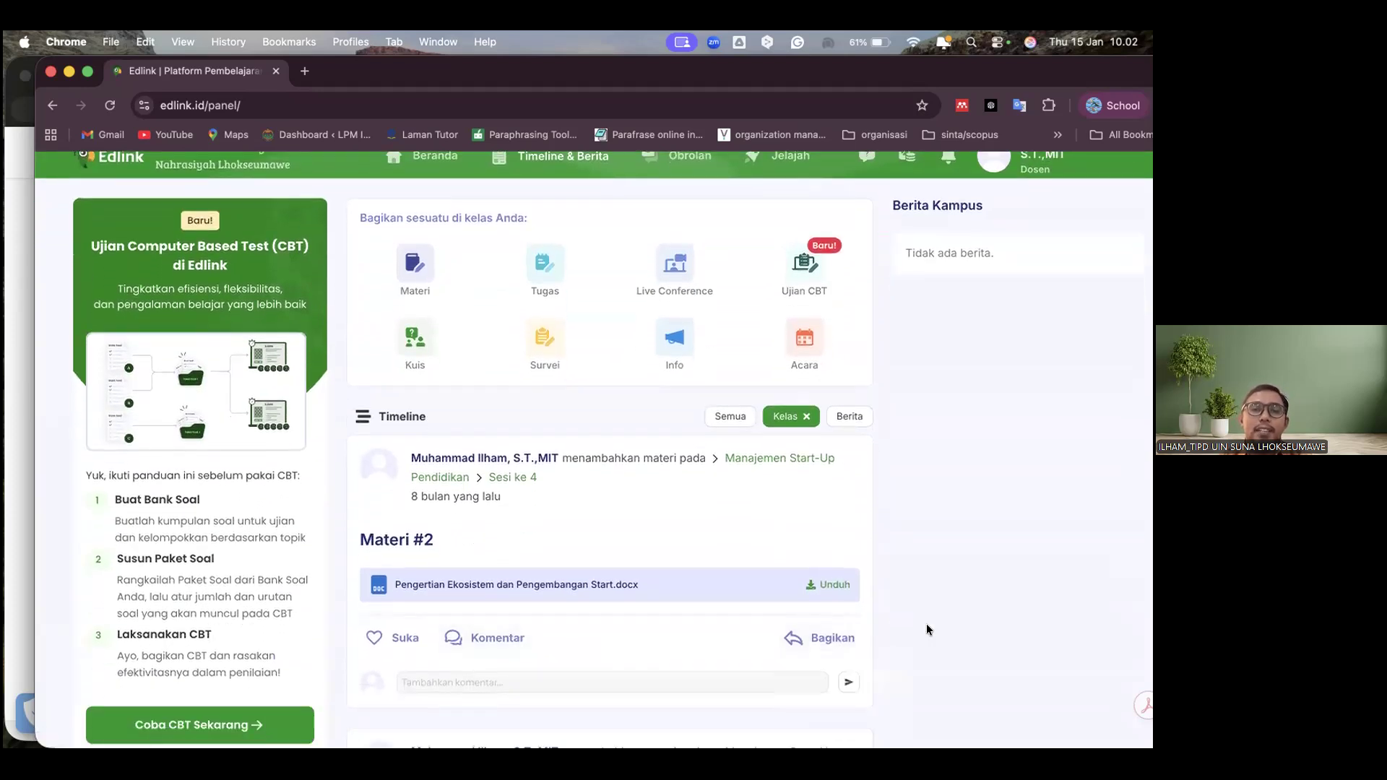
pyautogui.scroll(1, 926, 626)
pyautogui.scroll(-8, 926, 623)
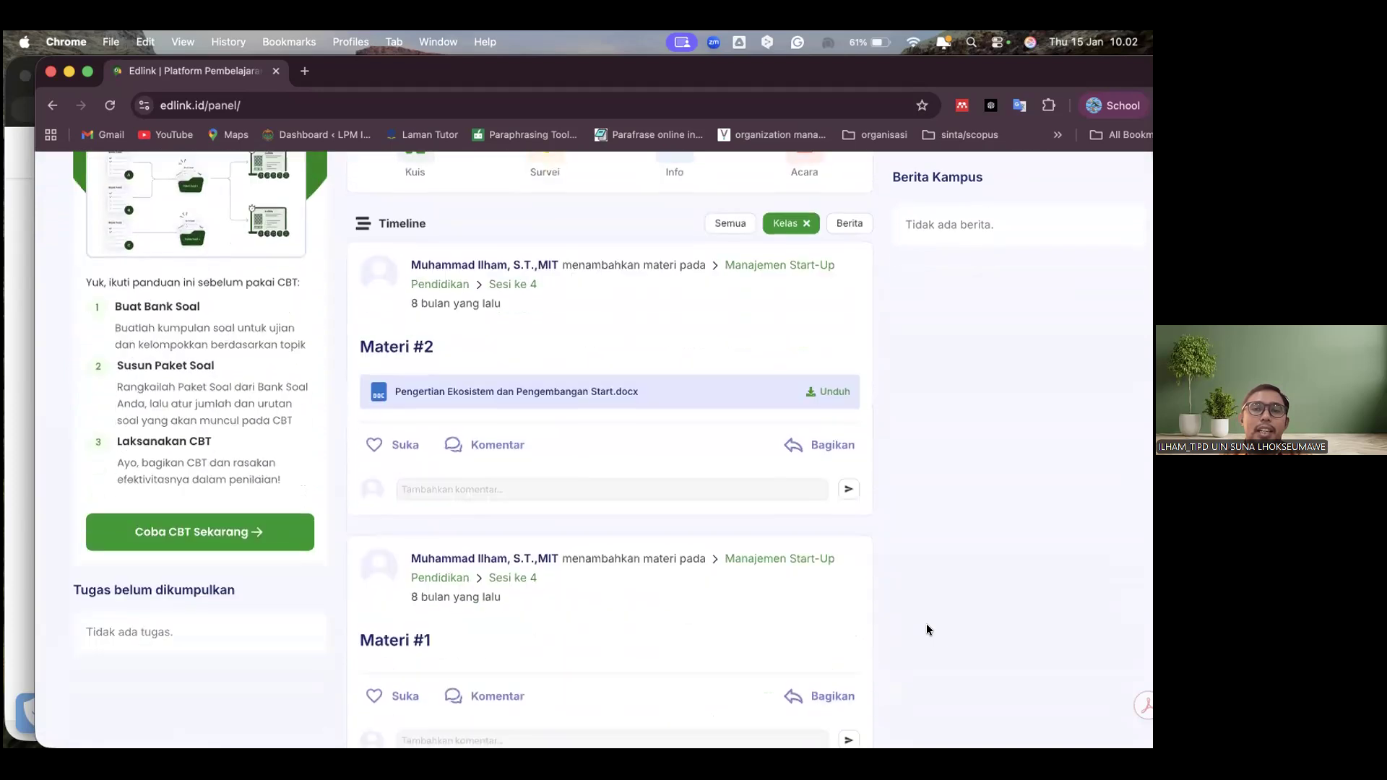
pyautogui.scroll(-8, 633, 561)
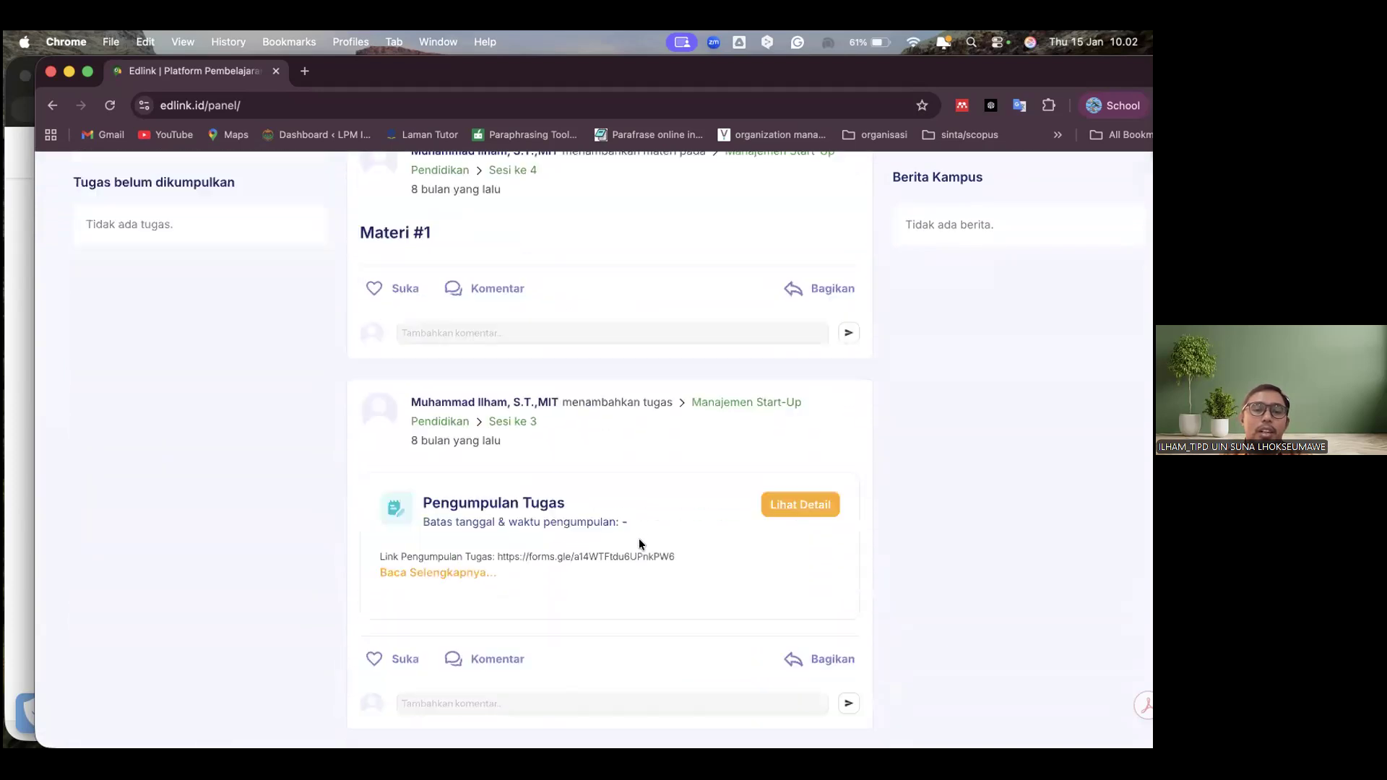
pyautogui.scroll(20, 639, 539)
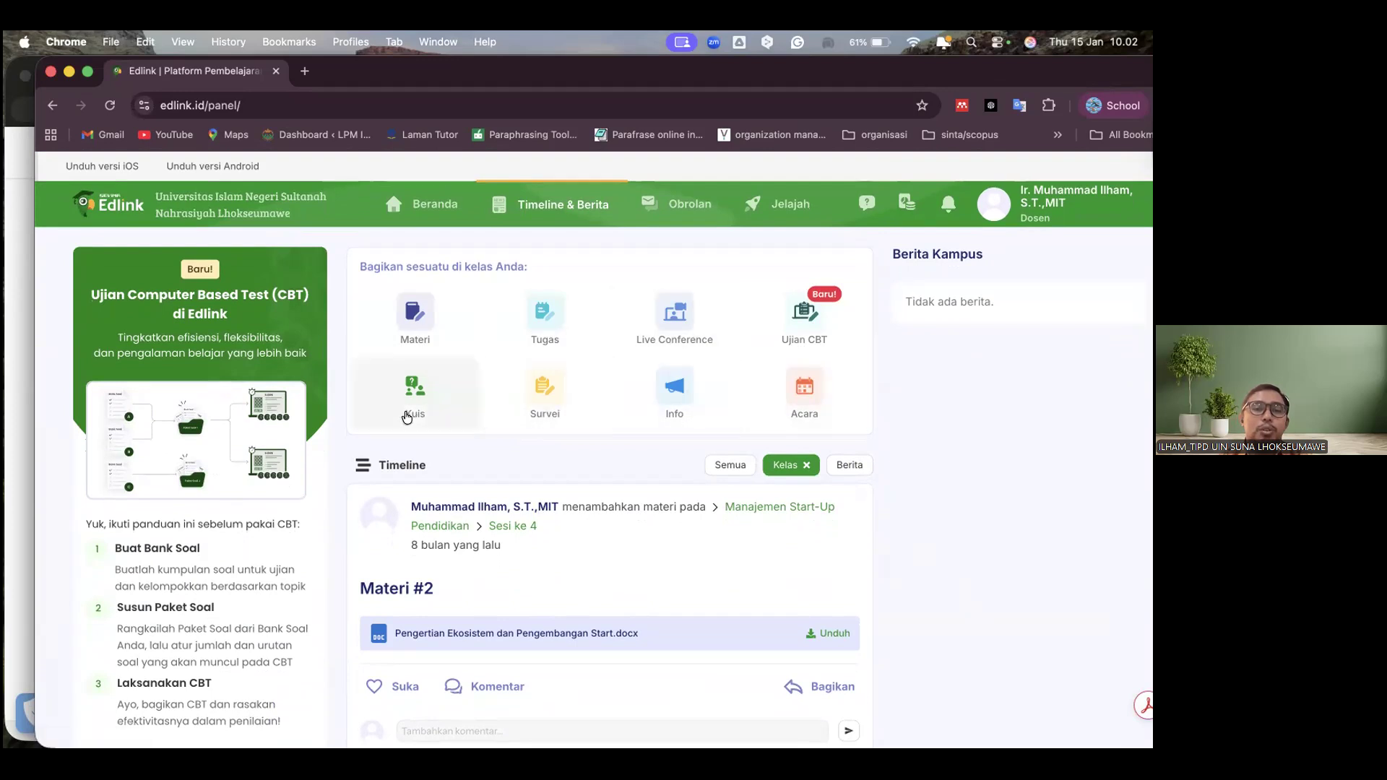
# Start sharing a Materi with the class Enterpreneur (E-Commerce) (1) and view its available sessions without choosing one
pyautogui.click(409, 329)
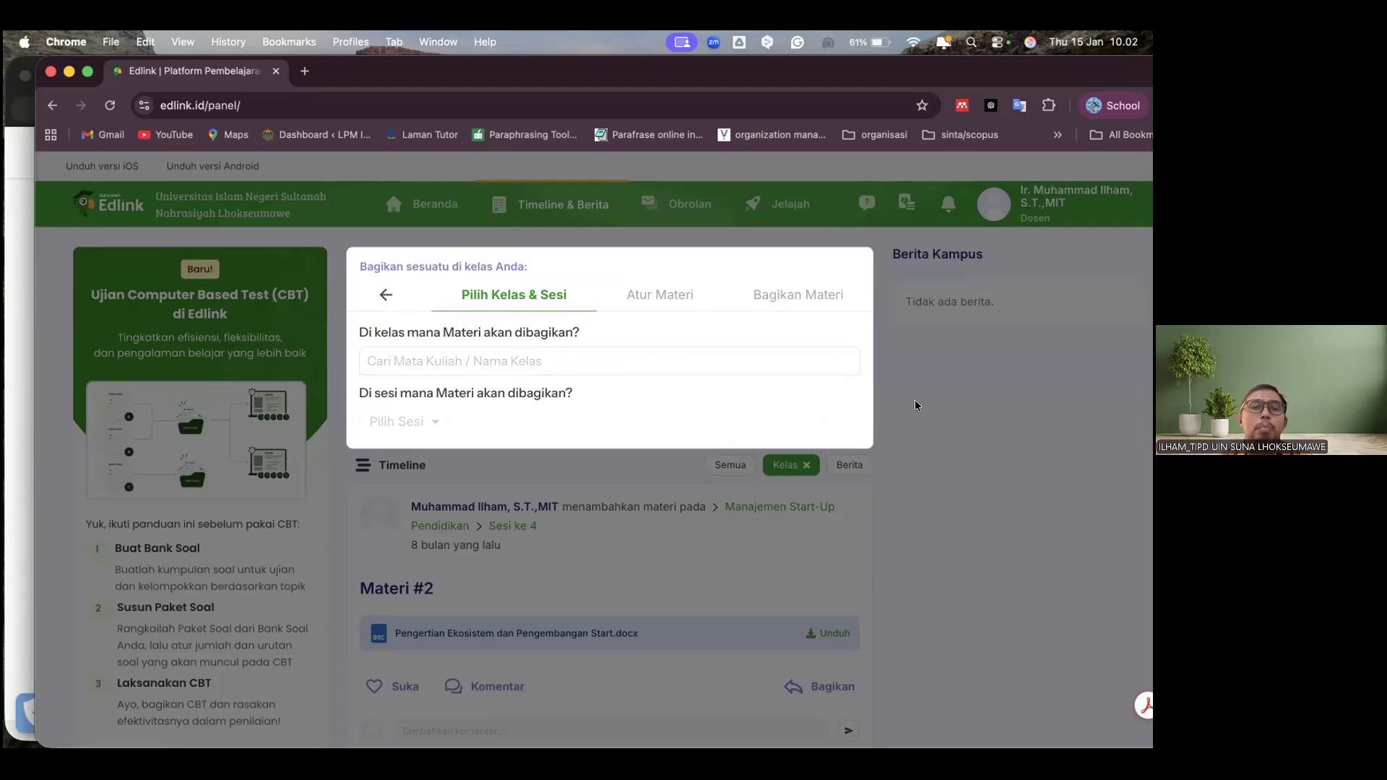
pyautogui.click(385, 298)
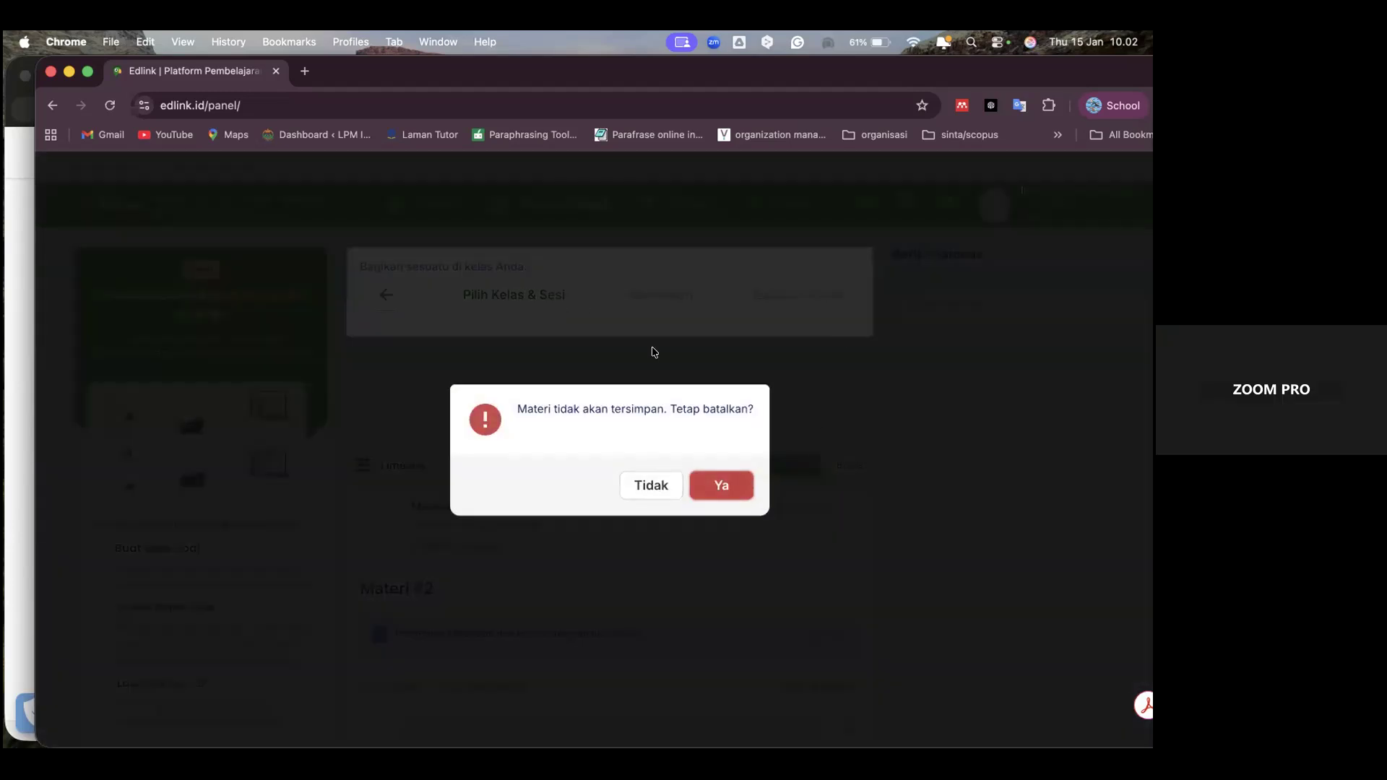
pyautogui.click(650, 485)
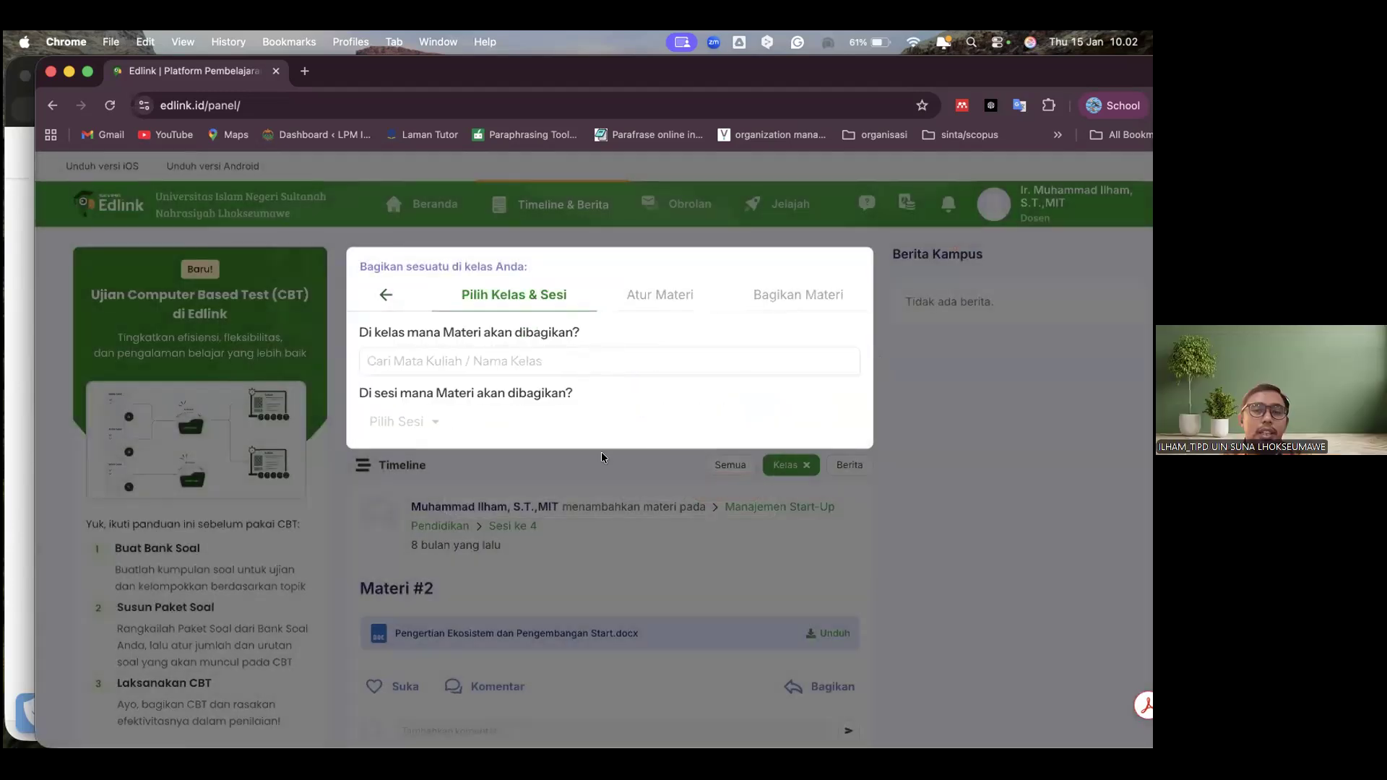
pyautogui.click(526, 361)
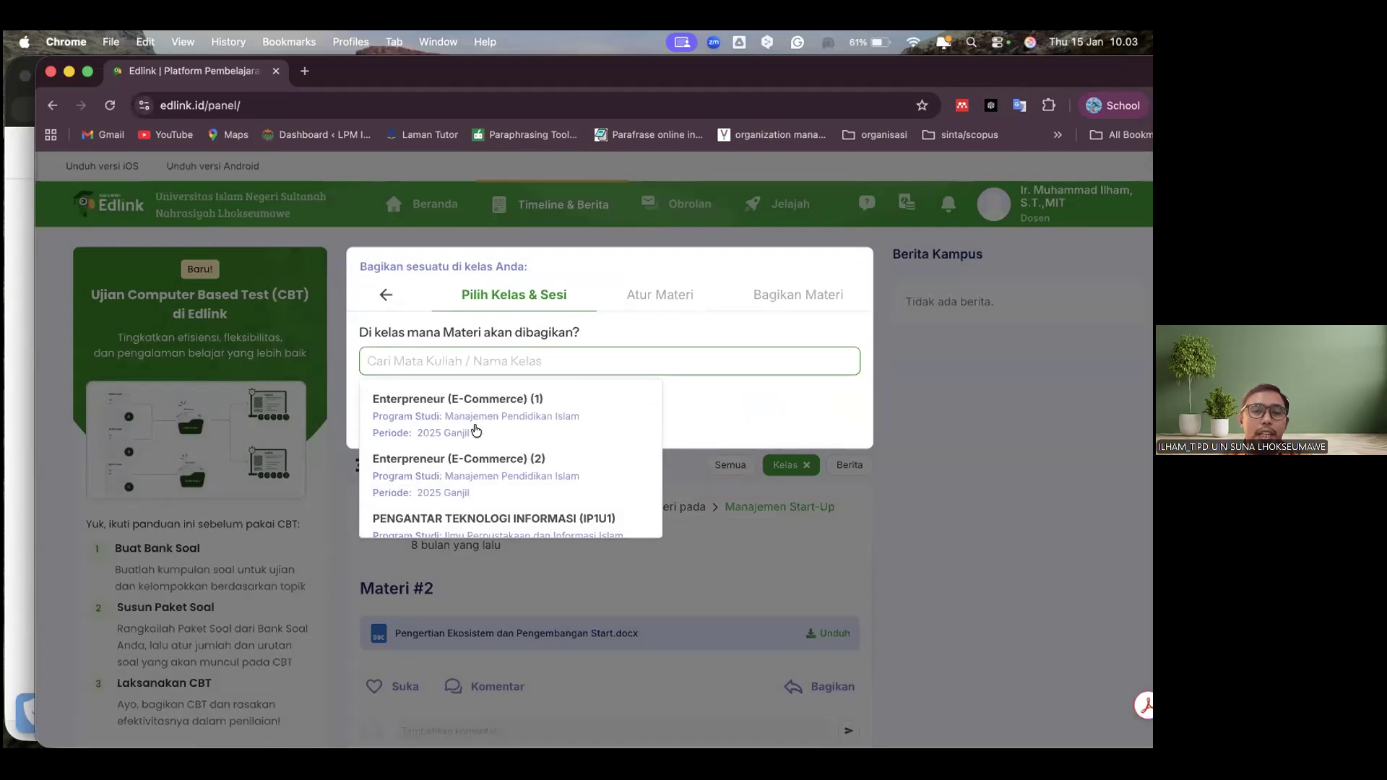
pyautogui.click(476, 429)
pyautogui.click(400, 427)
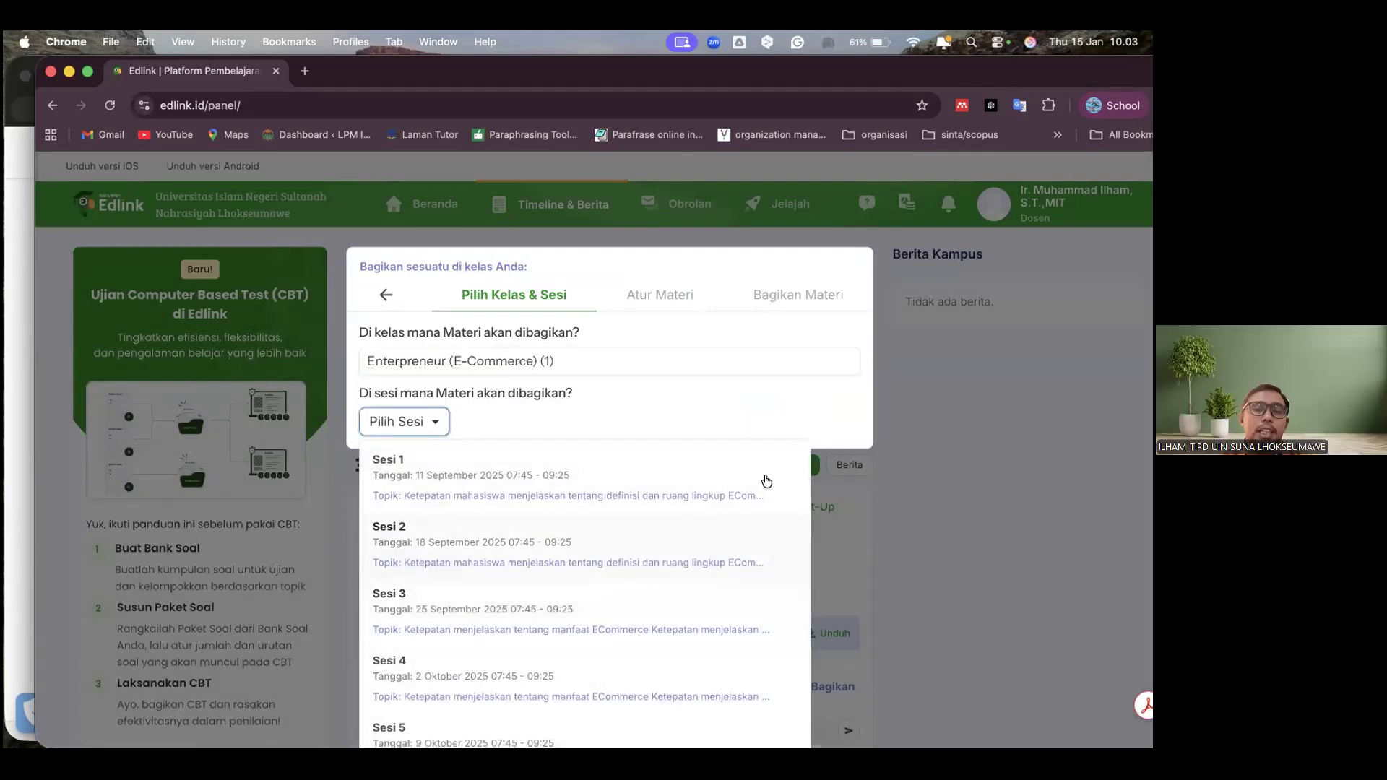
pyautogui.click(983, 461)
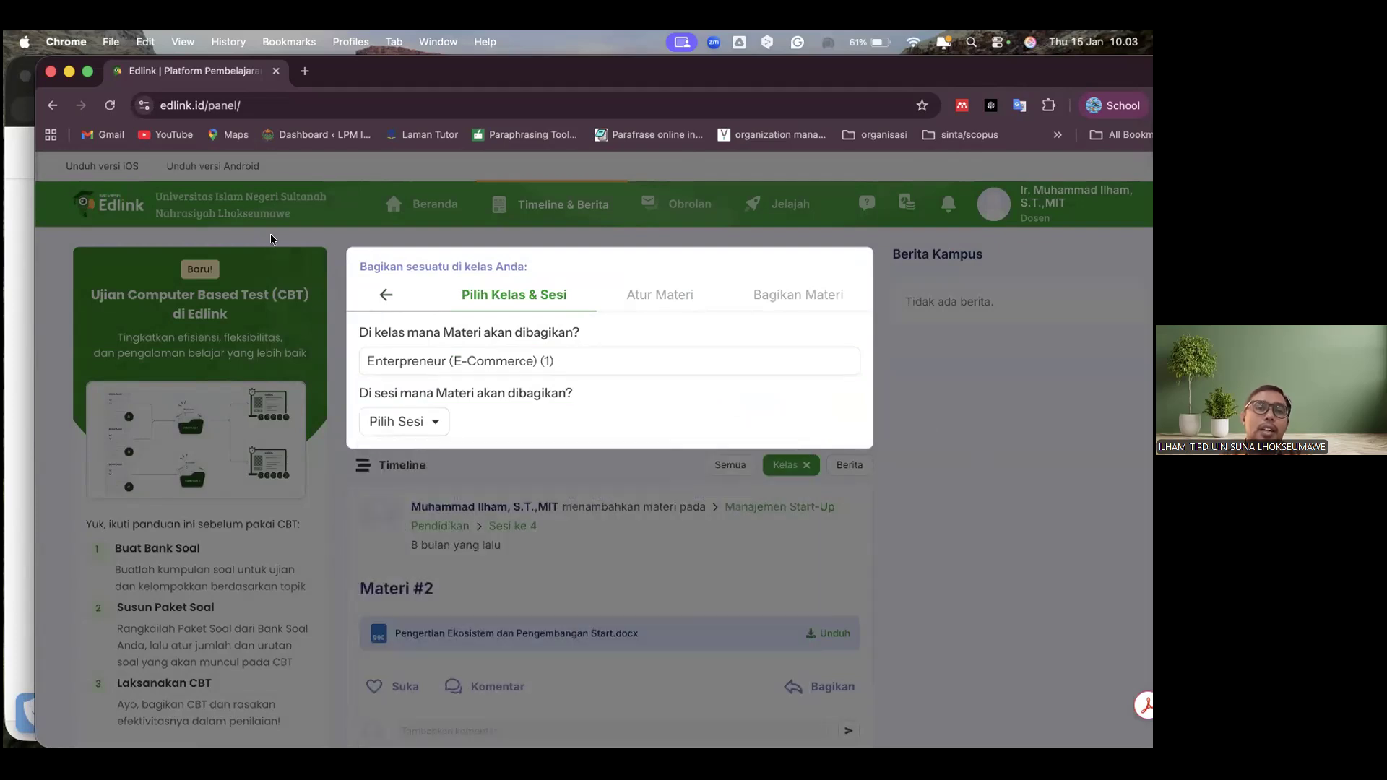
# Choose Sesi 1 as the session for the Materi, and discard the unfinished share
pyautogui.click(410, 424)
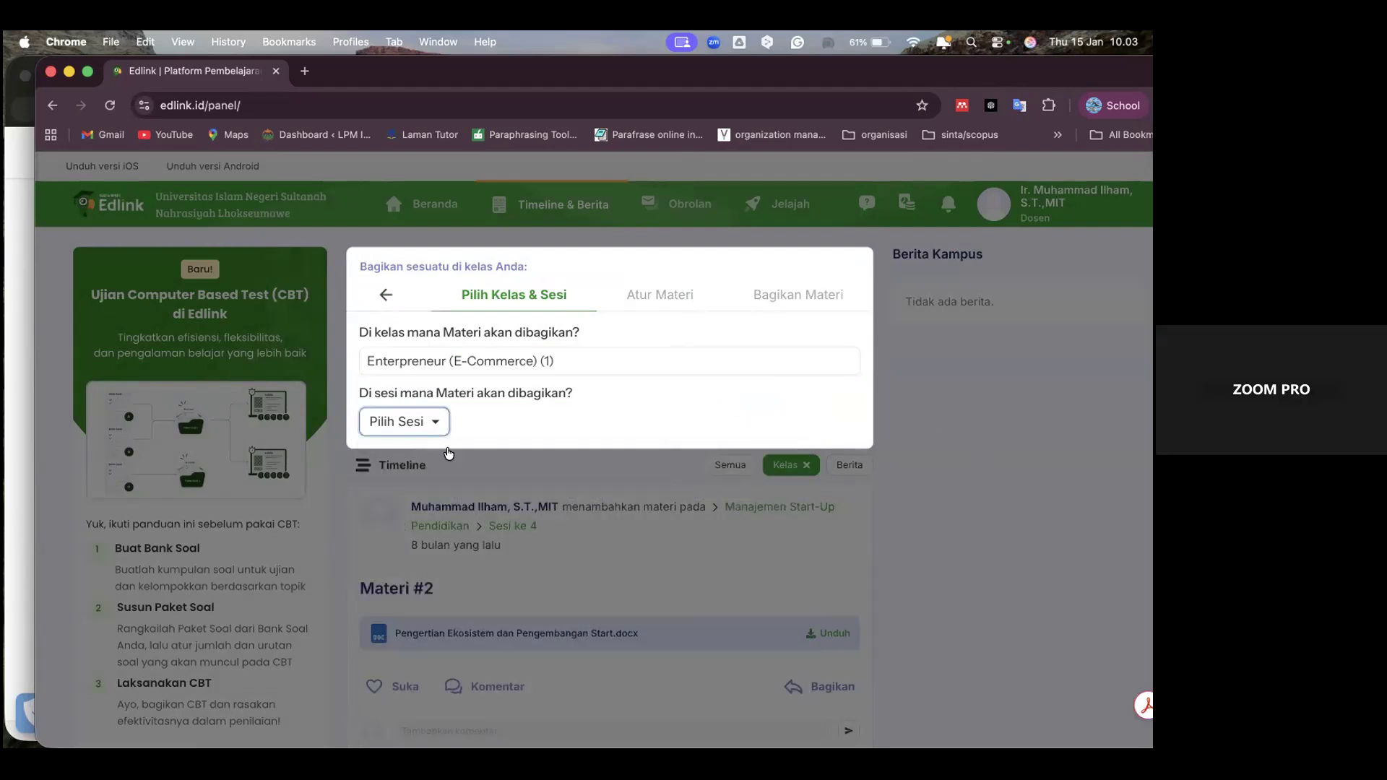
pyautogui.click(437, 481)
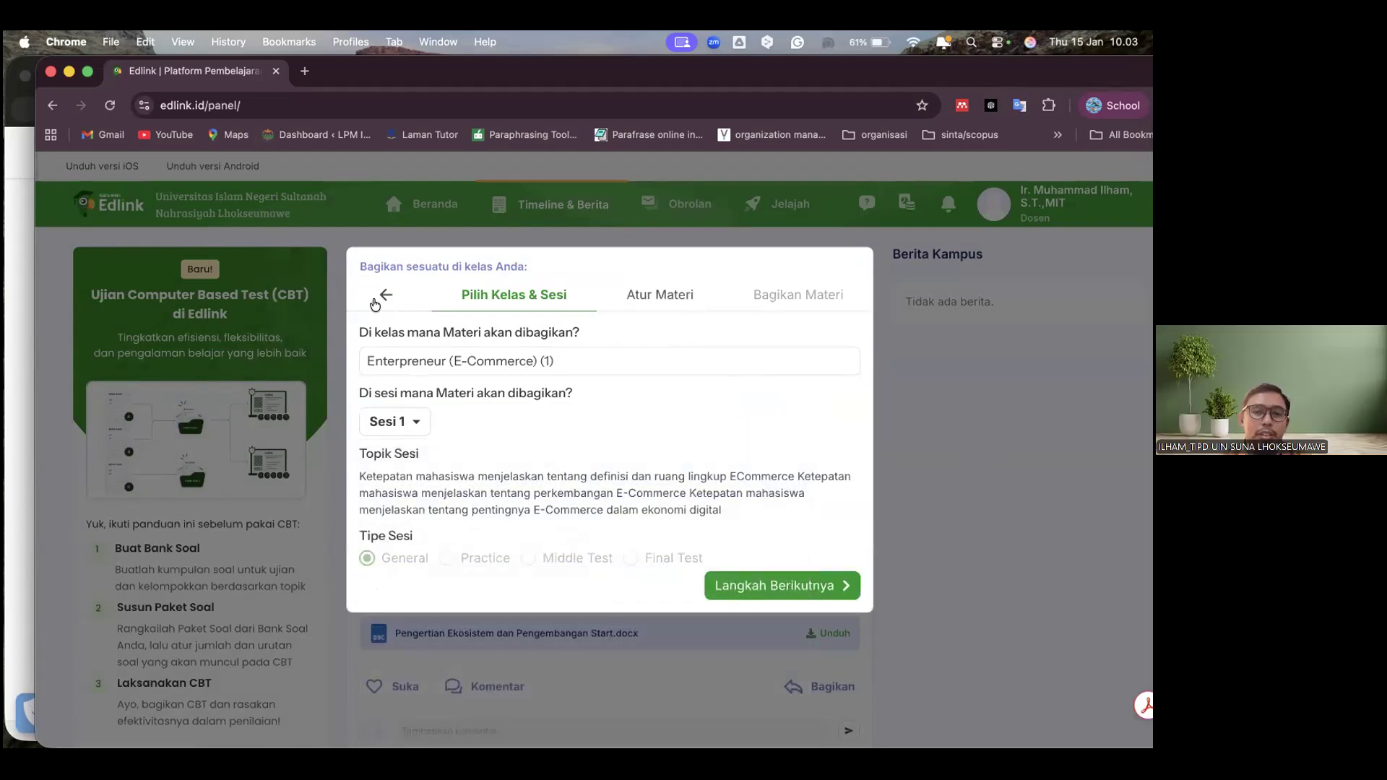
pyautogui.click(377, 298)
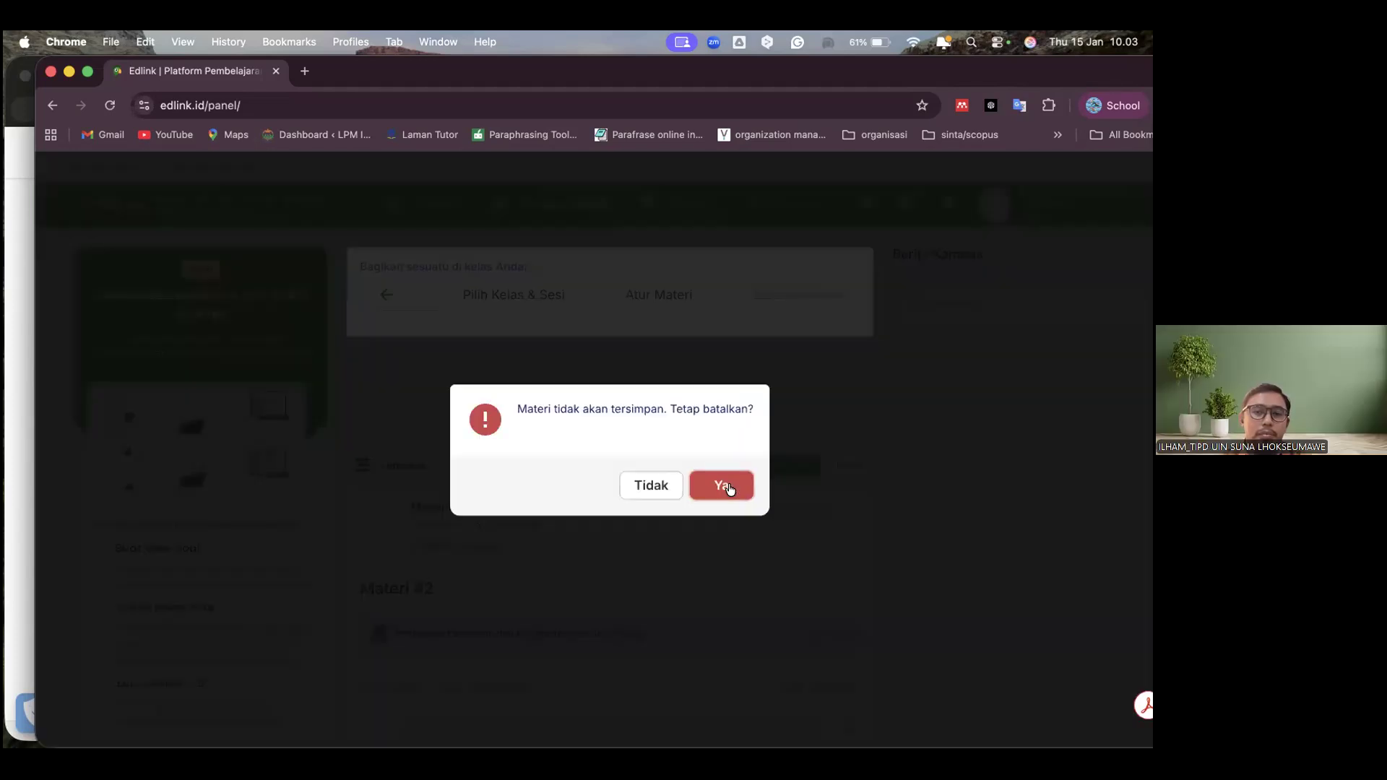
pyautogui.click(729, 488)
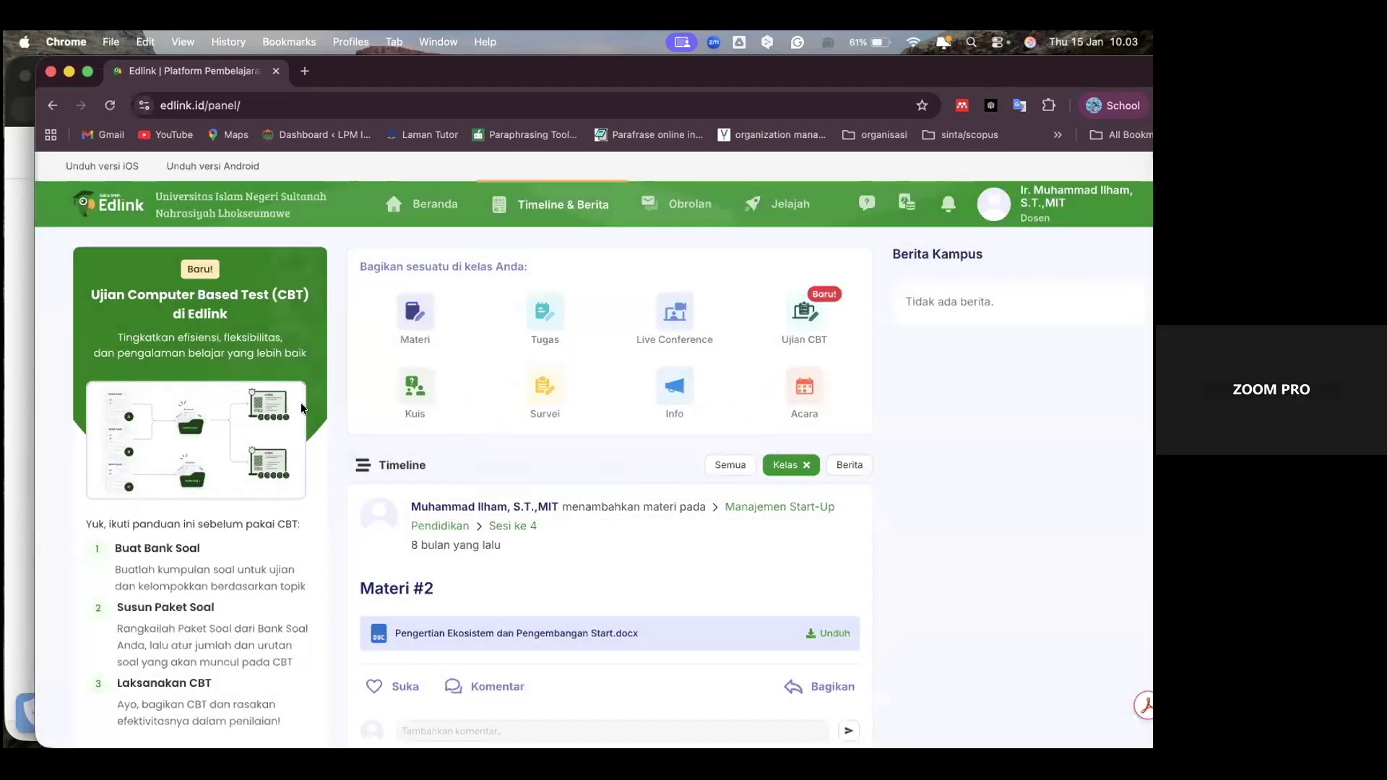
# Open the Obrolan page and look over its Pesan section
pyautogui.click(679, 205)
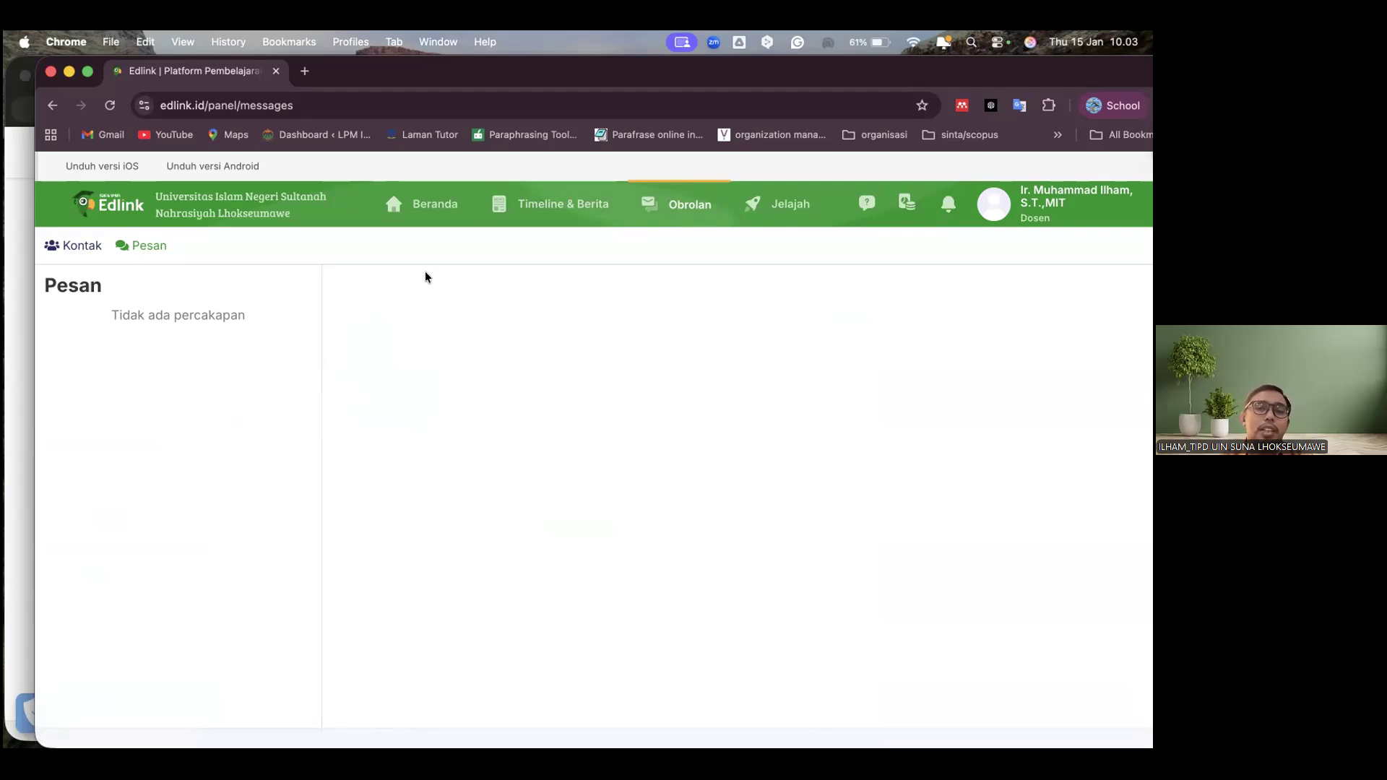
pyautogui.scroll(1, 214, 466)
pyautogui.scroll(-1, 215, 466)
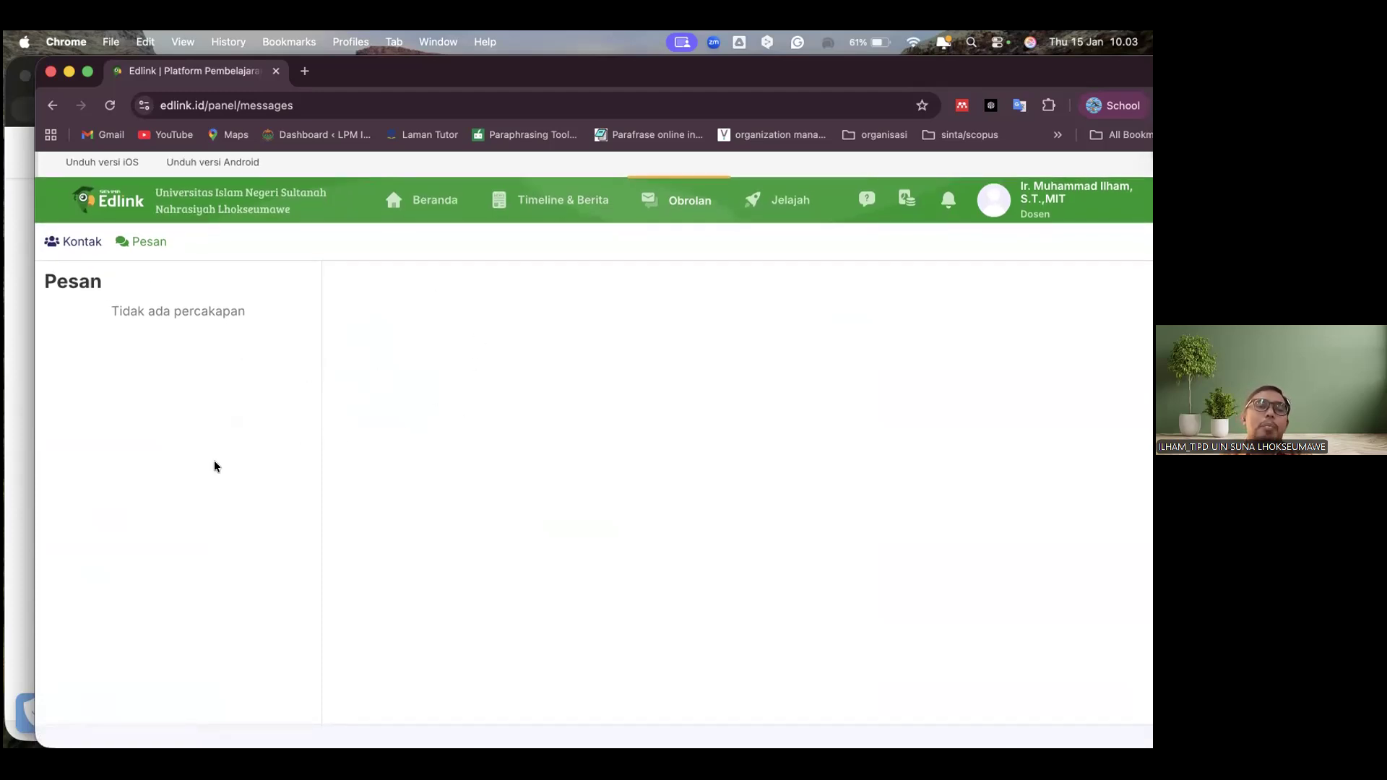
pyautogui.scroll(1, 215, 467)
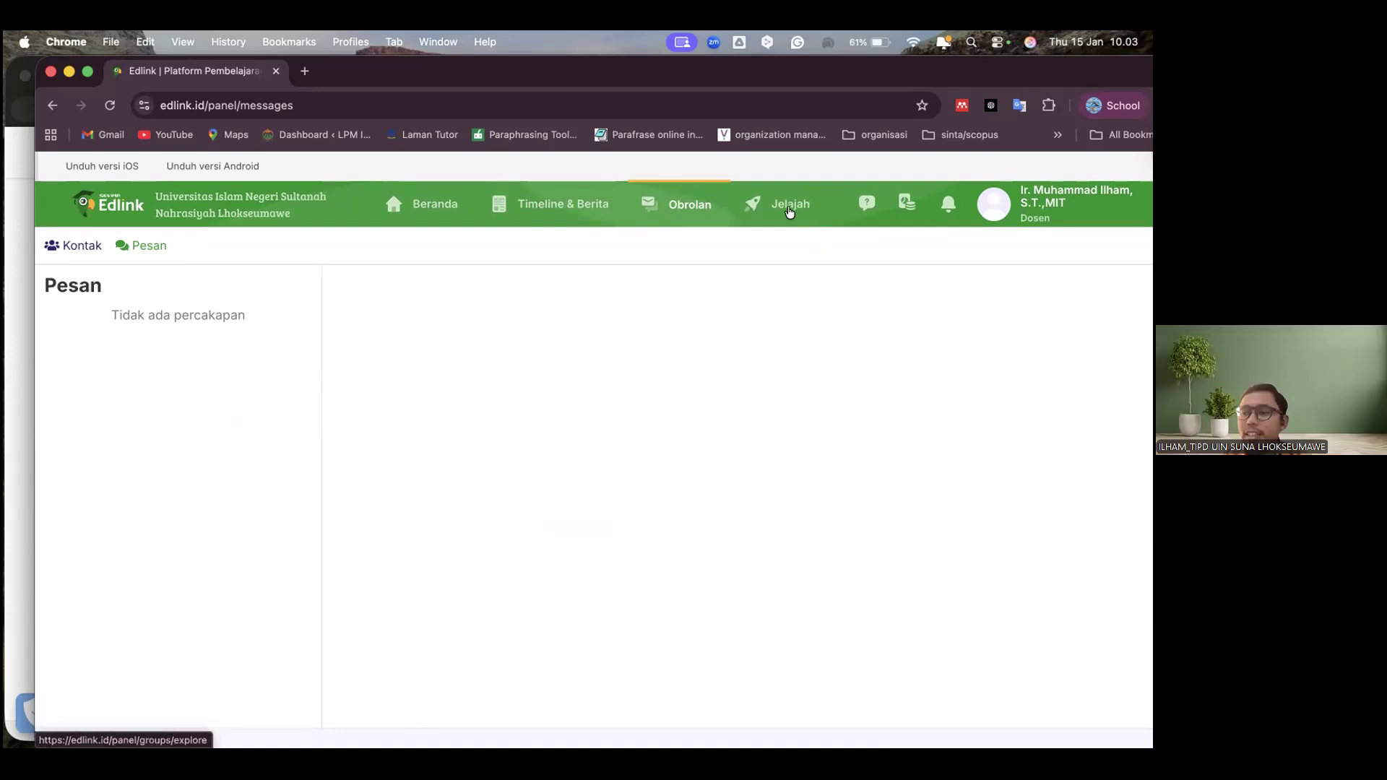
# Open the Jelajah page and examine the SPADA Indonesia Open Online Course, Kelas Merdeka and Kelas Umum offerings
pyautogui.click(790, 211)
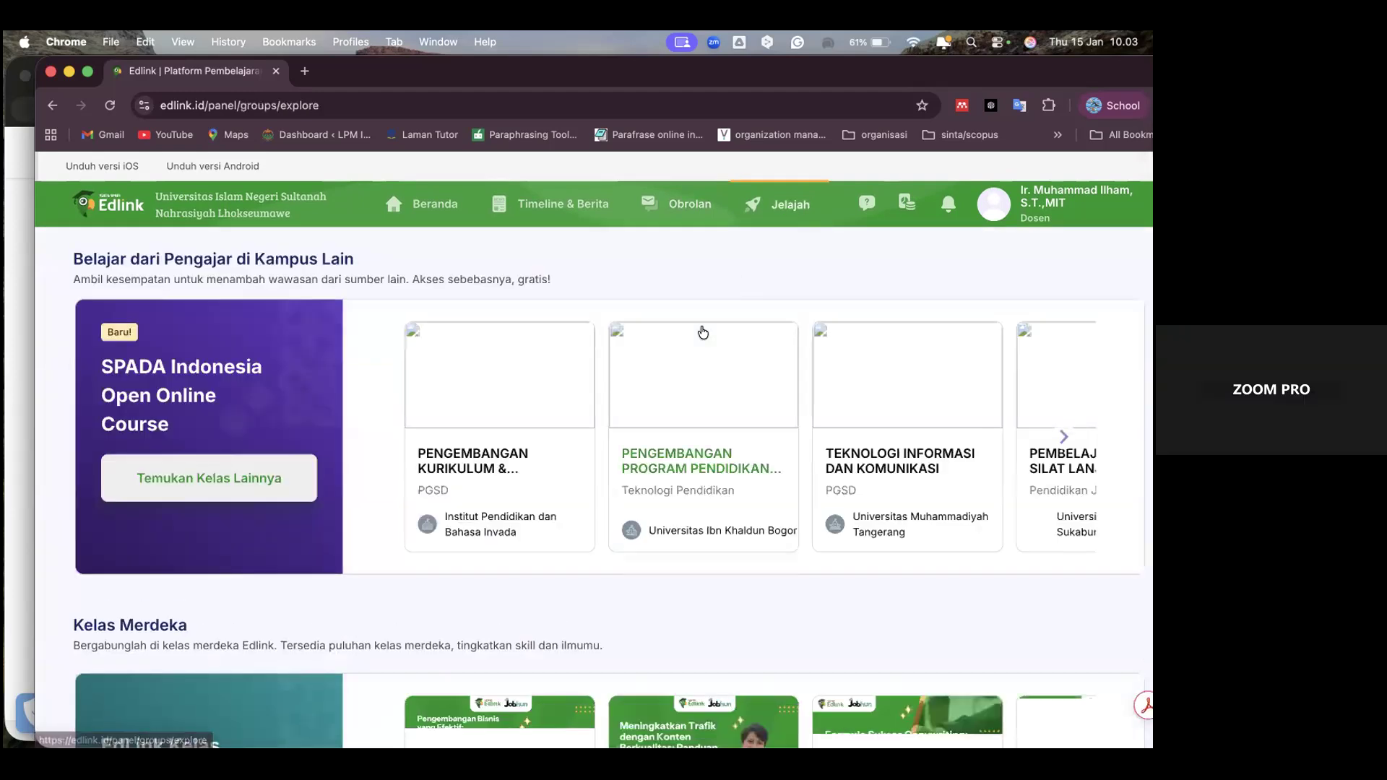
pyautogui.scroll(-1, 703, 333)
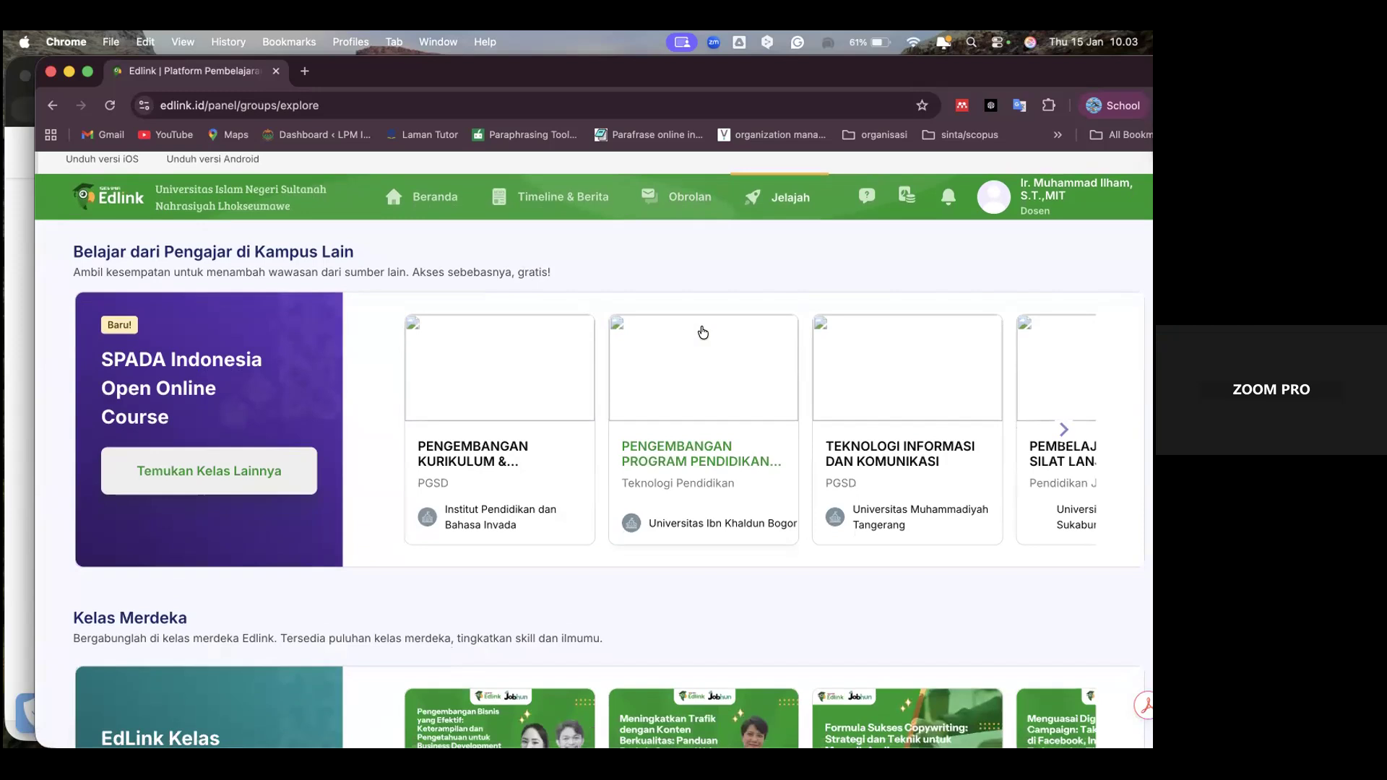
pyautogui.scroll(-5, 703, 333)
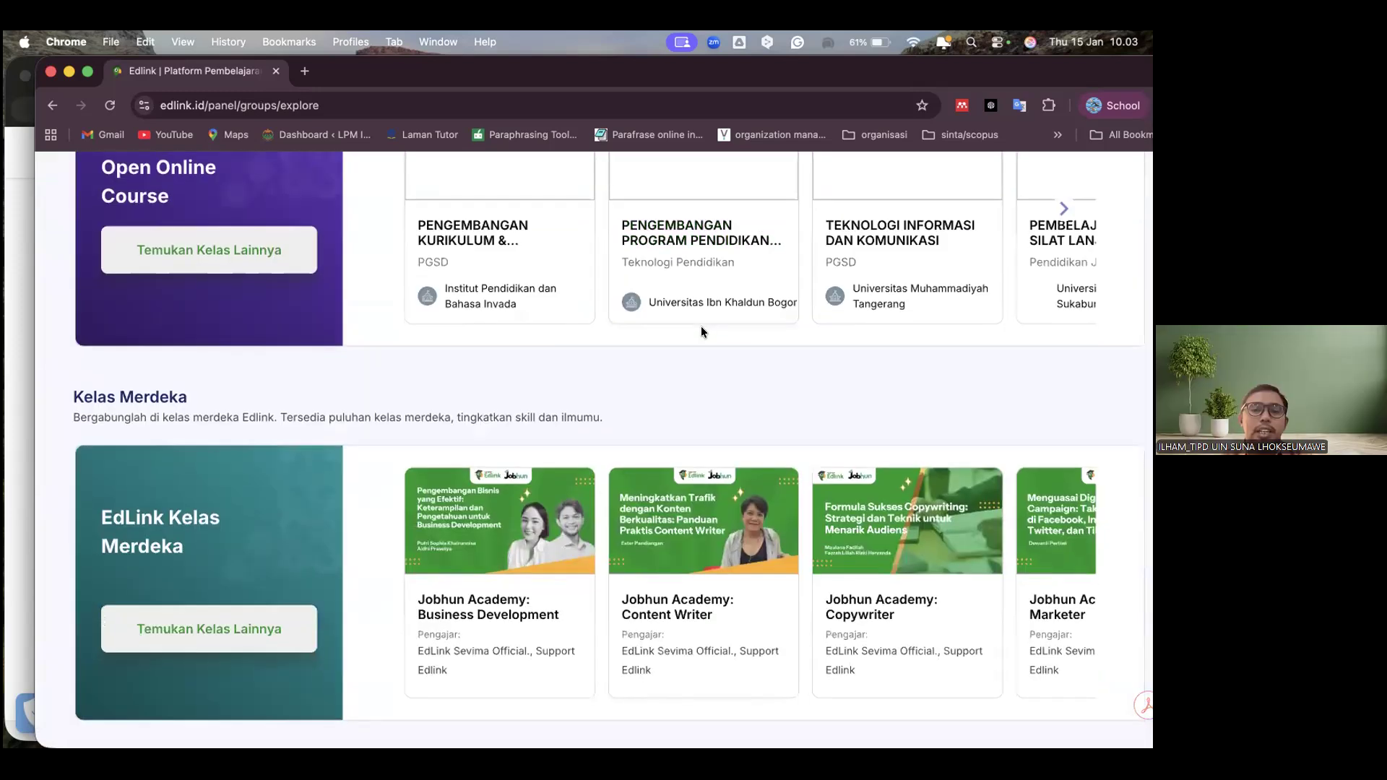
pyautogui.scroll(-5, 701, 328)
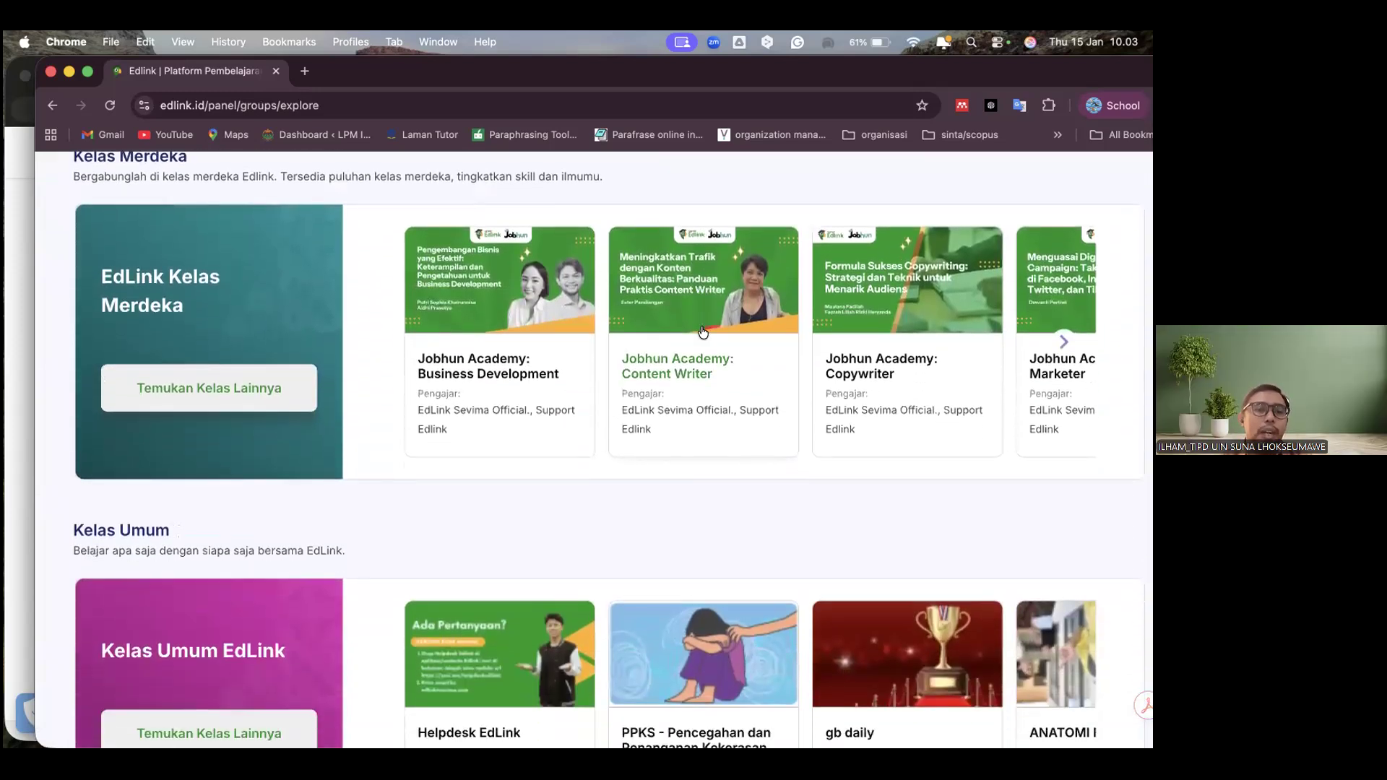
pyautogui.scroll(-2, 703, 331)
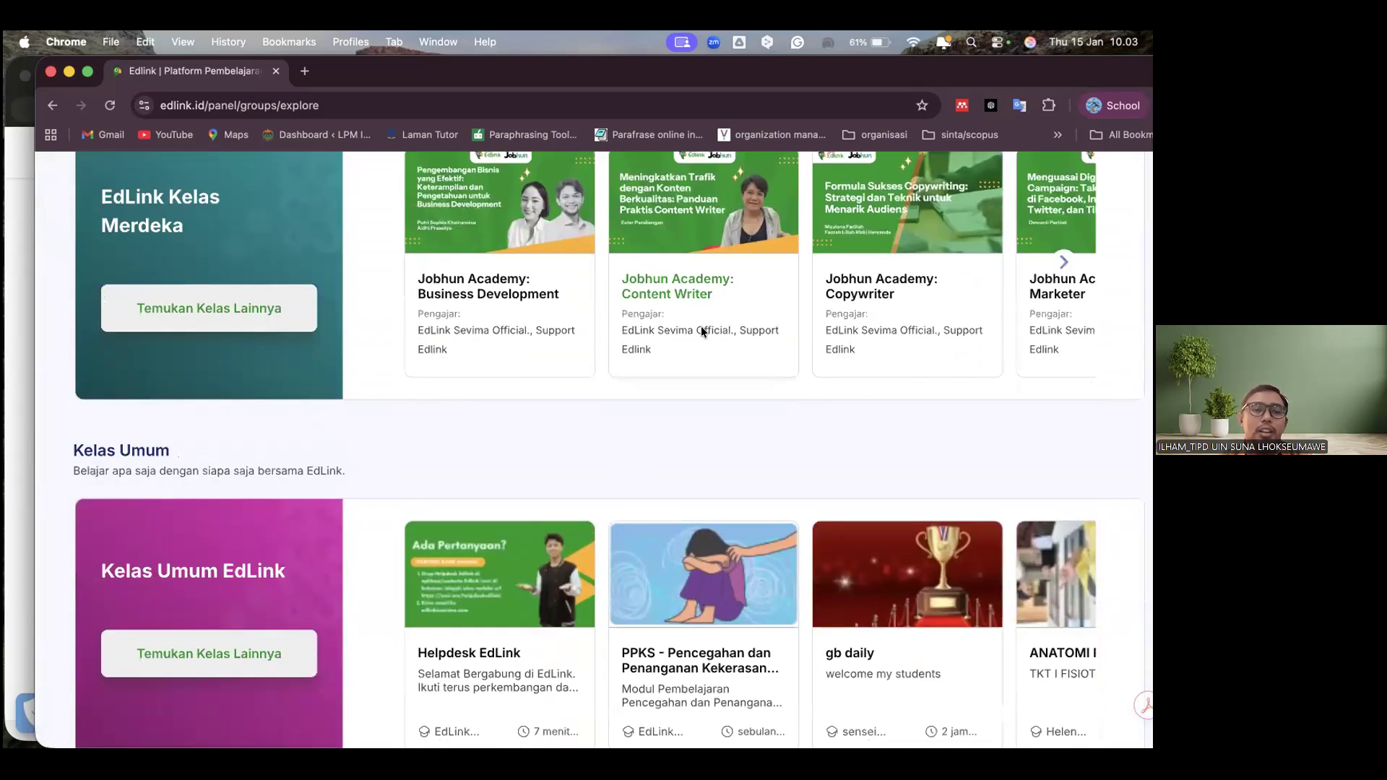
pyautogui.scroll(12, 701, 328)
pyautogui.scroll(-3, 701, 329)
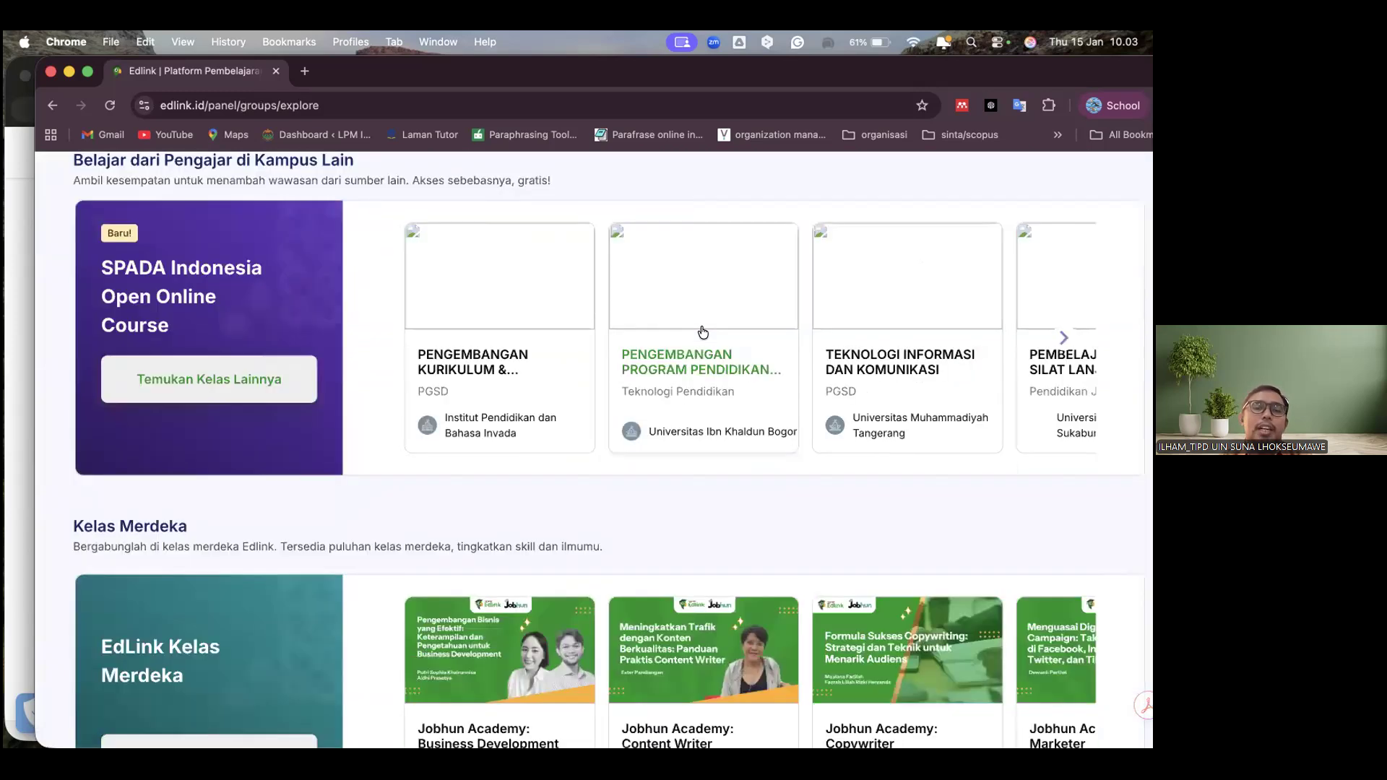
pyautogui.scroll(-12, 820, 613)
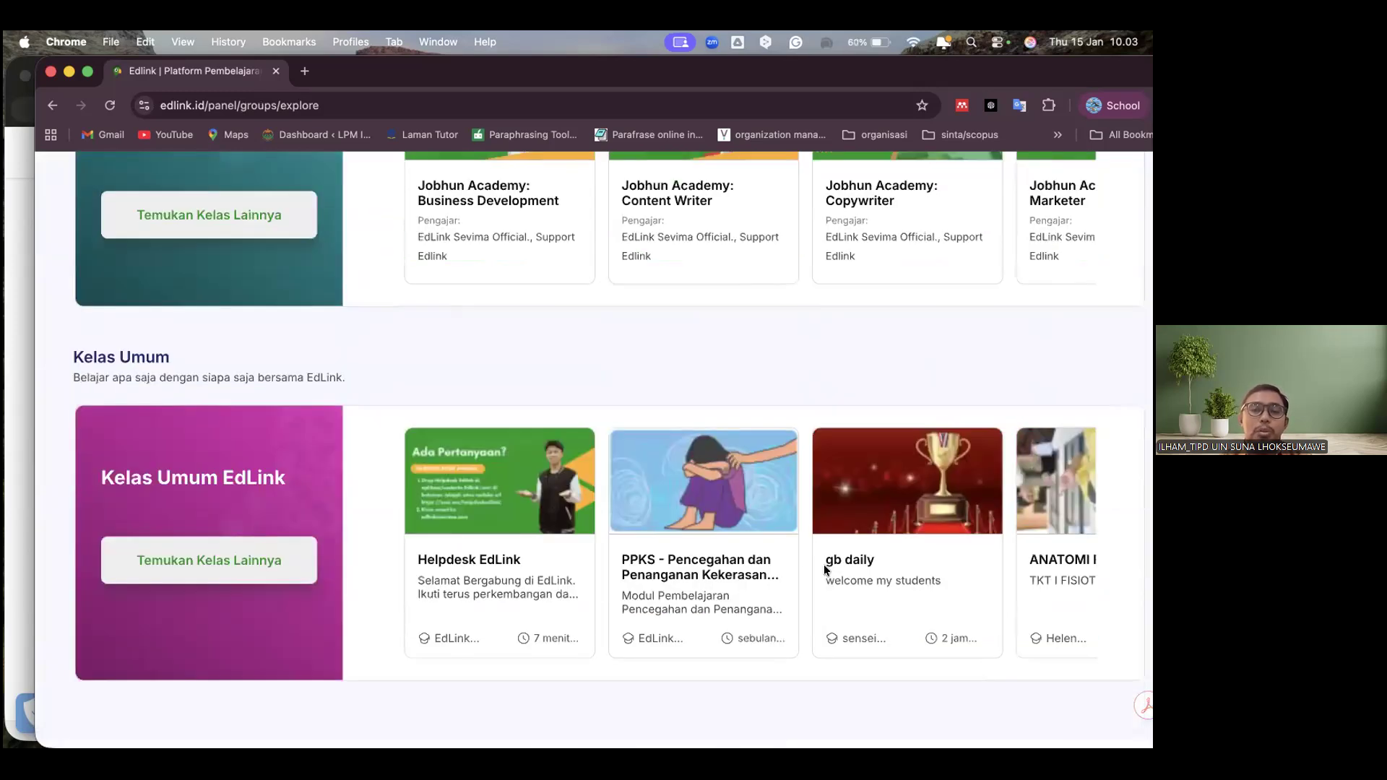
pyautogui.scroll(15, 789, 552)
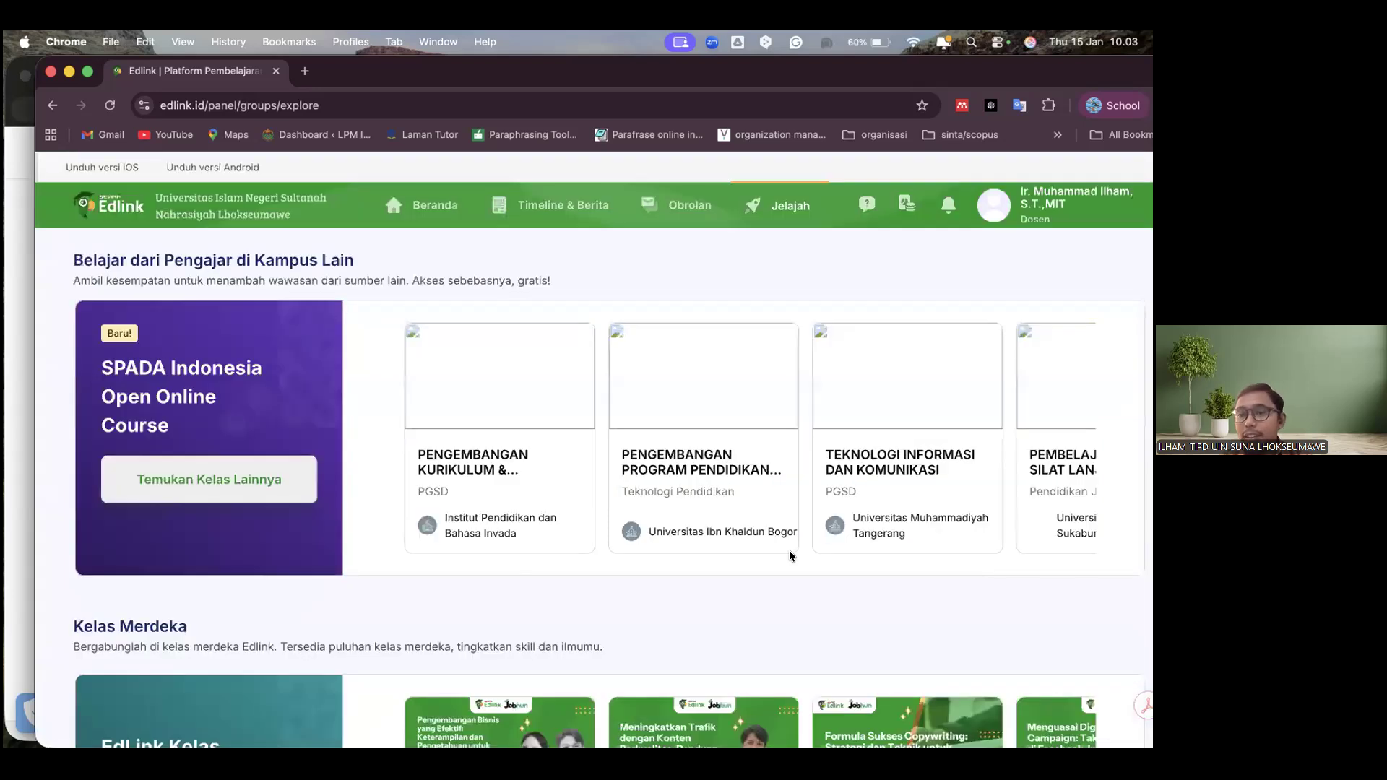
pyautogui.scroll(-10, 790, 554)
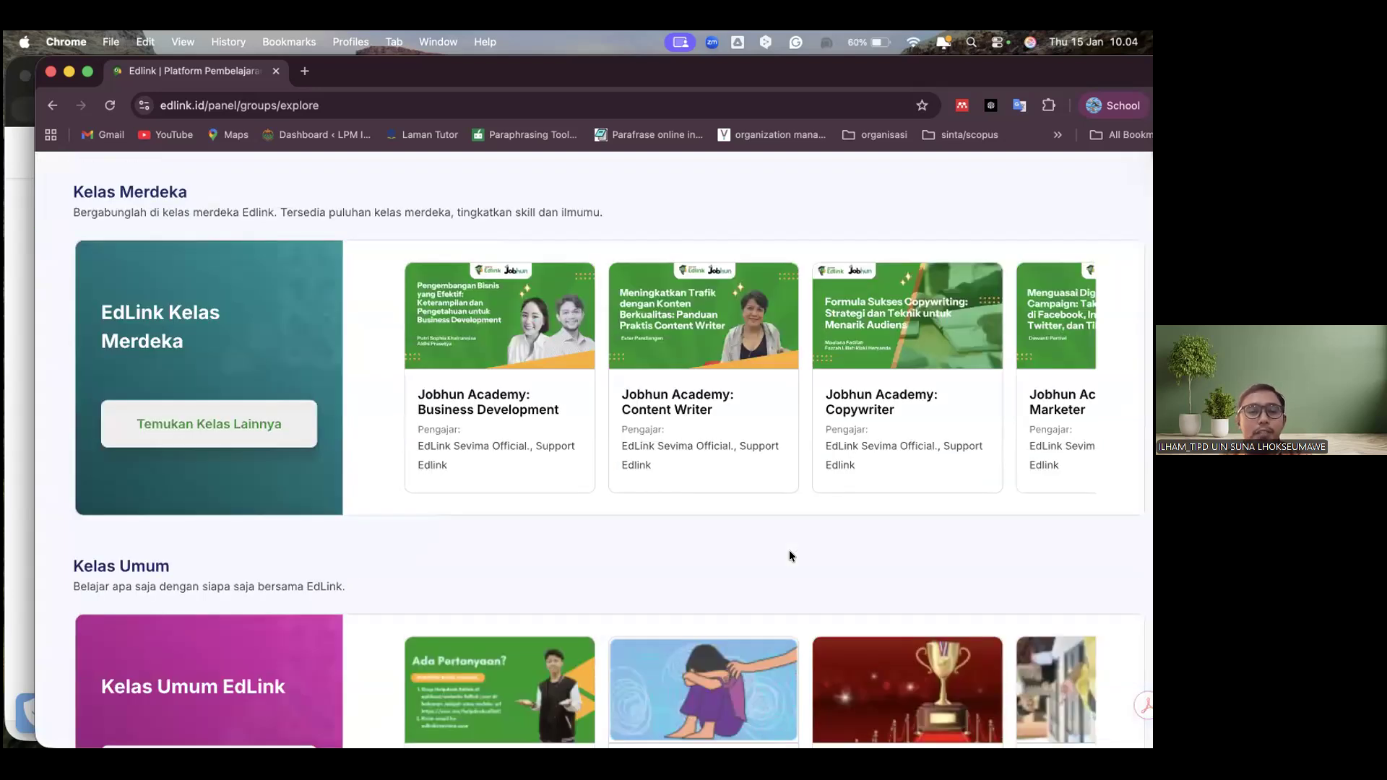
pyautogui.scroll(5, 789, 556)
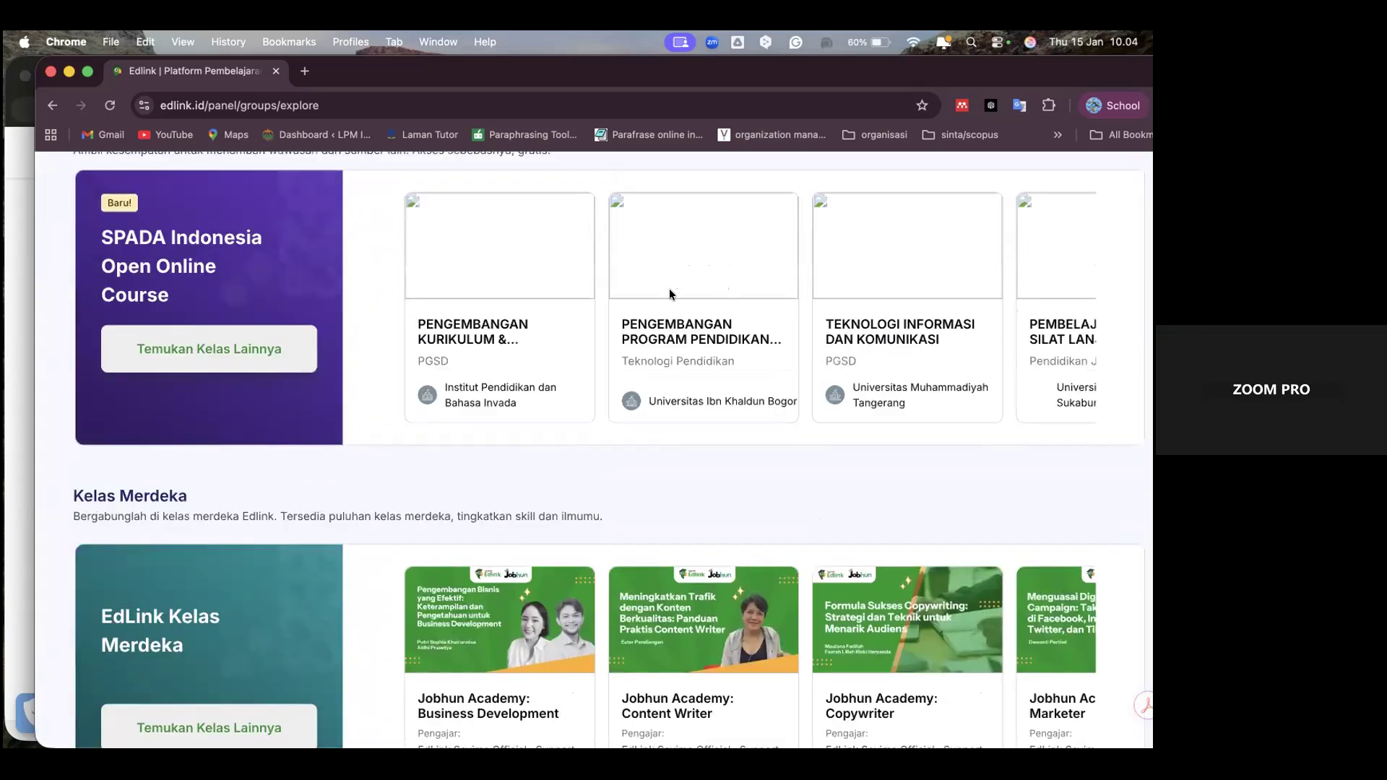
pyautogui.scroll(3, 670, 289)
pyautogui.scroll(1, 669, 294)
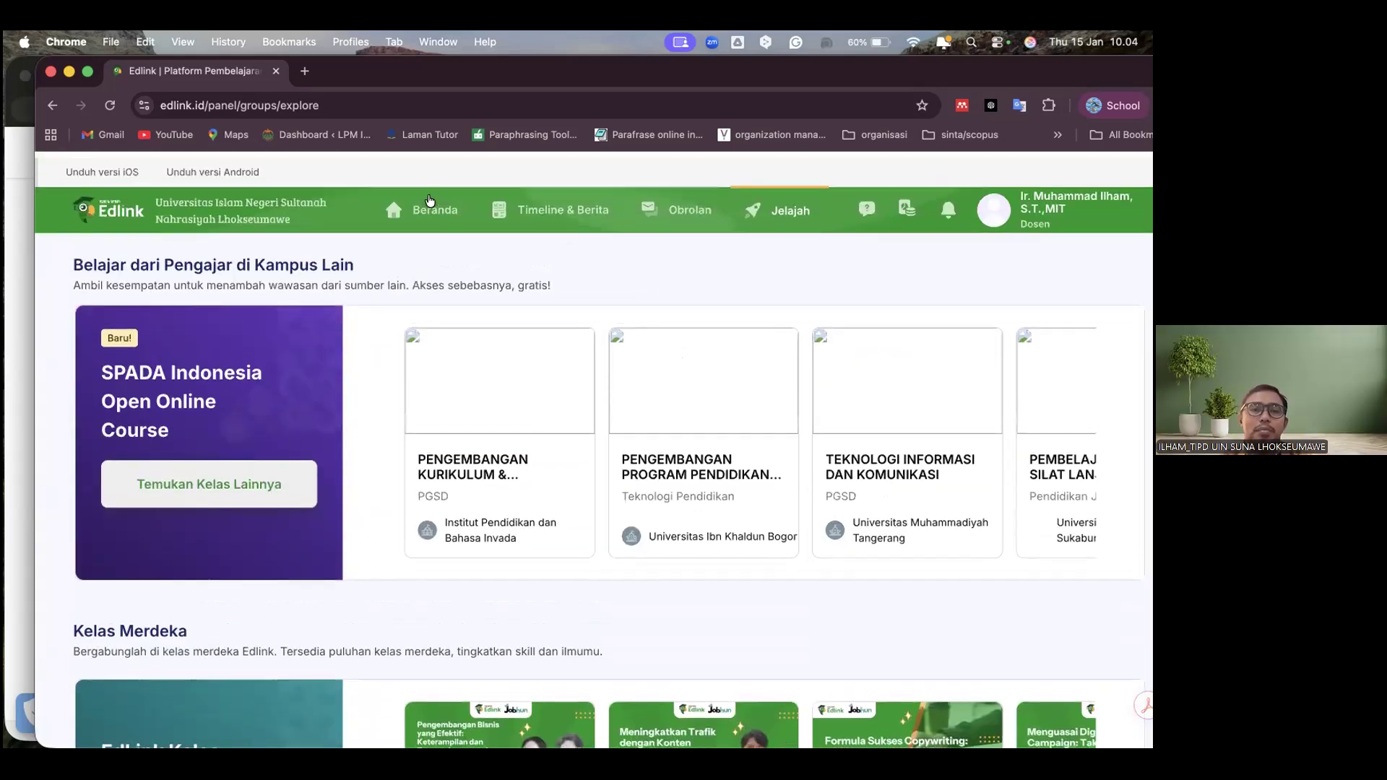
# Return to Beranda and open the 2025 Ganjil academic class Enterpreneur (E-Commerce) (2)
pyautogui.click(429, 202)
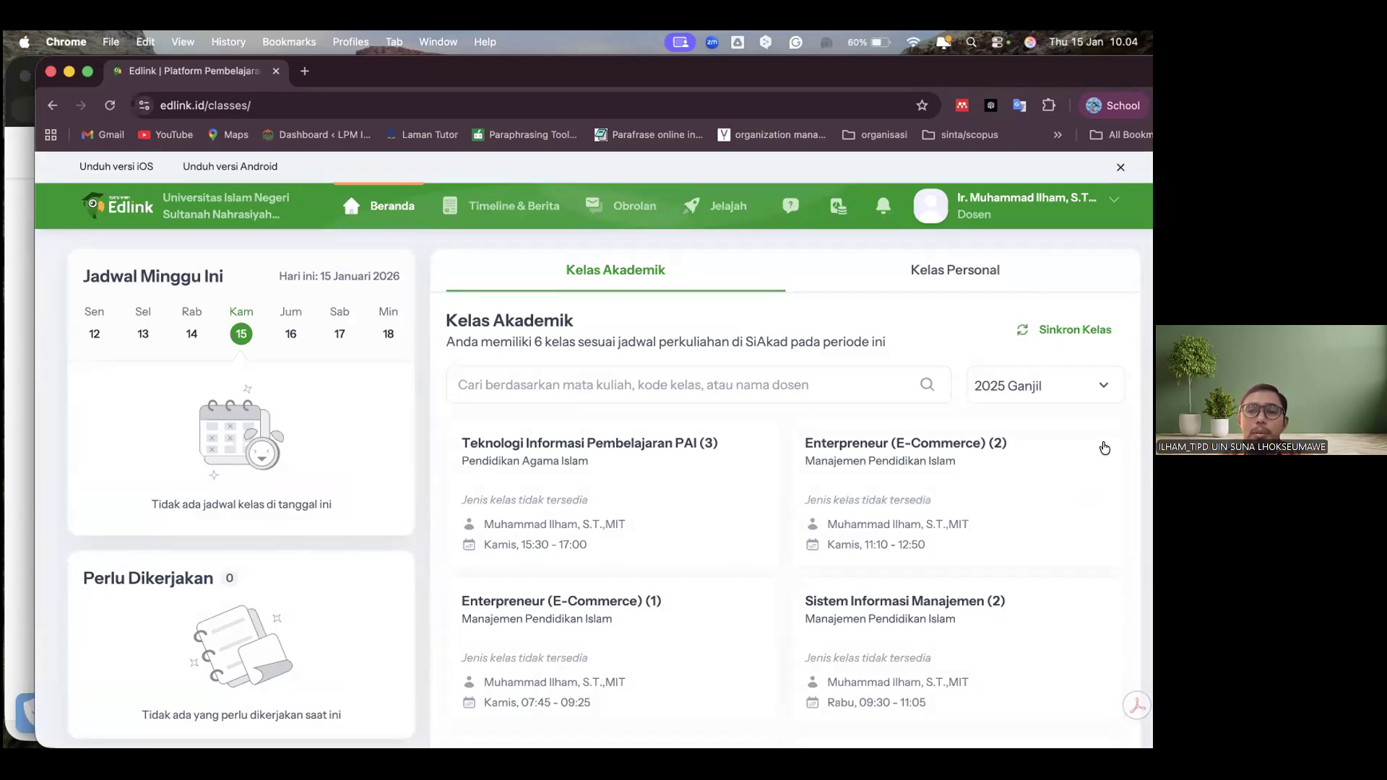
pyautogui.scroll(-5, 1104, 459)
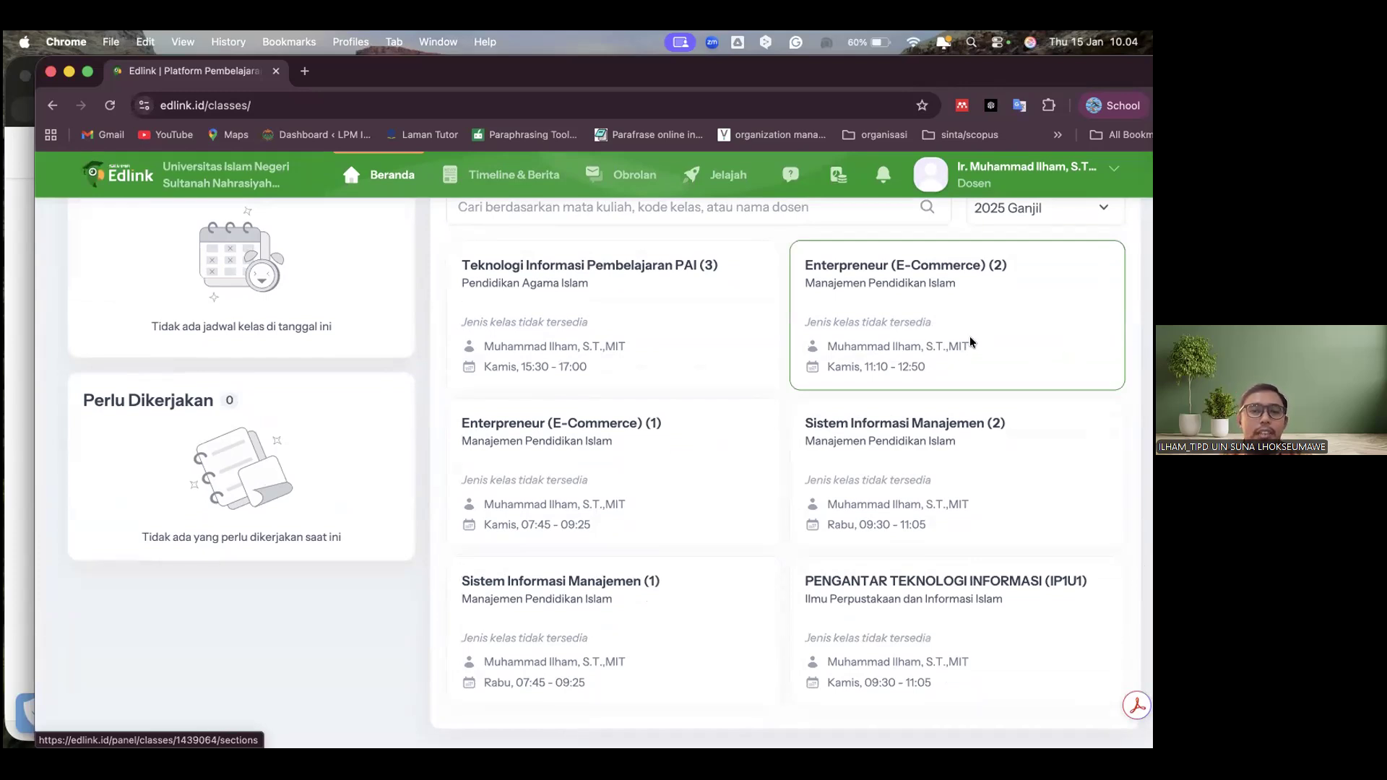
pyautogui.click(972, 342)
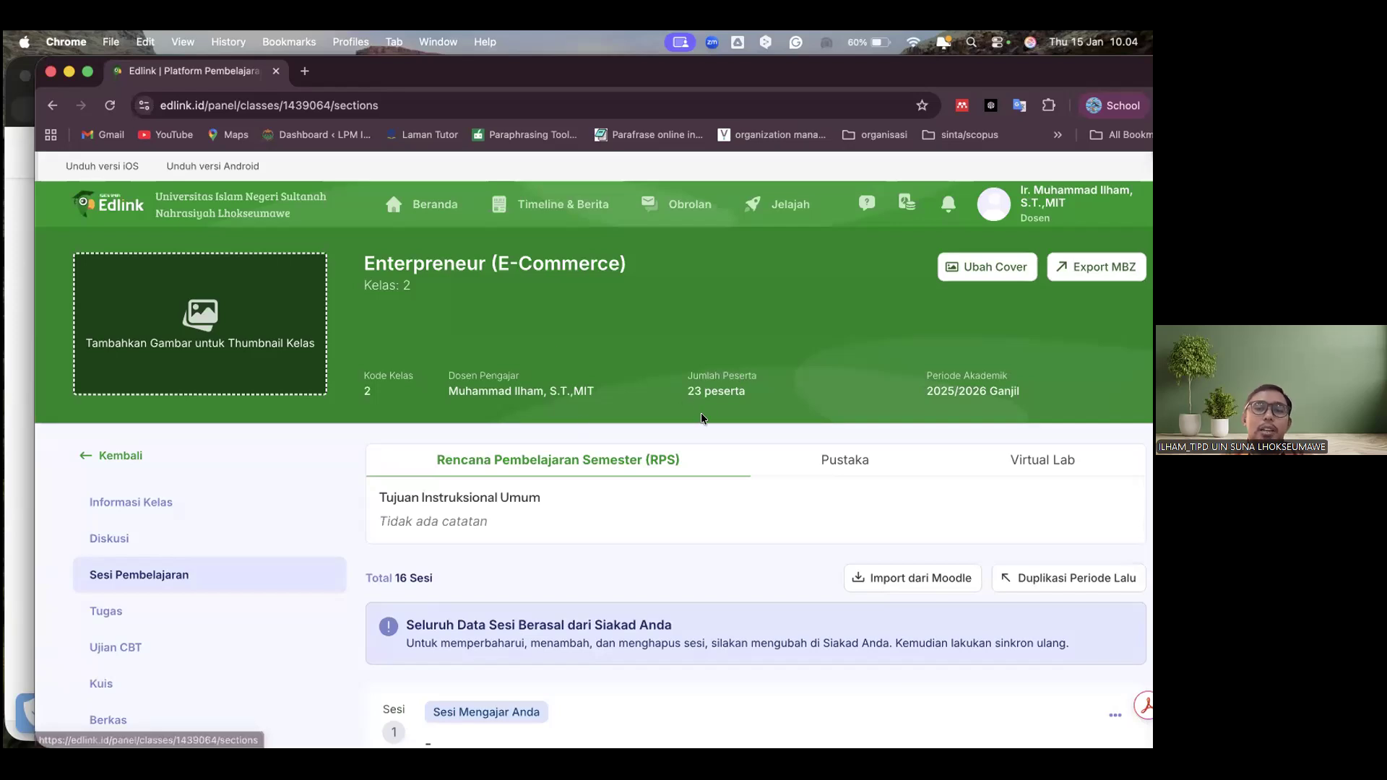
# Examine the class's Sesi Pembelajaran page, including the RPS section, the Siakad notice and the first session
pyautogui.scroll(-2, 697, 397)
pyautogui.scroll(2, 693, 381)
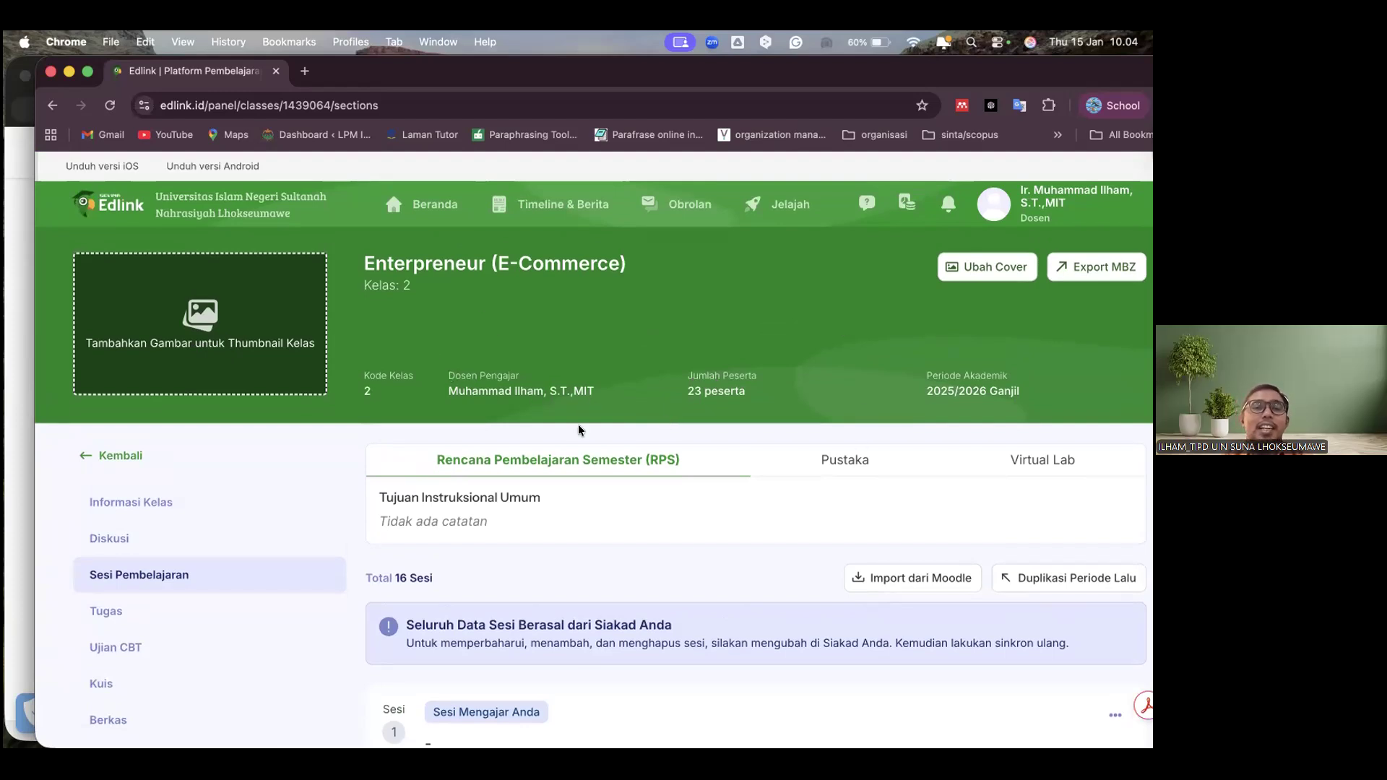
pyautogui.scroll(-2, 587, 575)
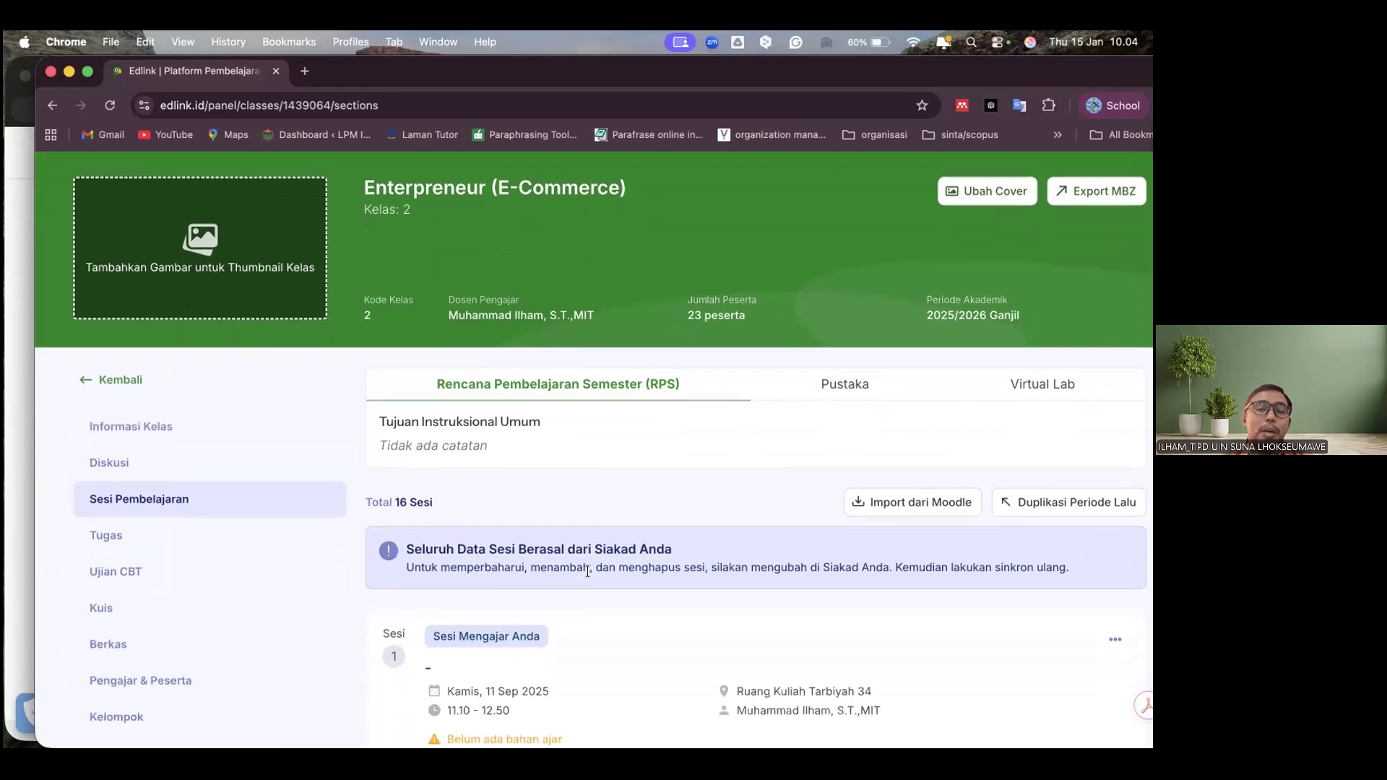
pyautogui.scroll(-1, 588, 572)
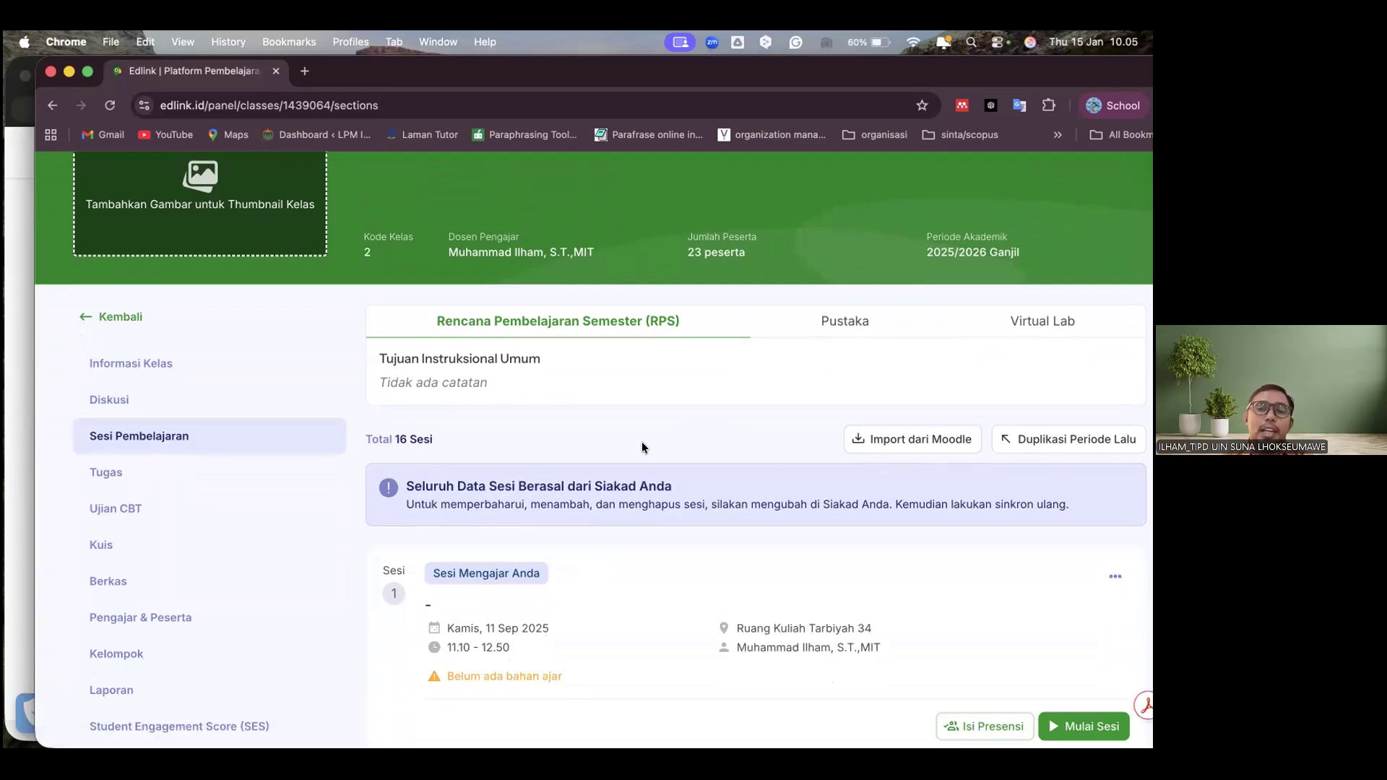
pyautogui.scroll(1, 642, 445)
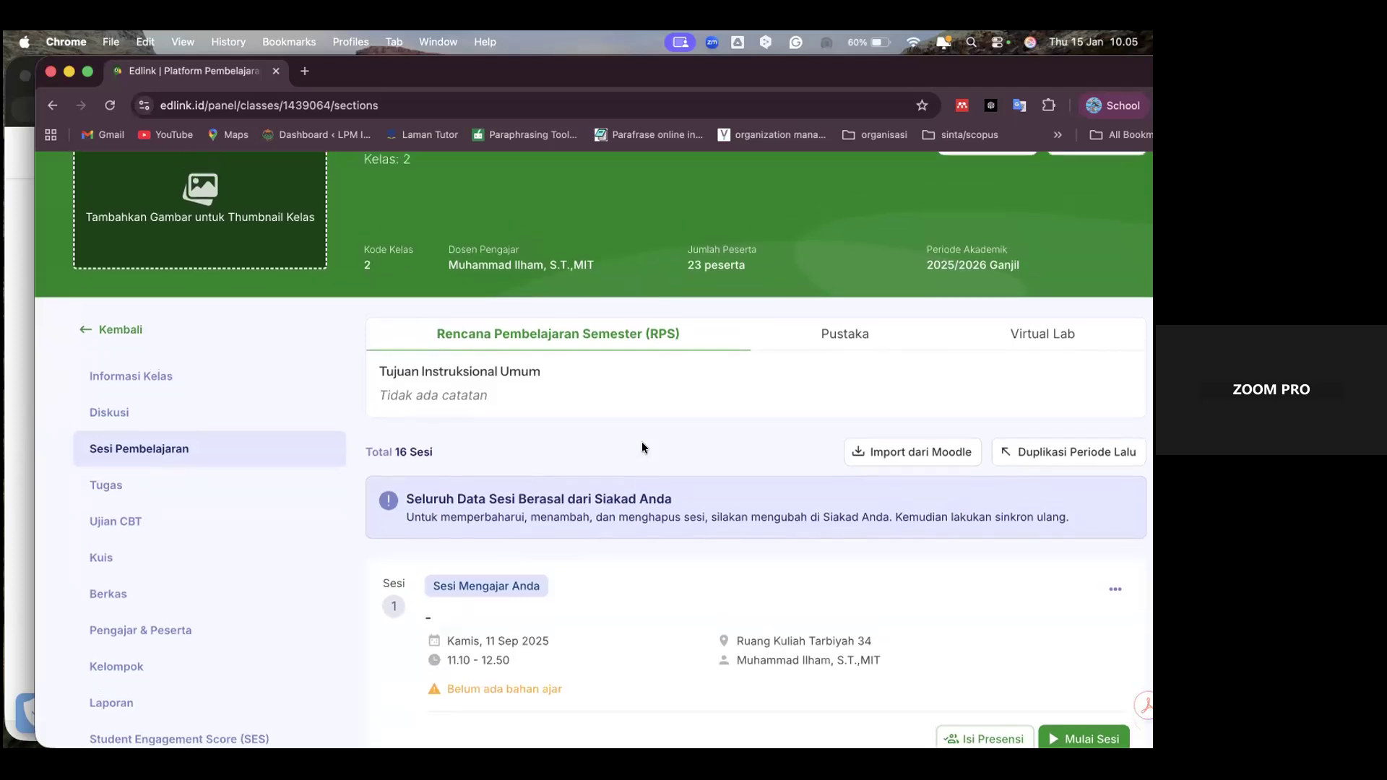
# View the class's Pustaka section with the first learning sessions, and return to the Rencana Pembelajaran Semester (RPS)
pyautogui.click(847, 337)
pyautogui.scroll(-3, 816, 488)
pyautogui.scroll(-3, 816, 488)
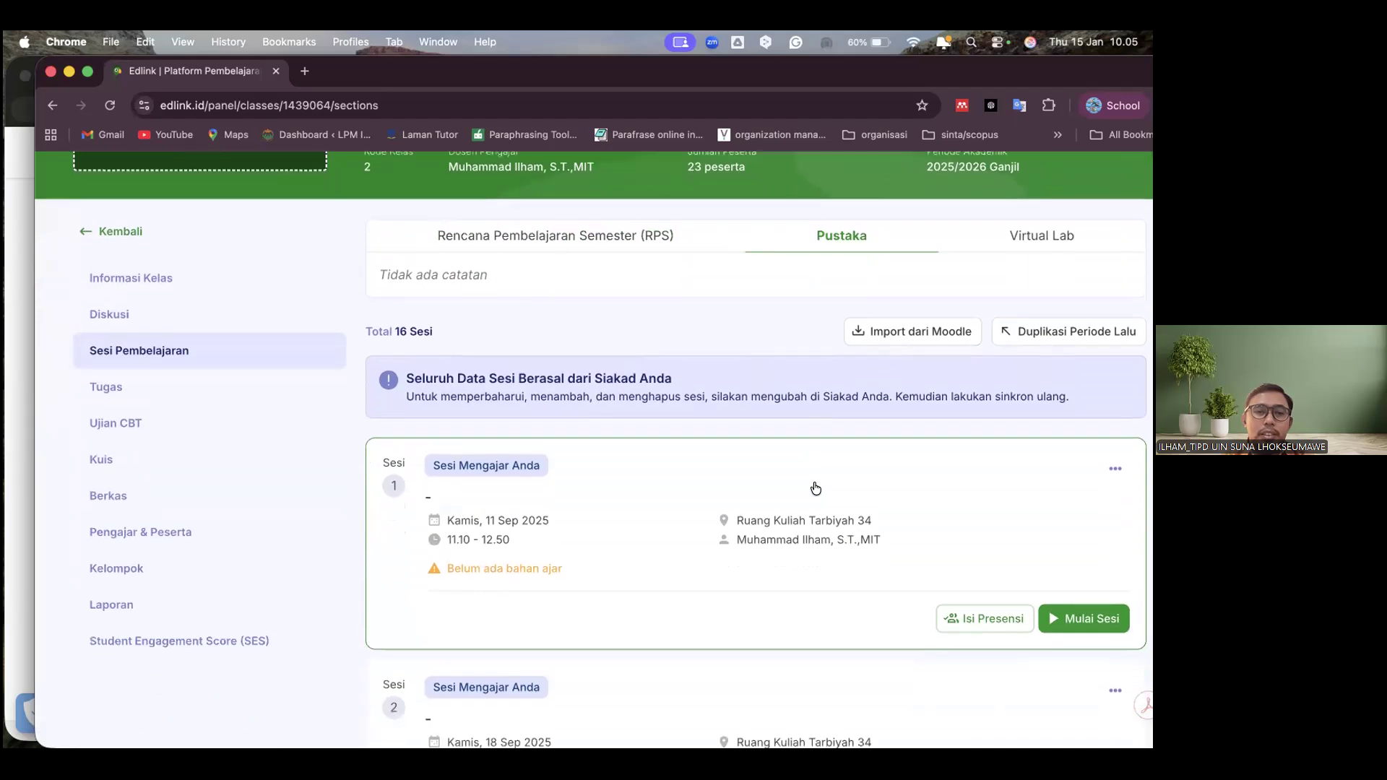
pyautogui.scroll(3, 793, 563)
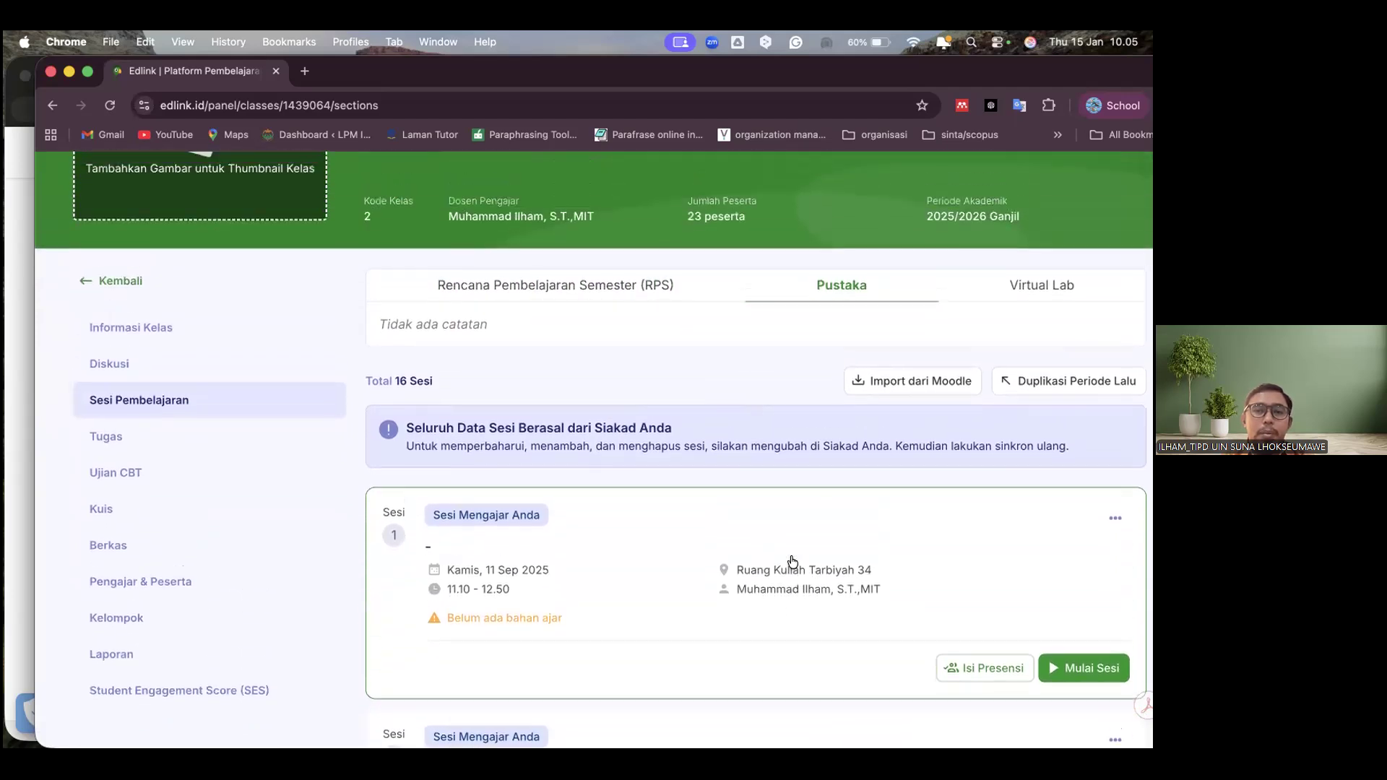
pyautogui.scroll(-5, 555, 391)
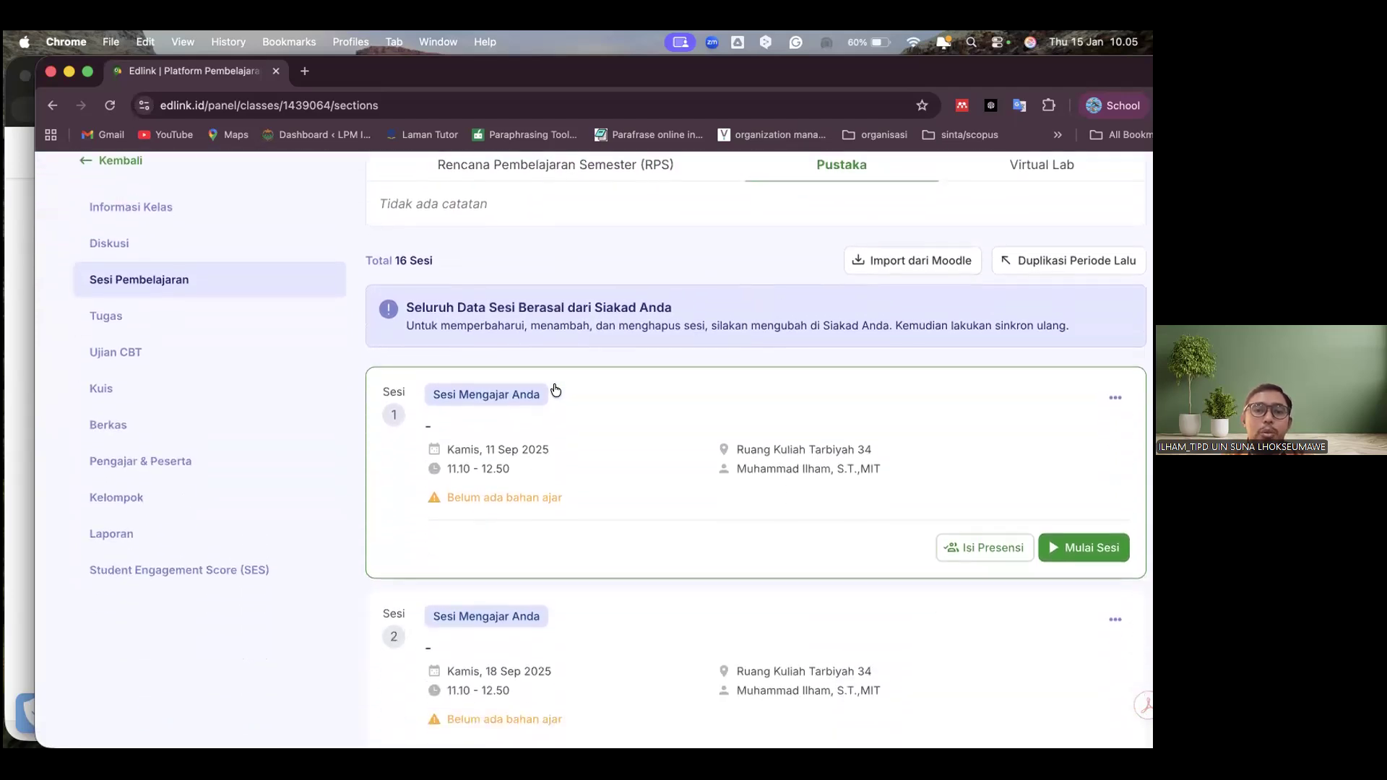
pyautogui.scroll(5, 555, 390)
pyautogui.scroll(3, 555, 390)
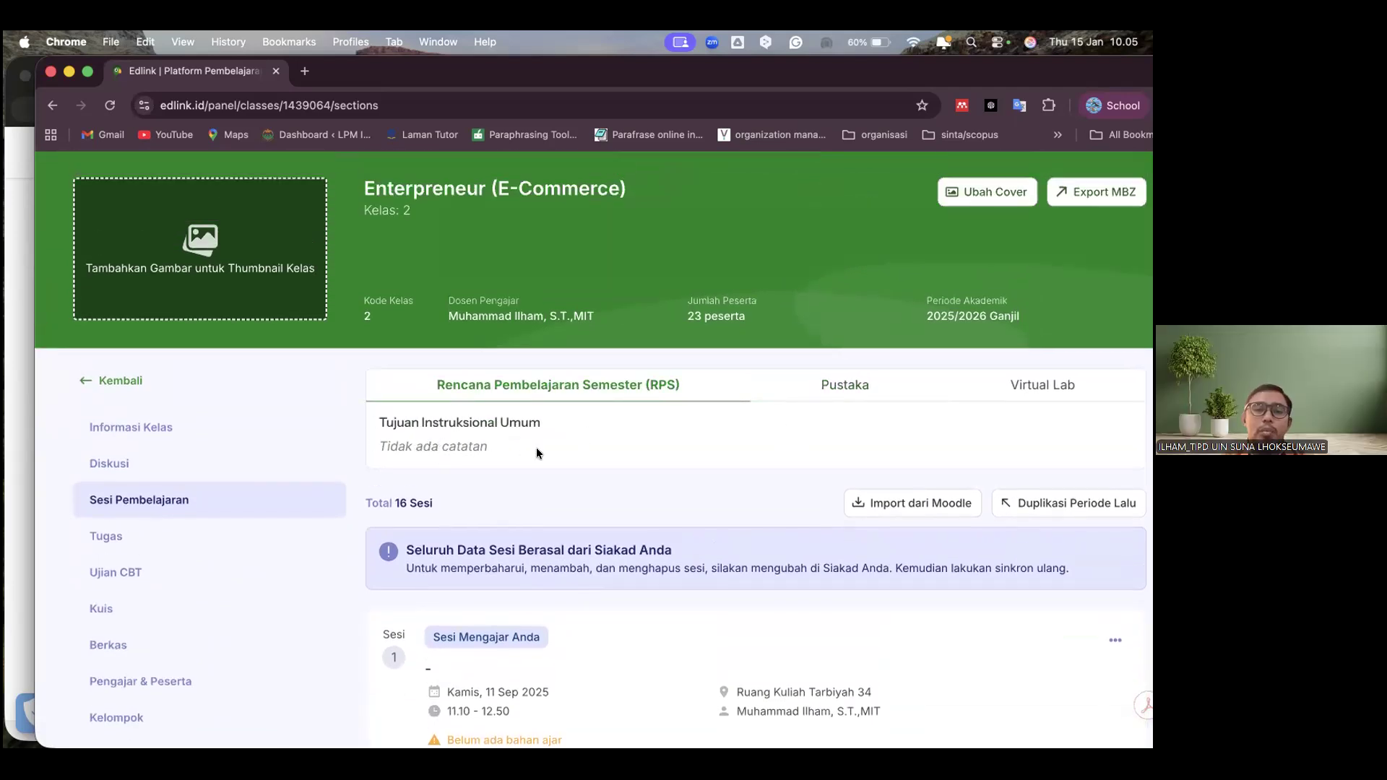
# Compare the class's Pustaka and Virtual Lab sections, ending on the Rencana Pembelajaran Semester (RPS)
pyautogui.click(859, 387)
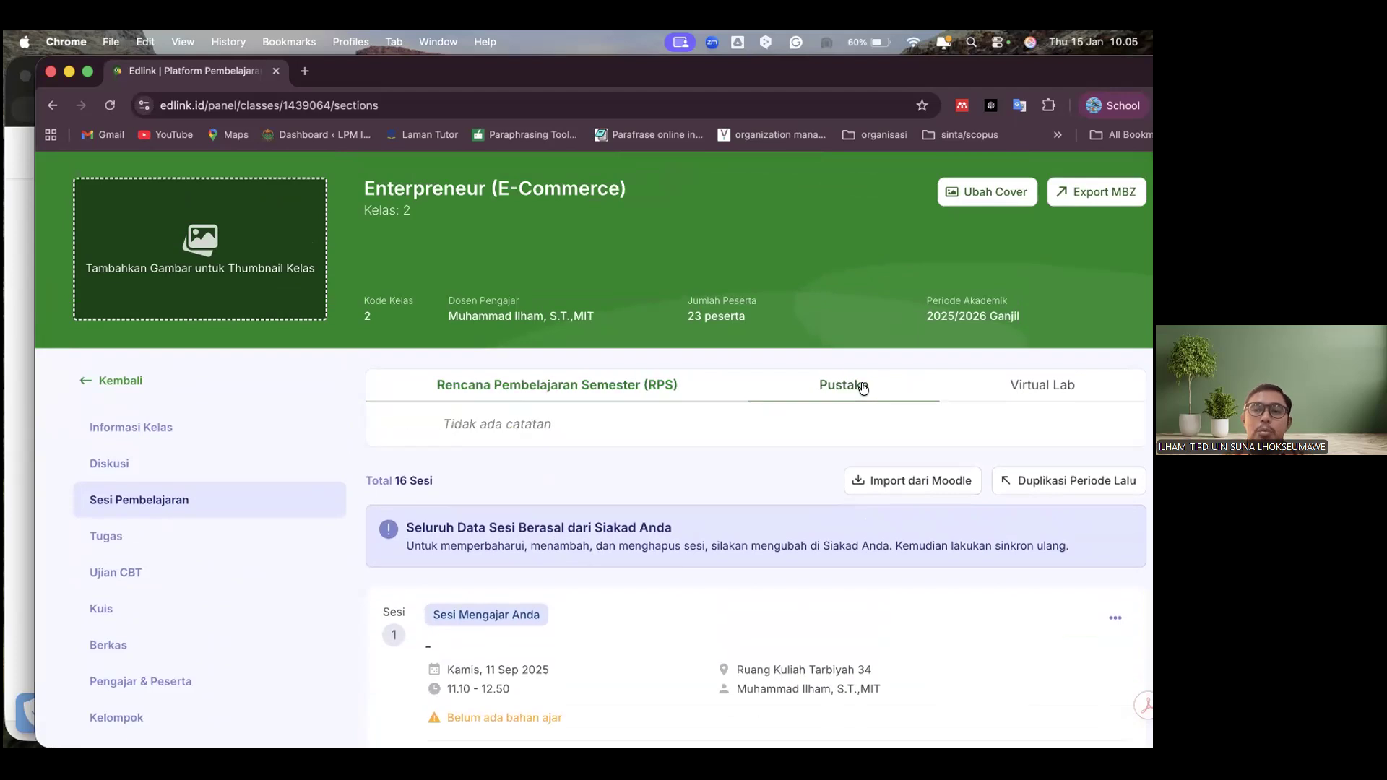
pyautogui.click(1041, 387)
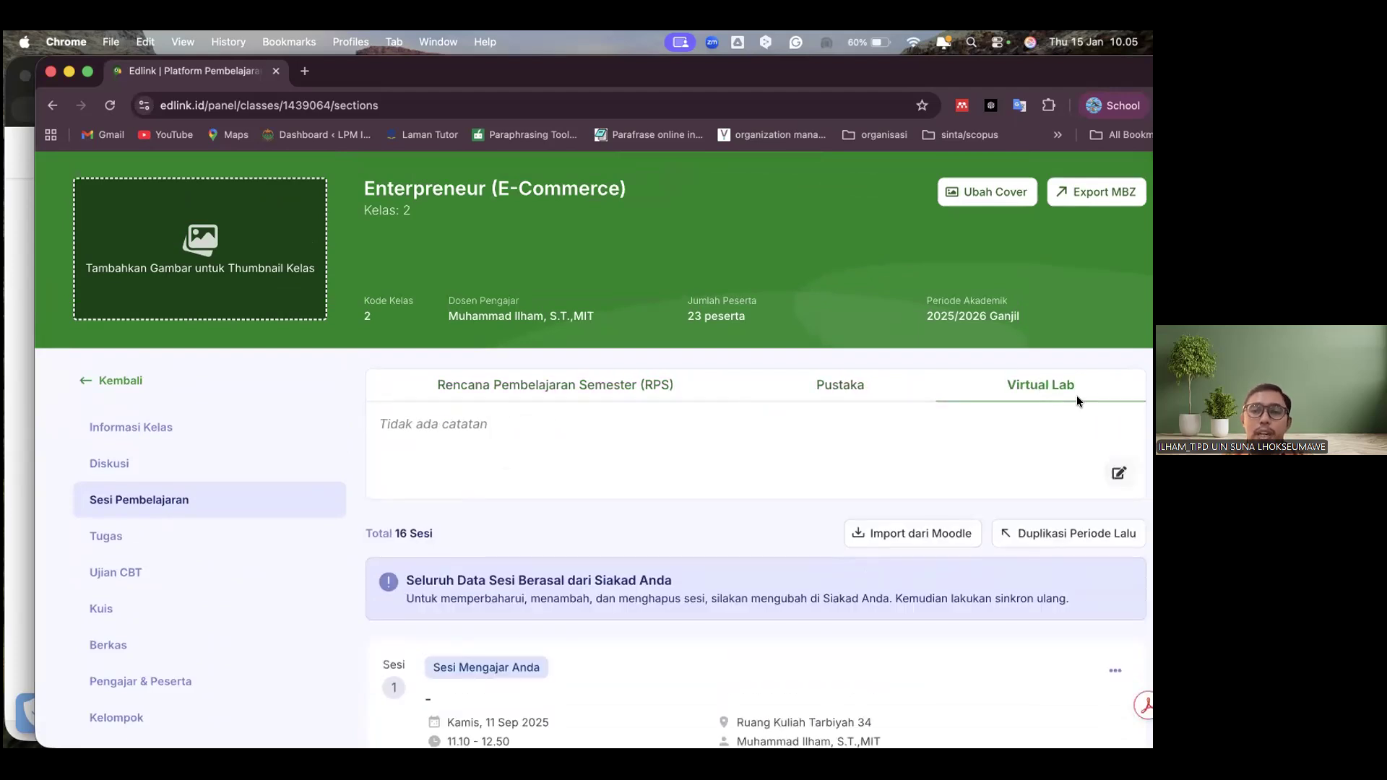
pyautogui.click(858, 397)
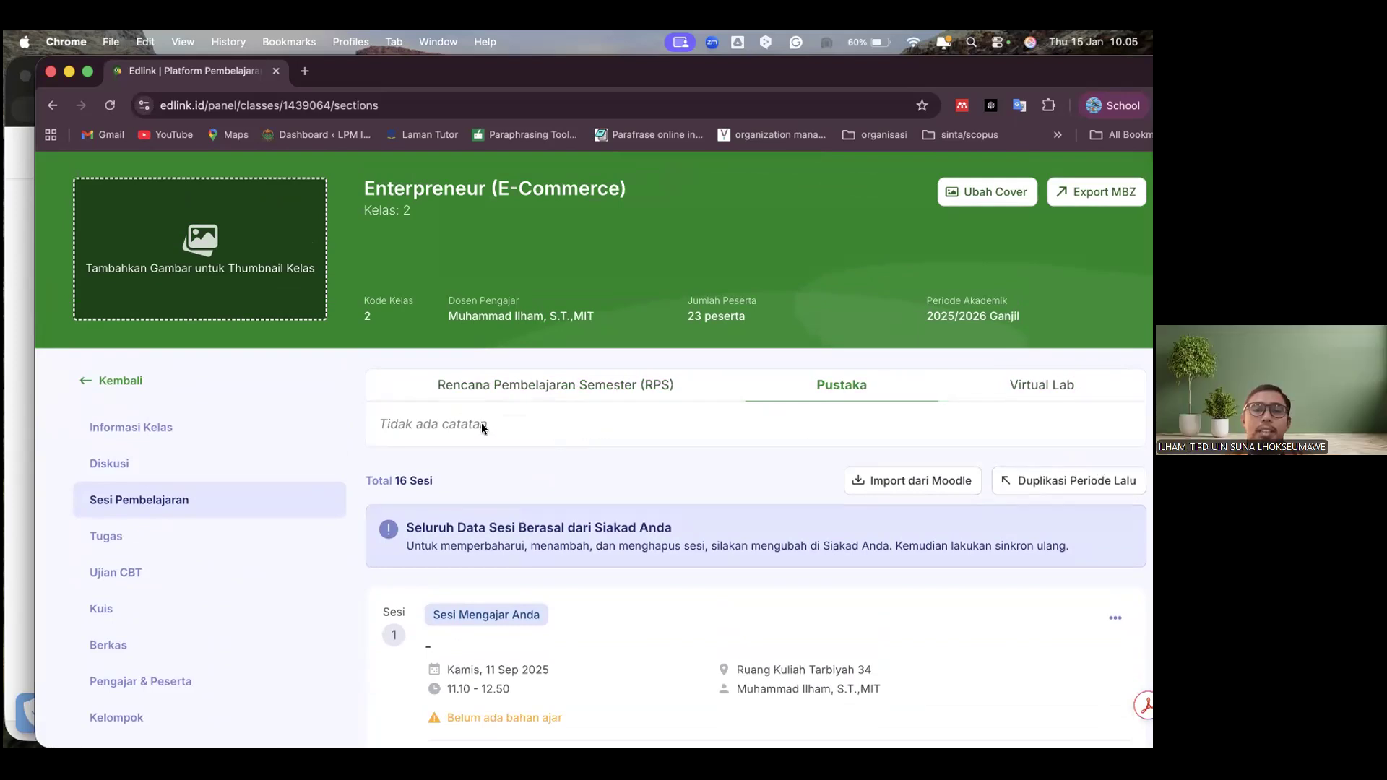
pyautogui.click(582, 390)
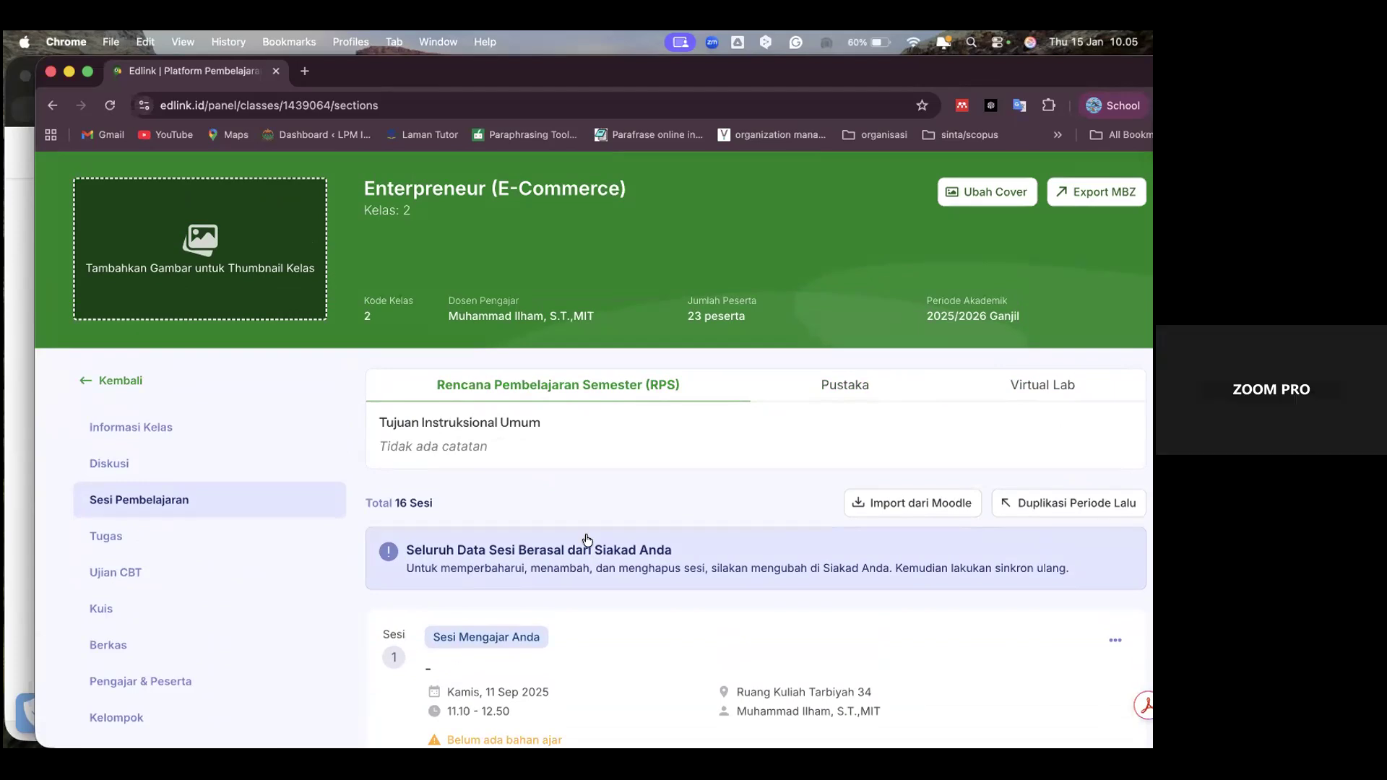
# Look through the list of learning sessions again and open the class's Informasi Kelas page
pyautogui.scroll(-2, 585, 534)
pyautogui.scroll(-10, 586, 541)
pyautogui.scroll(5, 587, 540)
pyautogui.scroll(5, 587, 541)
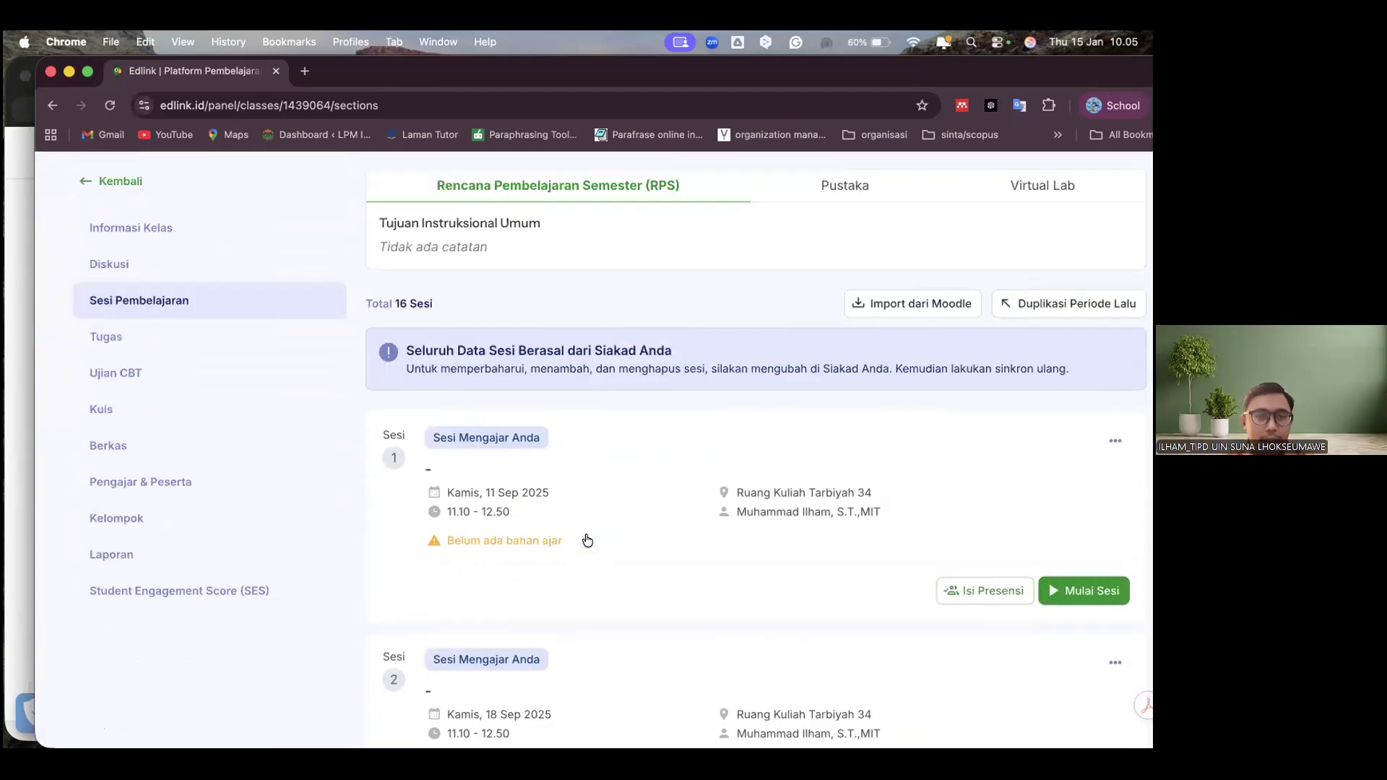
pyautogui.scroll(1, 586, 541)
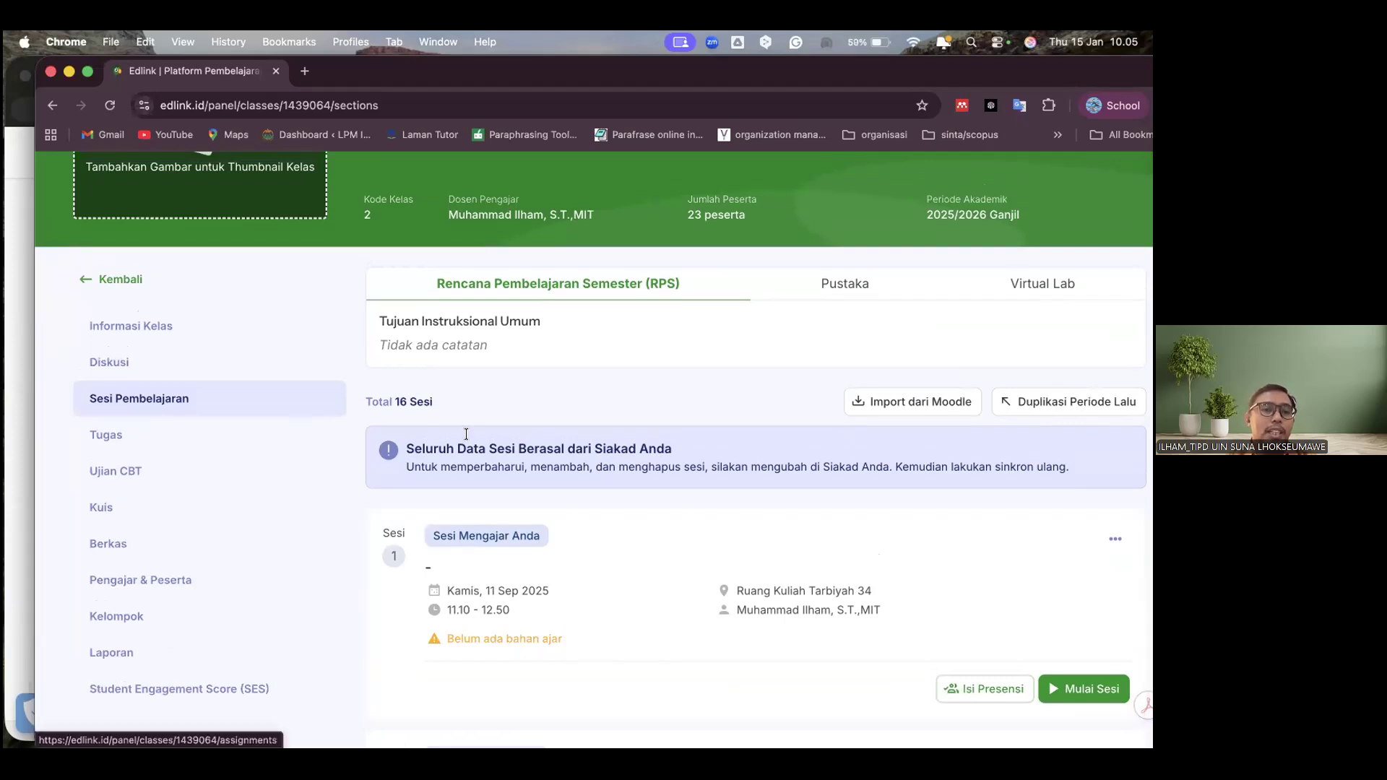
pyautogui.click(178, 323)
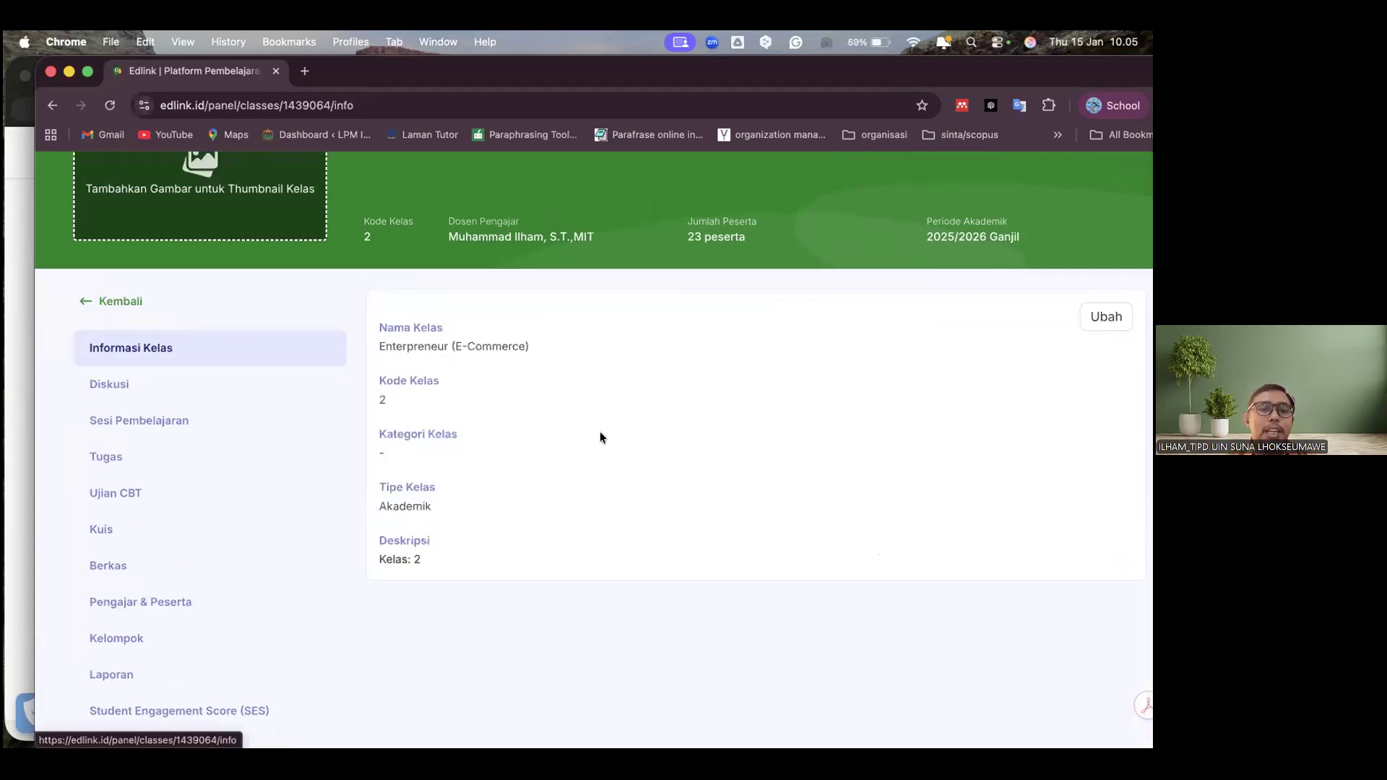
# Add the category "TI dan Entrepreneur" to the class information and save the change
pyautogui.click(1104, 321)
pyautogui.scroll(-1, 902, 448)
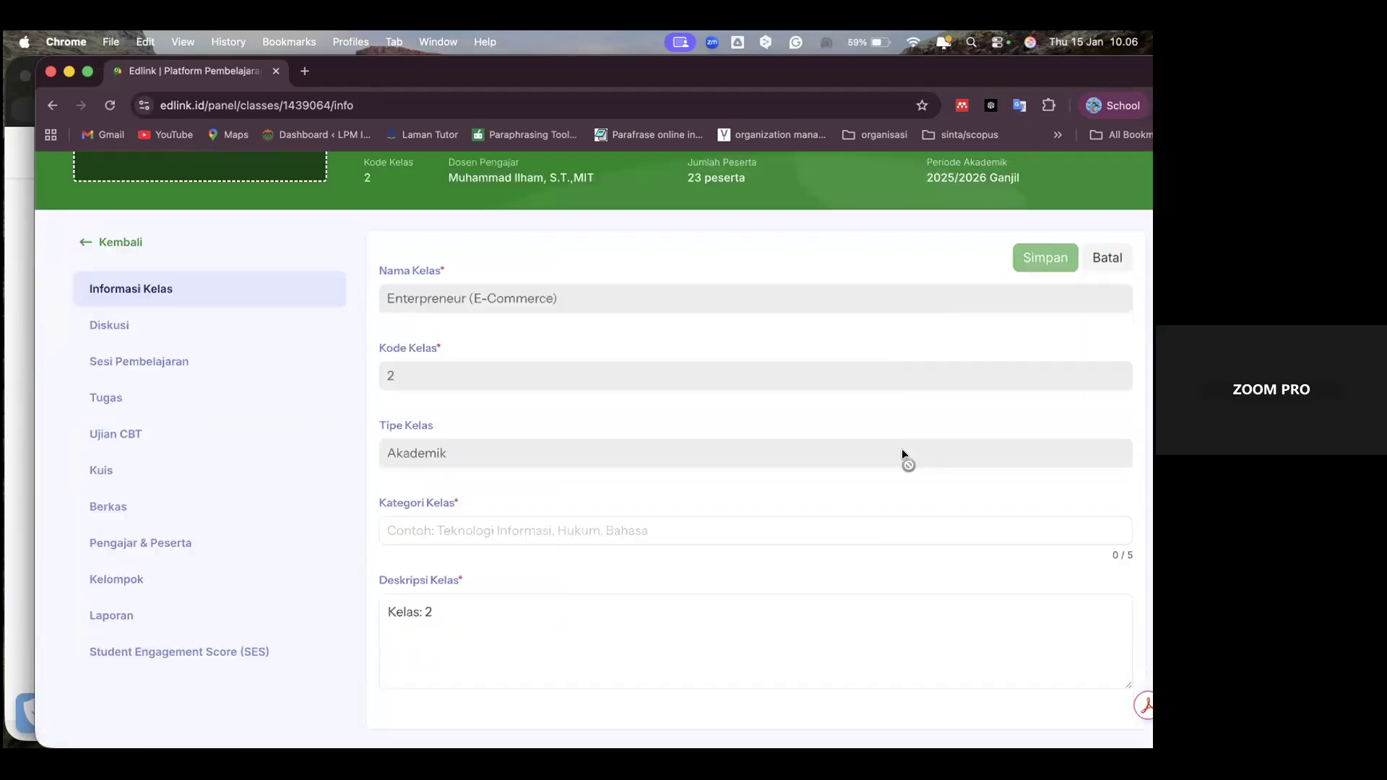
pyautogui.click(804, 533)
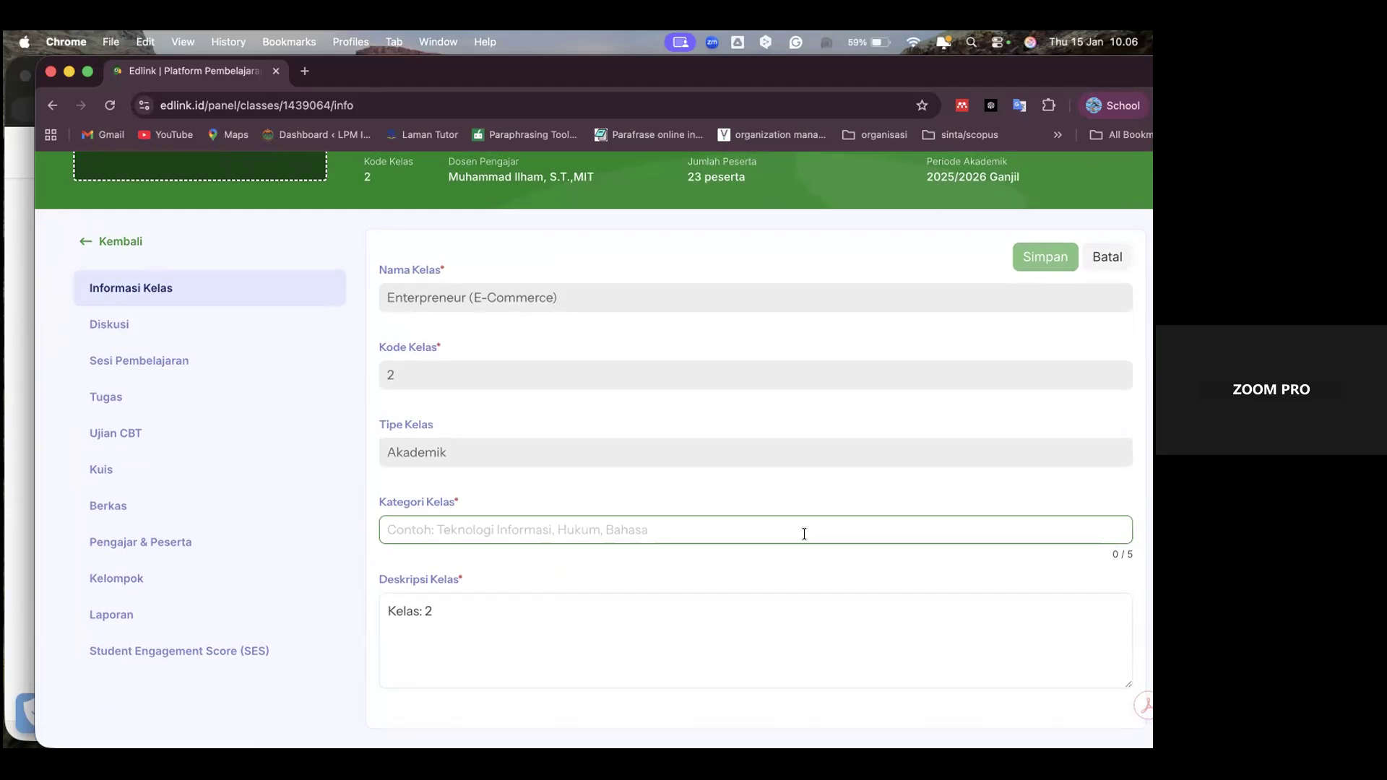
pyautogui.write('TI')
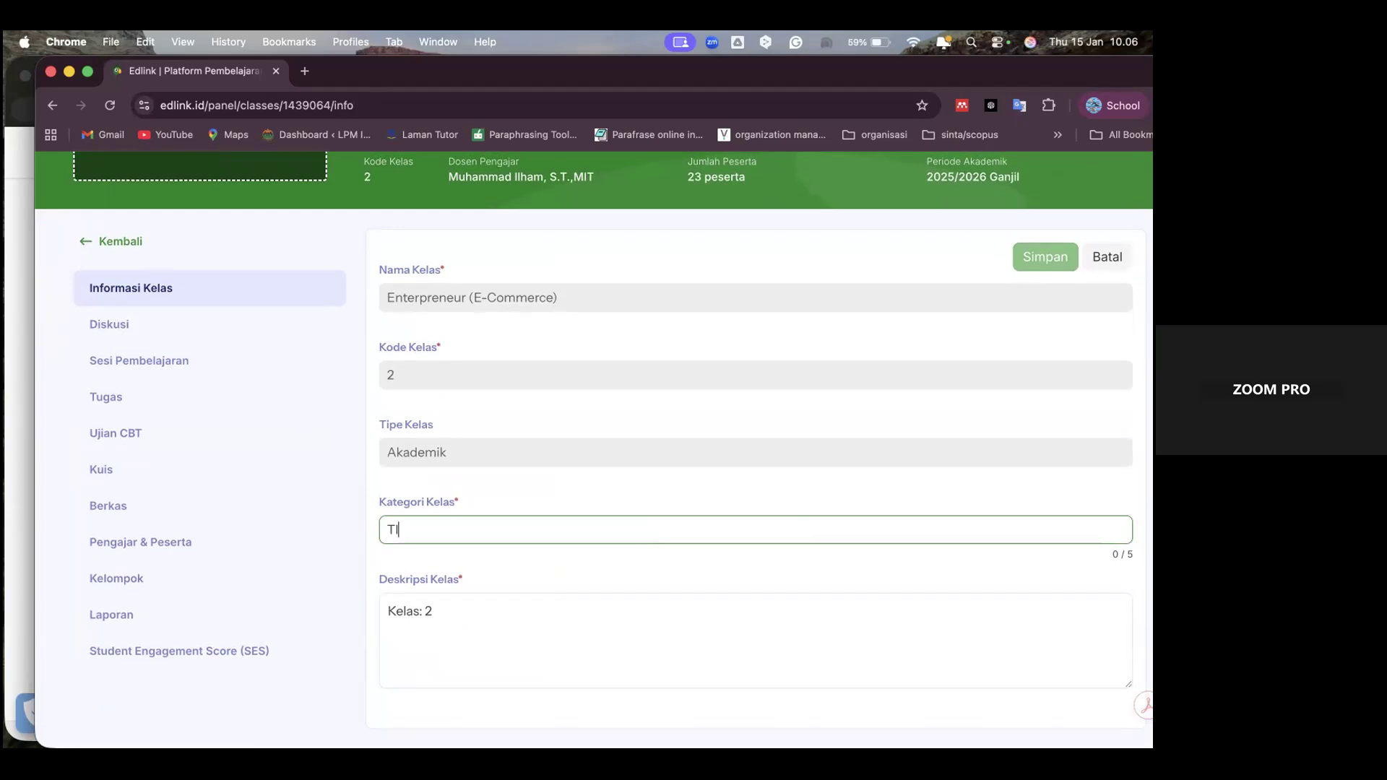
pyautogui.write(' dan')
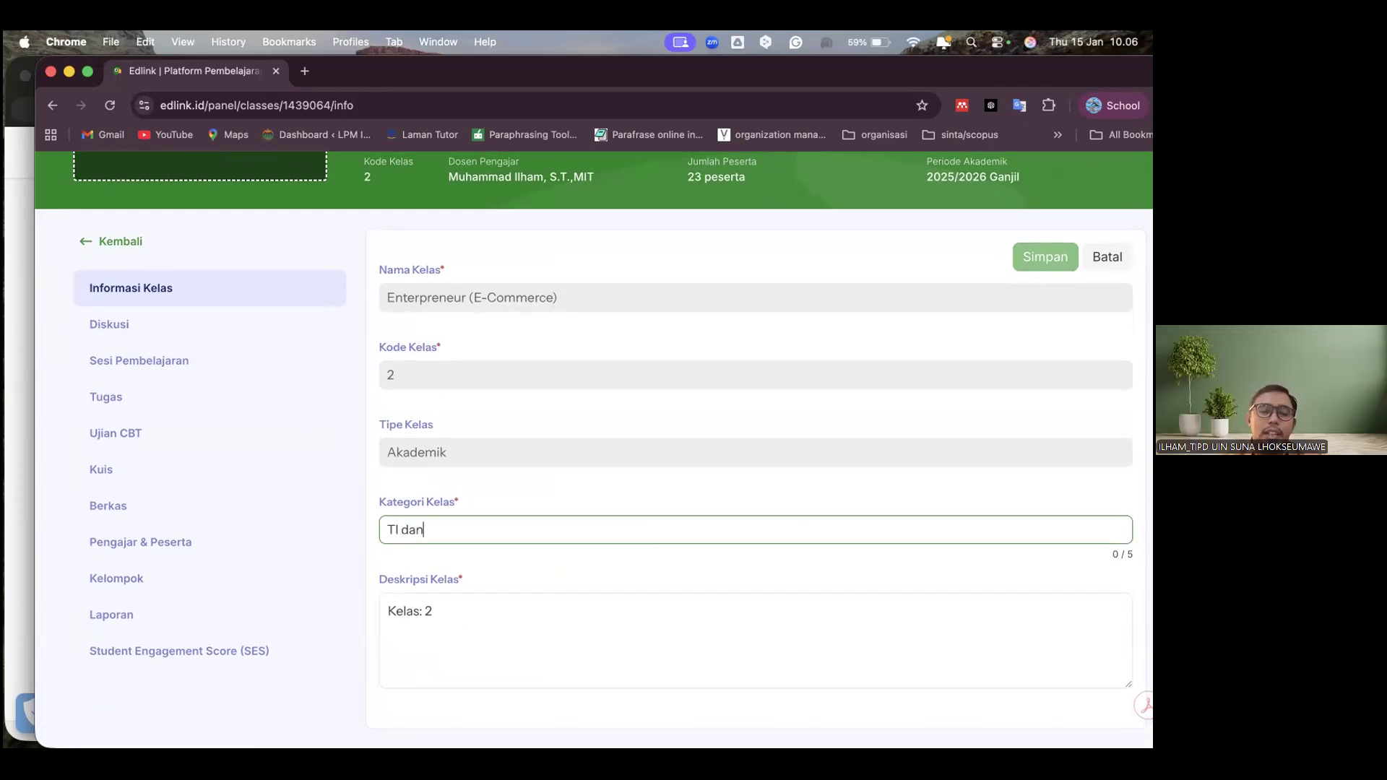
pyautogui.write(' Entrepreneur')
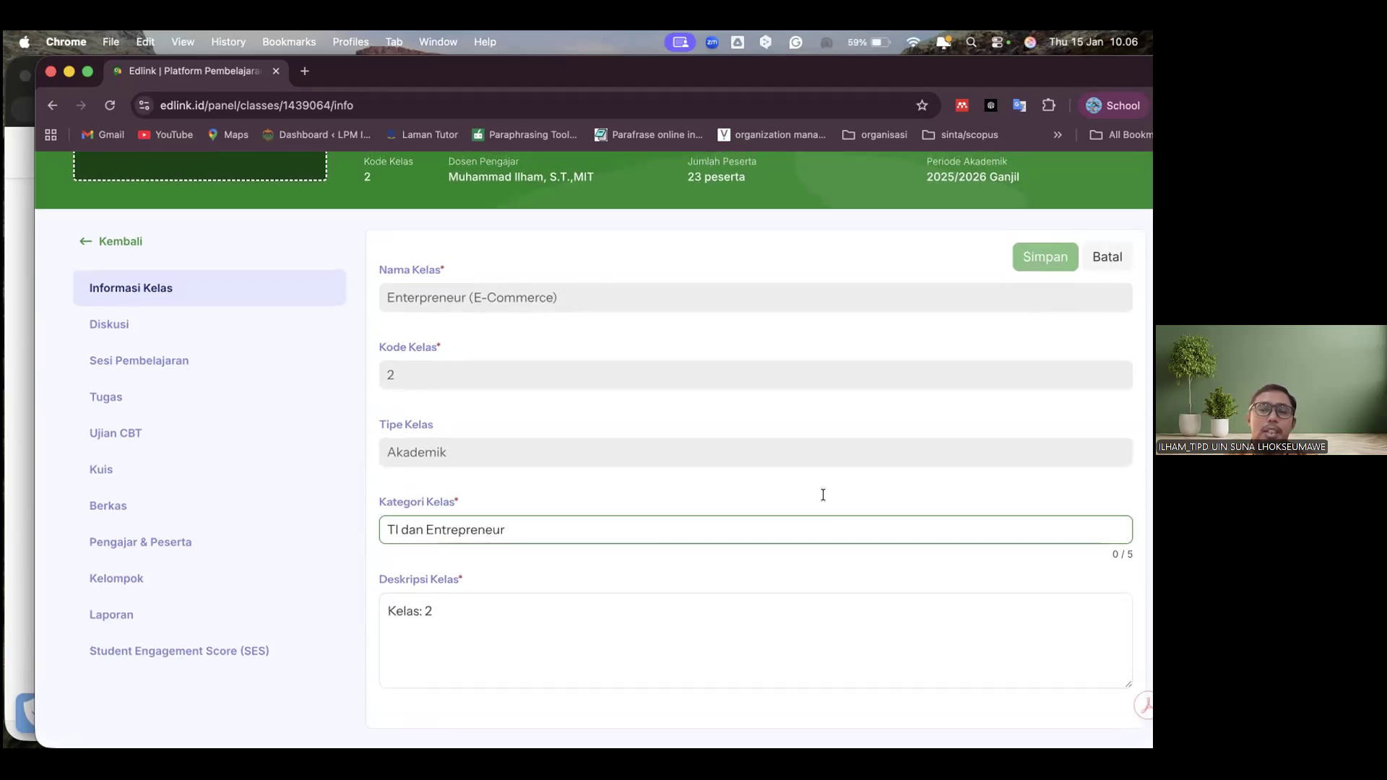
pyautogui.press('Return')
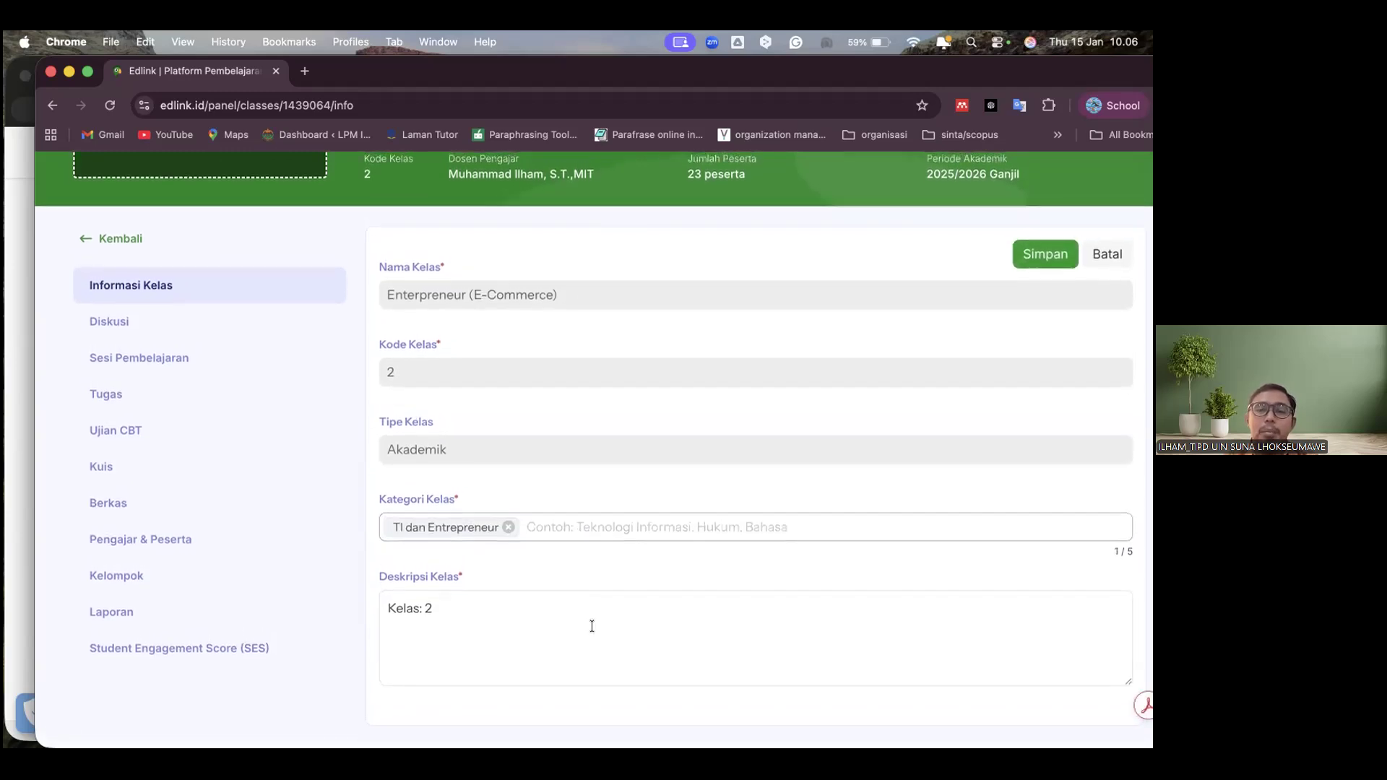
pyautogui.click(591, 627)
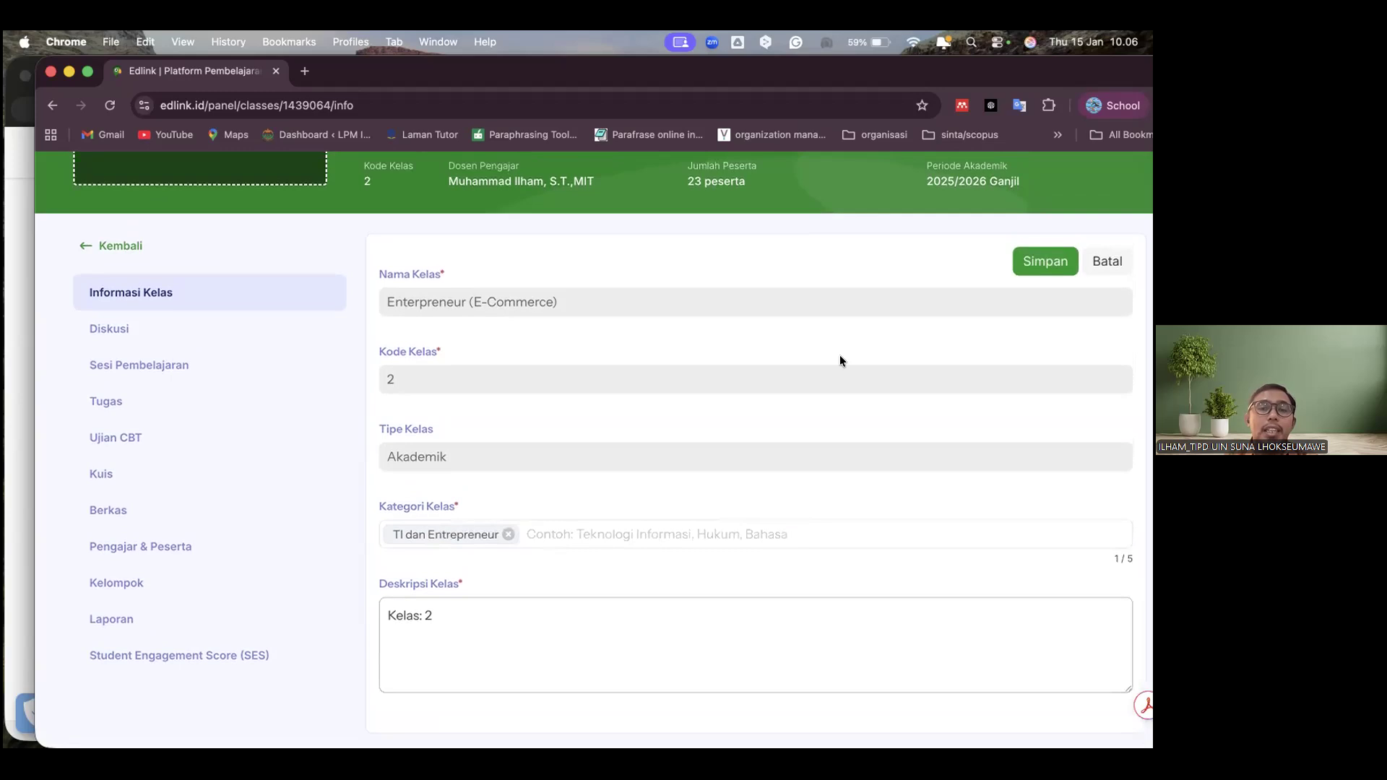
pyautogui.scroll(1, 840, 355)
pyautogui.click(1047, 312)
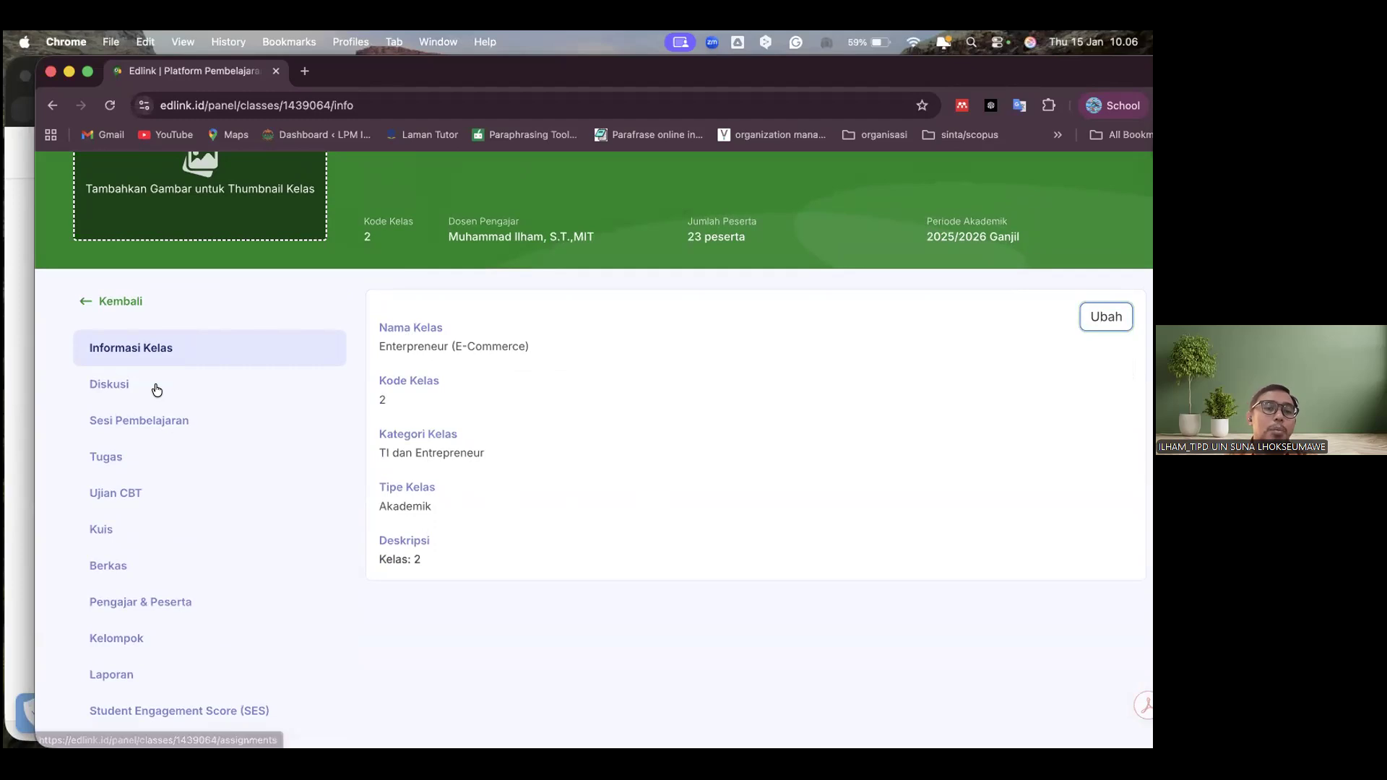
# Look over the class's Diskusi page, including its sharing options, post area and session list
pyautogui.scroll(-5, 380, 401)
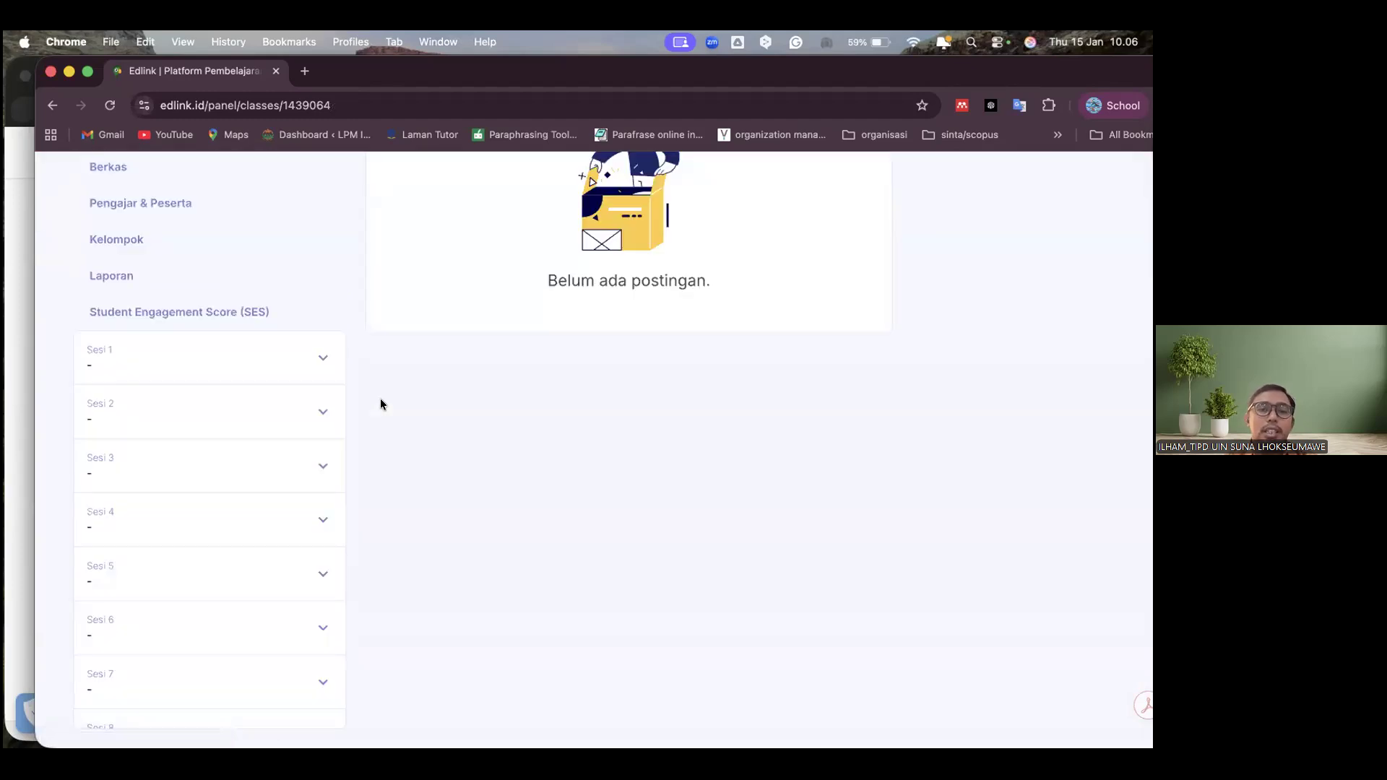
pyautogui.scroll(2, 380, 401)
pyautogui.scroll(5, 509, 412)
pyautogui.scroll(-1, 509, 416)
pyautogui.scroll(-3, 509, 416)
pyautogui.scroll(2, 509, 416)
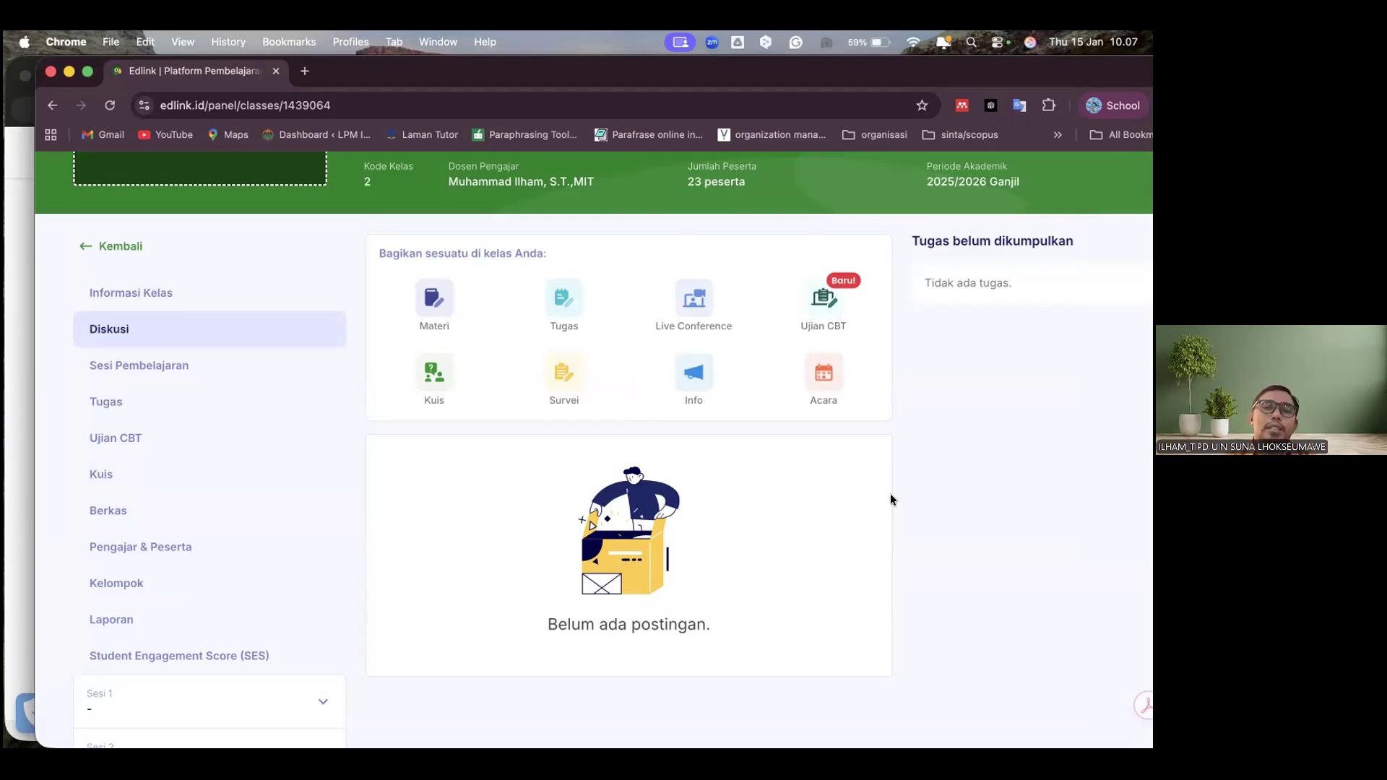
pyautogui.click(696, 318)
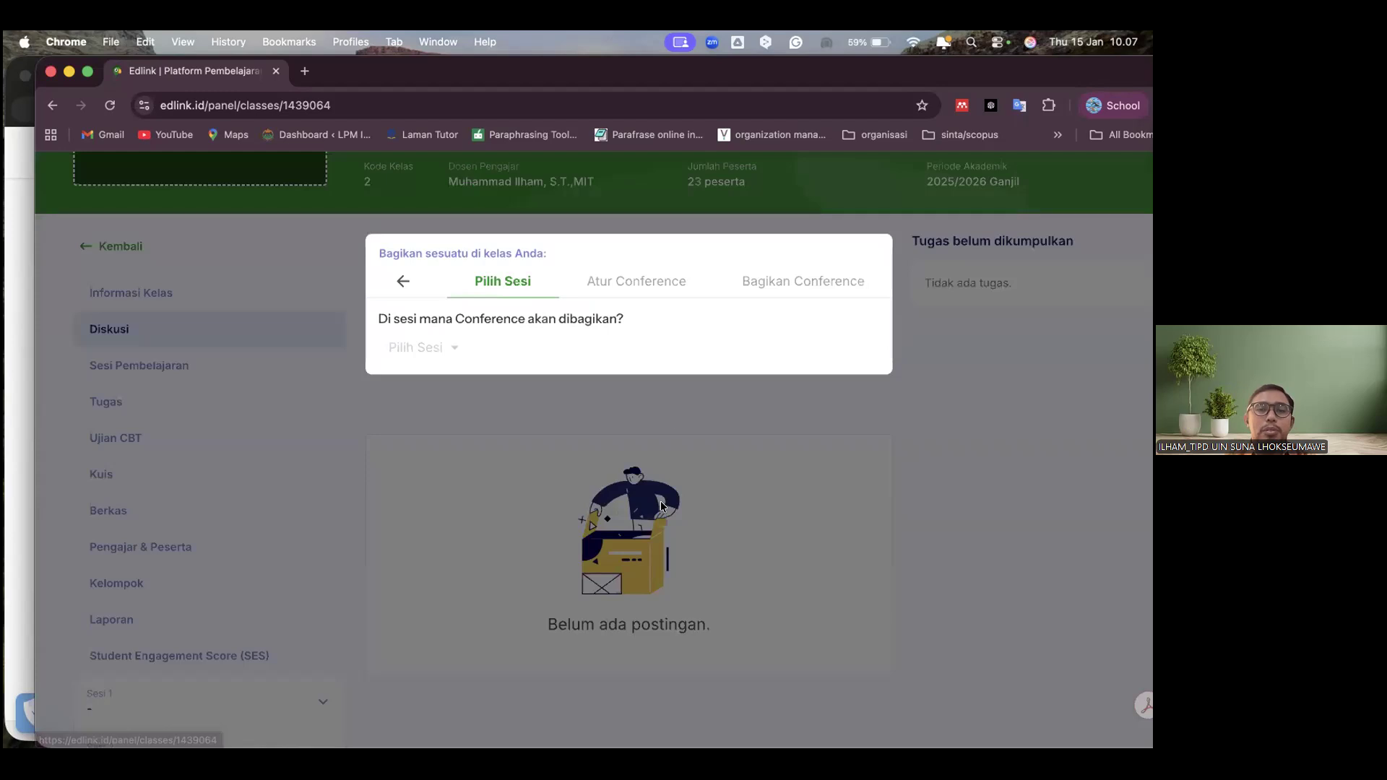
pyautogui.click(403, 281)
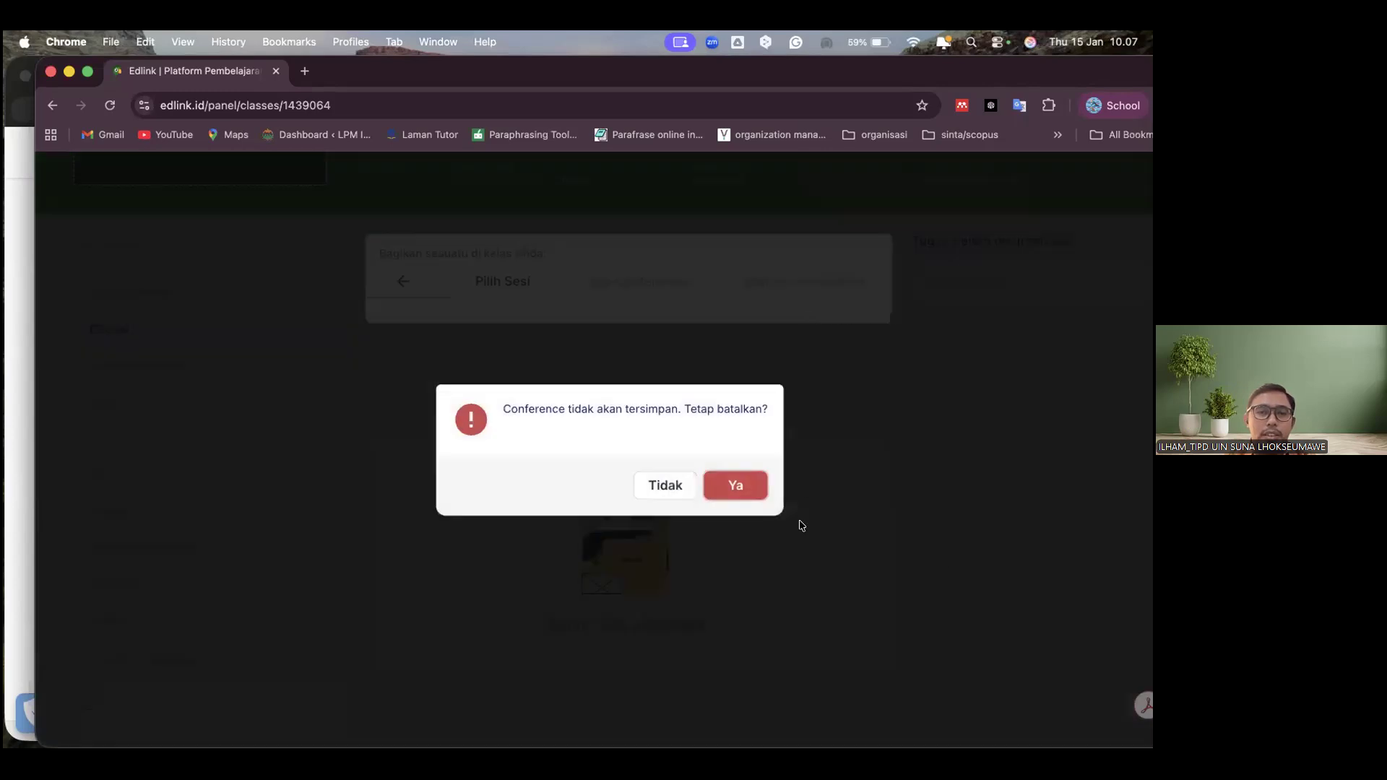
pyautogui.press('Return')
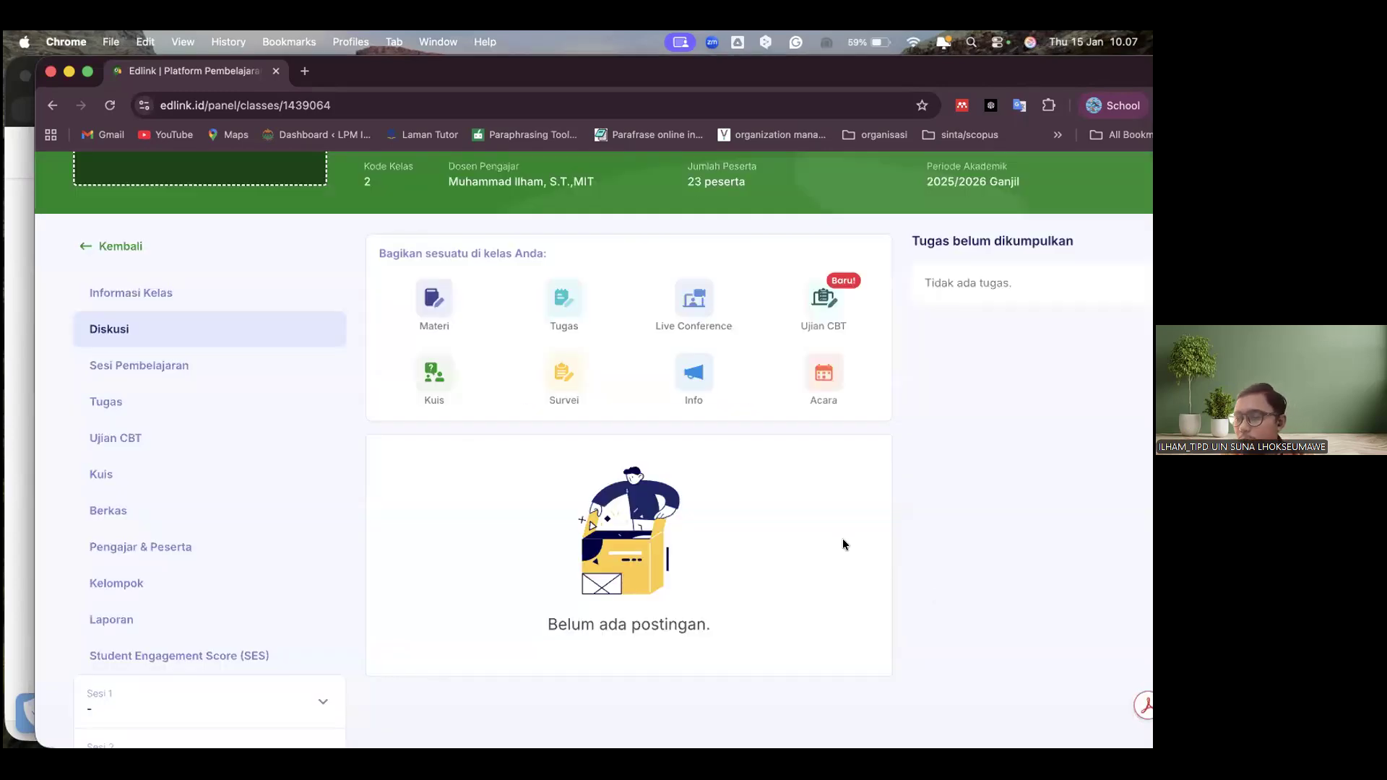
# Start sharing a Materi post in Sesi 1 and enter "Pendahul" as the material title
pyautogui.click(433, 299)
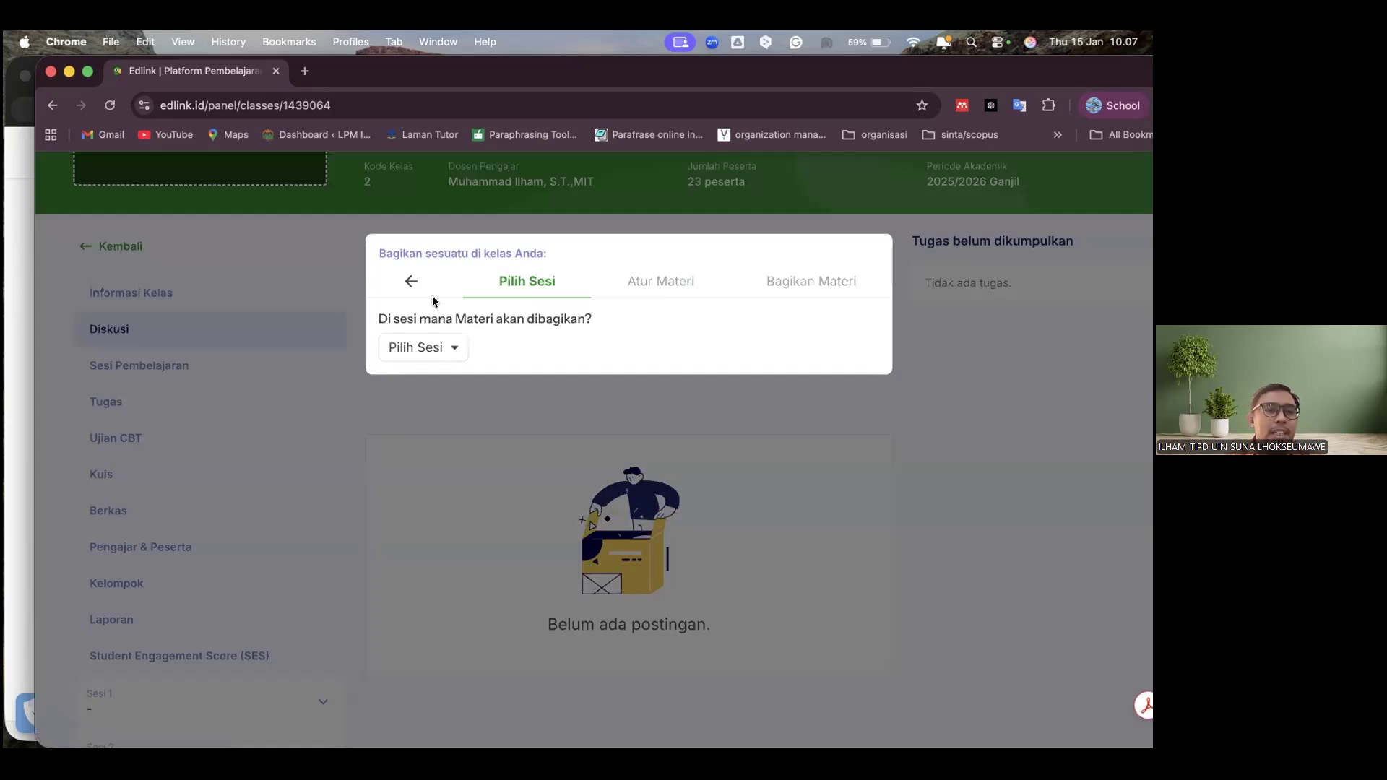
pyautogui.click(437, 351)
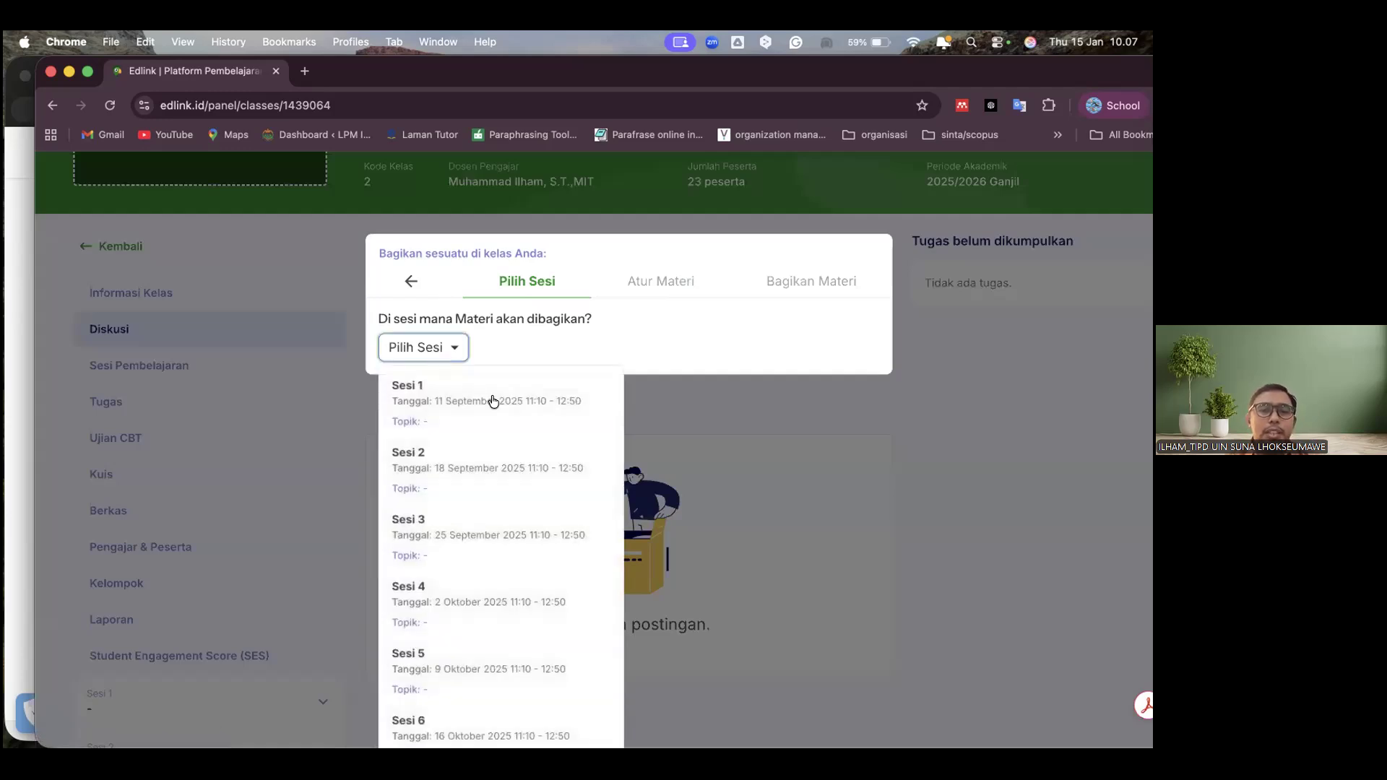
pyautogui.click(459, 392)
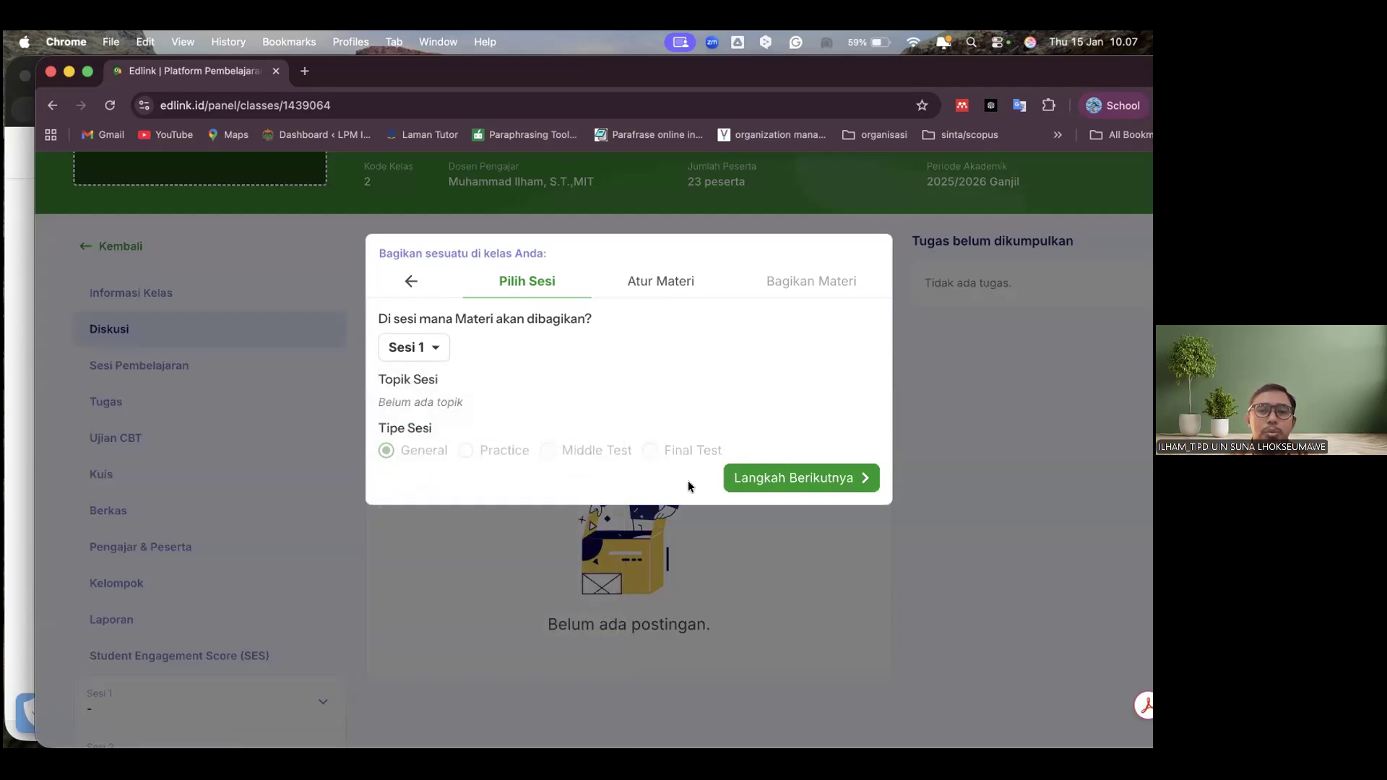
pyautogui.click(781, 486)
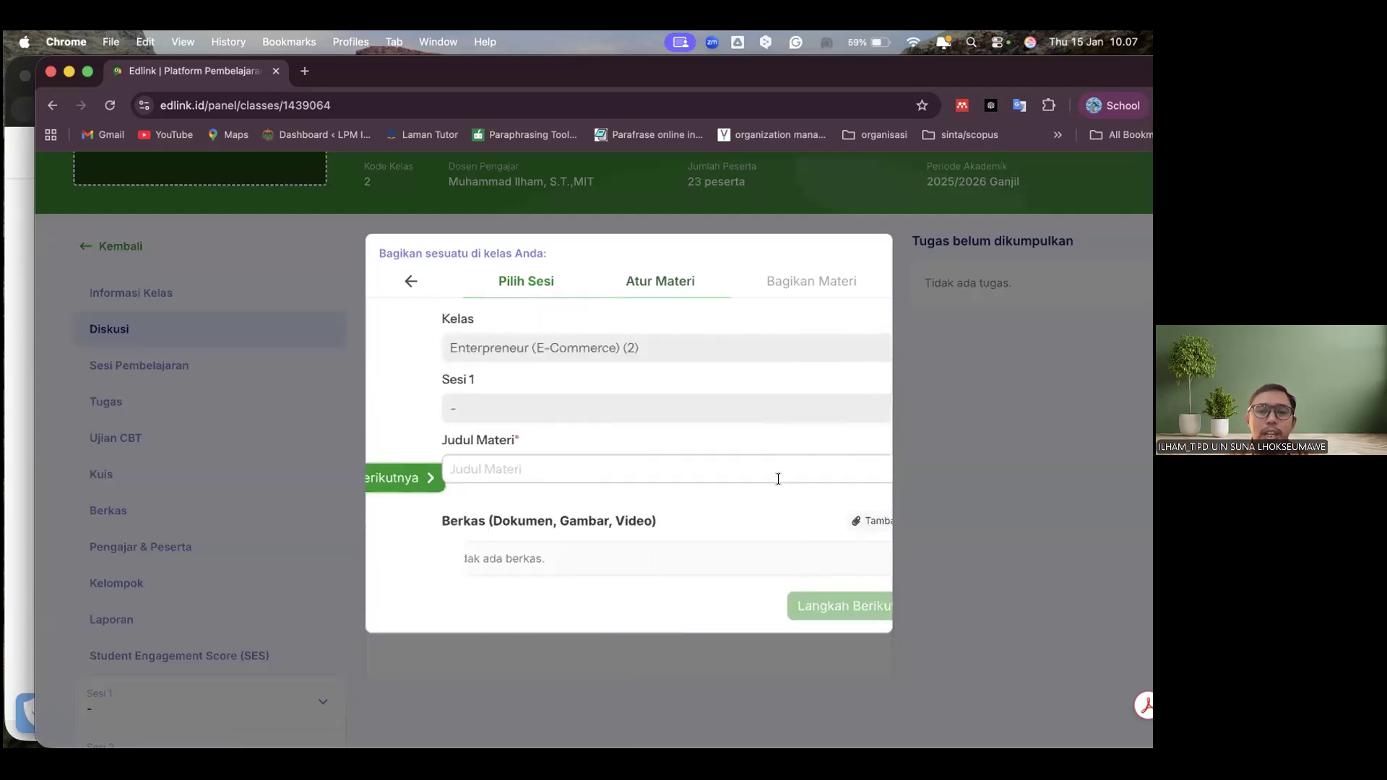
pyautogui.click(531, 469)
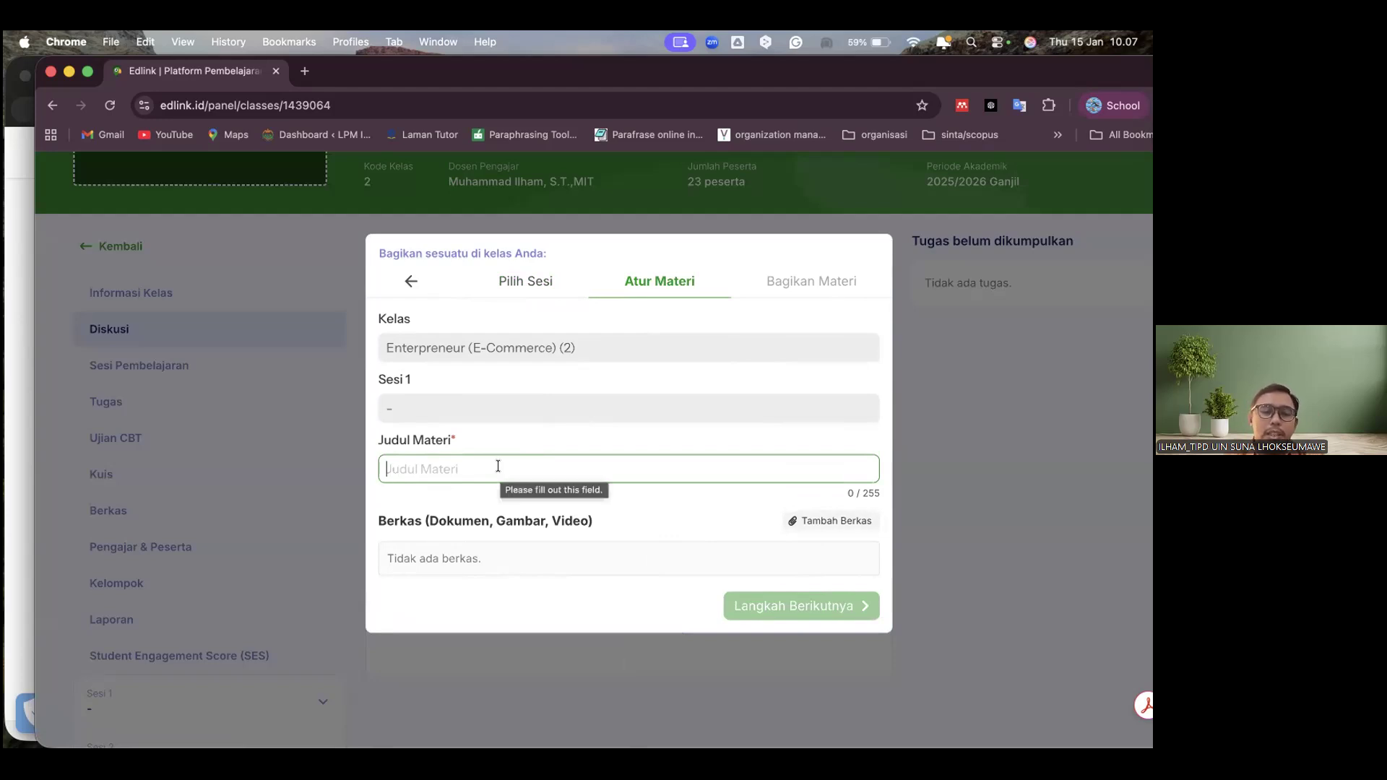
pyautogui.write('Pendahul')
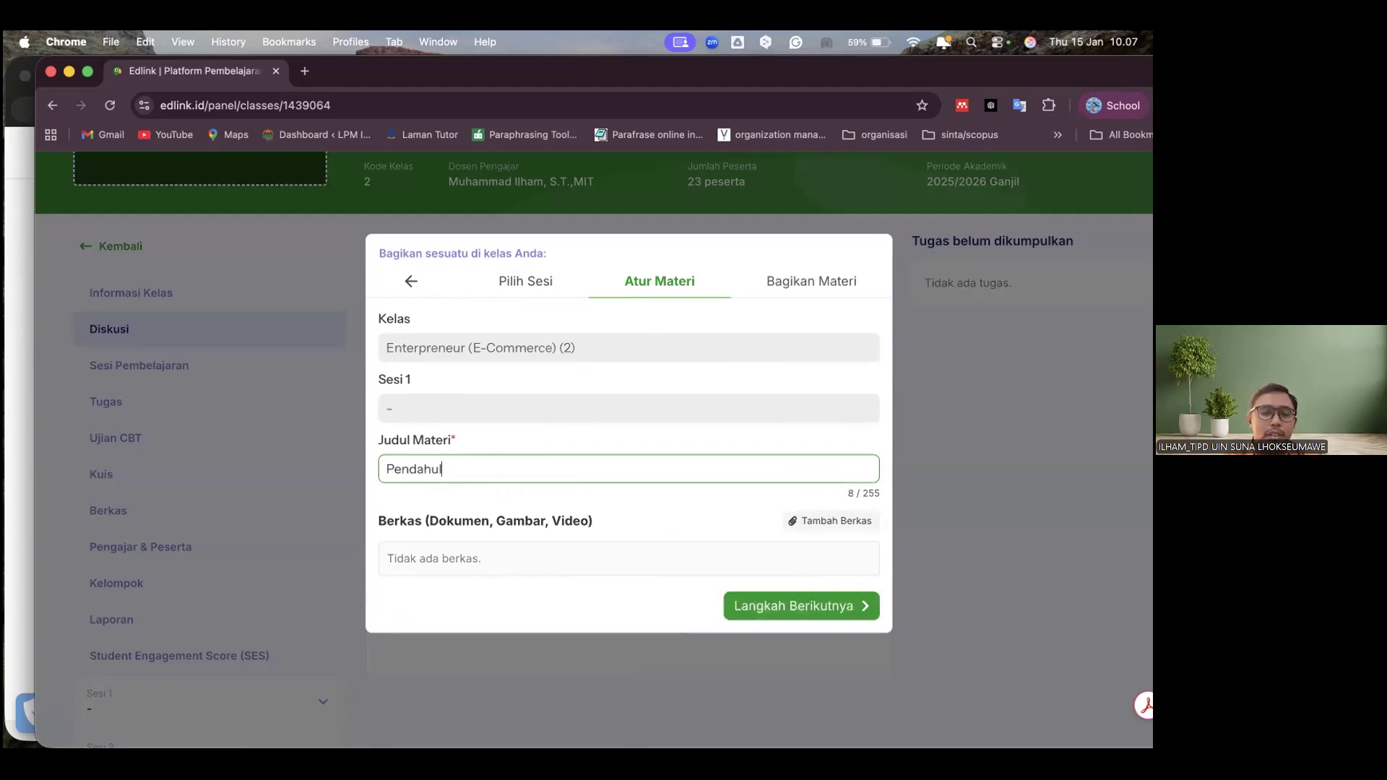
# Examine the Media Library's storage locations for attaching files, including the Perguruan Tinggi upload options and Google Drive
pyautogui.click(828, 525)
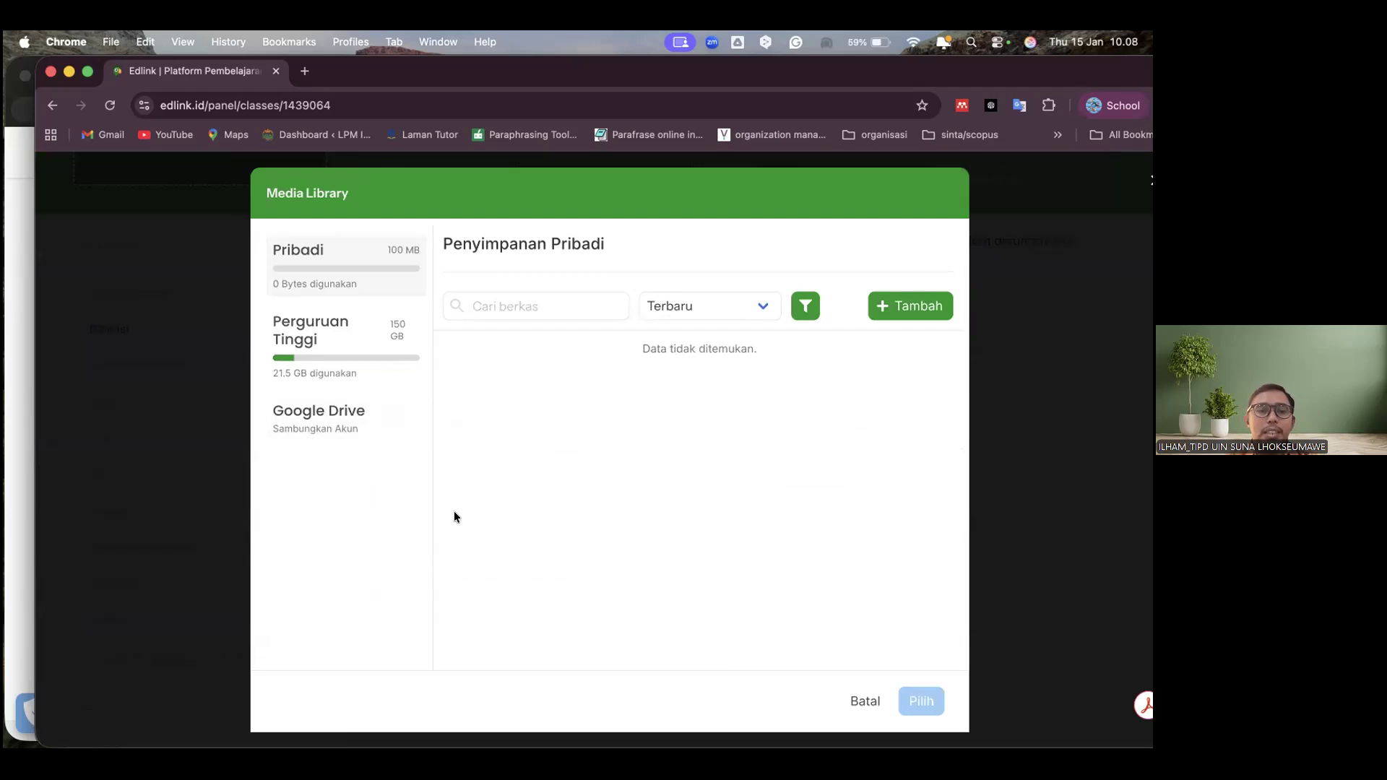
pyautogui.click(359, 439)
pyautogui.click(368, 367)
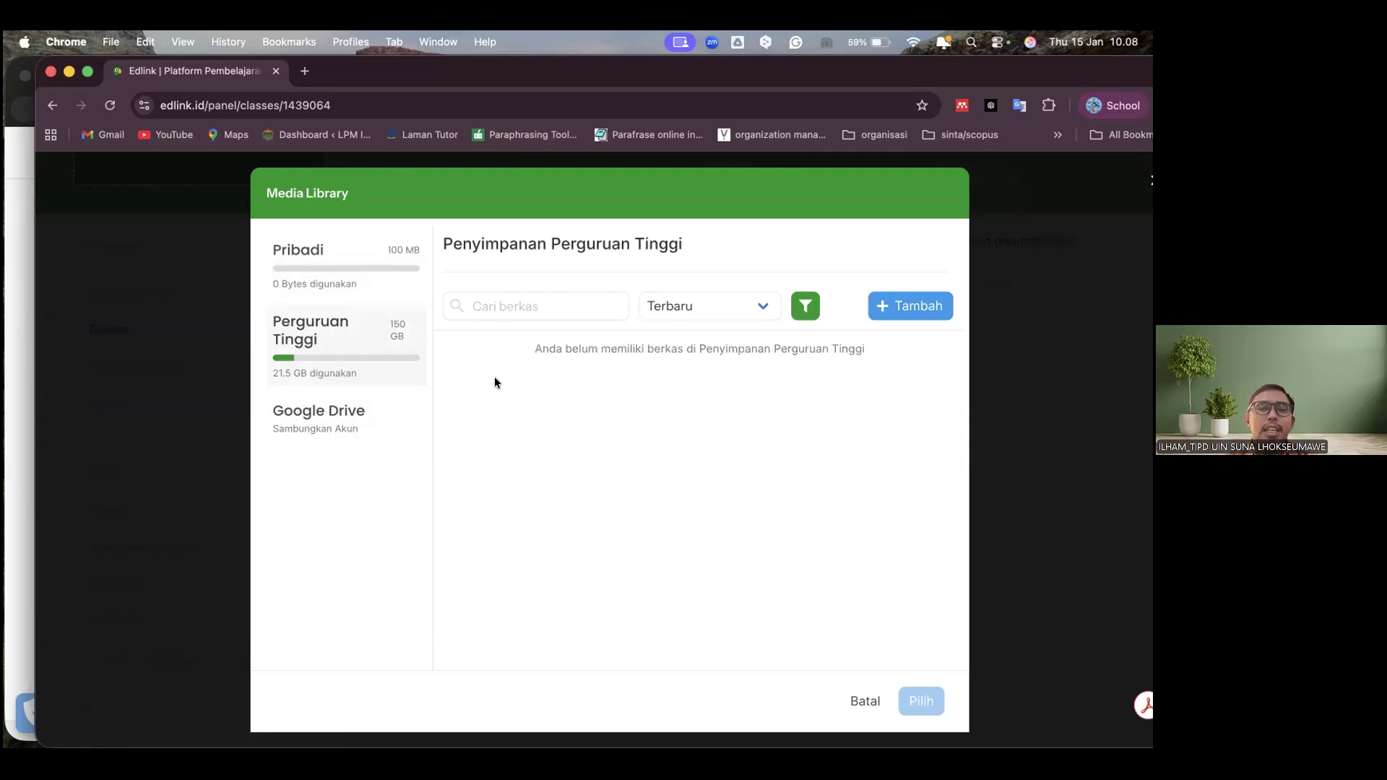
pyautogui.click(888, 304)
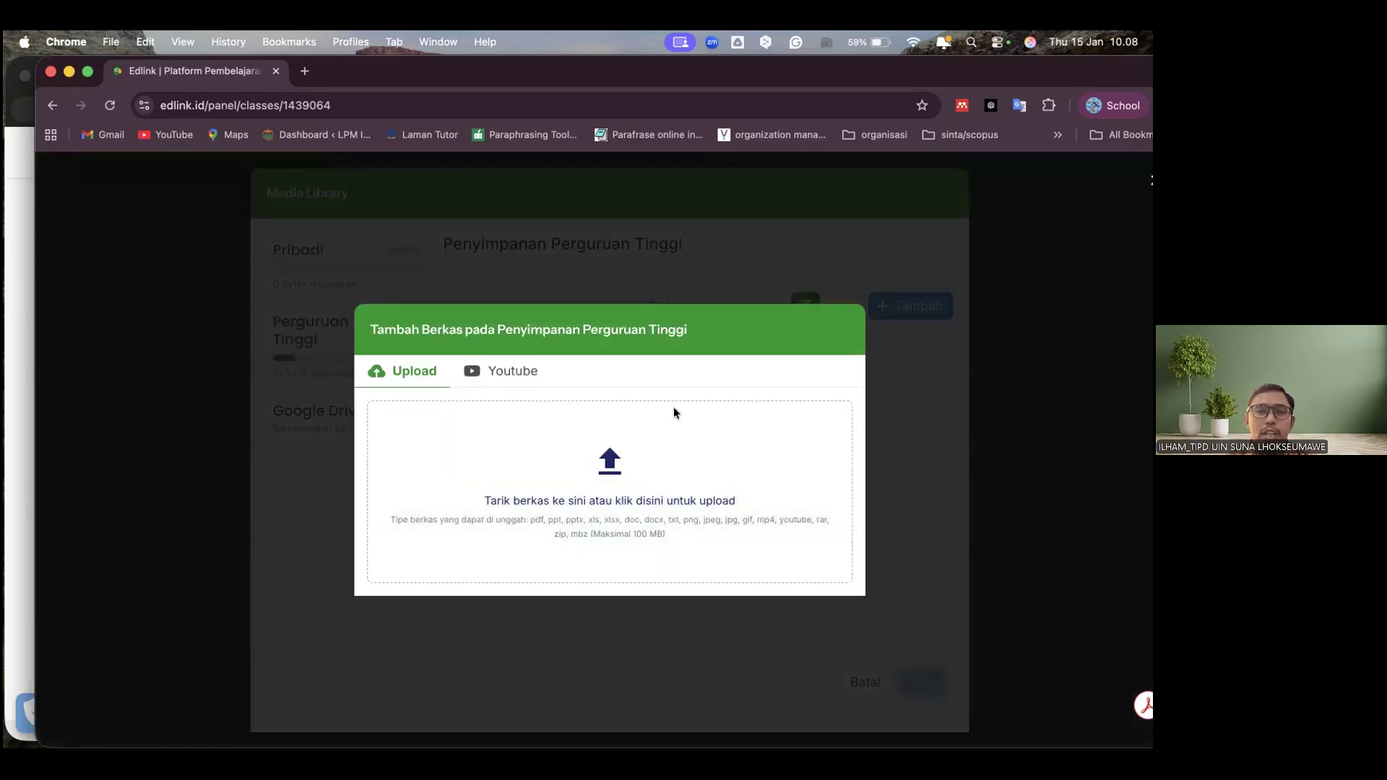
pyautogui.click(340, 426)
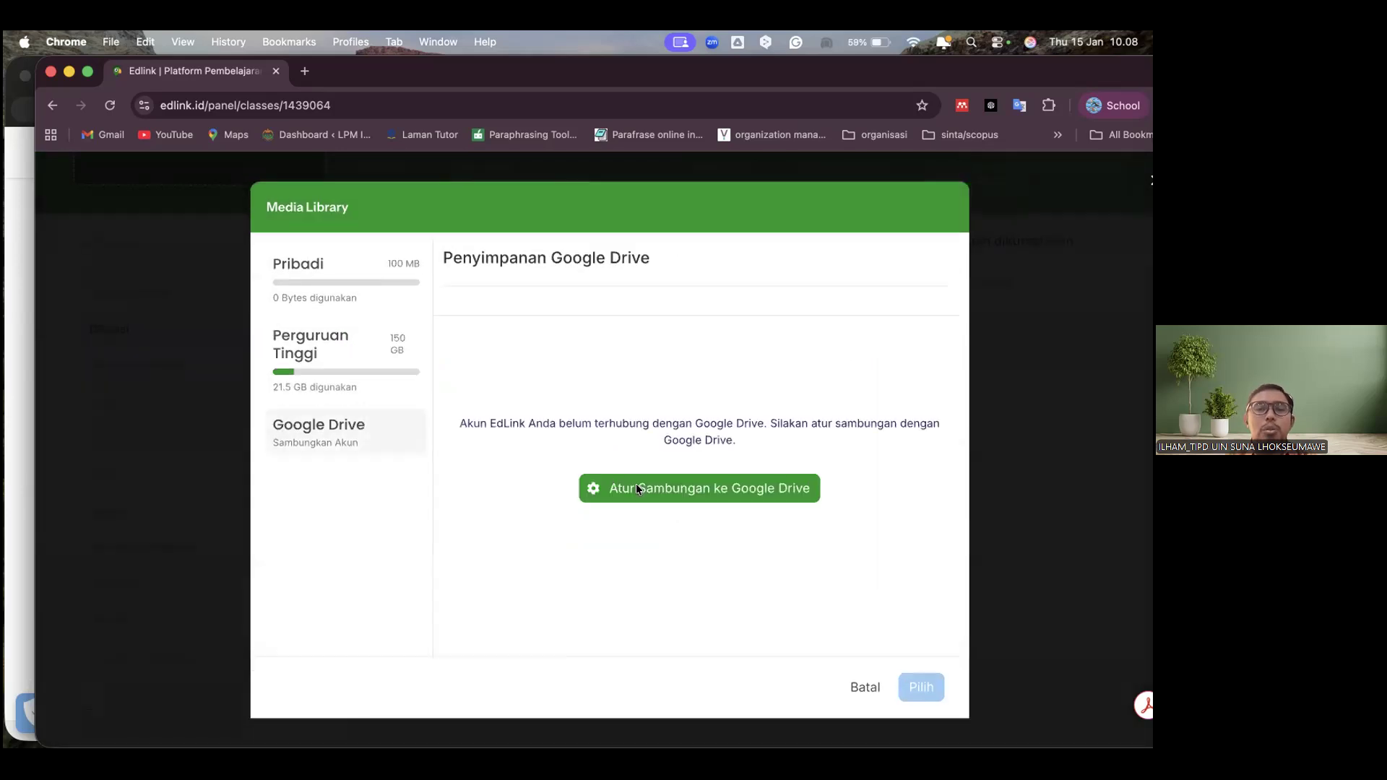
# Connect Google Drive to Edlink by signing in with the listed Google account, and show the connection's account options
pyautogui.click(636, 488)
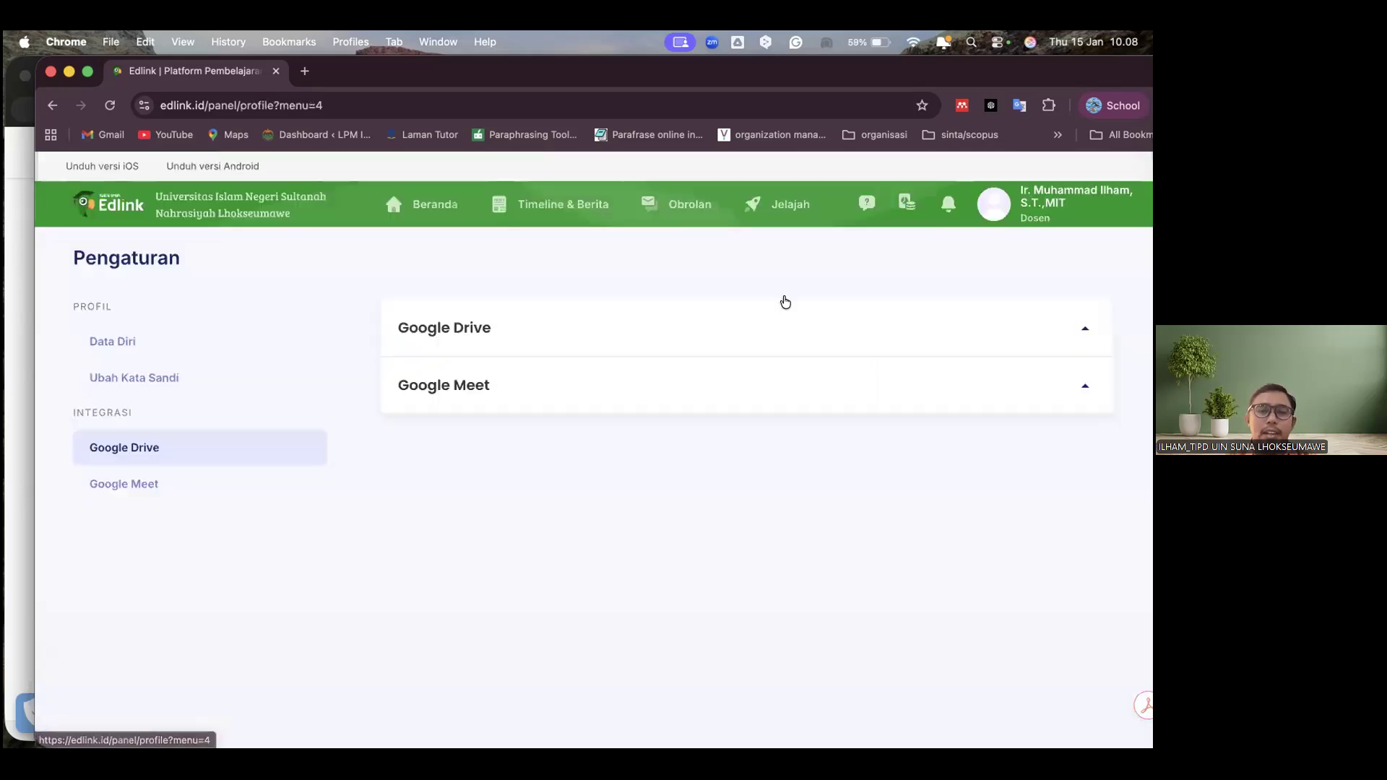
pyautogui.click(726, 336)
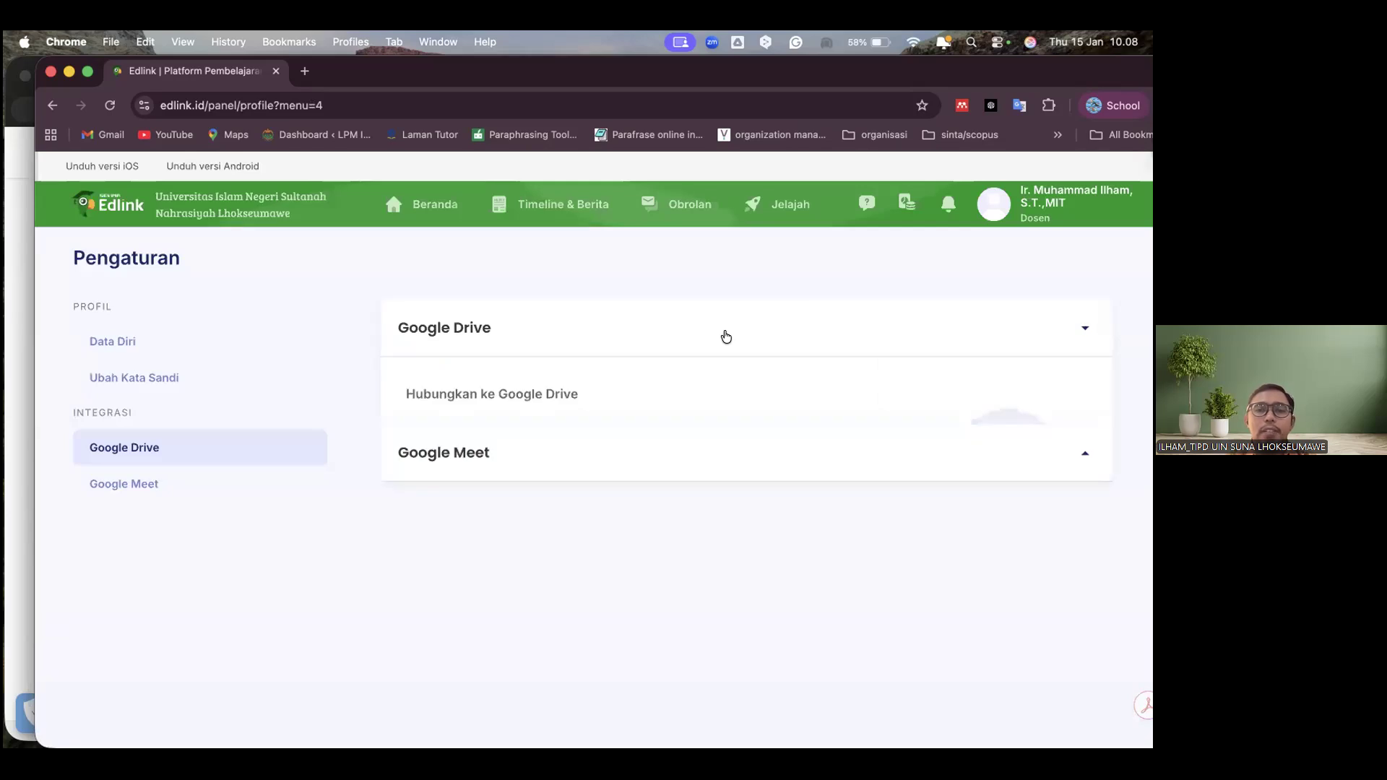
pyautogui.click(534, 500)
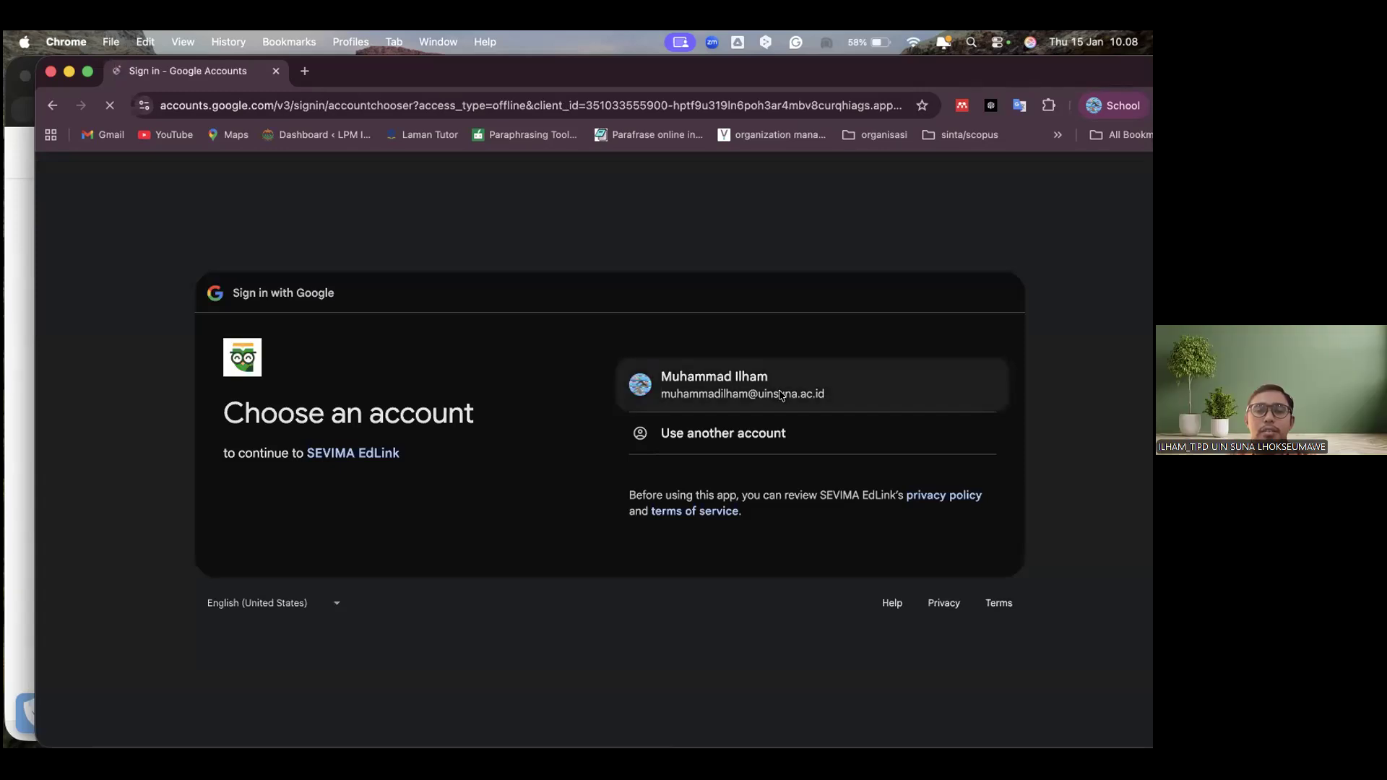
pyautogui.click(781, 395)
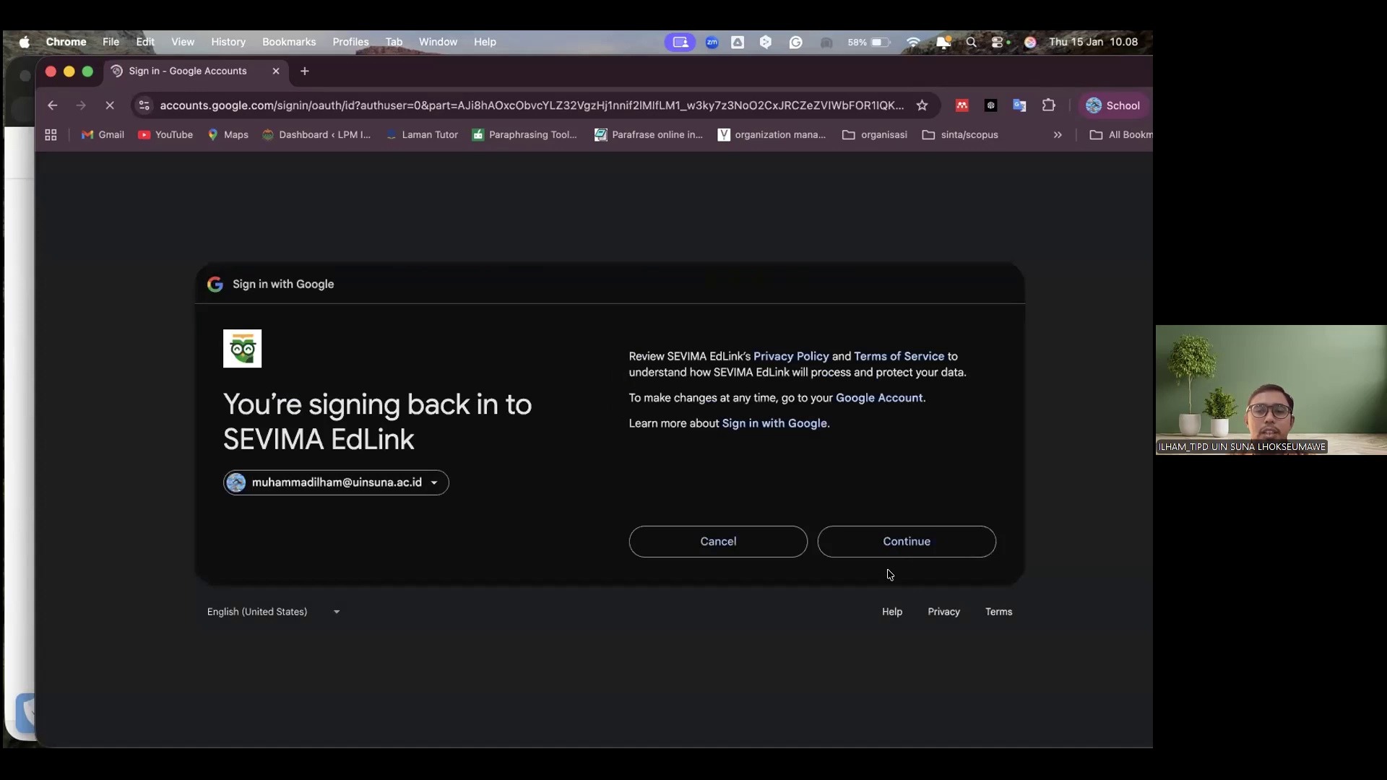
pyautogui.click(891, 553)
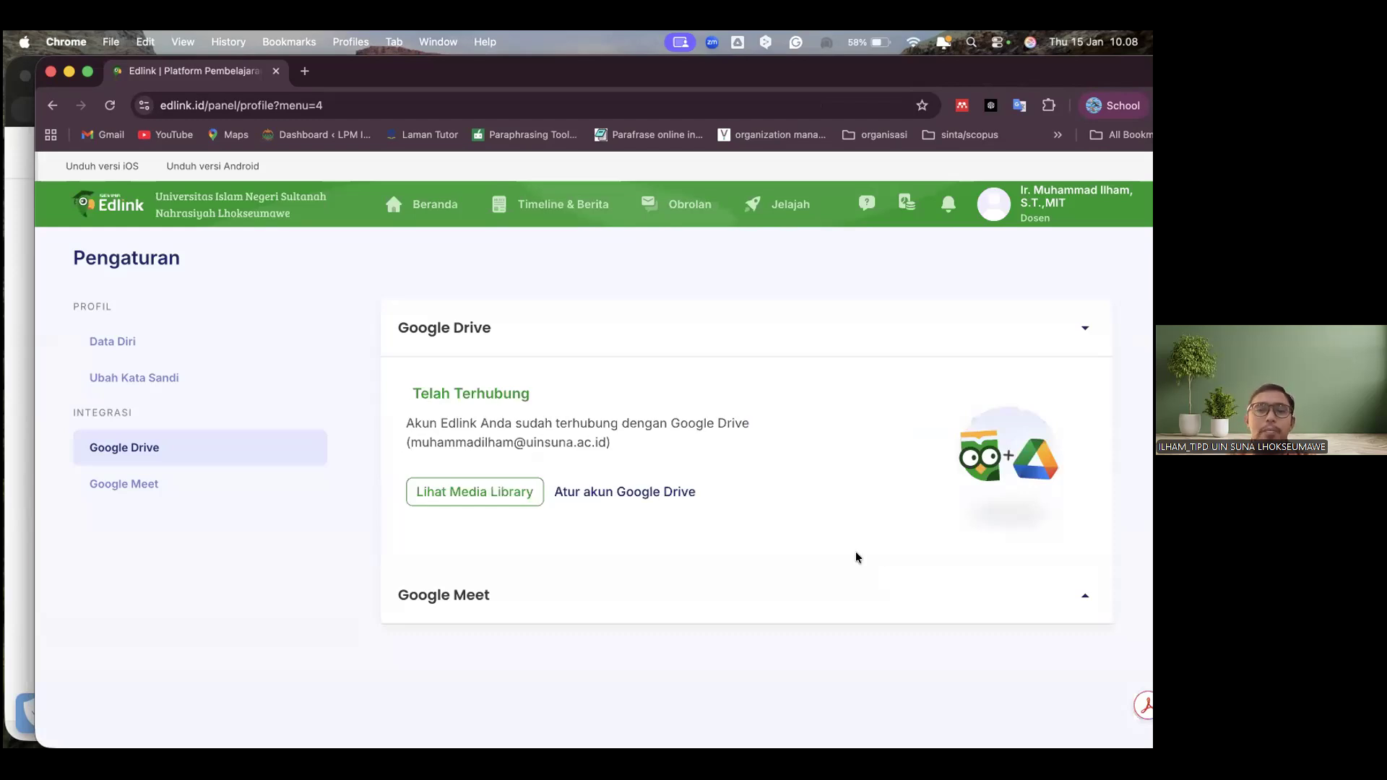
pyautogui.click(626, 494)
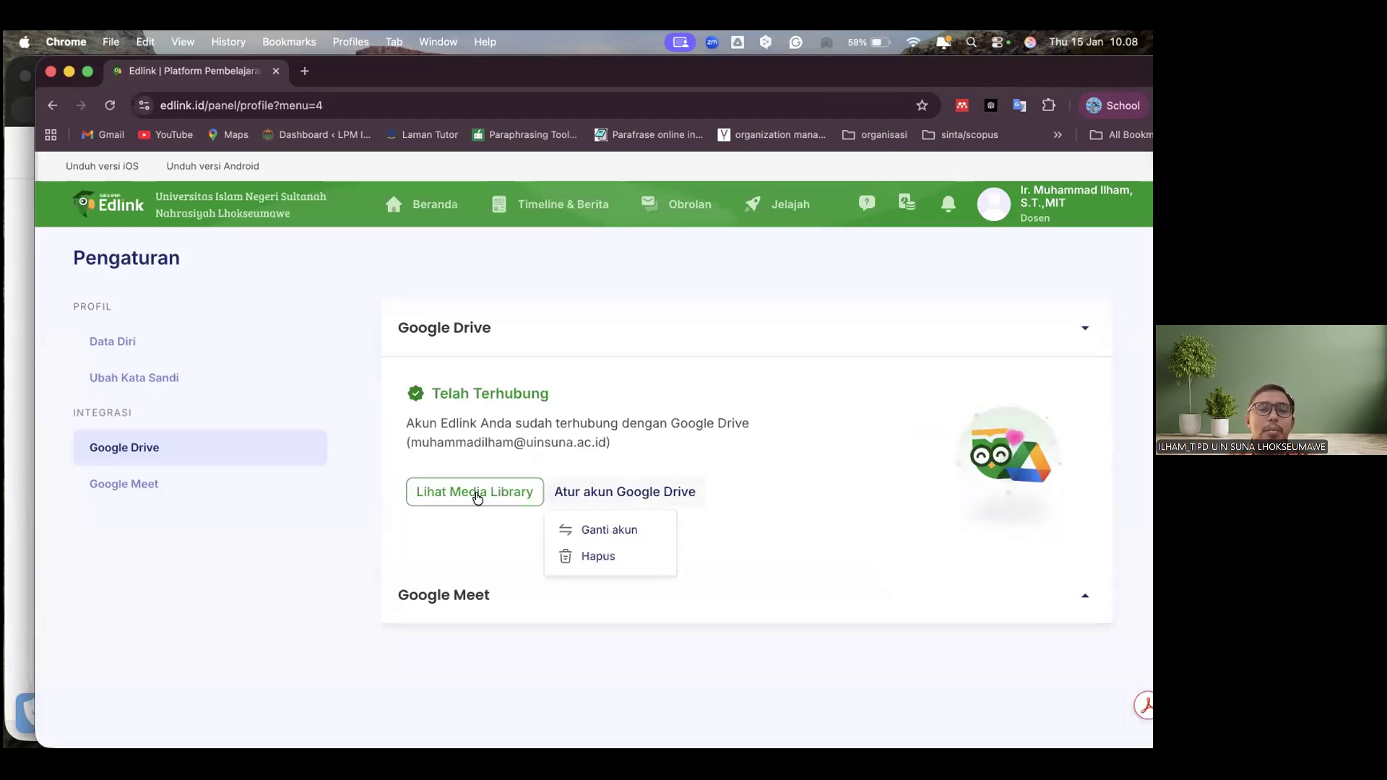
# Start an upload to the Media Library's Google Drive storage and look through the iCloud Drive folders for a file
pyautogui.click(478, 497)
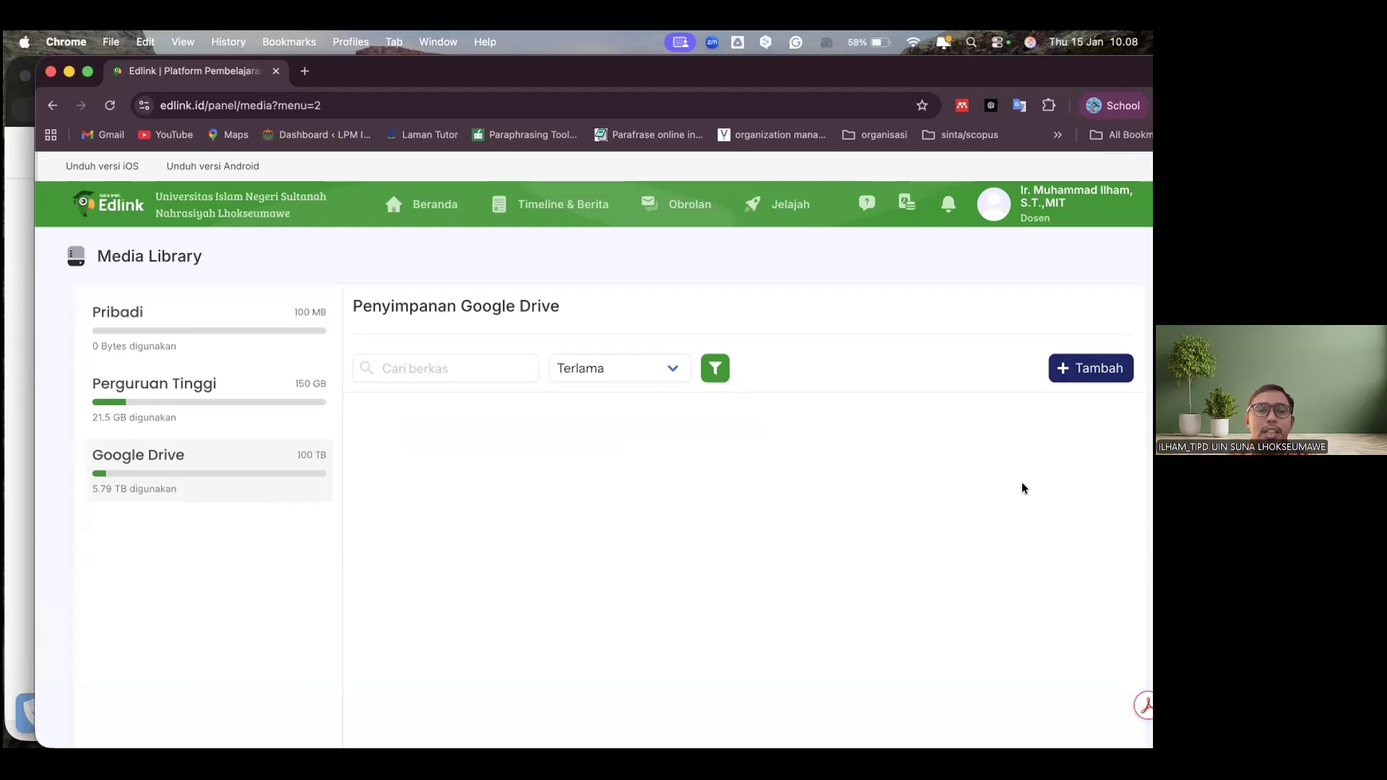
pyautogui.click(1094, 365)
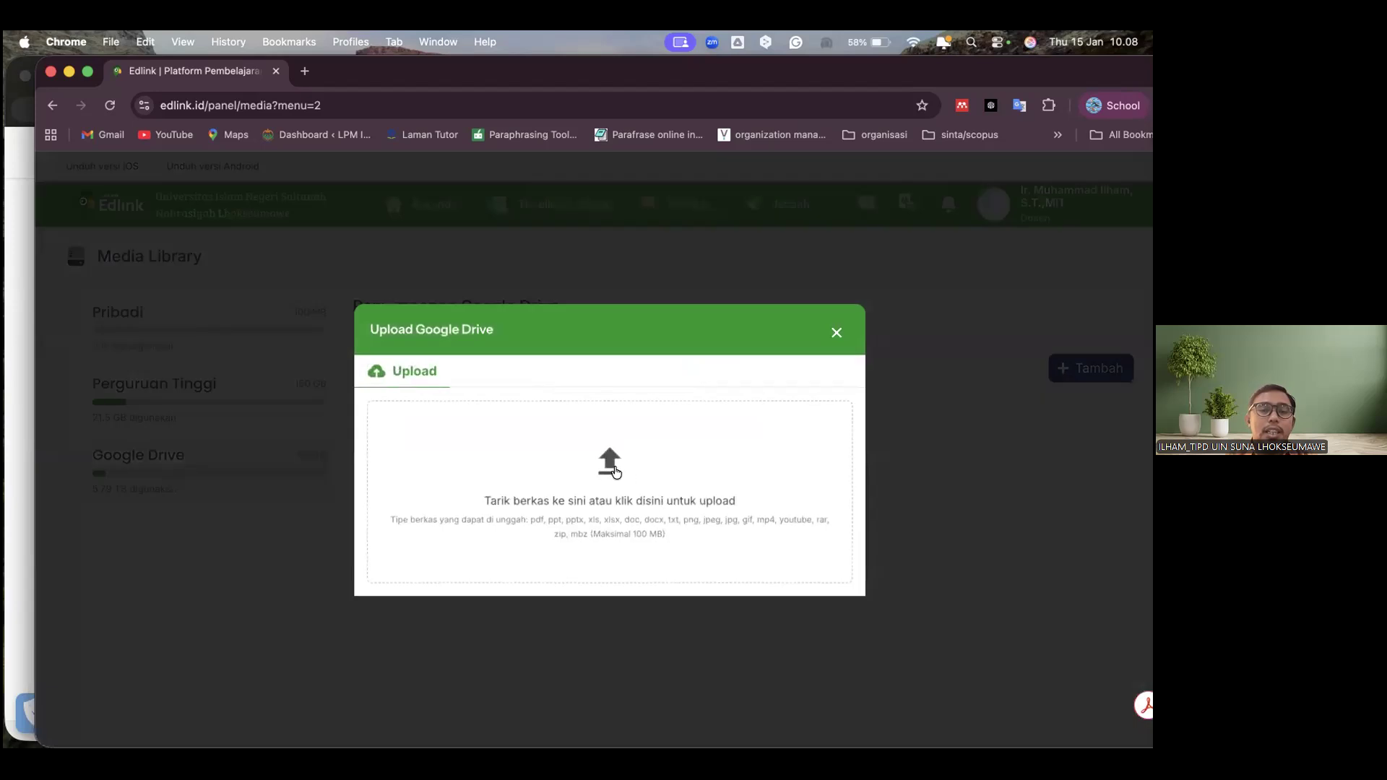
pyautogui.click(604, 476)
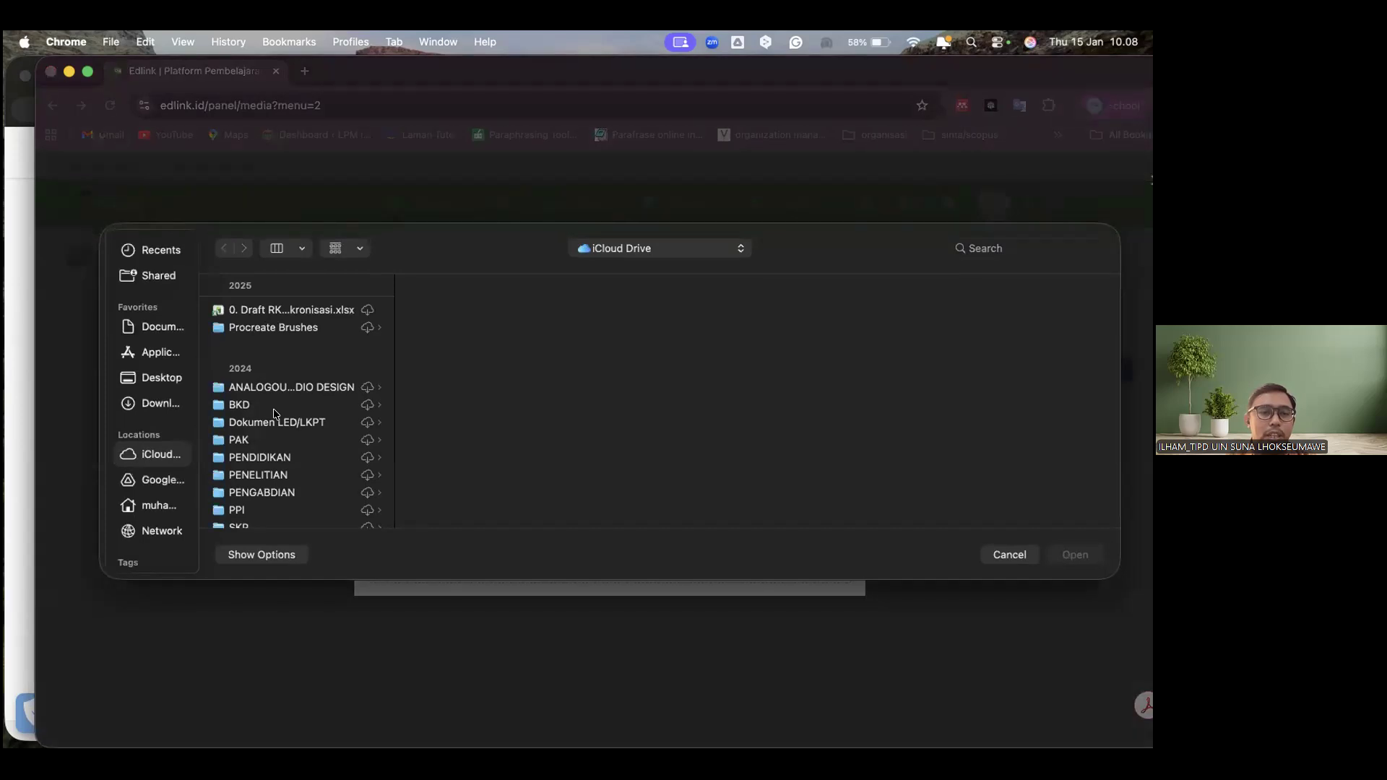
pyautogui.scroll(-5, 274, 414)
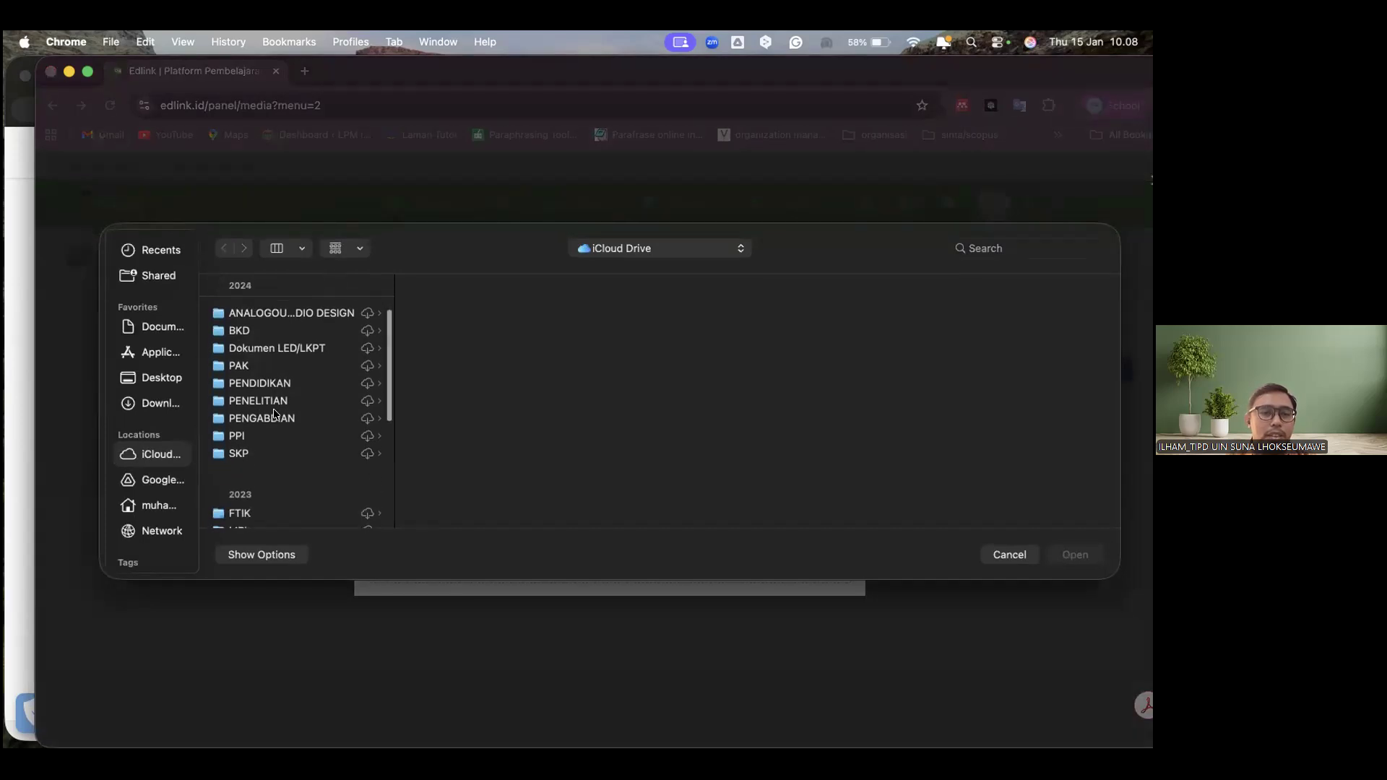
pyautogui.scroll(-4, 274, 414)
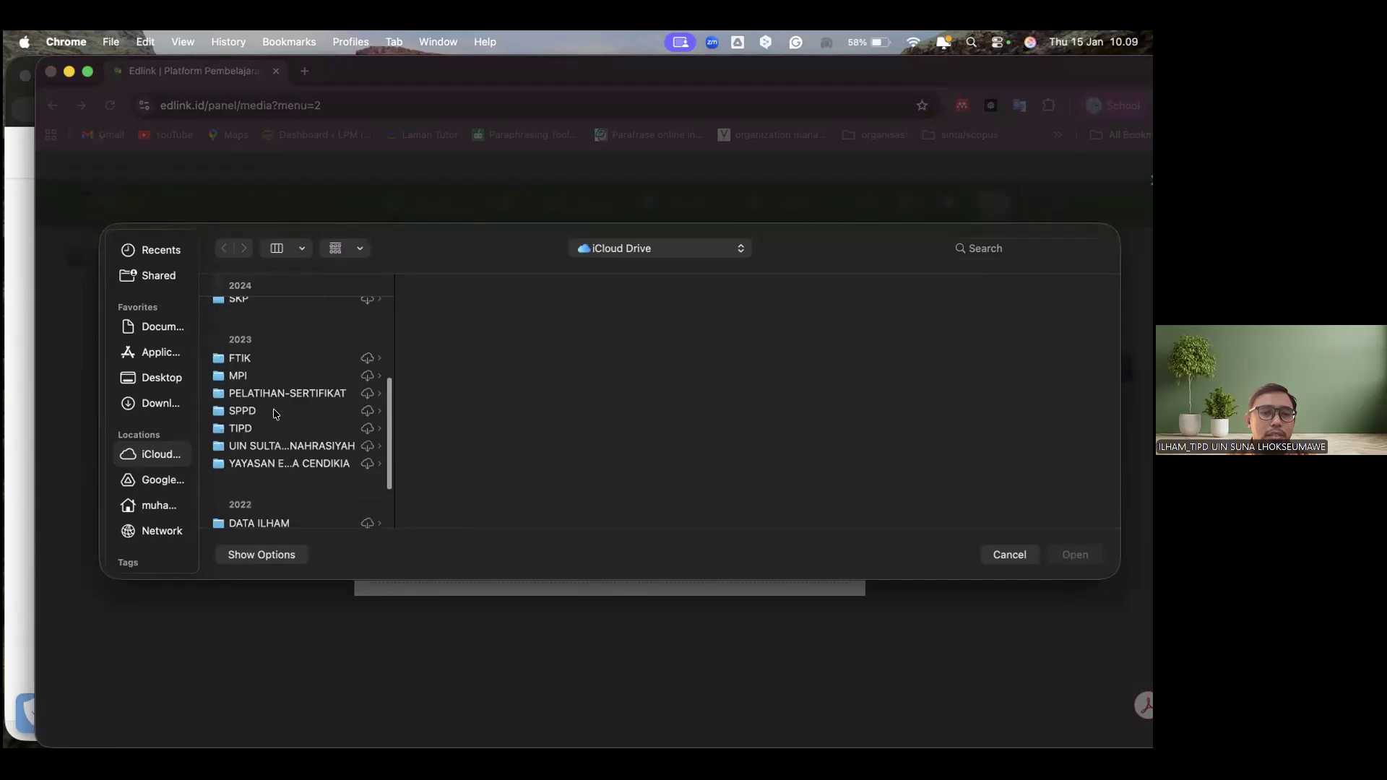
pyautogui.scroll(5, 273, 414)
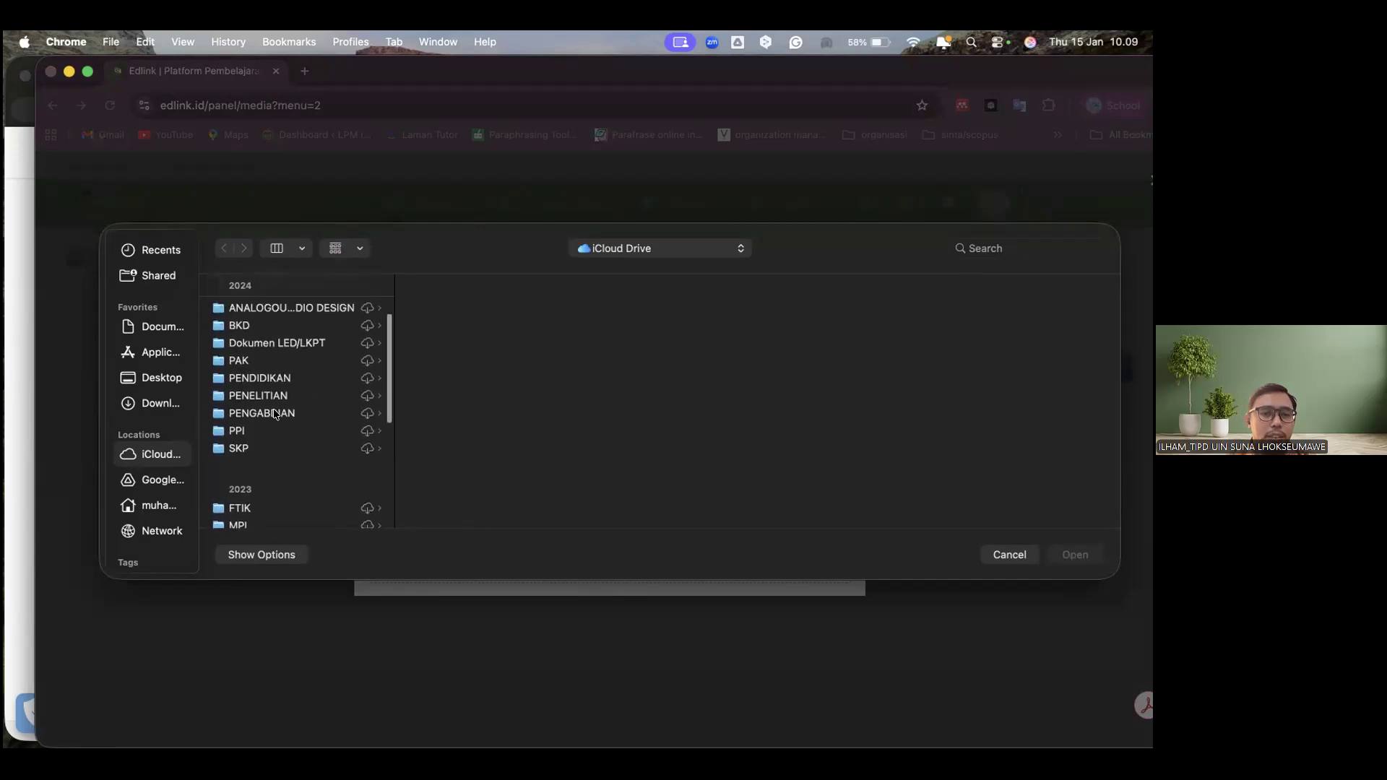
pyautogui.scroll(1, 274, 416)
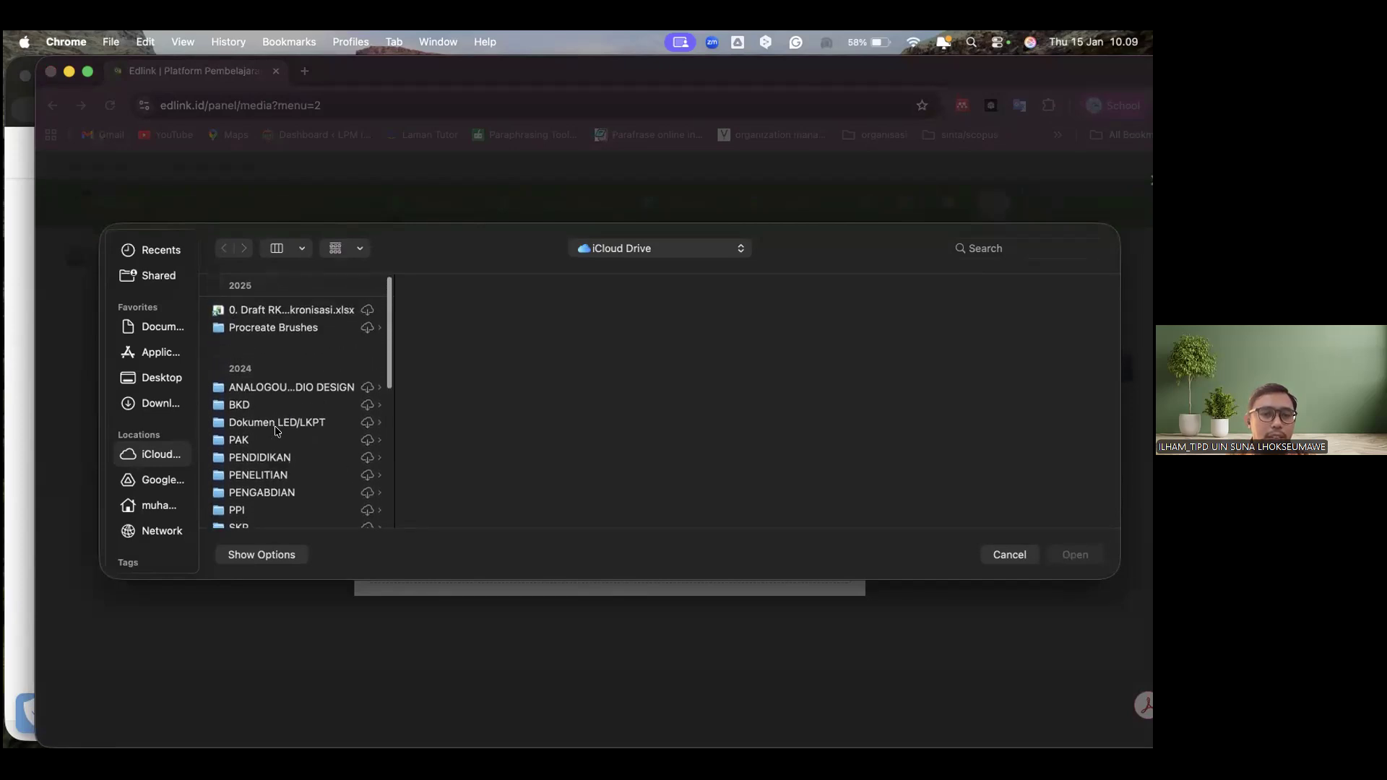
pyautogui.scroll(-2, 276, 431)
pyautogui.scroll(-5, 274, 432)
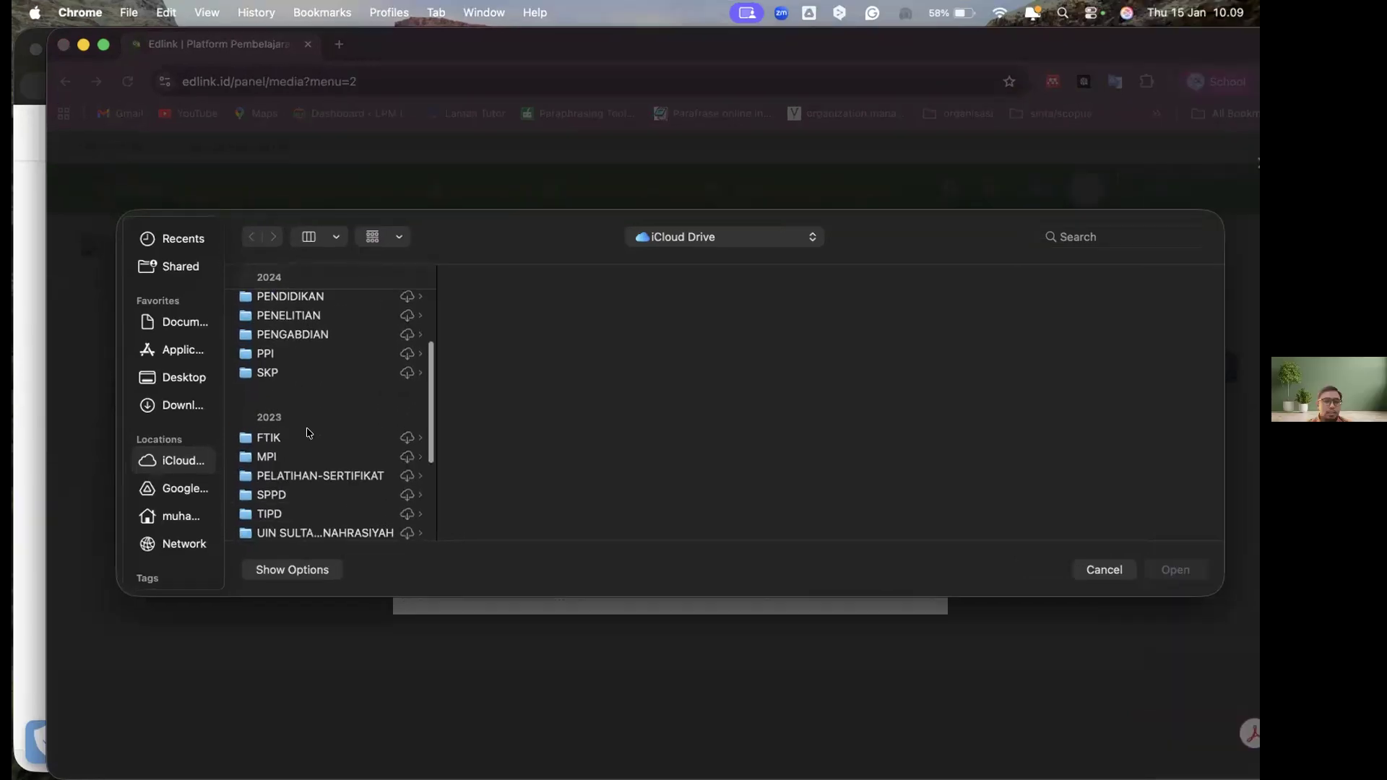
pyautogui.scroll(-2, 309, 432)
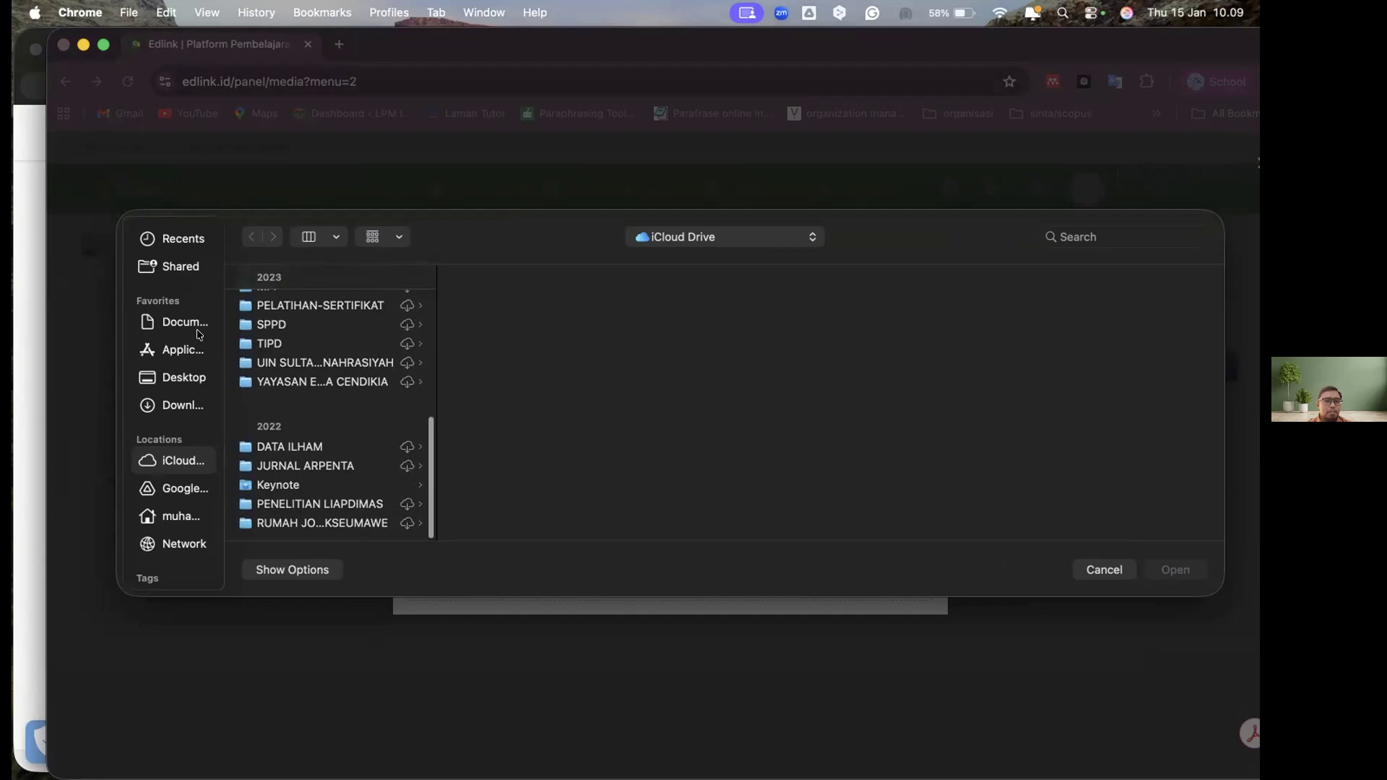
# Upload "Dampak Banjir - Viz.pdf" from the Downloads folder to the Google Drive storage and reload the Media Library
pyautogui.click(176, 407)
pyautogui.scroll(-2, 293, 396)
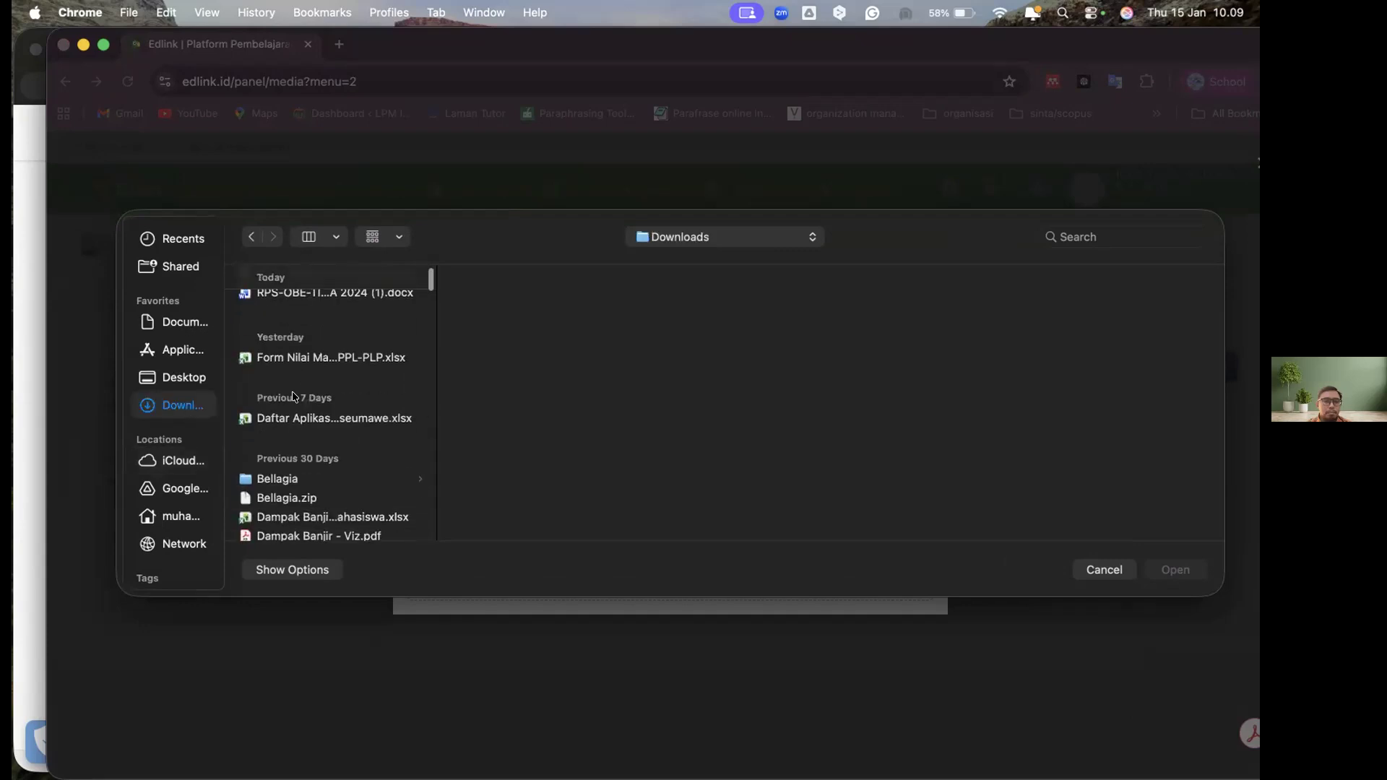
pyautogui.scroll(-2, 293, 396)
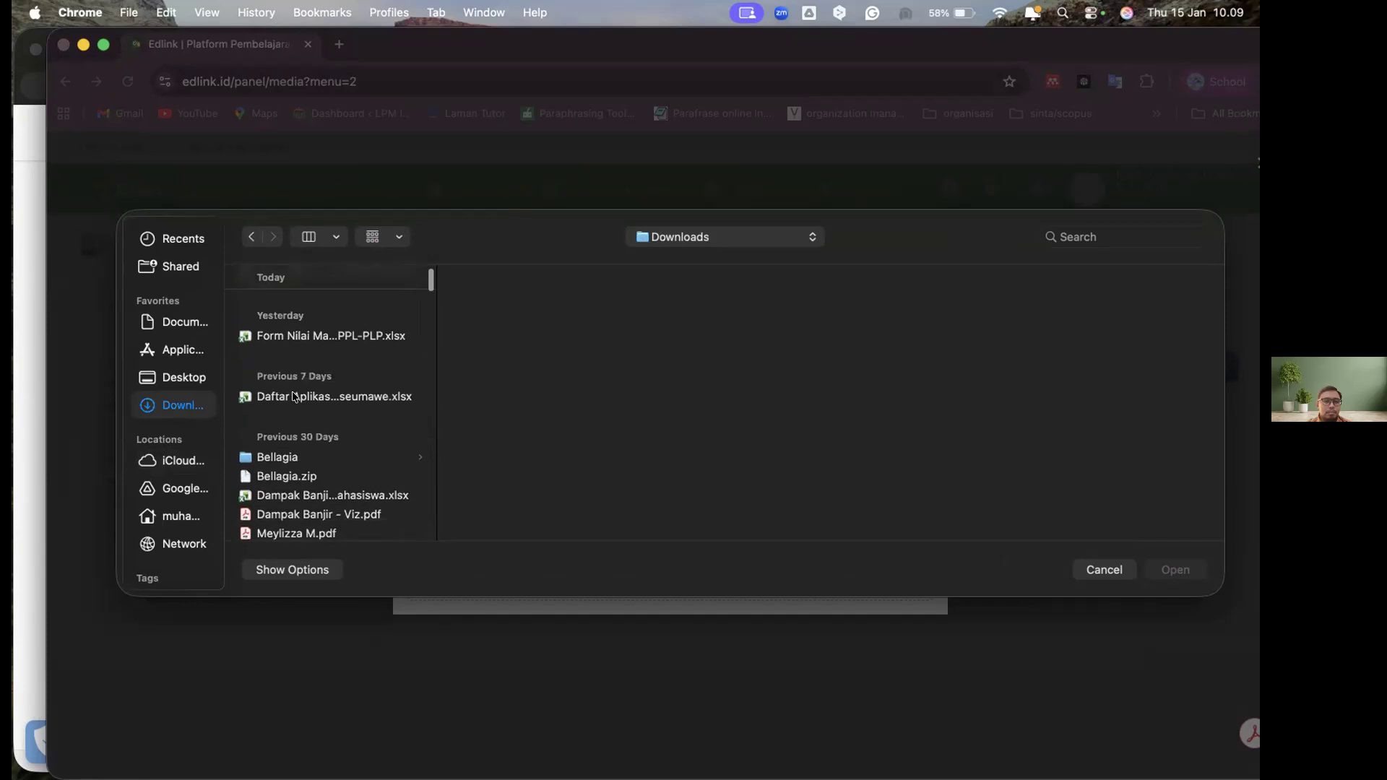
pyautogui.scroll(3, 293, 396)
pyautogui.scroll(-4, 293, 397)
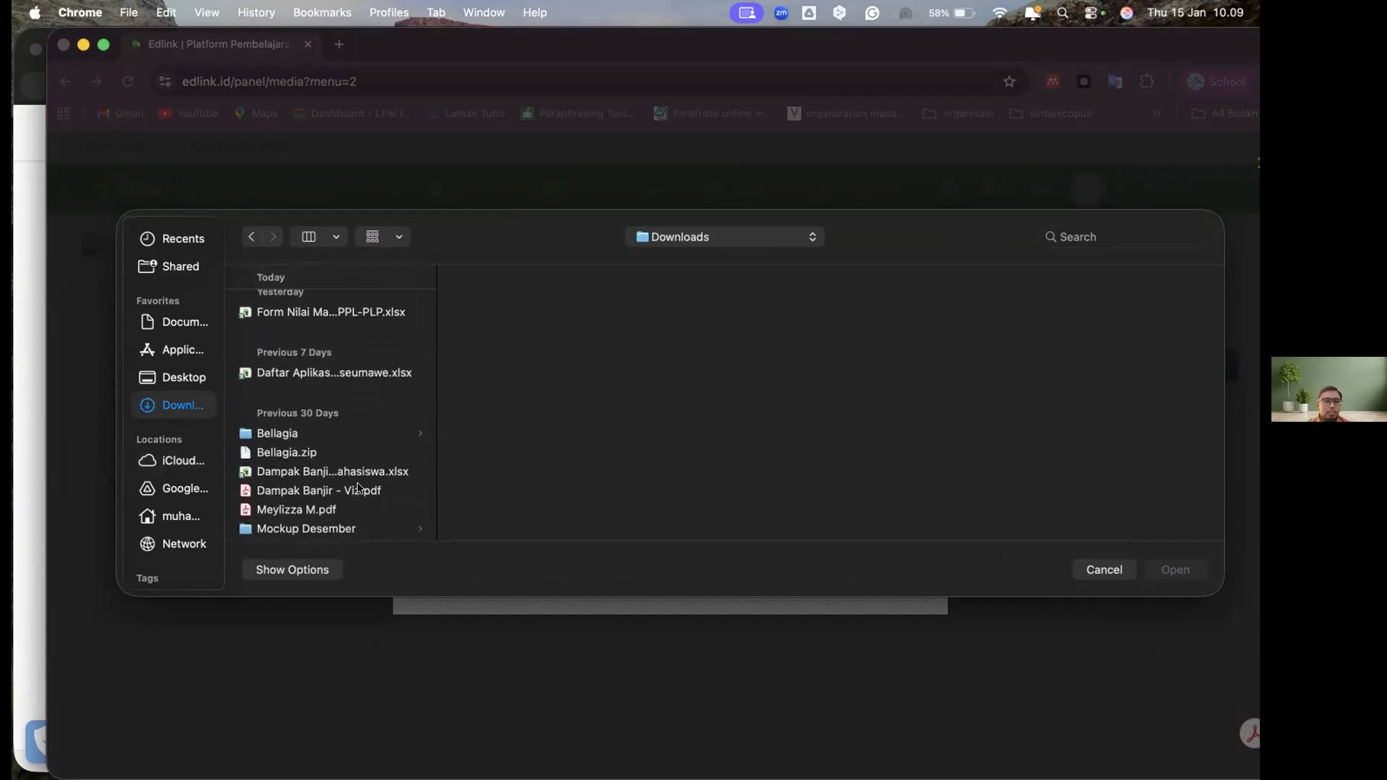
pyautogui.click(303, 495)
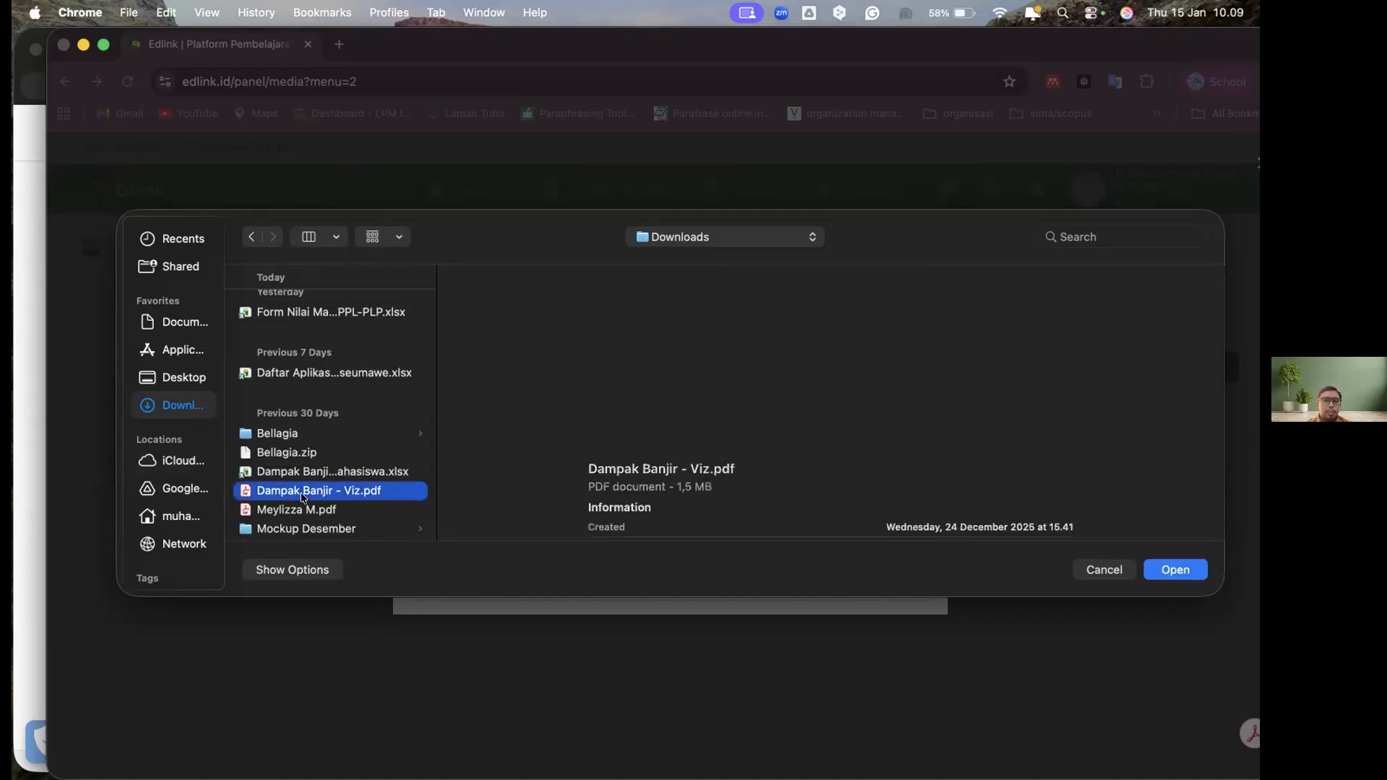
pyautogui.click(1169, 567)
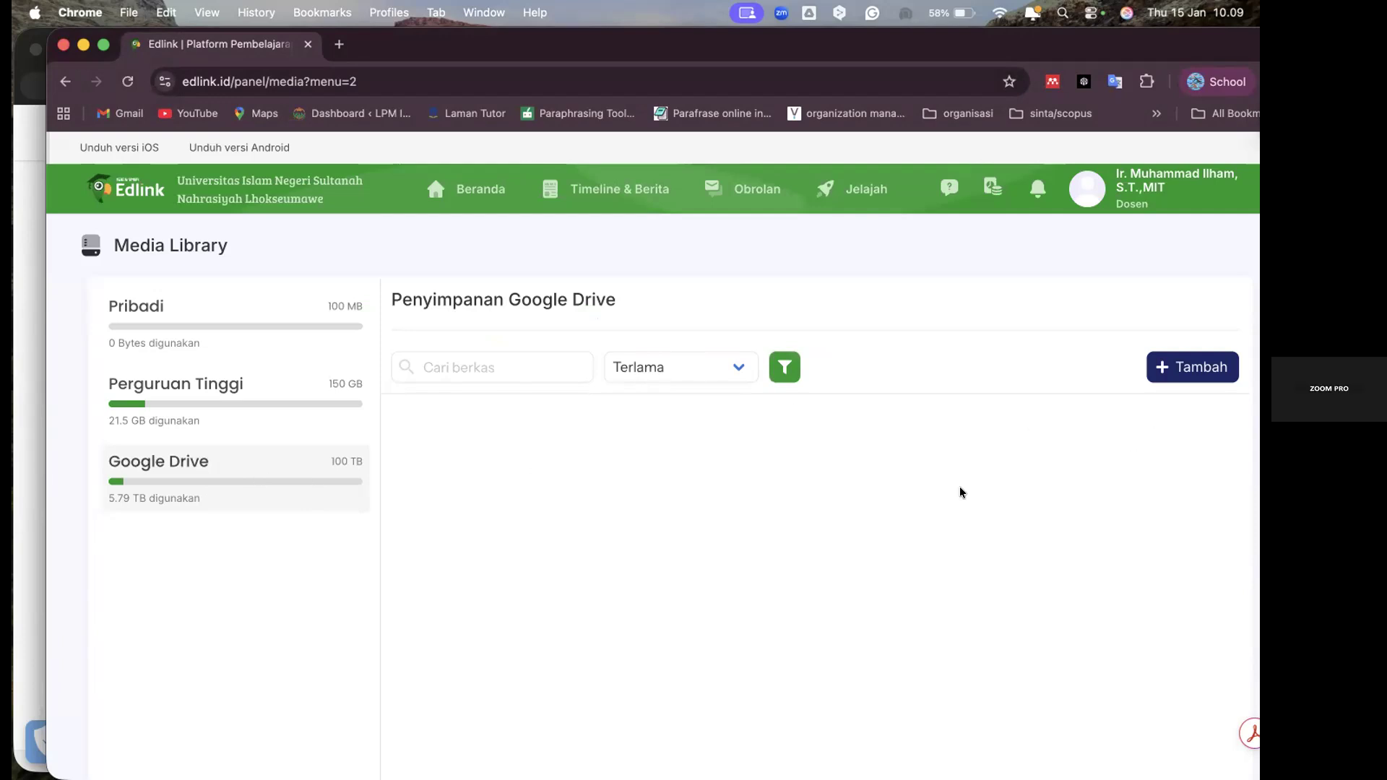
pyautogui.scroll(-2, 959, 490)
pyautogui.scroll(3, 718, 362)
pyautogui.click(126, 80)
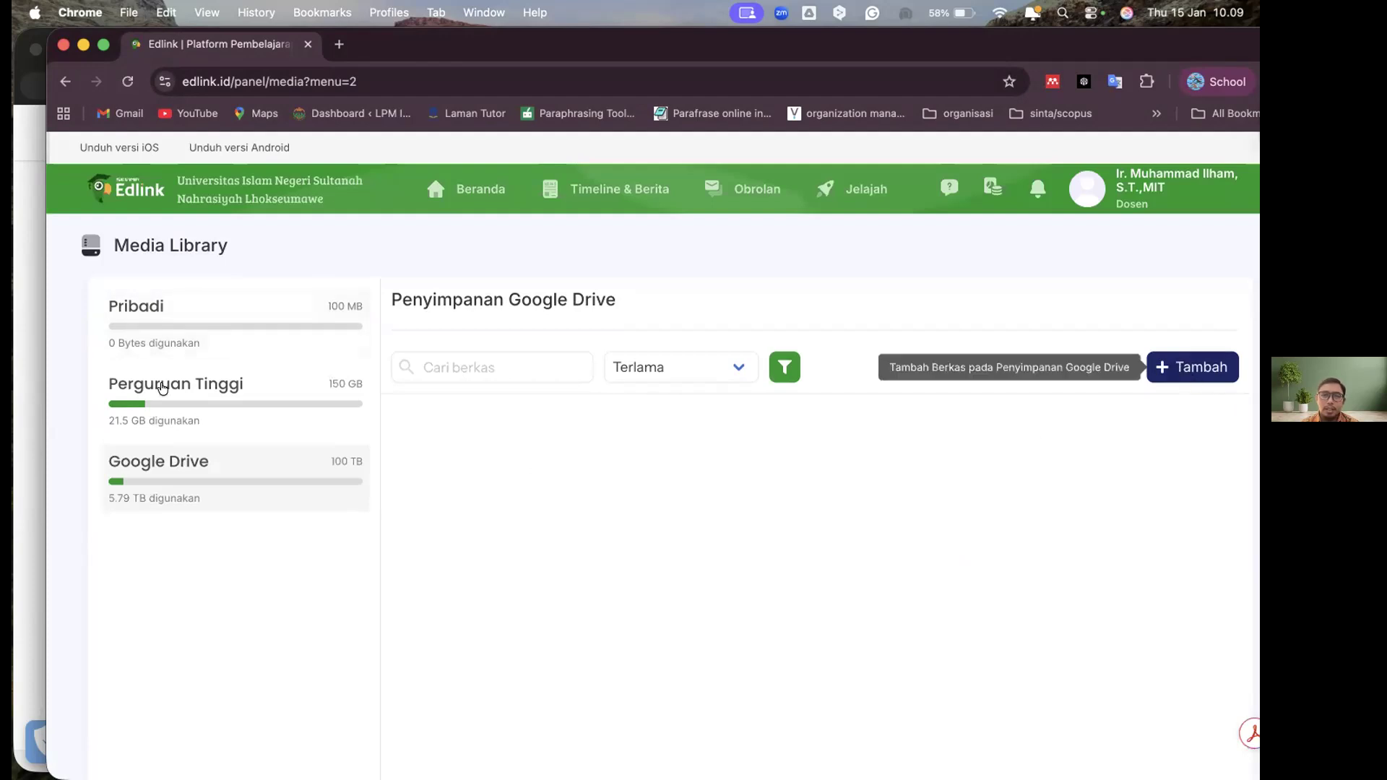
# Upload "Dampak Banjir - Viz.pdf" from the Downloads folder to the Perguruan Tinggi storage
pyautogui.click(238, 387)
pyautogui.click(1190, 375)
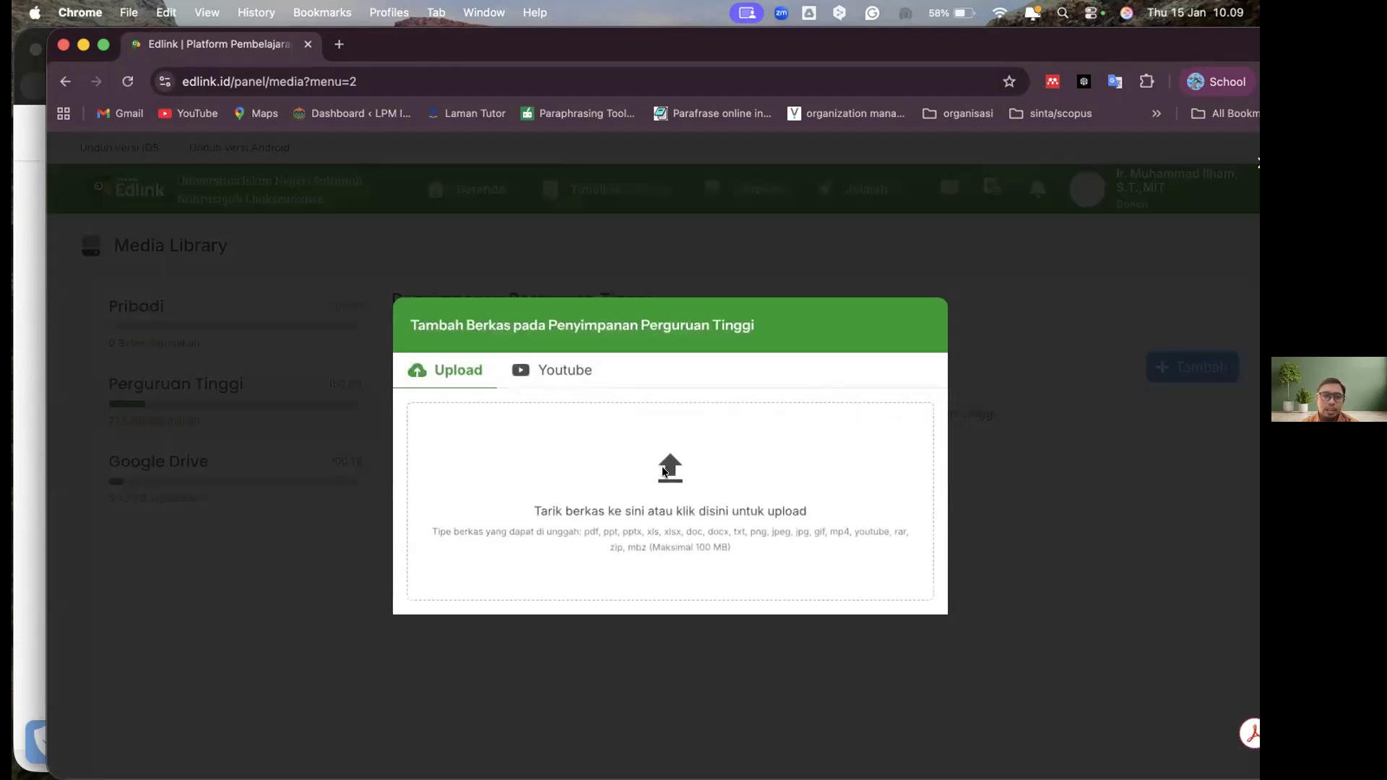
pyautogui.click(662, 466)
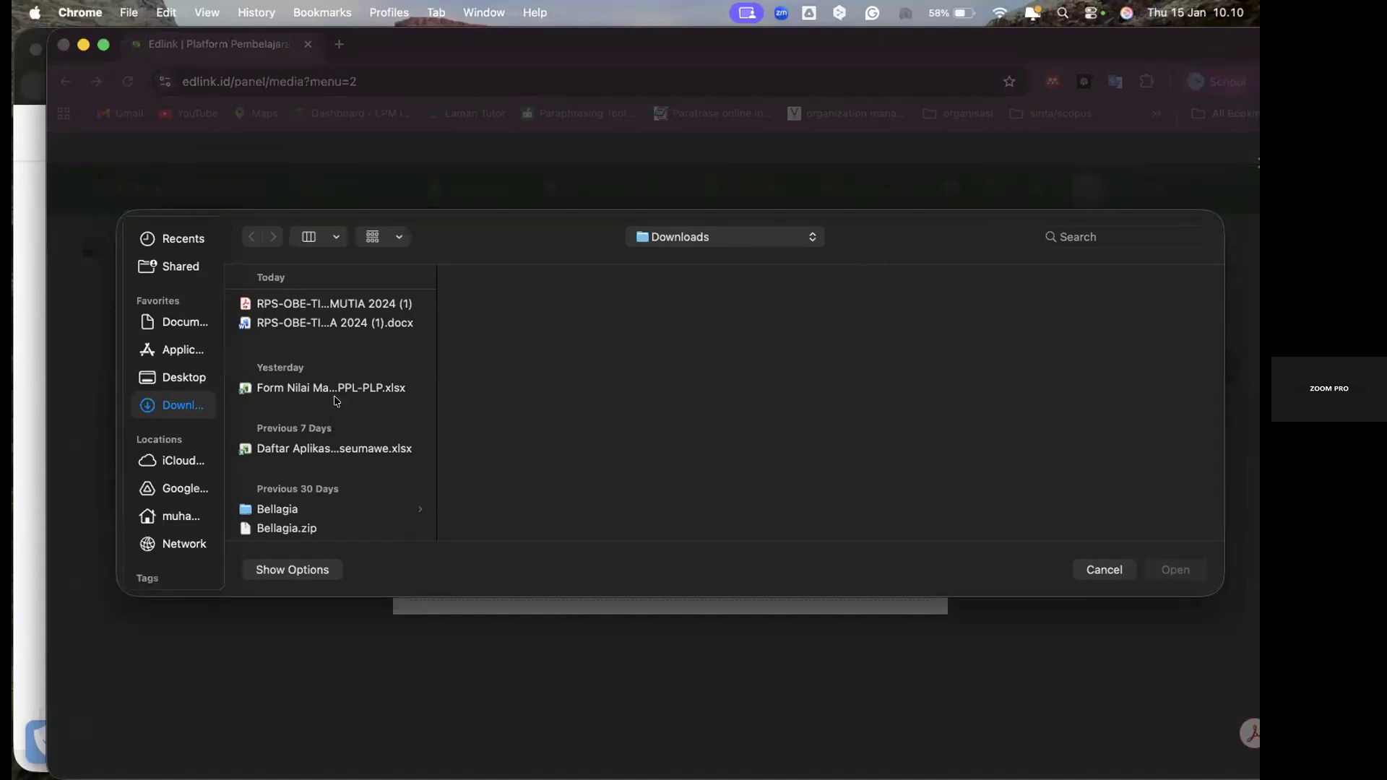
pyautogui.scroll(-3, 322, 475)
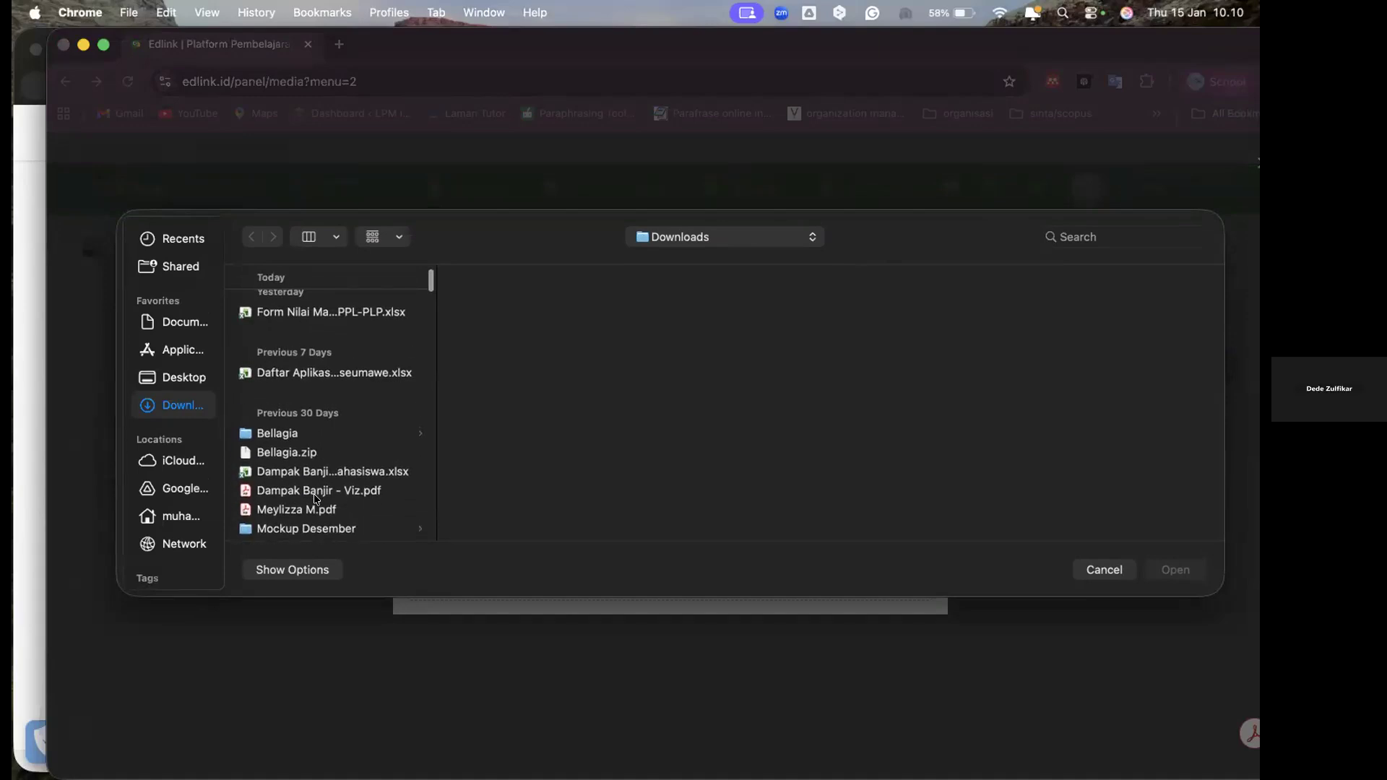
pyautogui.click(315, 494)
pyautogui.click(1174, 575)
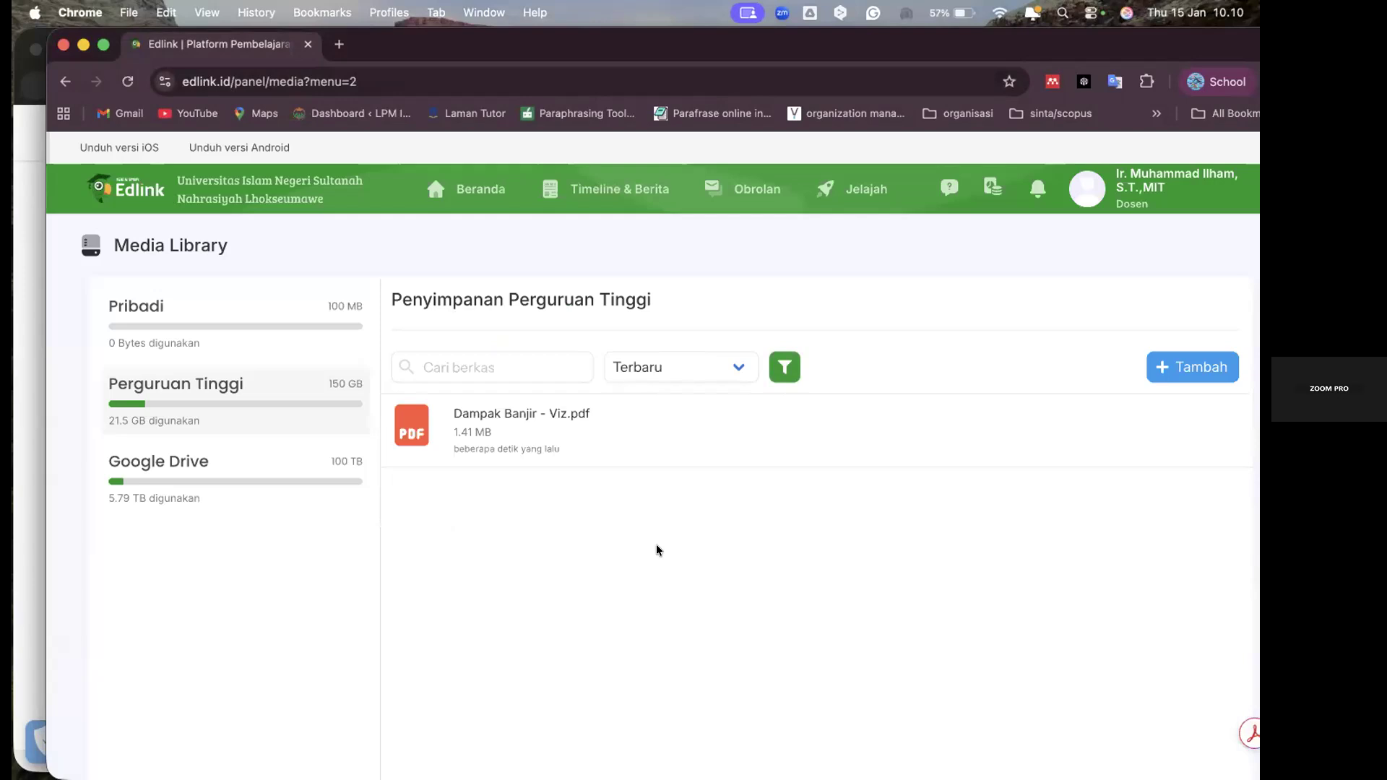
# Examine the folders and files listed in the Media Library's Google Drive storage
pyautogui.click(233, 464)
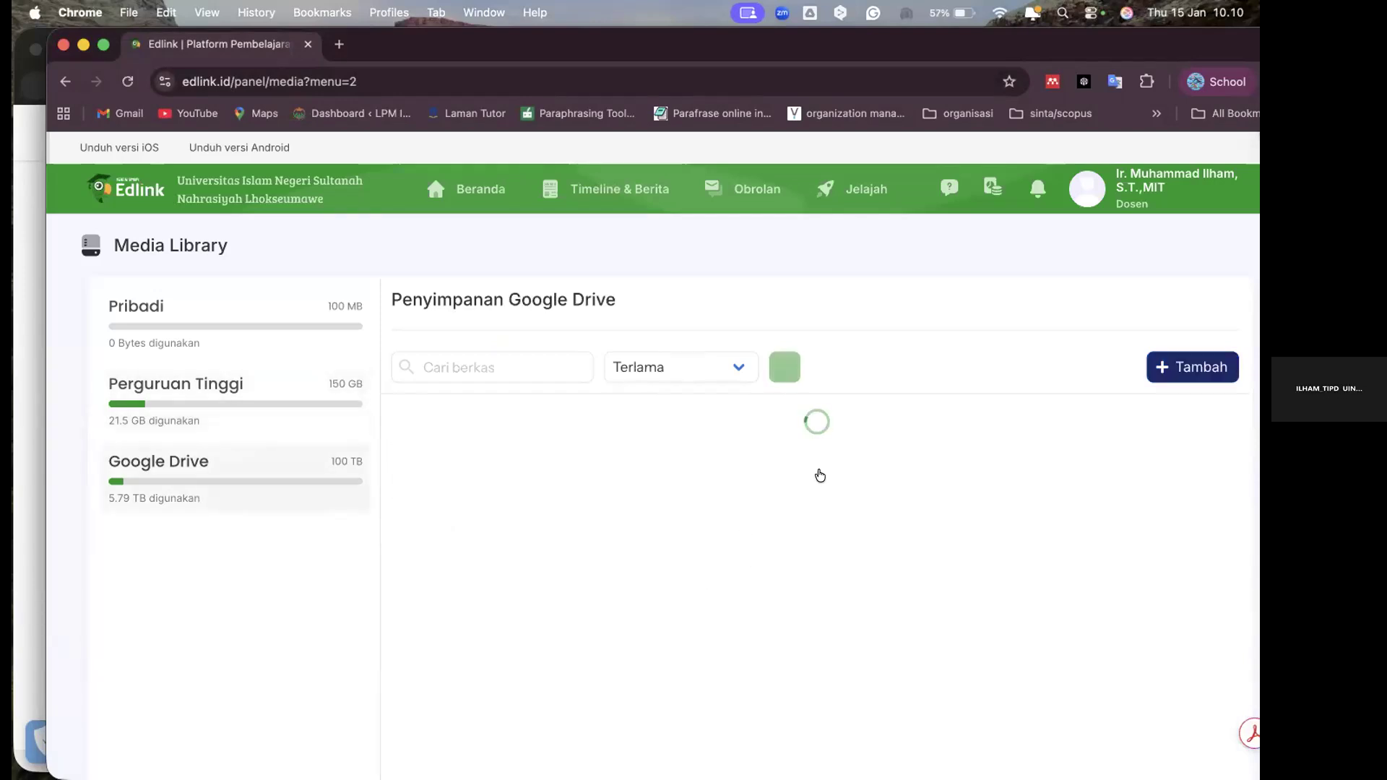
pyautogui.scroll(-3, 775, 538)
pyautogui.scroll(2, 776, 537)
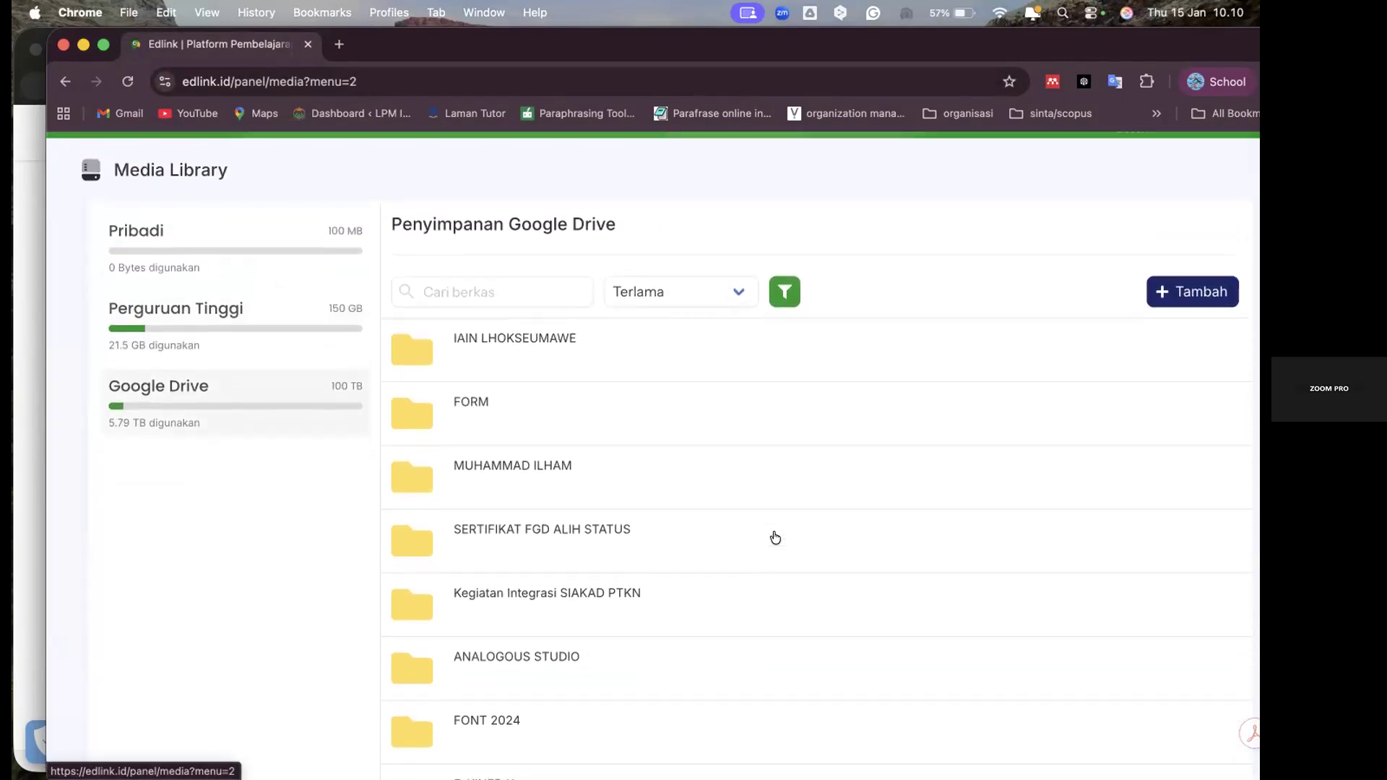
pyautogui.scroll(-6, 775, 537)
pyautogui.scroll(-10, 776, 538)
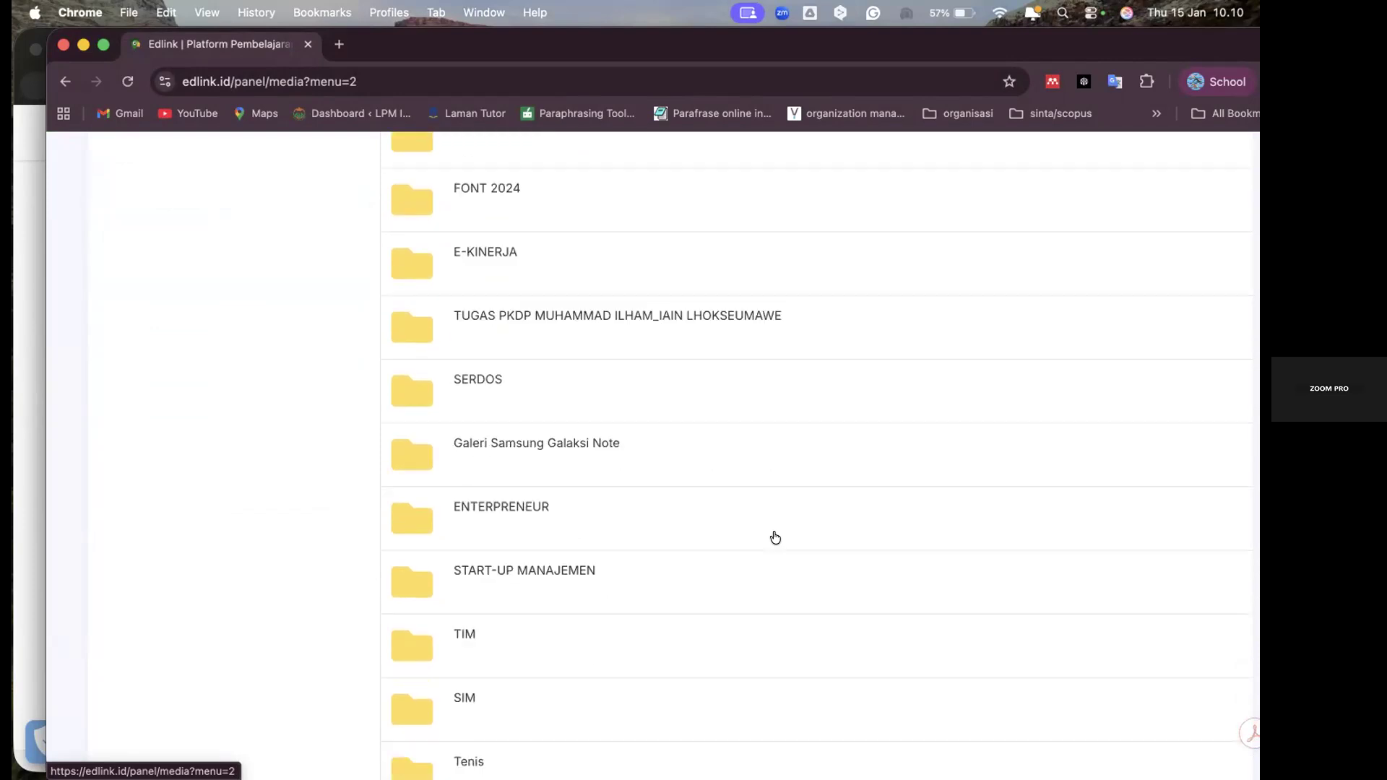
pyautogui.scroll(3, 776, 538)
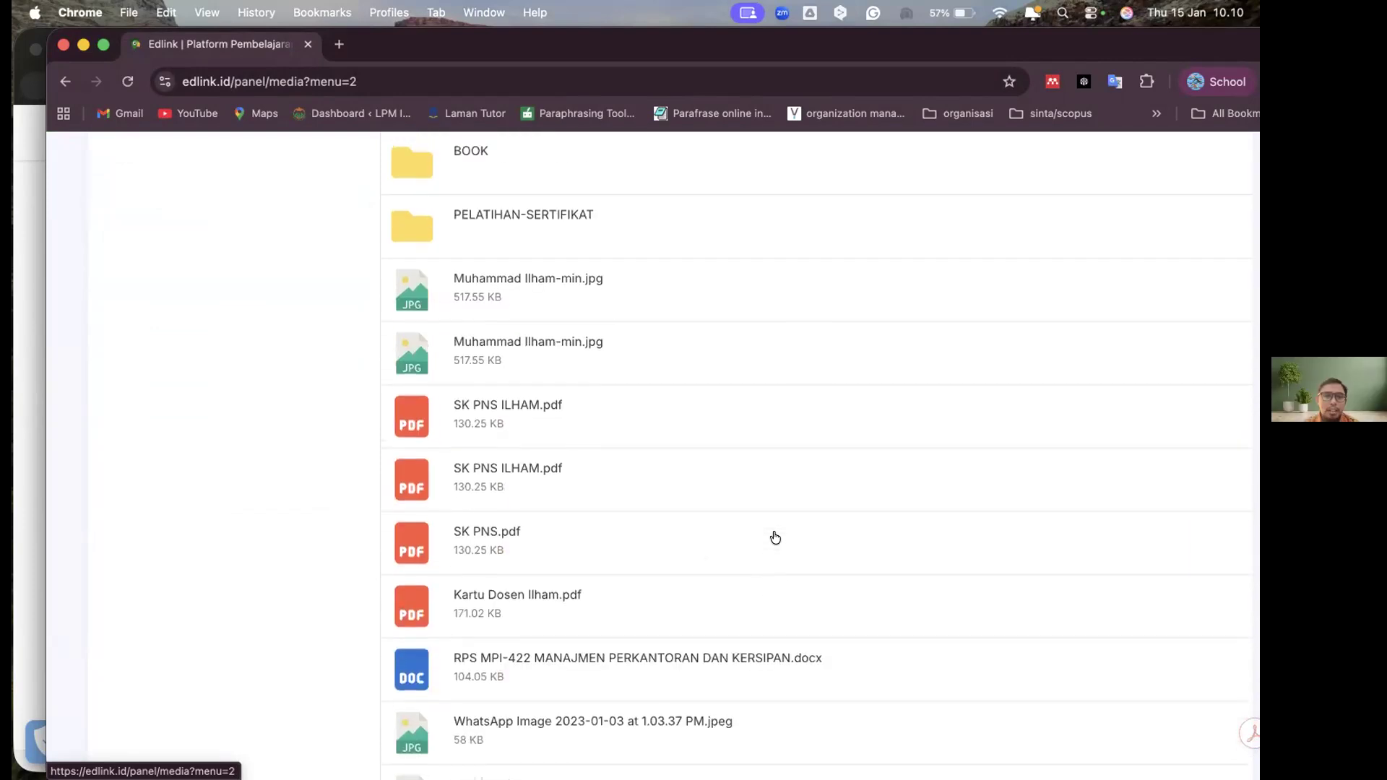
pyautogui.scroll(-1, 775, 538)
pyautogui.scroll(-10, 775, 537)
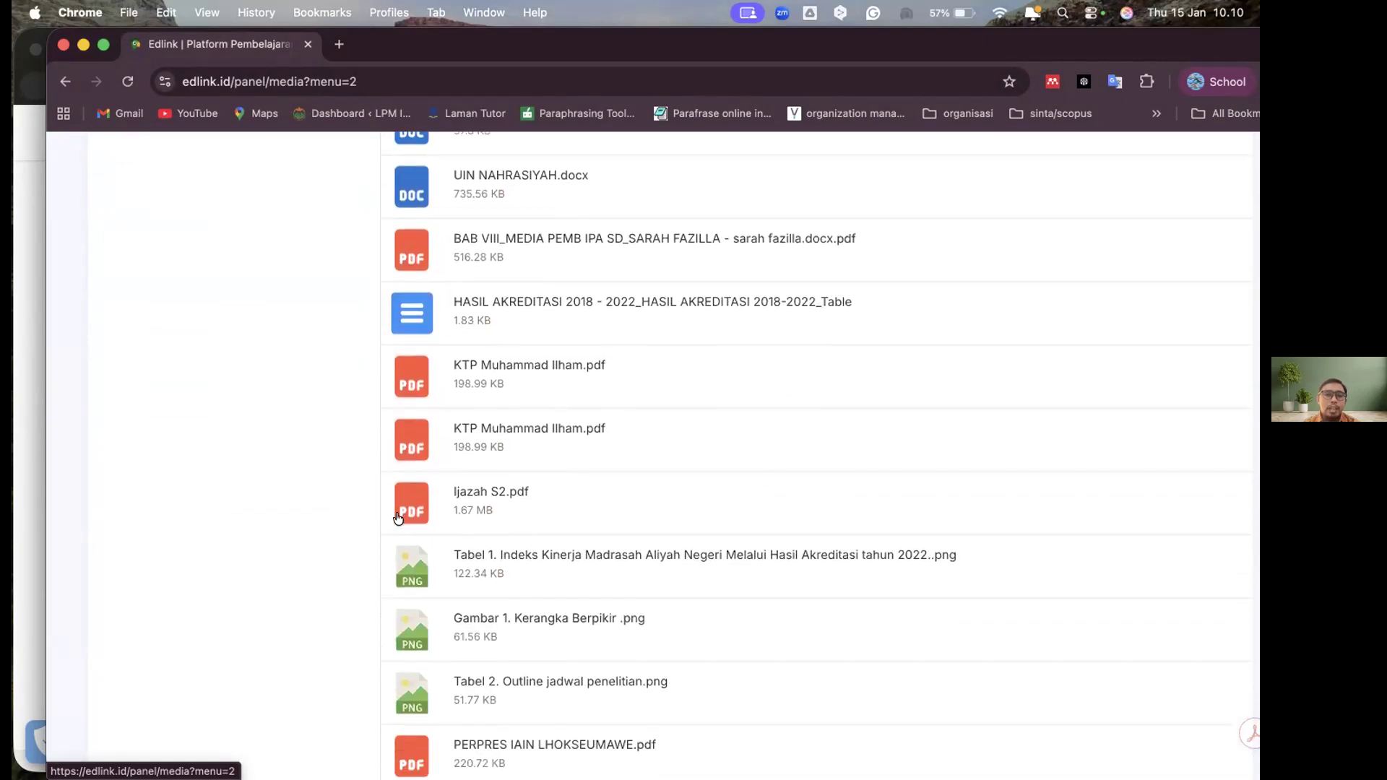
pyautogui.scroll(-5, 231, 399)
pyautogui.scroll(15, 231, 399)
# Show the management options for "Dampak Banjir - Viz.pdf" in the Perguruan Tinggi storage, then close them
pyautogui.click(231, 394)
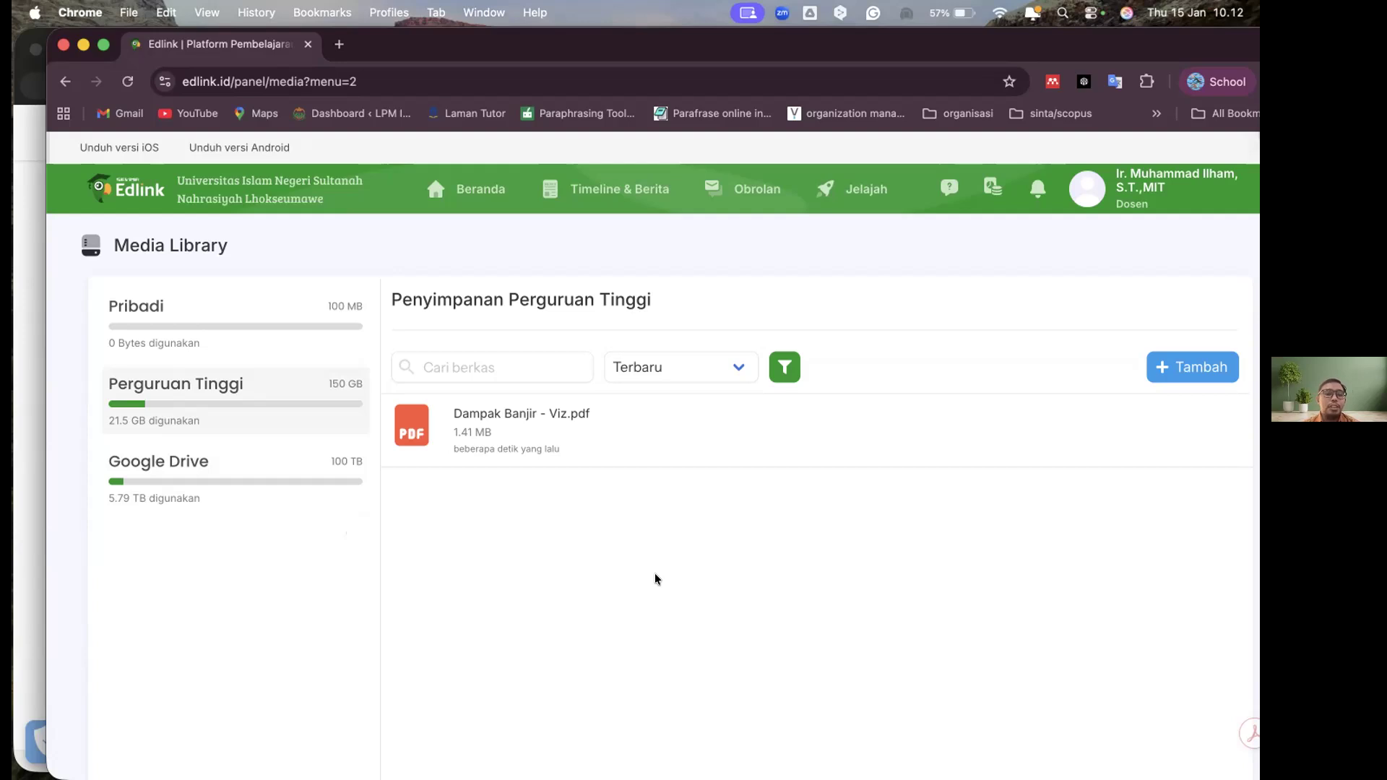
pyautogui.moveTo(705, 451)
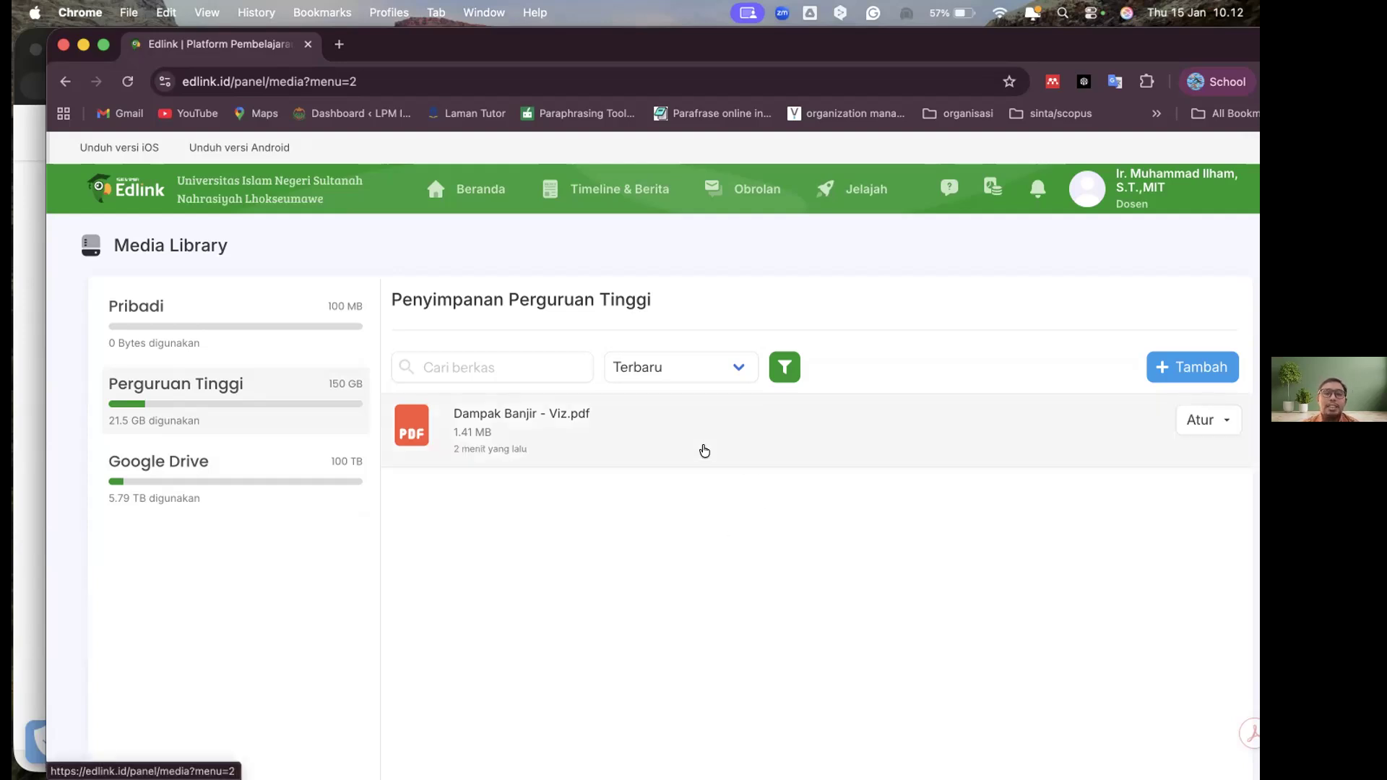
pyautogui.click(1210, 422)
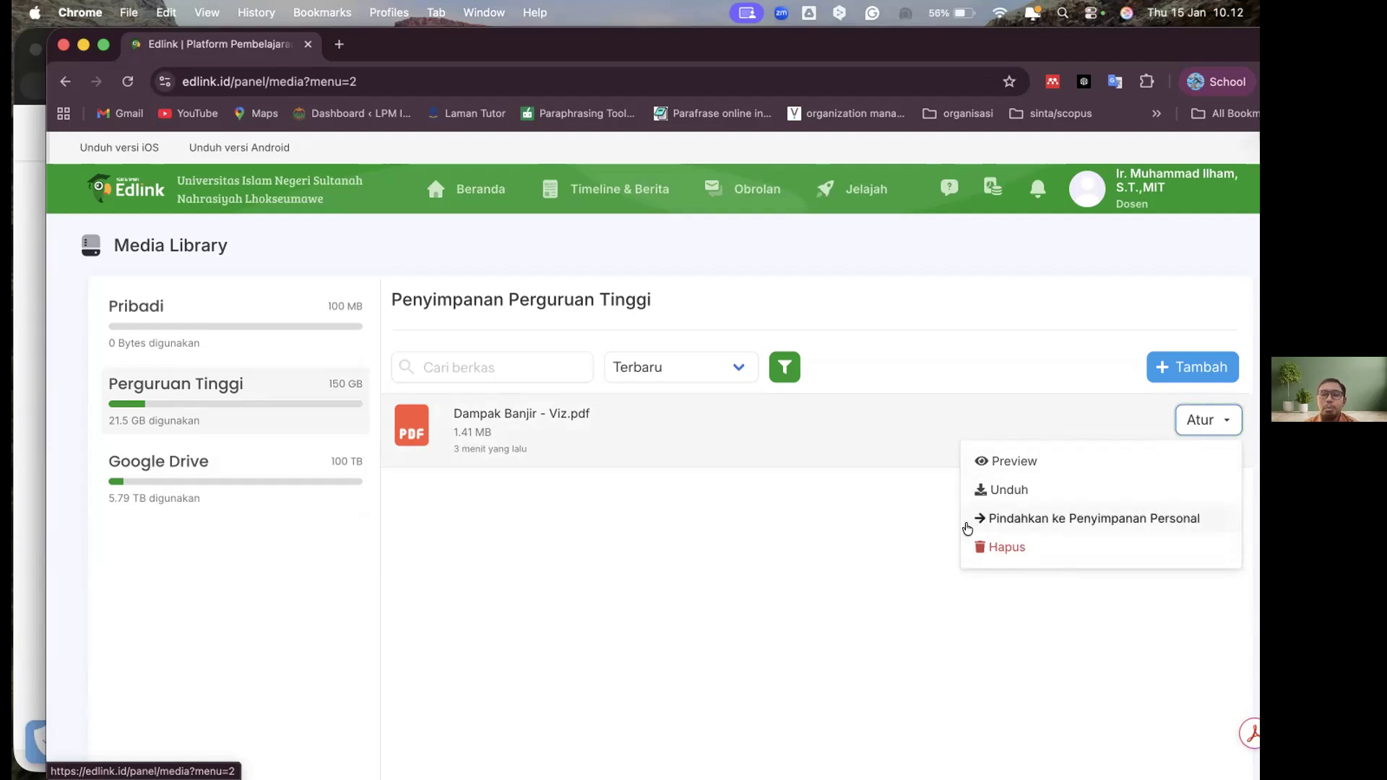
pyautogui.click(715, 524)
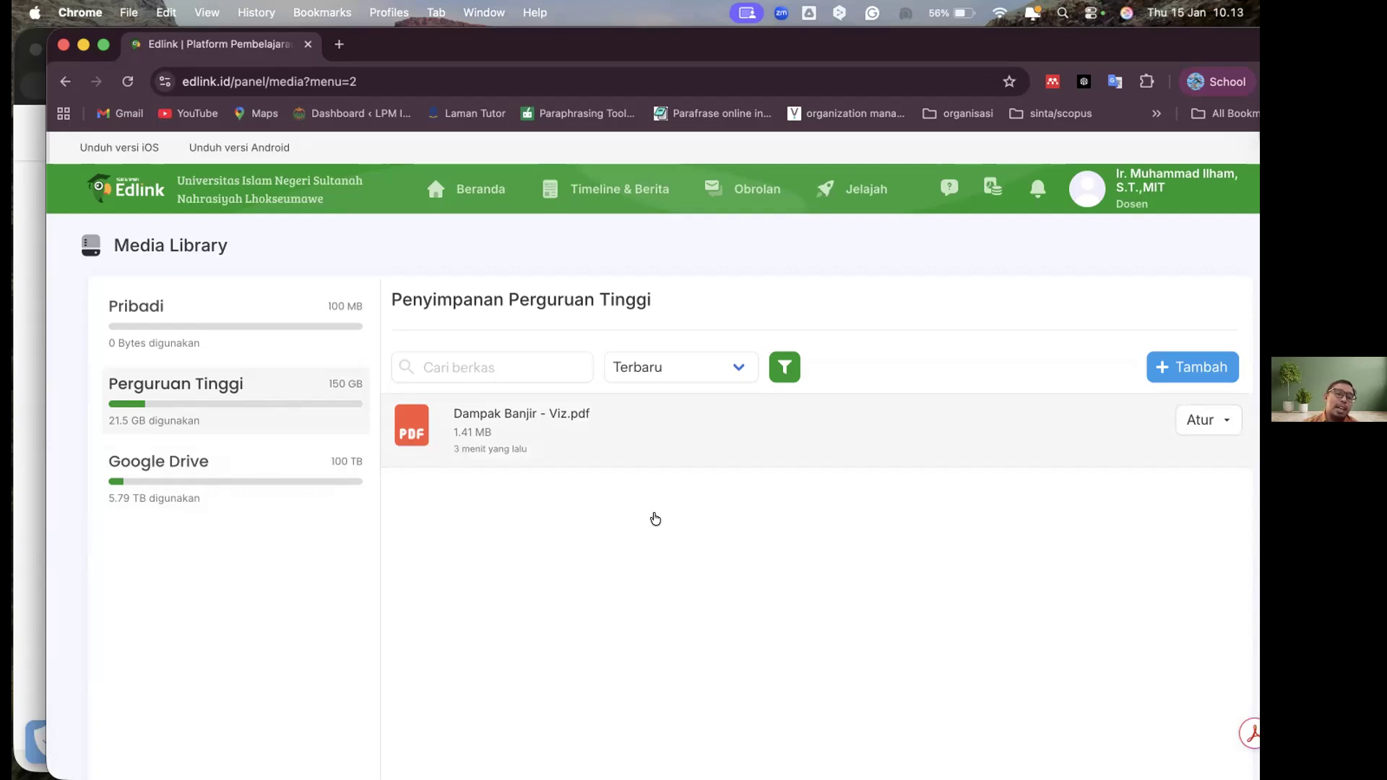
# Look through the Google Drive file list again and go back to the Perguruan Tinggi storage
pyautogui.scroll(-6, 657, 520)
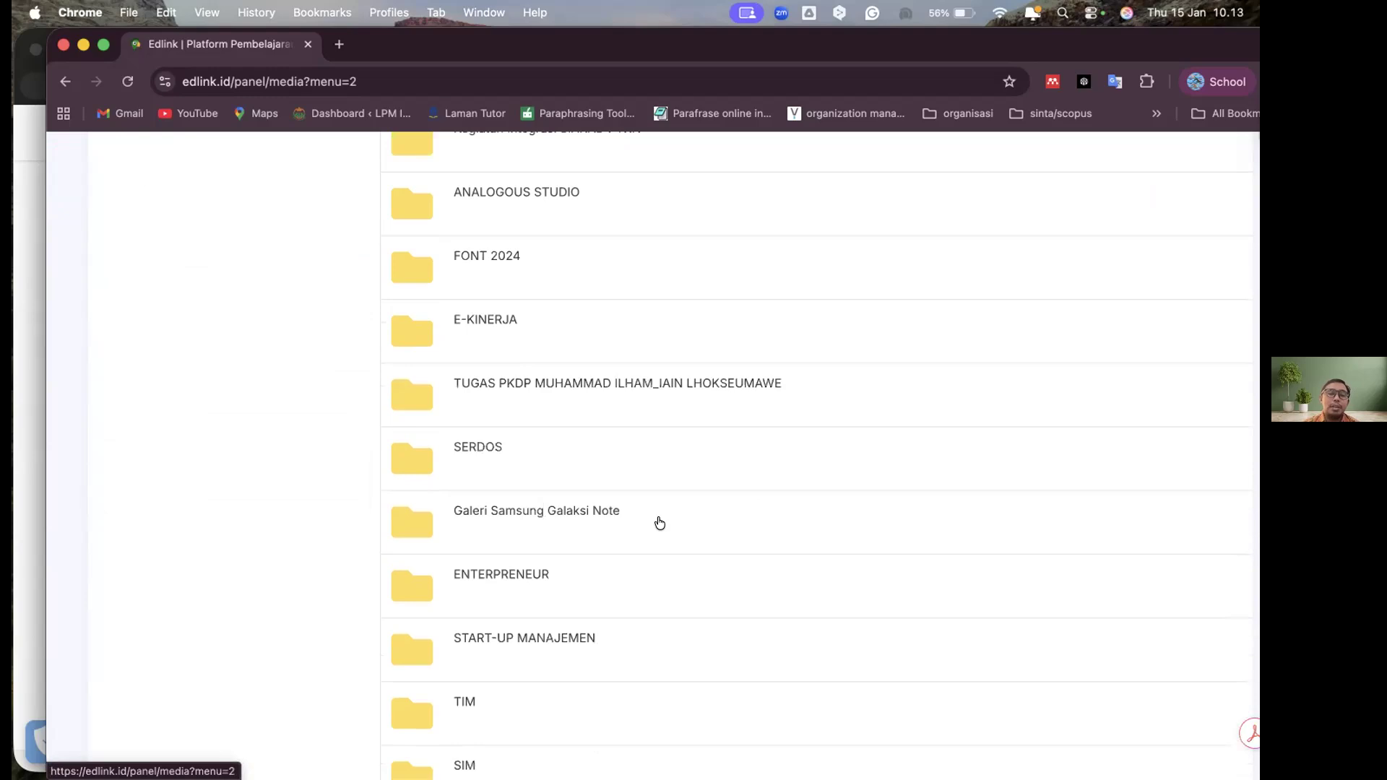
pyautogui.scroll(-8, 660, 522)
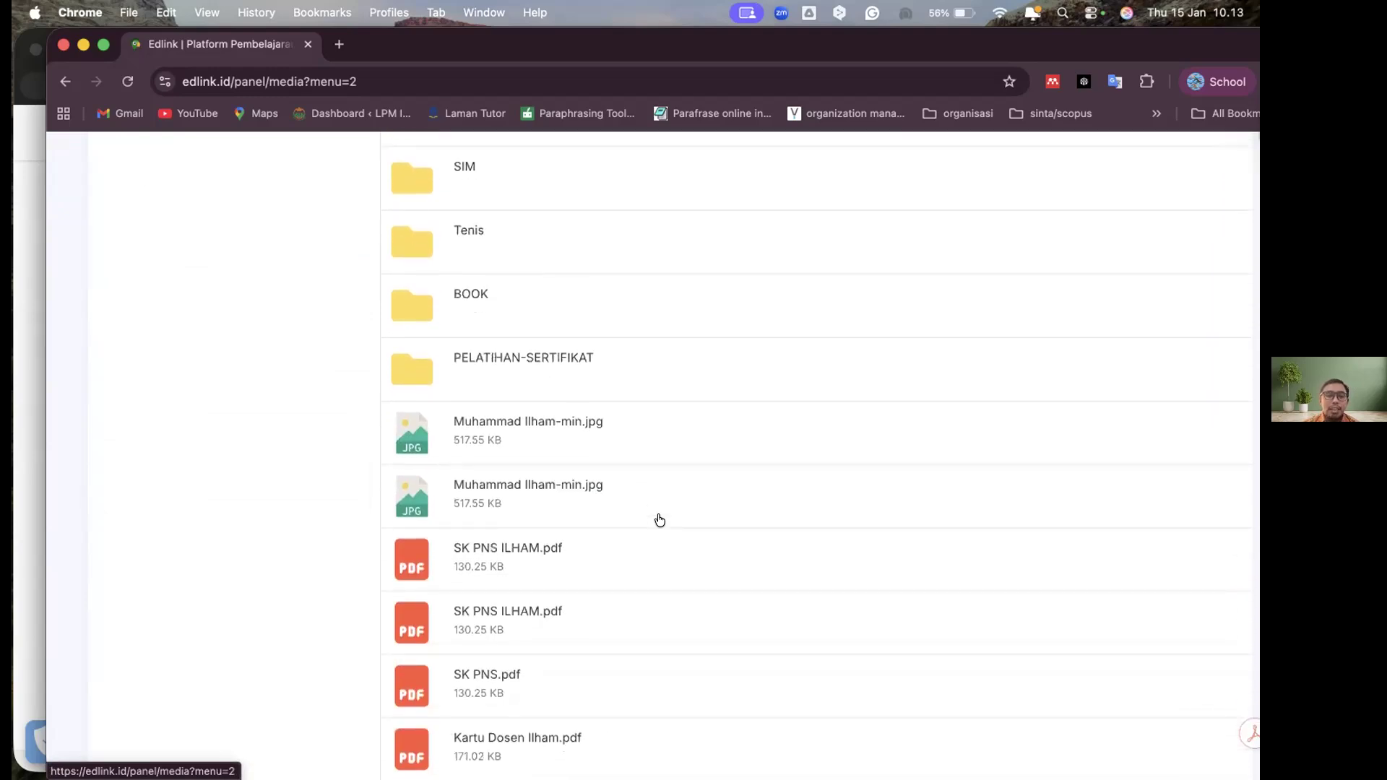
pyautogui.scroll(-7, 660, 520)
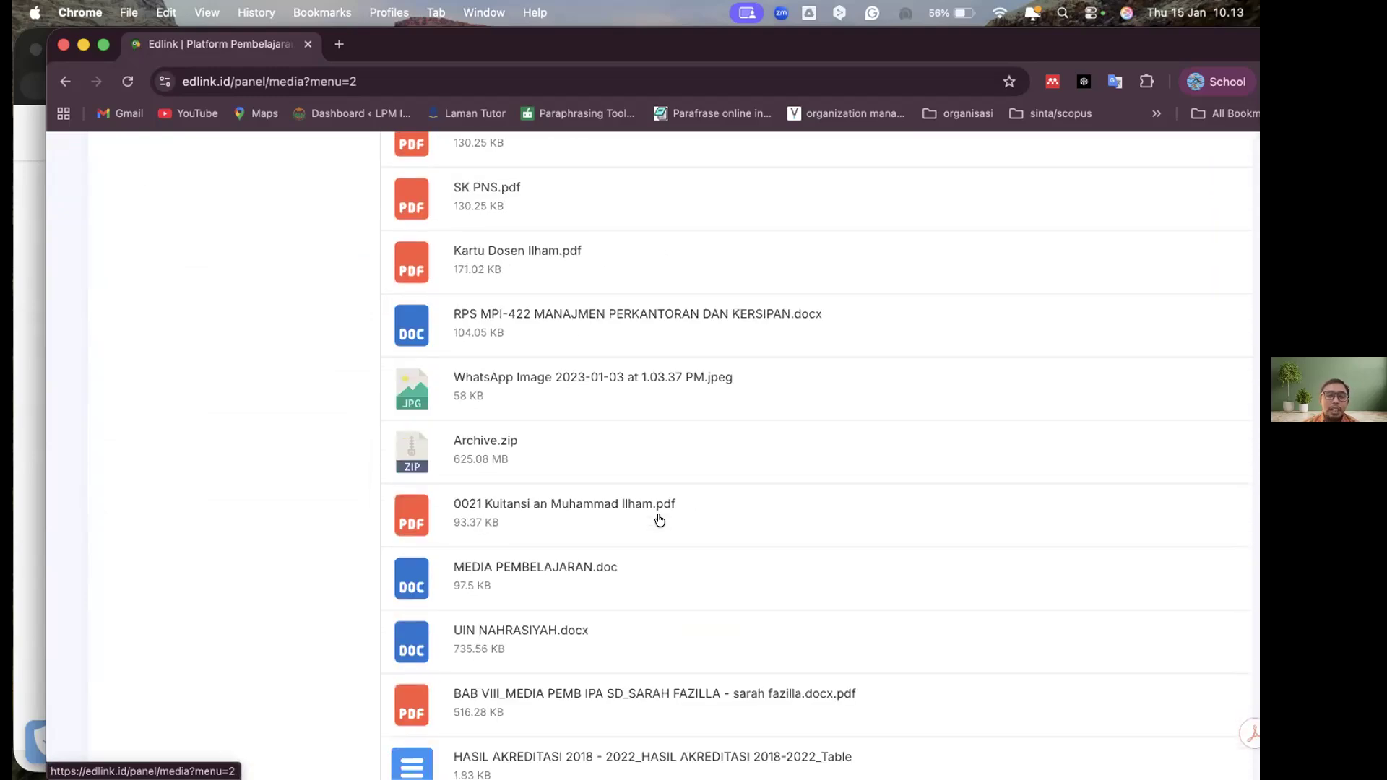
pyautogui.scroll(-6, 659, 520)
pyautogui.scroll(-11, 660, 520)
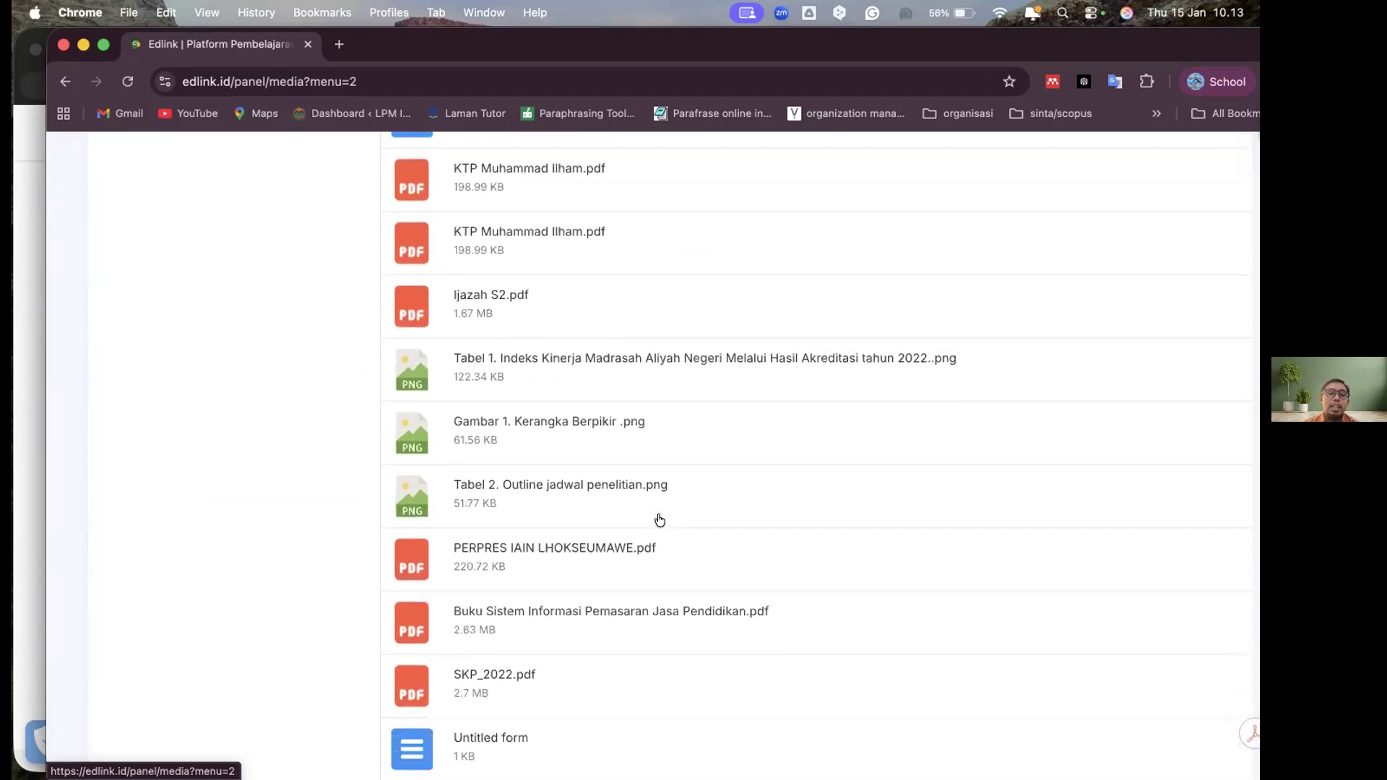
pyautogui.scroll(20, 235, 397)
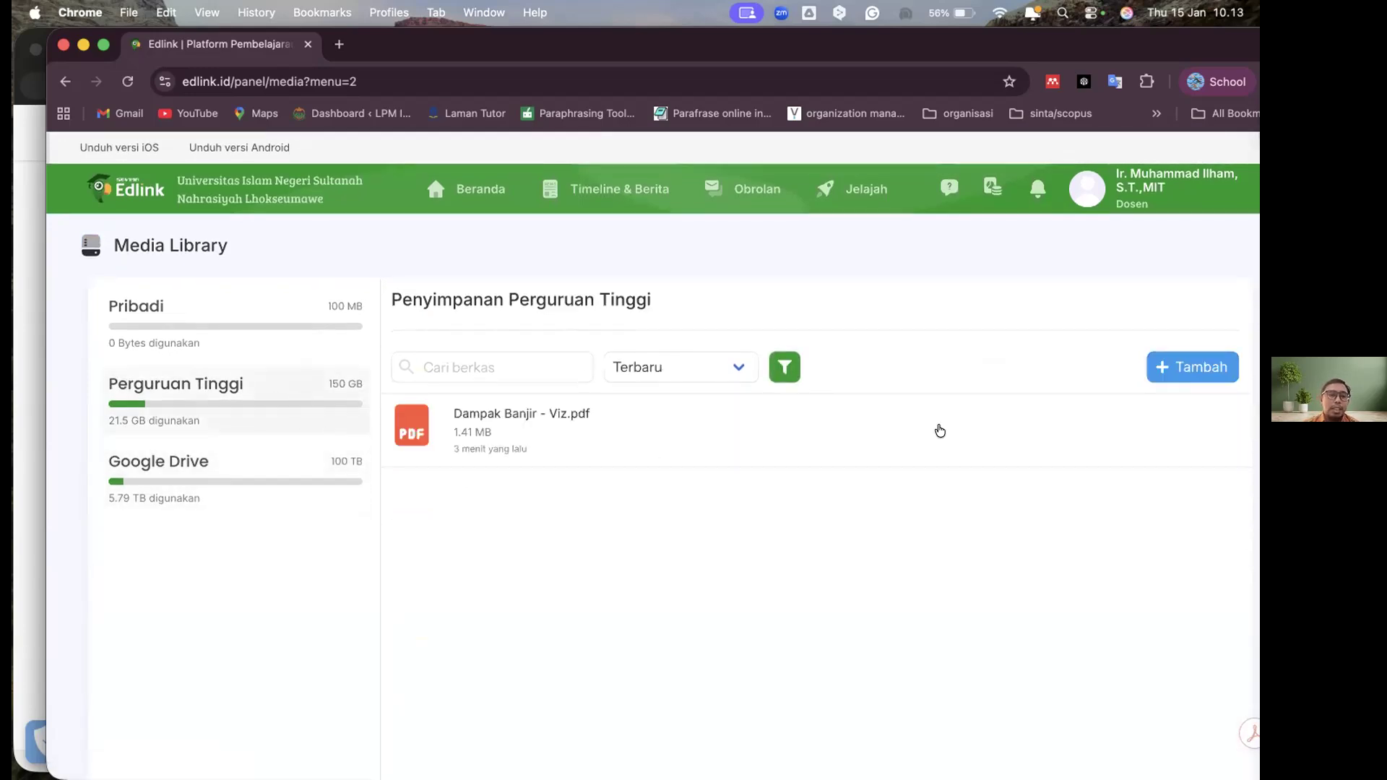
# Return from the Media Library to the Beranda page with the Kelas Akademik list
pyautogui.scroll(-2, 626, 316)
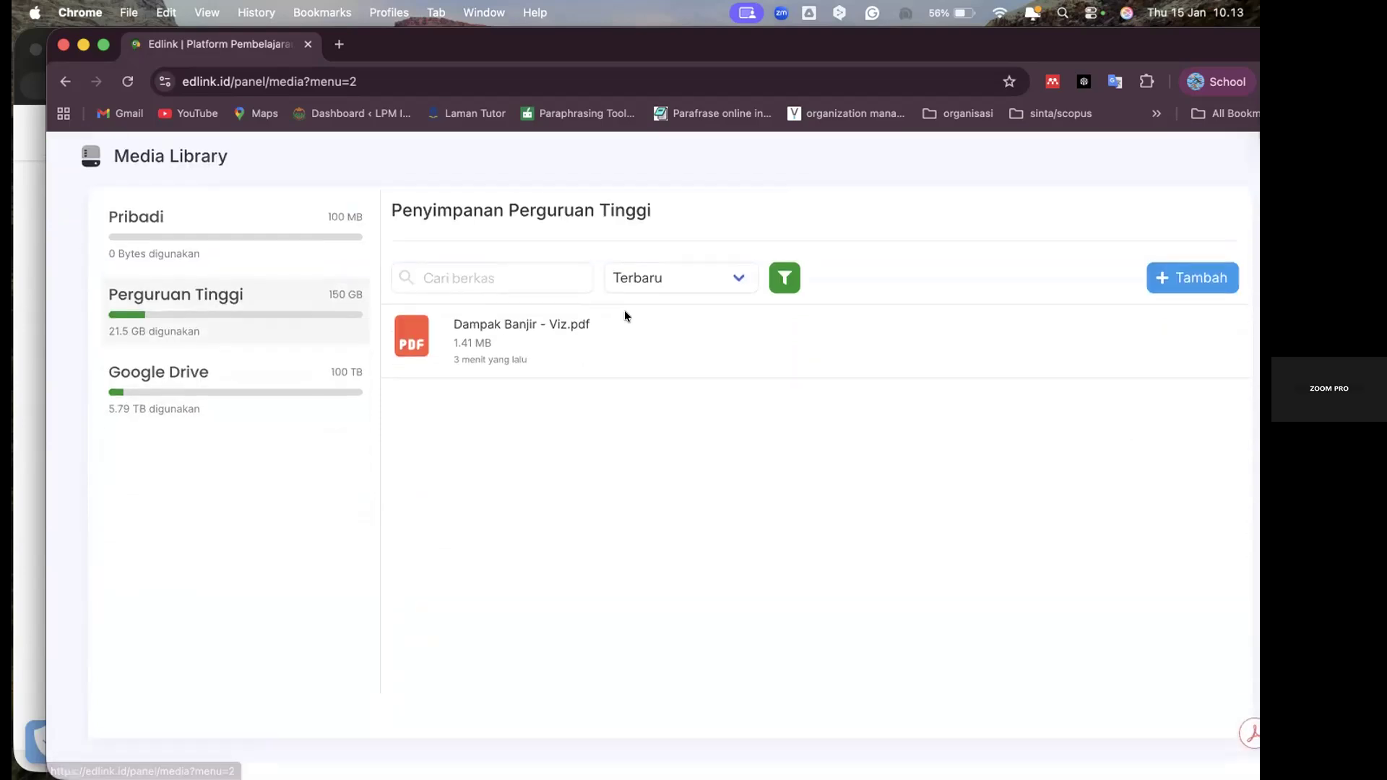
pyautogui.scroll(2, 460, 210)
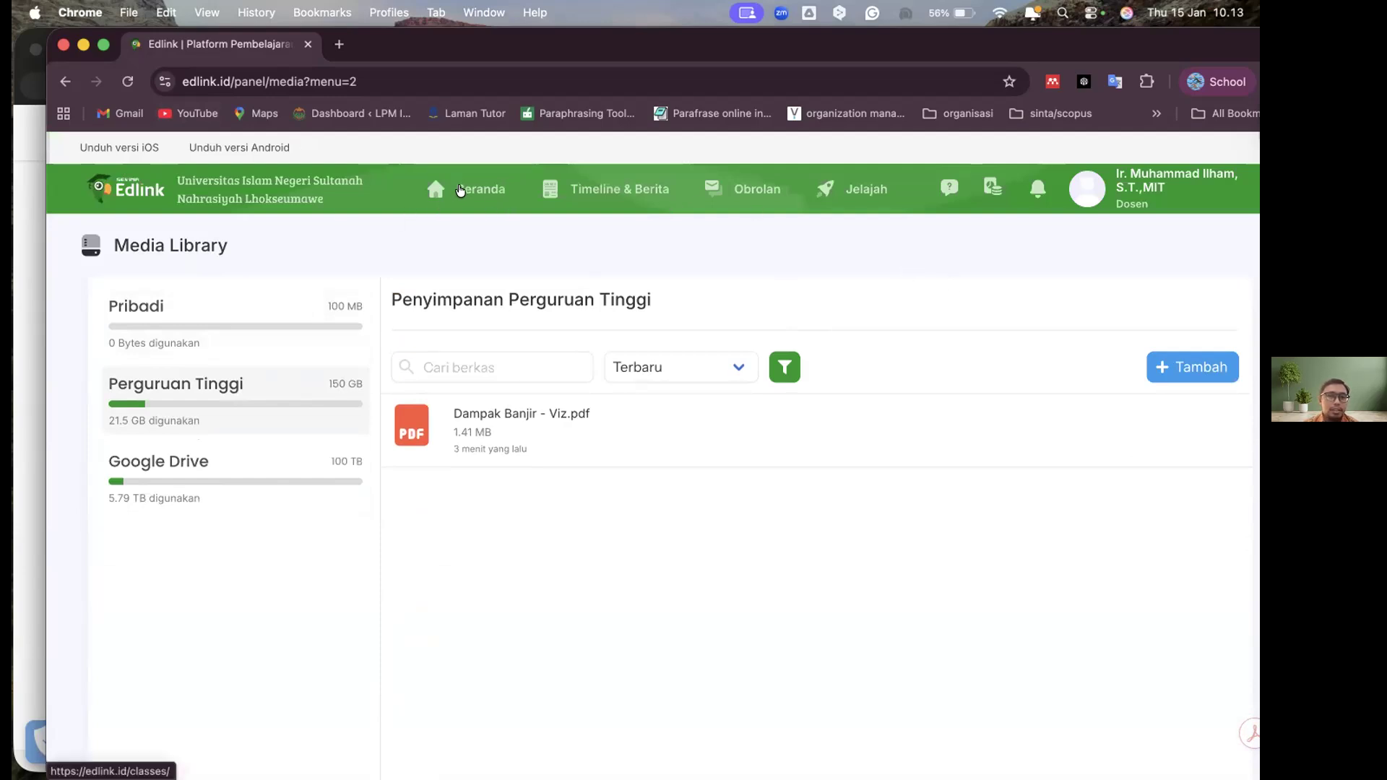
pyautogui.click(460, 191)
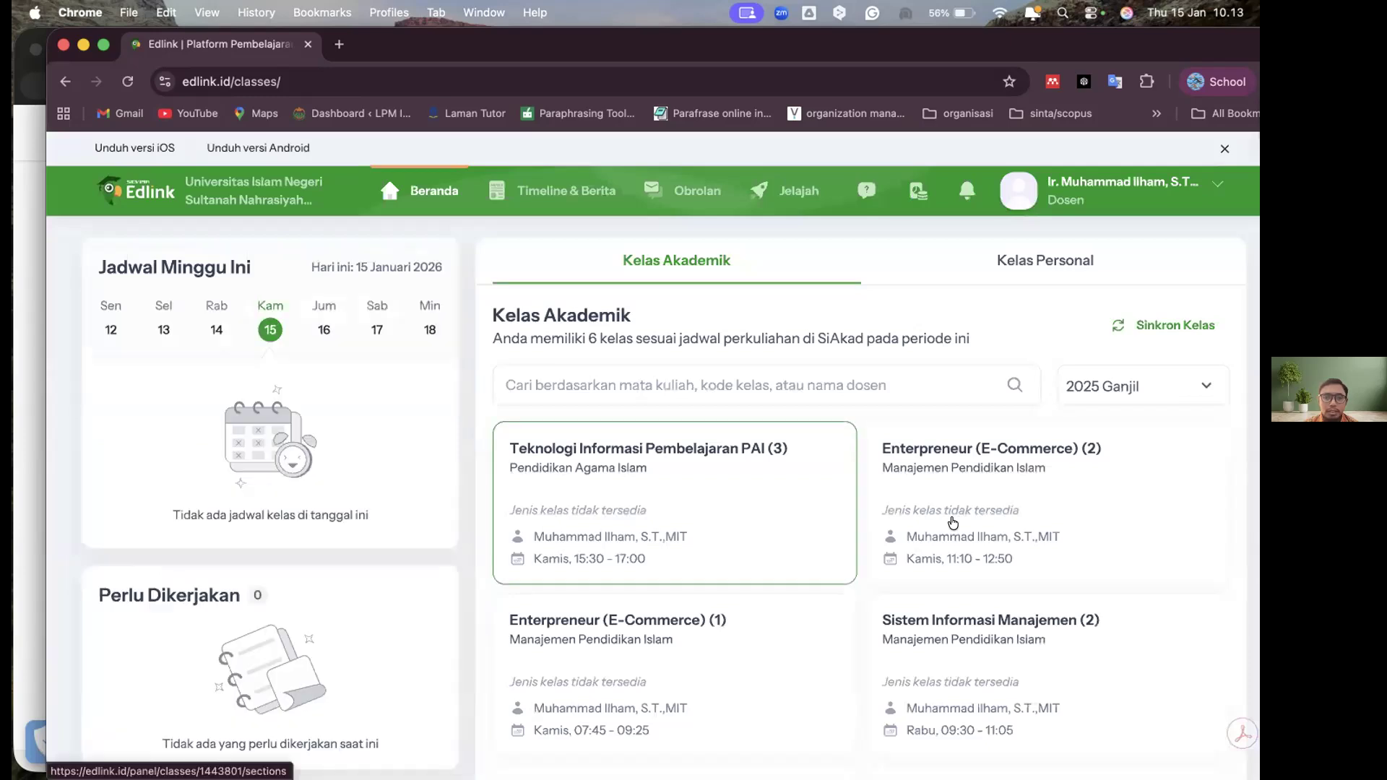
# Open the Enterpreneur (E-Commerce) (2) class and view its Diskusi page with the content-sharing options
pyautogui.click(900, 497)
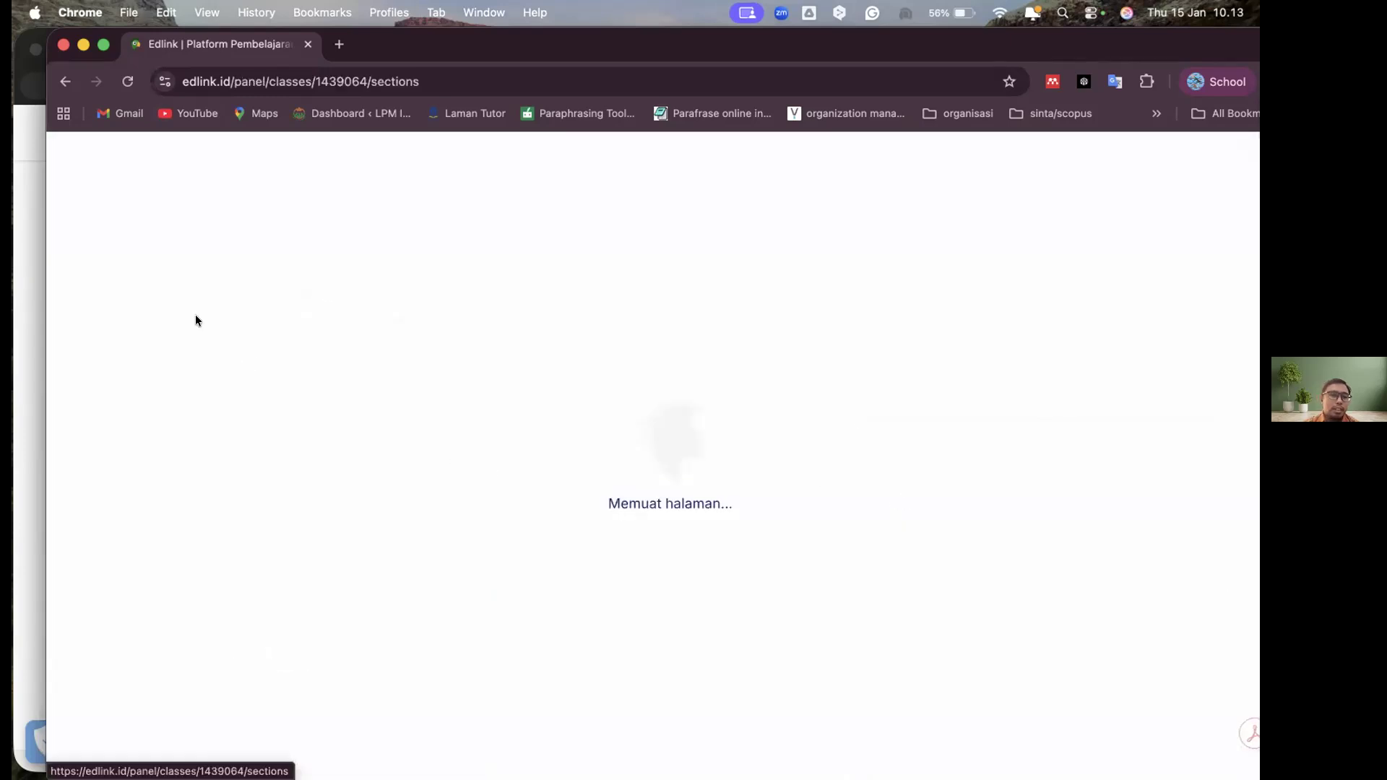
pyautogui.scroll(-4, 226, 471)
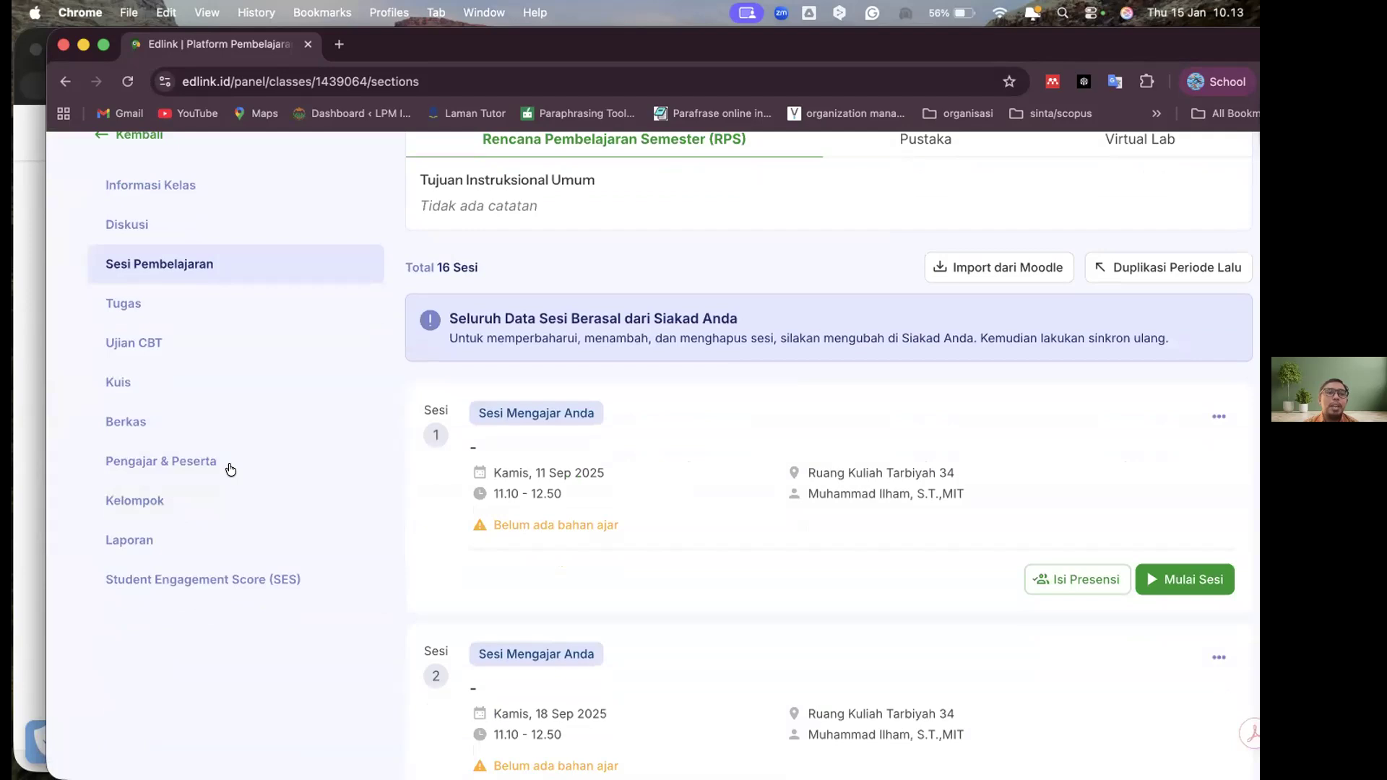
pyautogui.scroll(1, 228, 461)
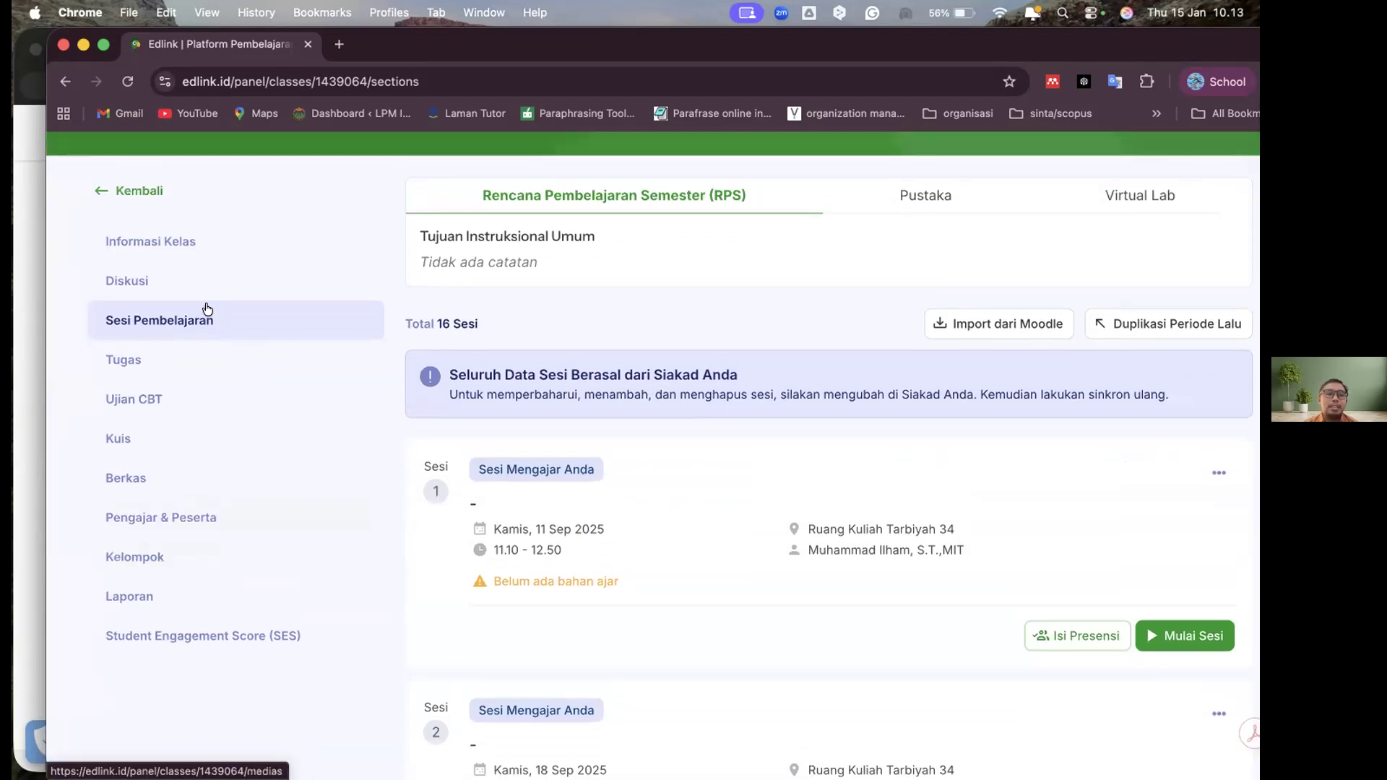
pyautogui.click(130, 284)
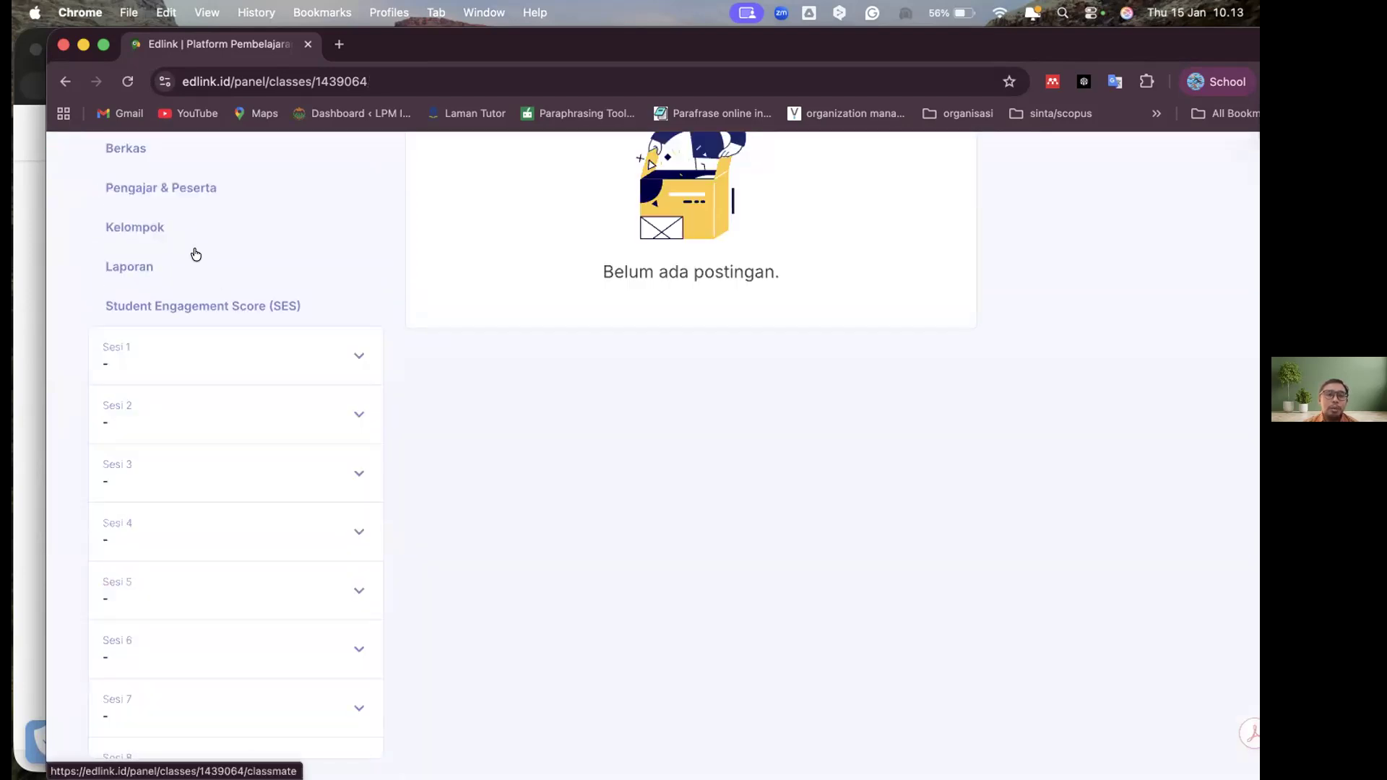
pyautogui.scroll(5, 195, 257)
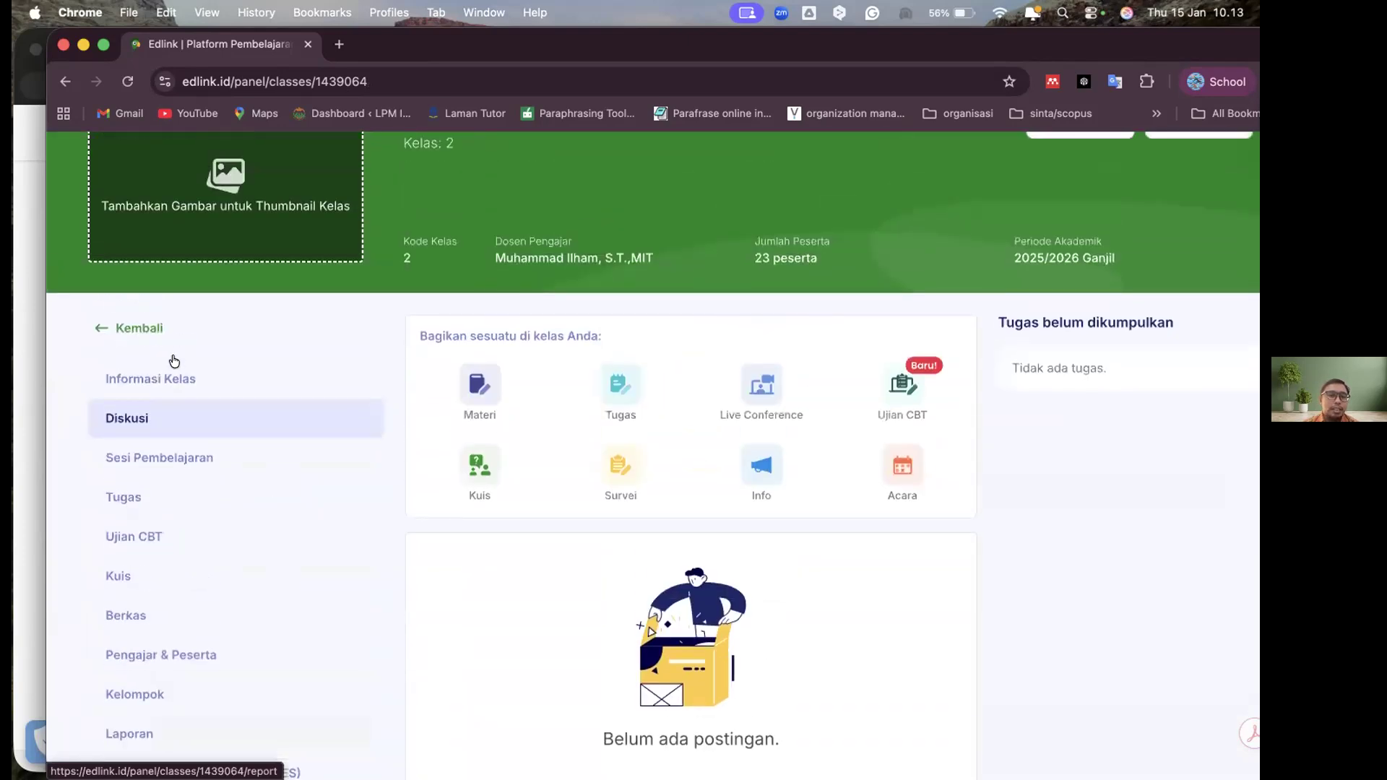
# Show the class's Sesi Pembelajaran page and look over the session list
pyautogui.click(166, 447)
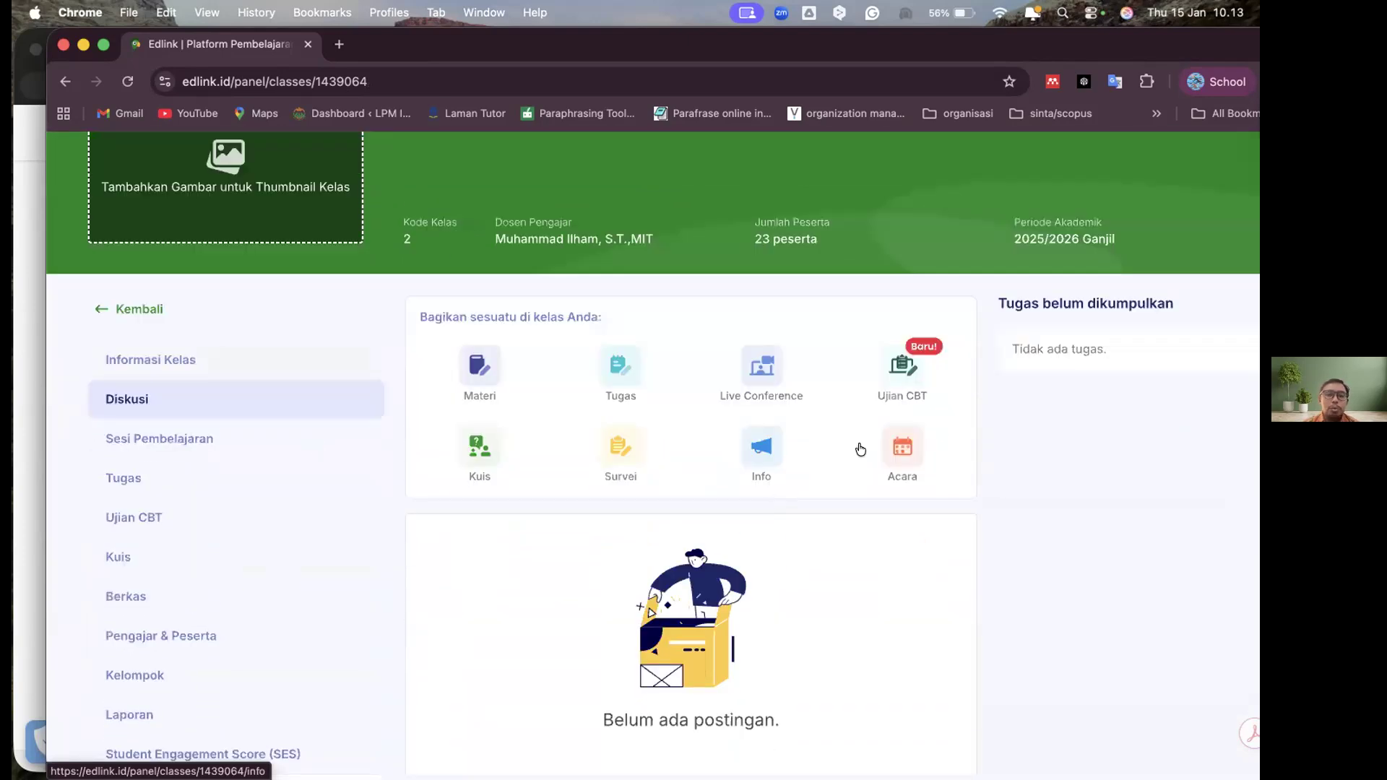
pyautogui.scroll(3, 879, 435)
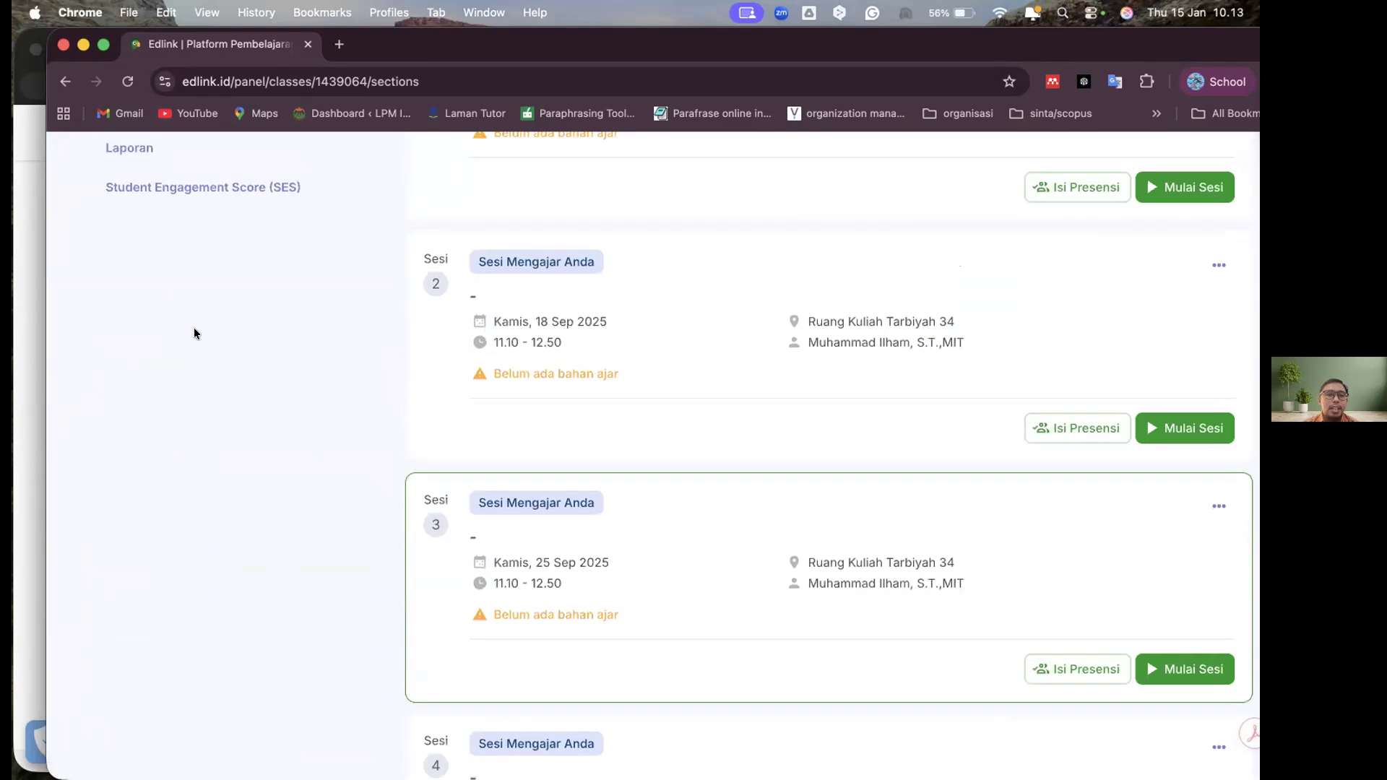
pyautogui.scroll(6, 168, 463)
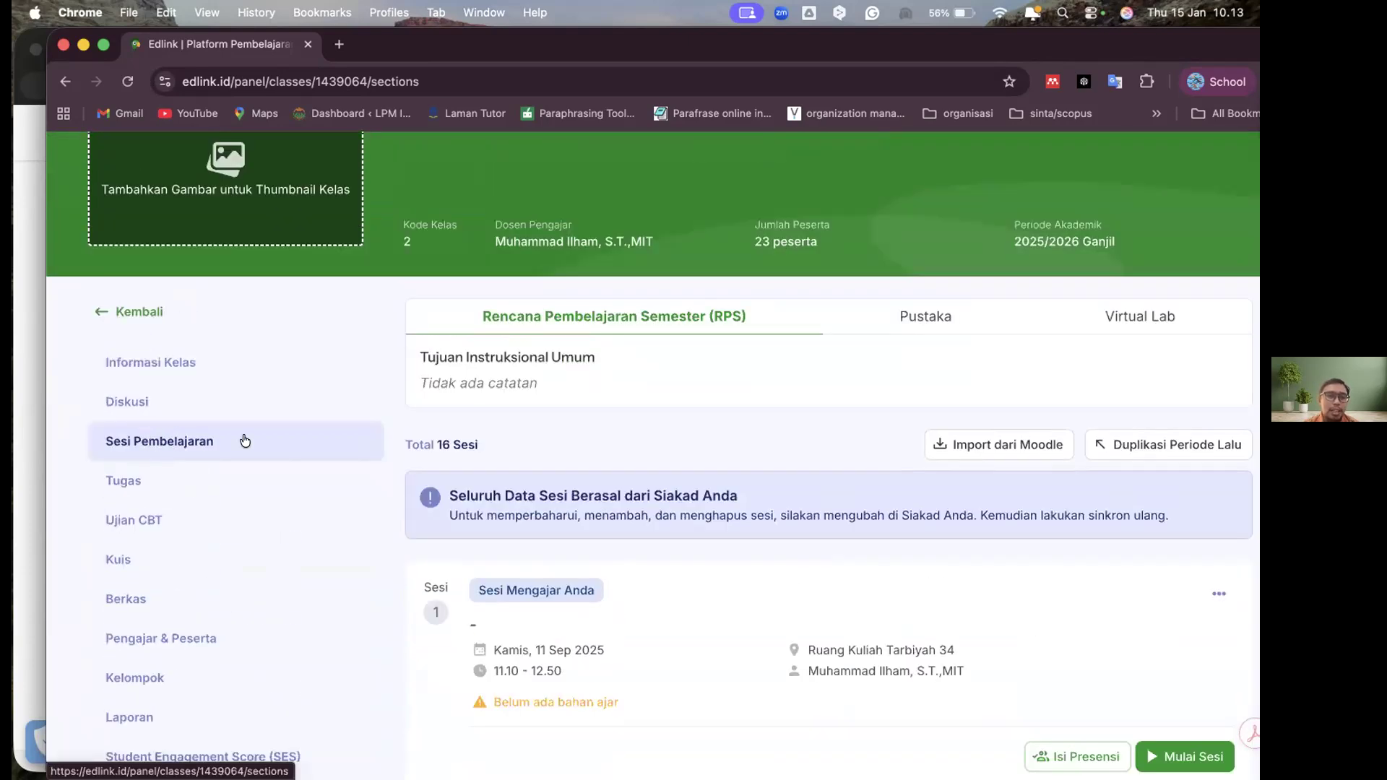
pyautogui.scroll(3, 602, 436)
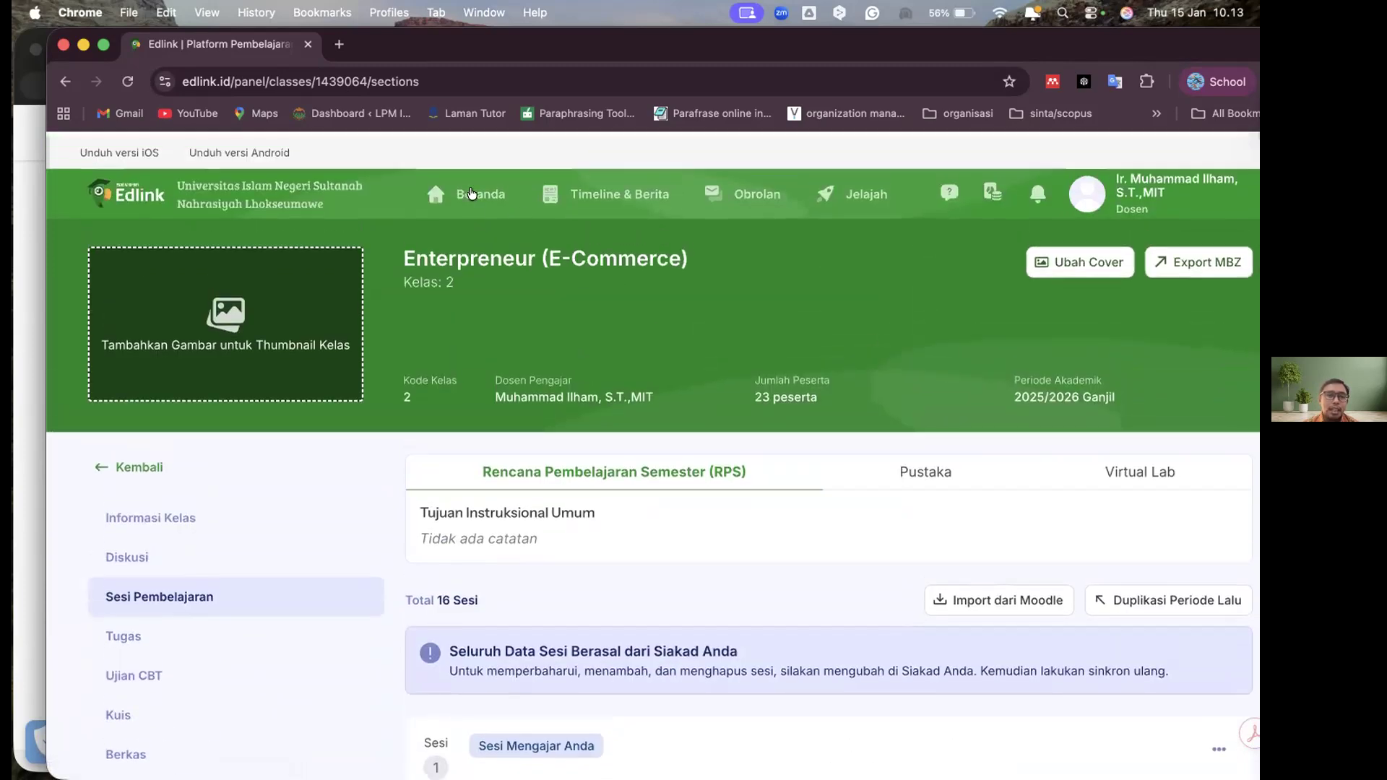
# Go back to Beranda and reopen the Enterpreneur (E-Commerce) (2) class on its learning sessions
pyautogui.click(471, 192)
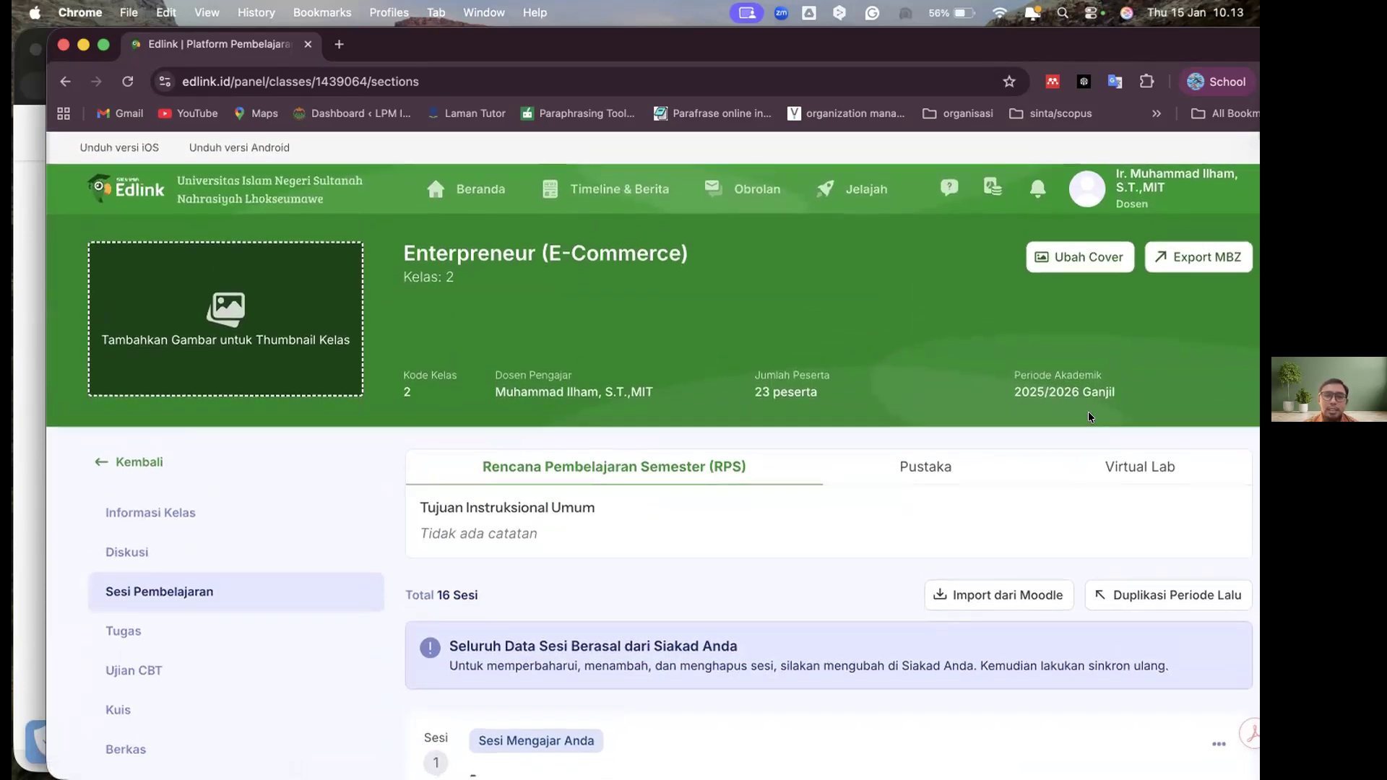
pyautogui.click(1174, 405)
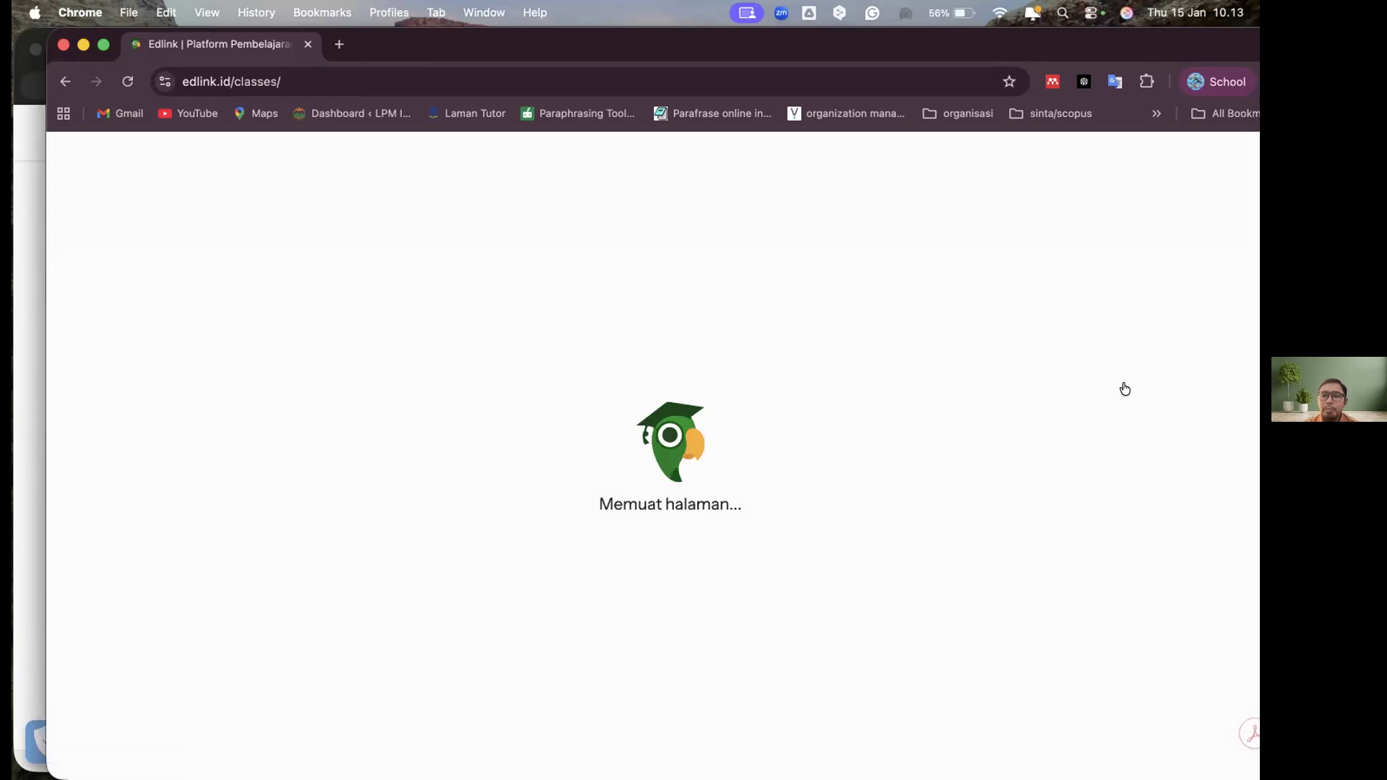
pyautogui.click(1125, 387)
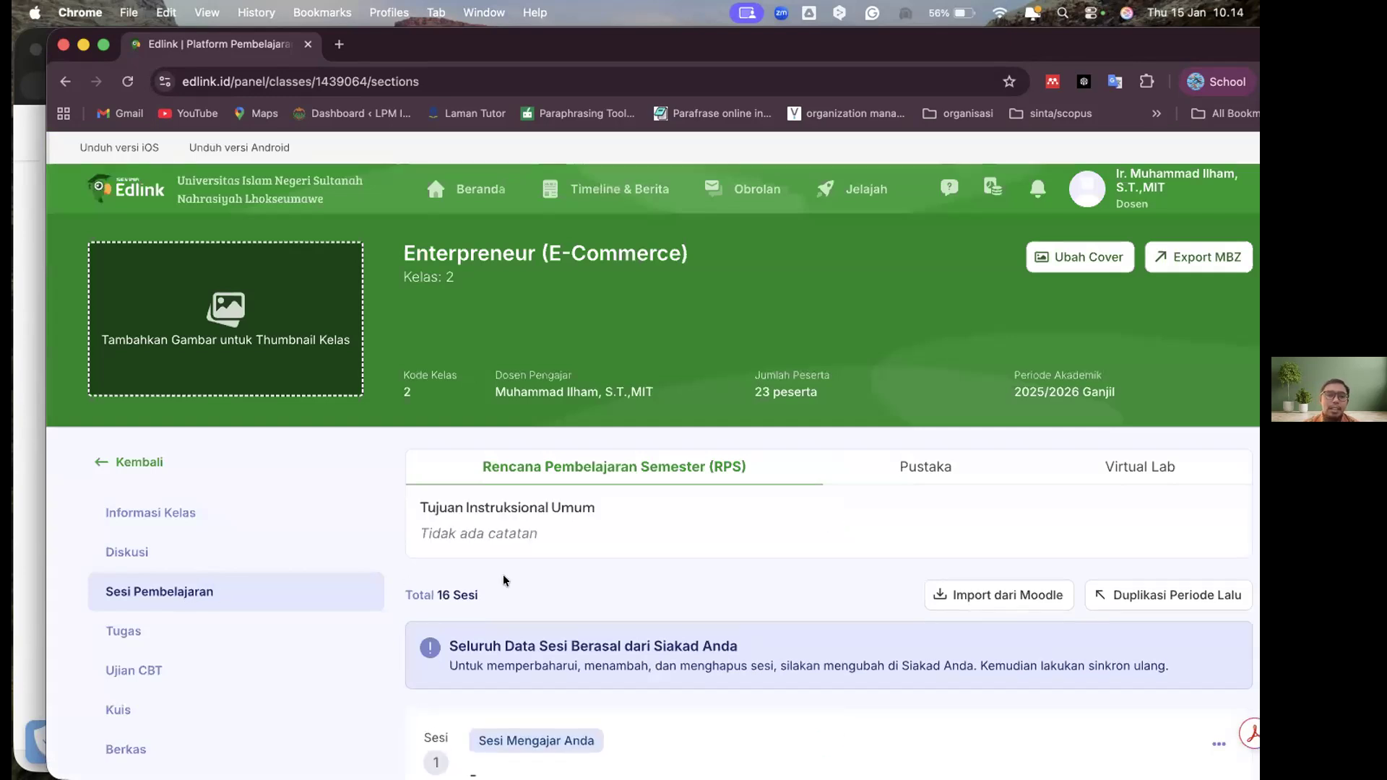
# Start teaching session 1, dated Kamis, 11 Sep 2025, and confirm starting the lecture
pyautogui.scroll(-1, 1043, 491)
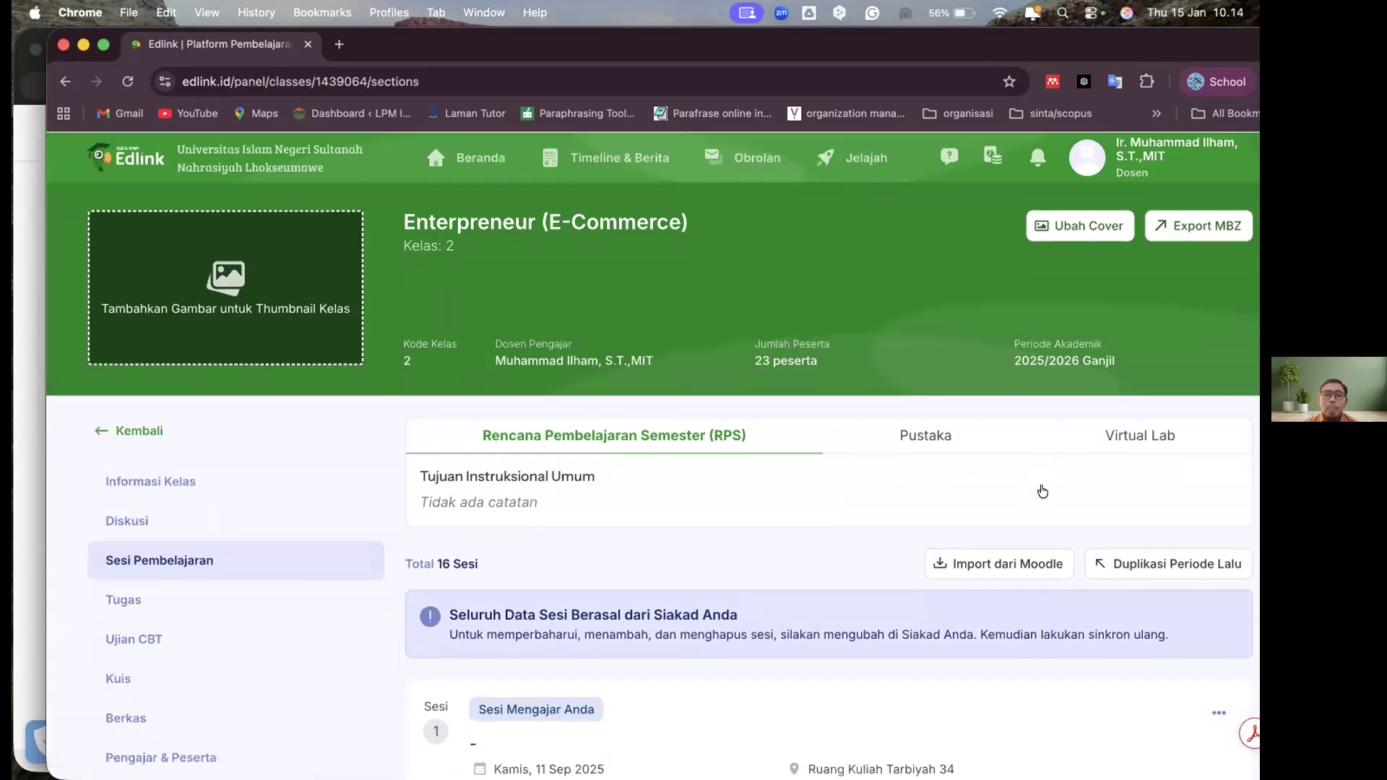
pyautogui.scroll(-3, 1042, 491)
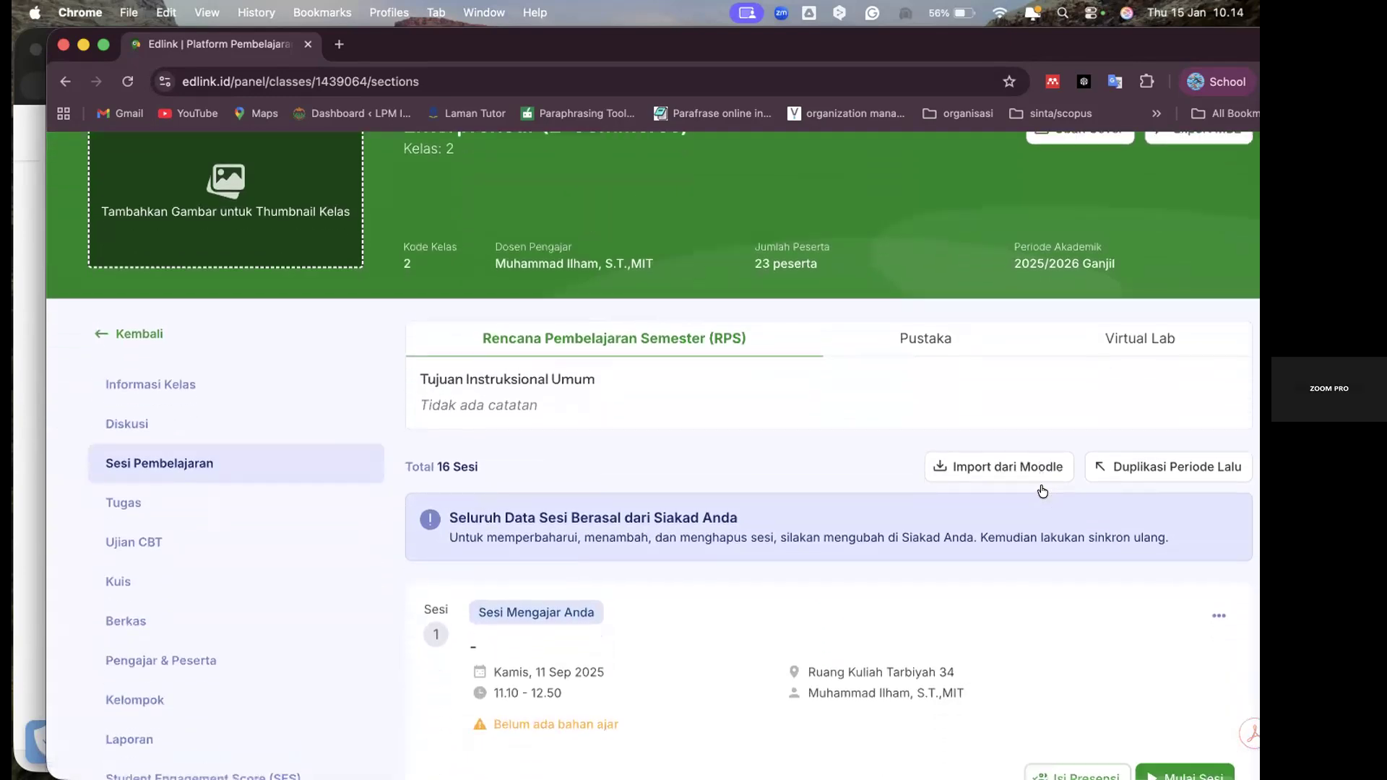
pyautogui.scroll(-6, 1043, 491)
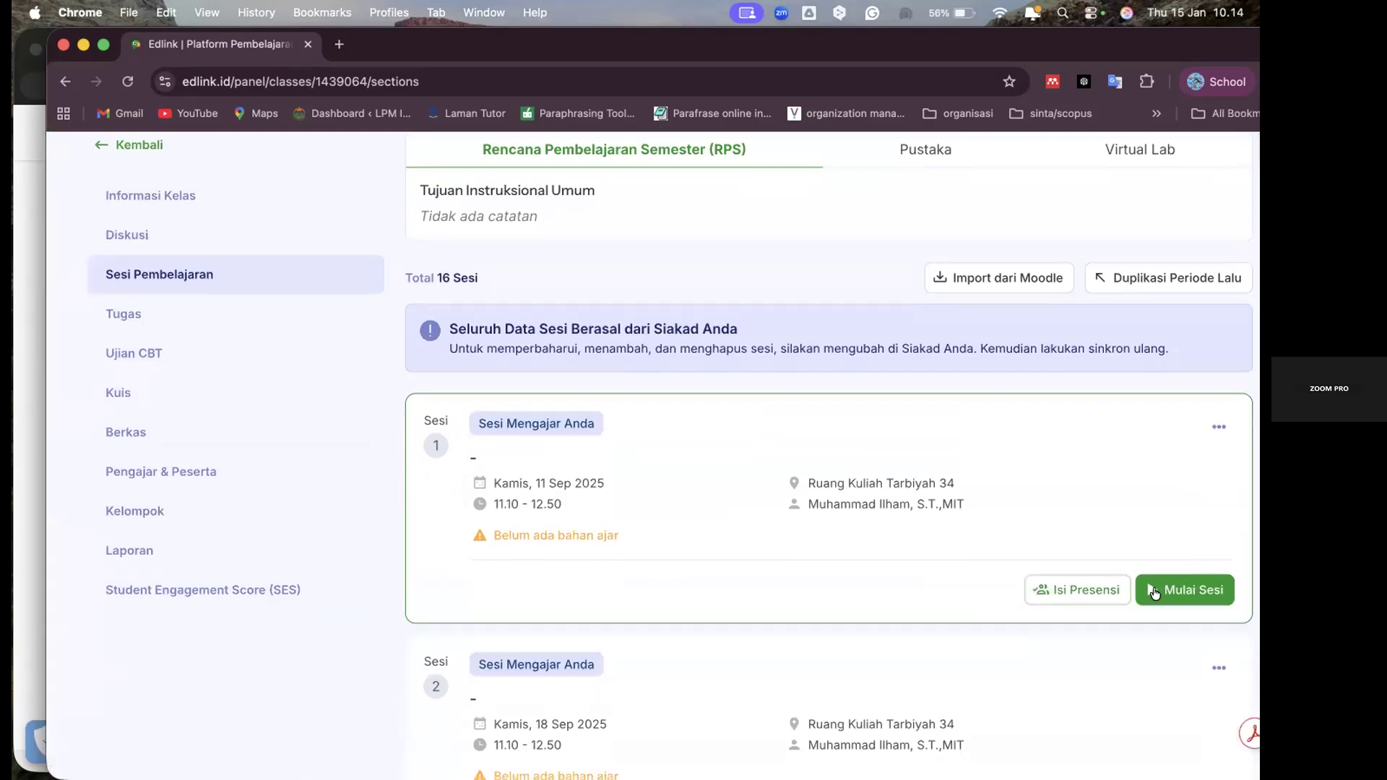
pyautogui.click(1155, 589)
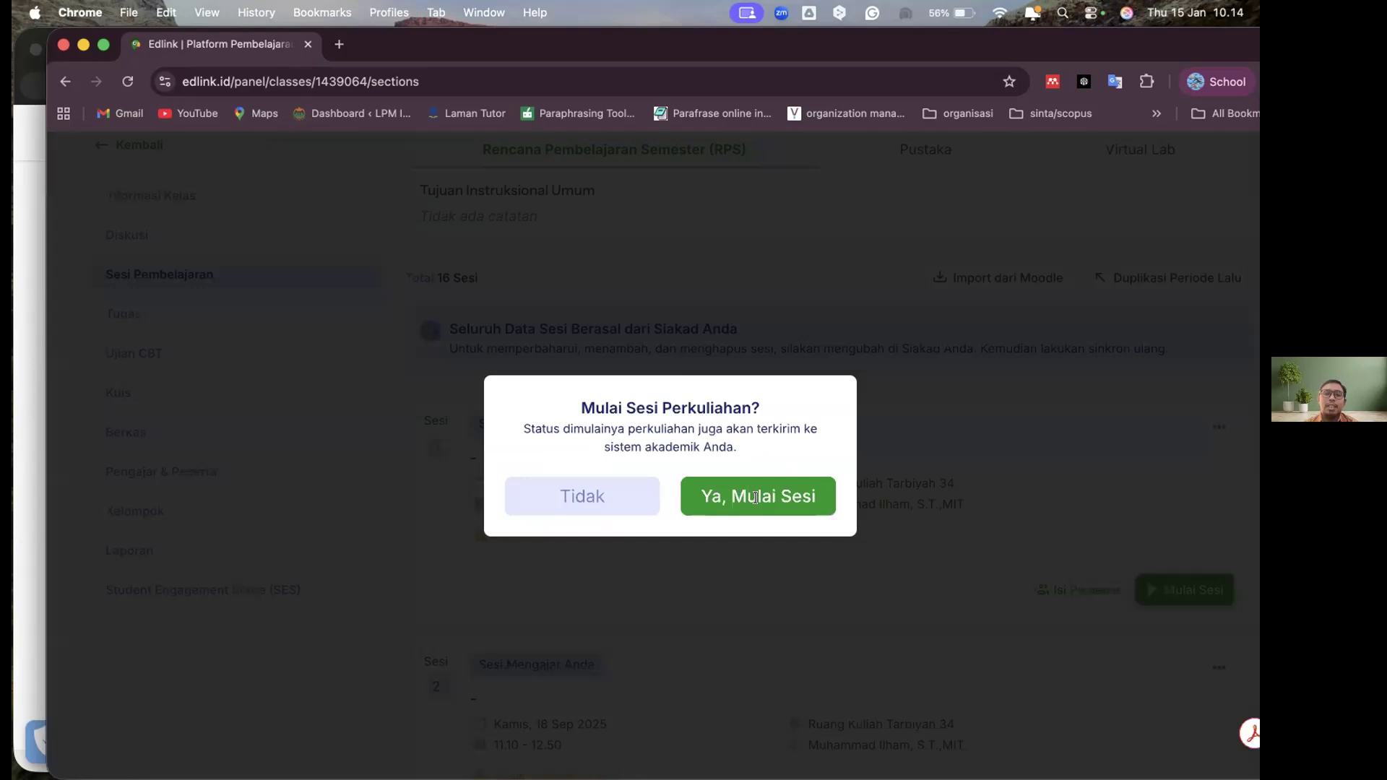
pyautogui.click(756, 497)
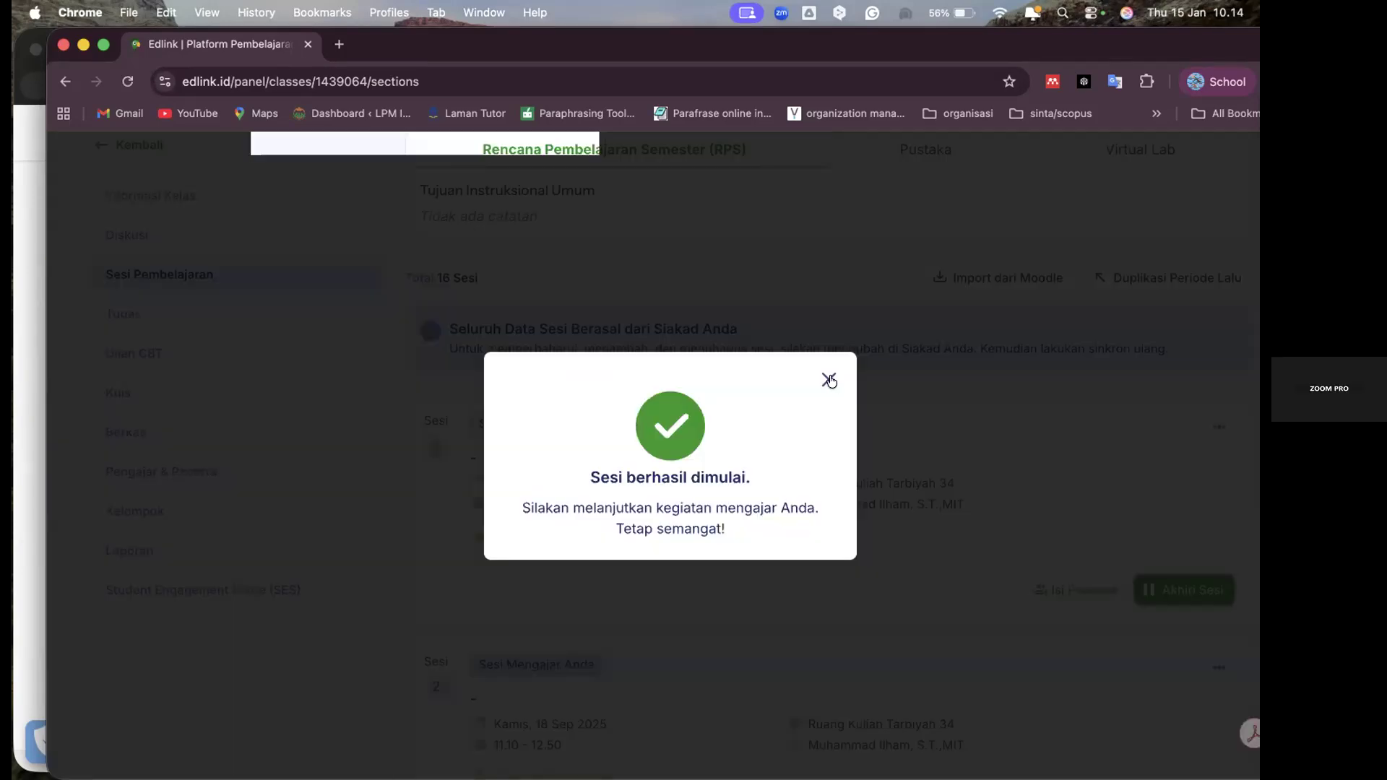
pyautogui.click(831, 381)
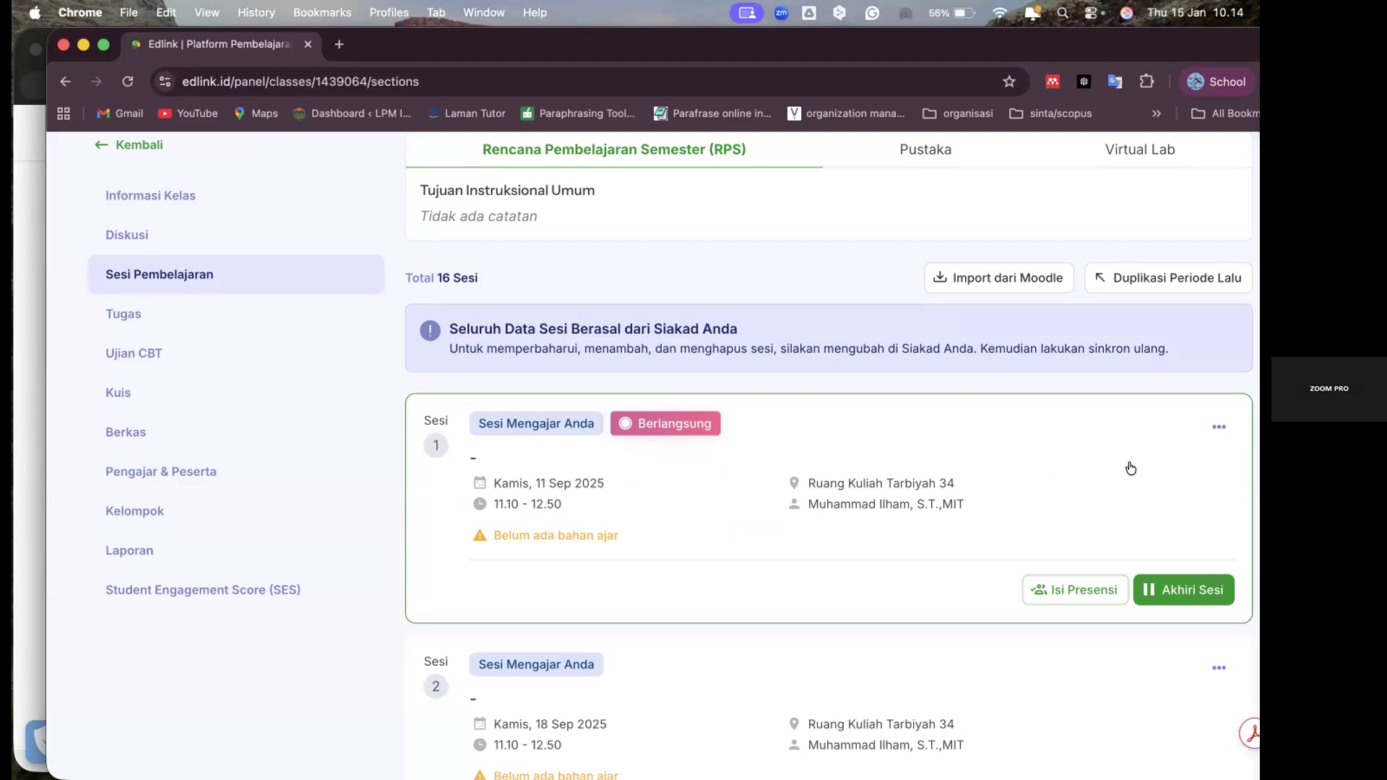
# Open the student attendance for session 1 and look through the member list, session details and attendance status summary
pyautogui.click(1103, 567)
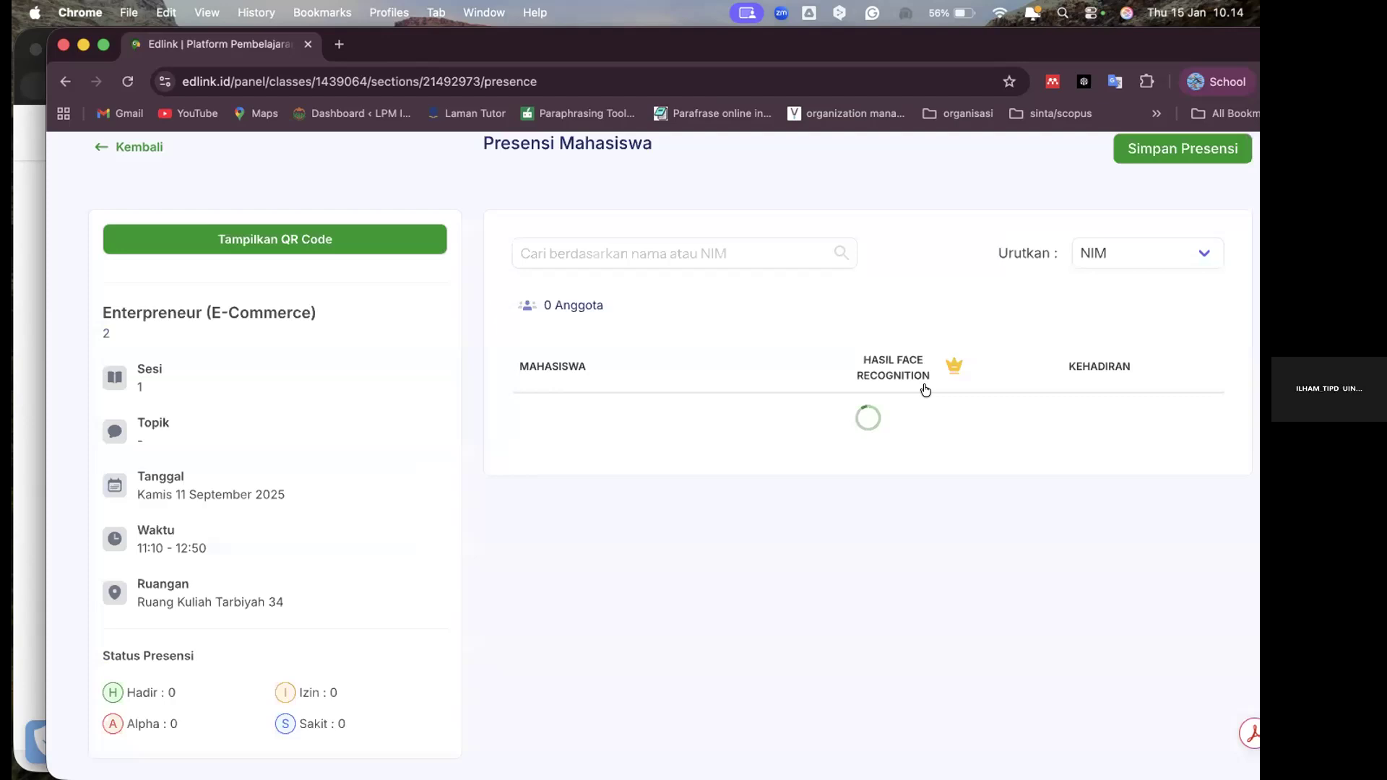
pyautogui.scroll(-2, 925, 390)
pyautogui.scroll(3, 926, 390)
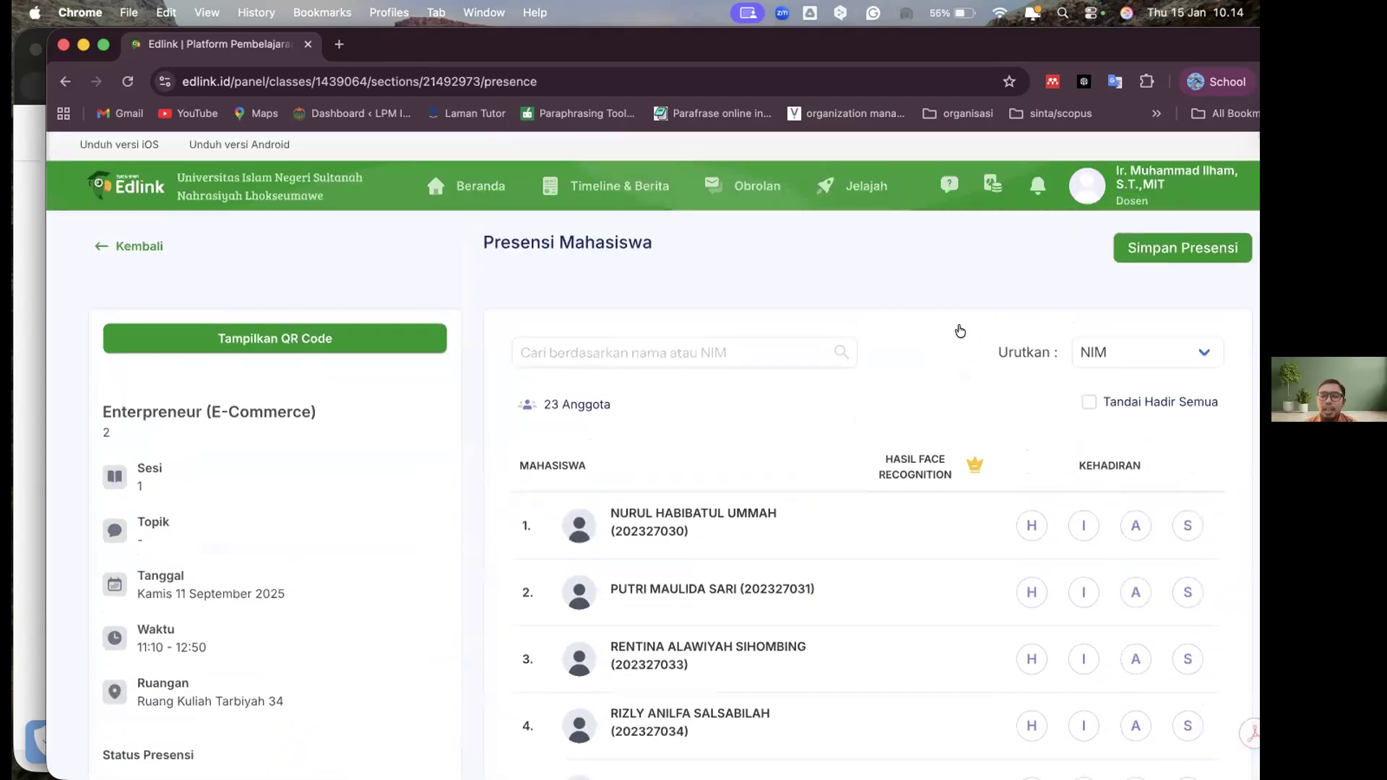
pyautogui.scroll(-1, 961, 331)
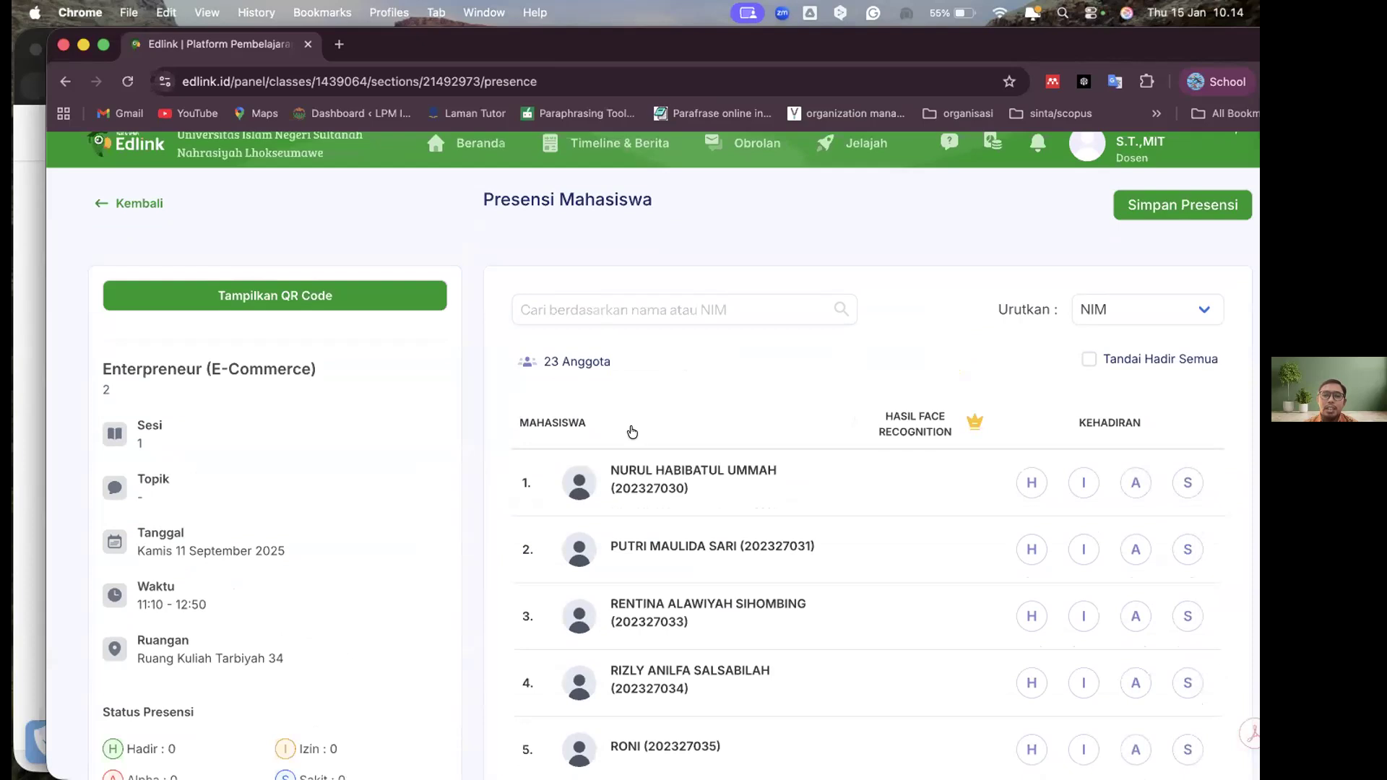
pyautogui.scroll(-15, 568, 409)
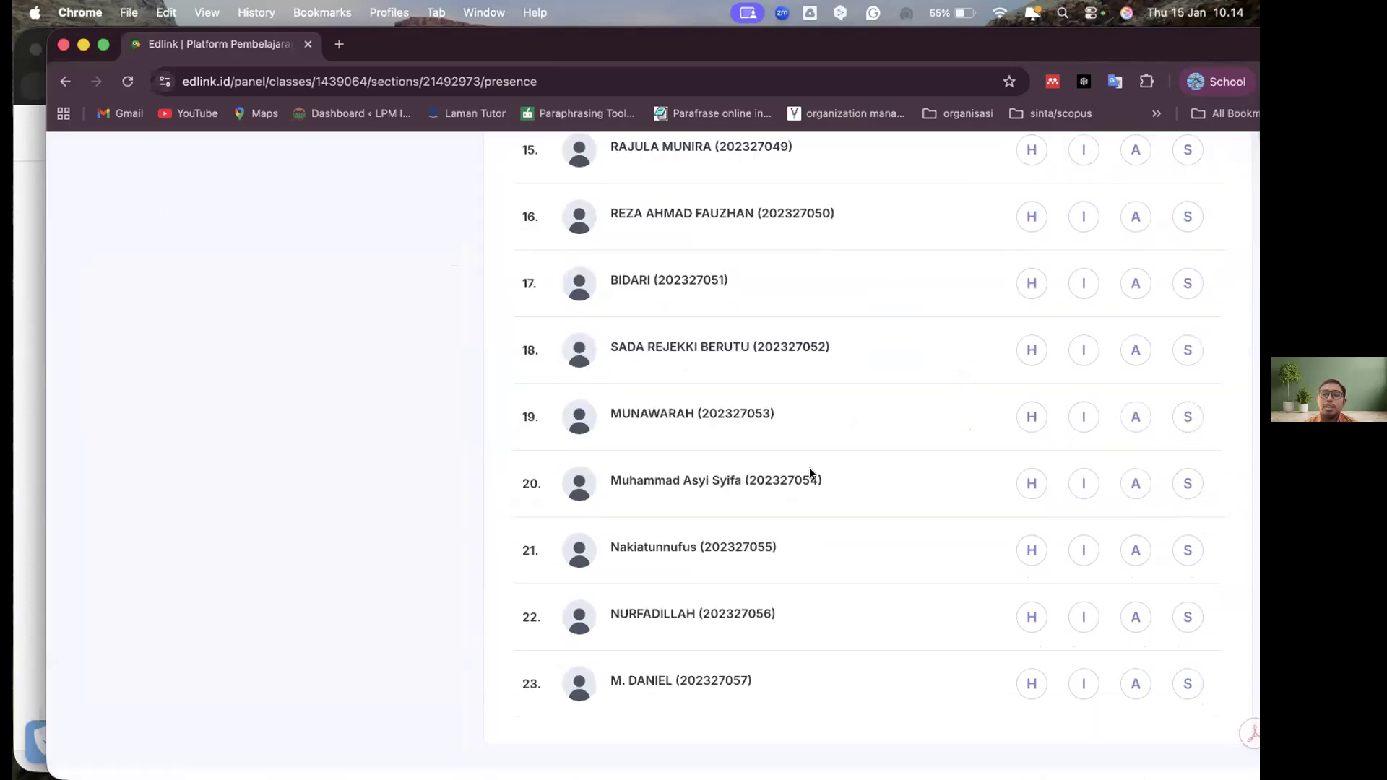
pyautogui.scroll(15, 810, 471)
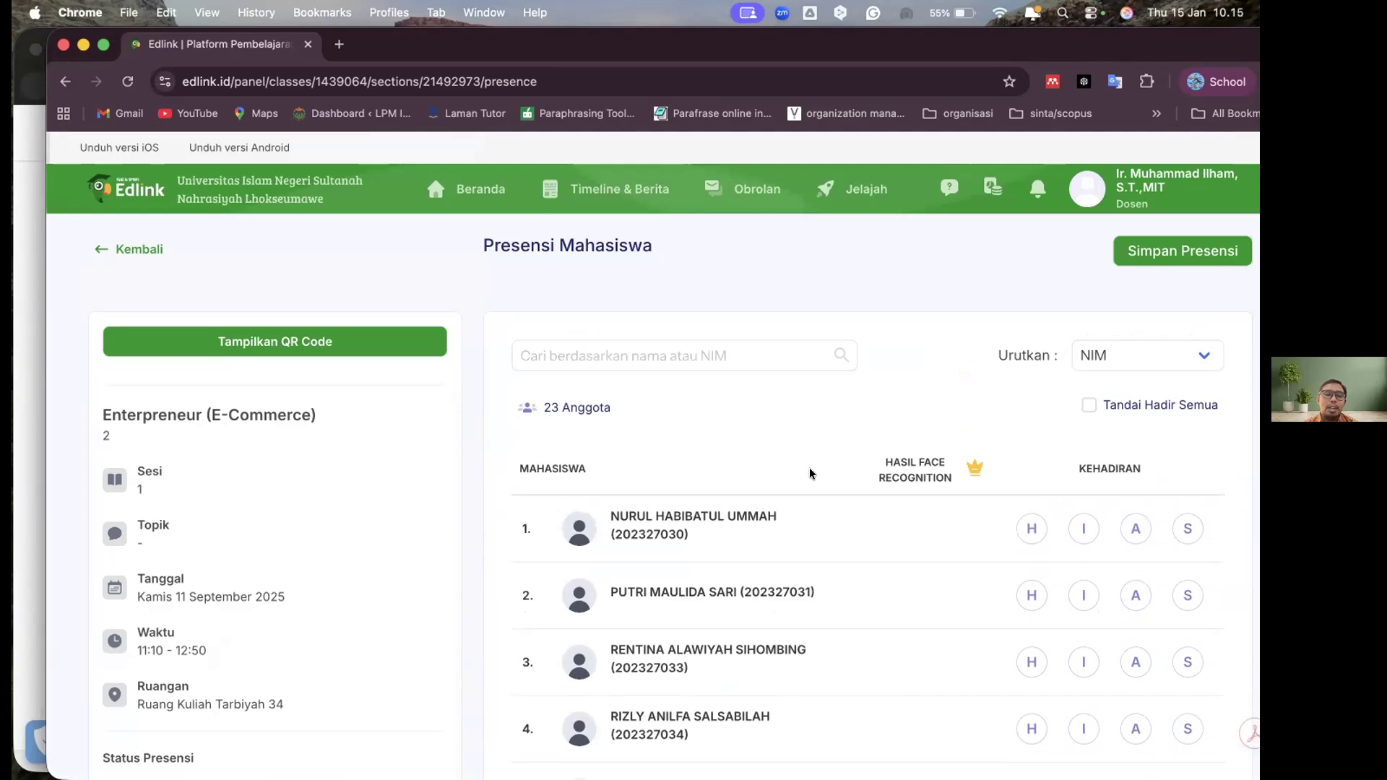
pyautogui.scroll(-5, 349, 561)
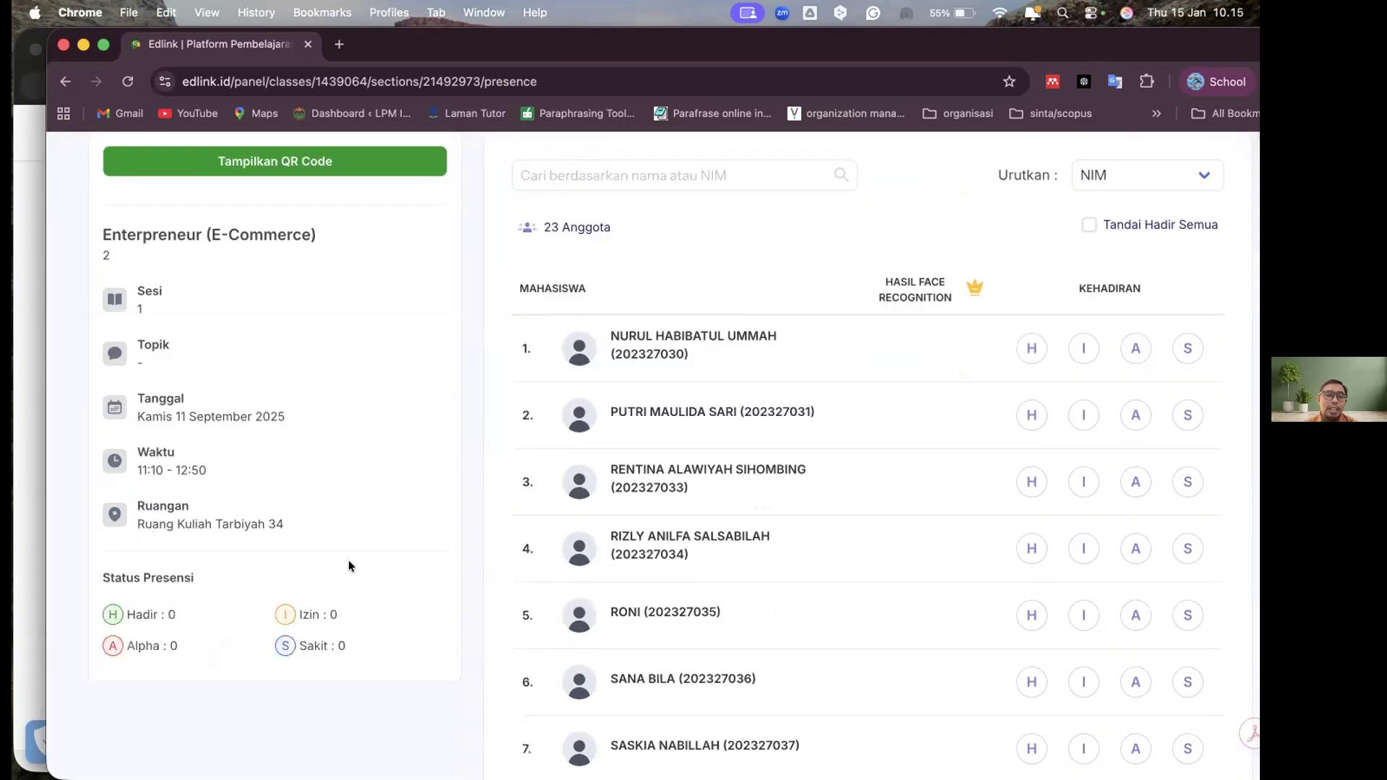
pyautogui.scroll(3, 349, 561)
pyautogui.scroll(3, 976, 406)
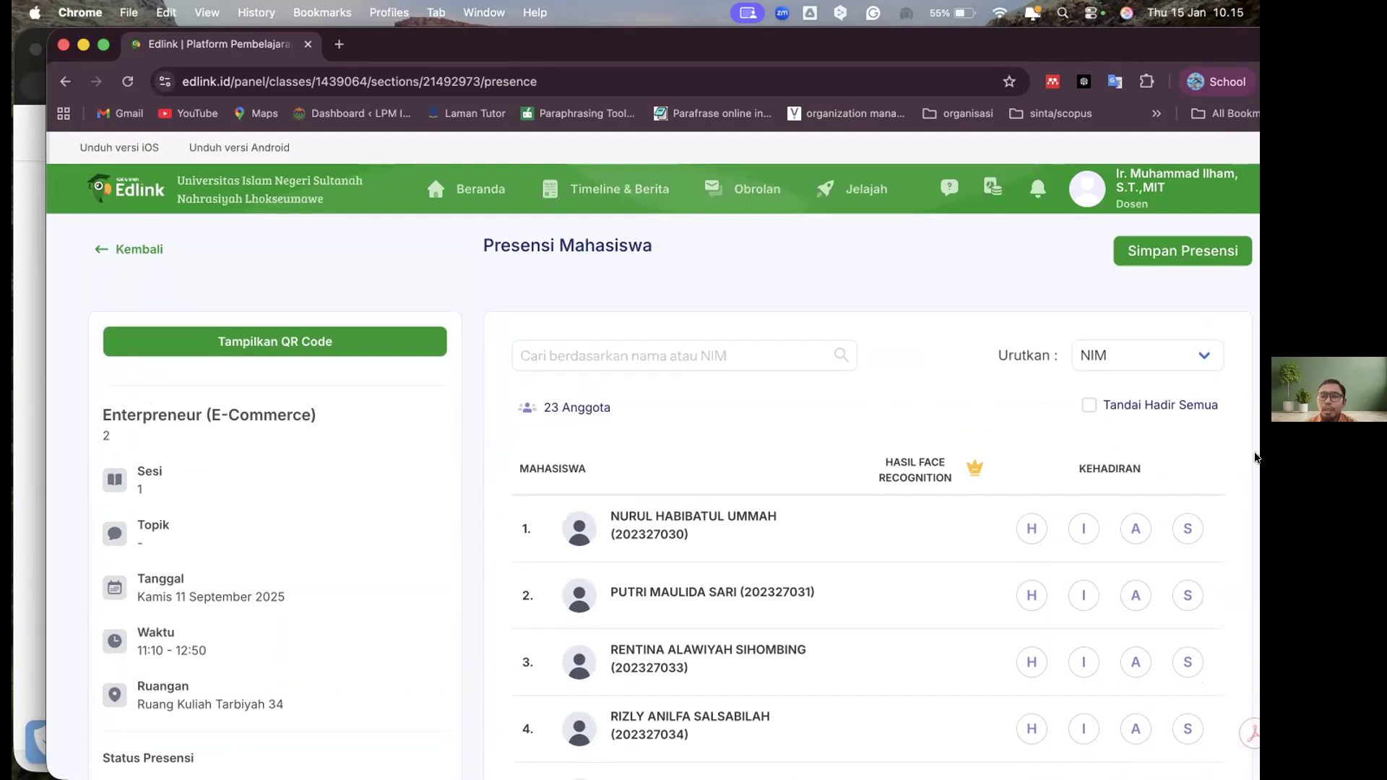
# Keep the attendance list sorted by NIM and mark all students as present
pyautogui.scroll(-1, 1215, 420)
pyautogui.click(1187, 341)
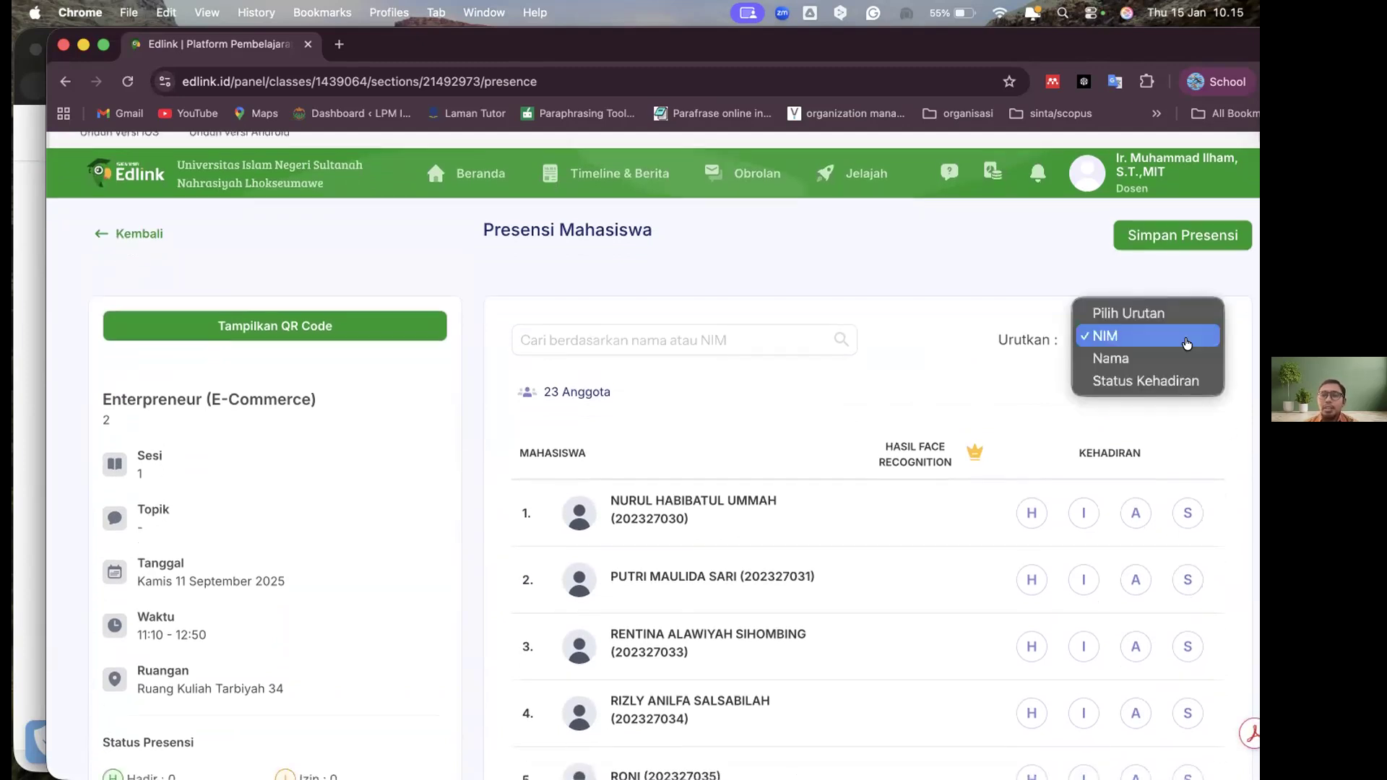
pyautogui.click(1187, 341)
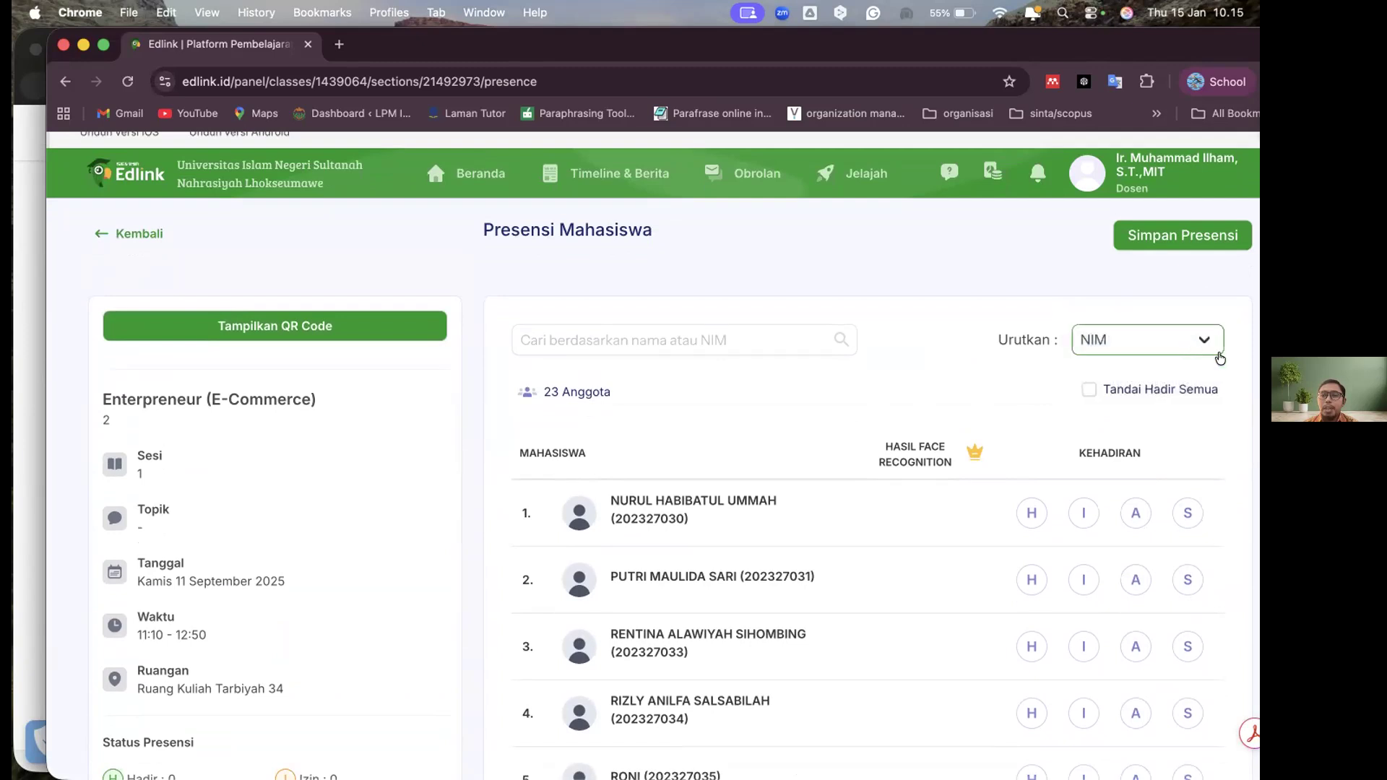
pyautogui.scroll(-3, 1207, 403)
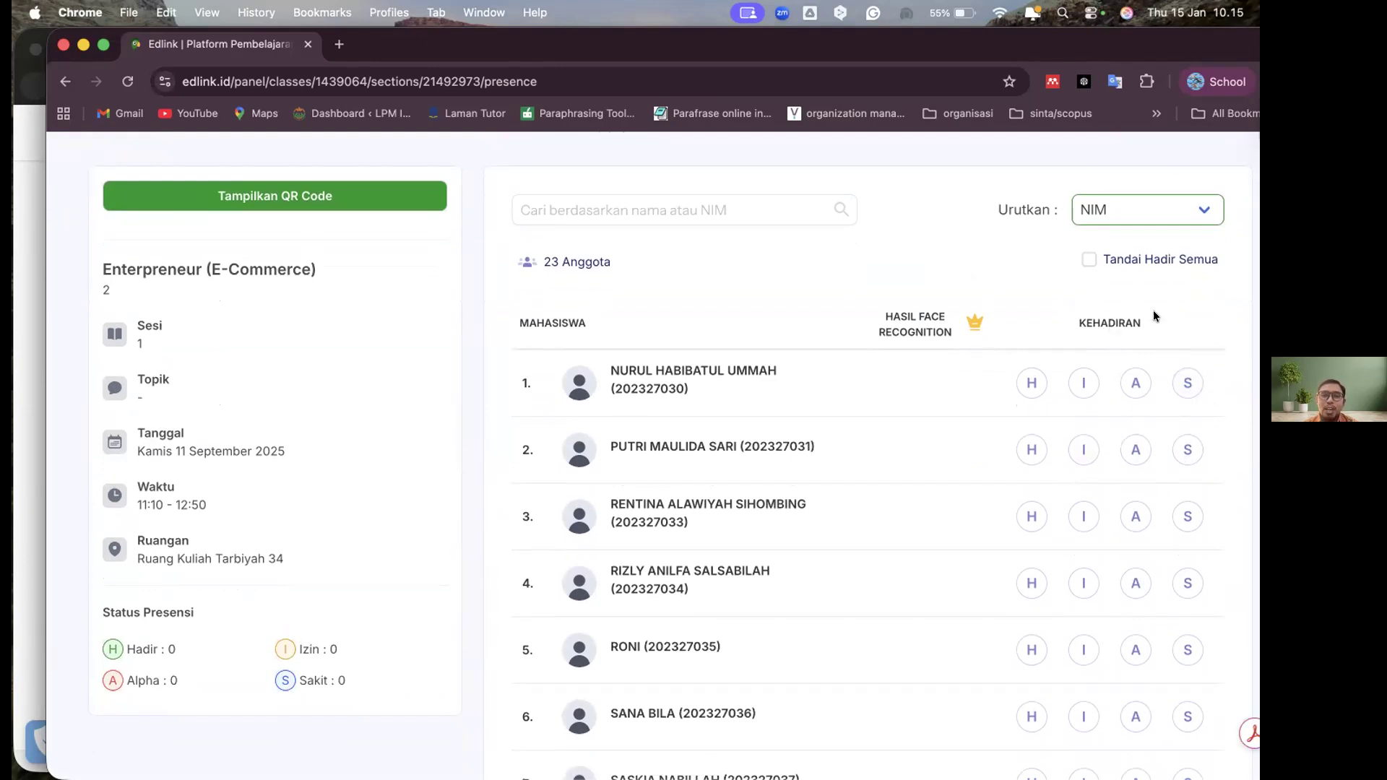
pyautogui.click(1089, 260)
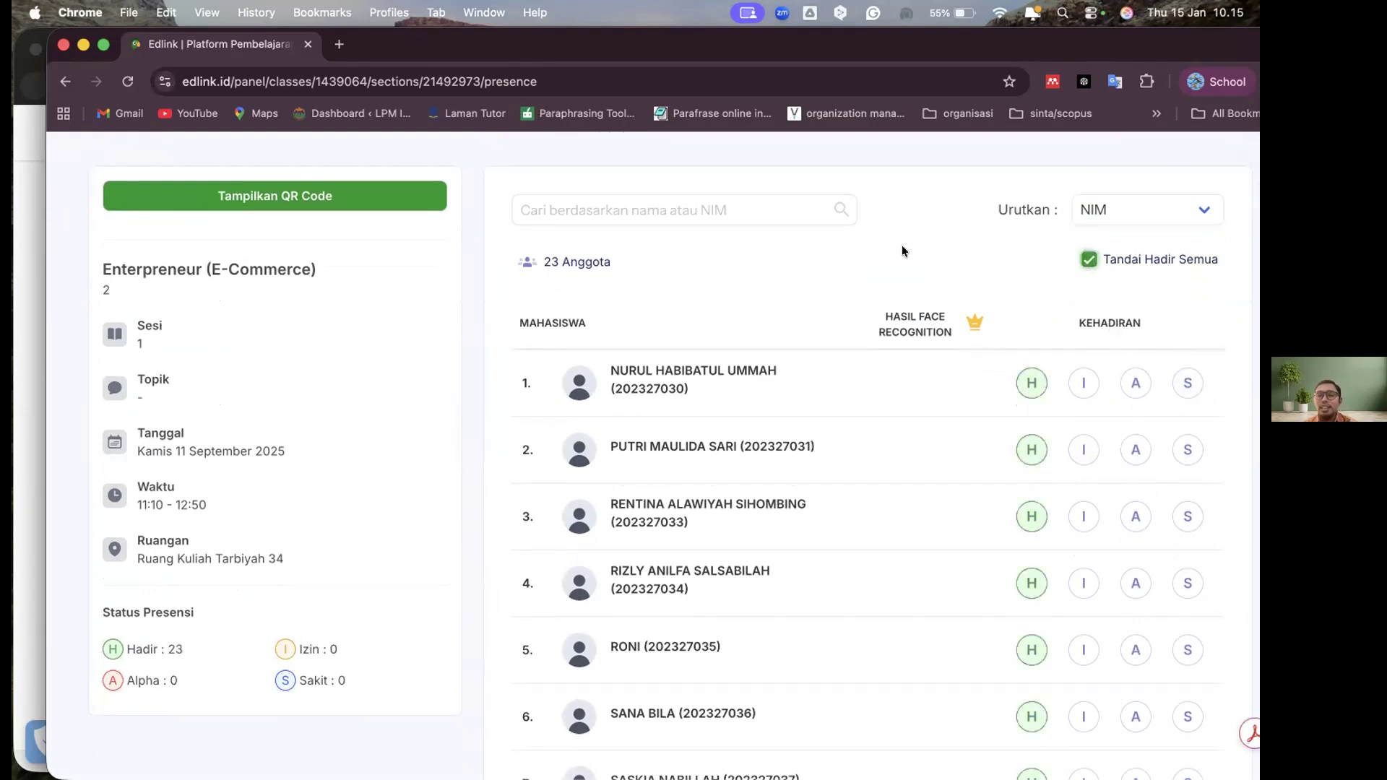
# Display the QR code for student attendance in session 1, then close it
pyautogui.scroll(3, 903, 247)
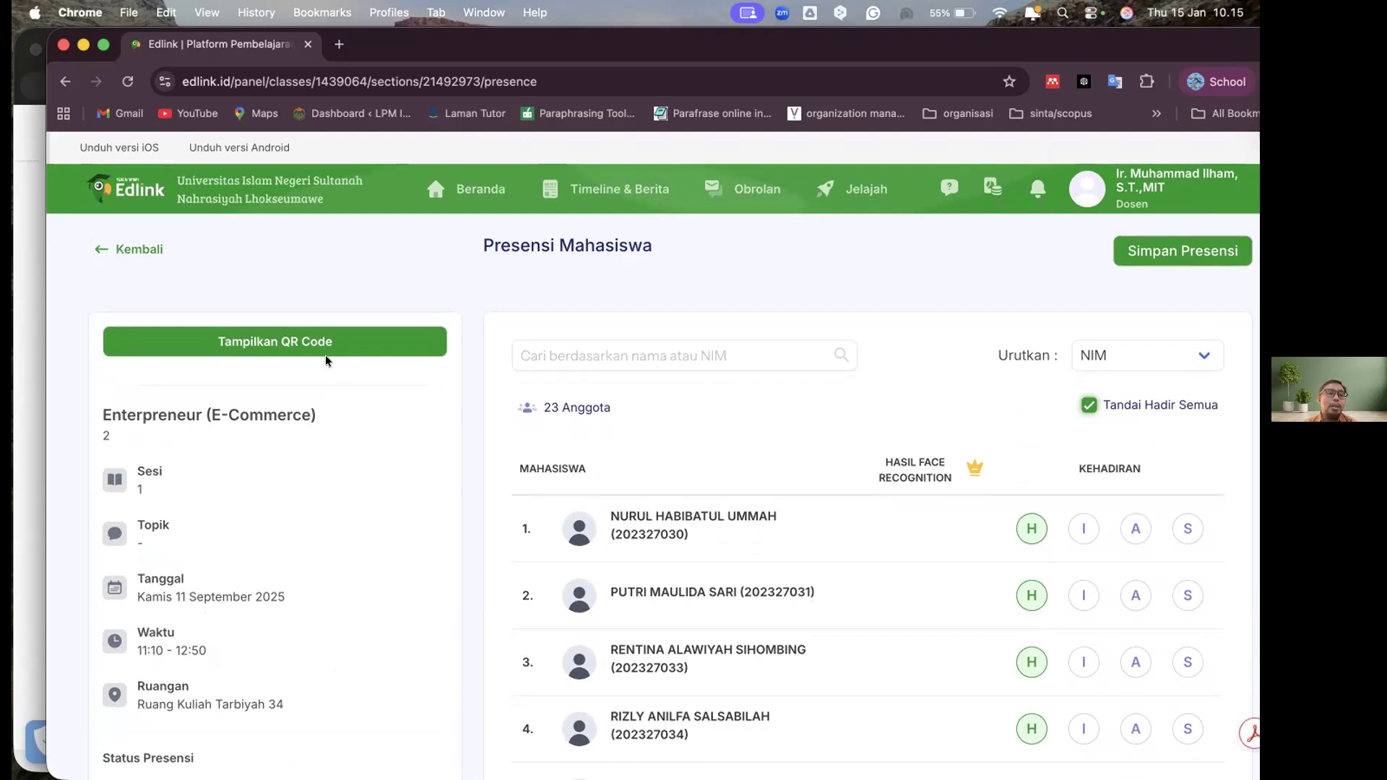
pyautogui.click(308, 347)
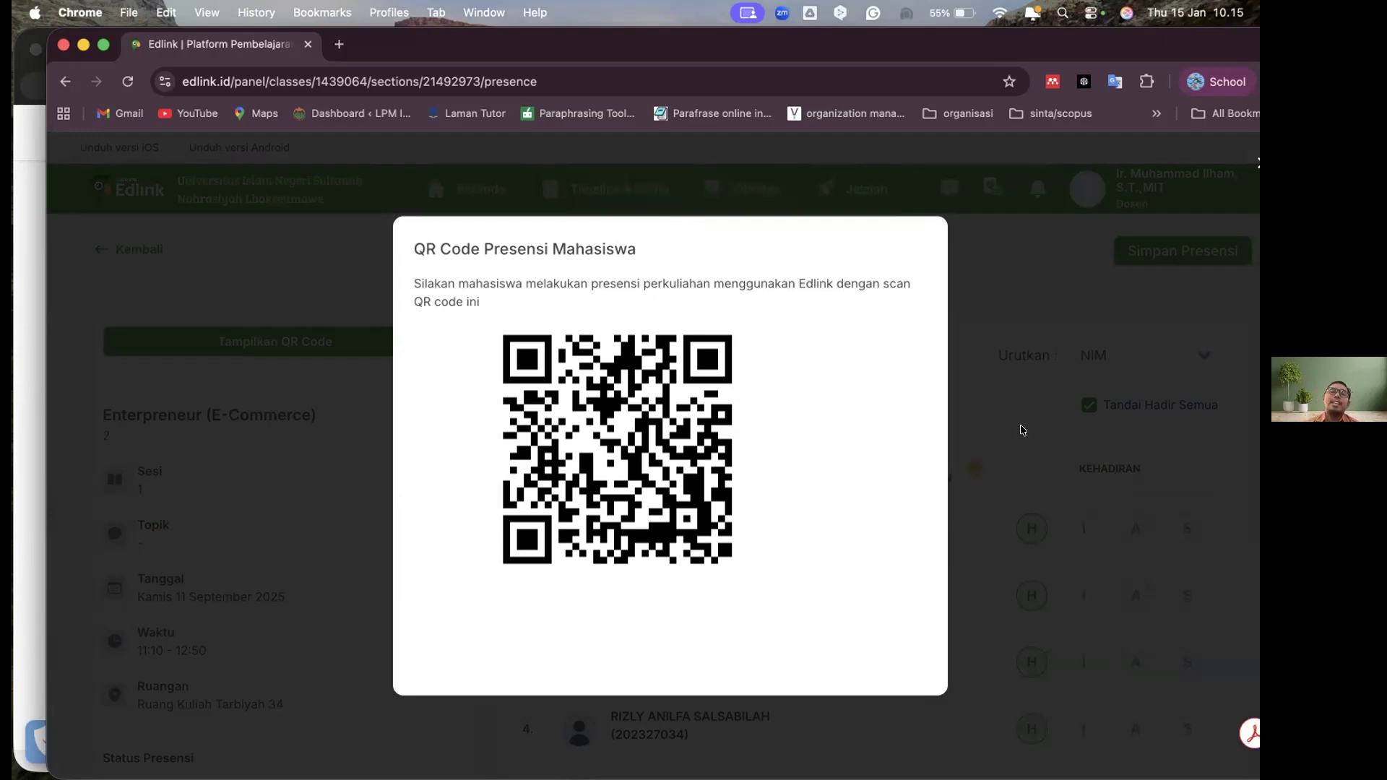
pyautogui.click(1022, 430)
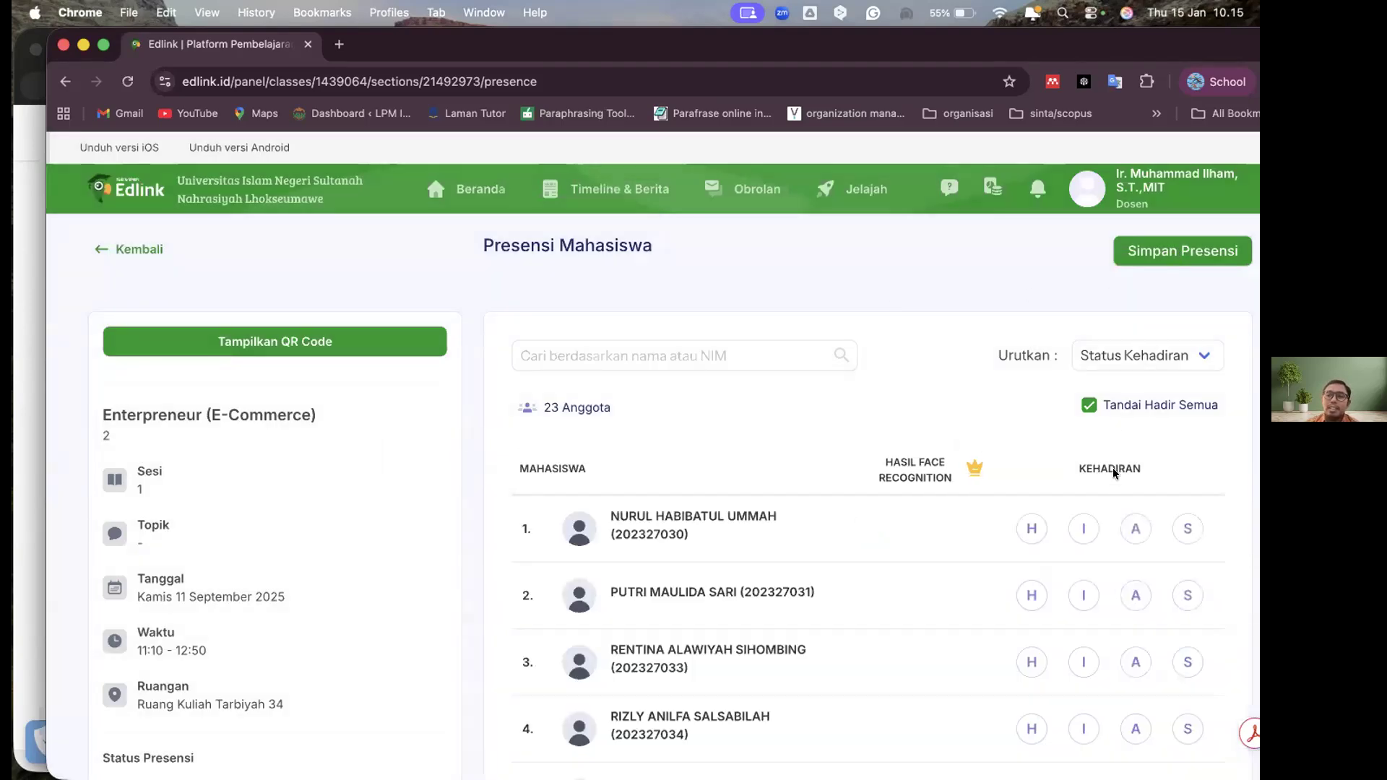
# With the list sorted by Status Kehadiran, mark all students present and save the attendance before leaving the page
pyautogui.click(1089, 406)
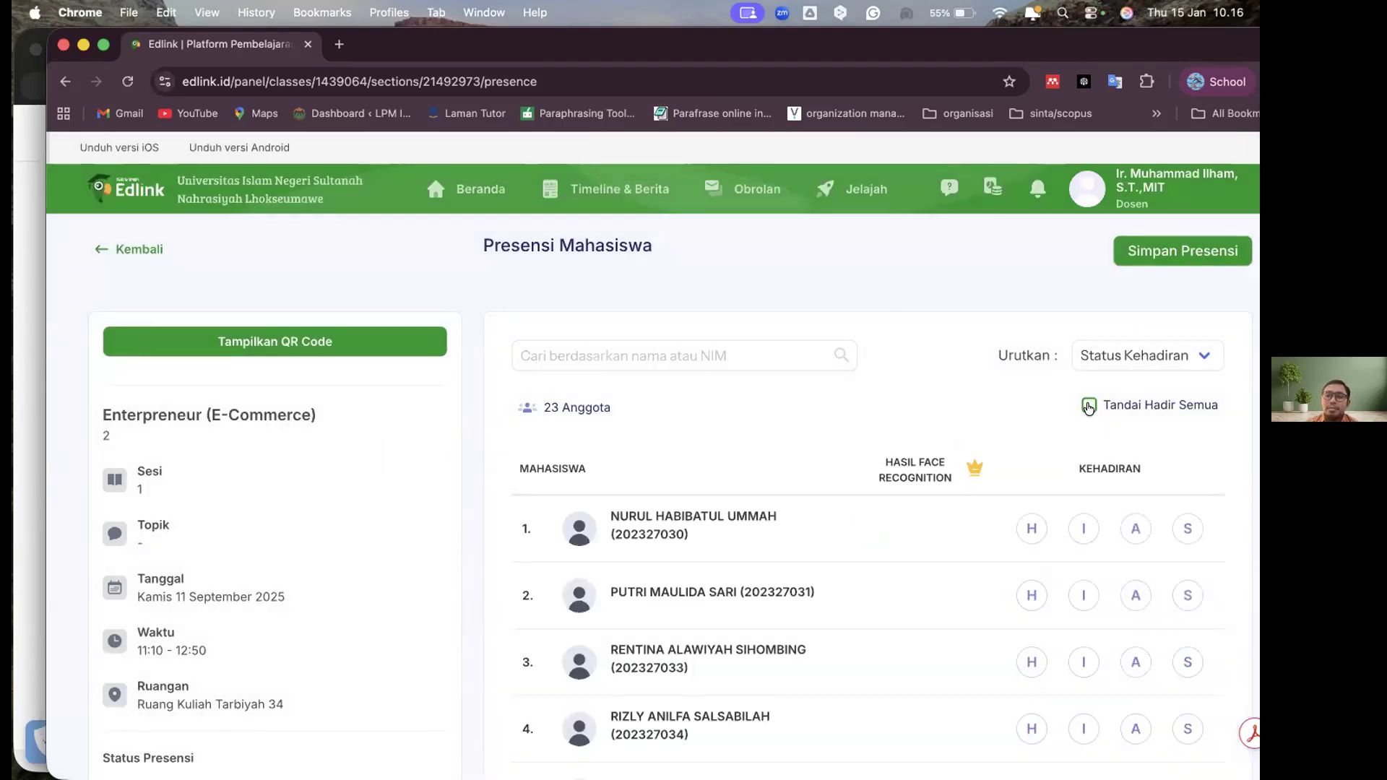
pyautogui.click(1154, 246)
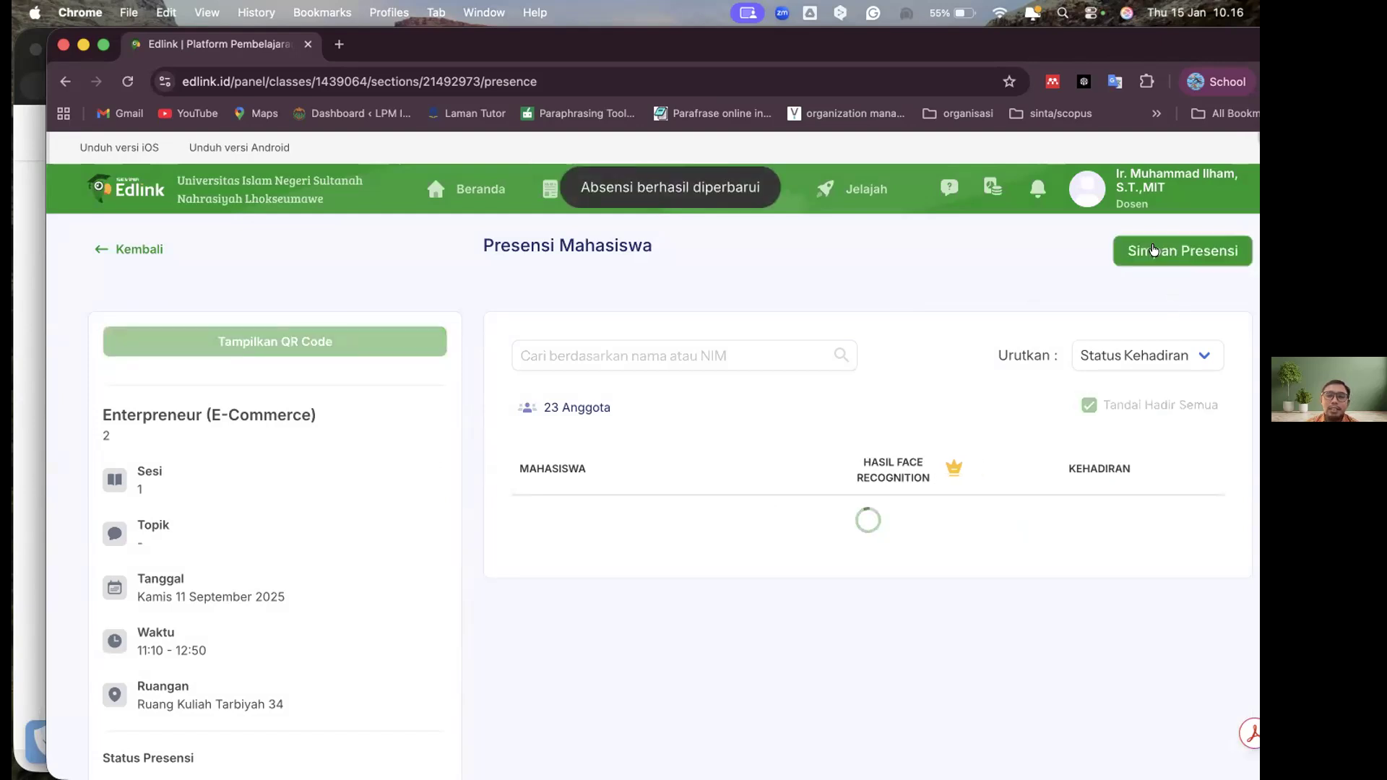
pyautogui.click(121, 251)
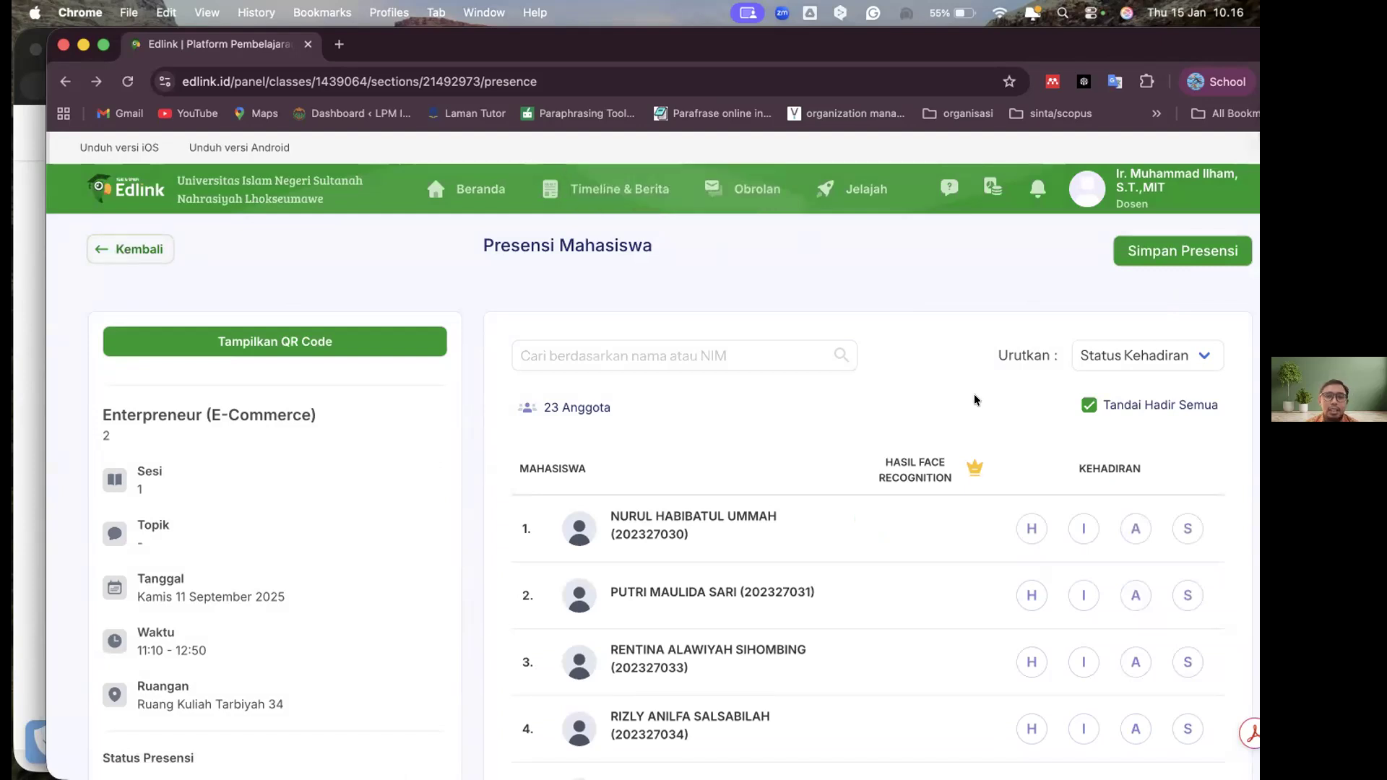
# Look through the session 1 student list together with the session details and attendance status summary
pyautogui.scroll(-3, 974, 393)
pyautogui.scroll(5, 1098, 426)
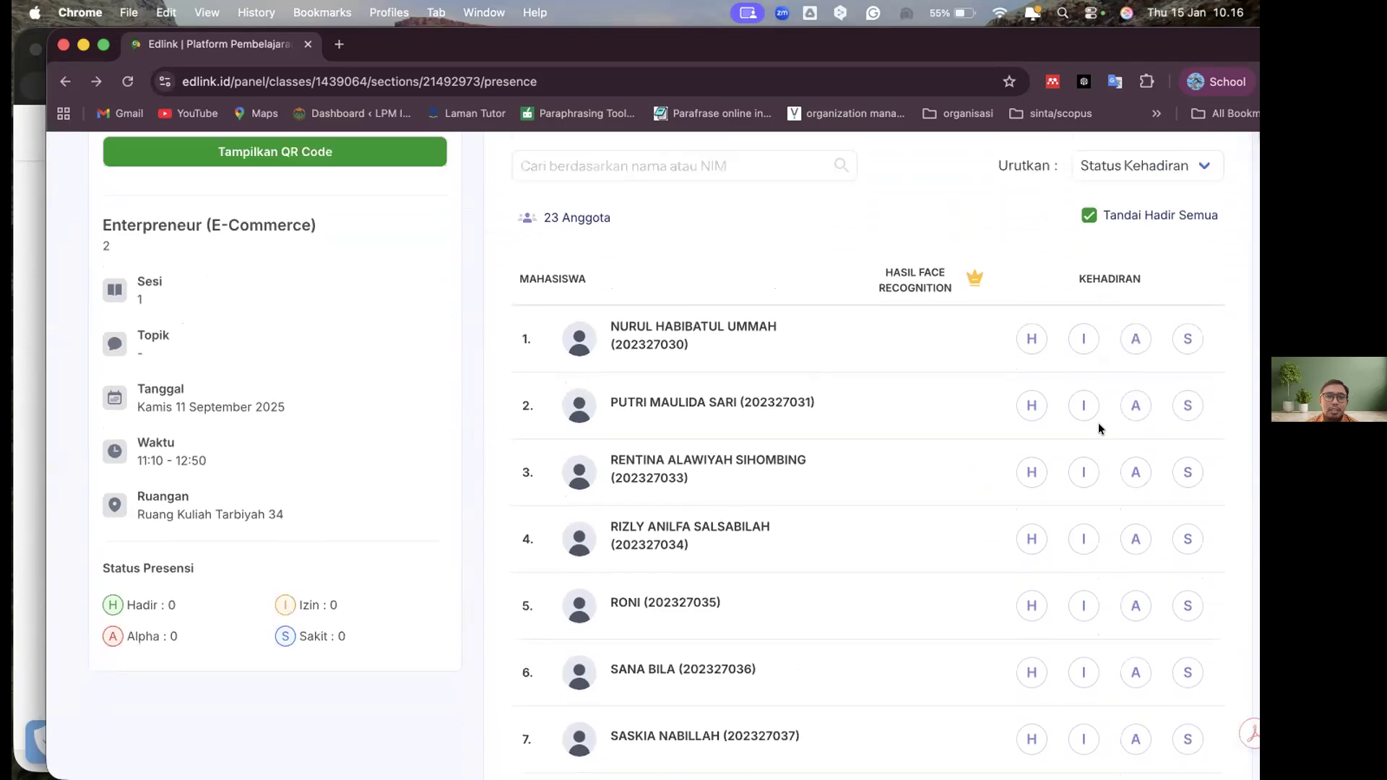
pyautogui.scroll(-8, 159, 267)
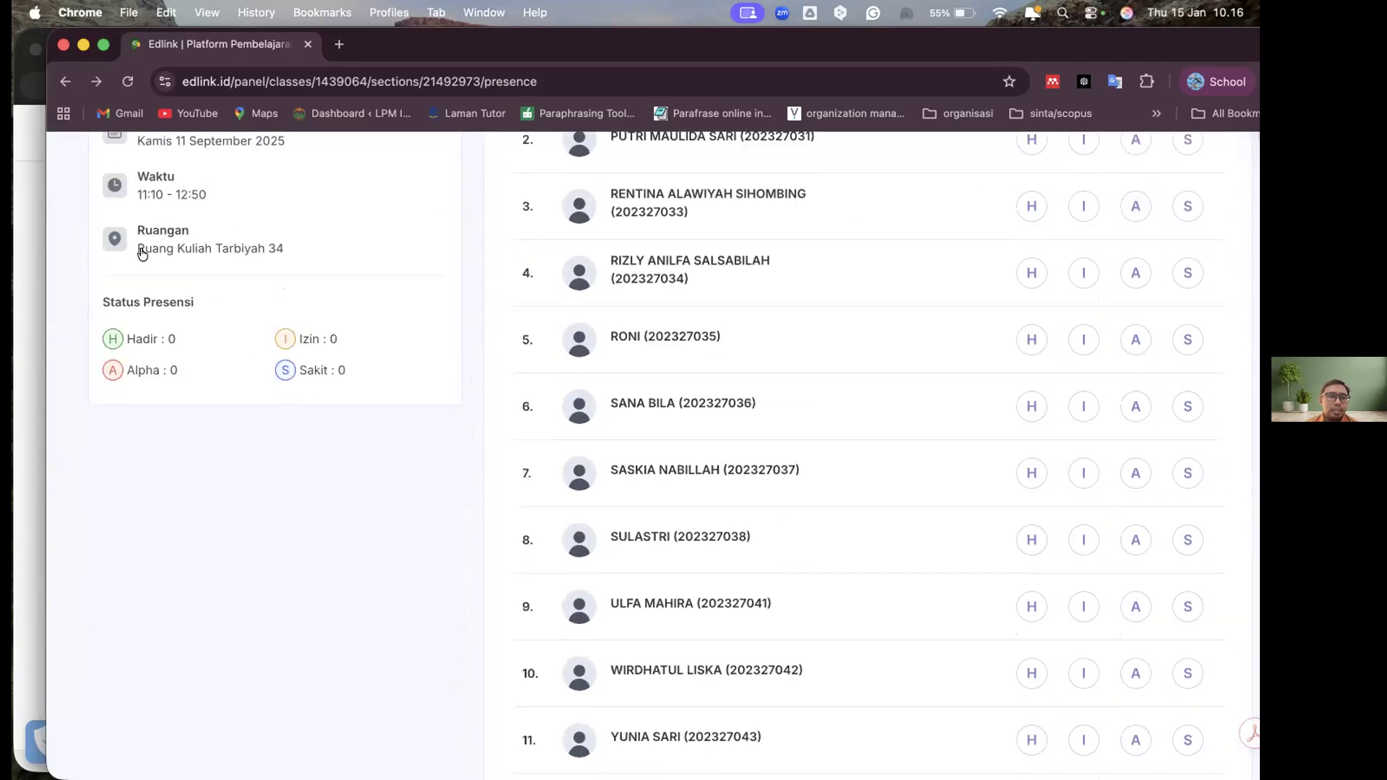
pyautogui.scroll(6, 937, 289)
pyautogui.scroll(3, 935, 318)
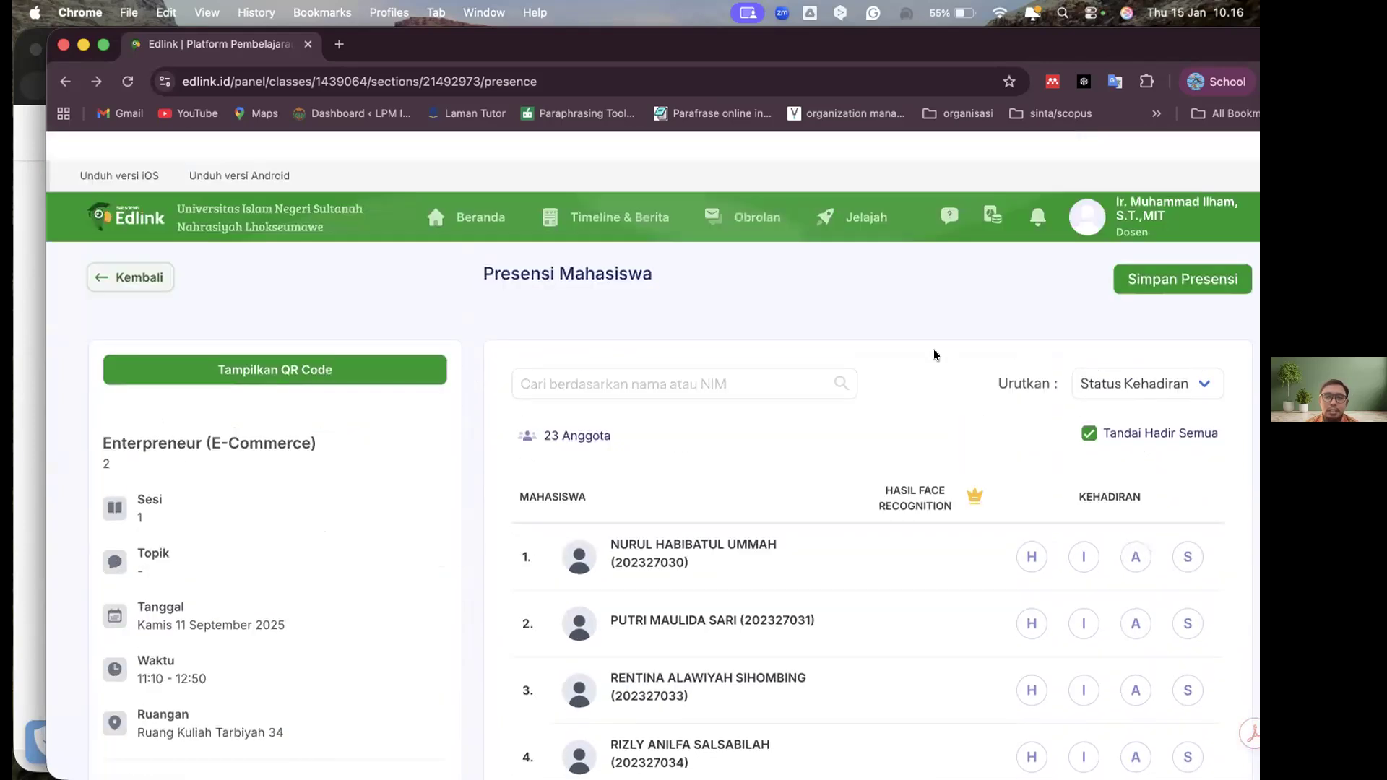
pyautogui.scroll(-6, 934, 349)
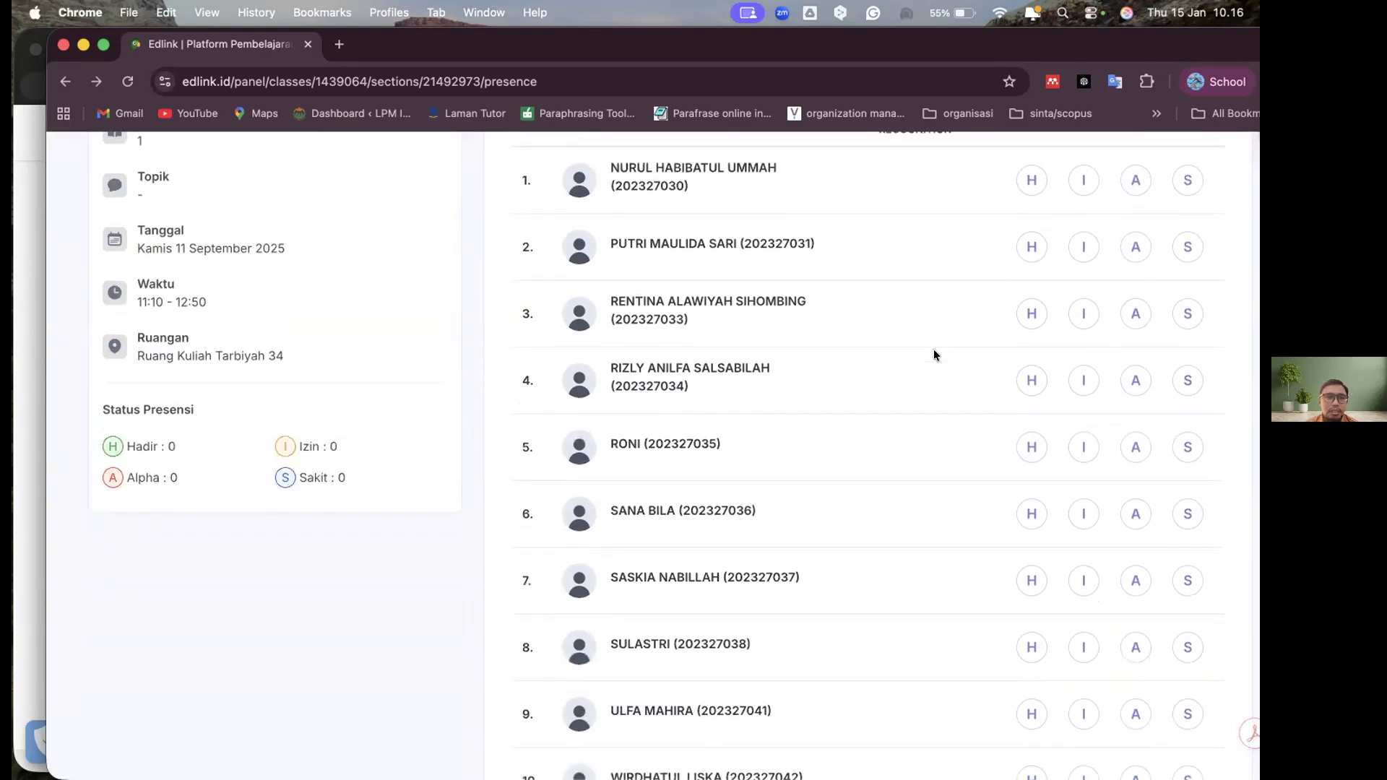
pyautogui.scroll(-4, 375, 263)
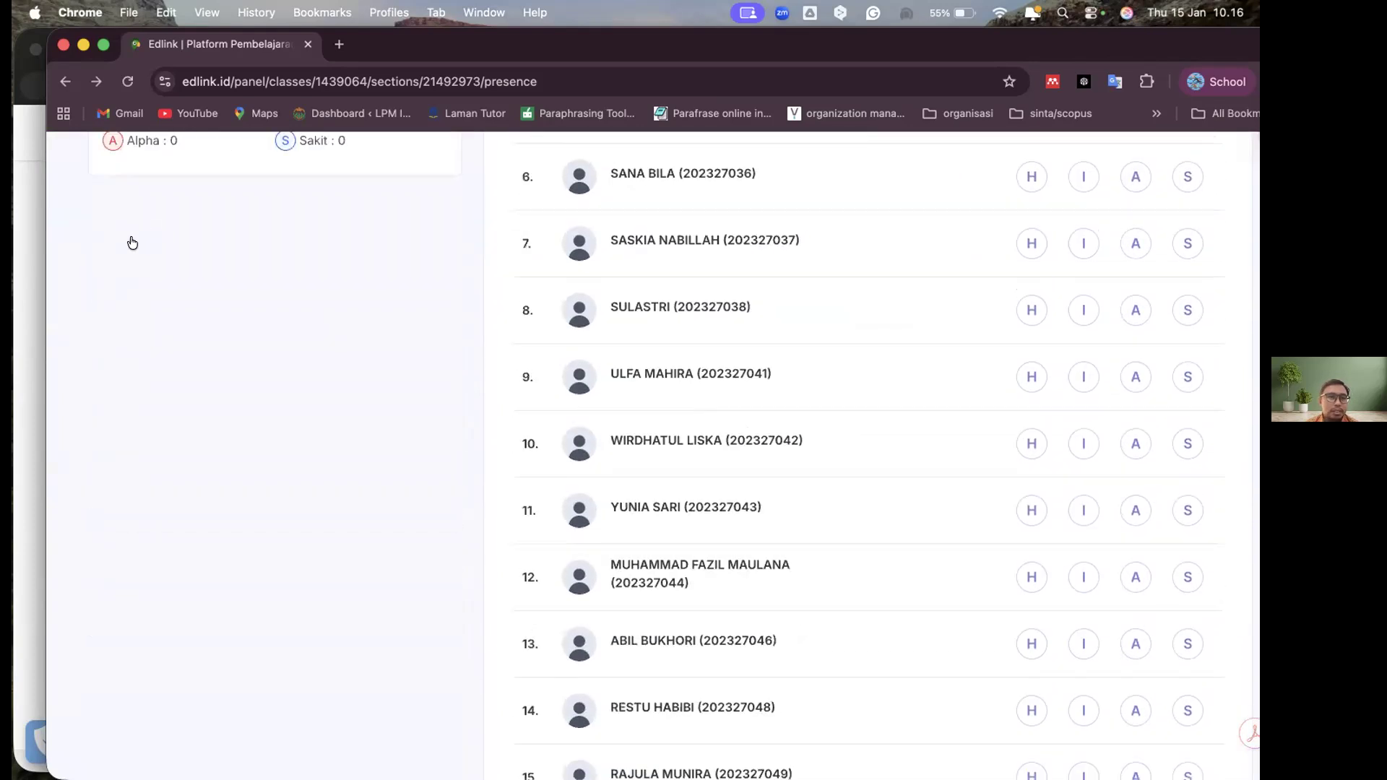
pyautogui.scroll(10, 855, 279)
# Return to the class's learning sessions and review the session 1 card, its options and the RPS section
pyautogui.press('super+[')
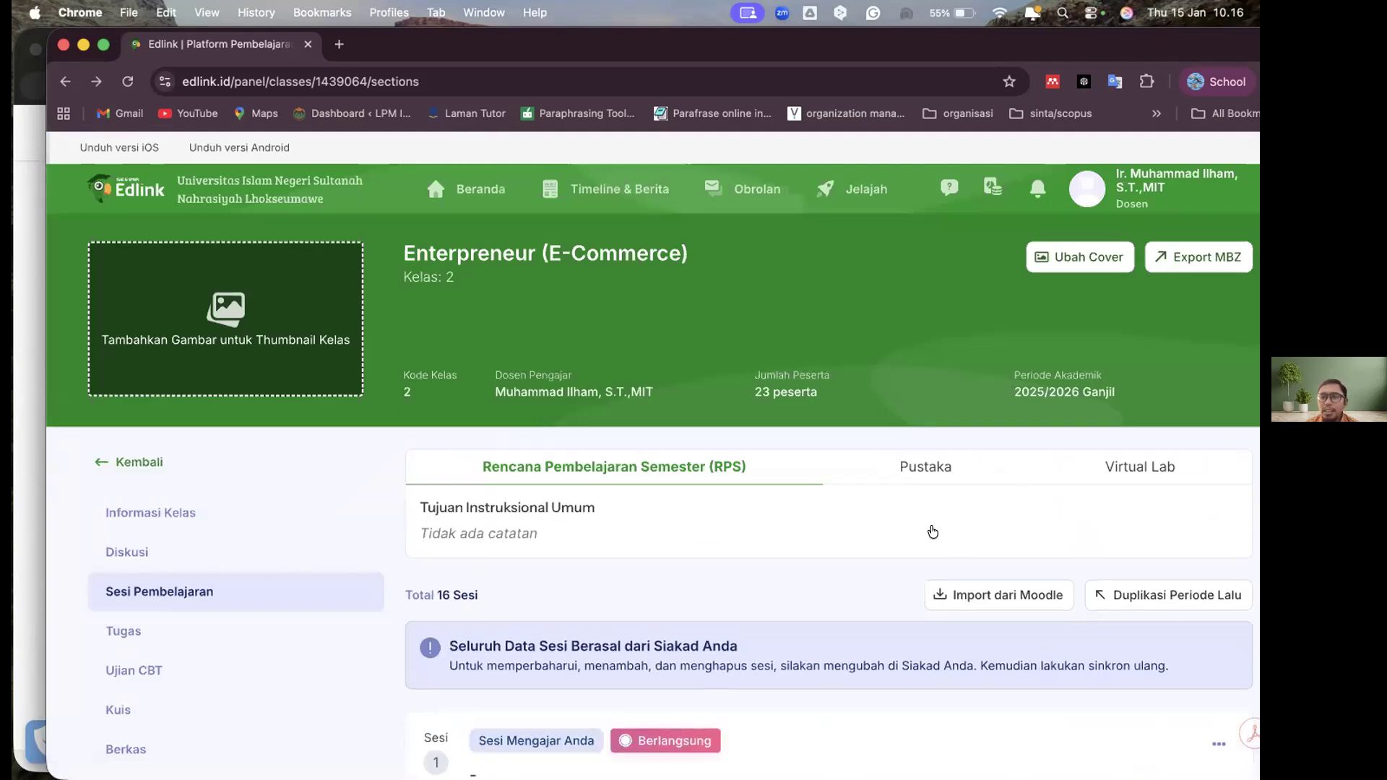
pyautogui.scroll(-5, 1087, 660)
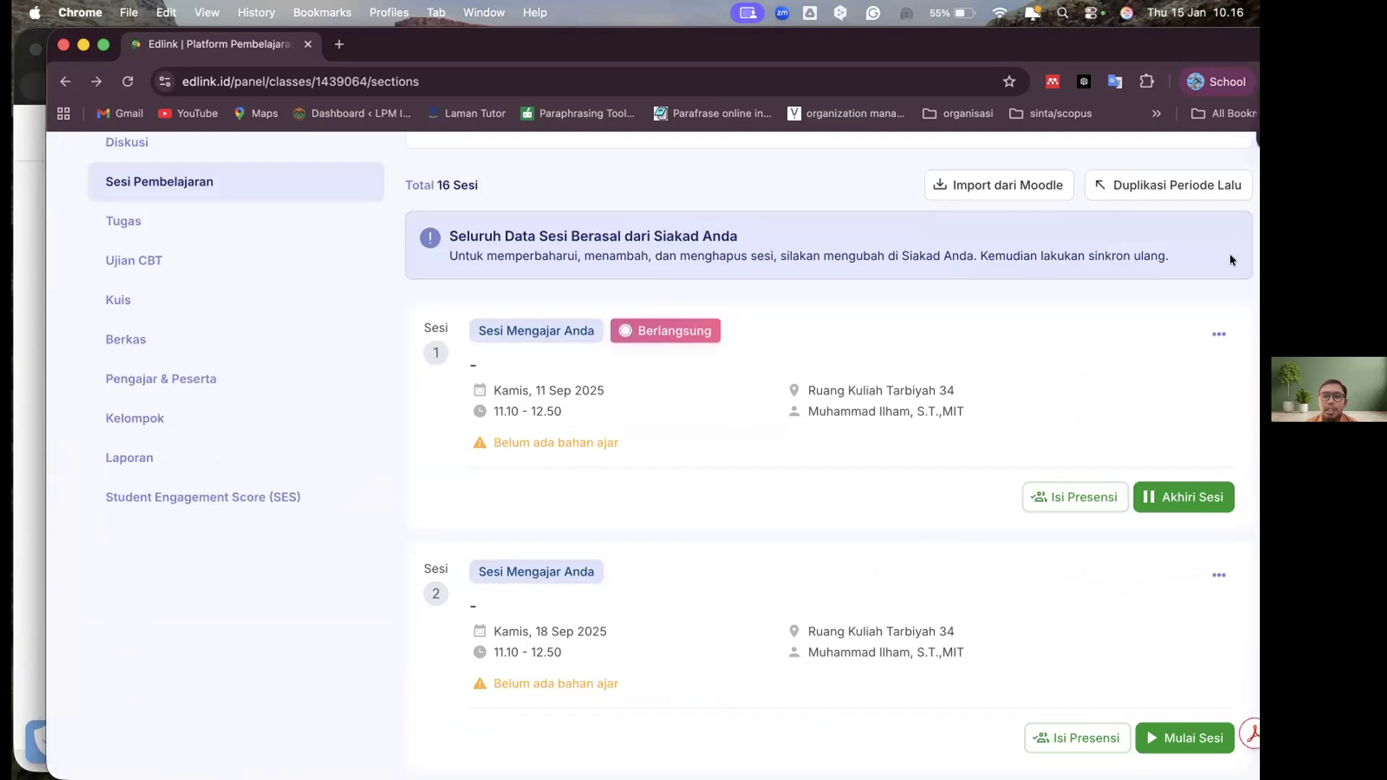
pyautogui.click(1218, 335)
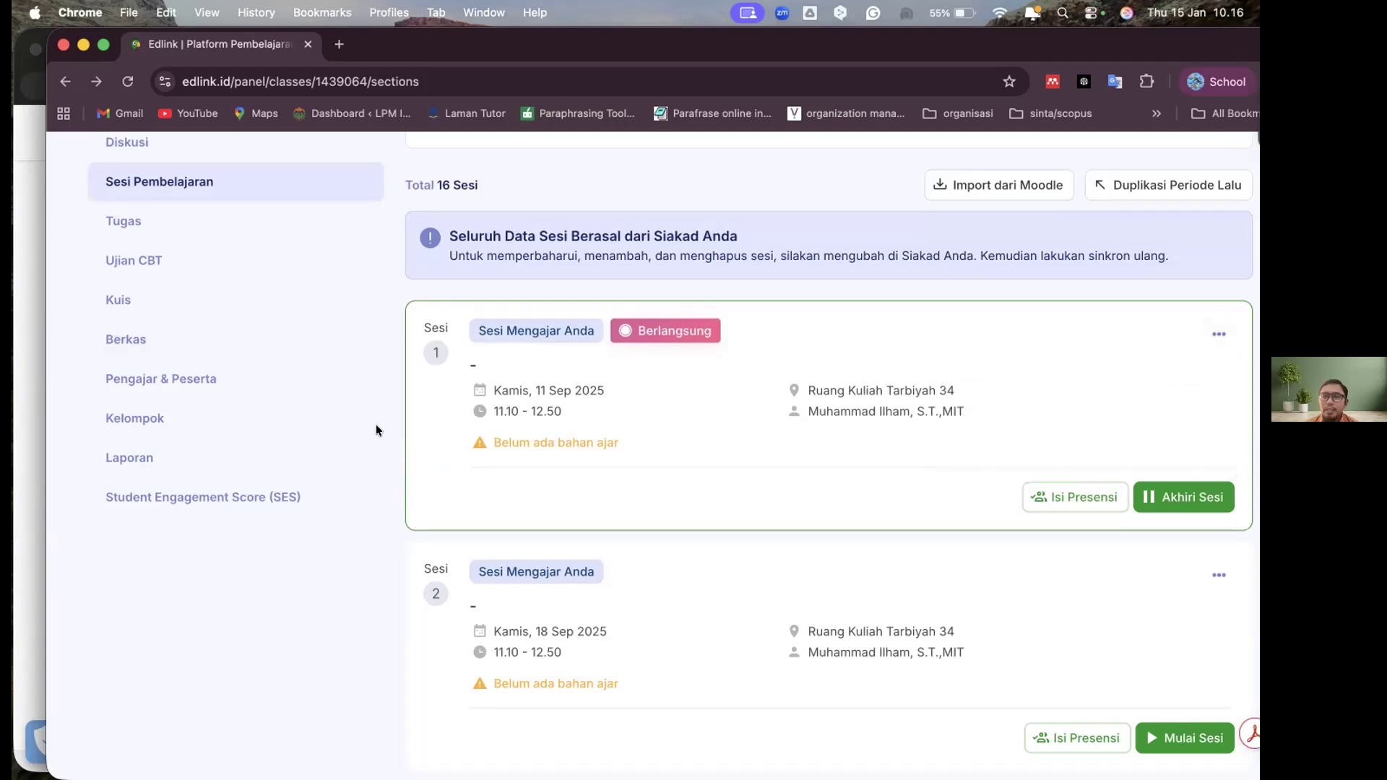
pyautogui.scroll(2, 245, 379)
pyautogui.scroll(5, 812, 449)
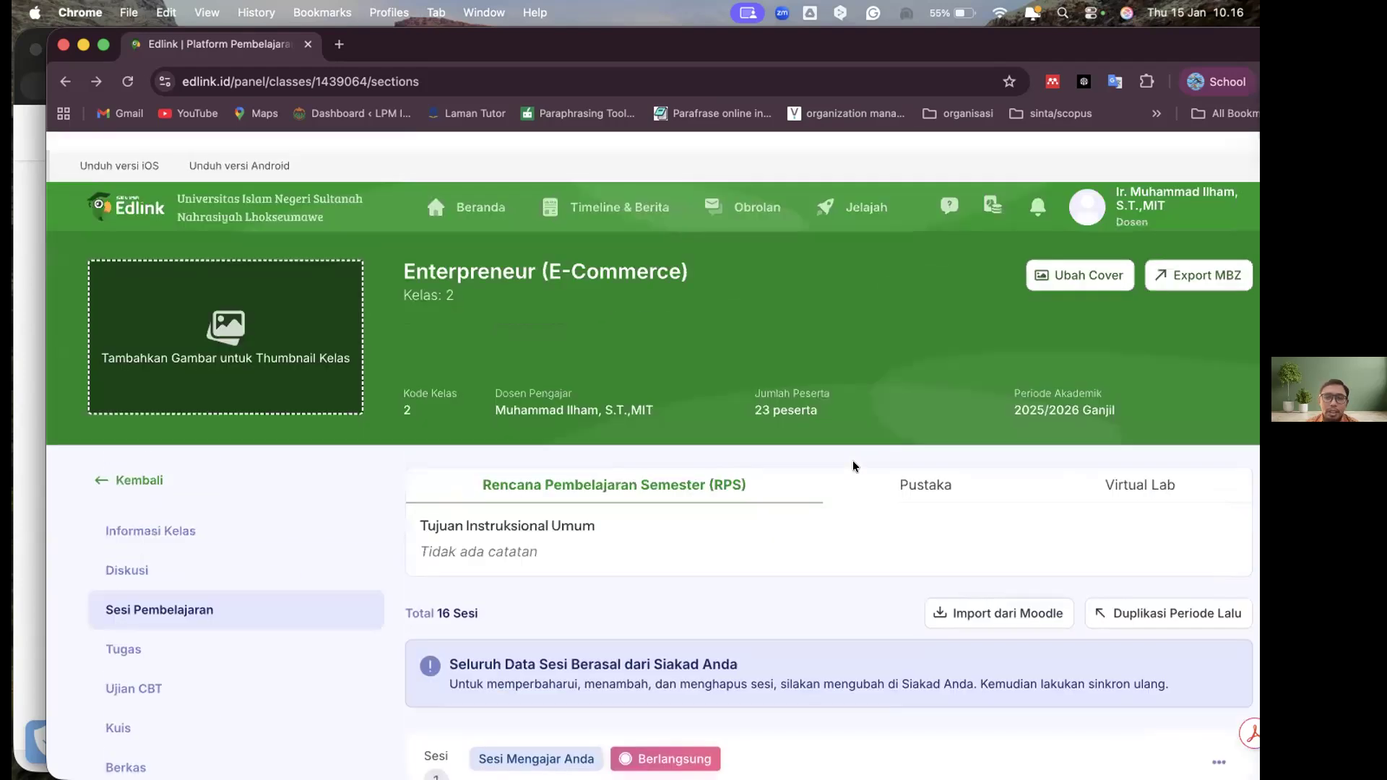
pyautogui.scroll(1, 854, 469)
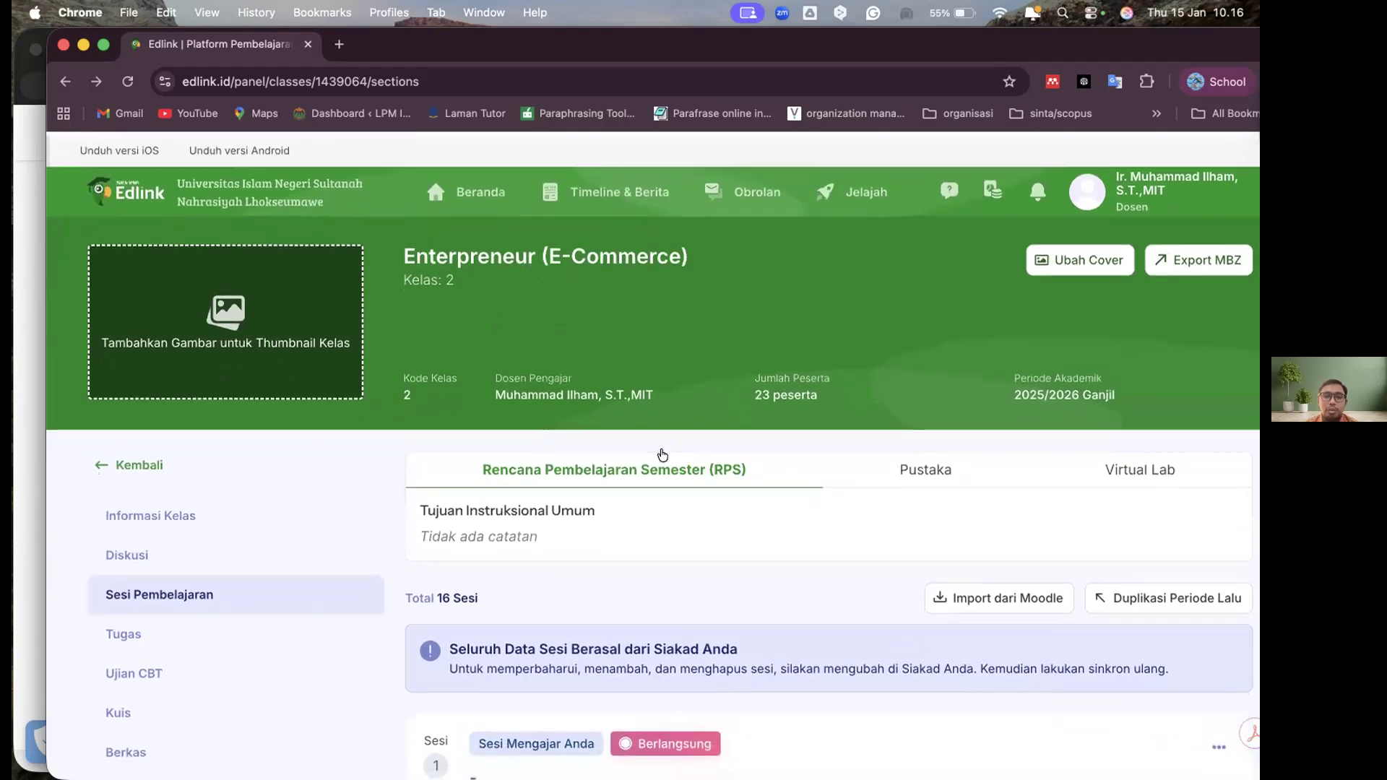
pyautogui.scroll(-4, 515, 440)
pyautogui.scroll(1, 176, 305)
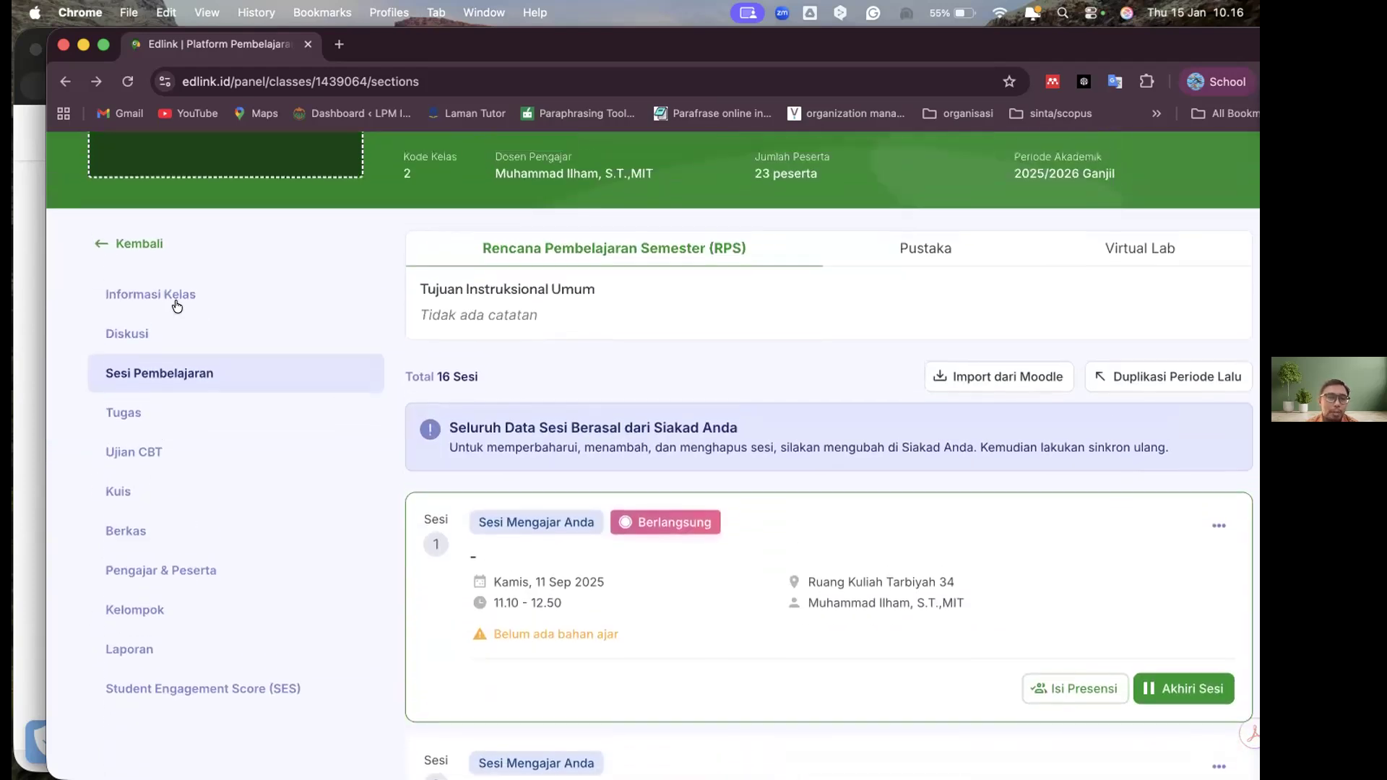
# Open the class's Diskusi page and bring the content-sharing options into view
pyautogui.click(173, 323)
pyautogui.click(139, 391)
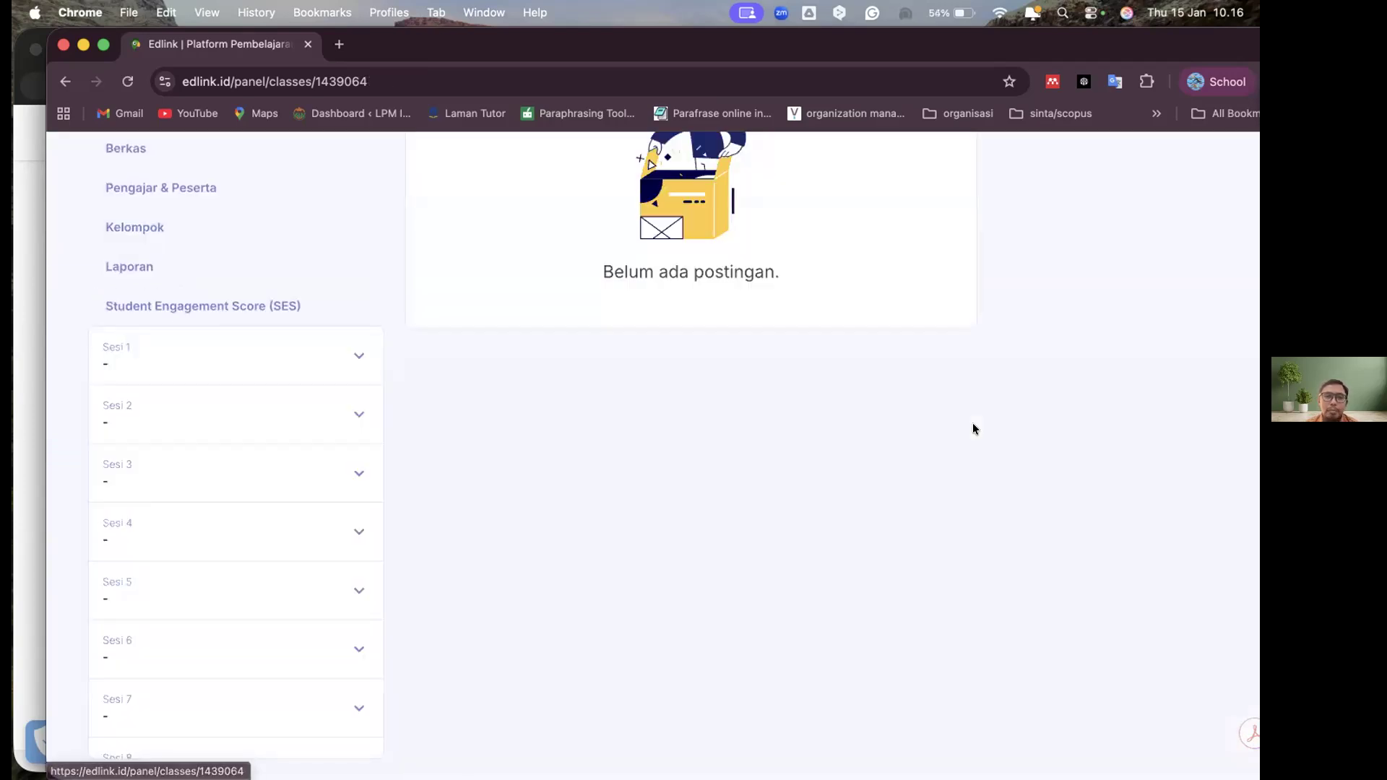
pyautogui.scroll(6, 810, 569)
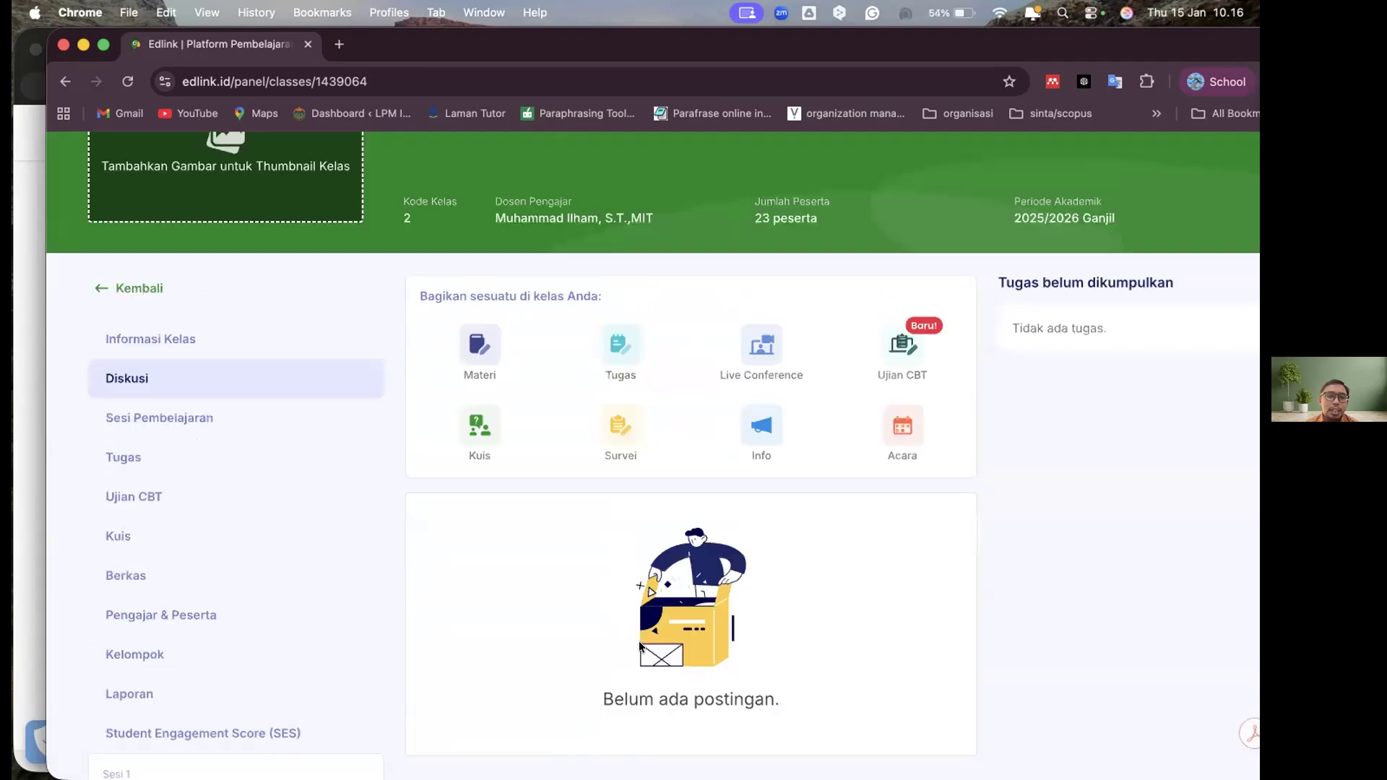
pyautogui.scroll(1, 638, 640)
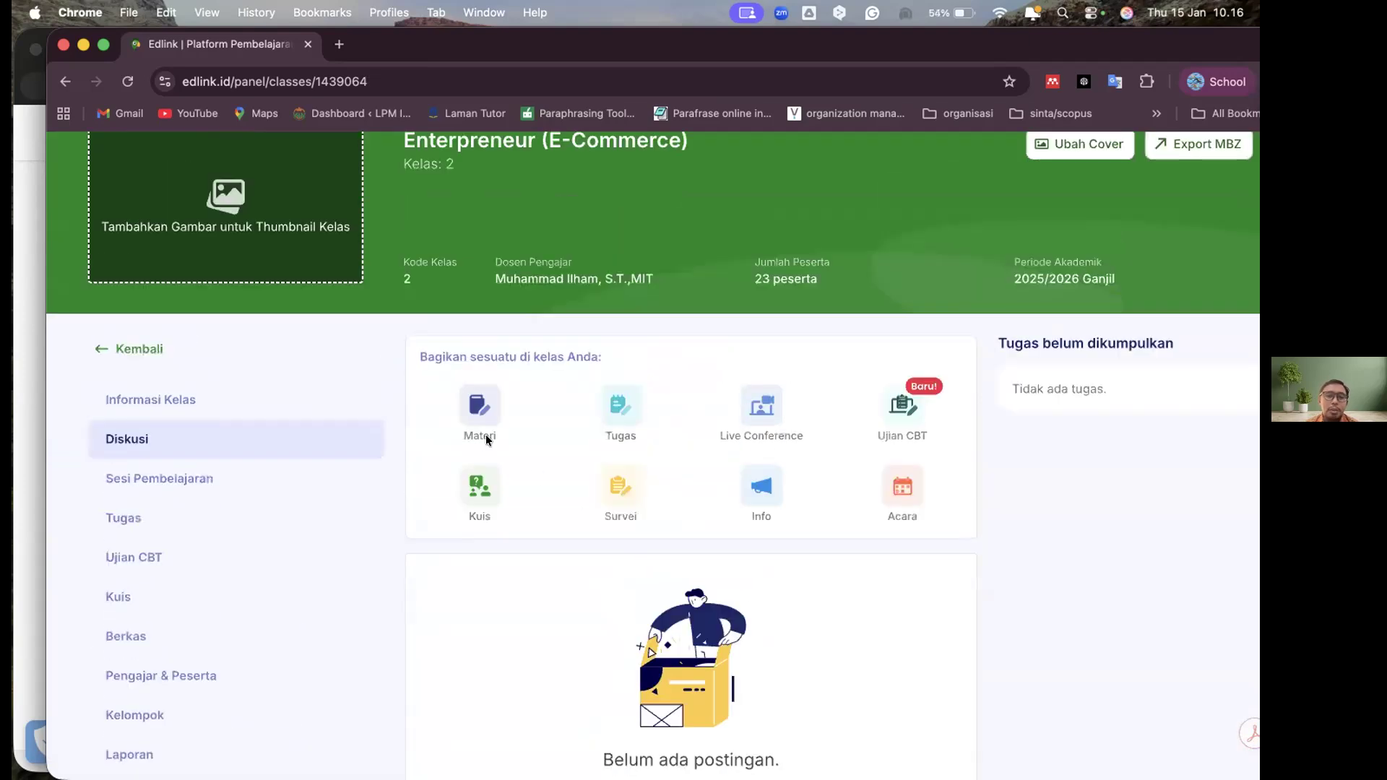
pyautogui.scroll(1, 485, 435)
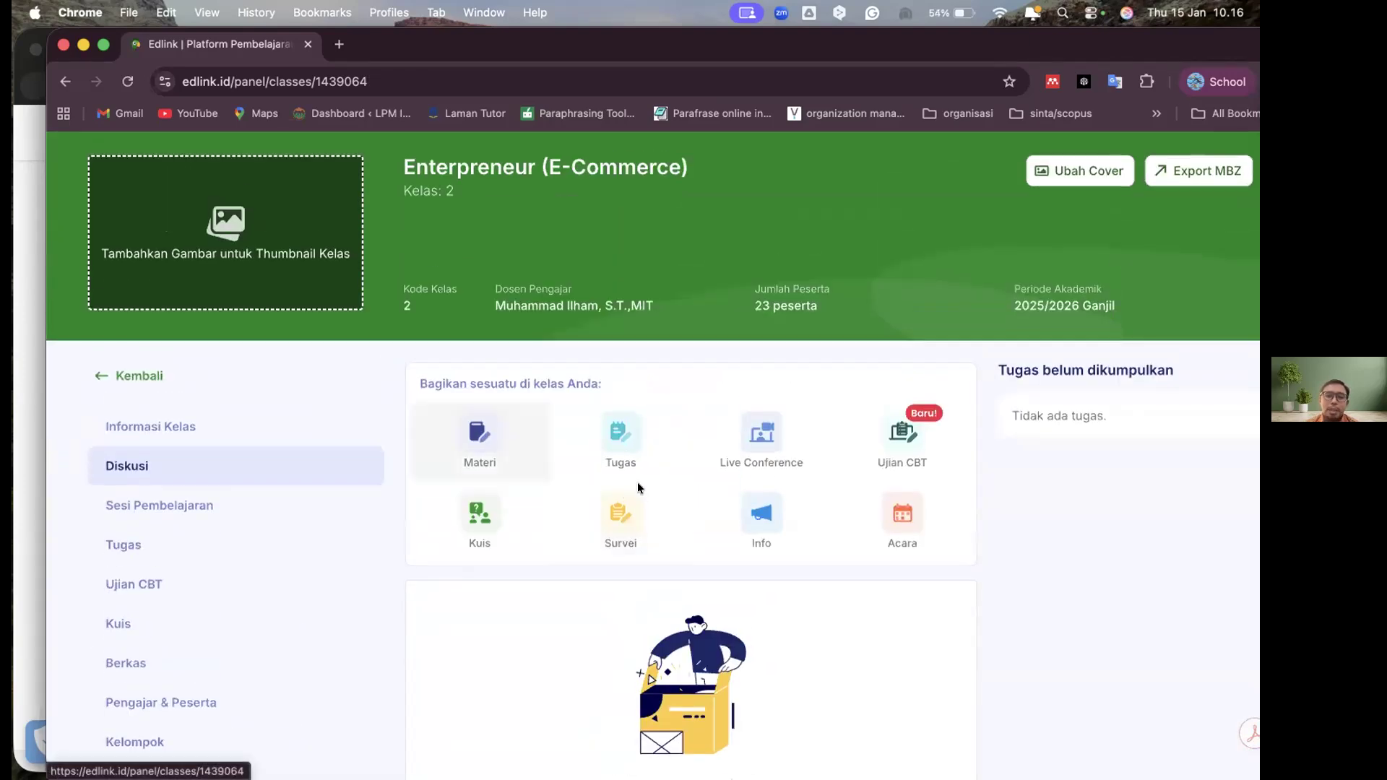
# Start sharing a Materi in the class, choose Sesi 1 and proceed to the Atur Materi stage
pyautogui.click(483, 473)
pyautogui.click(486, 483)
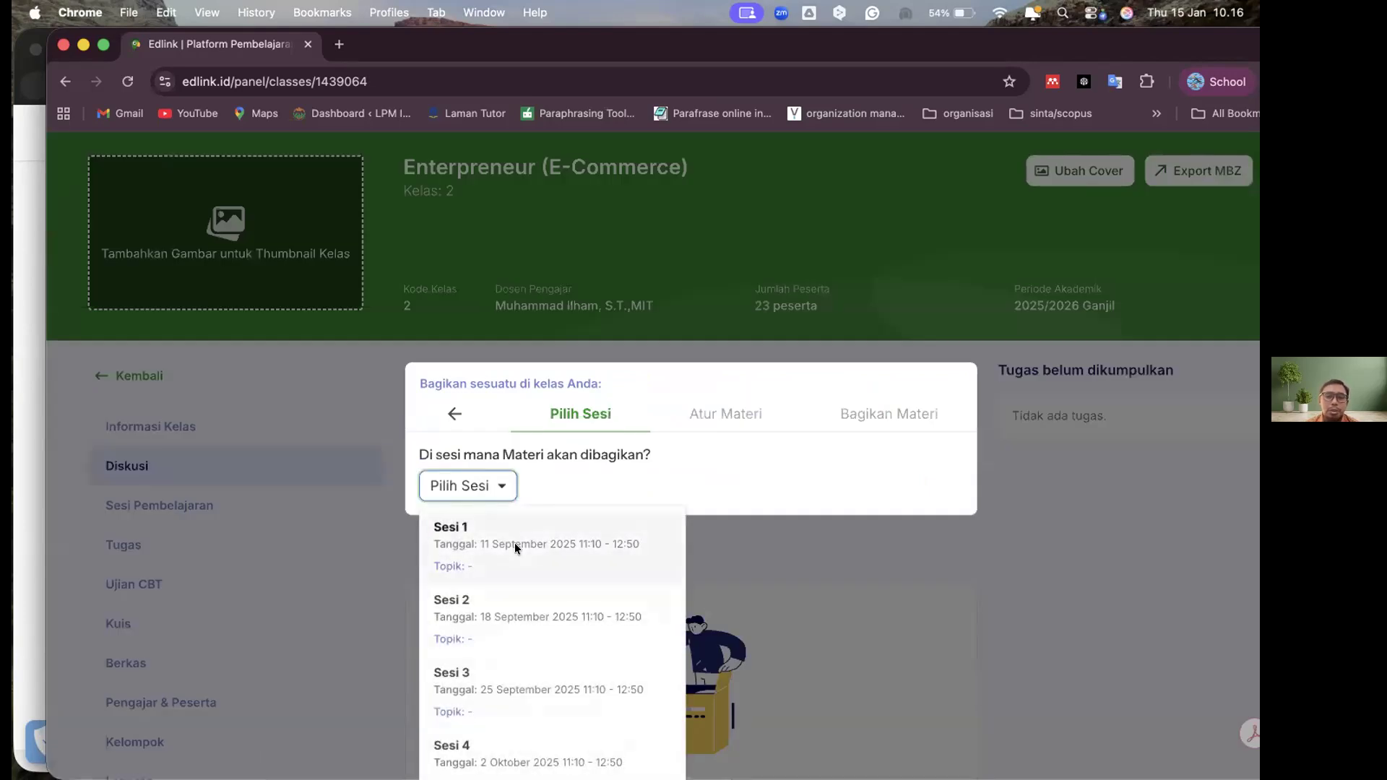
pyautogui.click(514, 544)
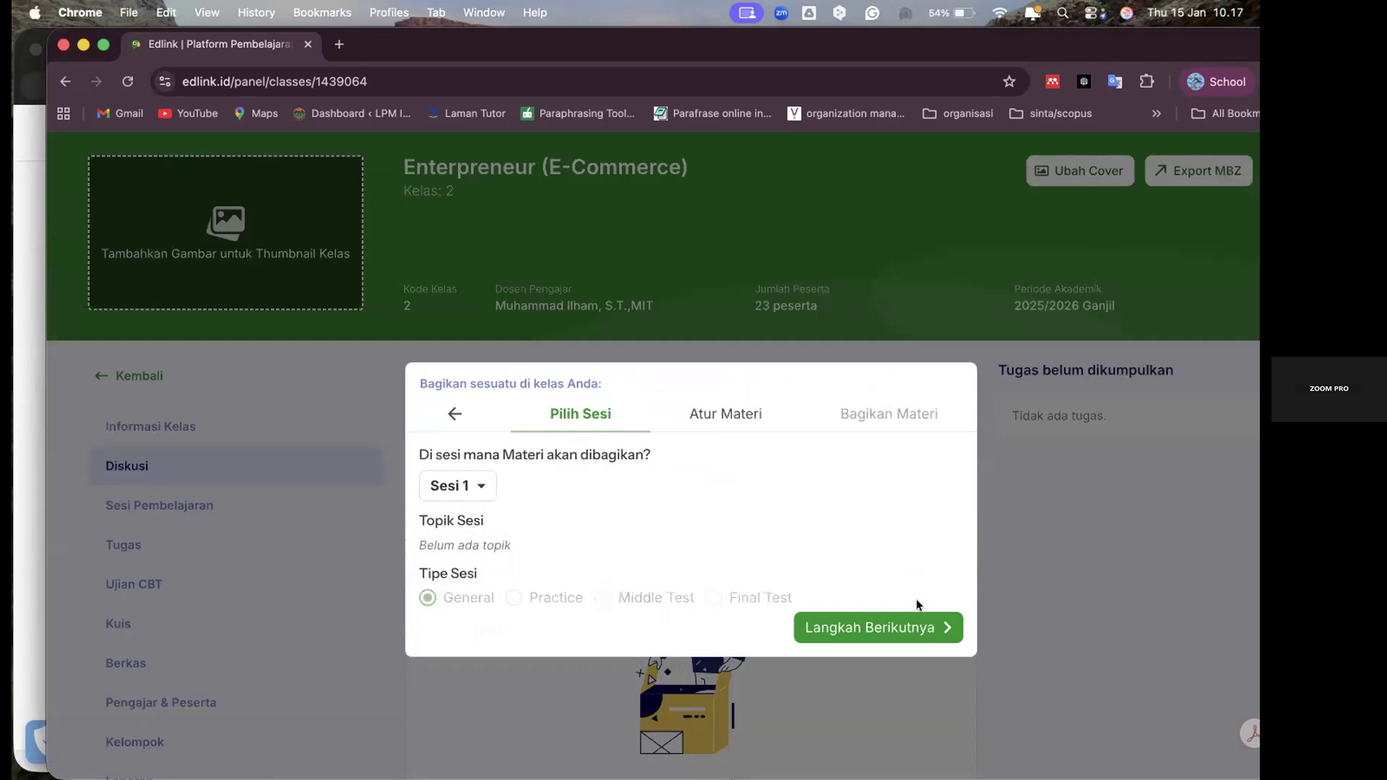
pyautogui.click(735, 417)
pyautogui.click(552, 414)
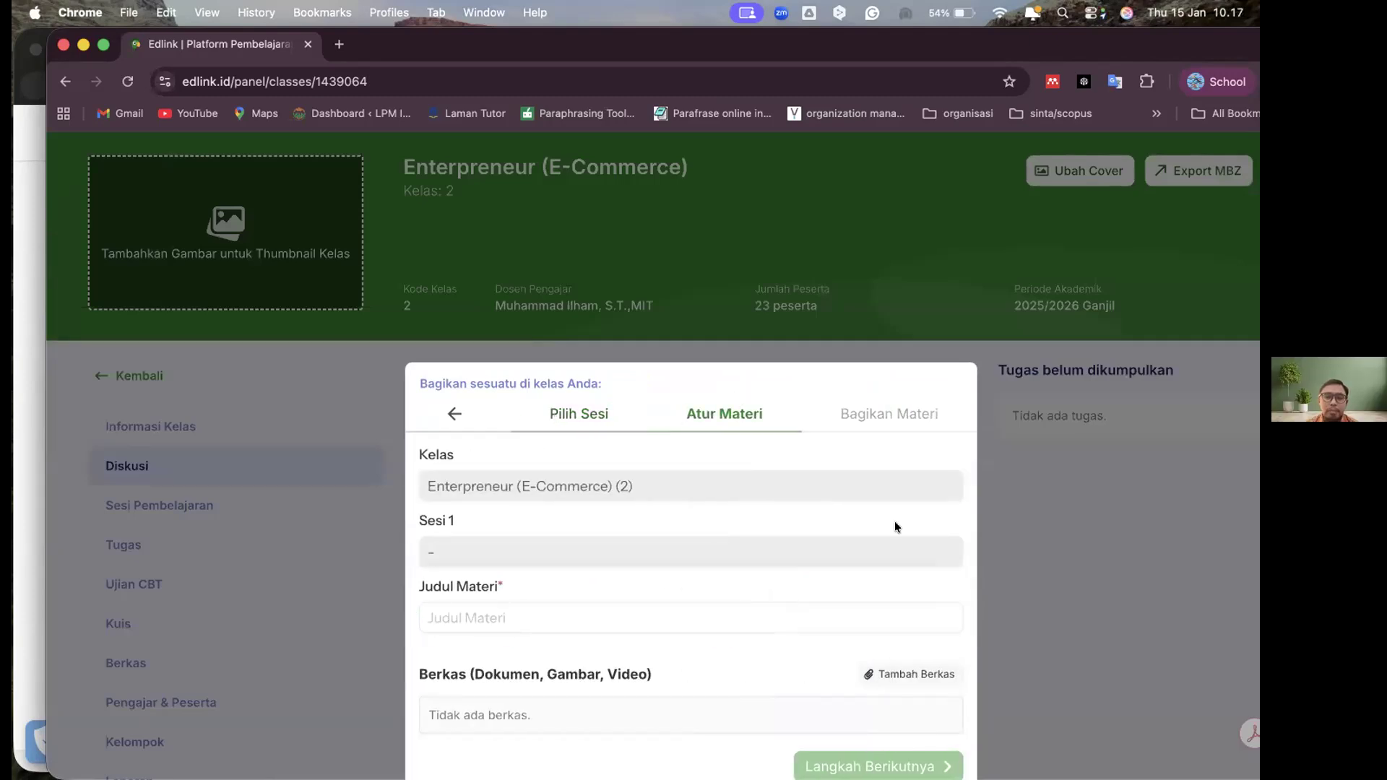
pyautogui.scroll(-1, 888, 599)
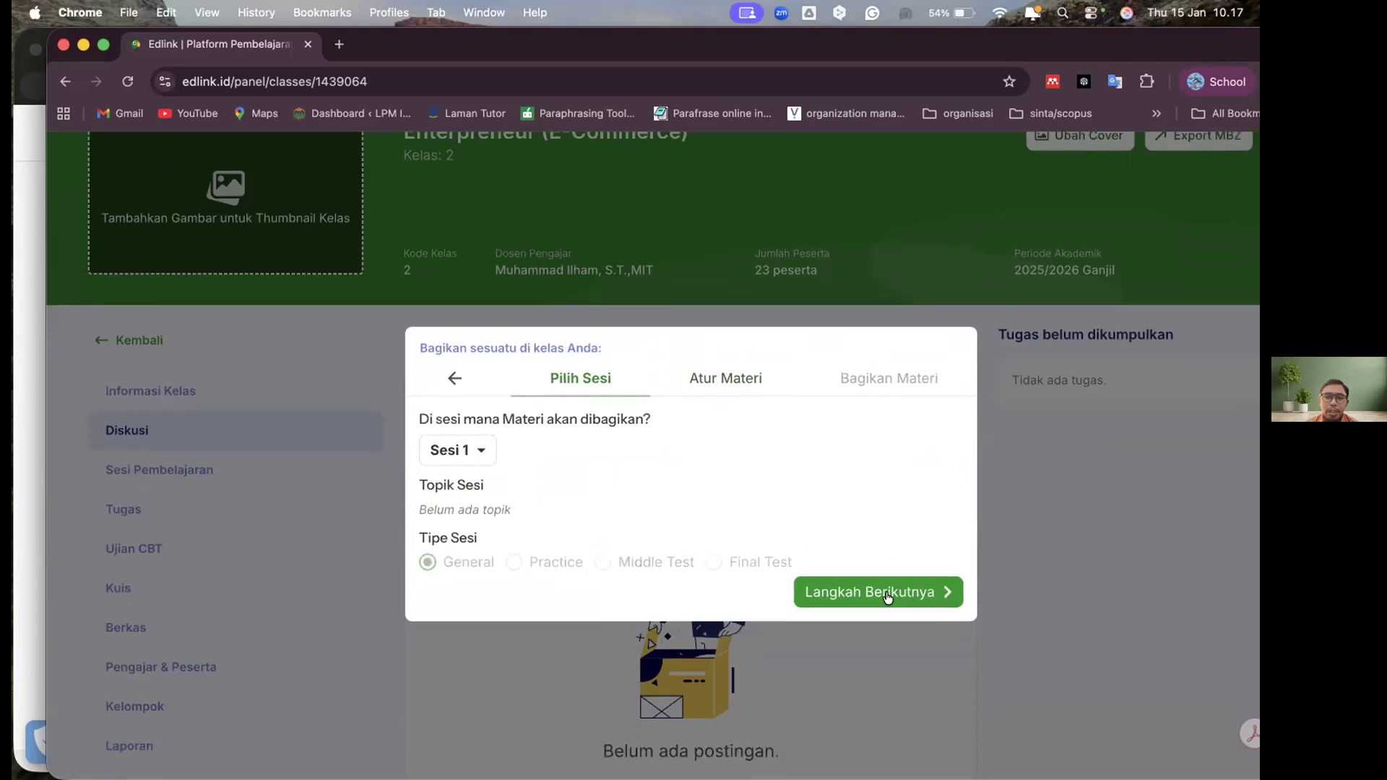
pyautogui.click(889, 593)
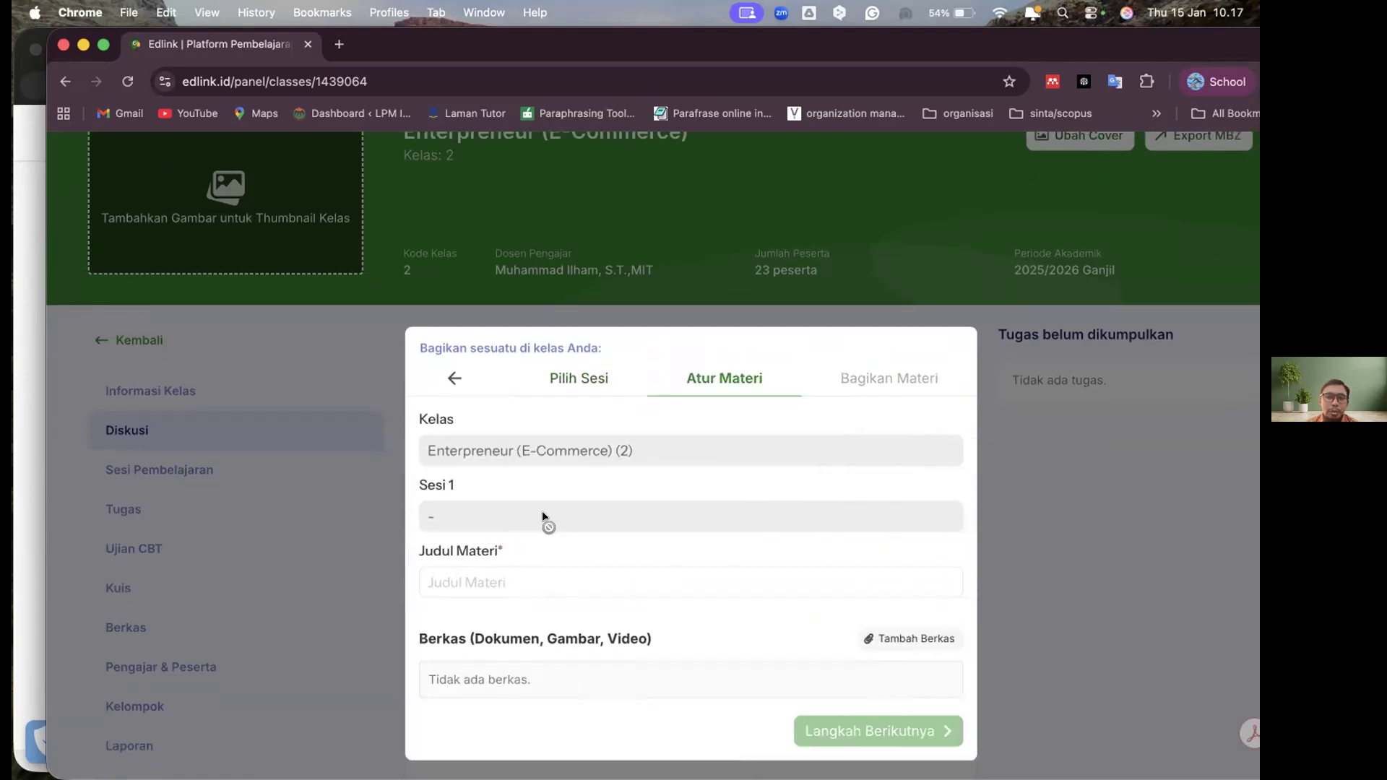
# Enter "pendahuluan" as the Judul Materi for session 1
pyautogui.scroll(-2, 758, 519)
pyautogui.click(639, 495)
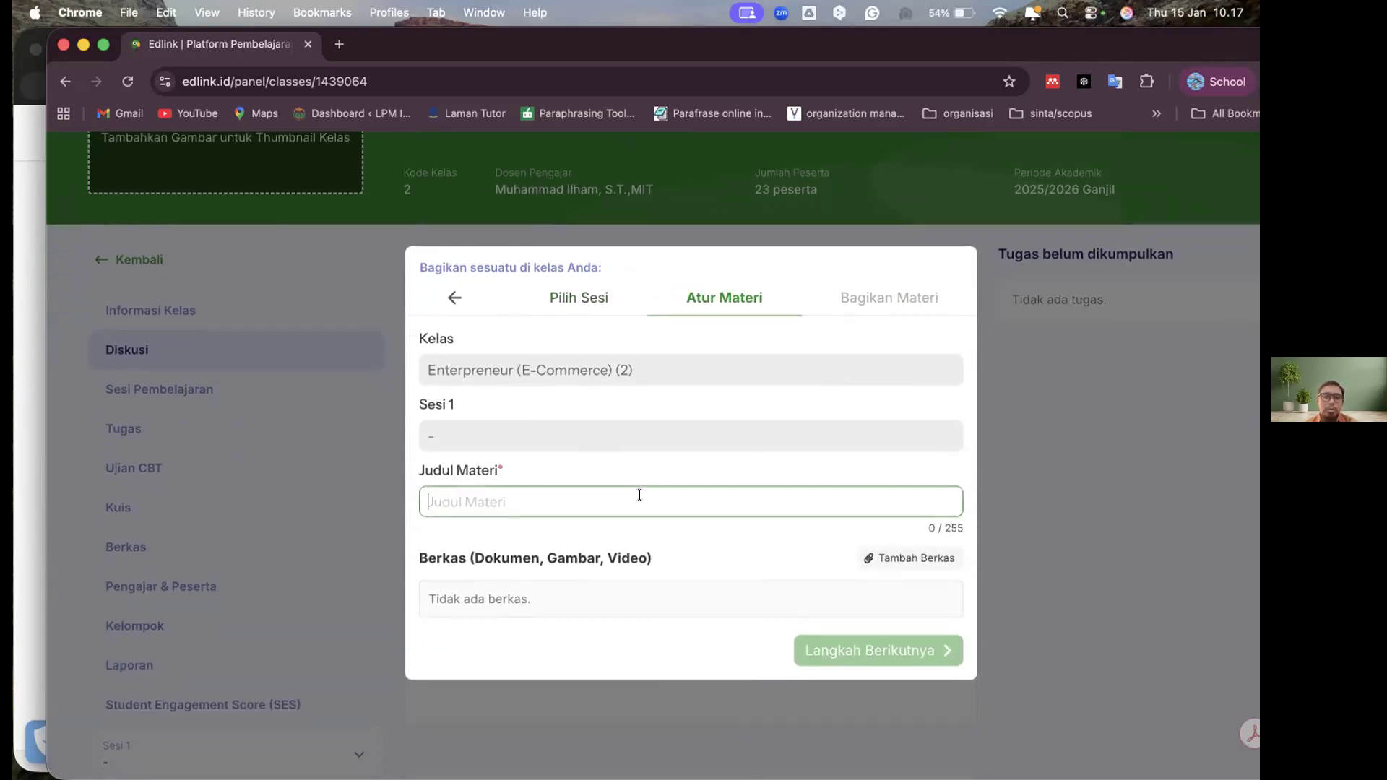
pyautogui.write('pendah')
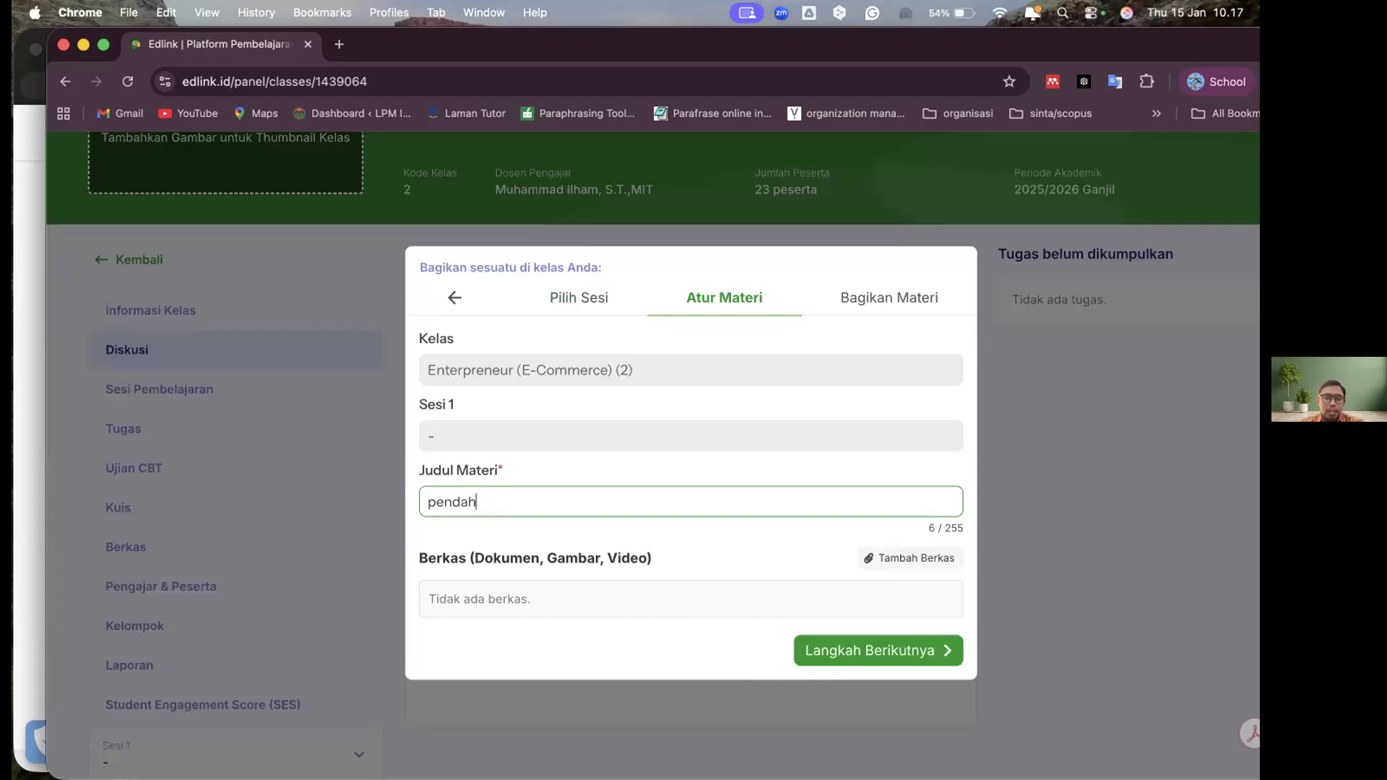
pyautogui.write('uluan')
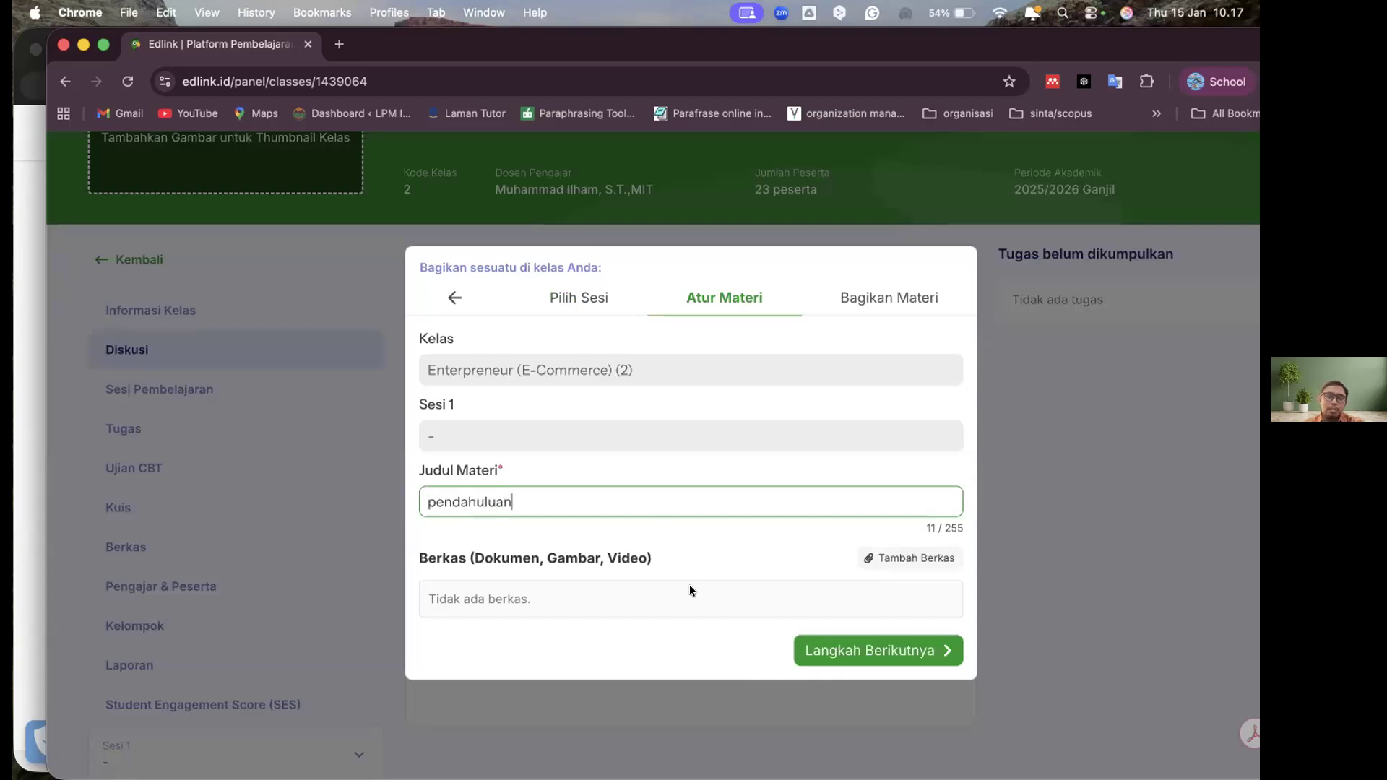
# Attach Dampak Banjir - Viz.pdf from the Perguruan Tinggi storage to the material and proceed to Bagikan Materi
pyautogui.click(881, 559)
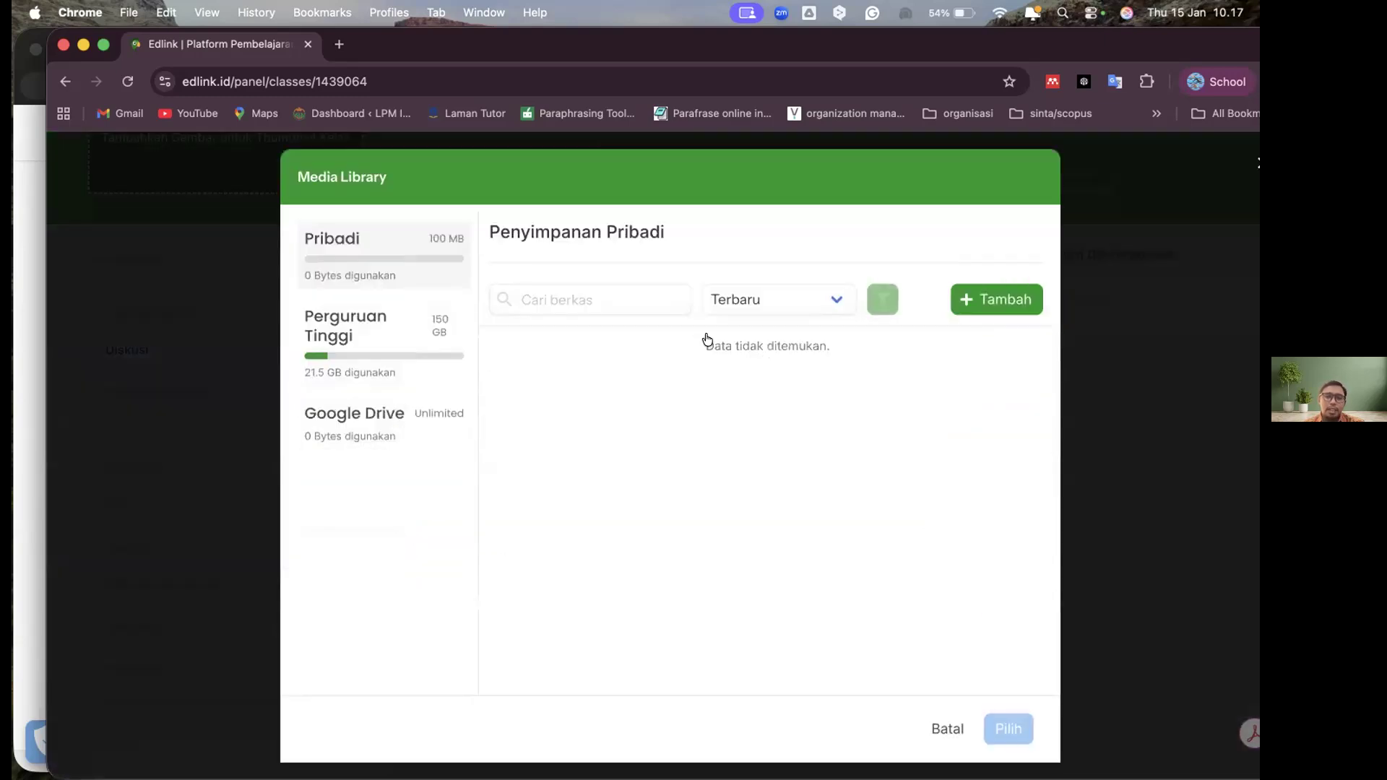
pyautogui.click(508, 352)
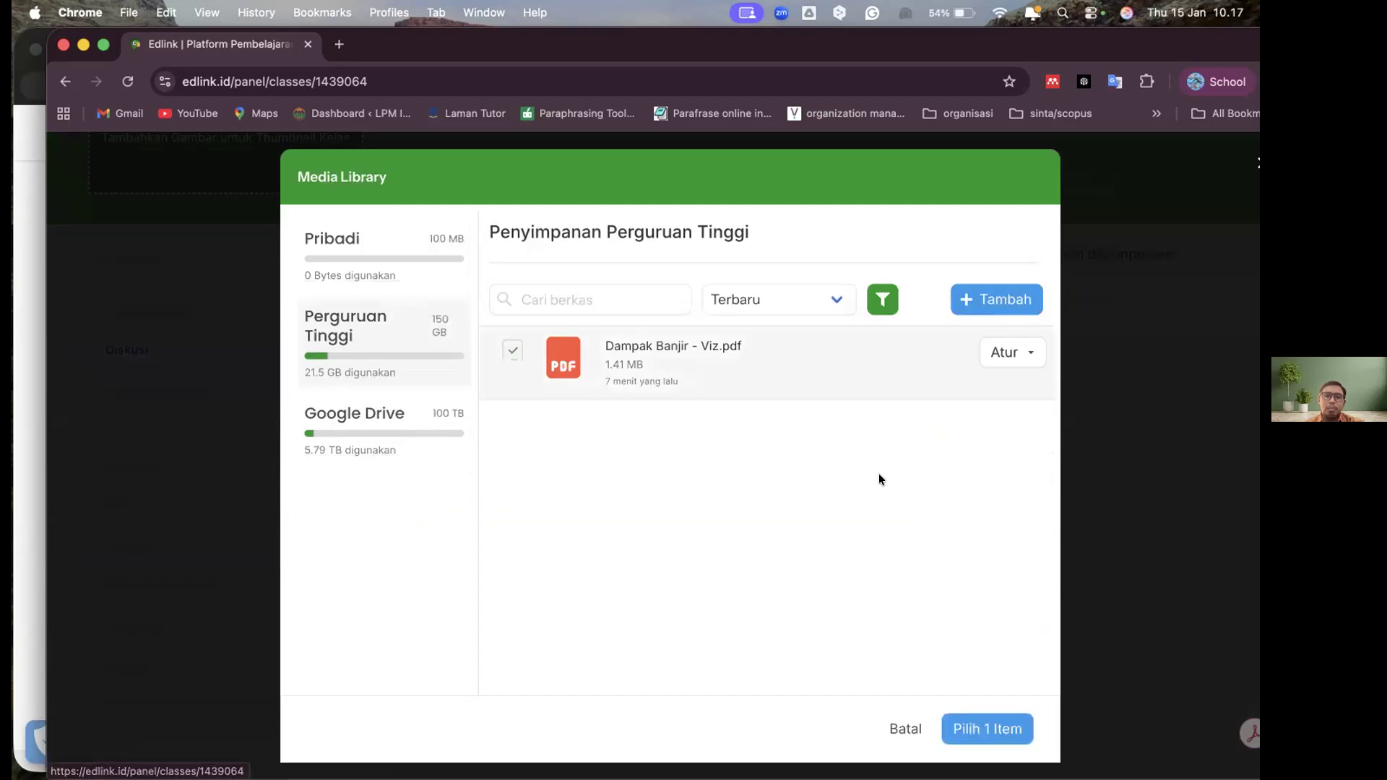
pyautogui.click(974, 725)
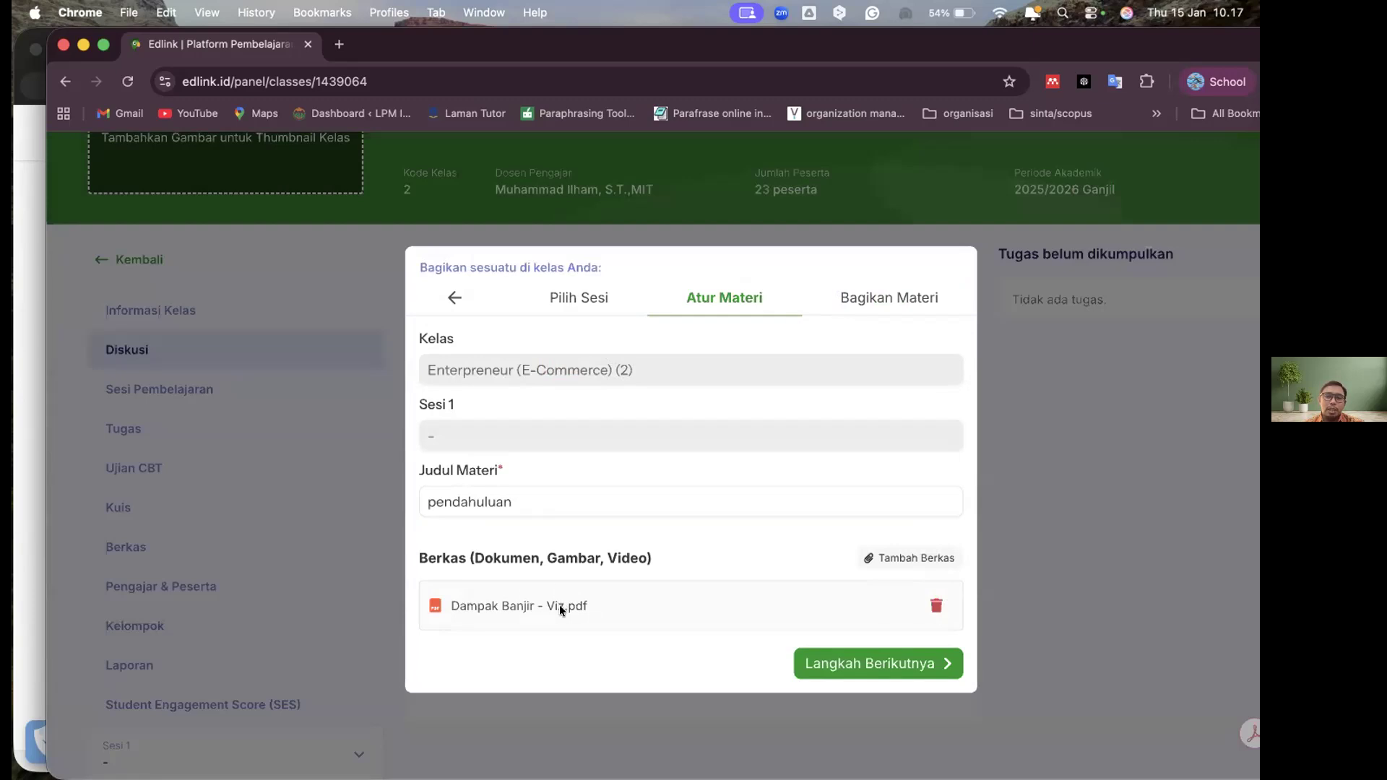
pyautogui.click(888, 662)
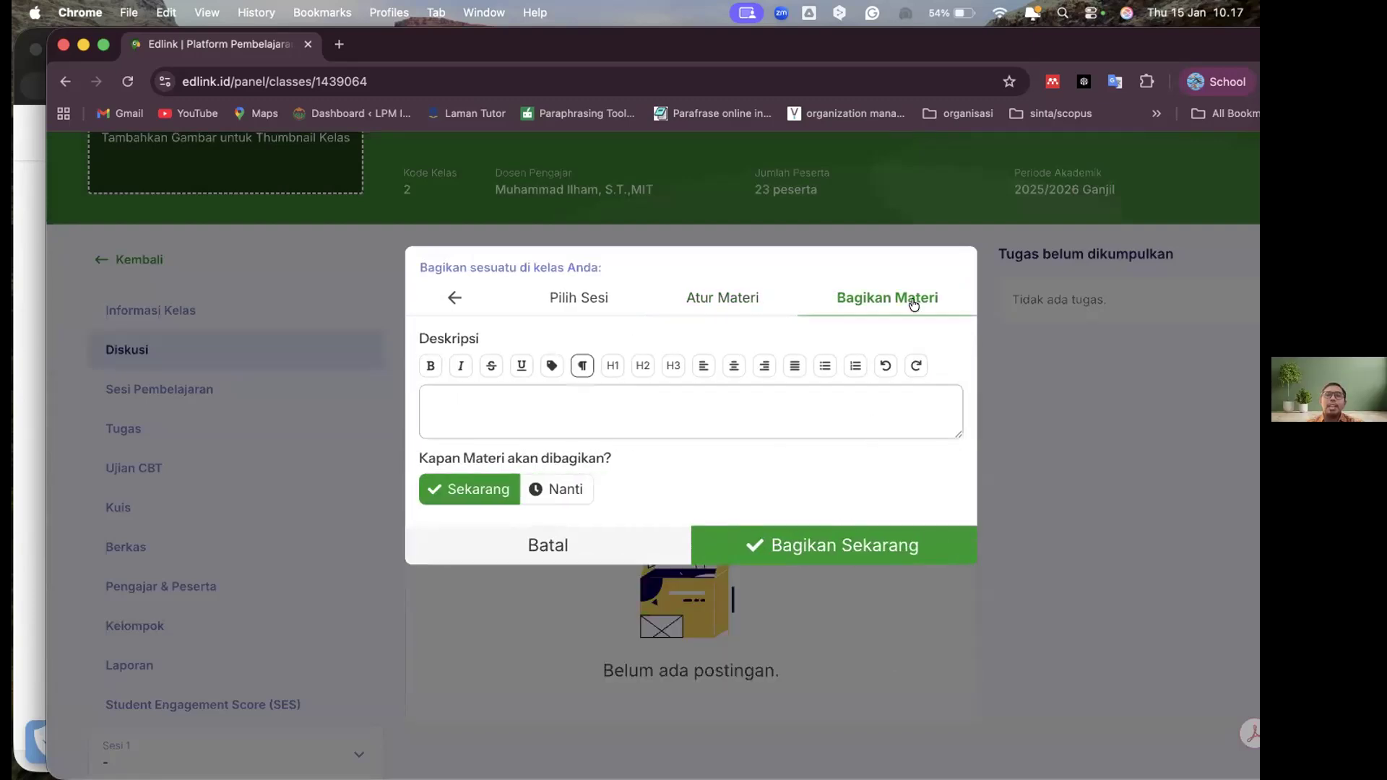
# Write the material's description as "Berikut adalah materi pertemuan pertama"
pyautogui.click(730, 423)
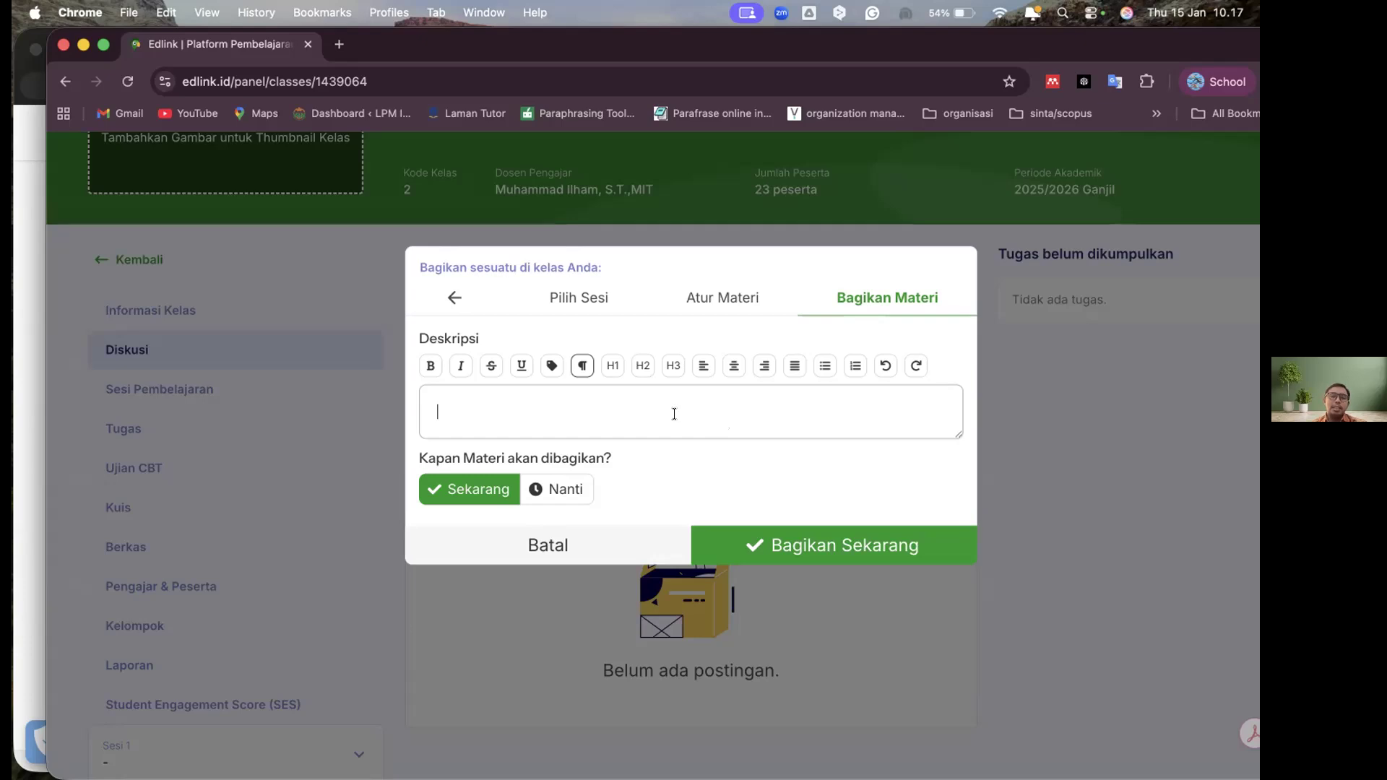
pyautogui.write('Berikut')
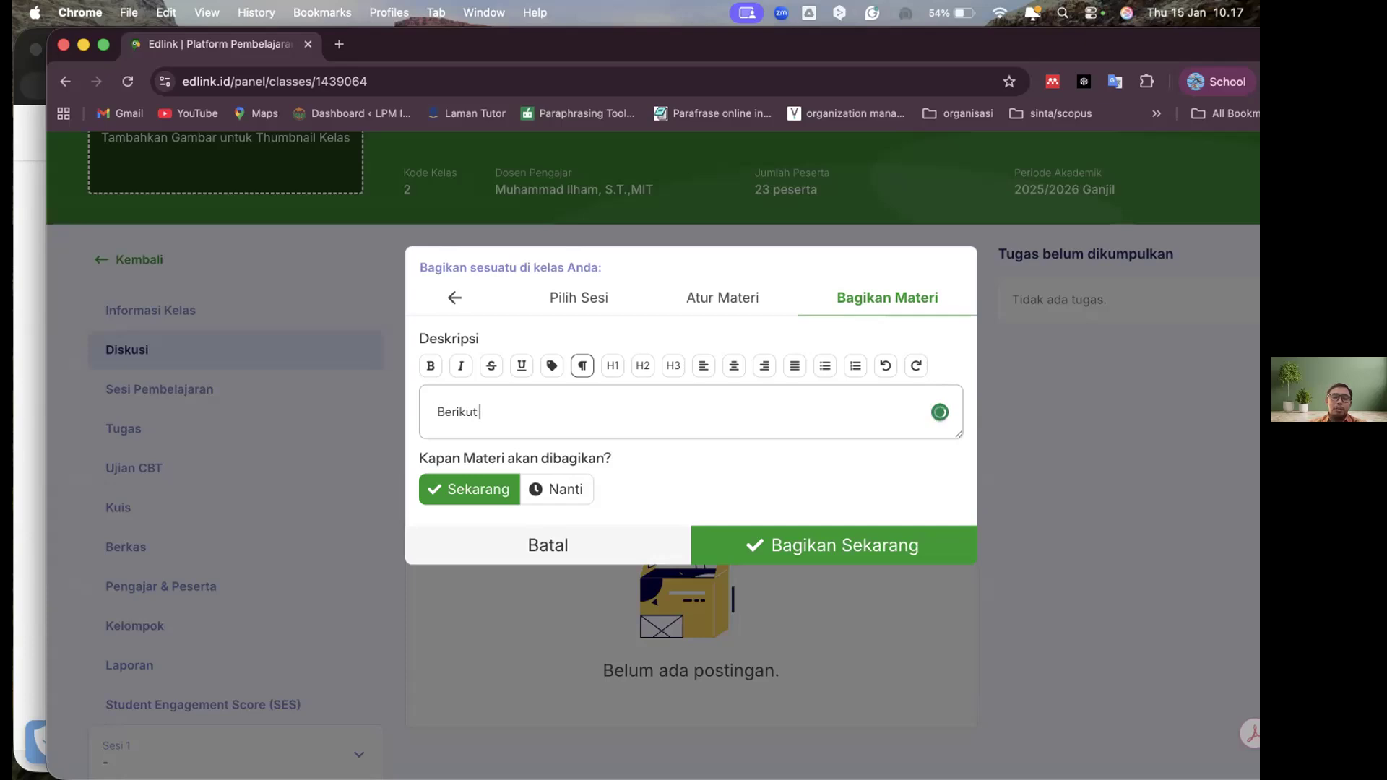
pyautogui.write(' adalah materi')
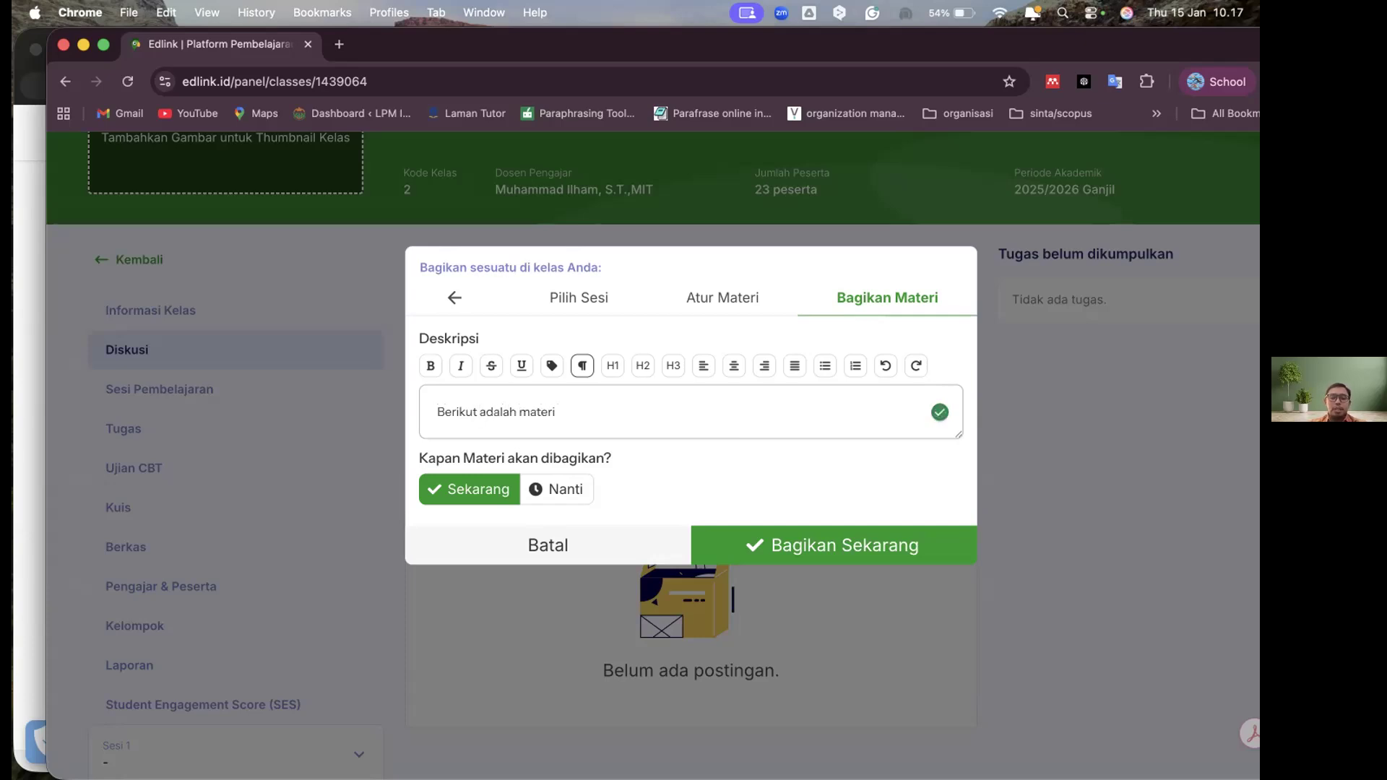
pyautogui.write(' pertemuan ')
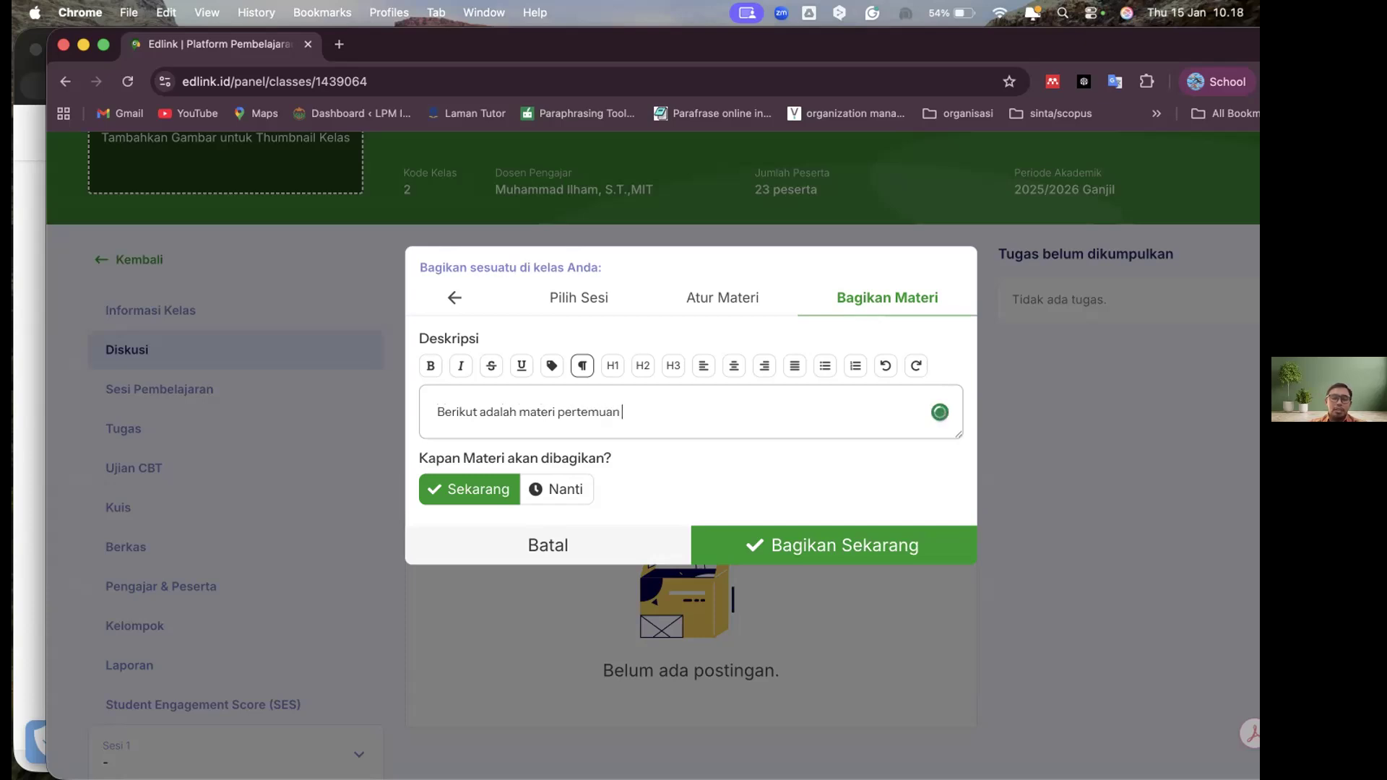
pyautogui.write('pertama')
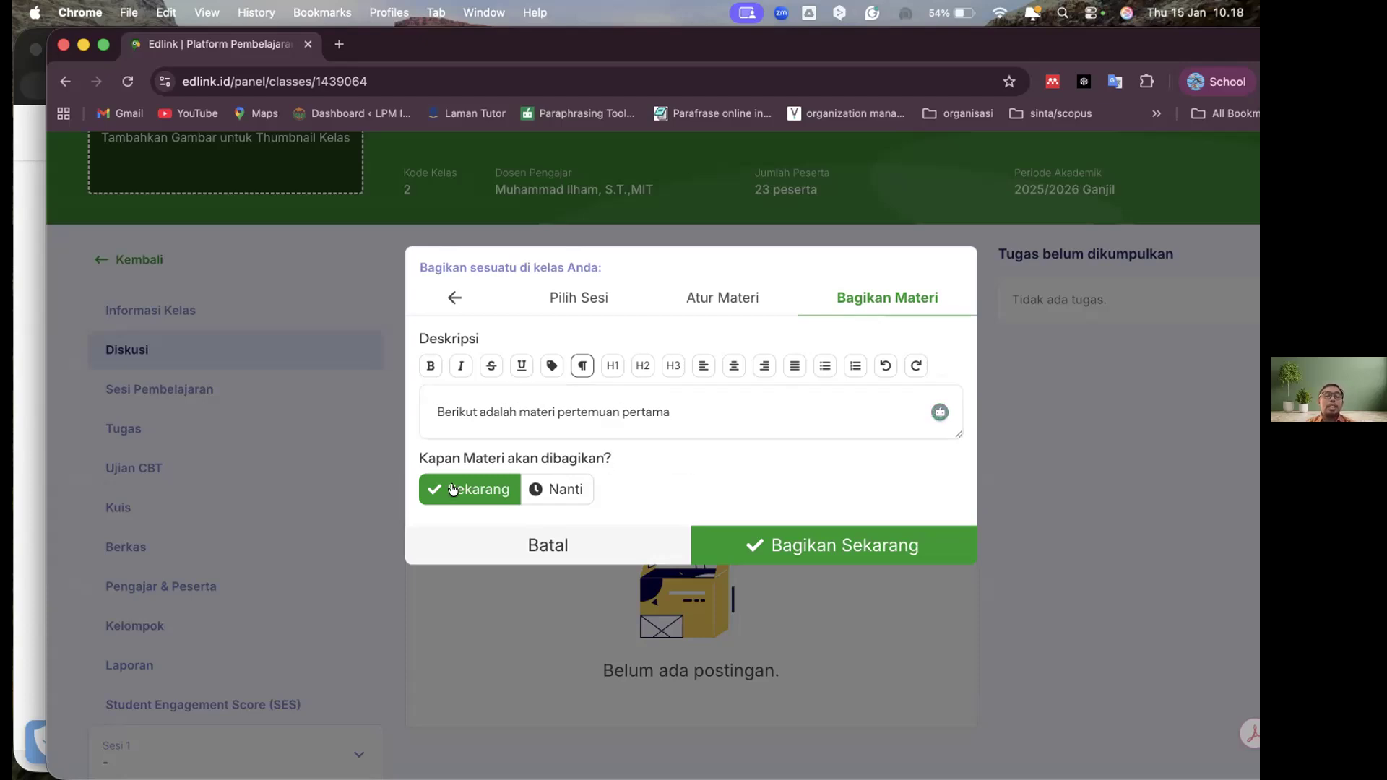
# Compare the Sekarang and Nanti sharing times for the material, leaving Nanti selected
pyautogui.click(556, 489)
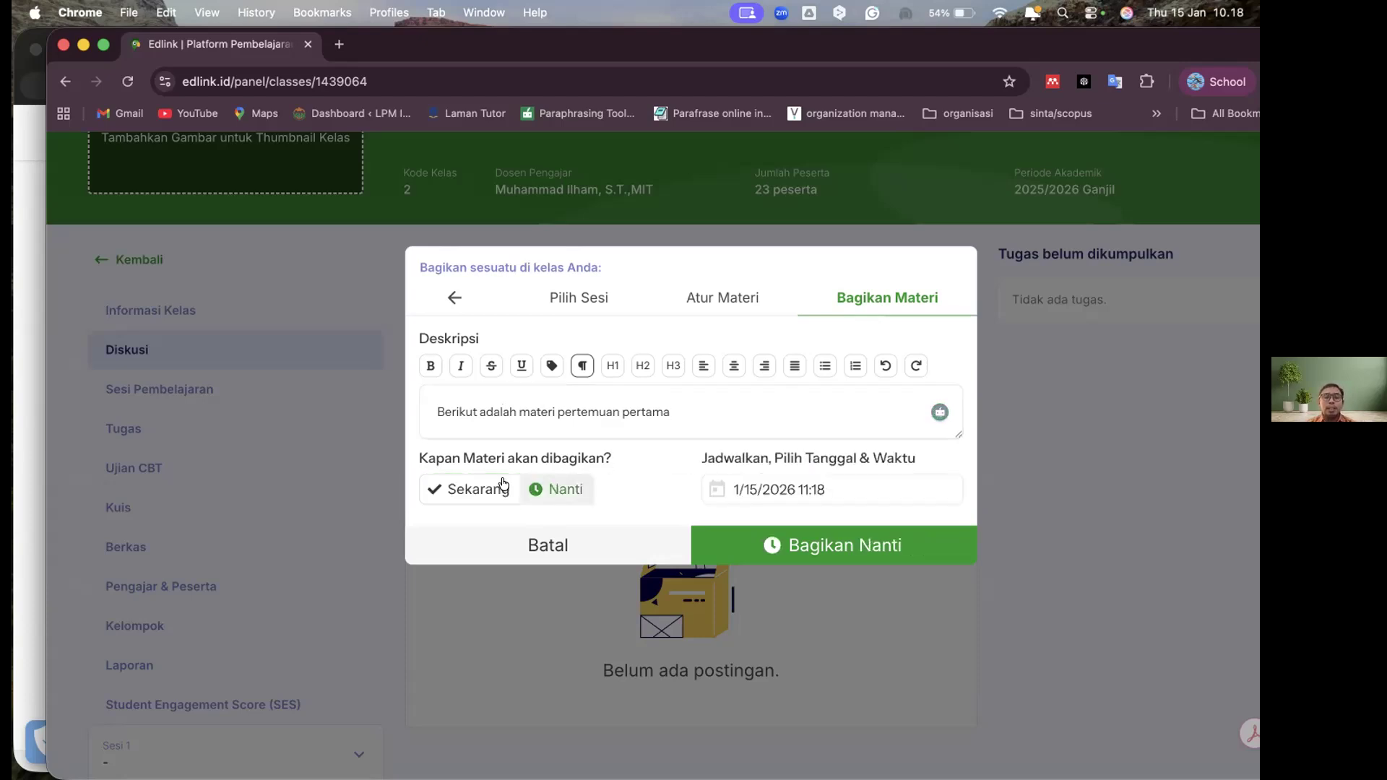
pyautogui.click(466, 492)
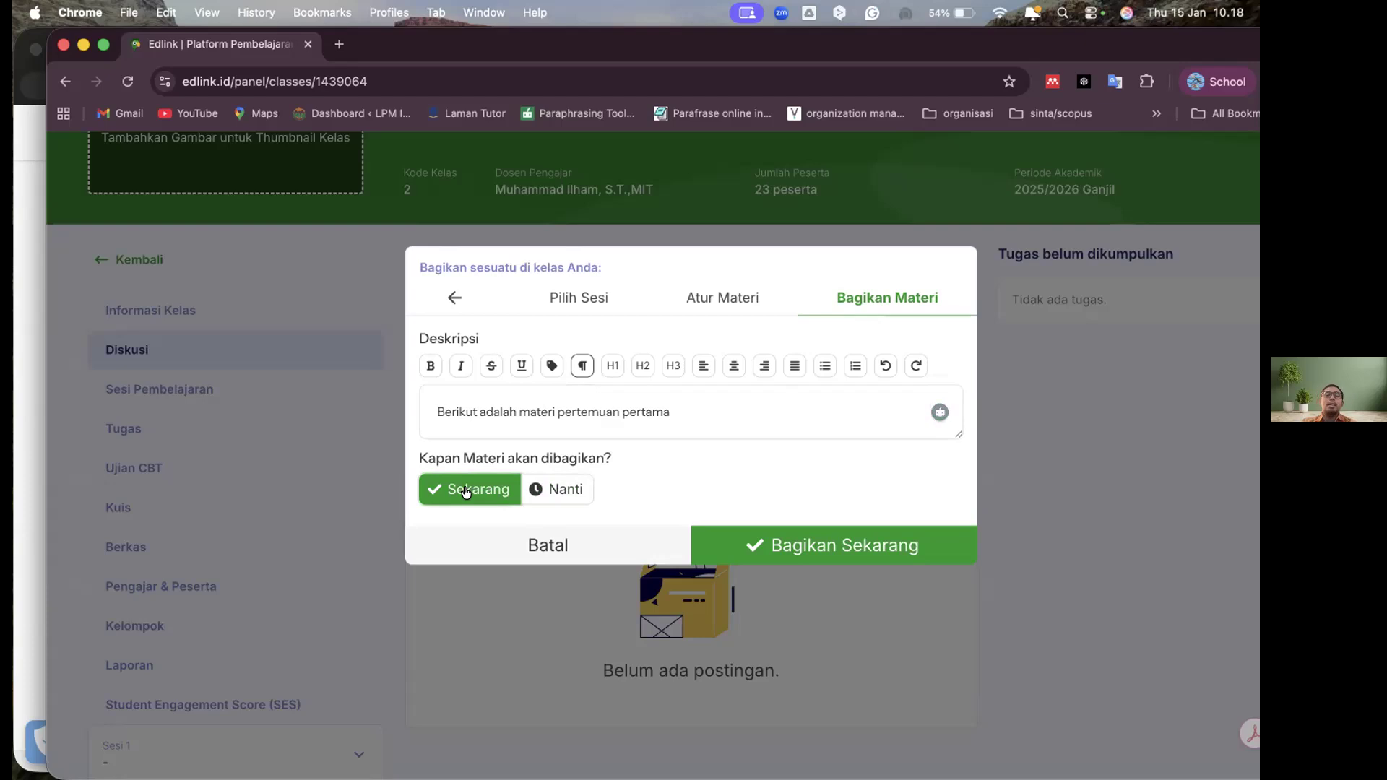
pyautogui.click(563, 490)
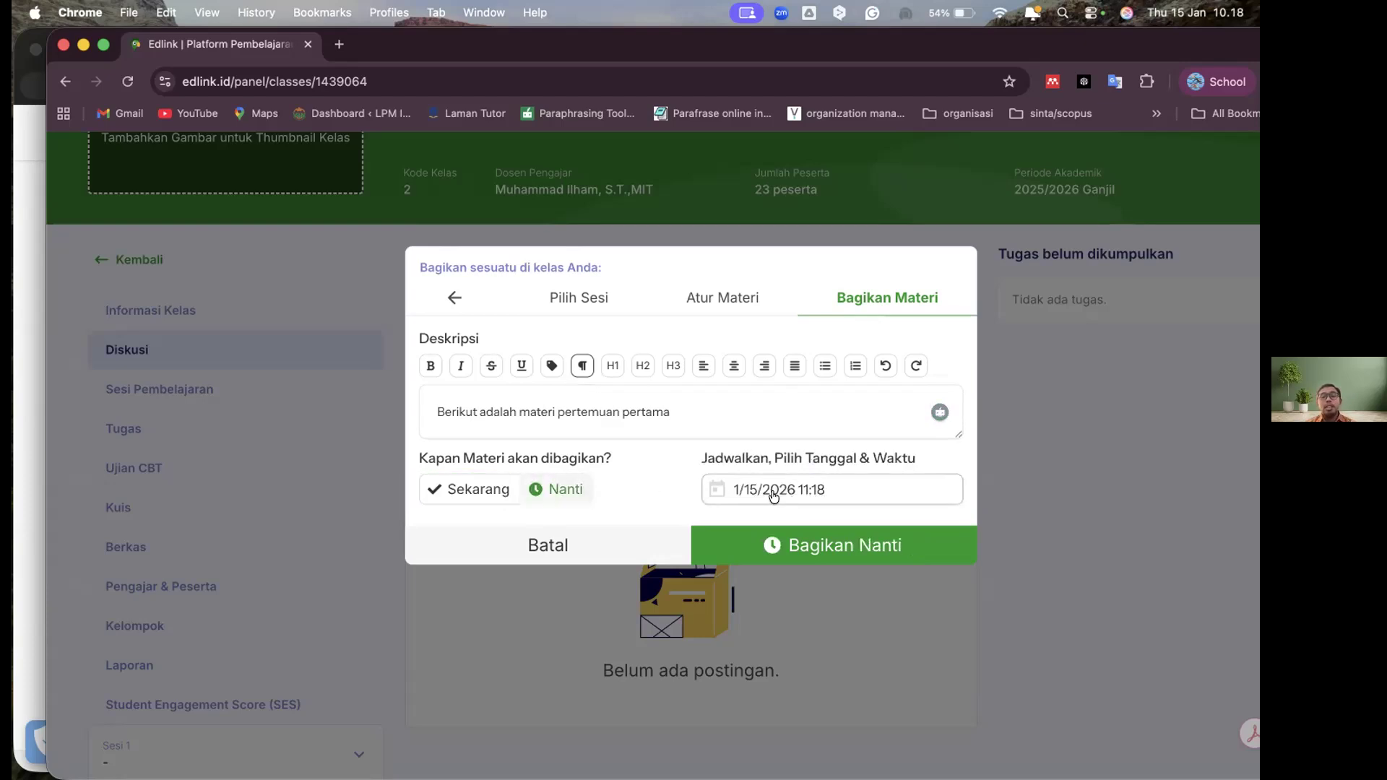
# Set the material's sharing time to Sekarang and share it with the class
pyautogui.click(718, 493)
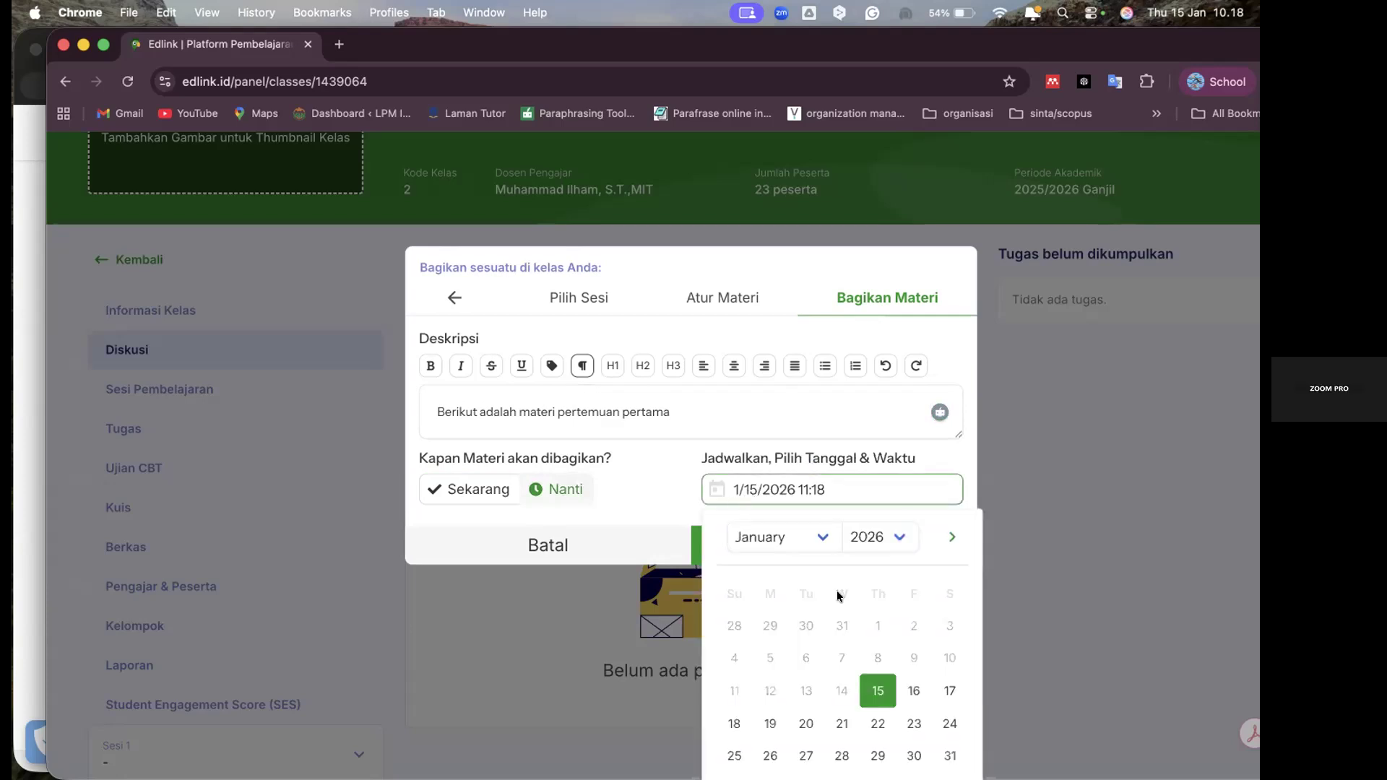
pyautogui.click(948, 346)
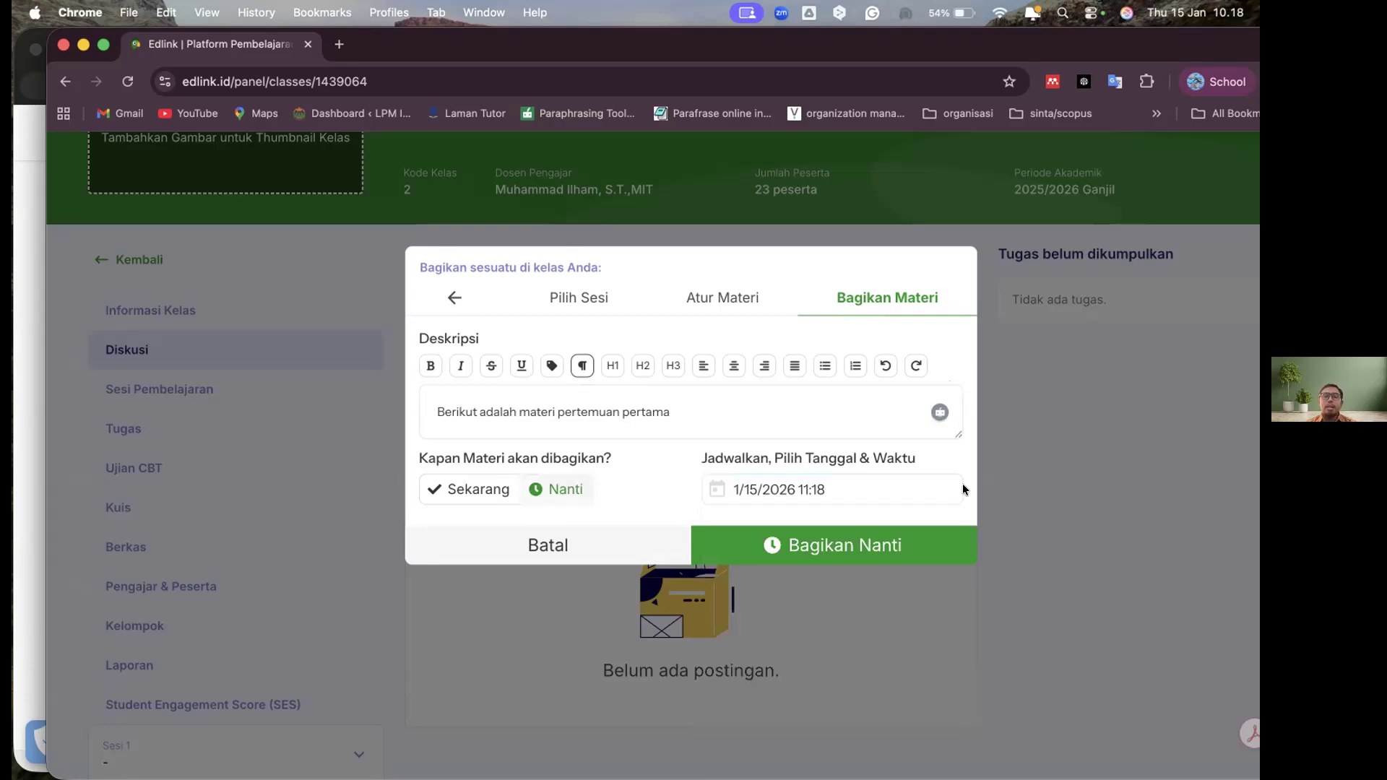
pyautogui.click(462, 491)
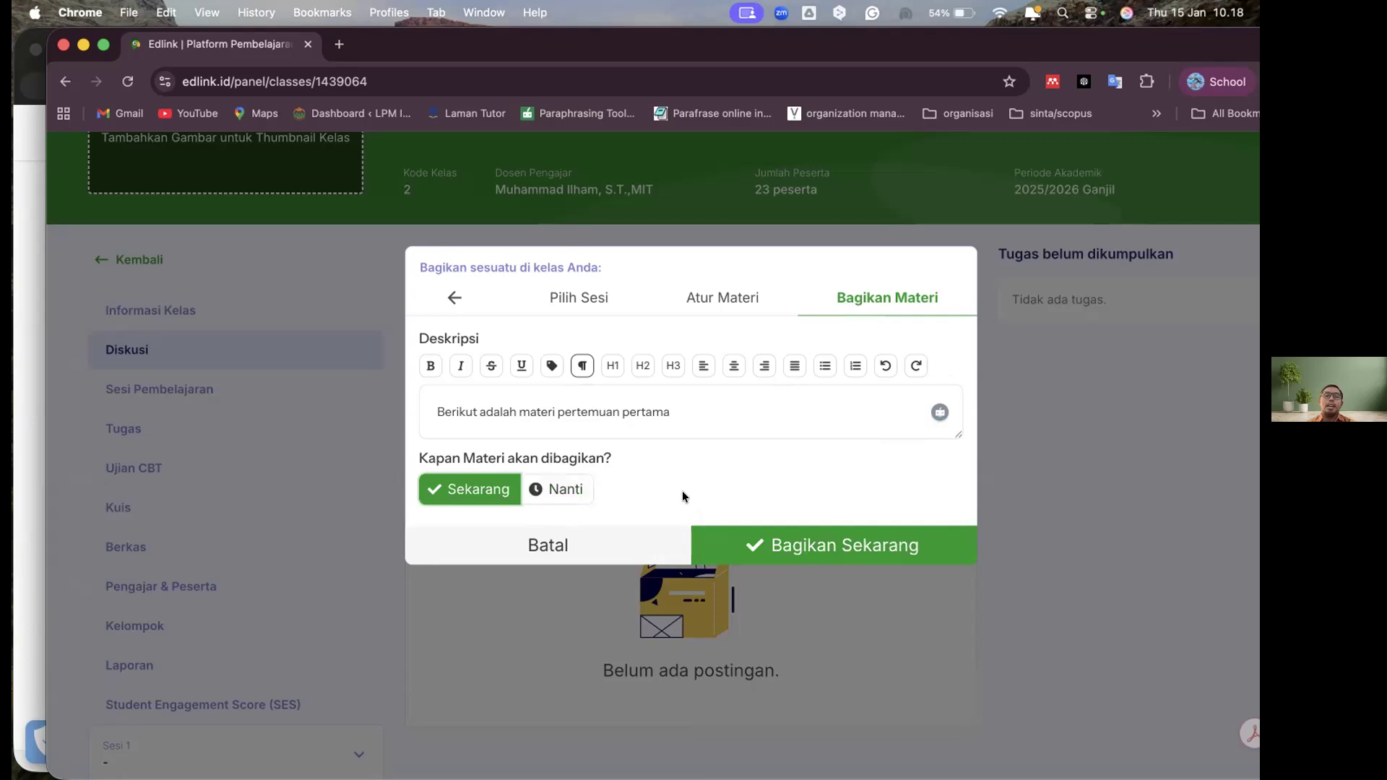
pyautogui.click(815, 551)
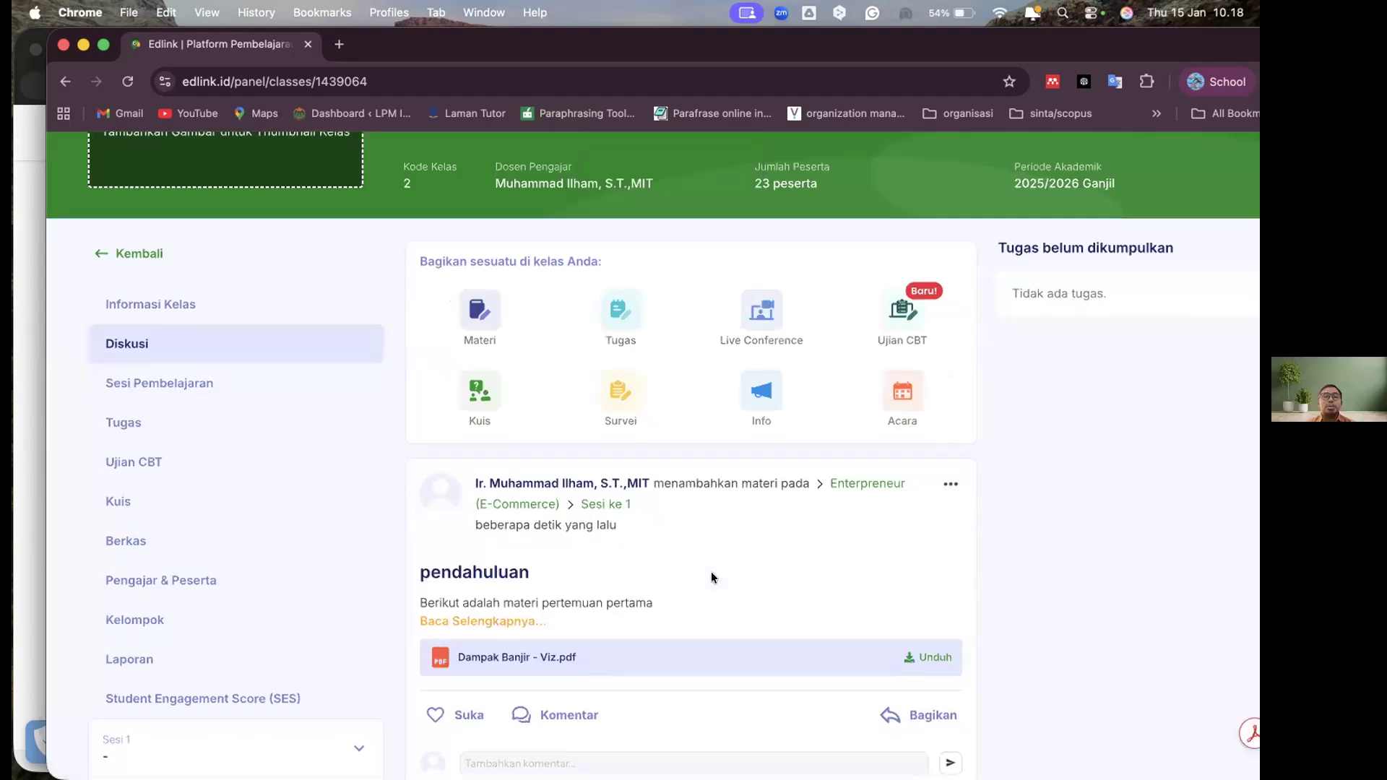
# Review the posted pendahuluan material and the social media options for sharing it
pyautogui.scroll(-3, 711, 571)
pyautogui.scroll(-4, 635, 340)
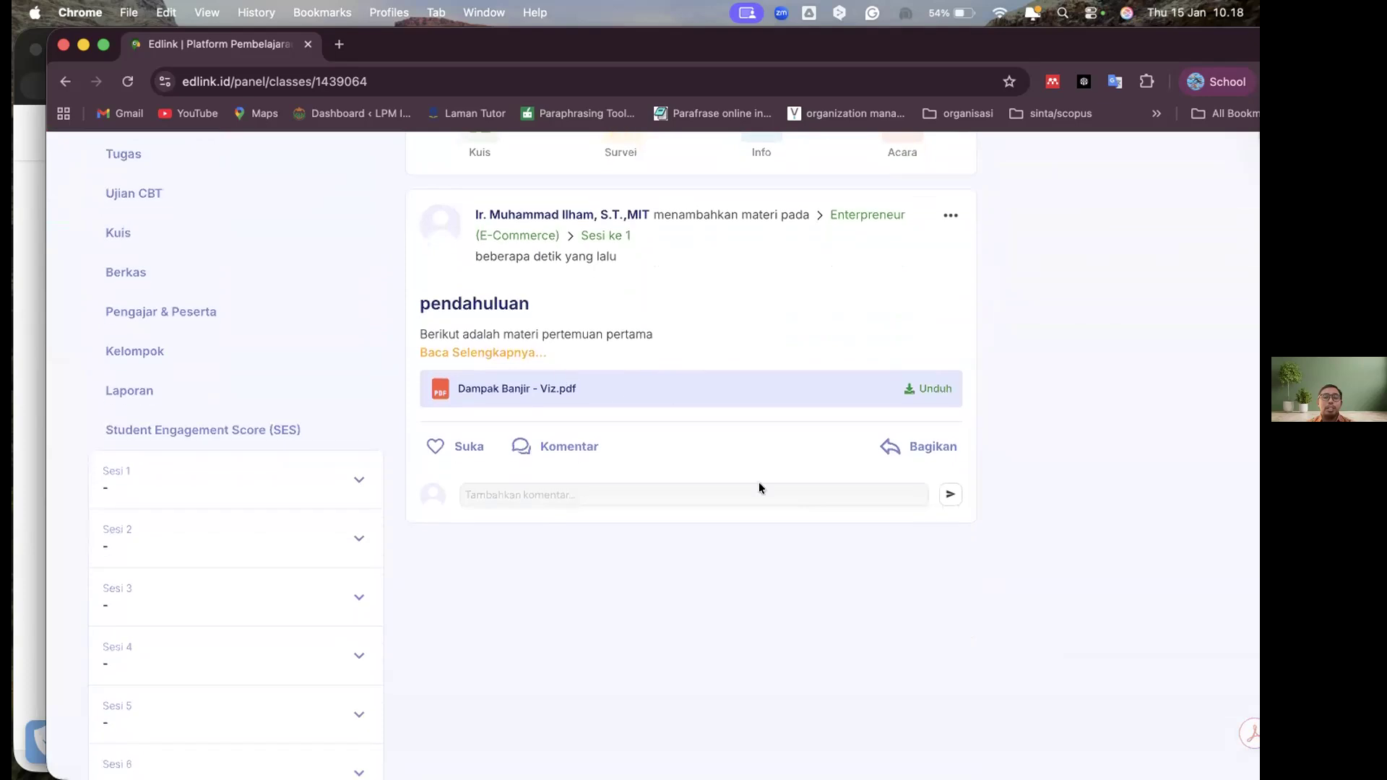
pyautogui.scroll(2, 712, 463)
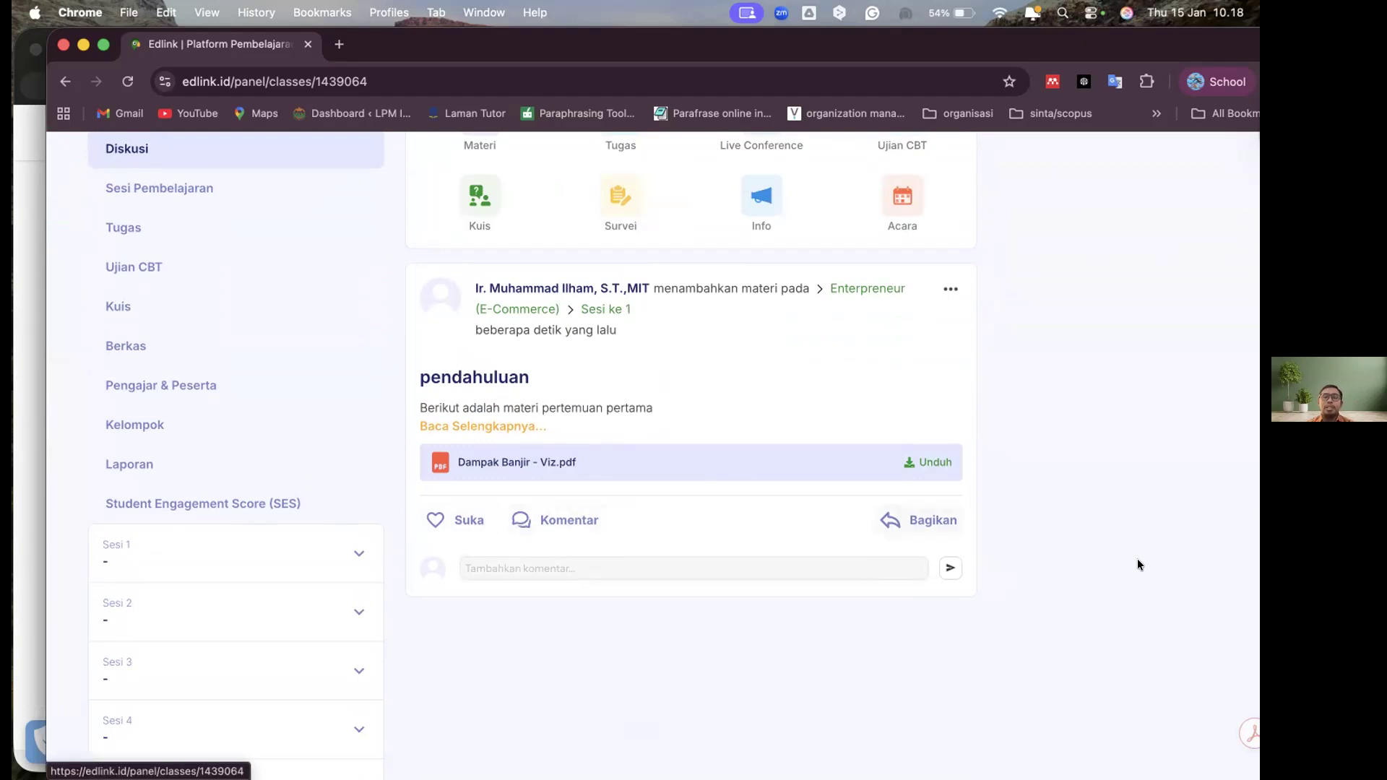
pyautogui.click(914, 517)
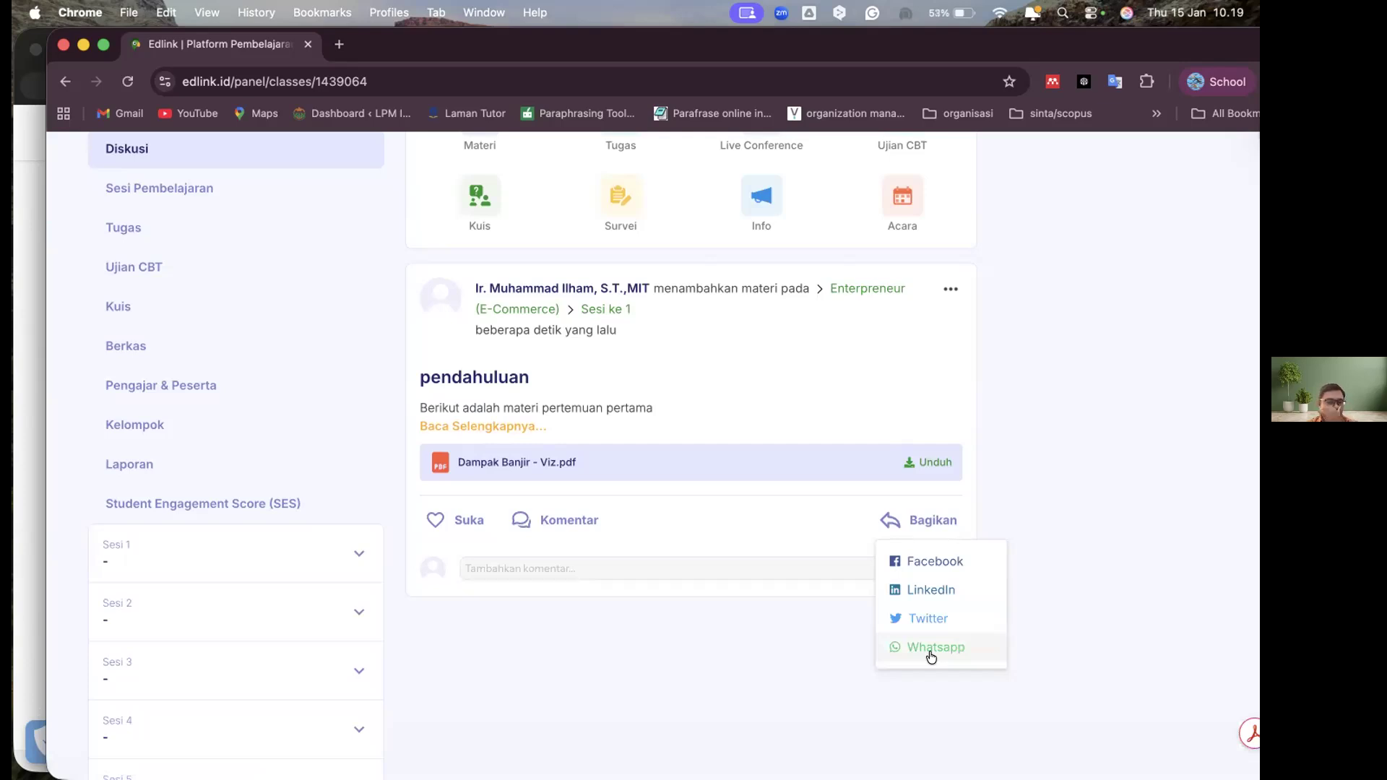
pyautogui.click(1105, 420)
# Start a new Tugas for Sesi 1 of the class
pyautogui.scroll(4, 1104, 420)
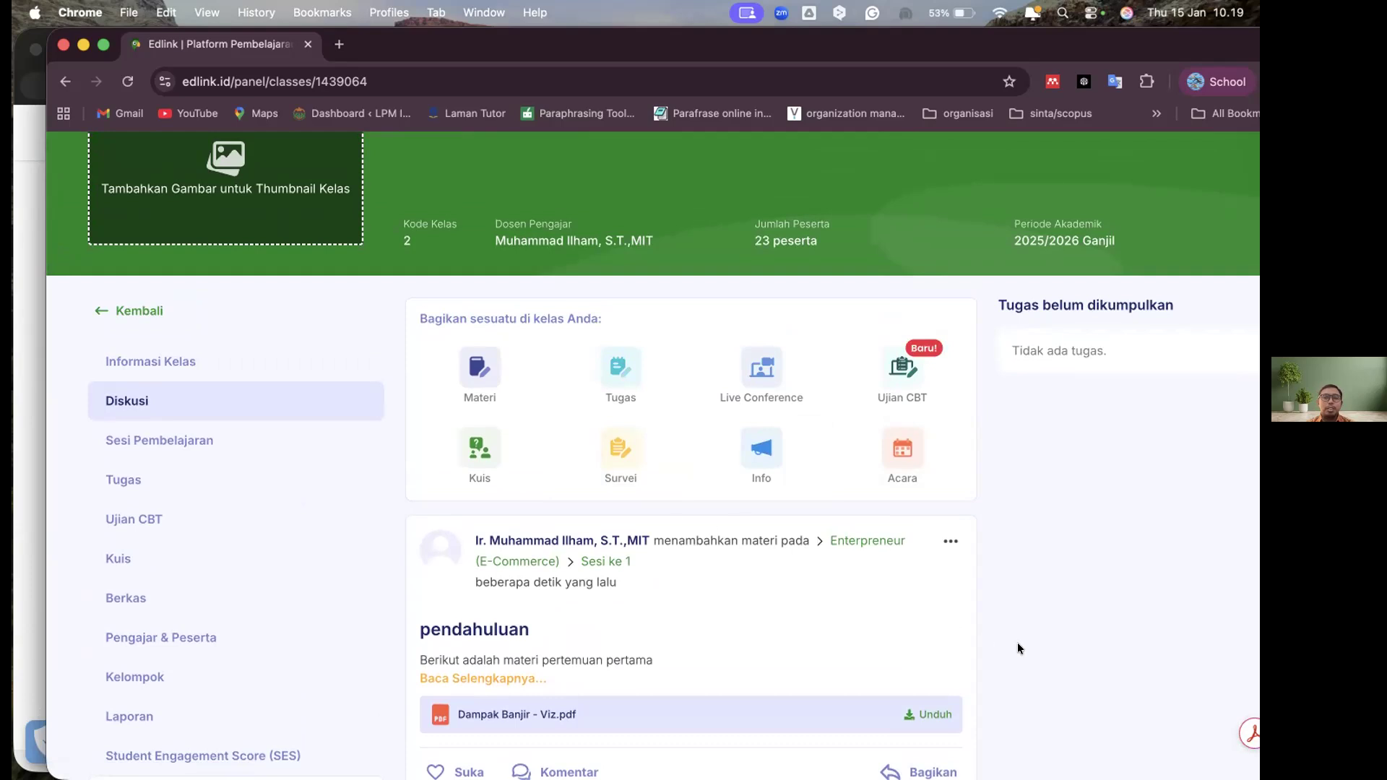
pyautogui.click(619, 380)
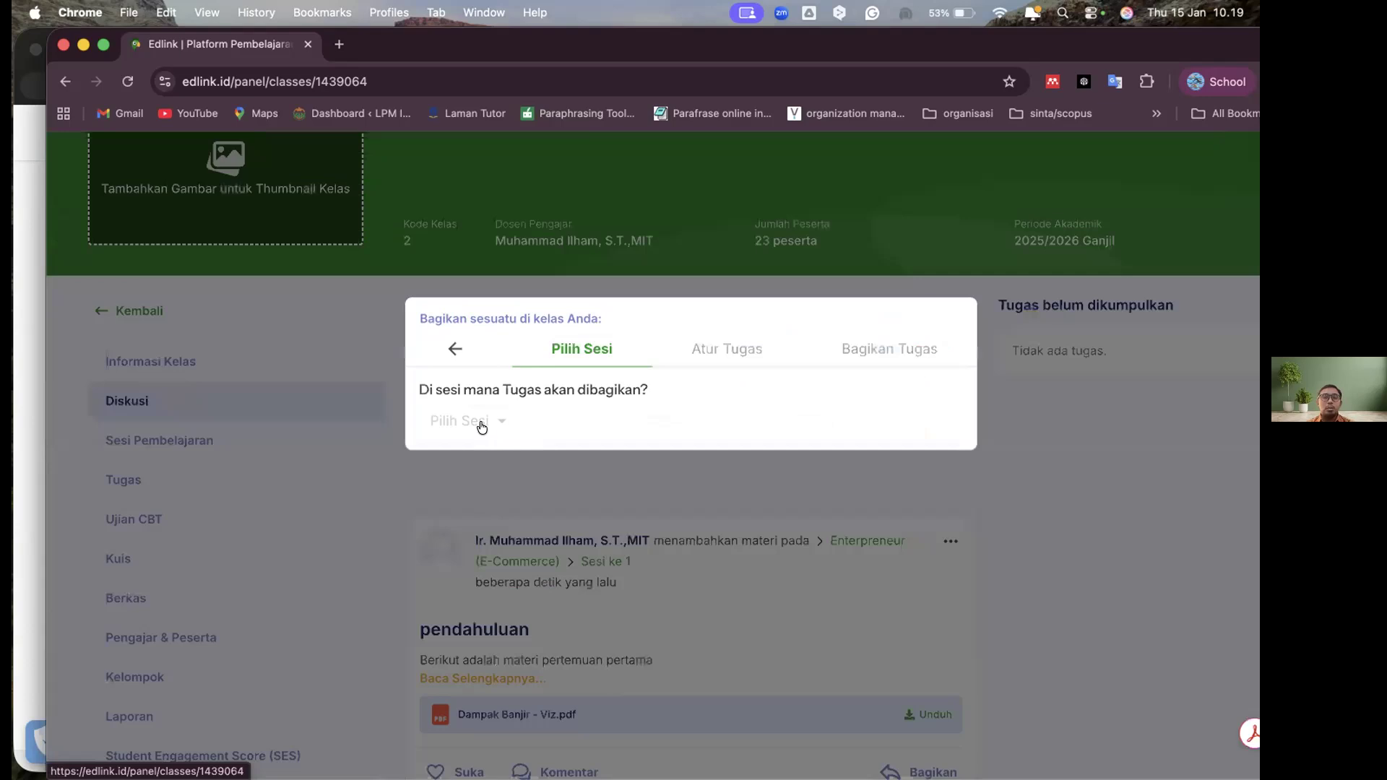
pyautogui.click(482, 426)
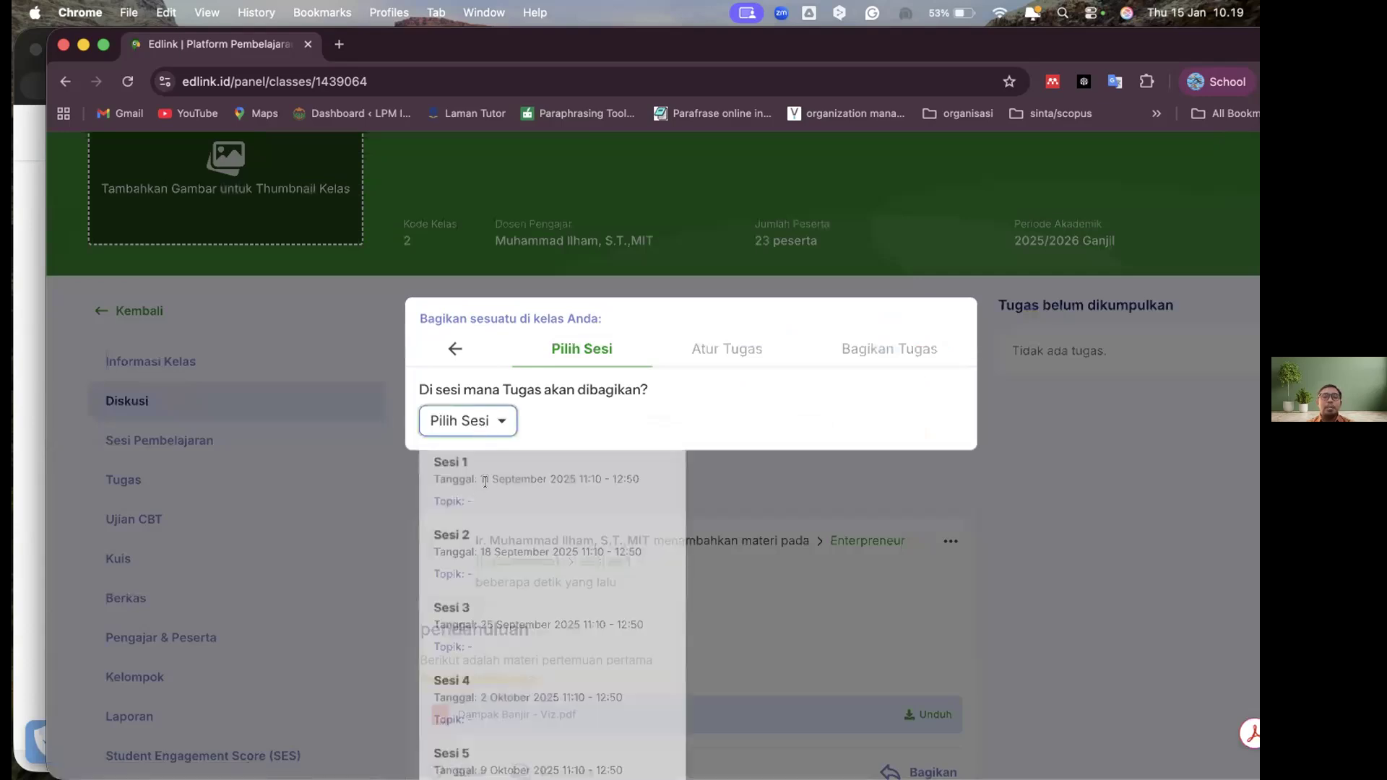
pyautogui.click(488, 468)
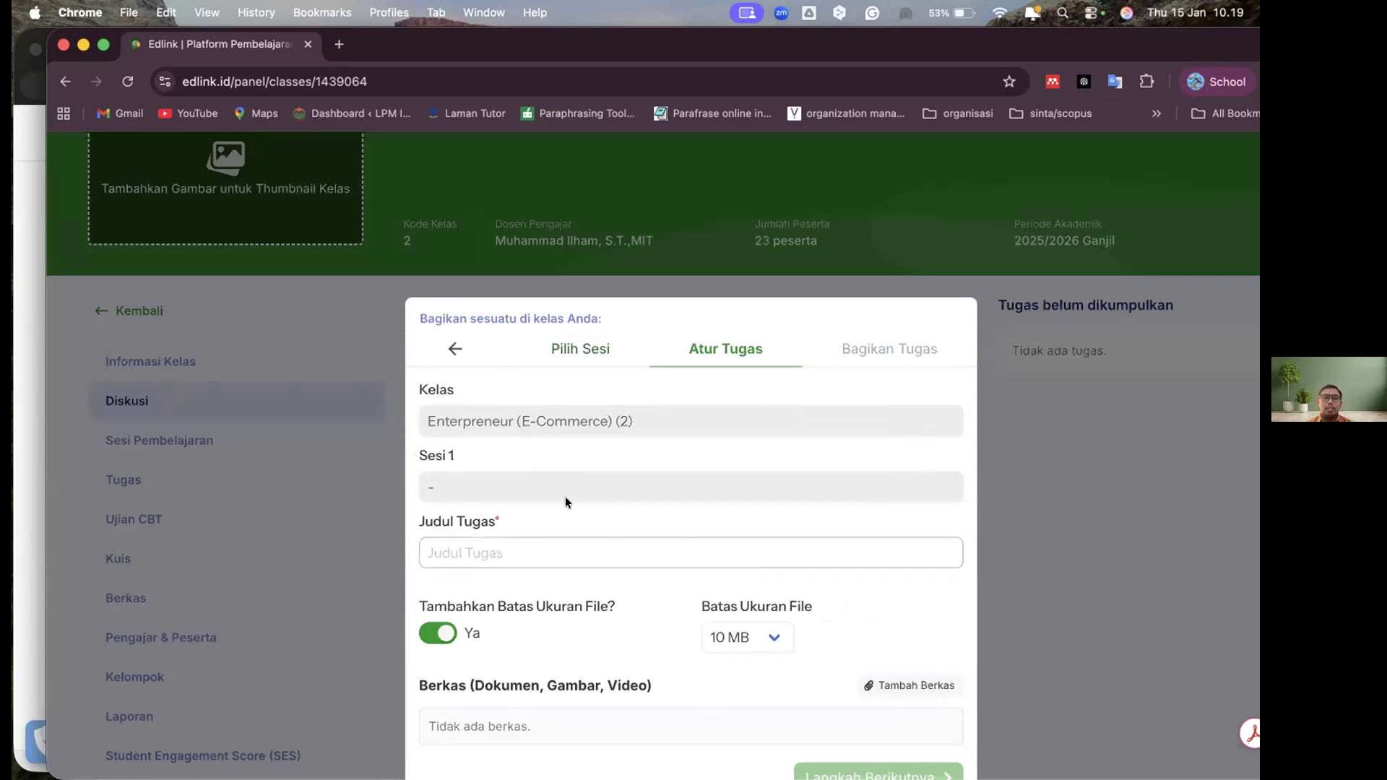
# Enter "Review Materi" as the Judul Tugas and set the file size limit to 100 MB
pyautogui.scroll(-3, 592, 481)
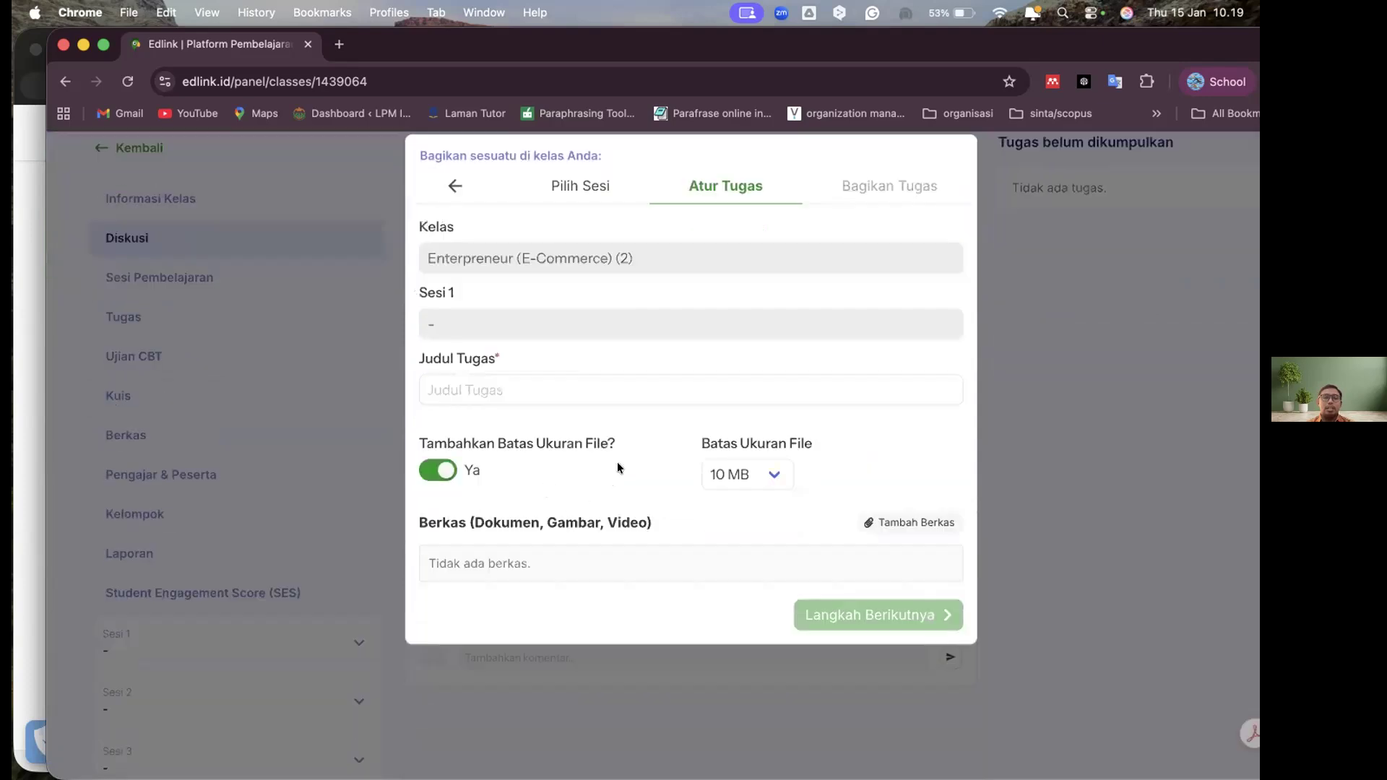
pyautogui.click(712, 478)
pyautogui.click(712, 478)
pyautogui.click(712, 477)
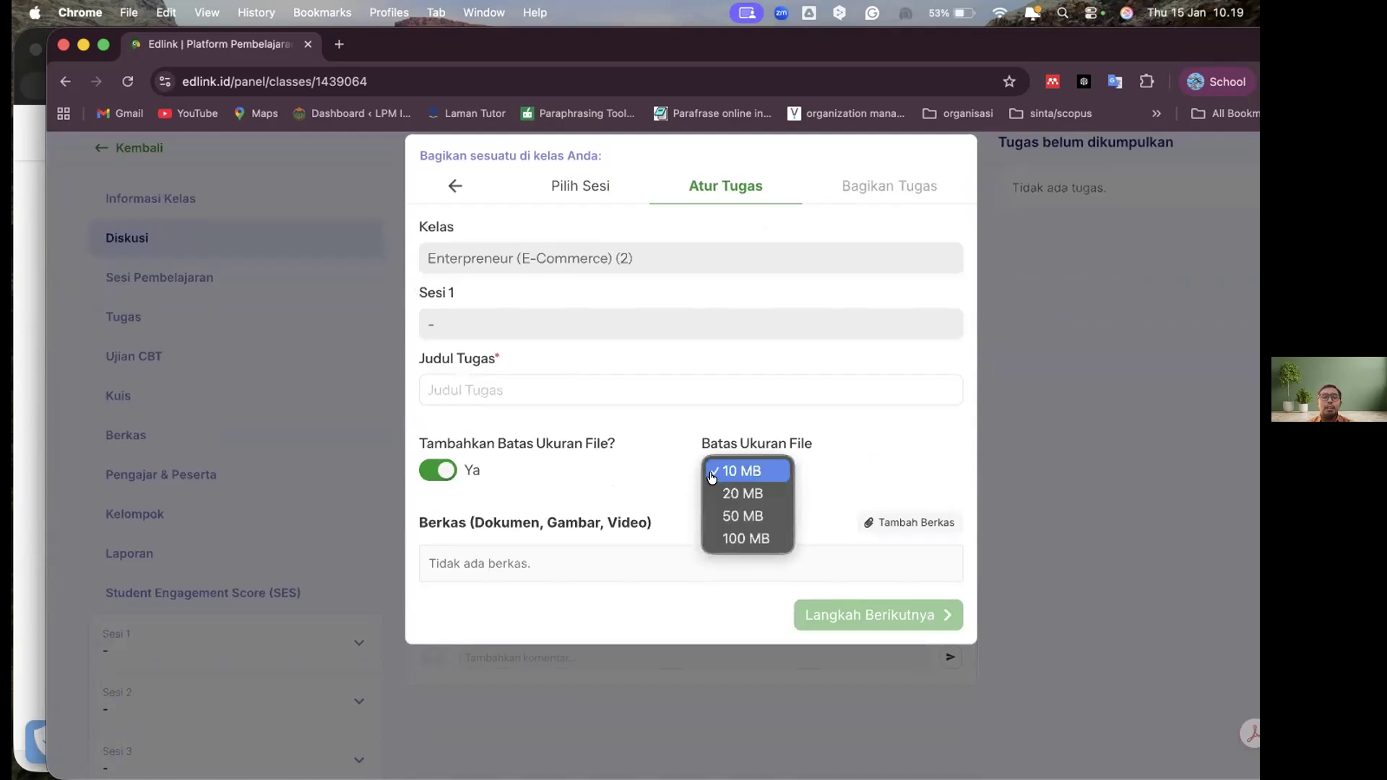
pyautogui.click(524, 388)
pyautogui.click(524, 388)
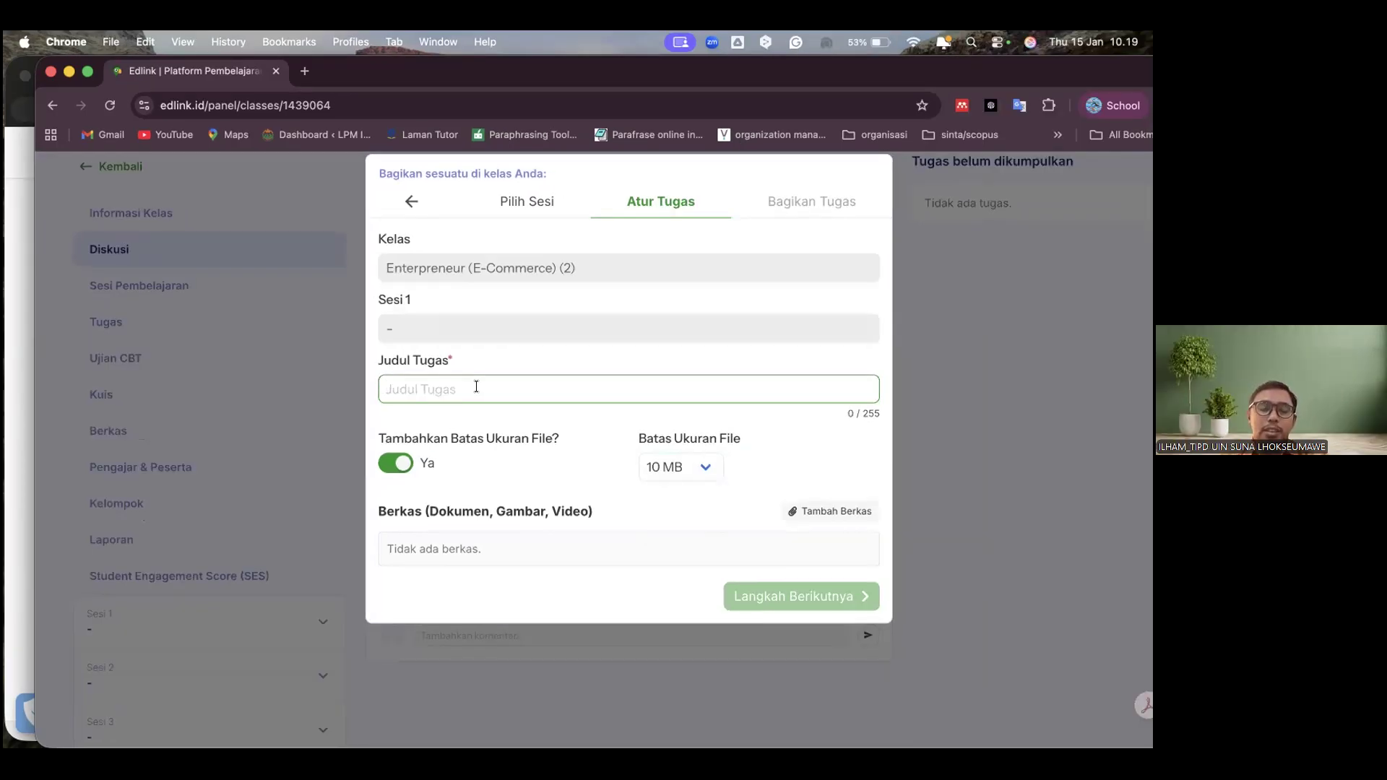
pyautogui.write('Review Materi')
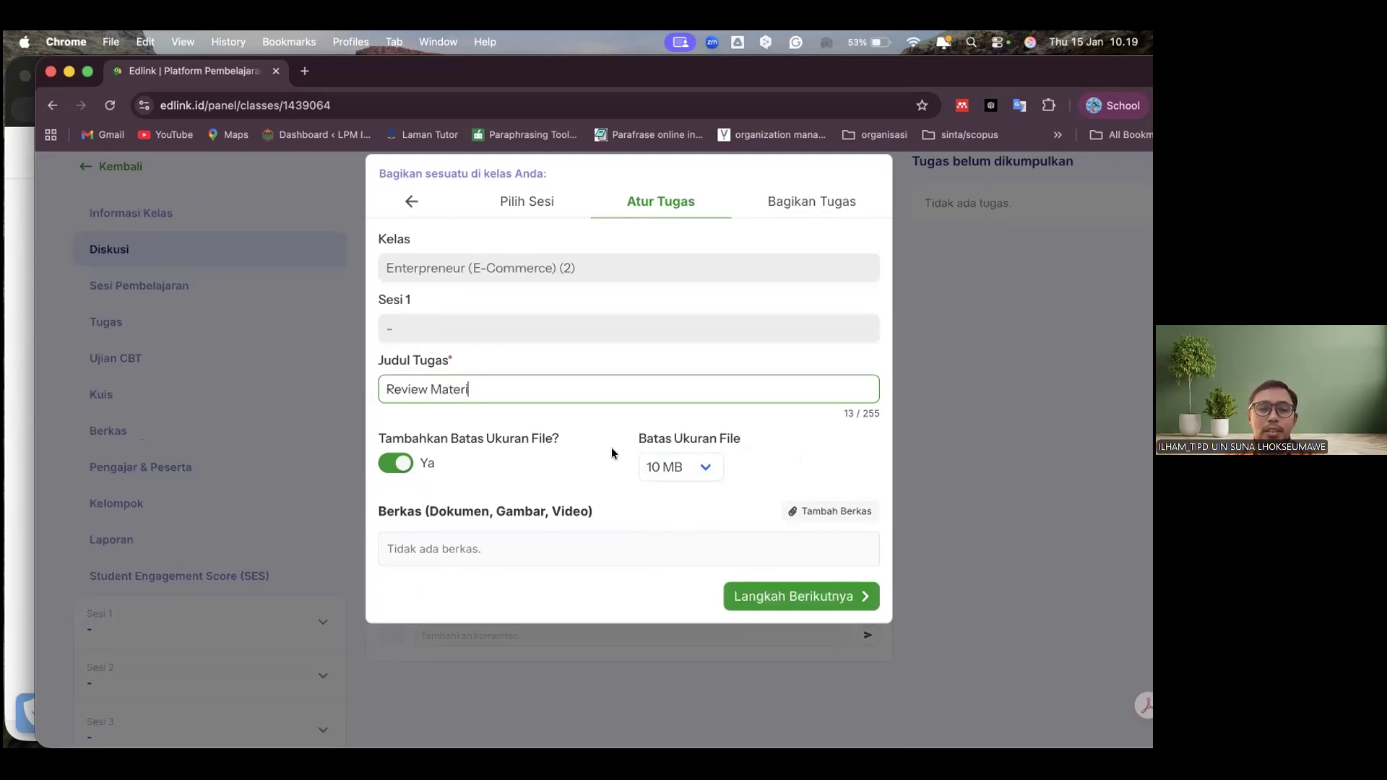
pyautogui.click(690, 478)
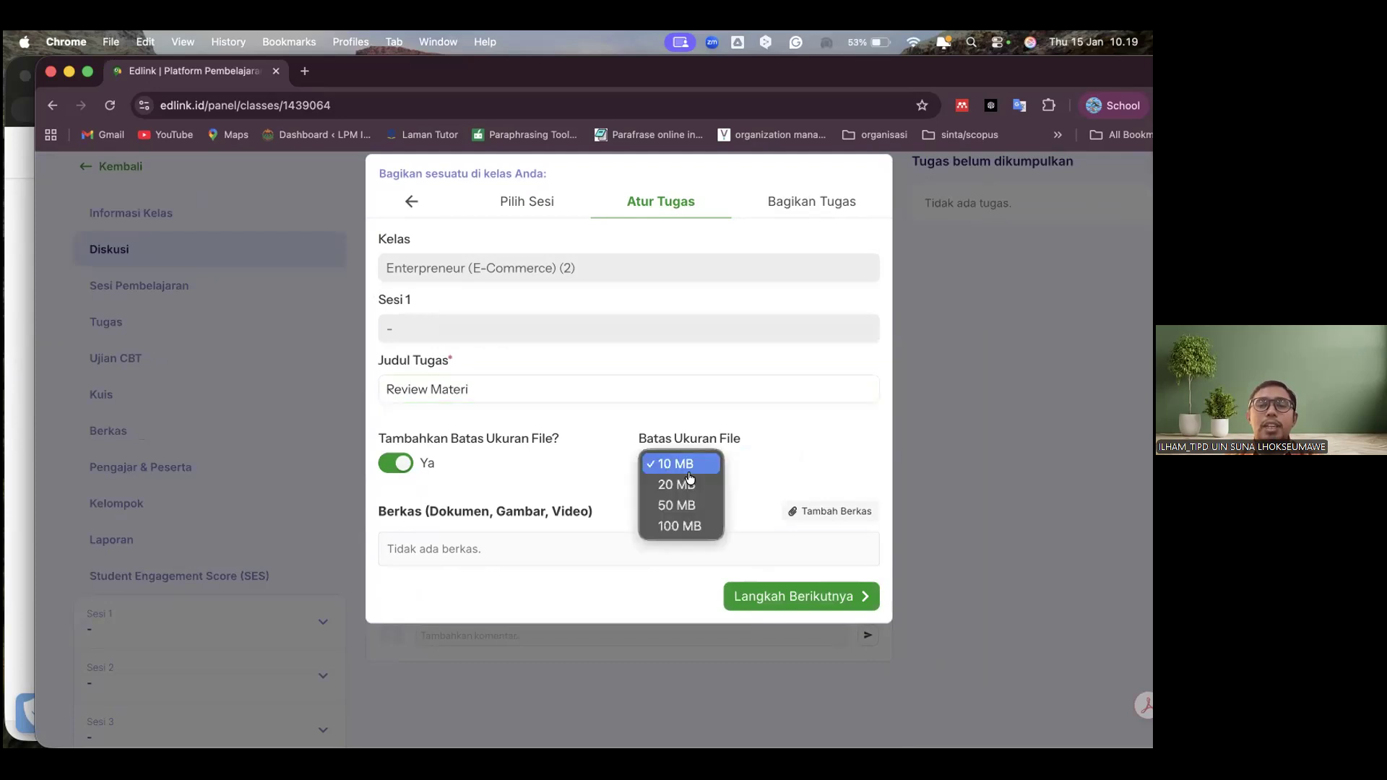
pyautogui.click(693, 524)
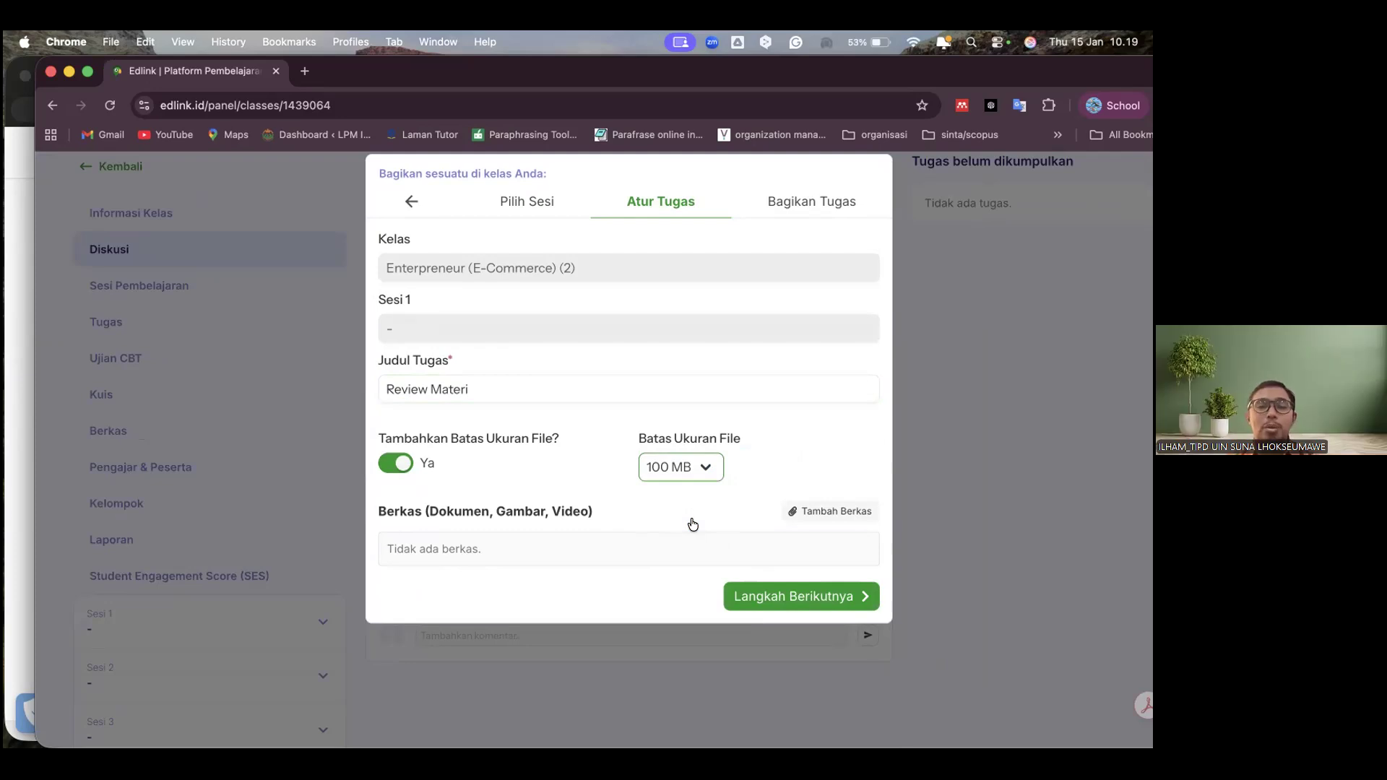
# Attach Dampak Banjir - Viz.pdf from the Perguruan Tinggi storage to the assignment and share it immediately
pyautogui.click(822, 513)
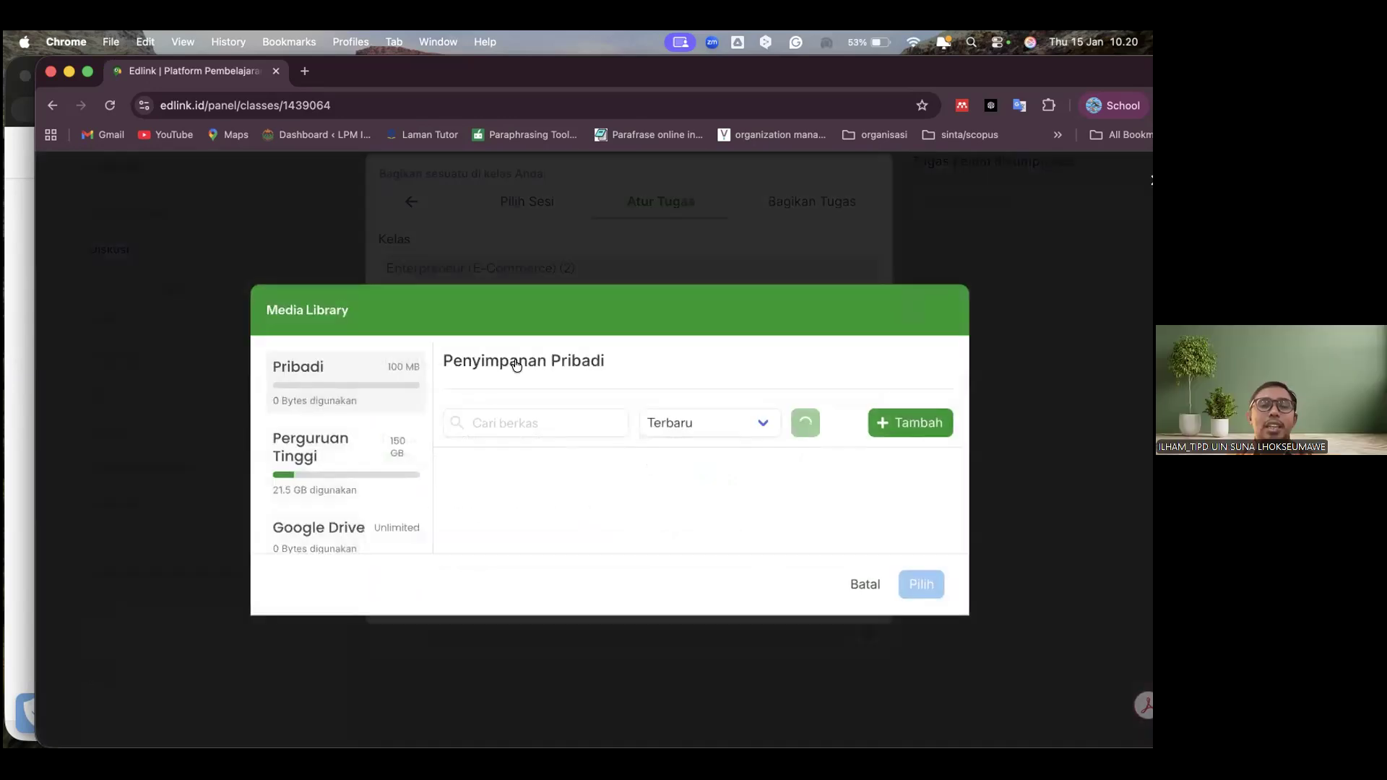
pyautogui.click(465, 362)
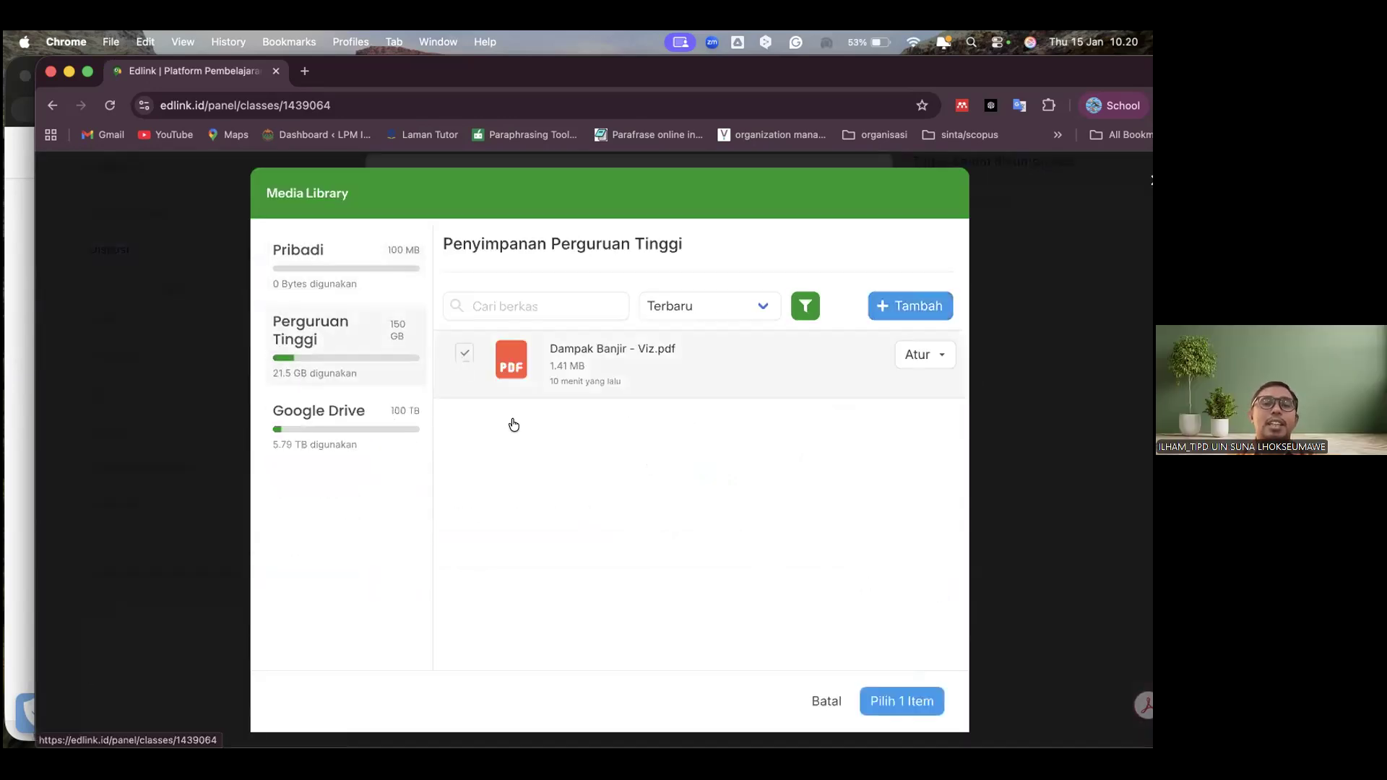
pyautogui.click(906, 705)
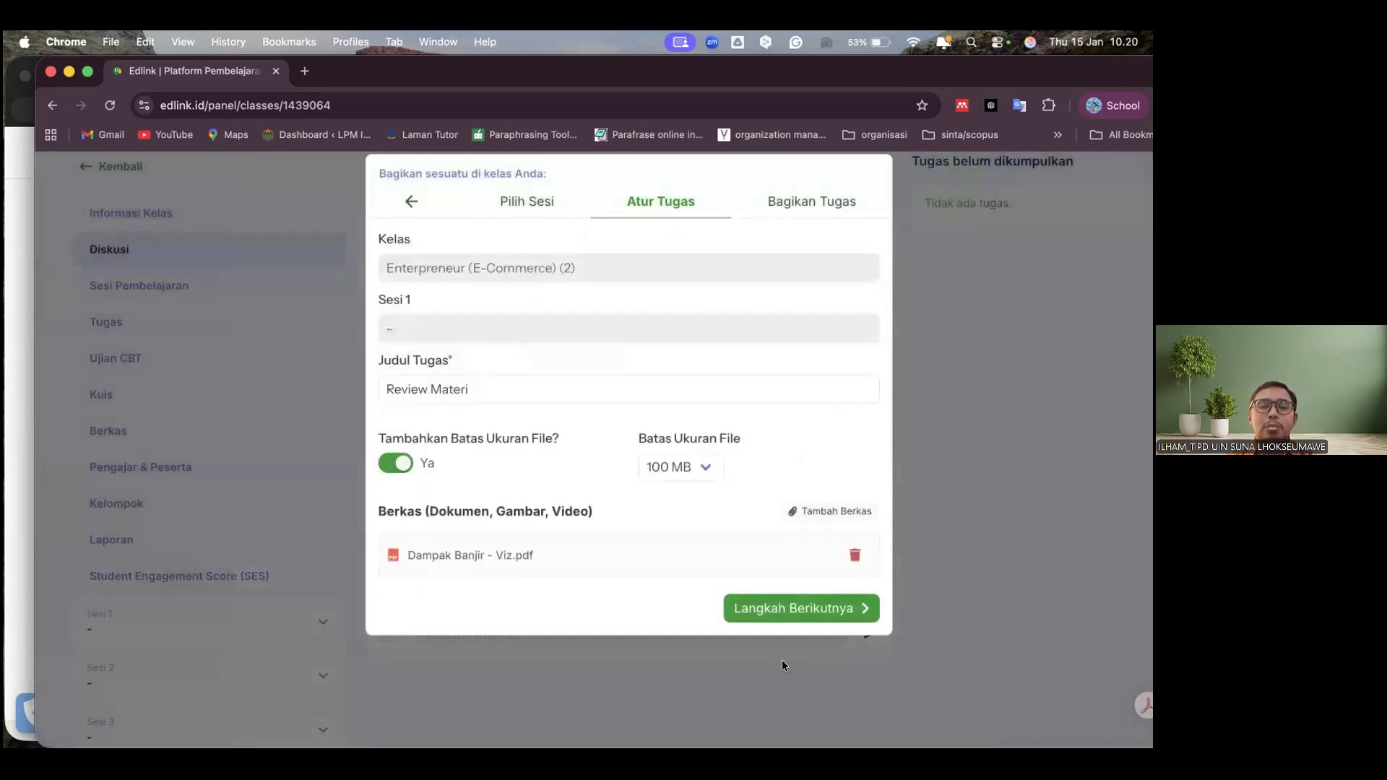
pyautogui.click(805, 618)
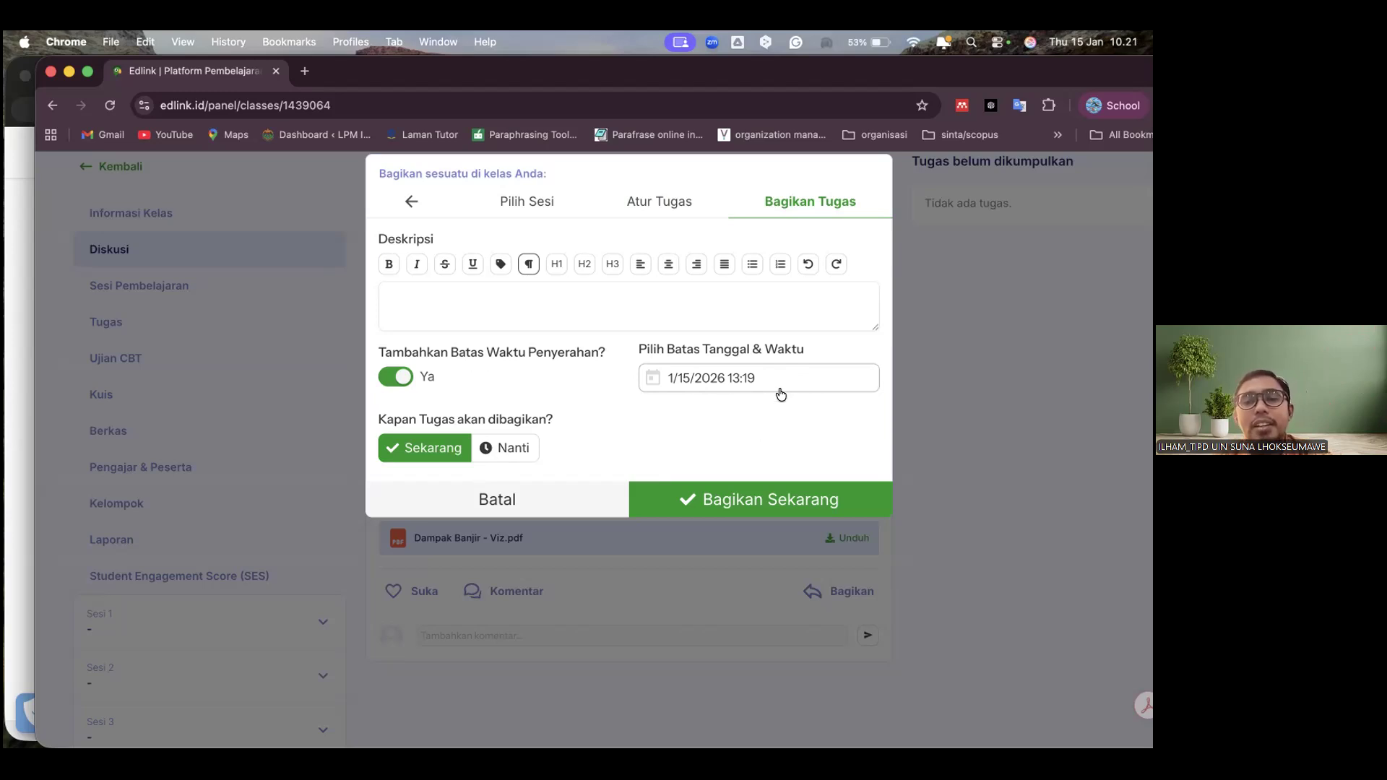
pyautogui.click(756, 502)
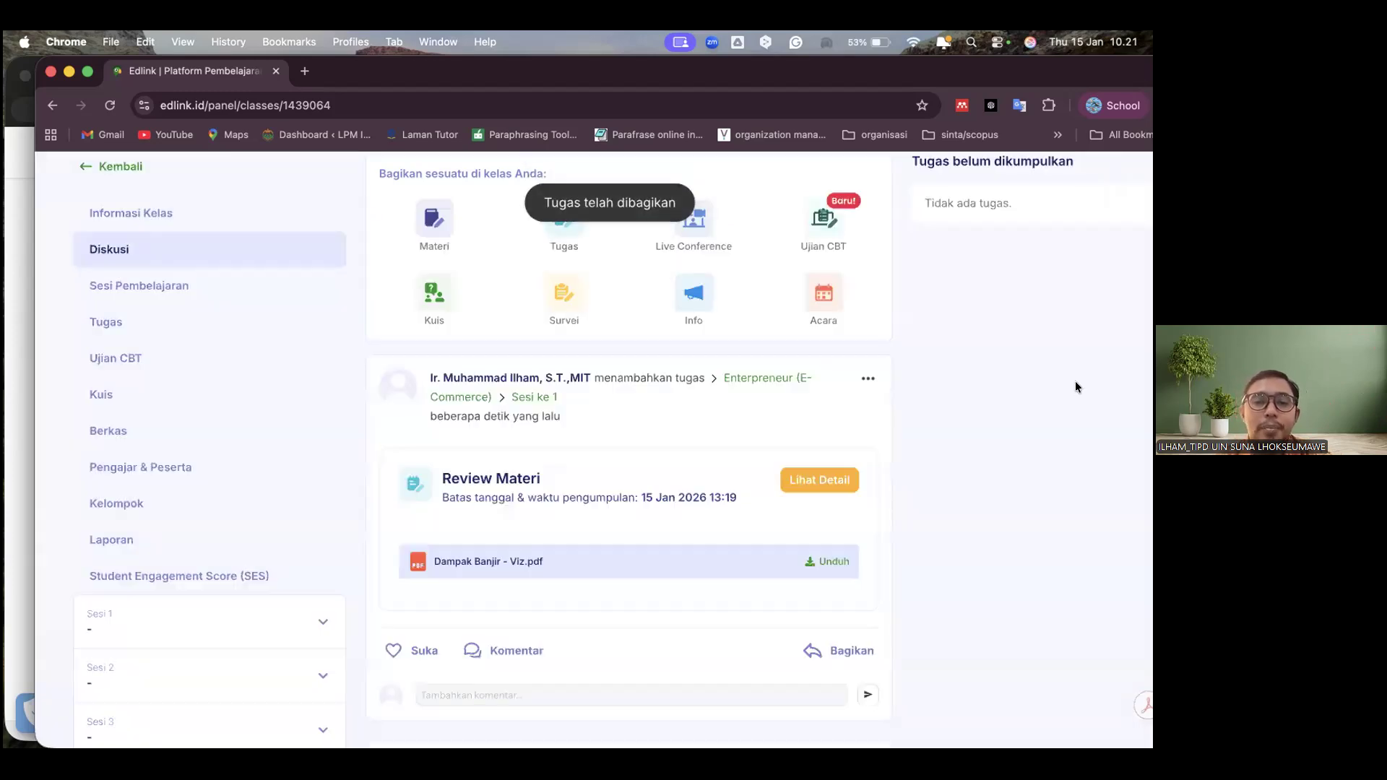
# Open the details of the Review Materi assignment and examine its information and the participants' submission status
pyautogui.scroll(-2, 559, 452)
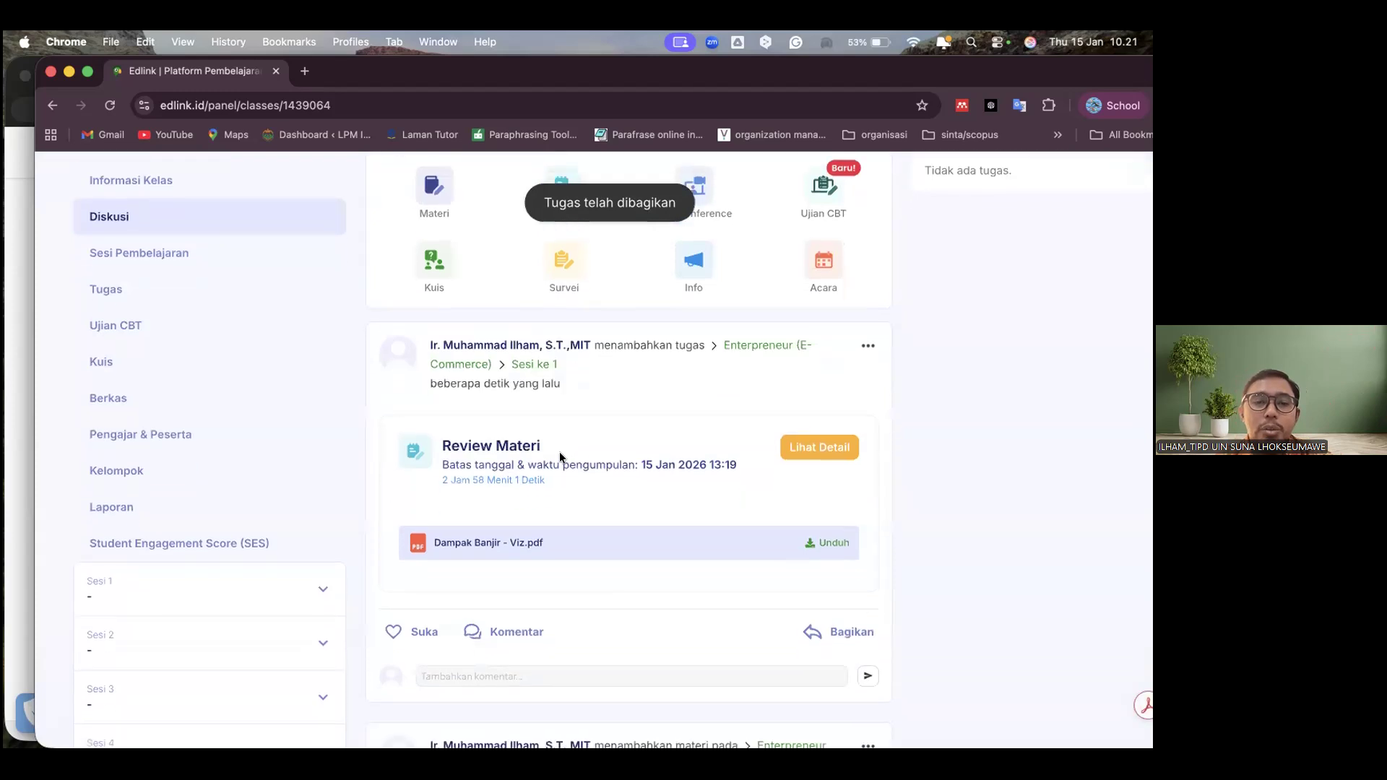
pyautogui.scroll(1, 722, 434)
pyautogui.click(829, 420)
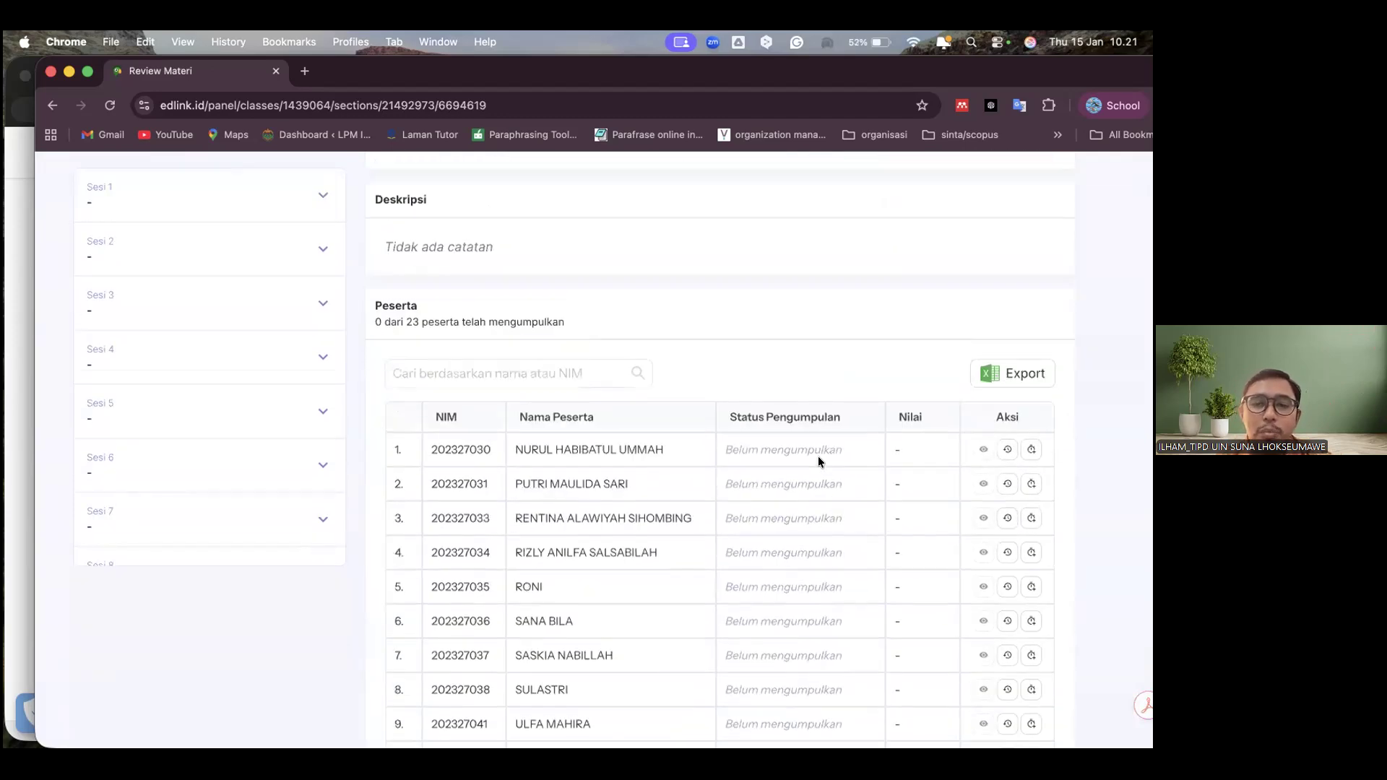
pyautogui.scroll(-10, 818, 457)
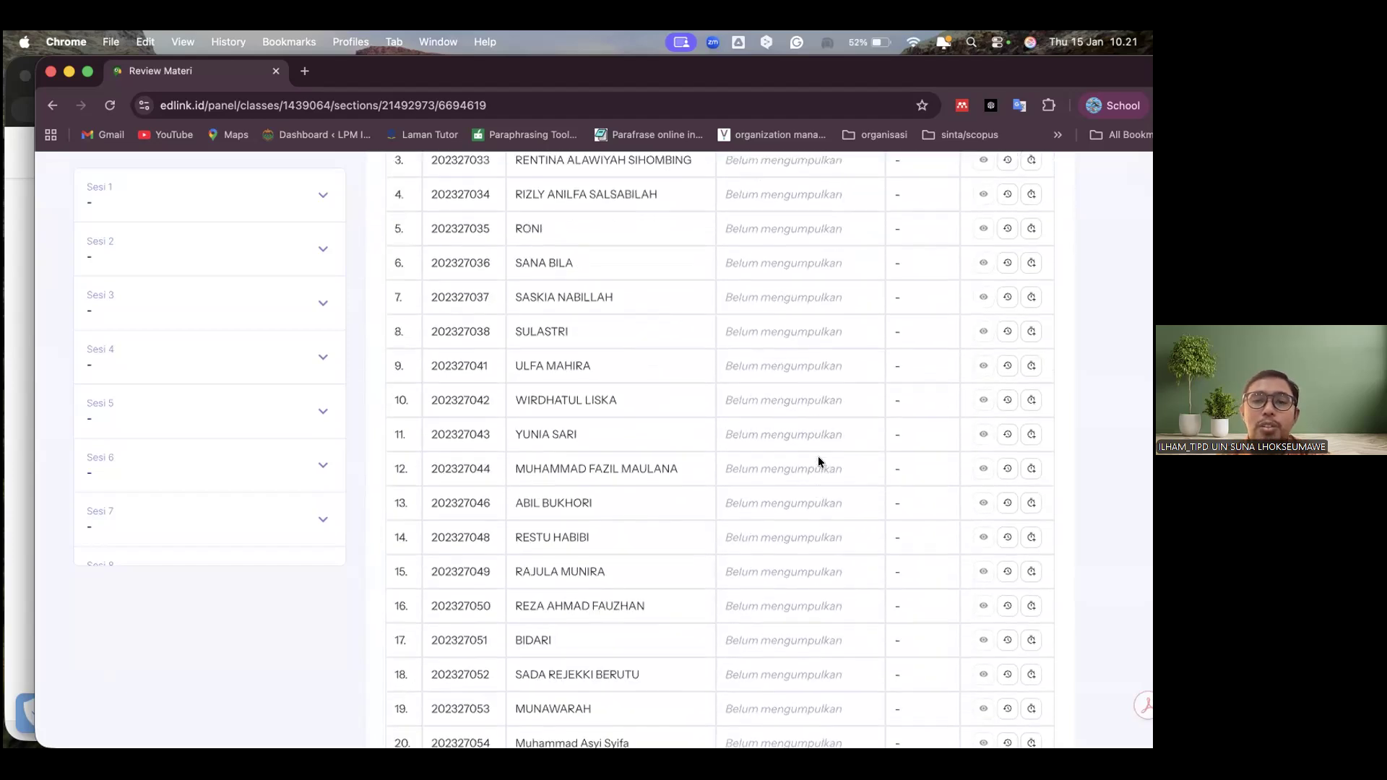
pyautogui.scroll(-1, 818, 457)
pyautogui.scroll(13, 818, 457)
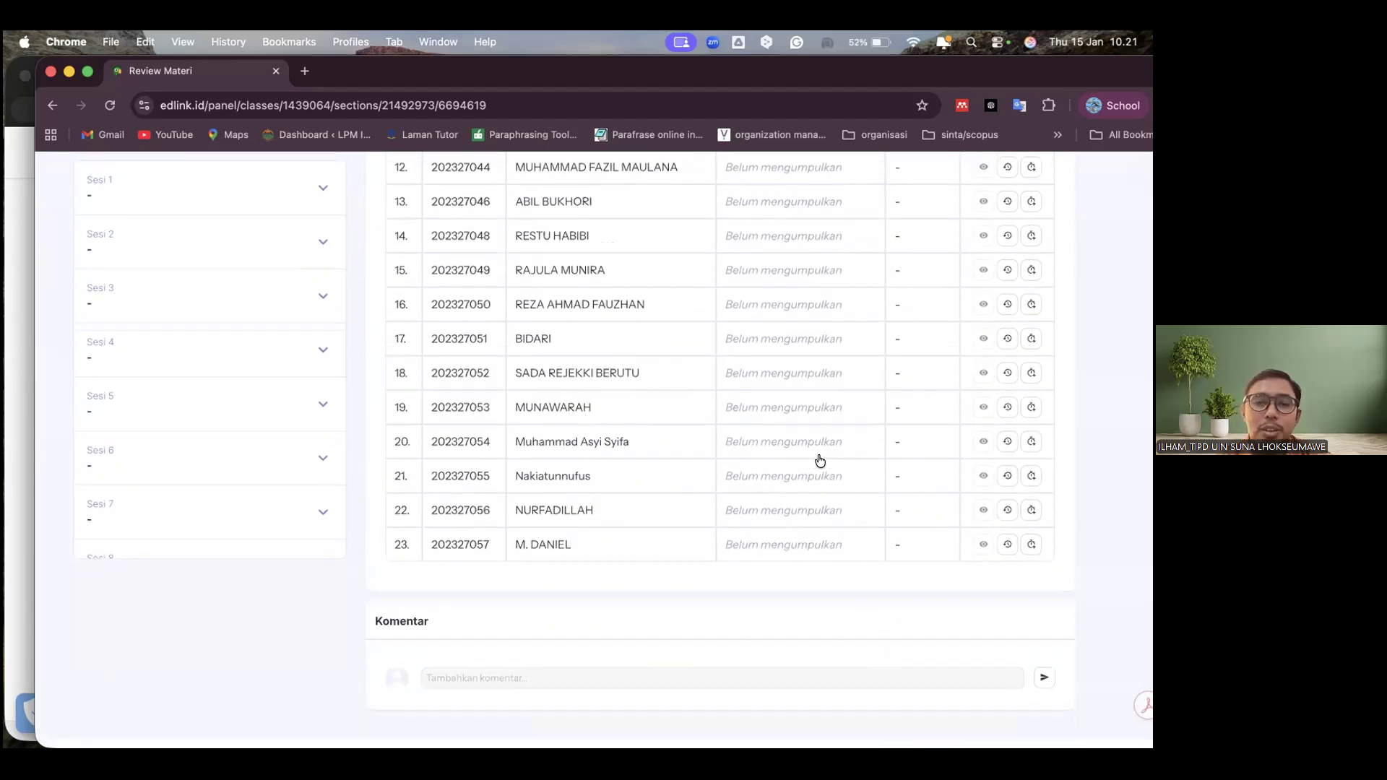
pyautogui.scroll(-4, 818, 460)
pyautogui.scroll(2, 818, 461)
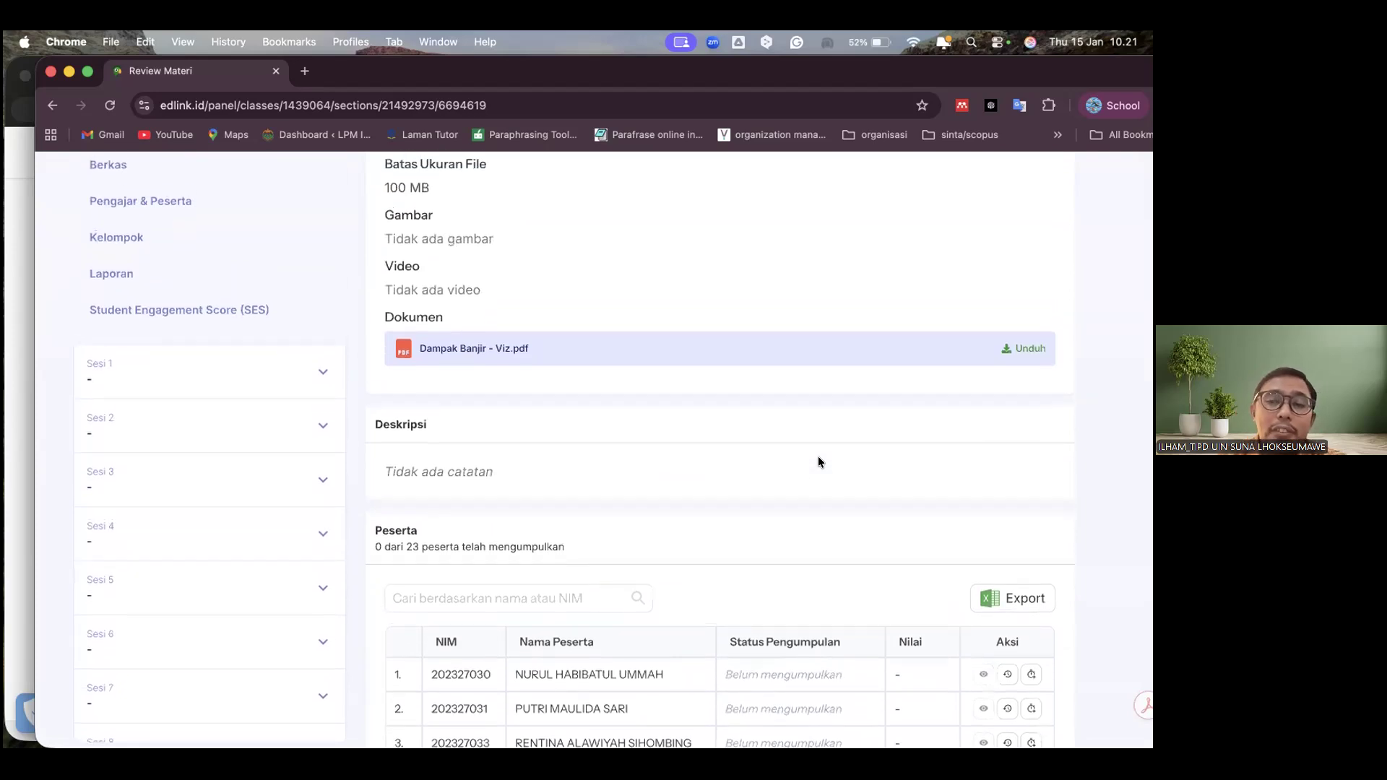
pyautogui.scroll(-2, 818, 462)
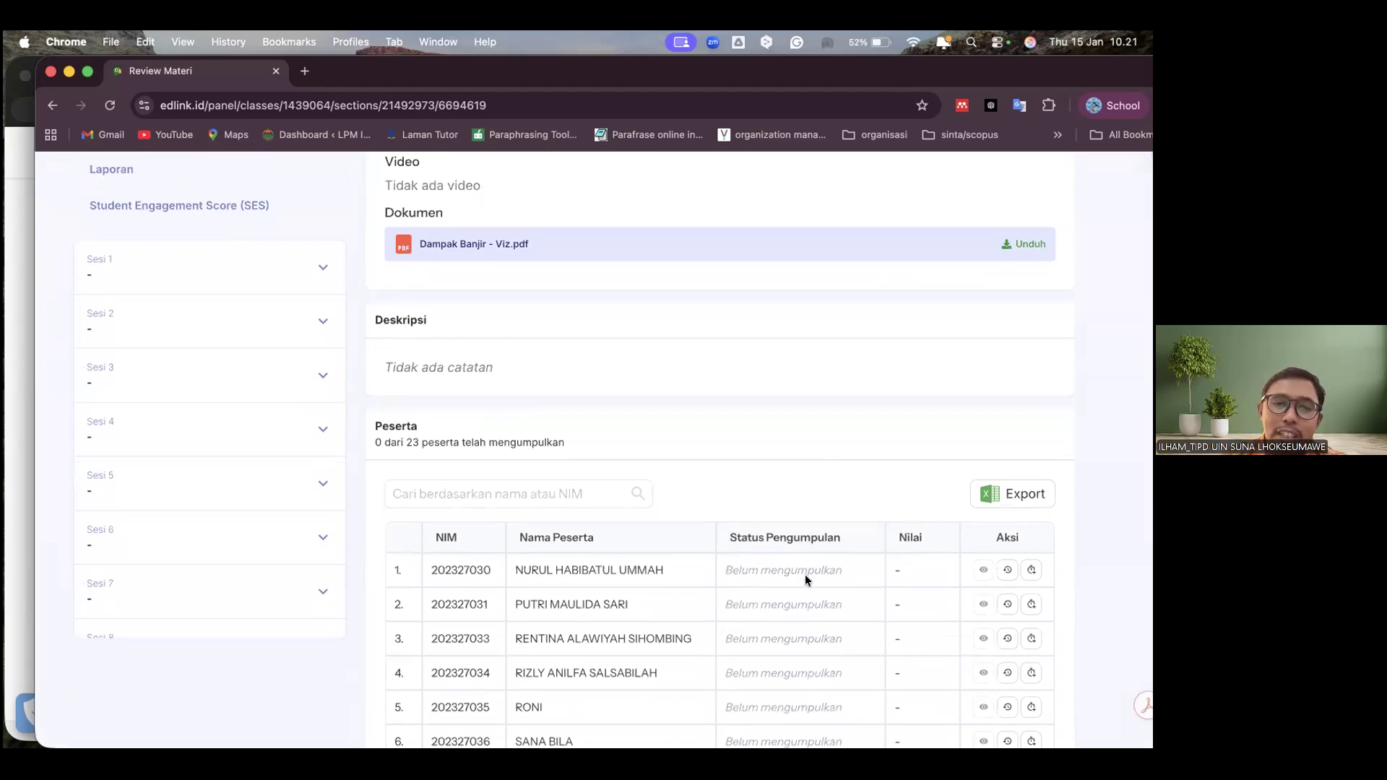
pyautogui.scroll(8, 805, 574)
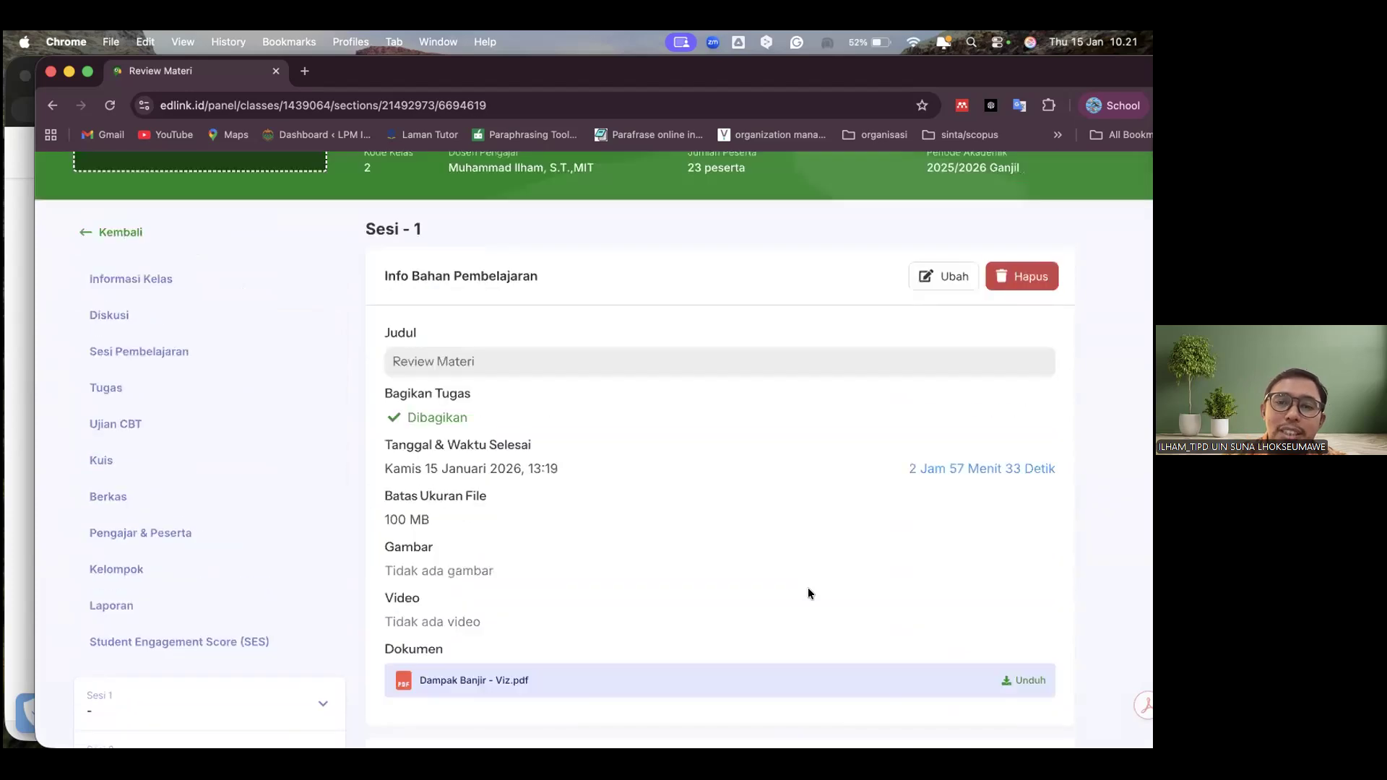
pyautogui.scroll(1, 809, 589)
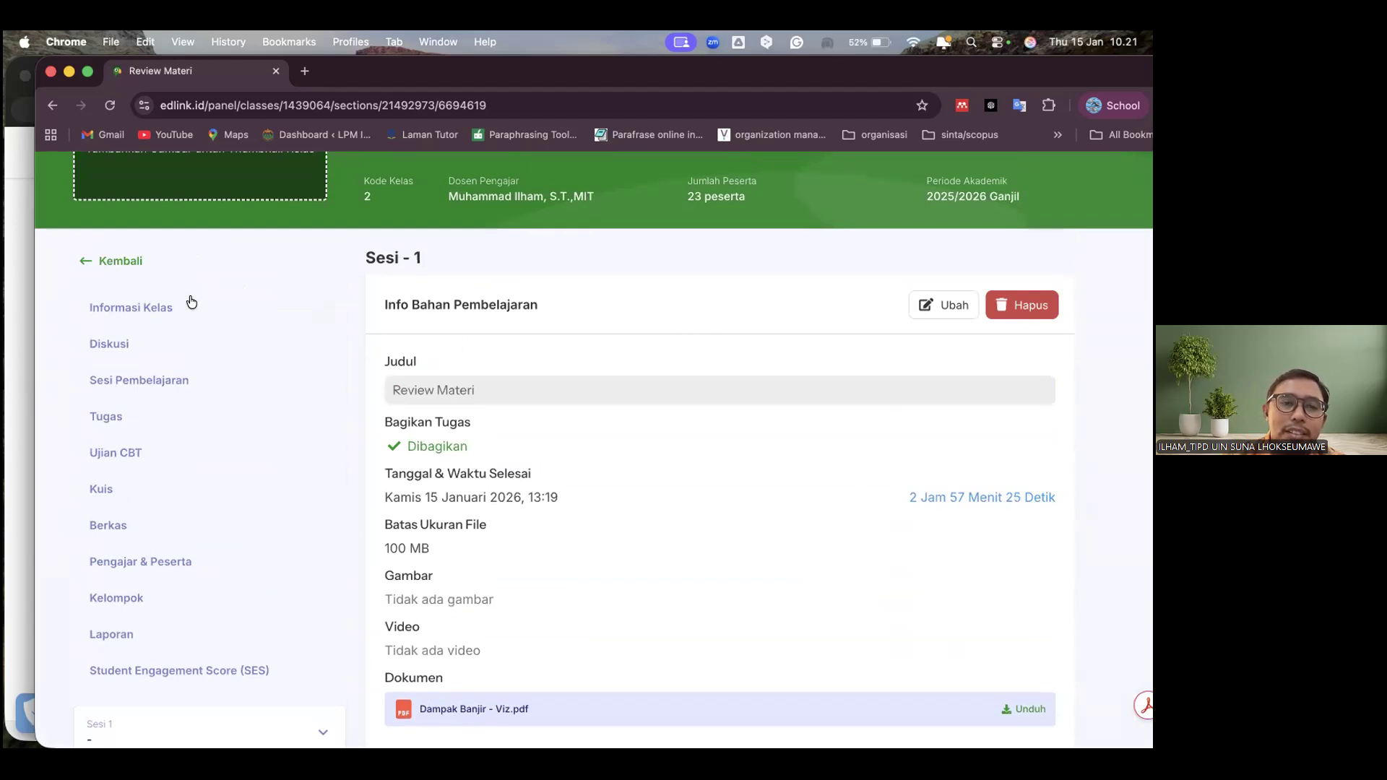
# Return through the session page to the Sesi Pembelajaran list and check the teaching materials shared in Sesi 1
pyautogui.click(118, 260)
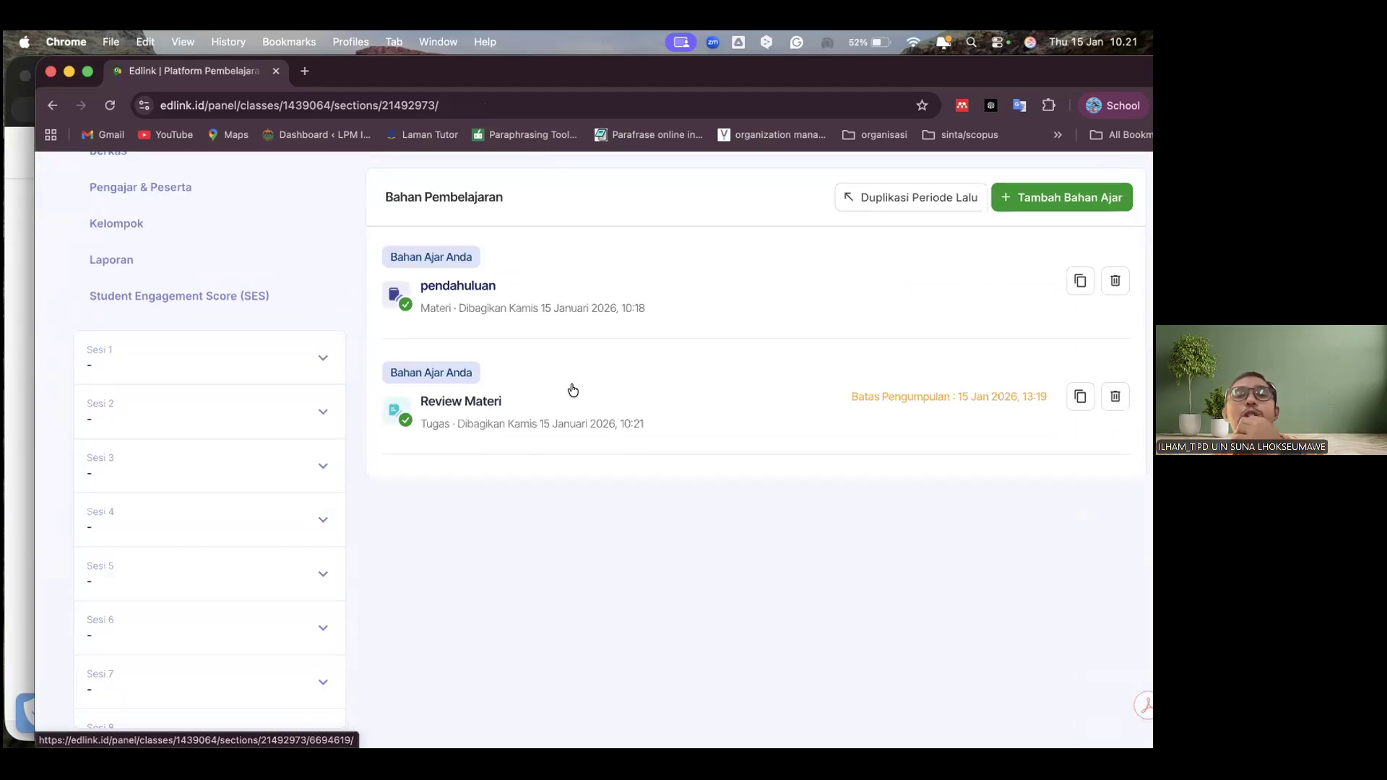
pyautogui.scroll(4, 573, 390)
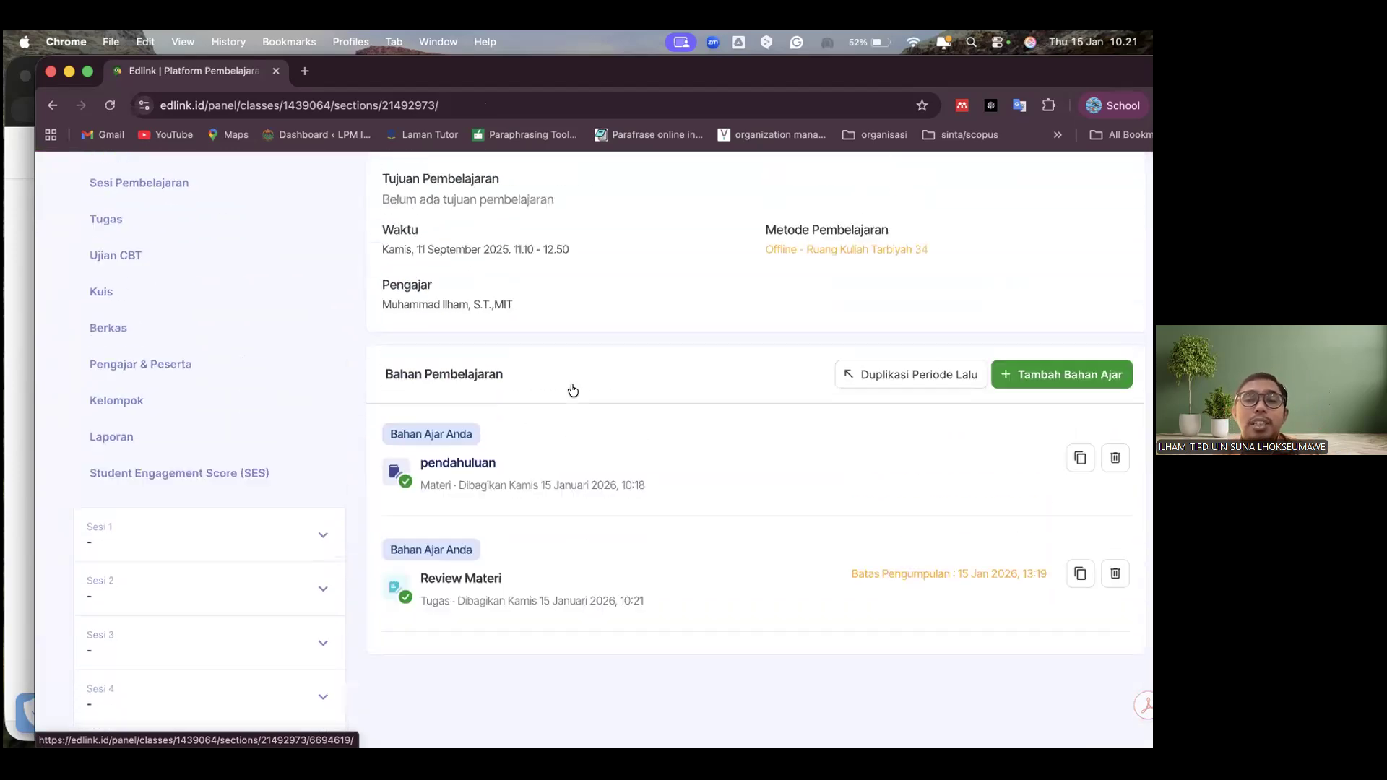
pyautogui.scroll(5, 573, 390)
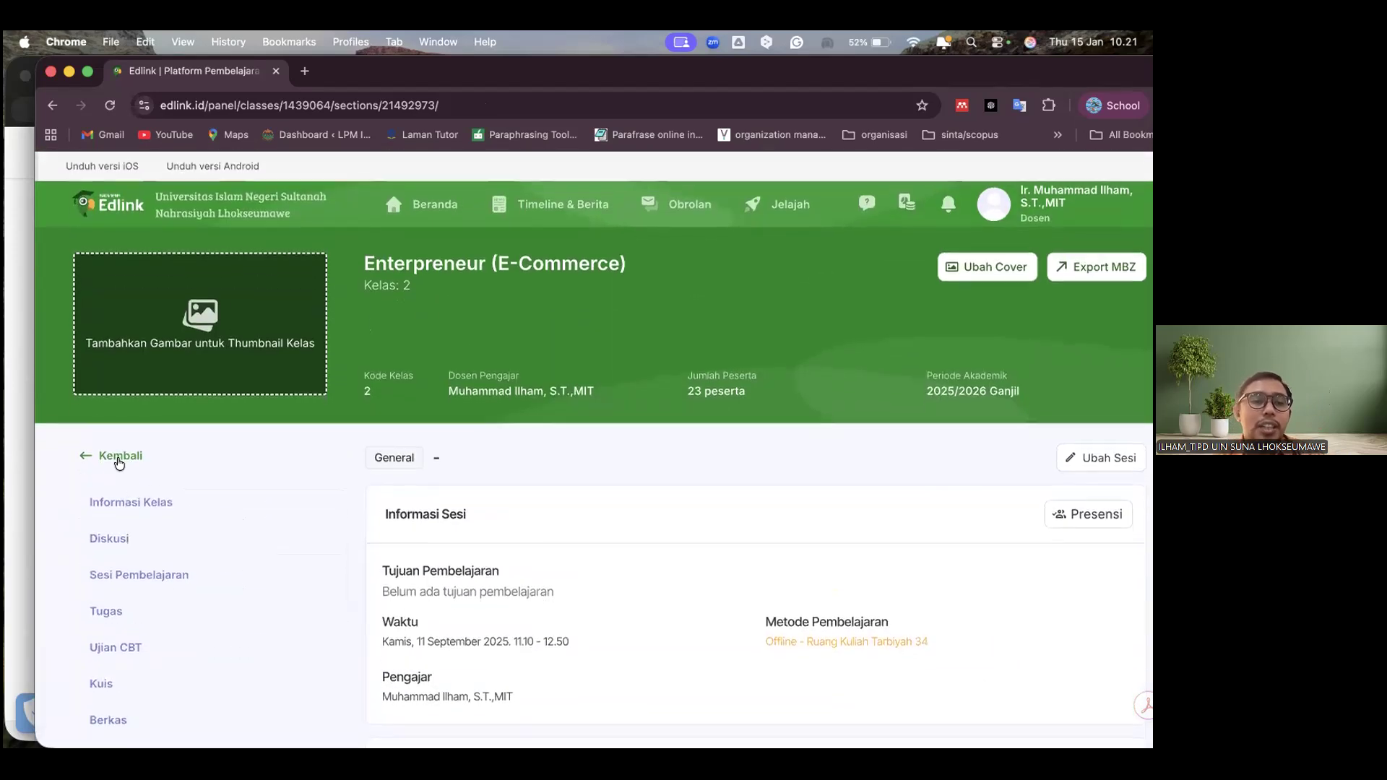
pyautogui.click(157, 460)
pyautogui.scroll(-4, 685, 542)
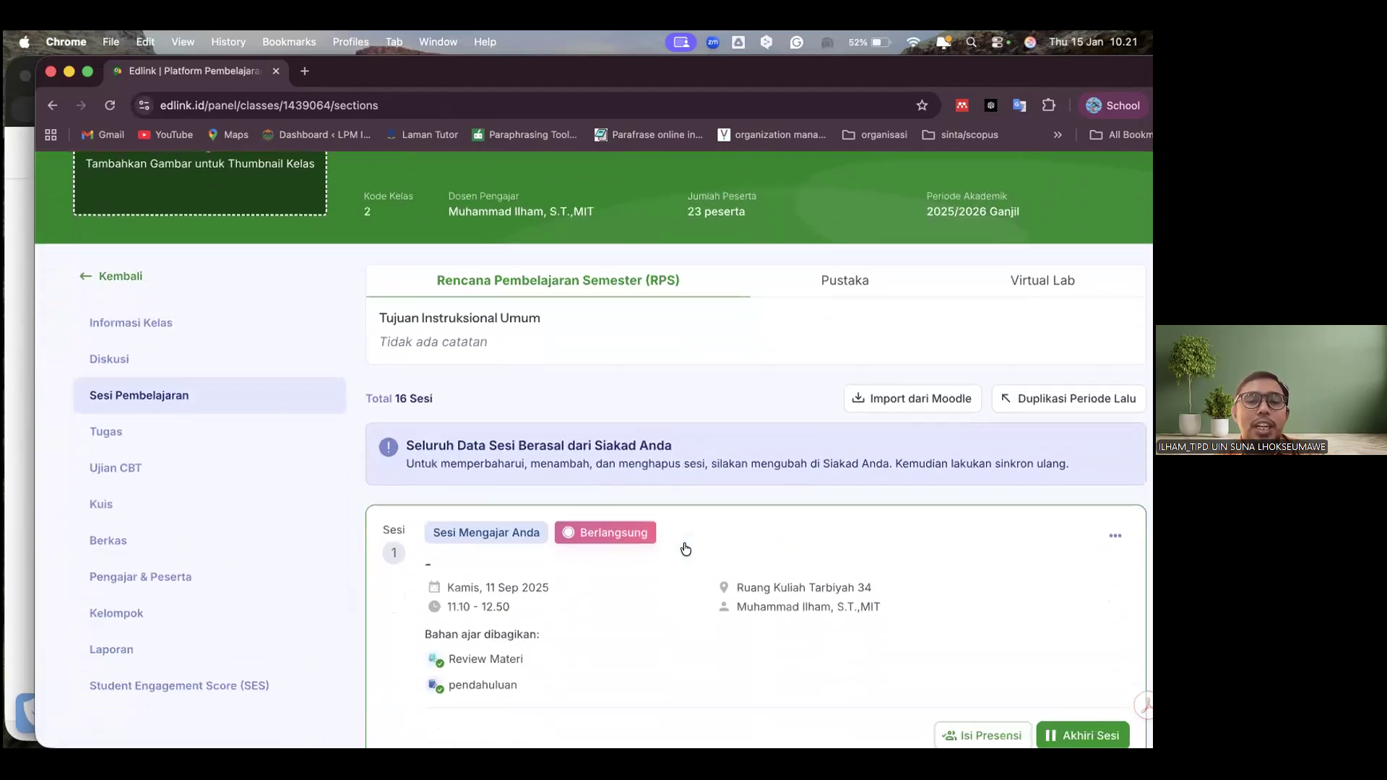
pyautogui.scroll(-1, 686, 550)
pyautogui.scroll(3, 686, 549)
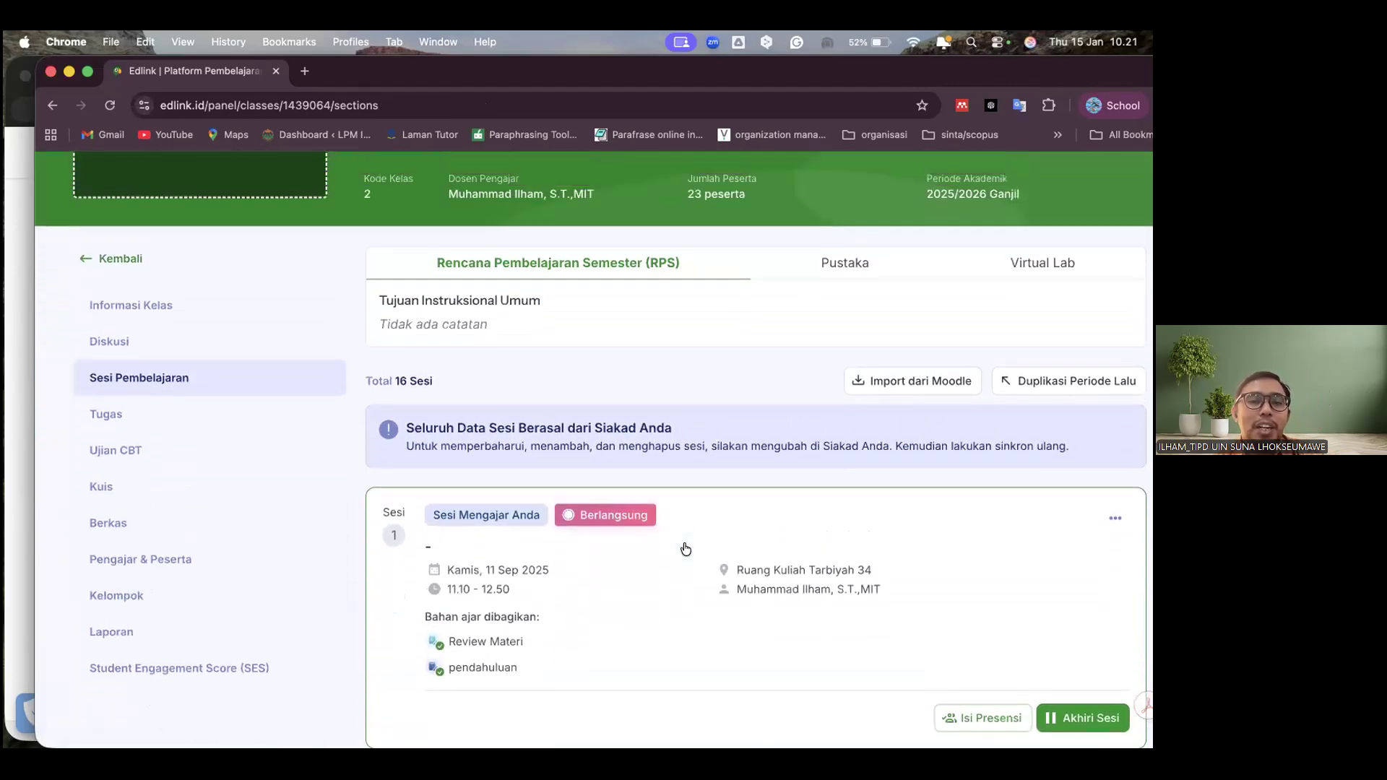
# Check the materials listed under Sesi 1, open the class's Diskusi page and examine the assignment and material posts shared there
pyautogui.scroll(1, 685, 549)
pyautogui.scroll(-5, 686, 549)
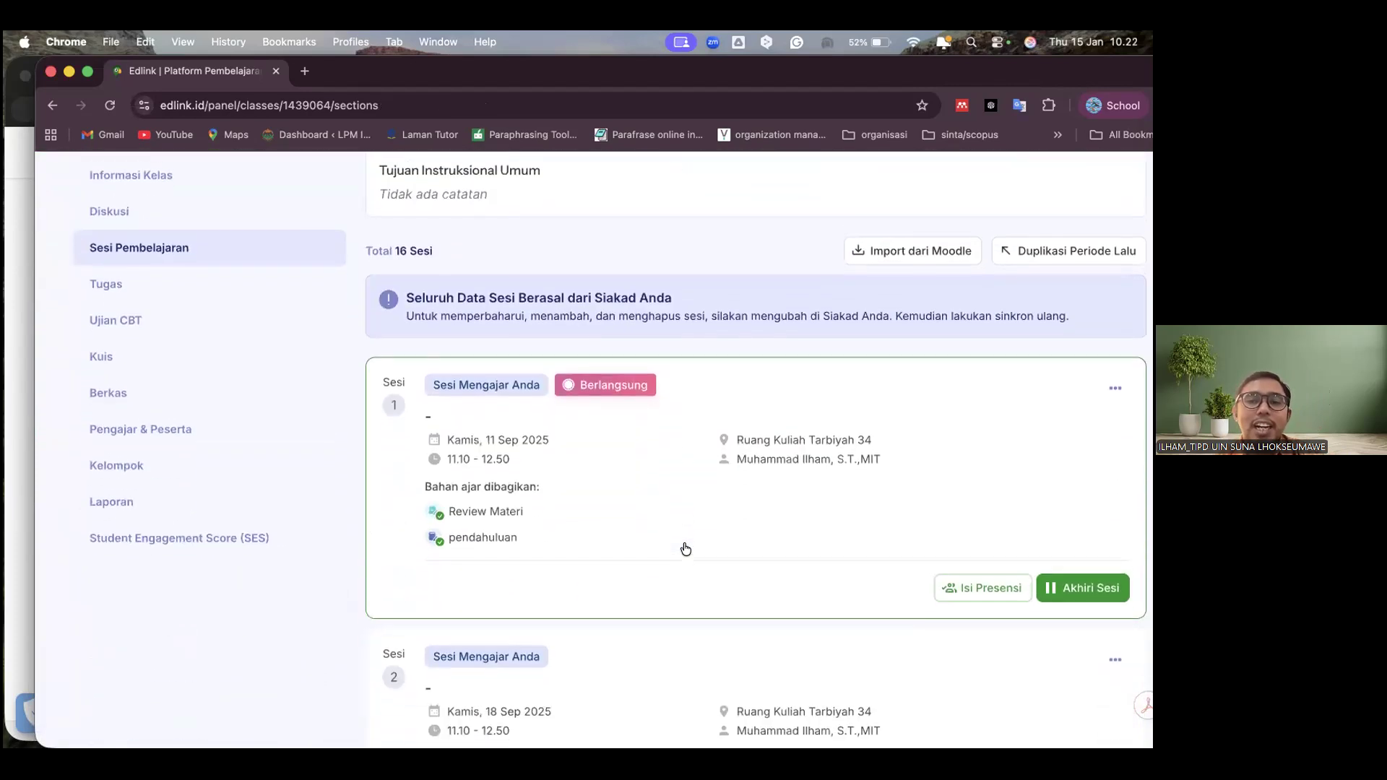
pyautogui.scroll(-1, 686, 549)
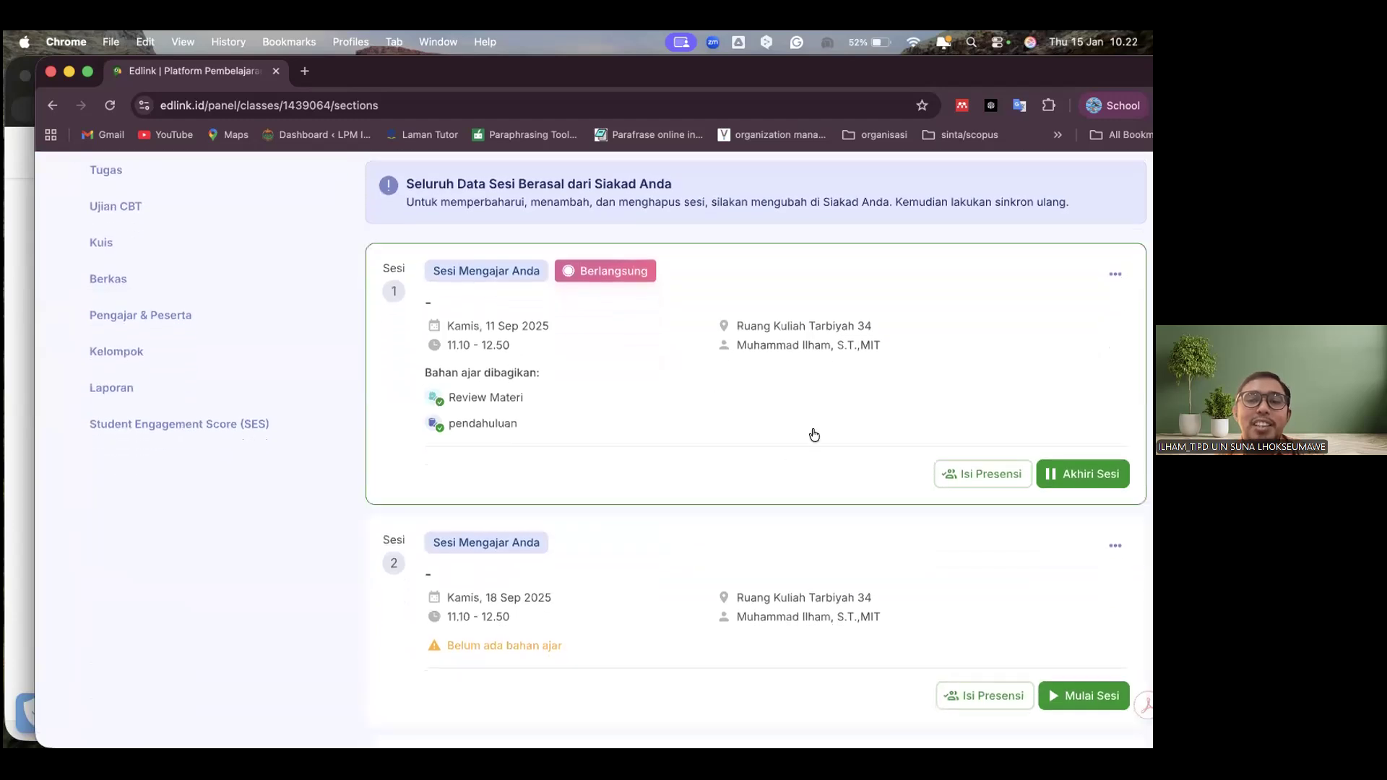
pyautogui.scroll(3, 603, 393)
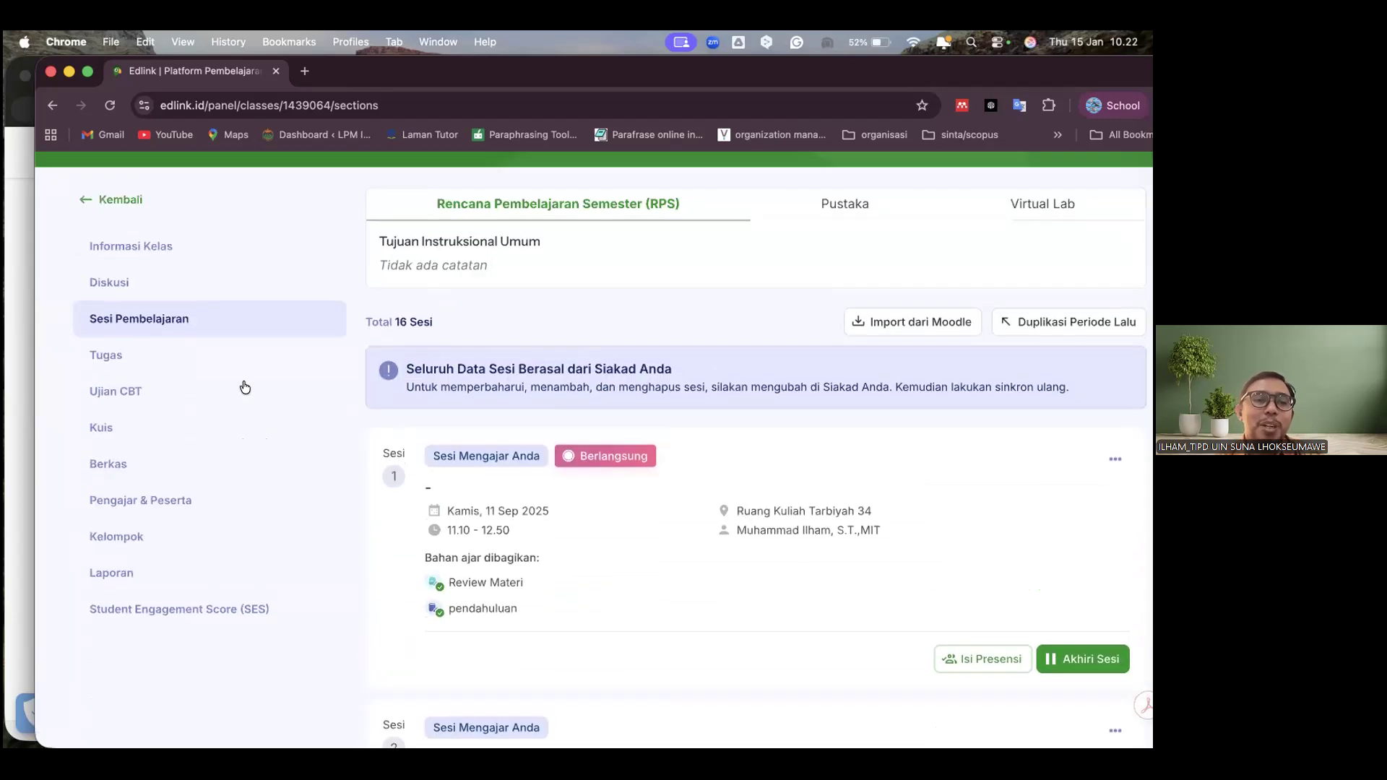
pyautogui.click(142, 289)
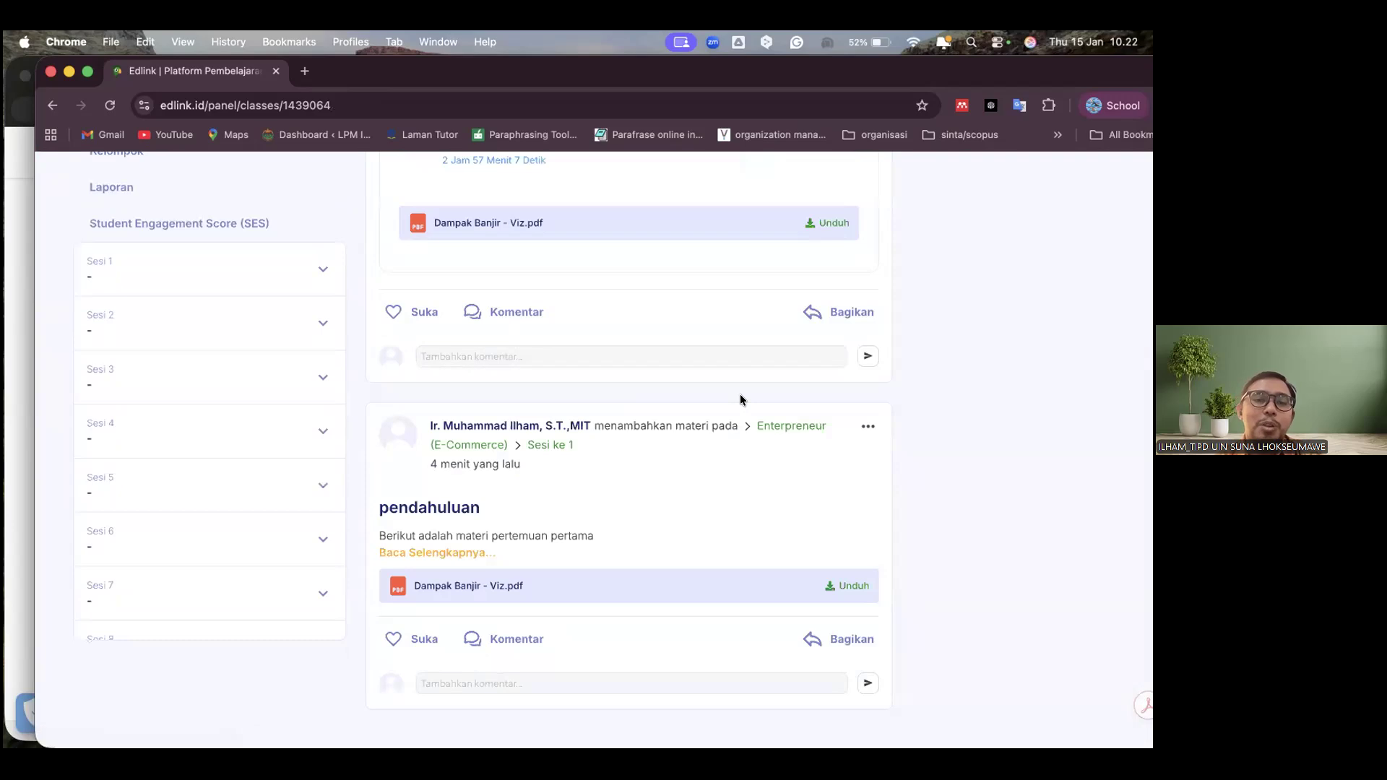
pyautogui.scroll(5, 740, 393)
pyautogui.scroll(4, 742, 401)
pyautogui.scroll(-2, 740, 398)
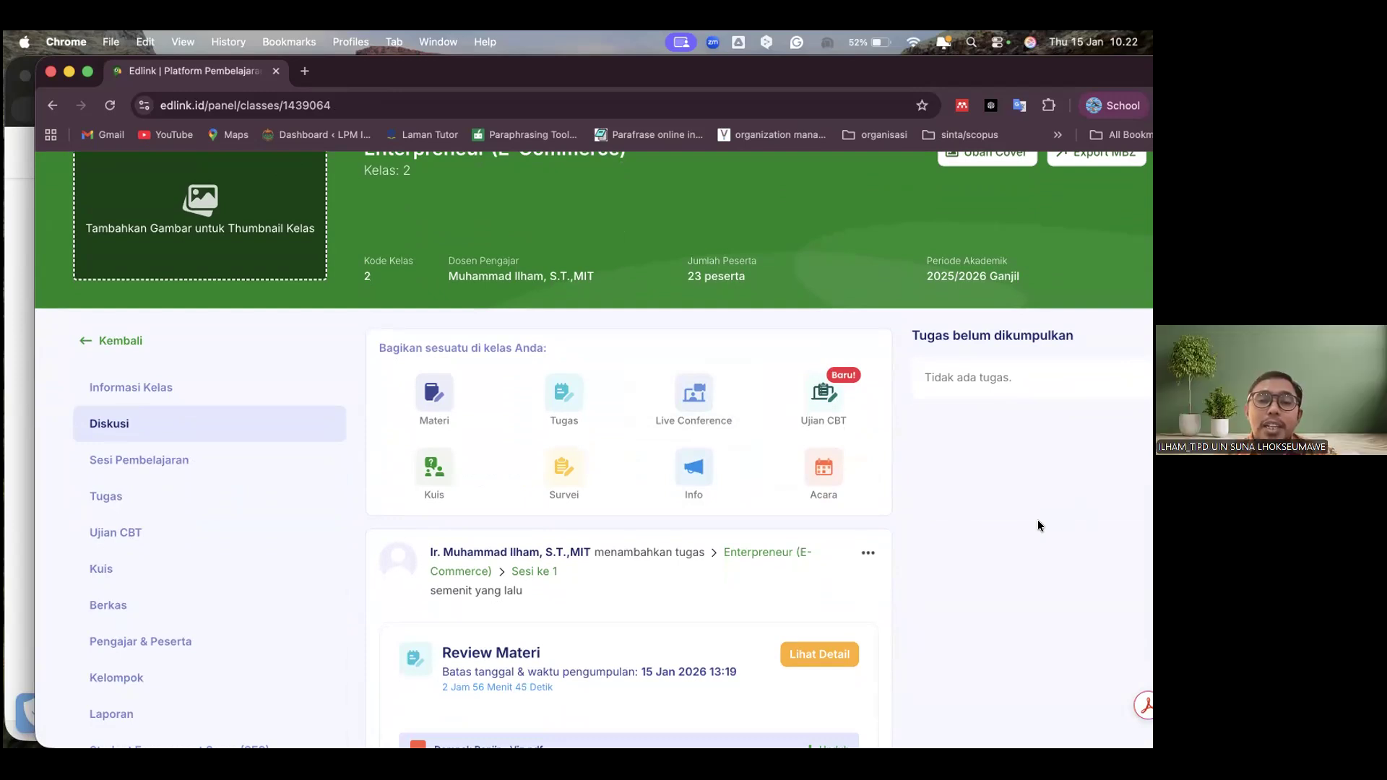
# Start sharing a Live Conference from the Diskusi page, choose Sesi 1 for it and continue to the conference settings
pyautogui.click(690, 405)
pyautogui.click(425, 450)
pyautogui.click(466, 484)
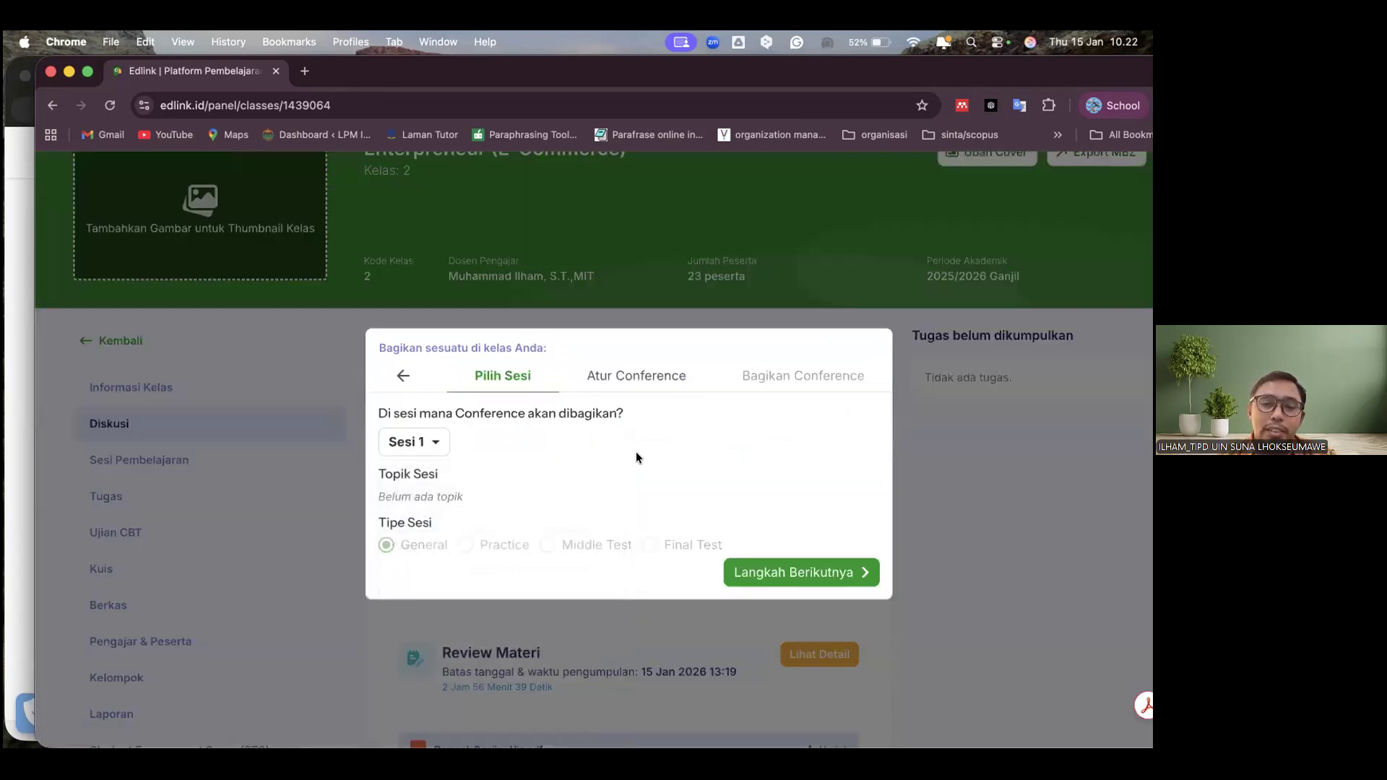
pyautogui.click(805, 579)
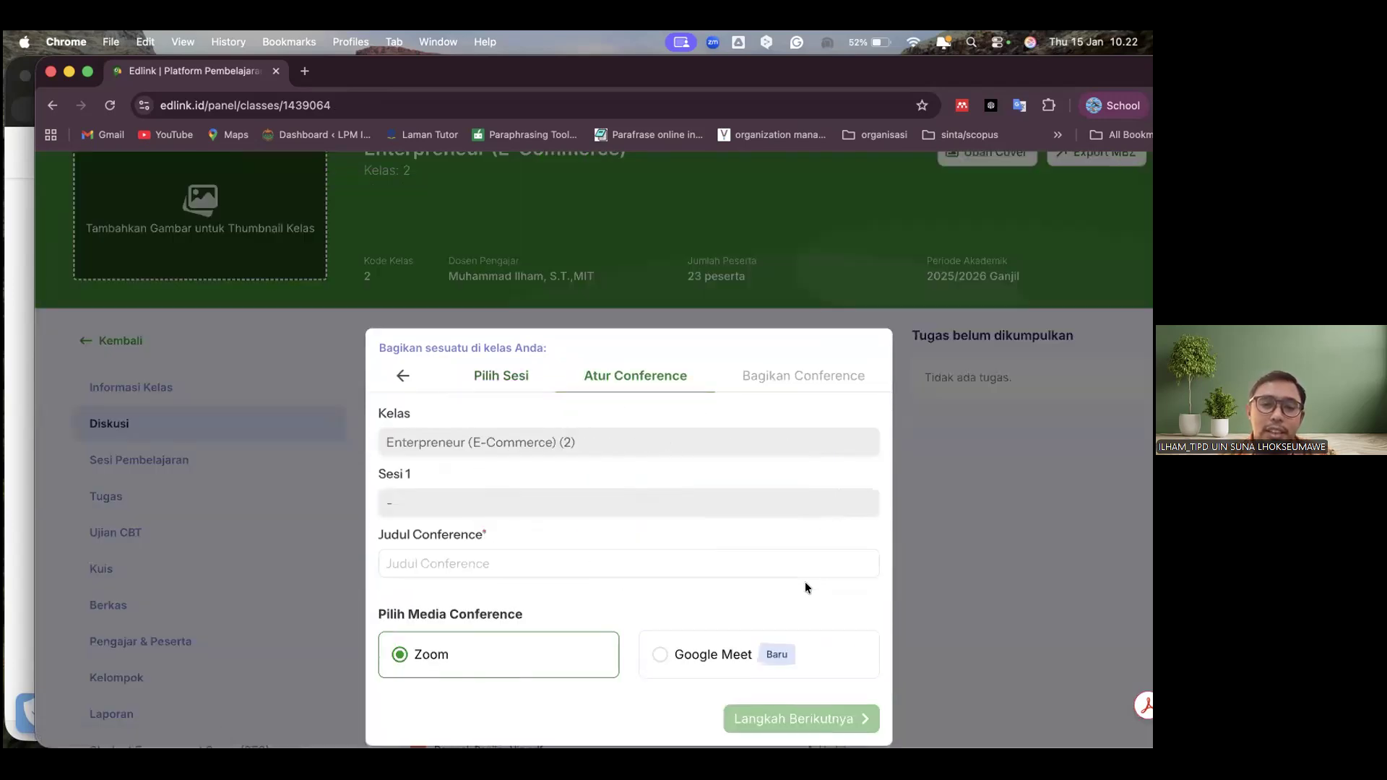
# Enter "materi 1" as the Judul Conference
pyautogui.click(679, 564)
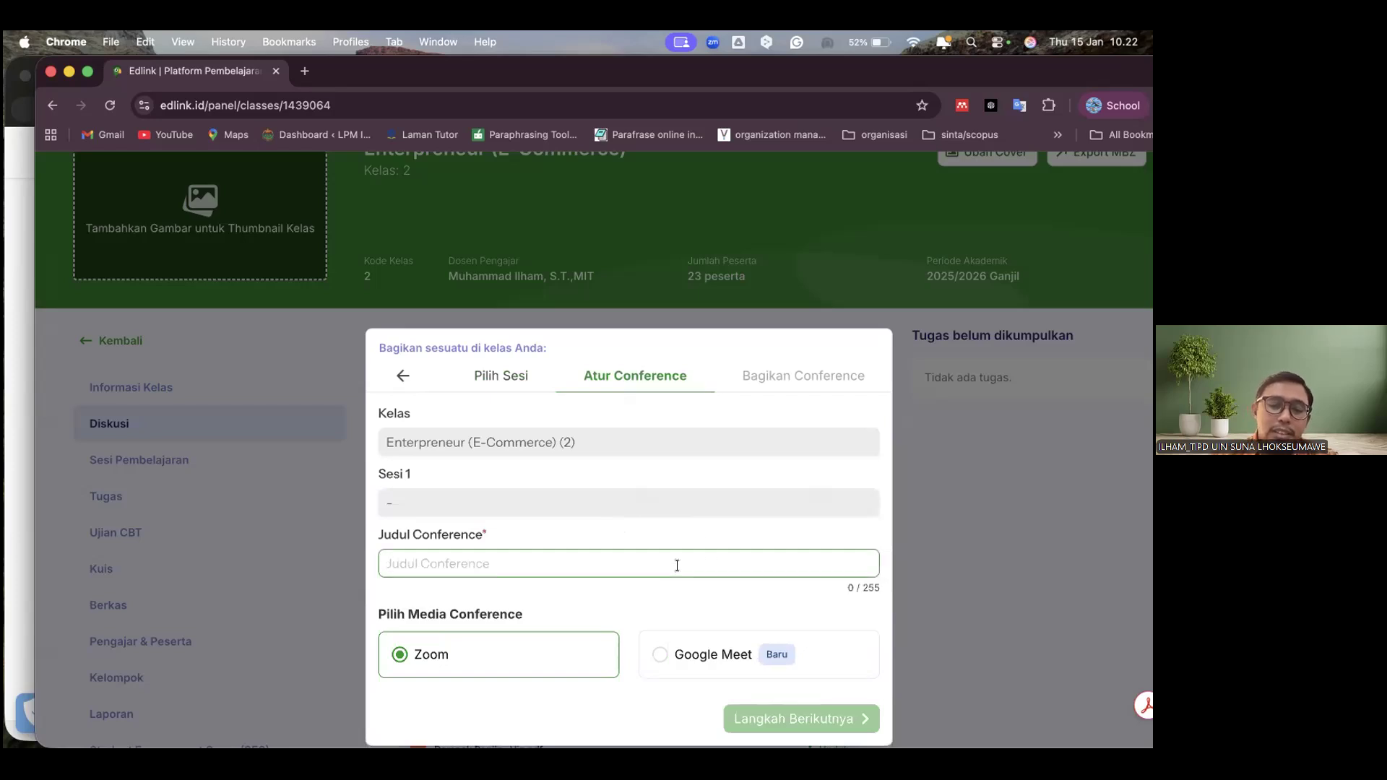
pyautogui.write('materi 1')
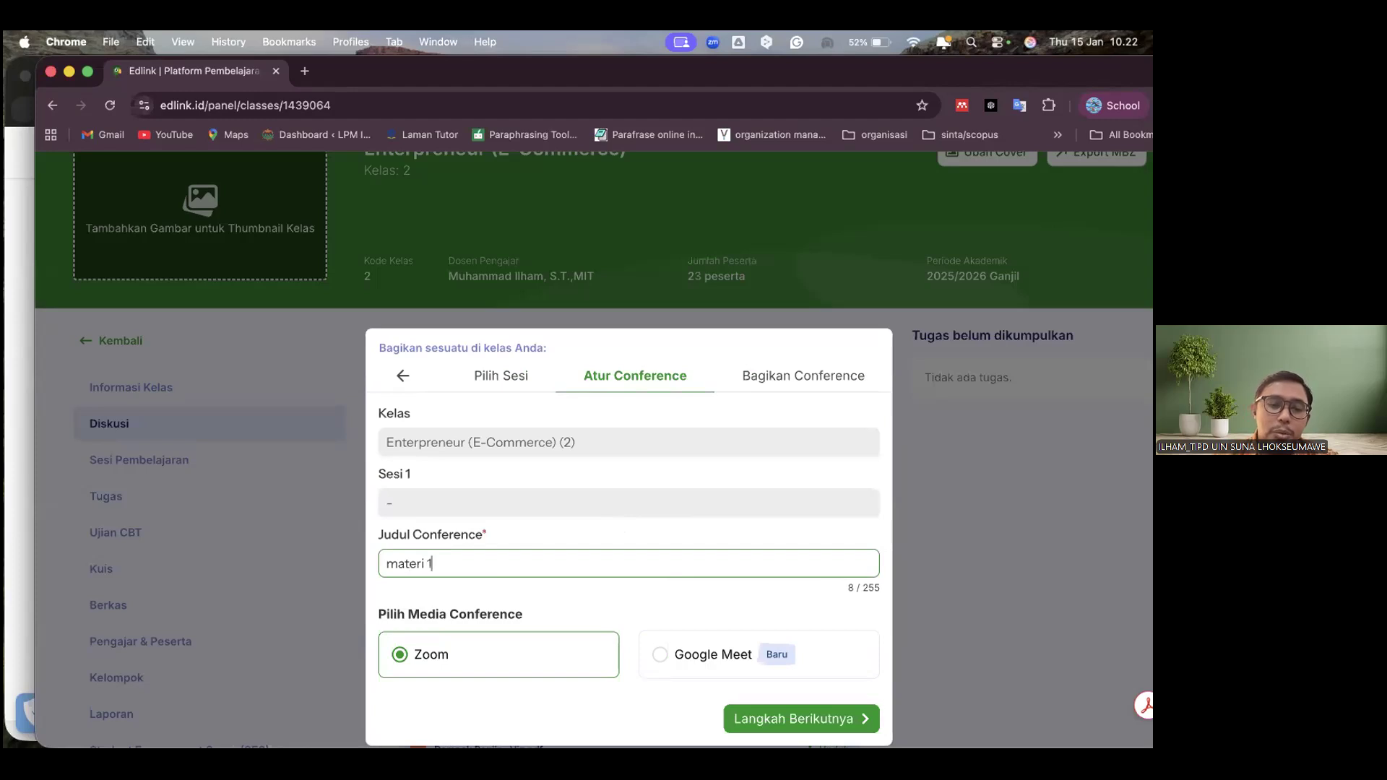
pyautogui.scroll(-3, 754, 548)
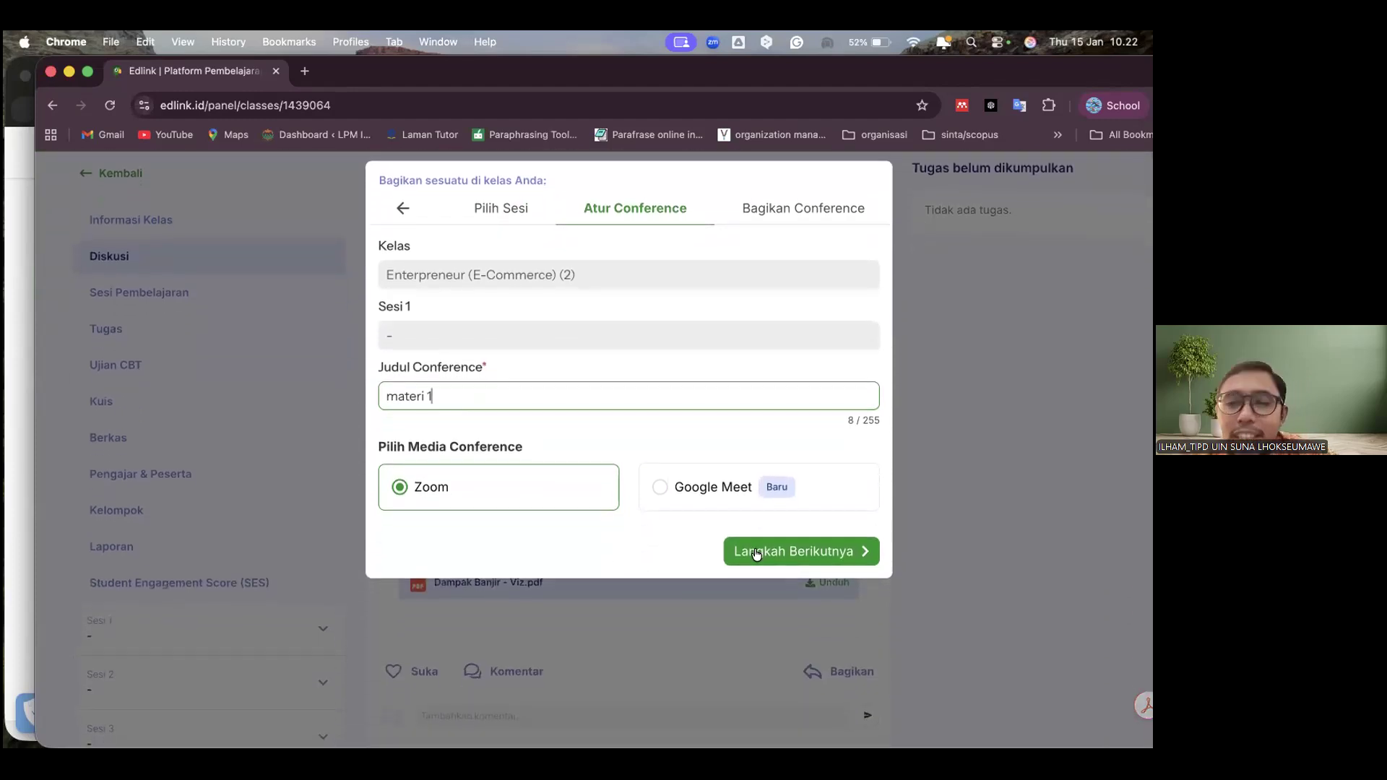
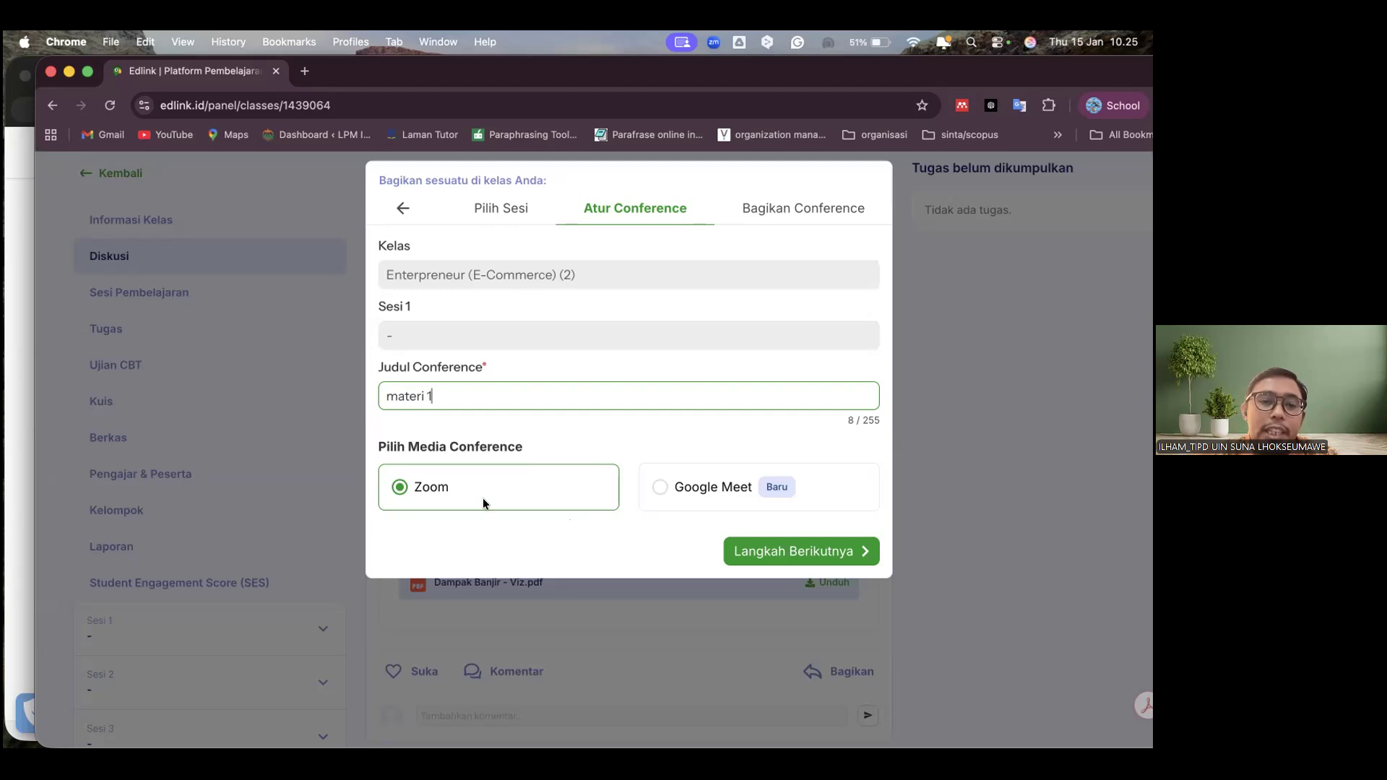
# Keep Zoom as the conference media, enter "live conference" as the Deskripsi and share the conference immediately
pyautogui.click(786, 553)
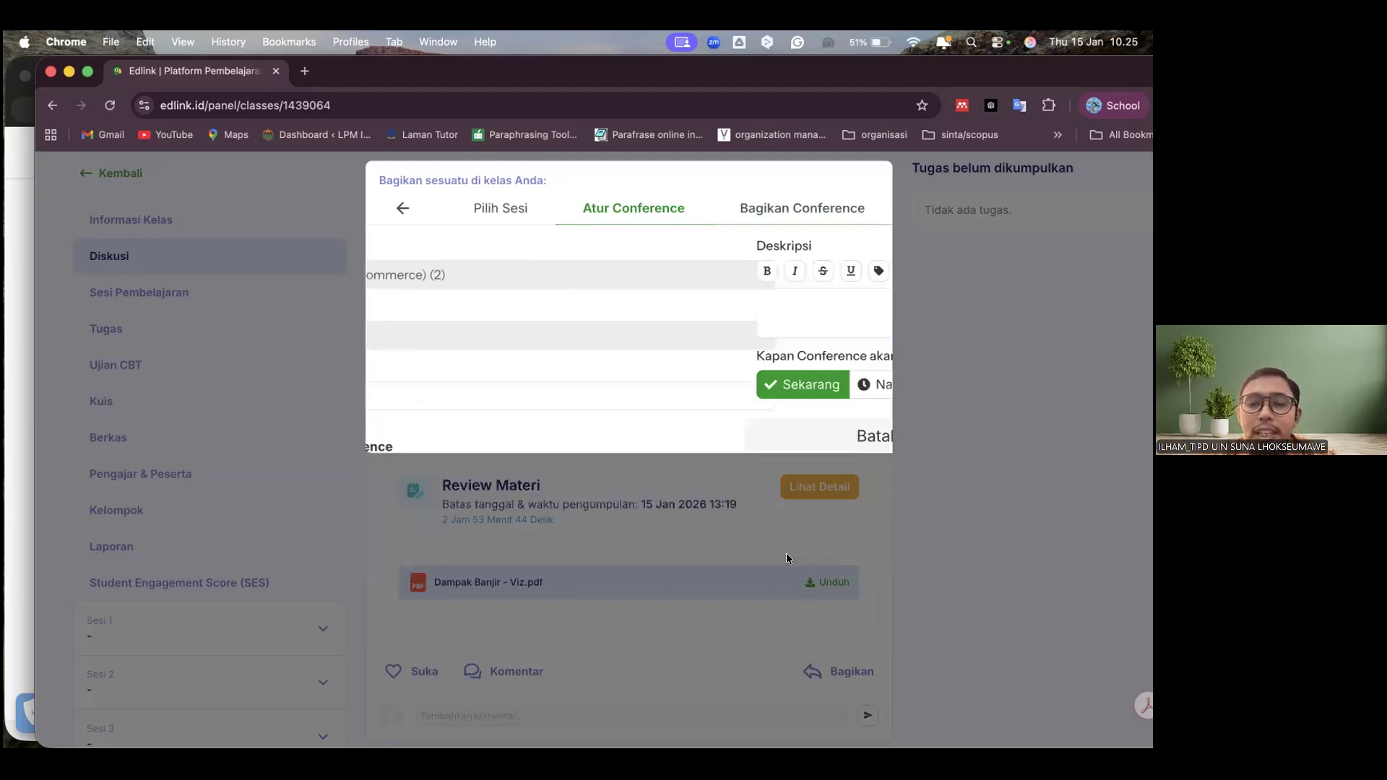
pyautogui.click(592, 307)
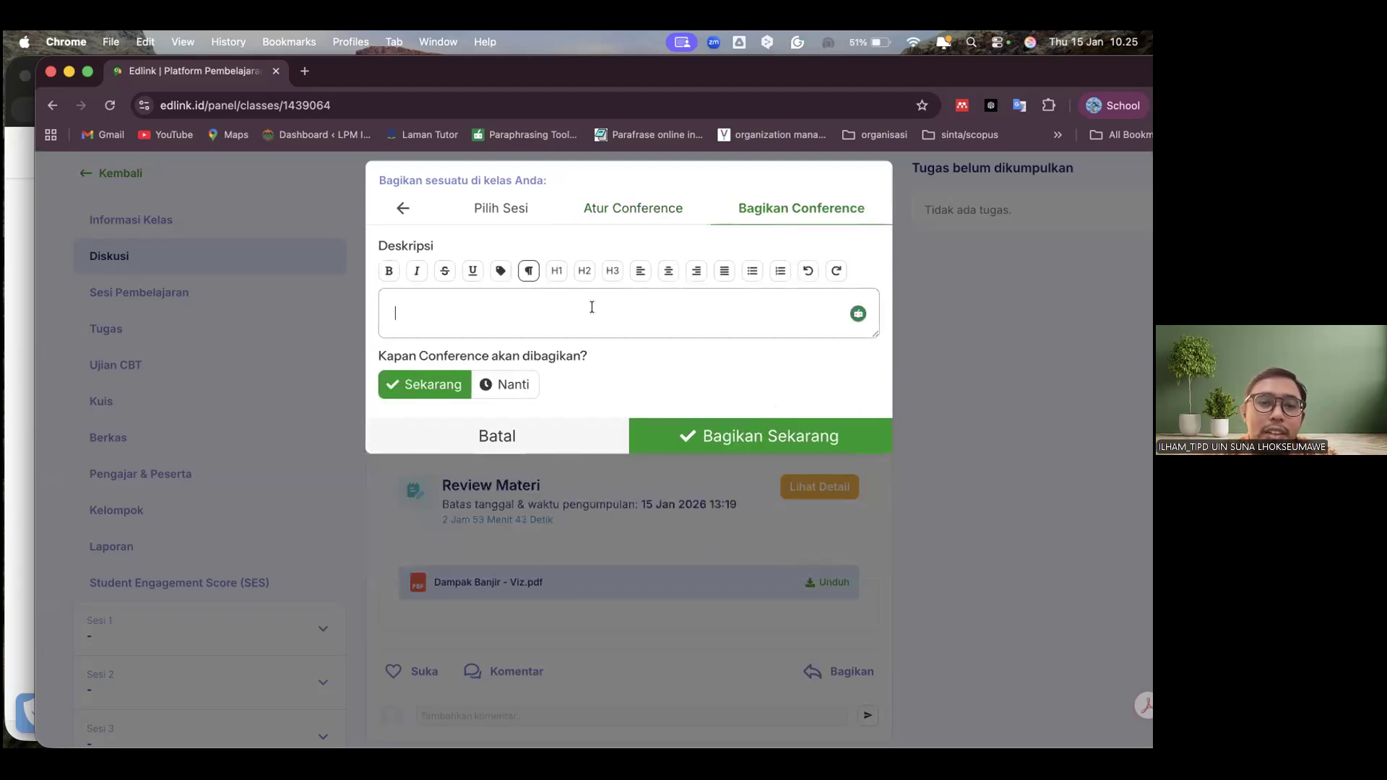
pyautogui.write('live conference')
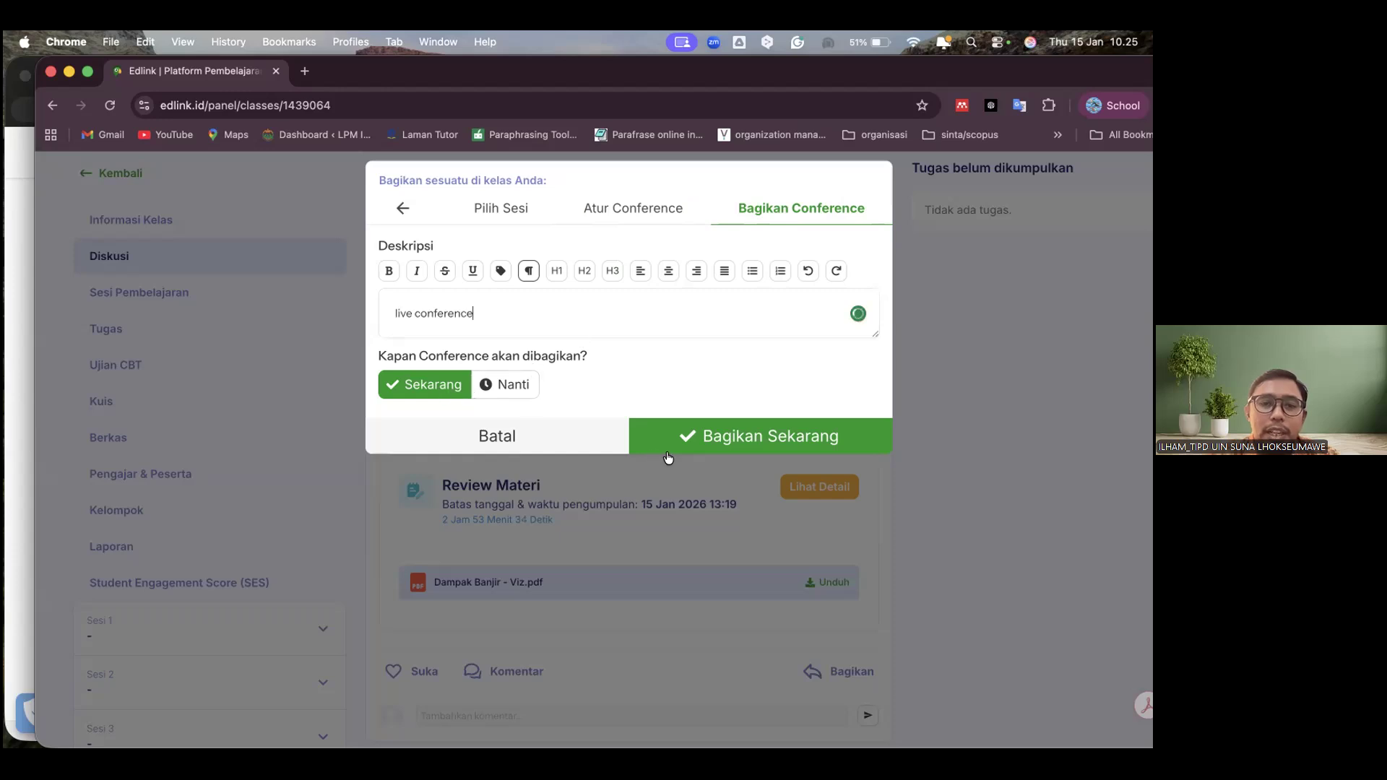
pyautogui.click(718, 438)
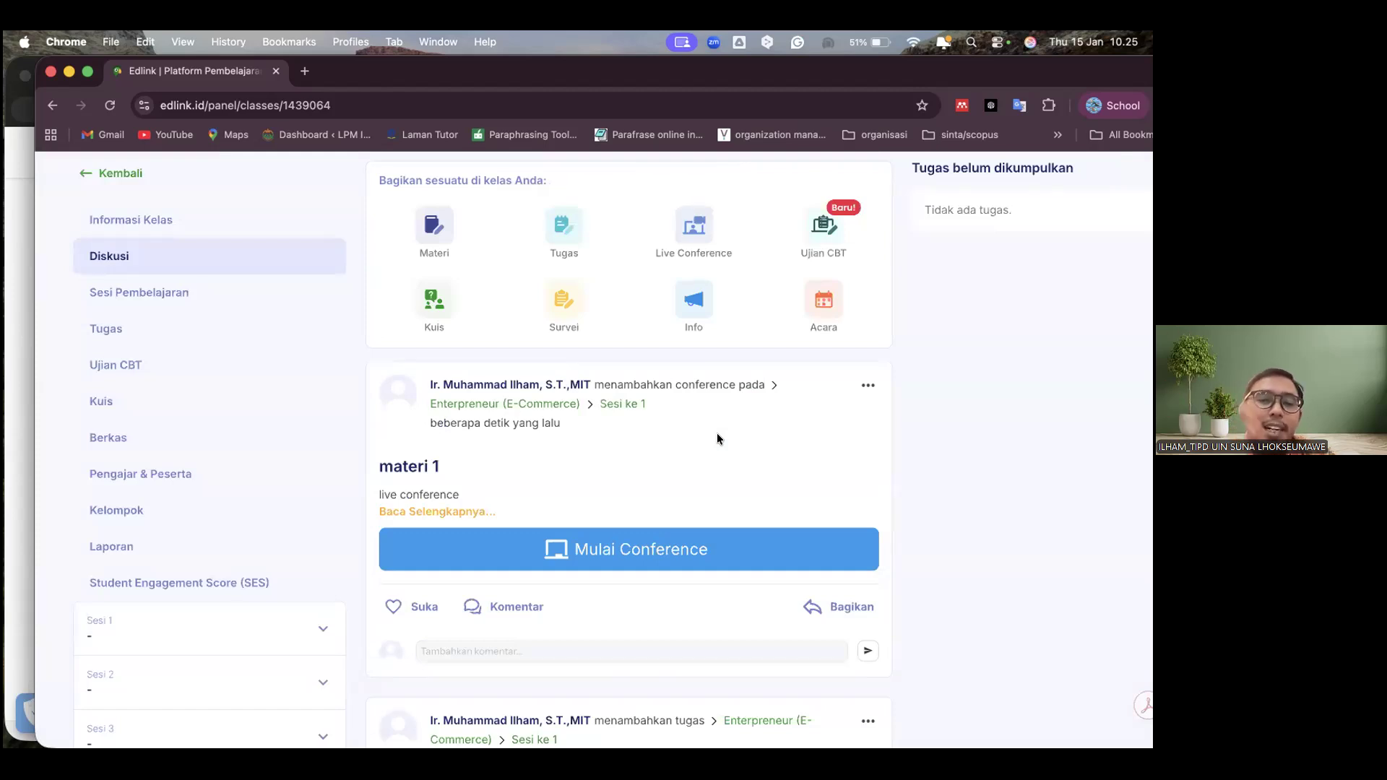
# Try to start the materi 1 conference, read the Zoom e-mail verification notice and dismiss it
pyautogui.click(571, 556)
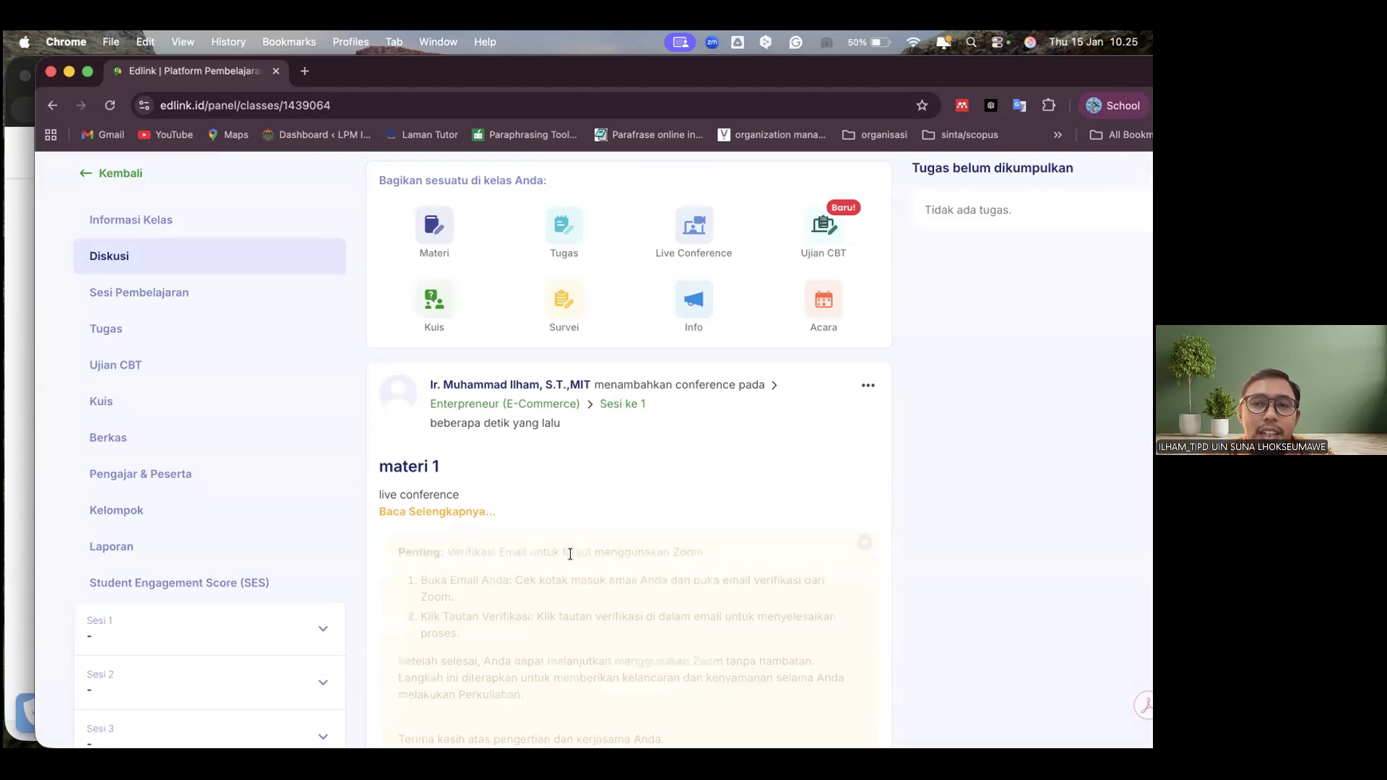
pyautogui.scroll(-3, 571, 553)
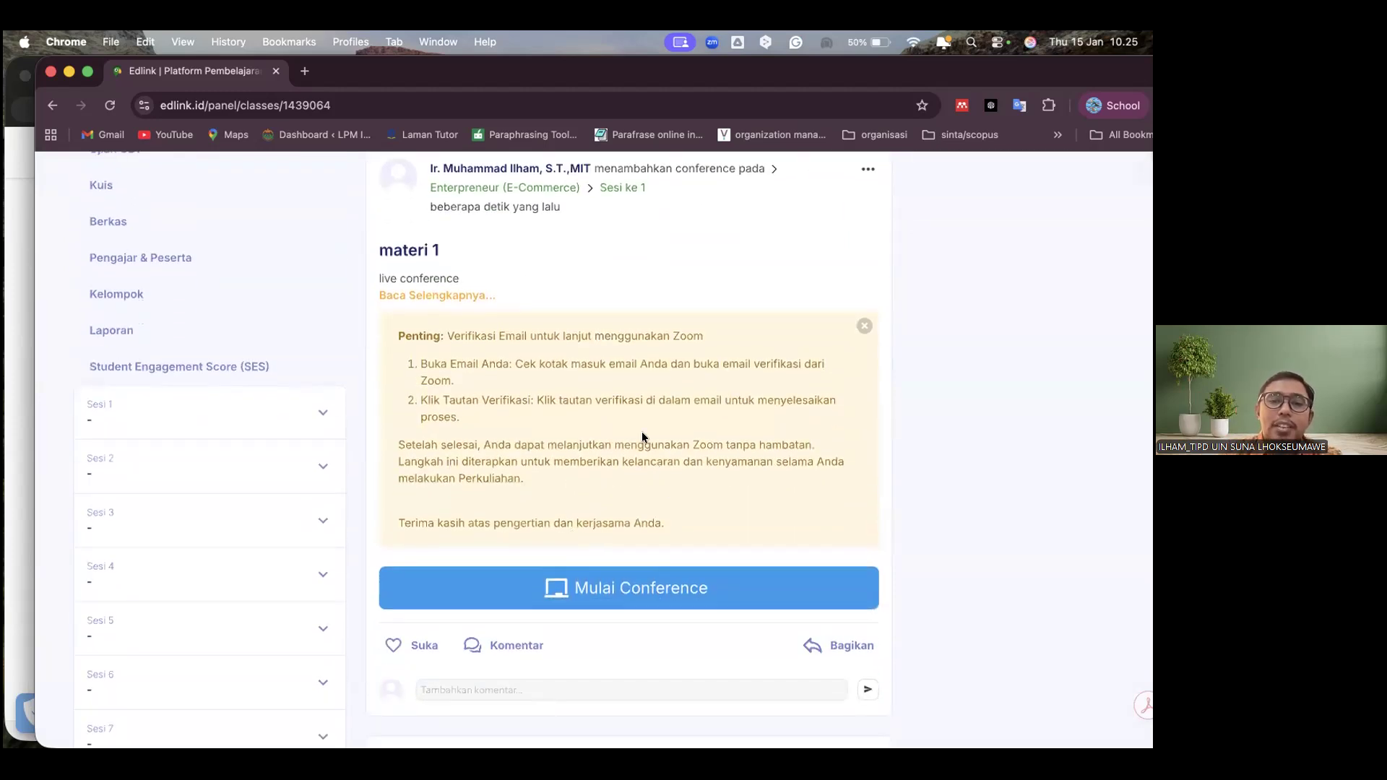
pyautogui.click(600, 586)
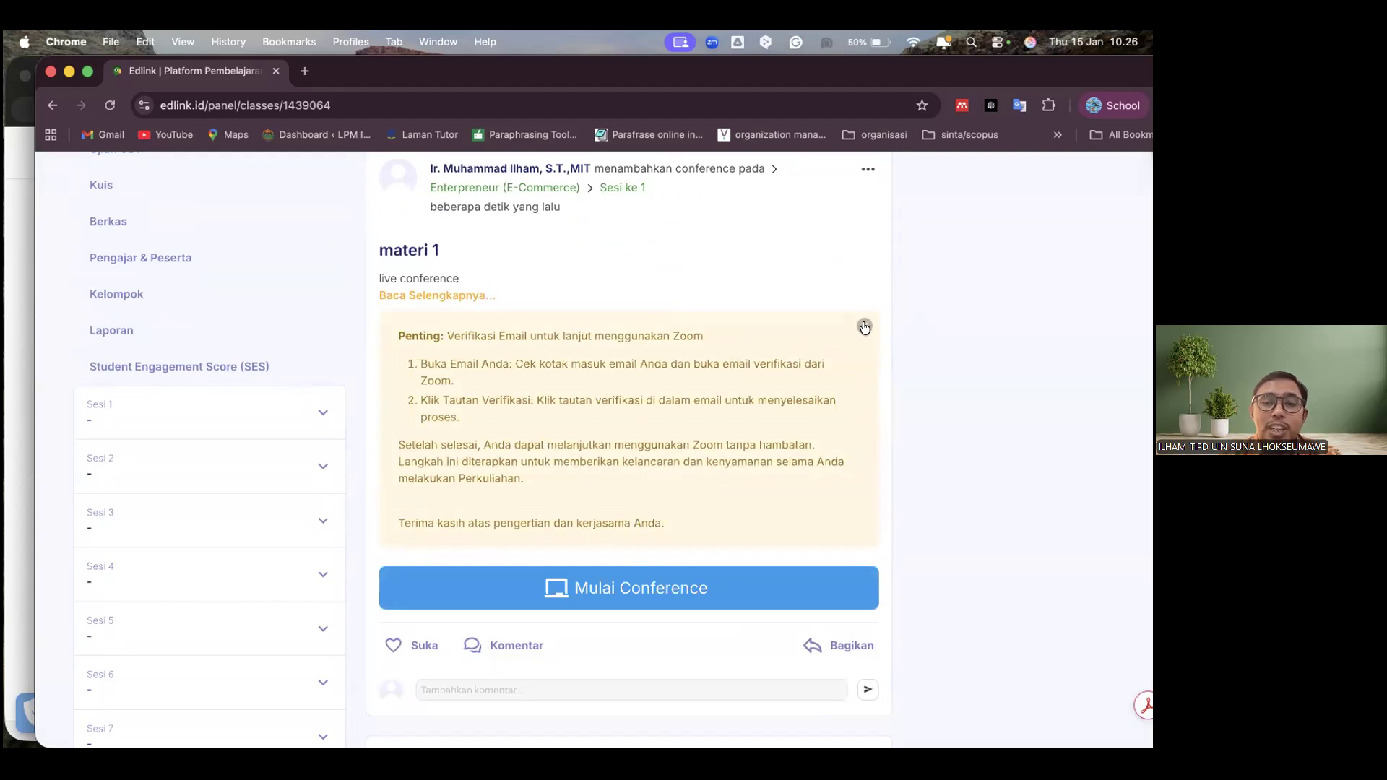
pyautogui.click(865, 327)
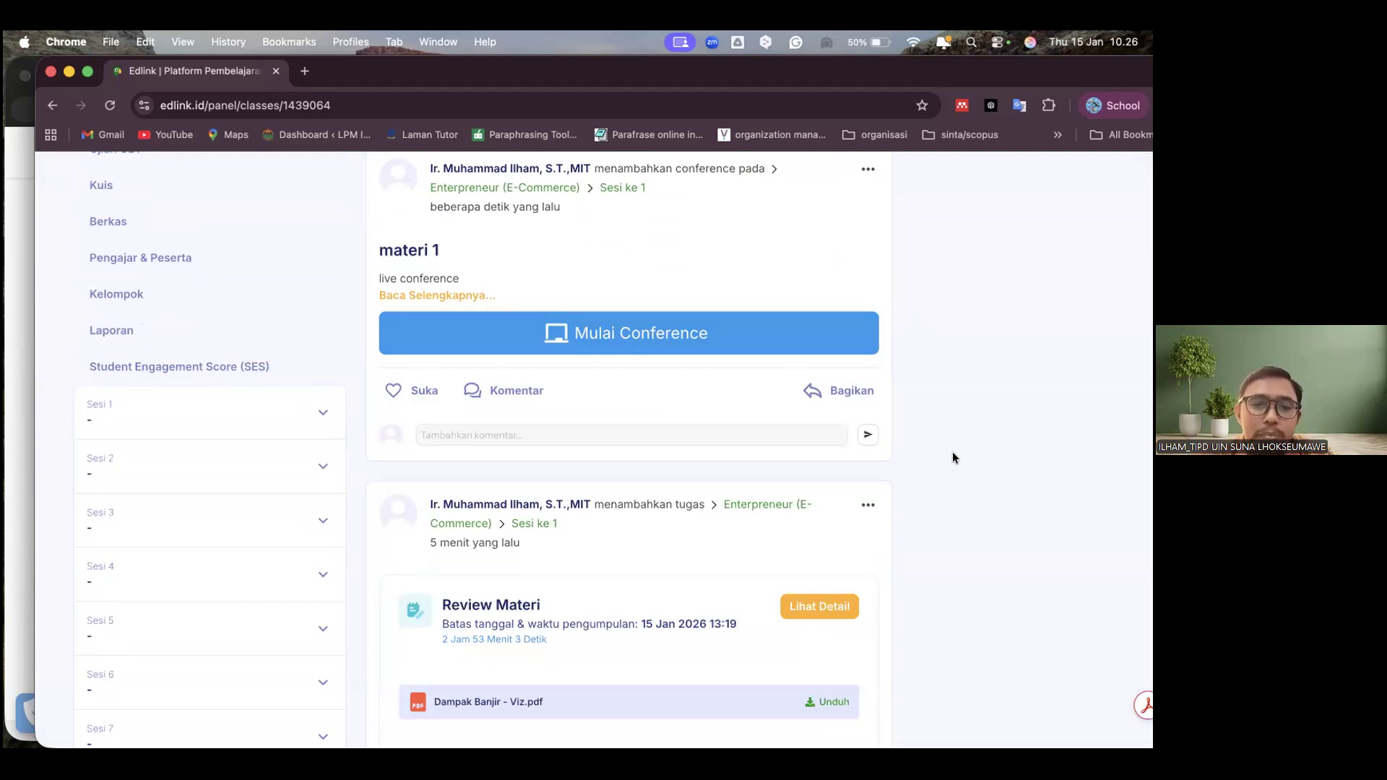
# Start sharing another Live Conference in the class, assign it to Sesi 1 and continue to its settings
pyautogui.scroll(5, 952, 458)
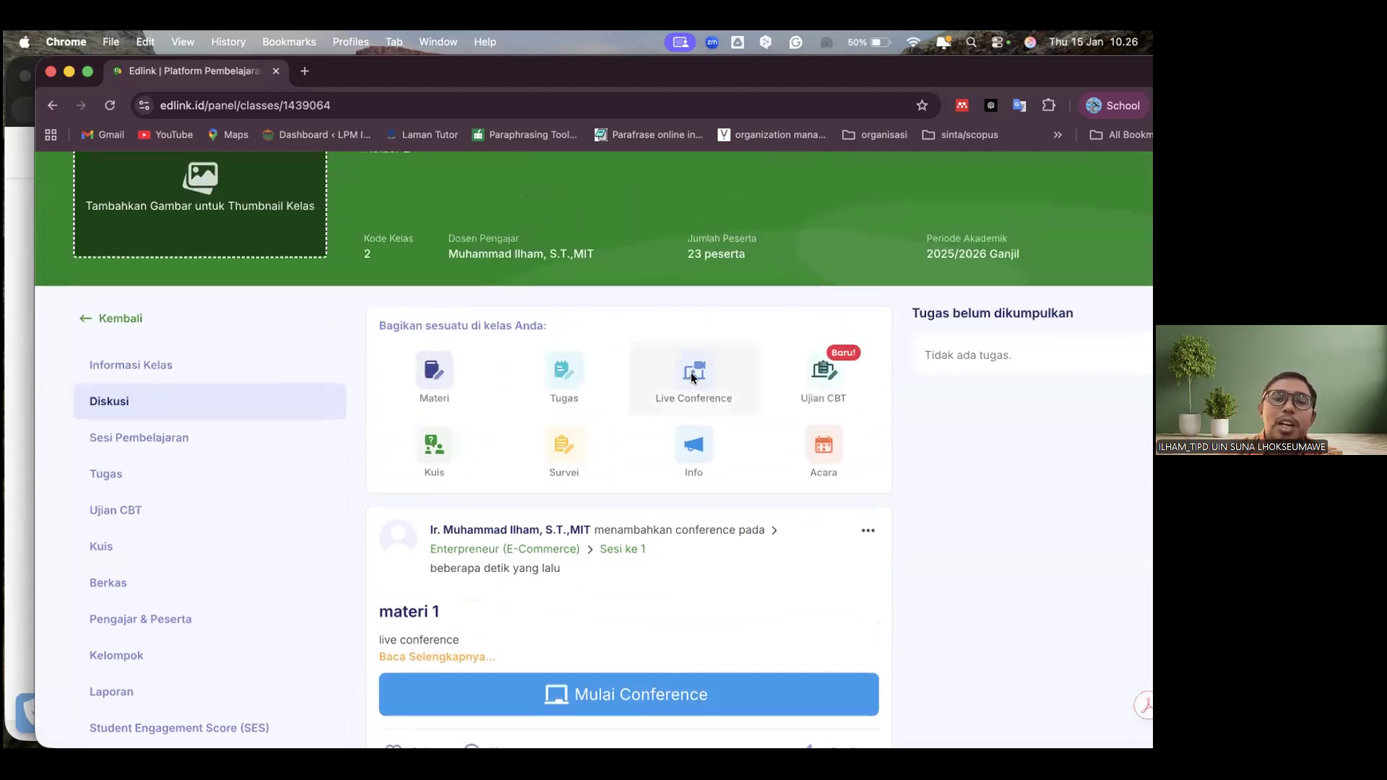
pyautogui.click(691, 376)
pyautogui.click(432, 420)
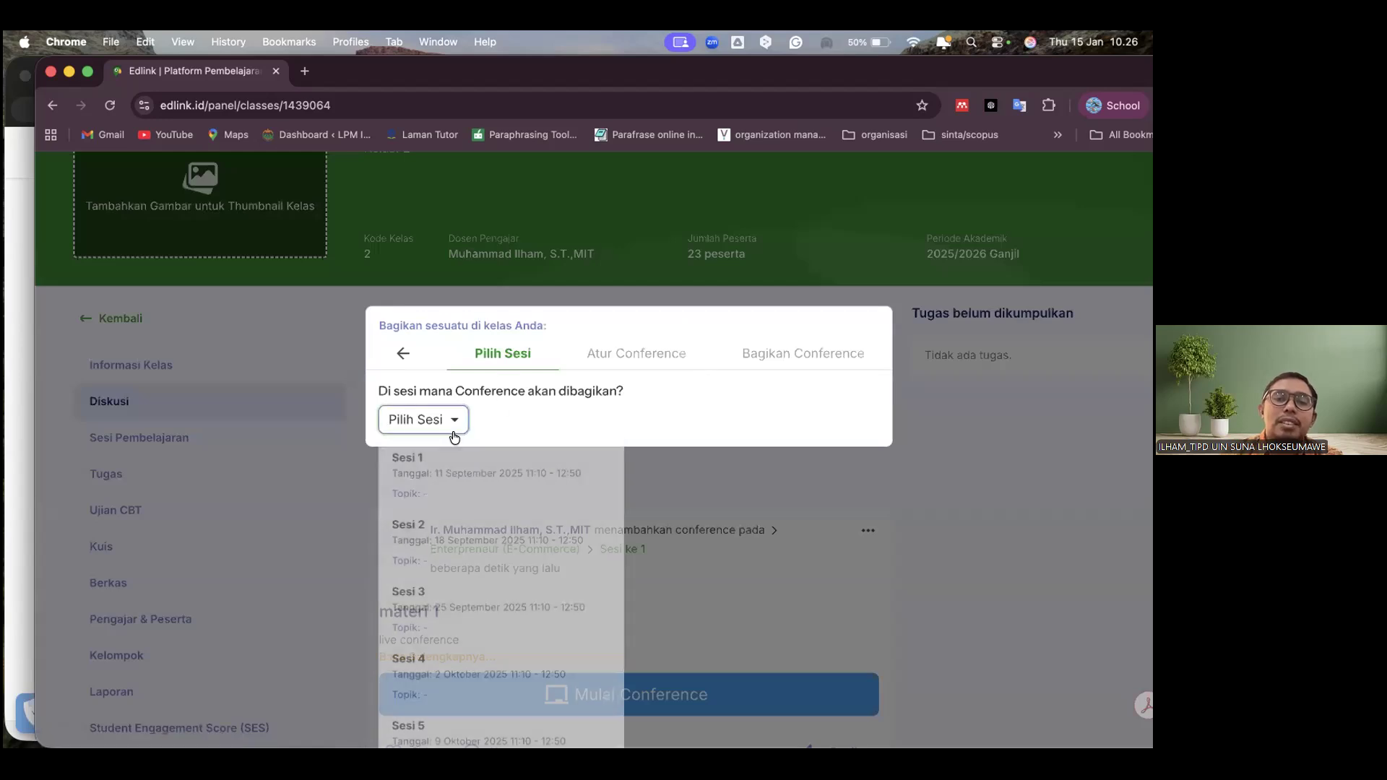
pyautogui.click(464, 482)
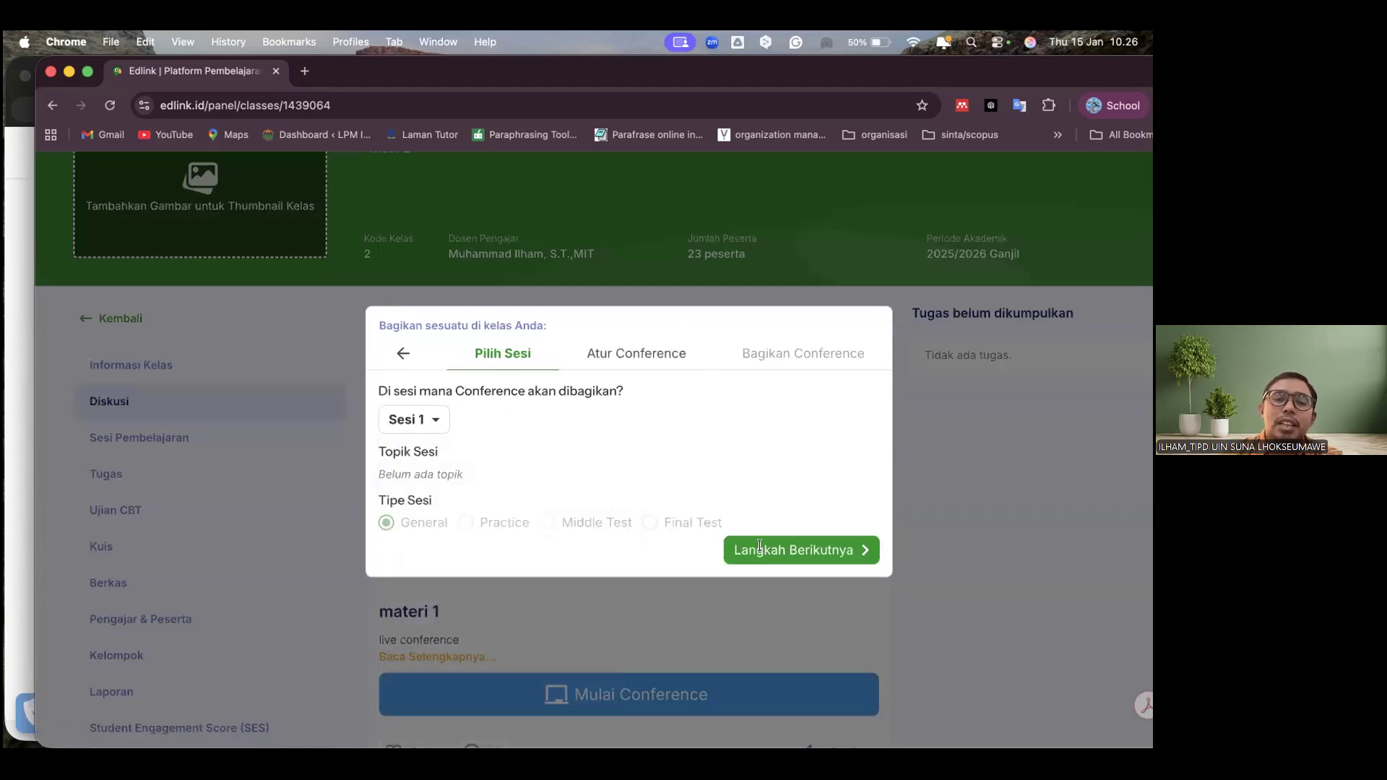
pyautogui.click(760, 547)
# Title the conference "materi 2", choose Google Meet as its media, enter "materi 2" as the Deskripsi and share it immediately
pyautogui.click(600, 537)
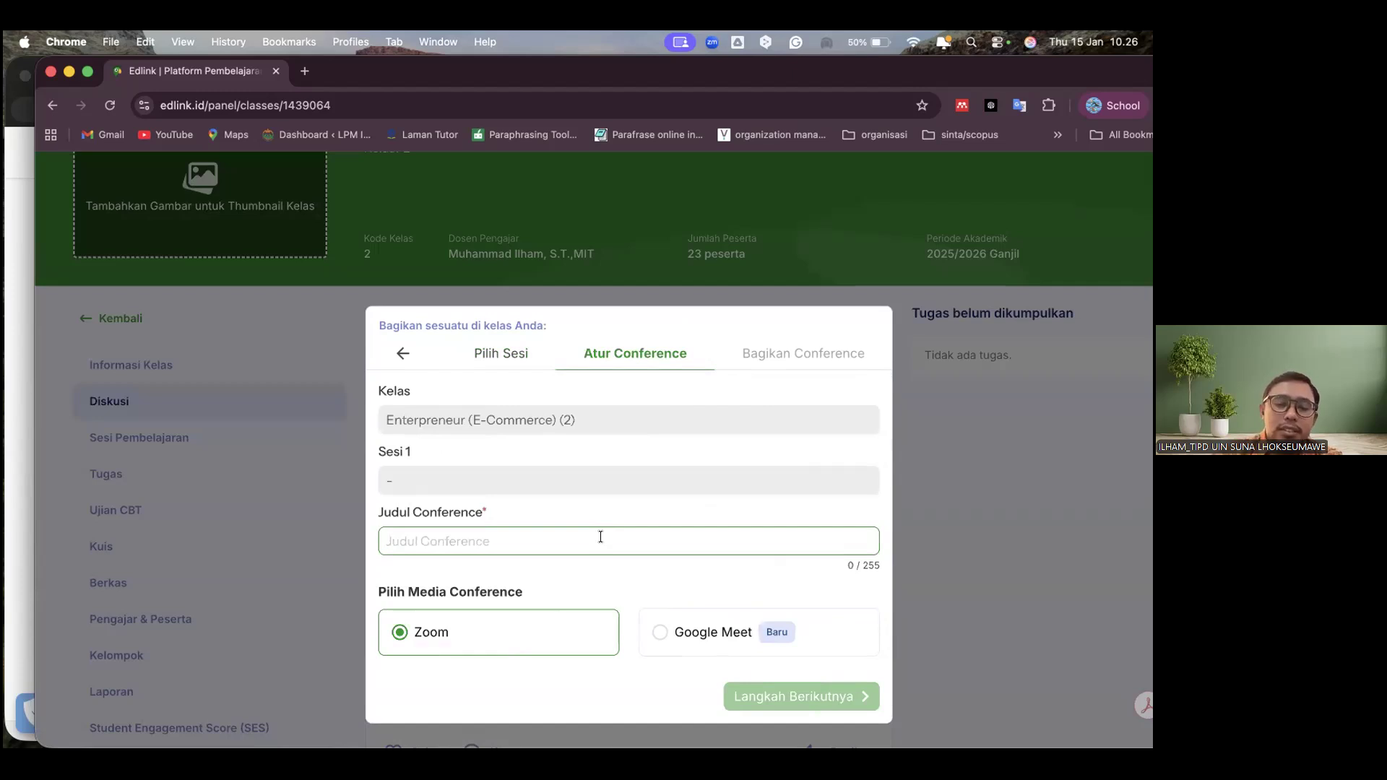
pyautogui.write('materi 2')
pyautogui.click(704, 640)
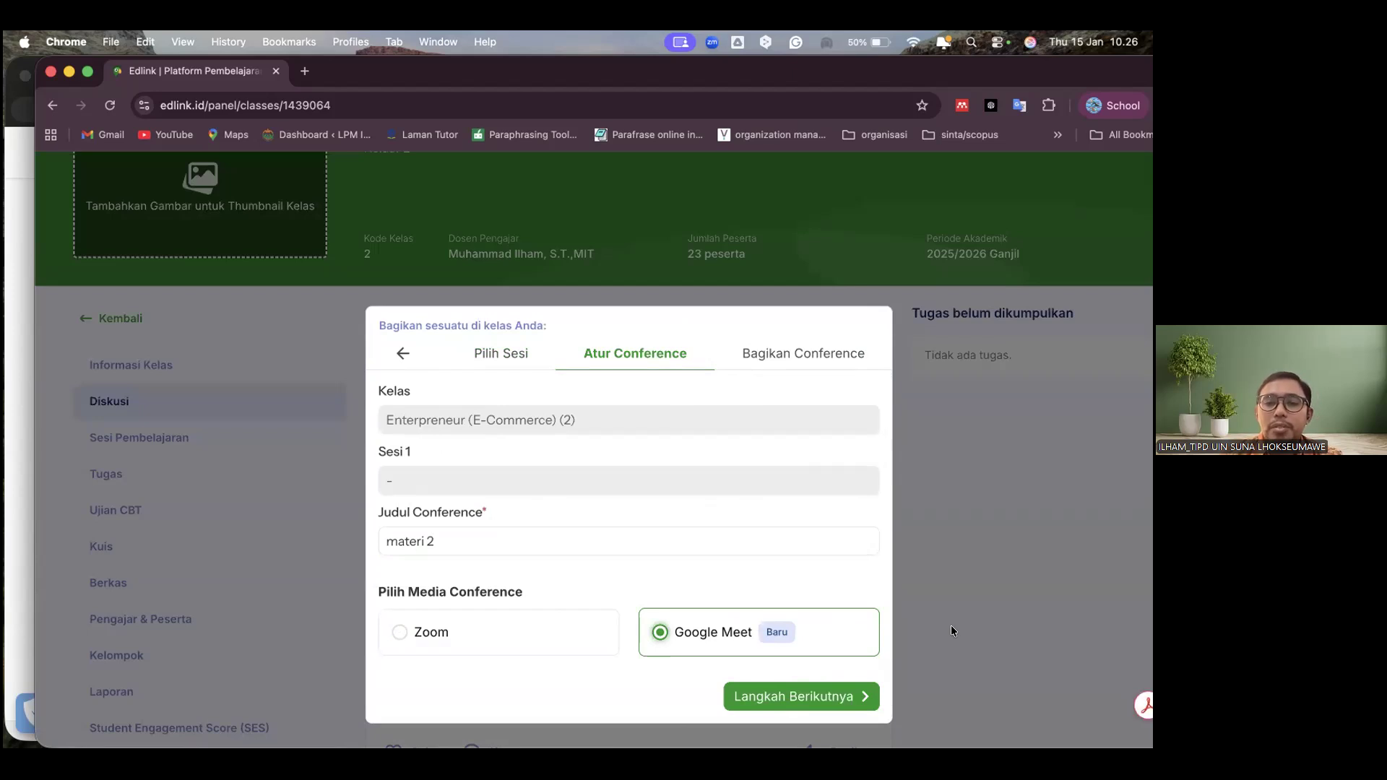
pyautogui.click(825, 698)
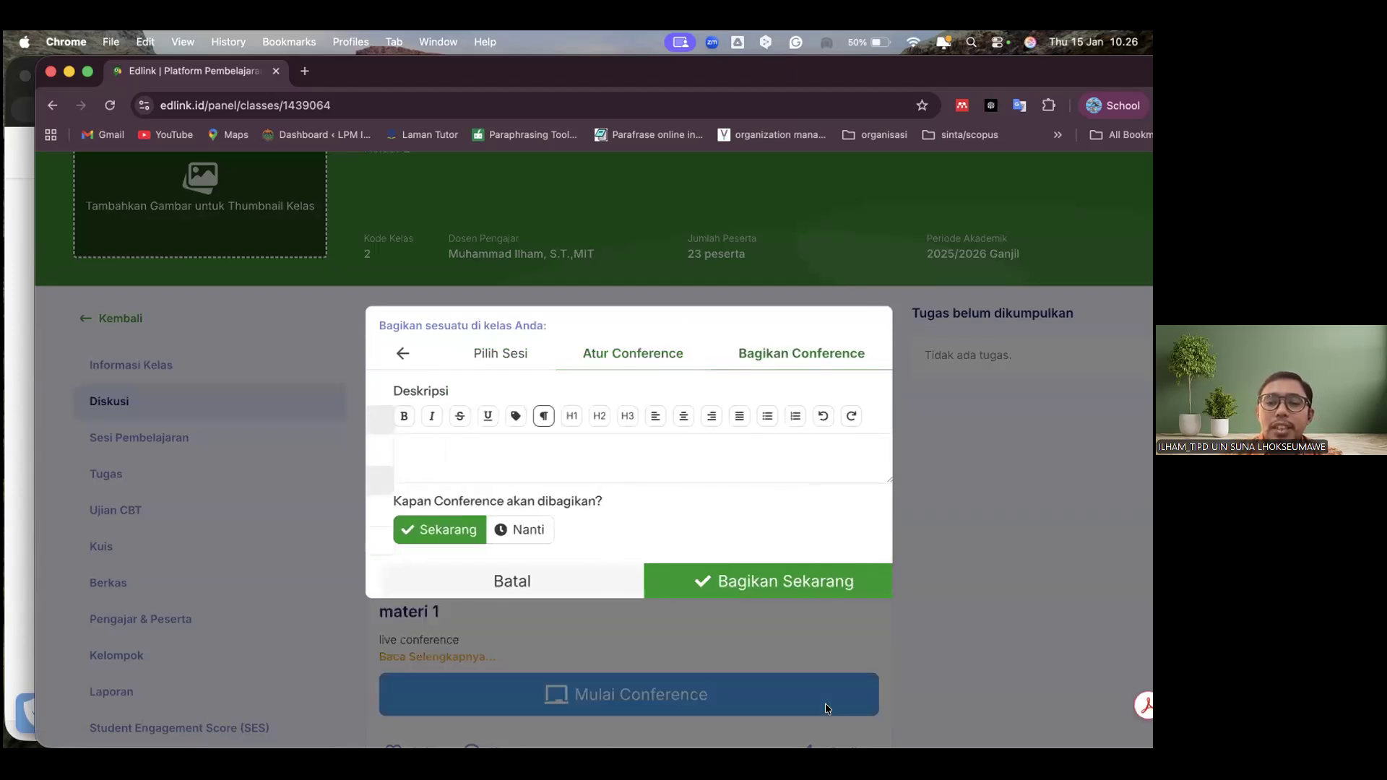
pyautogui.write('materi 2')
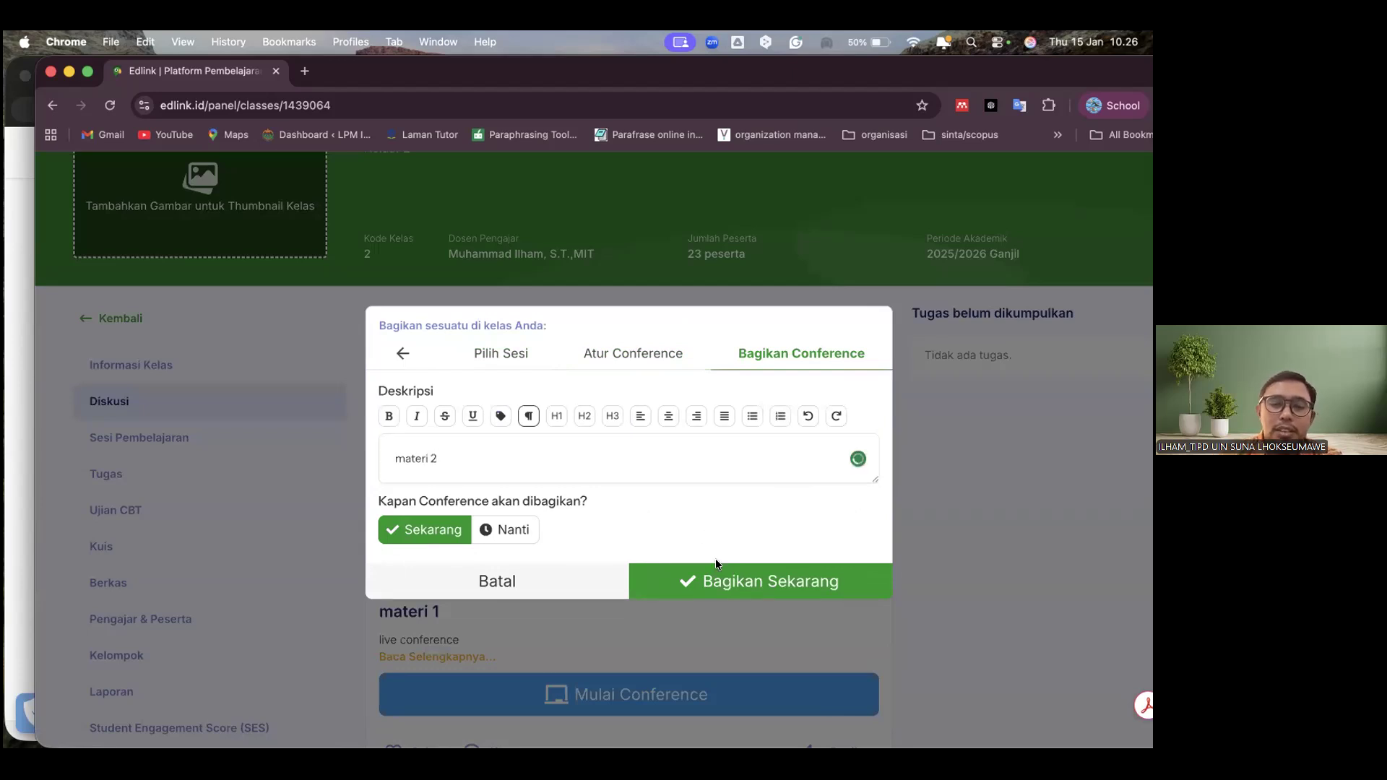
pyautogui.click(716, 578)
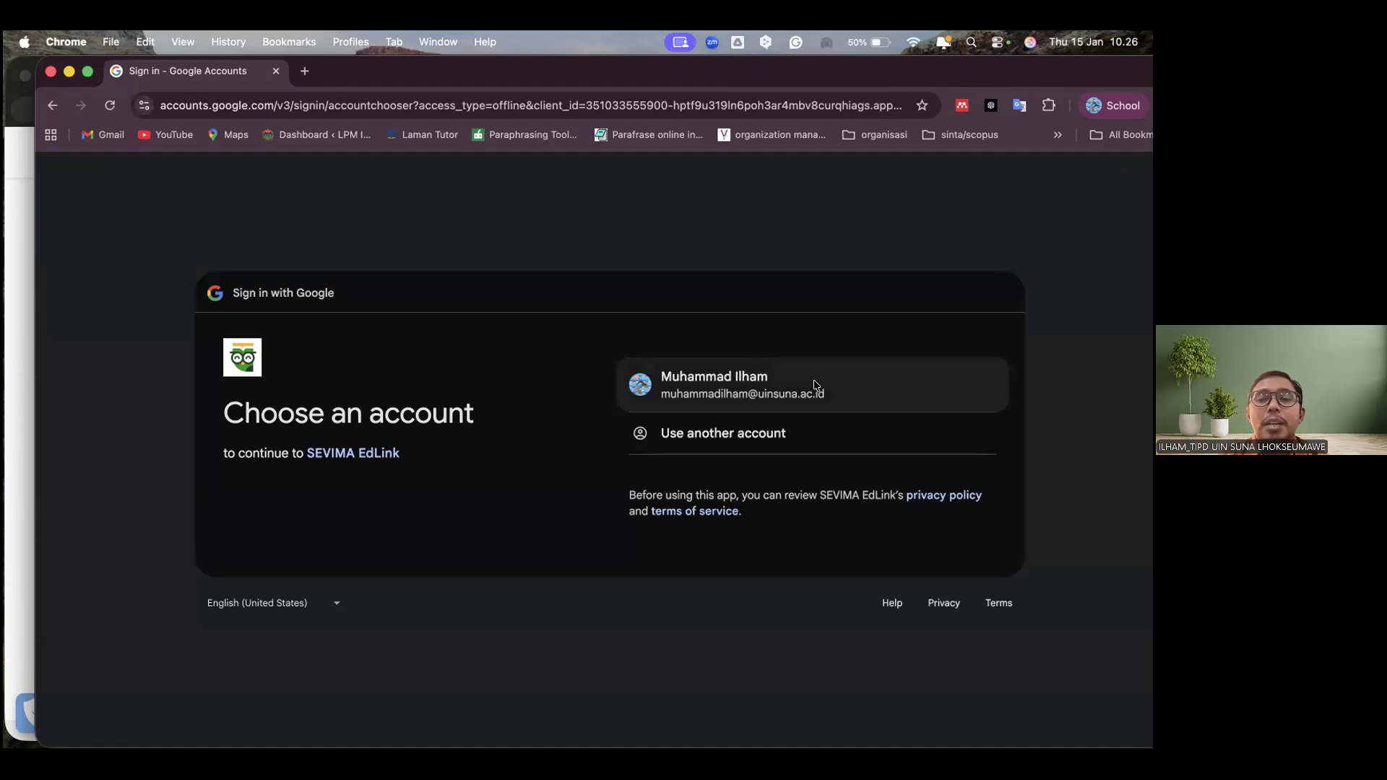
# Sign in with the lecturer's school Google account and grant SEVIMA EdLink access to it
pyautogui.click(814, 388)
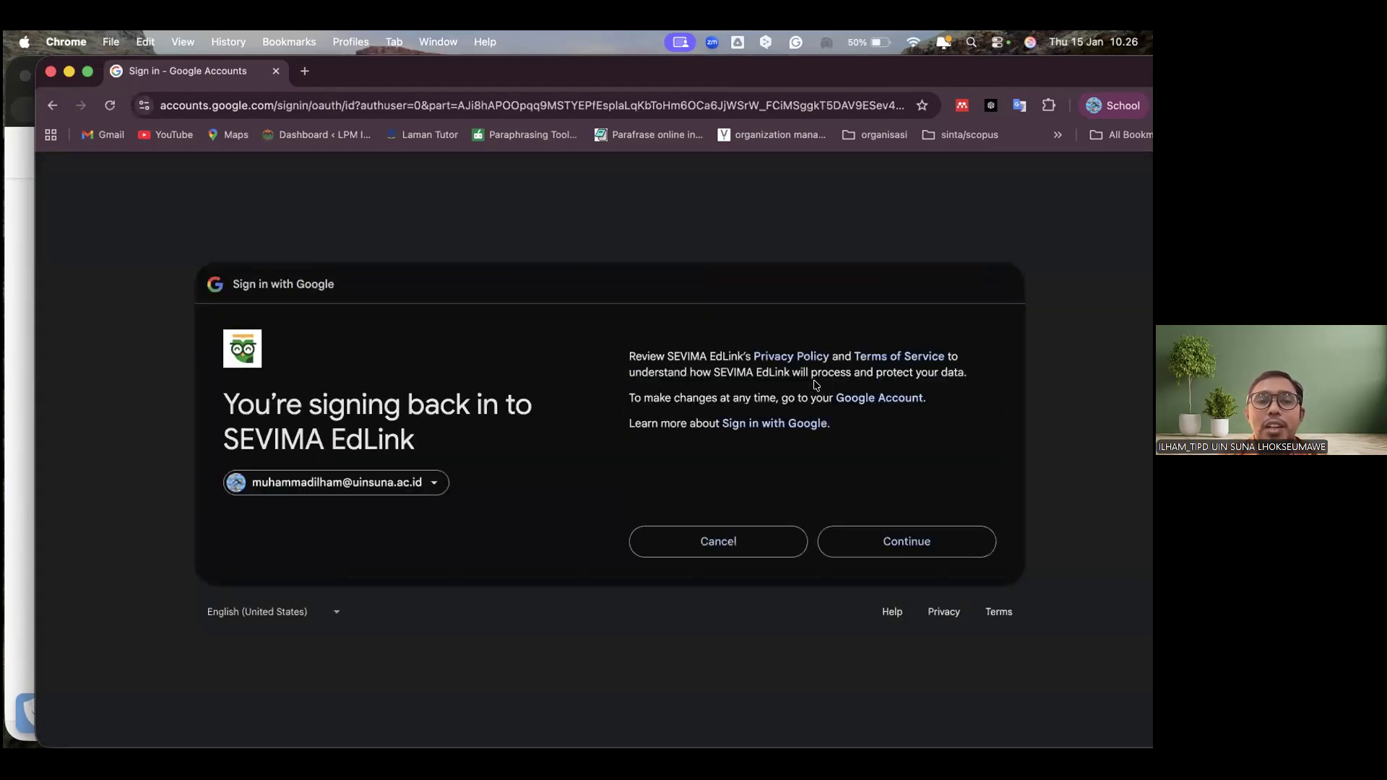
pyautogui.click(922, 541)
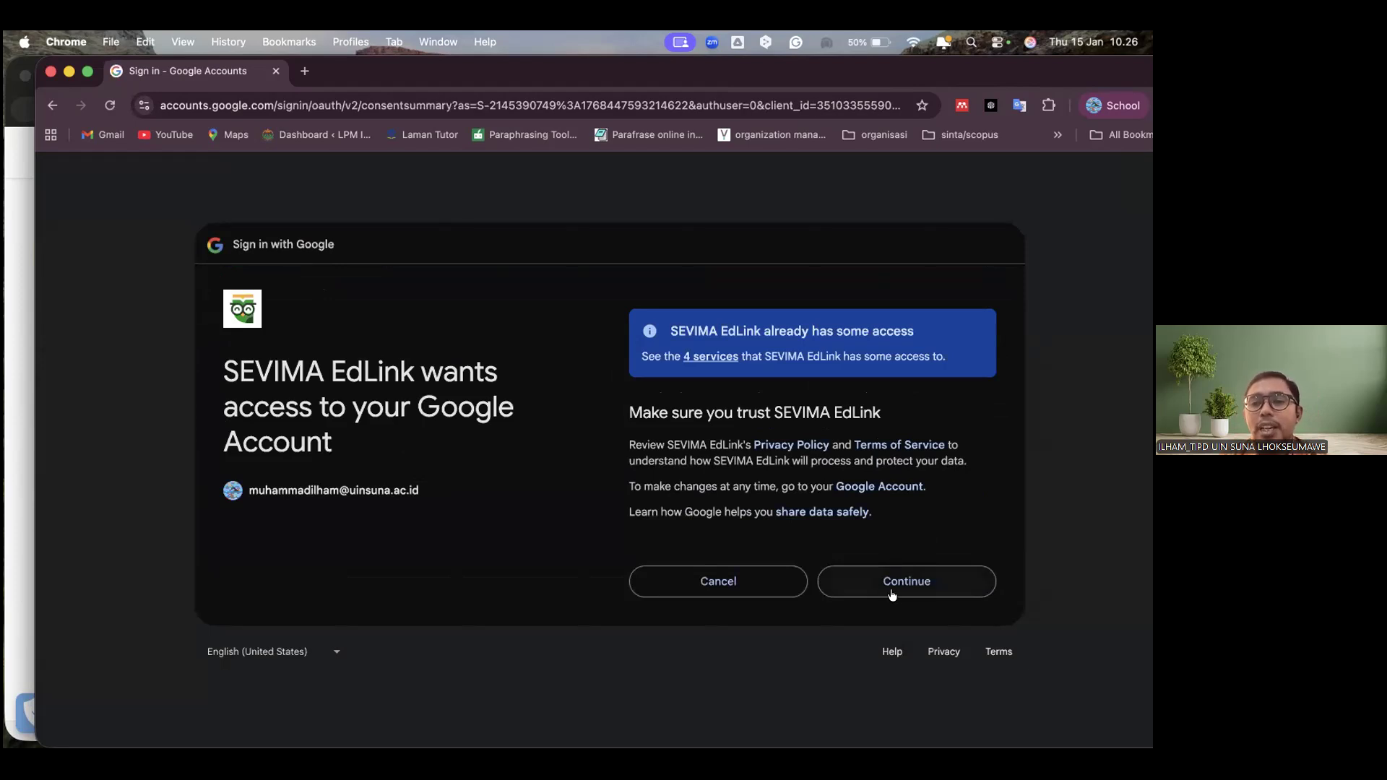
pyautogui.click(896, 594)
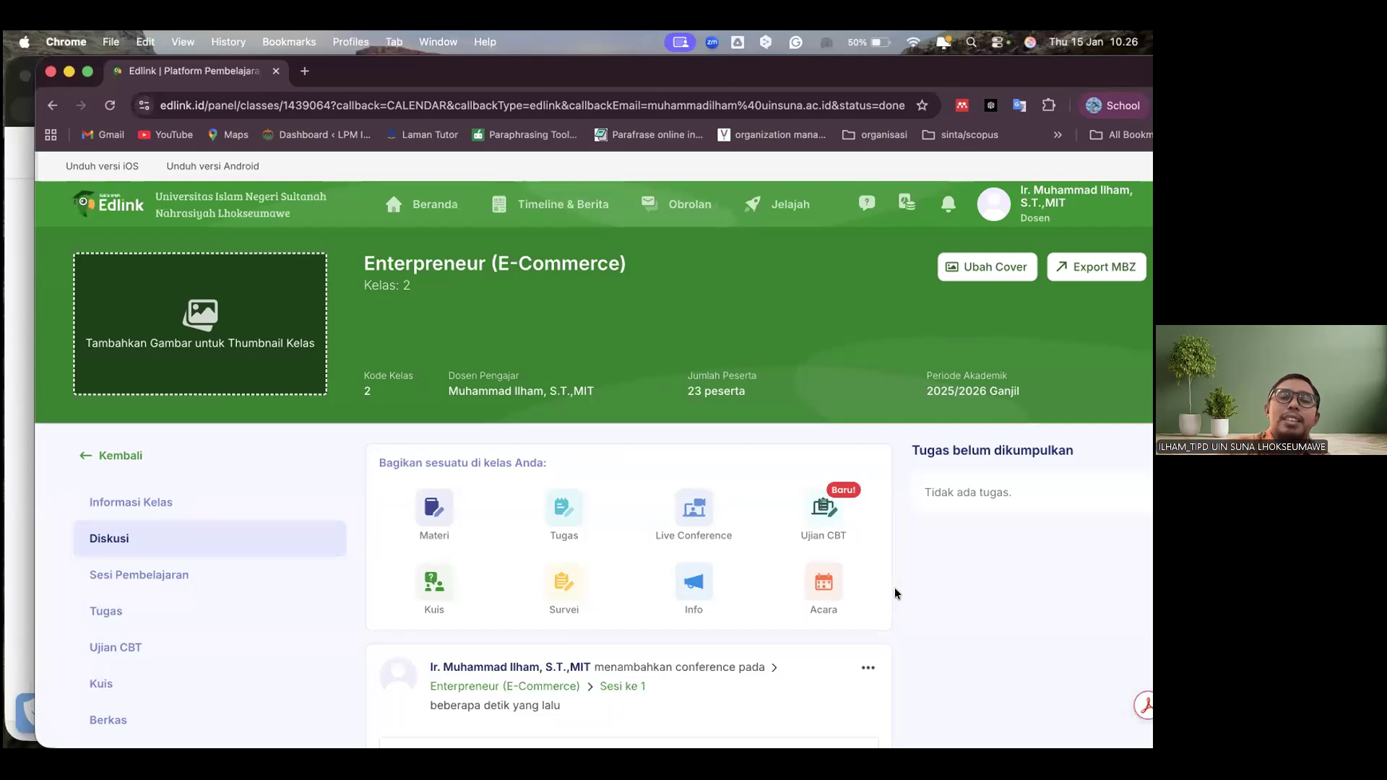
# Open the materi 2 conference in Google Meet without microphone and camera, and close the meeting page without joining
pyautogui.scroll(-5, 964, 597)
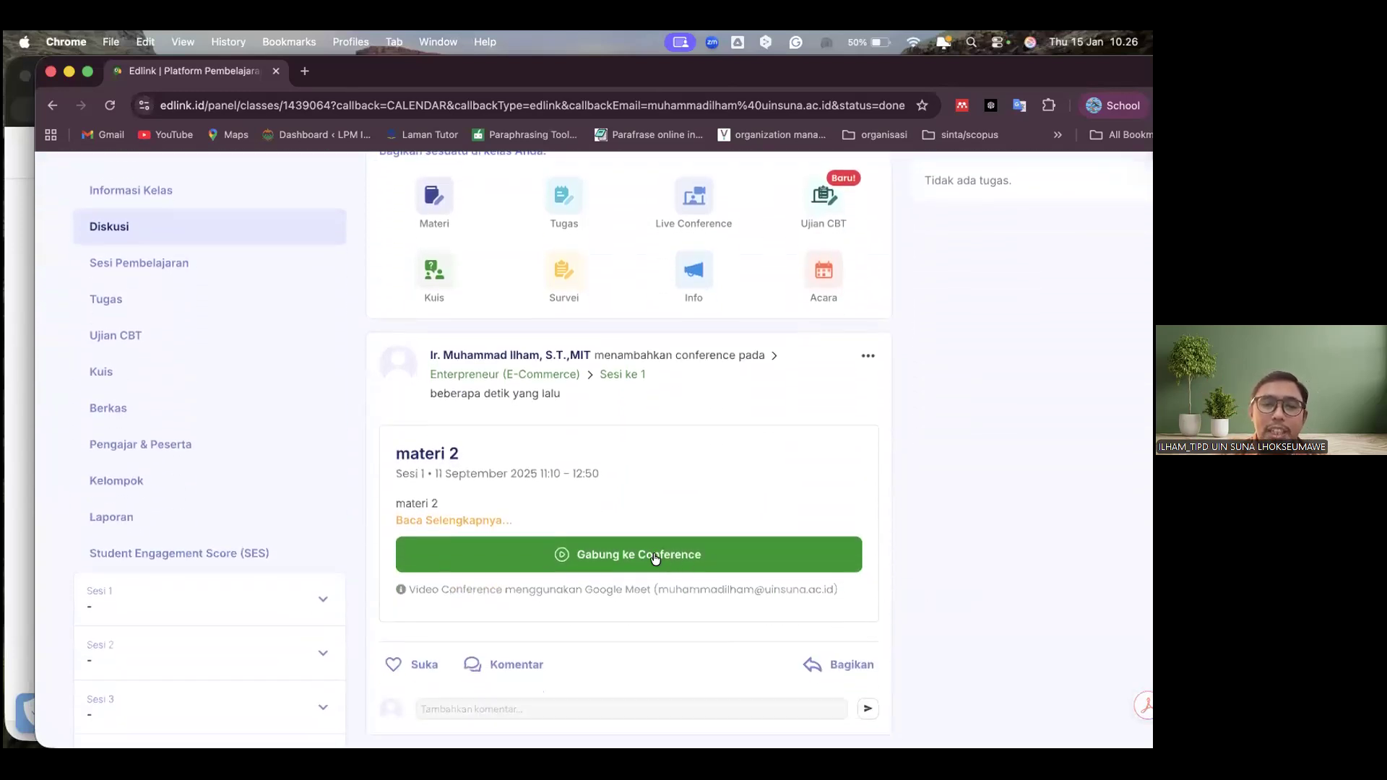
pyautogui.click(654, 555)
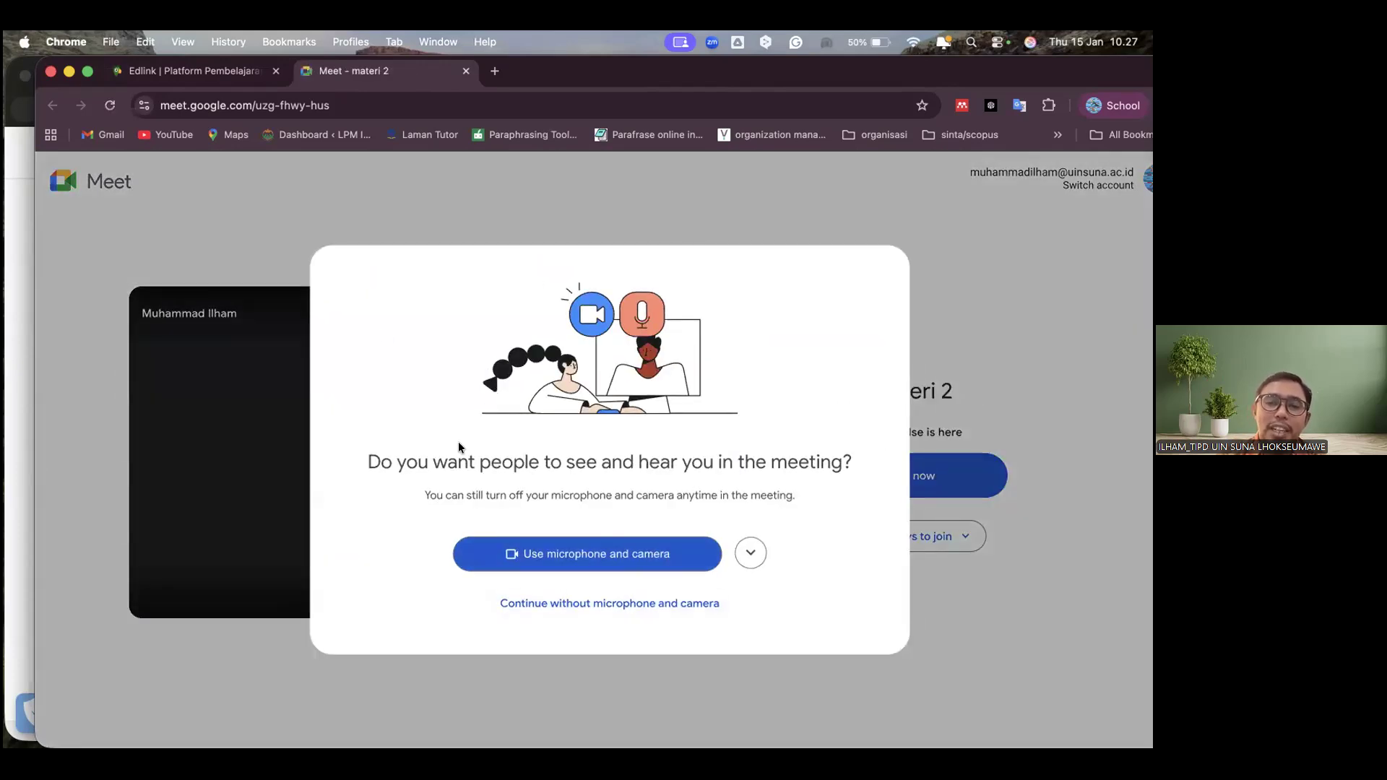
pyautogui.click(627, 604)
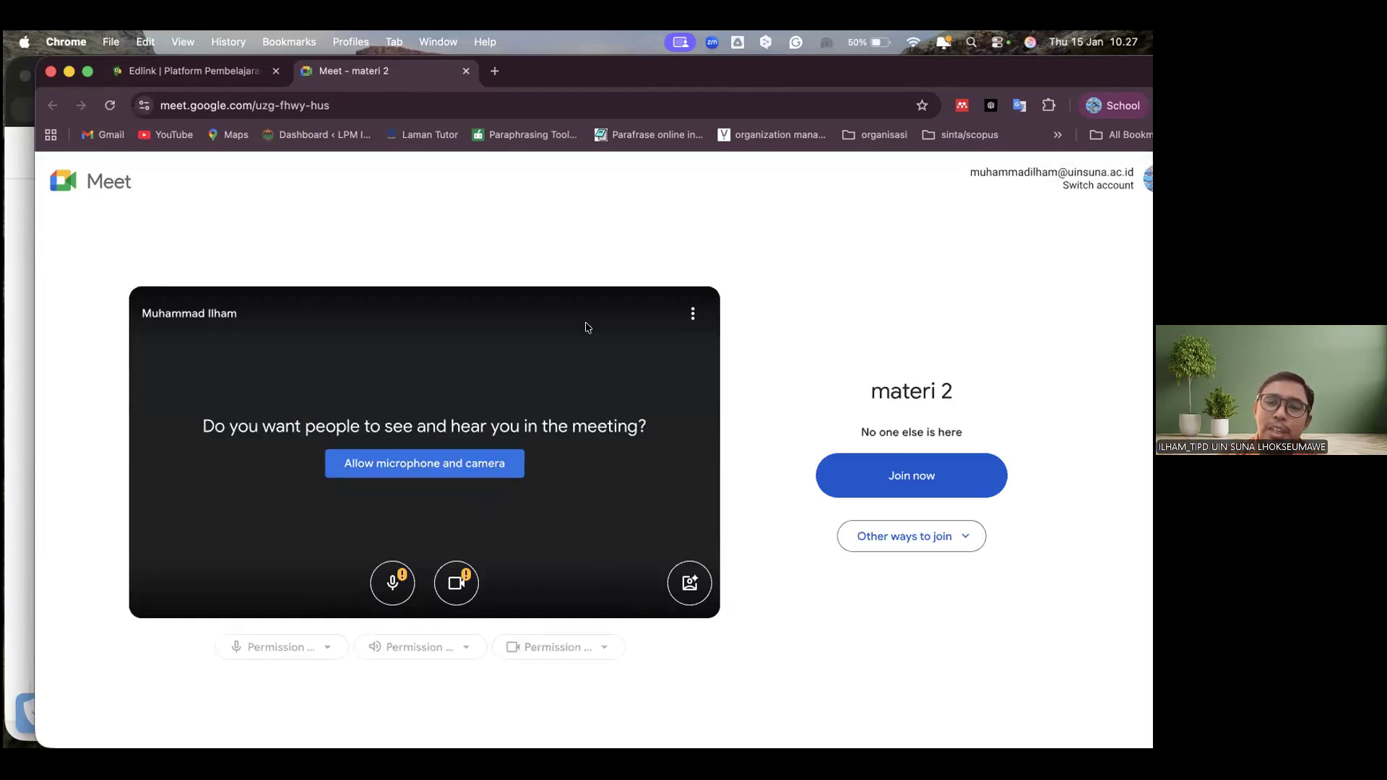
pyautogui.click(465, 70)
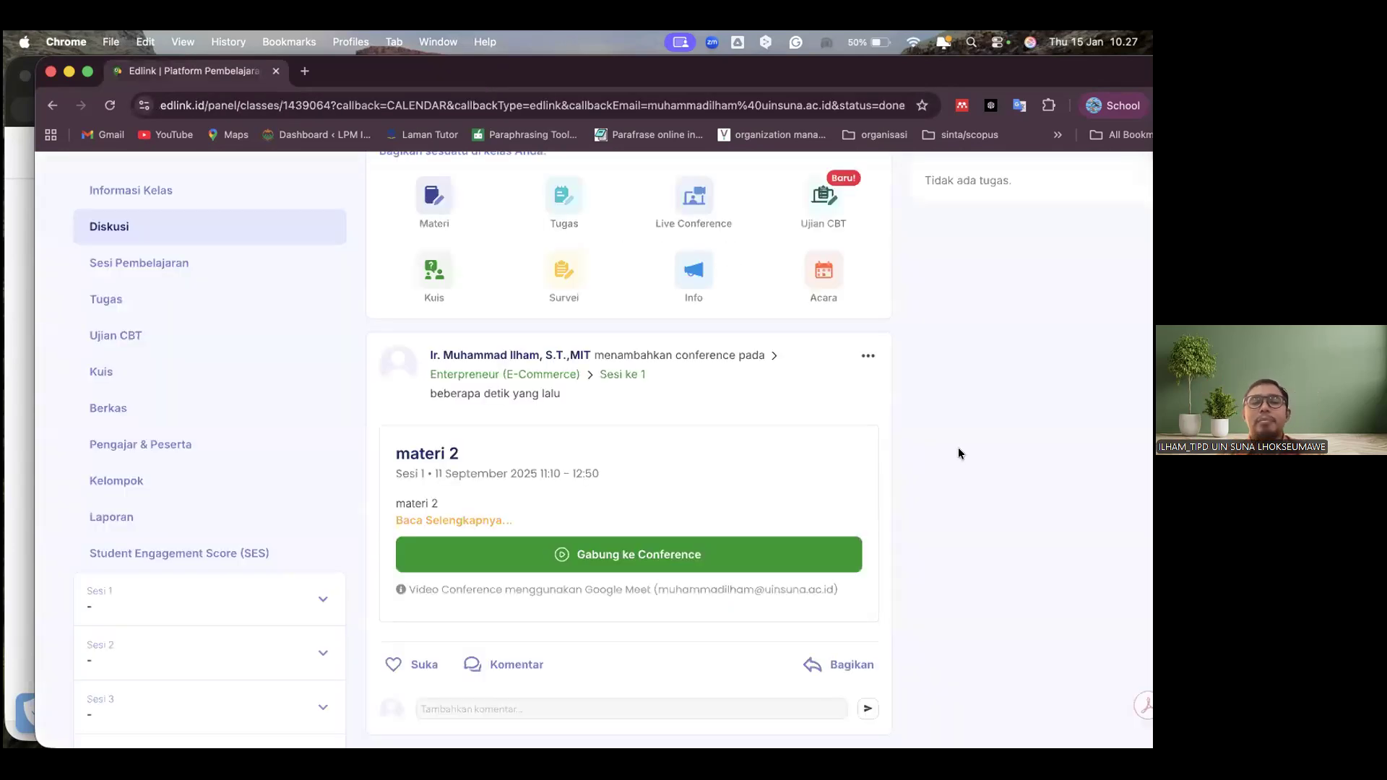
# Look over the shared conference posts and try to create an Ujian CBT for Sesi 1
pyautogui.scroll(-3, 959, 454)
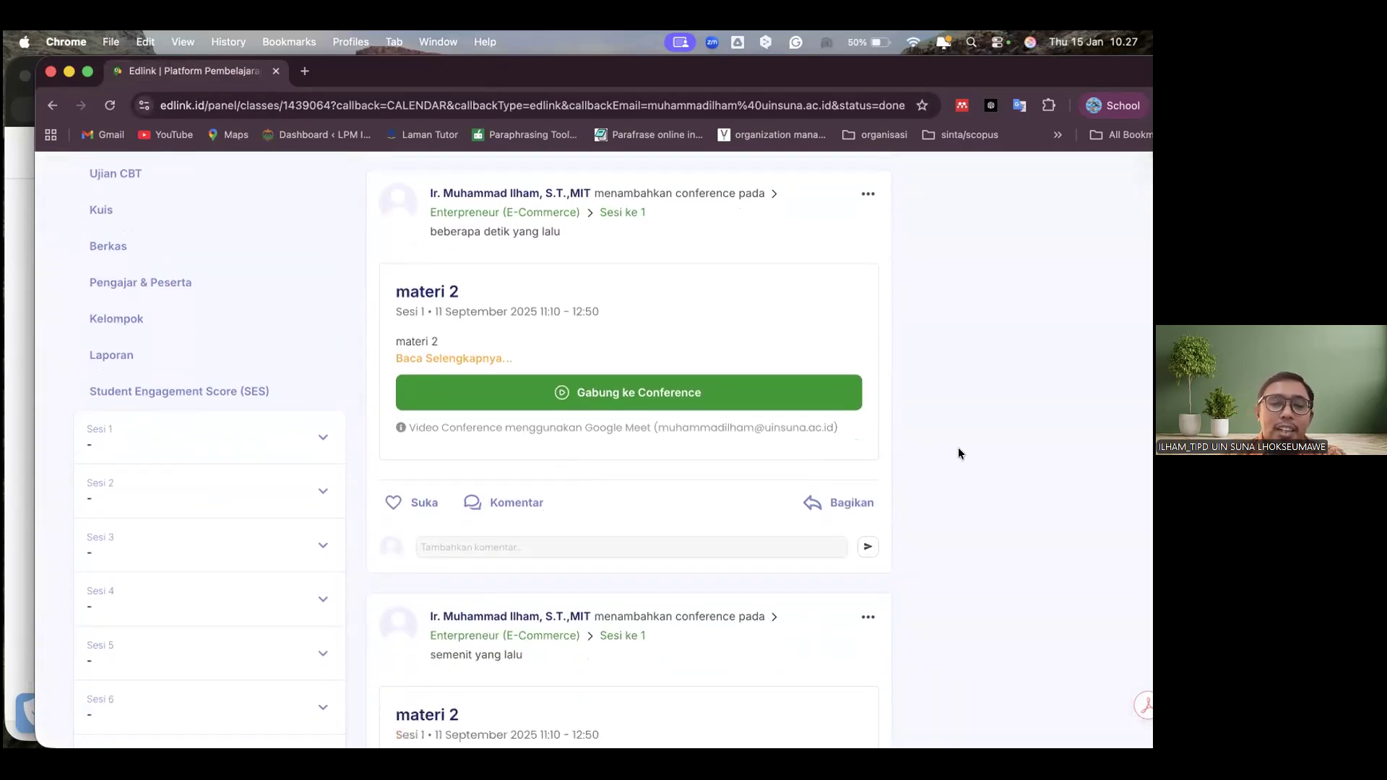
pyautogui.scroll(-2, 959, 453)
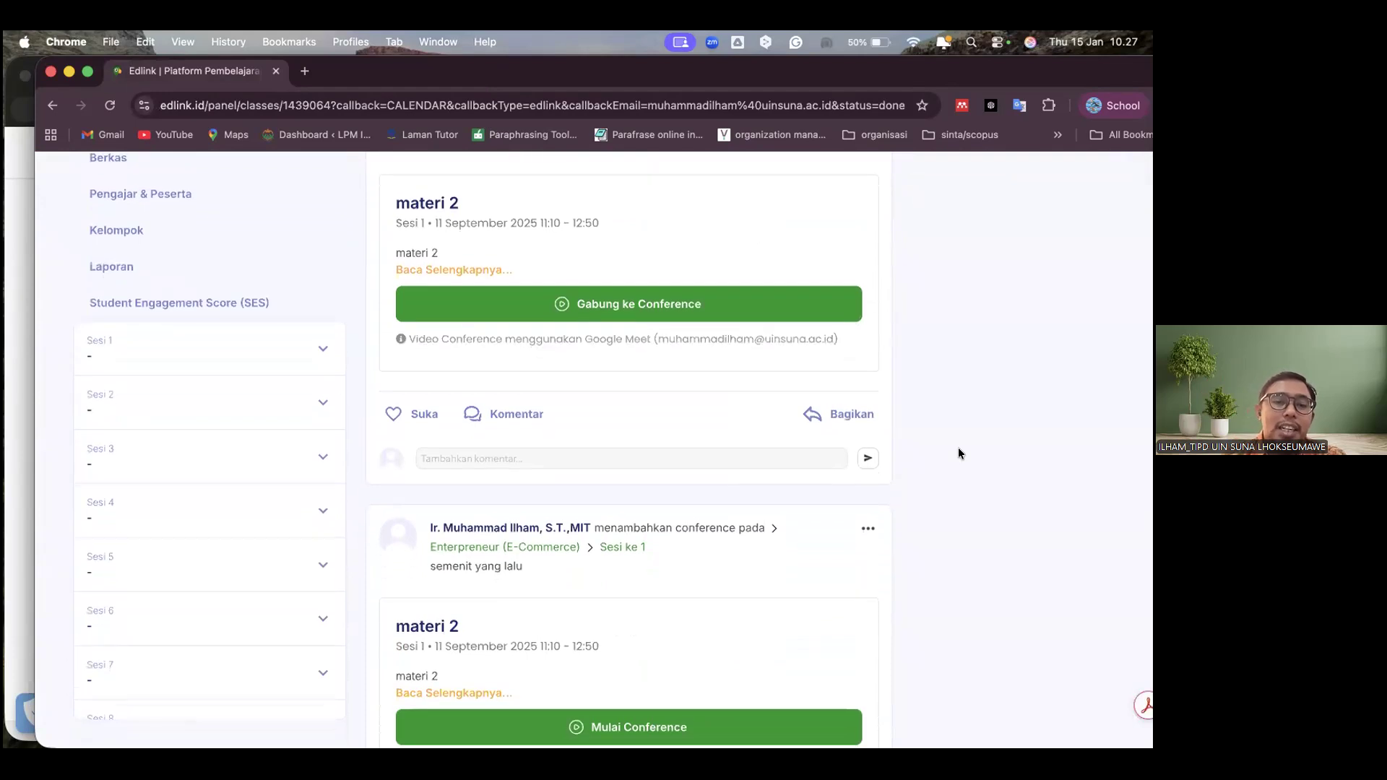
pyautogui.scroll(5, 959, 453)
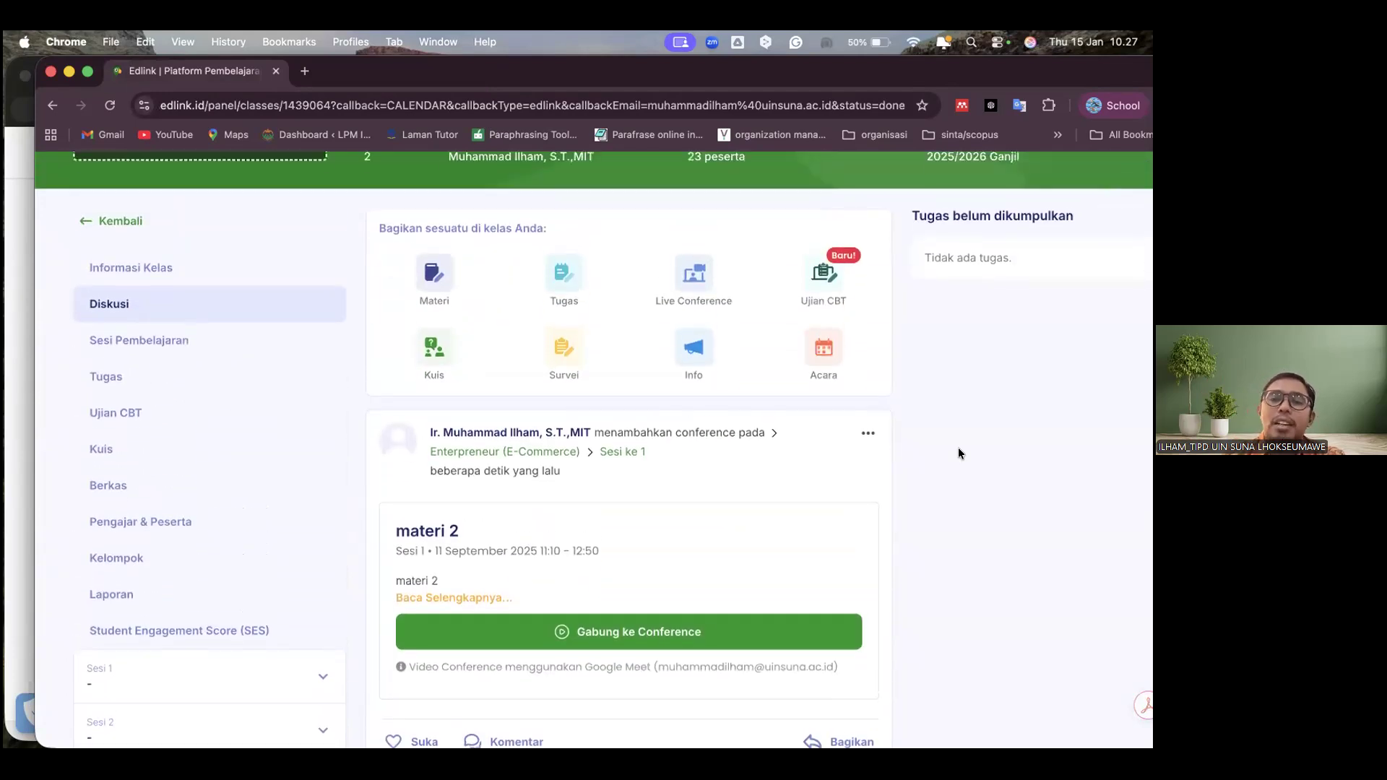
pyautogui.scroll(1, 958, 453)
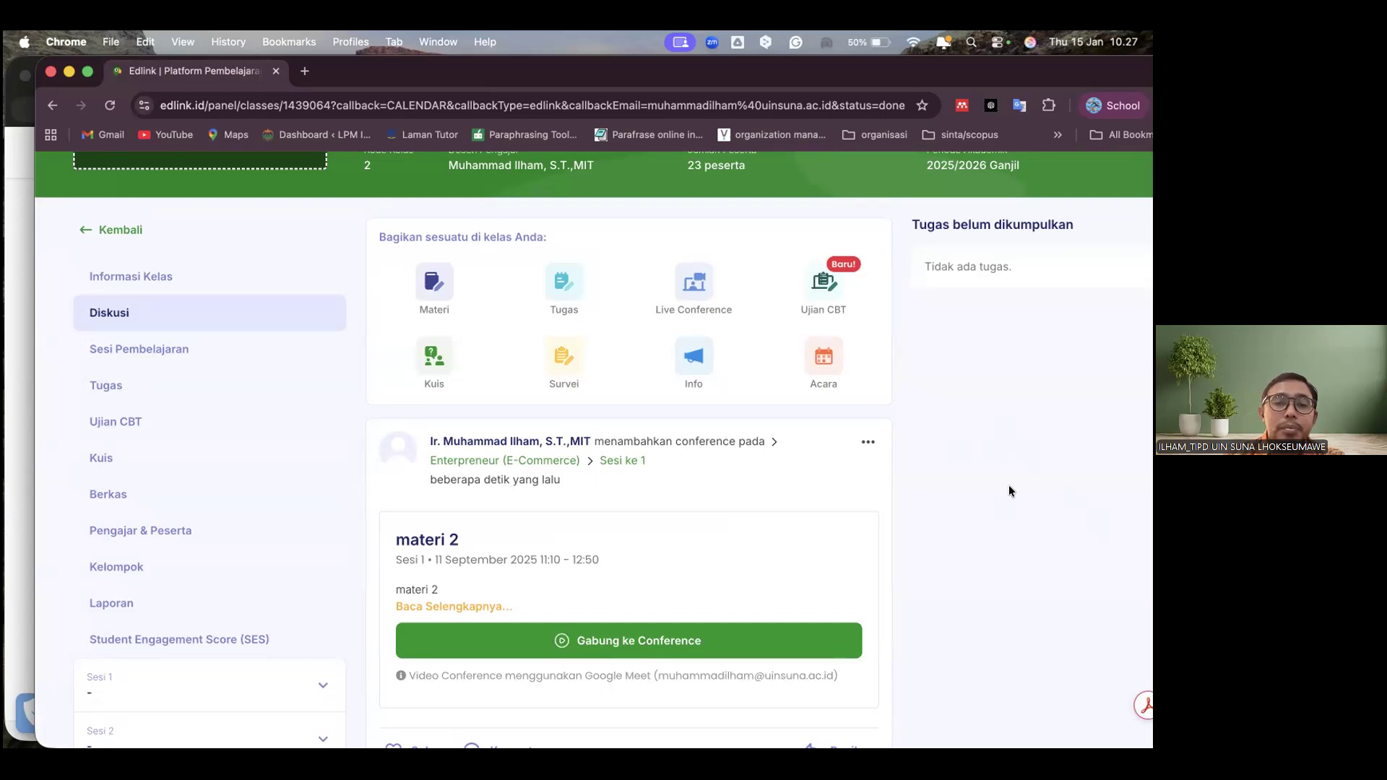
pyautogui.click(824, 285)
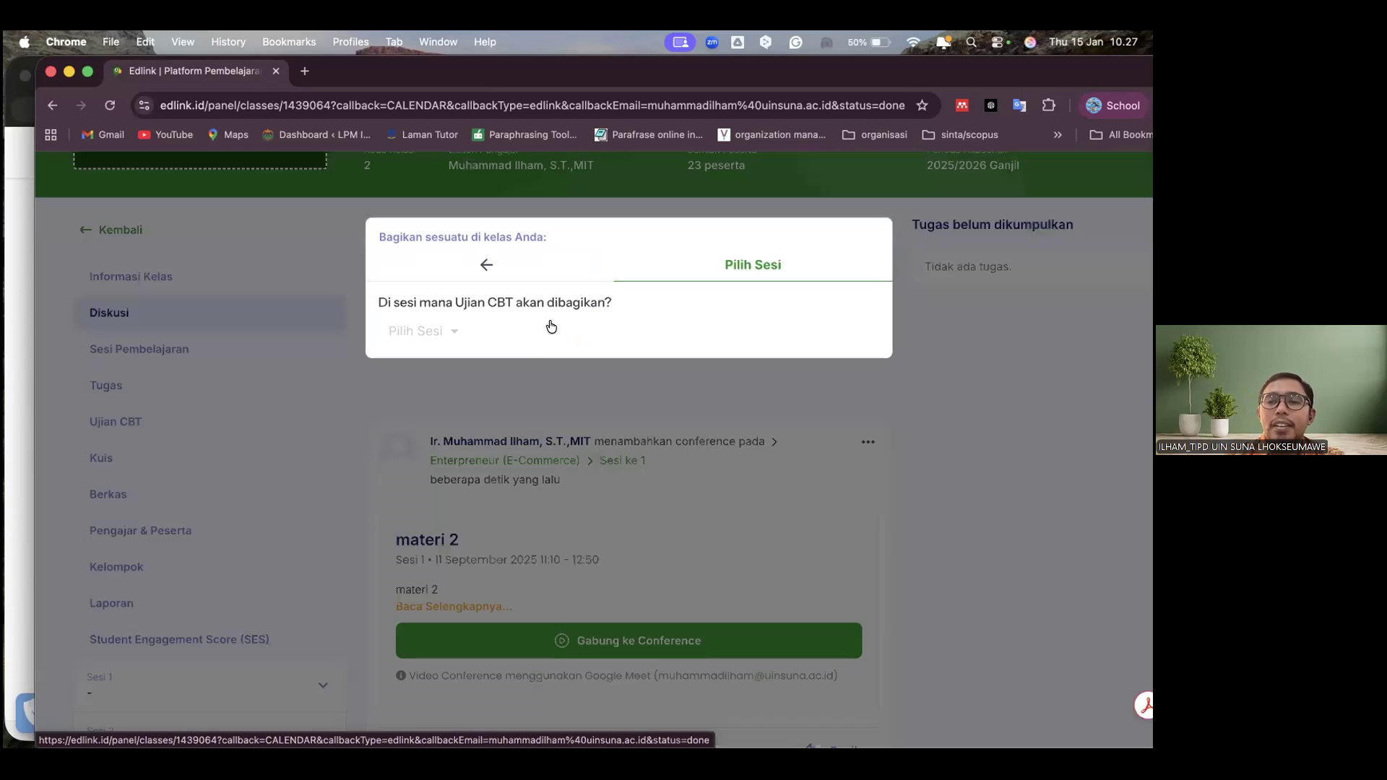
pyautogui.click(455, 332)
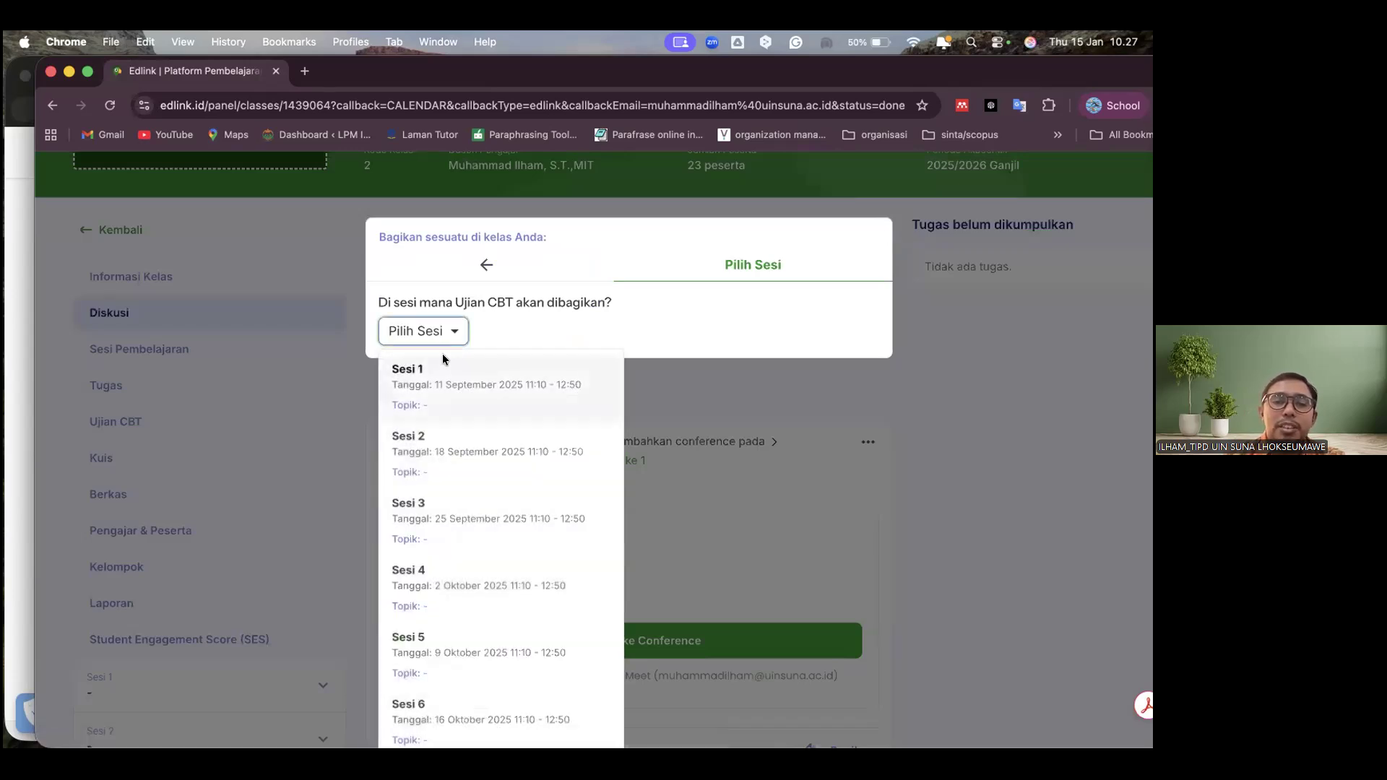
pyautogui.click(432, 370)
pyautogui.click(841, 459)
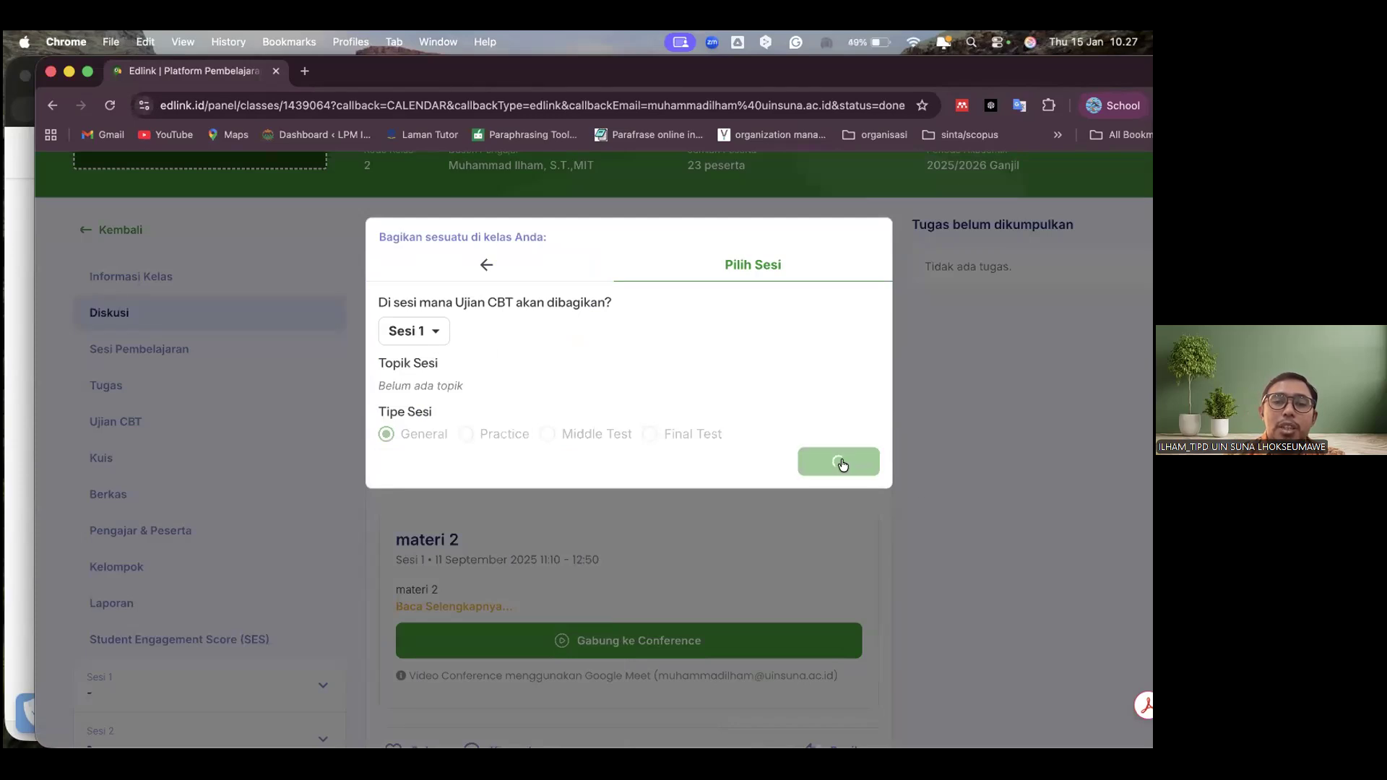
# Change the Ujian CBT's session to Sesi 2 and try to create the exam again
pyautogui.click(435, 340)
pyautogui.click(422, 329)
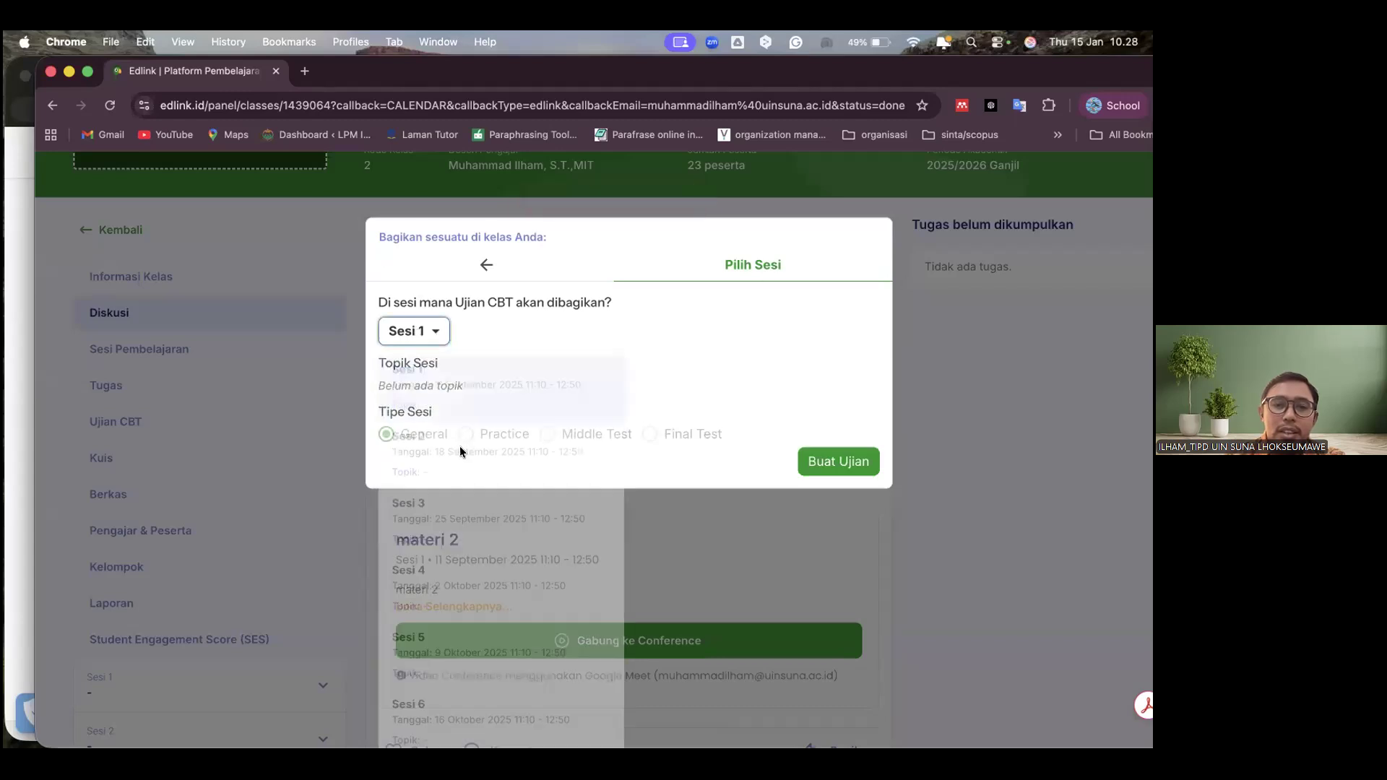
pyautogui.click(818, 460)
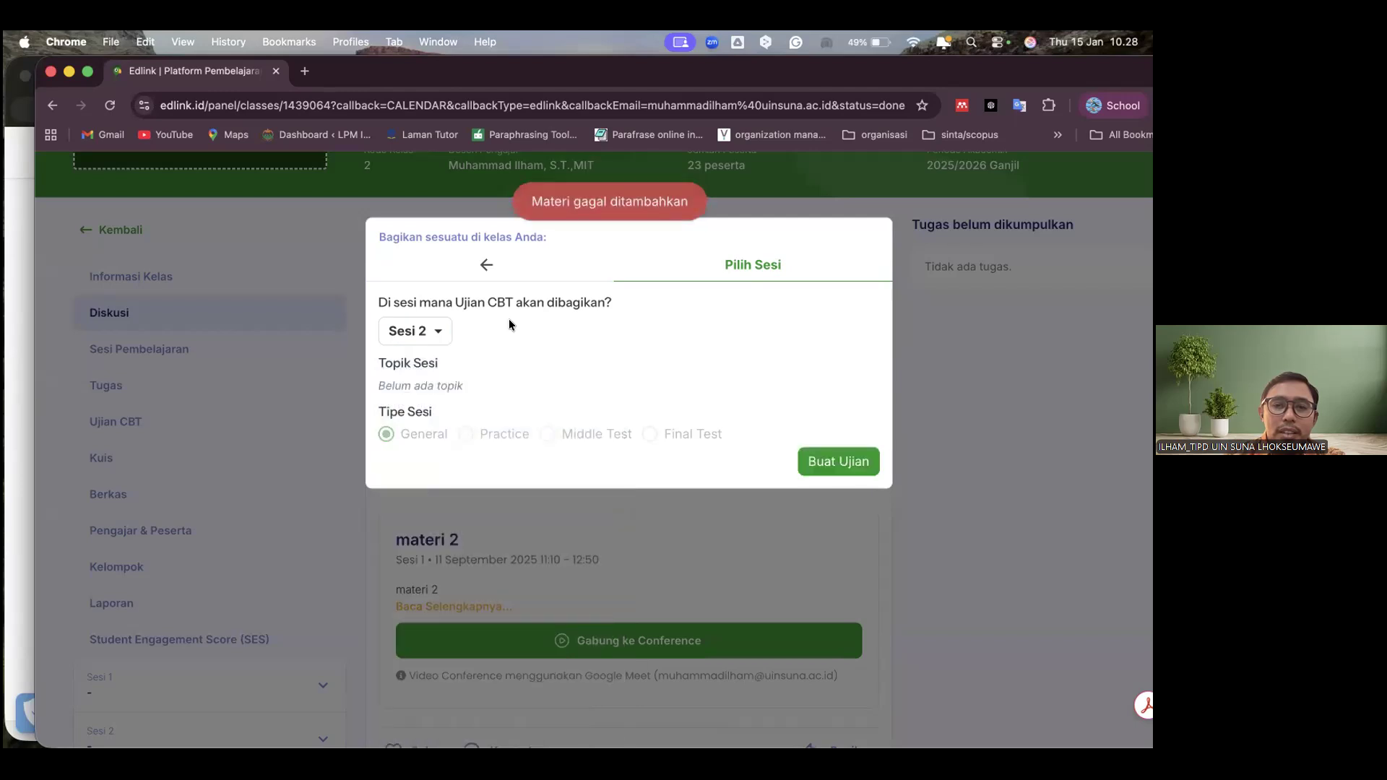
# Switch the Ujian CBT's session back to Sesi 1 and discard the unsaved exam
pyautogui.click(417, 329)
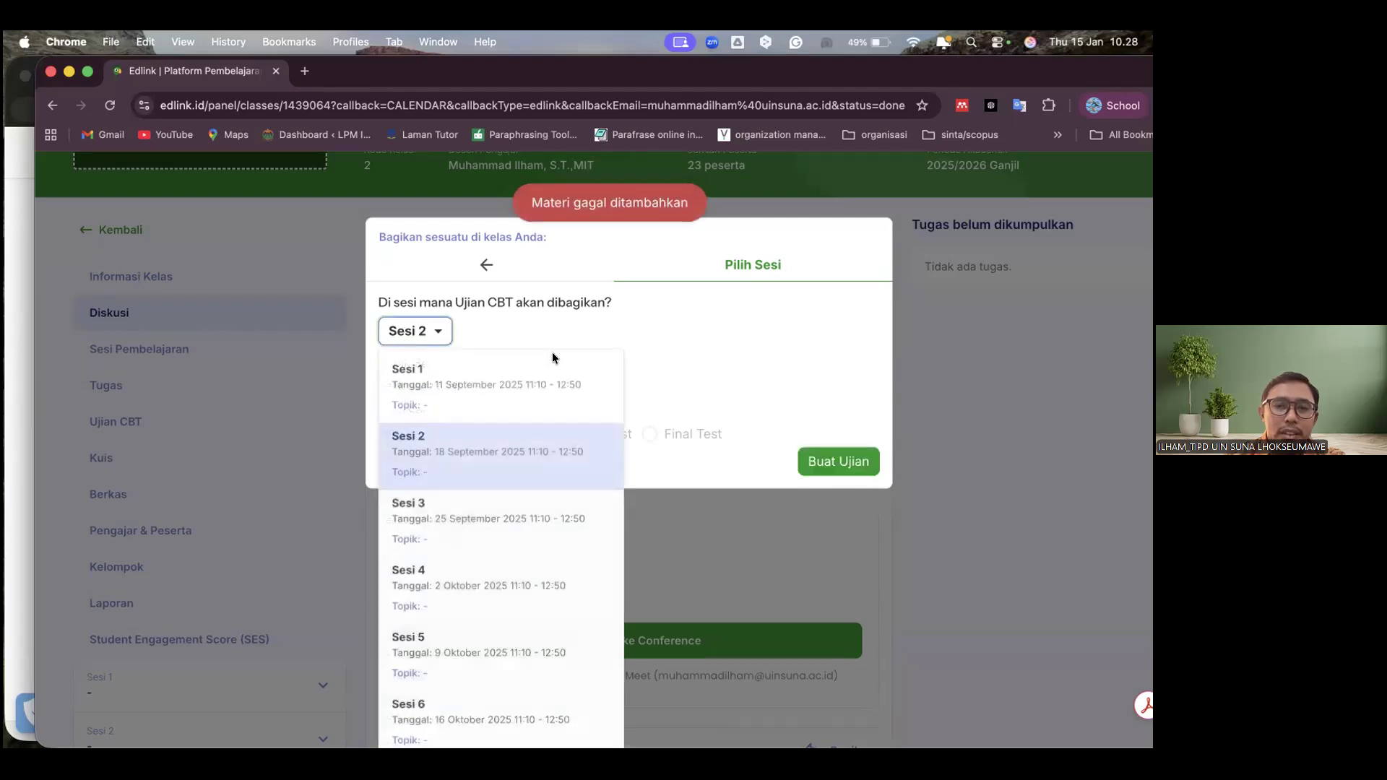
pyautogui.click(439, 397)
pyautogui.click(417, 333)
pyautogui.click(421, 383)
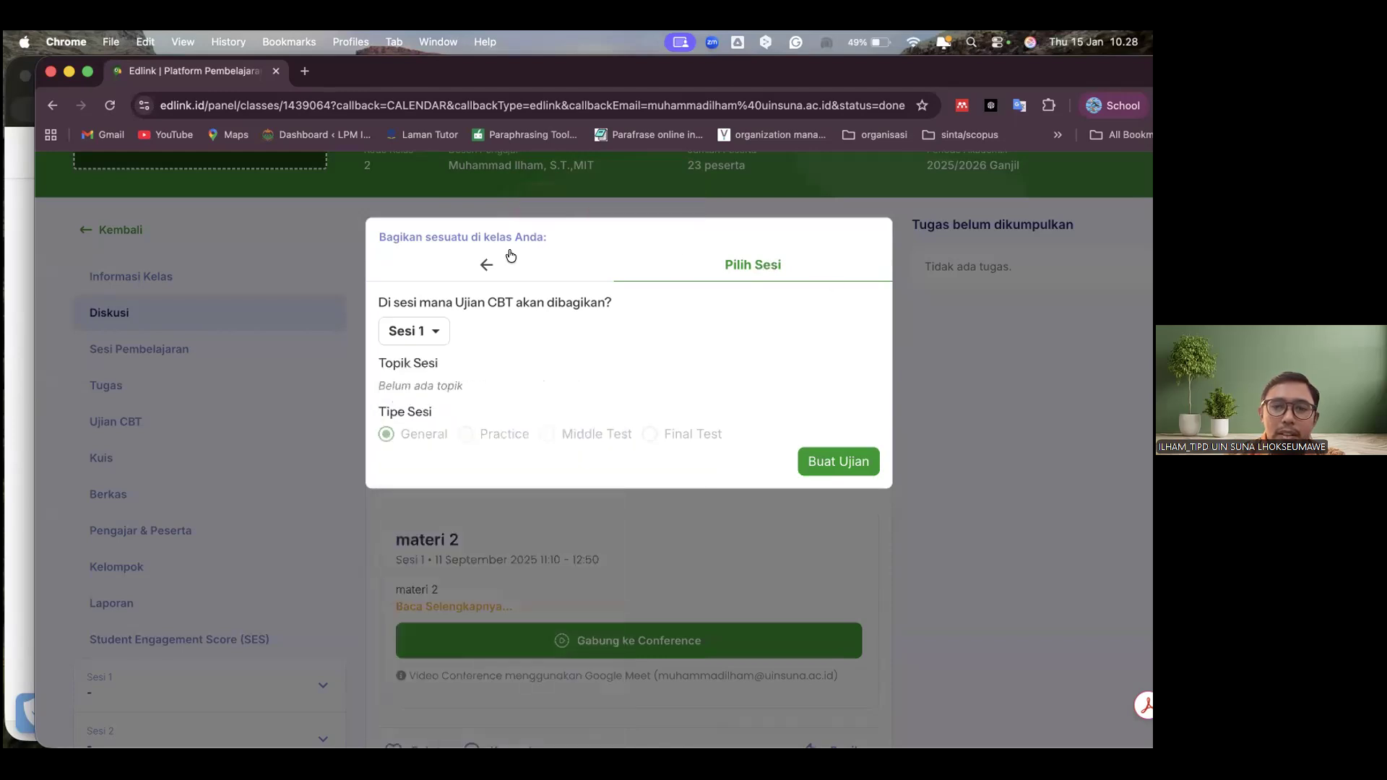
pyautogui.click(488, 262)
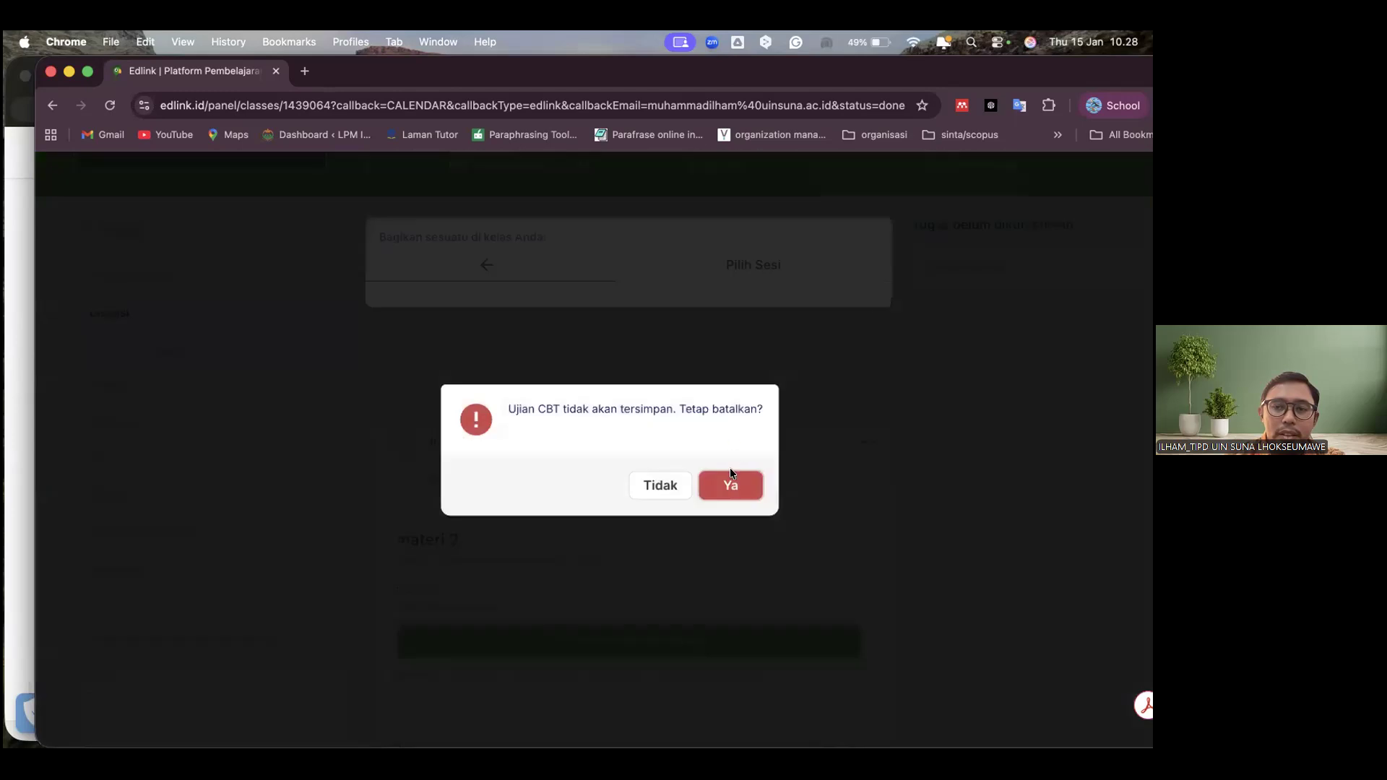
pyautogui.click(715, 480)
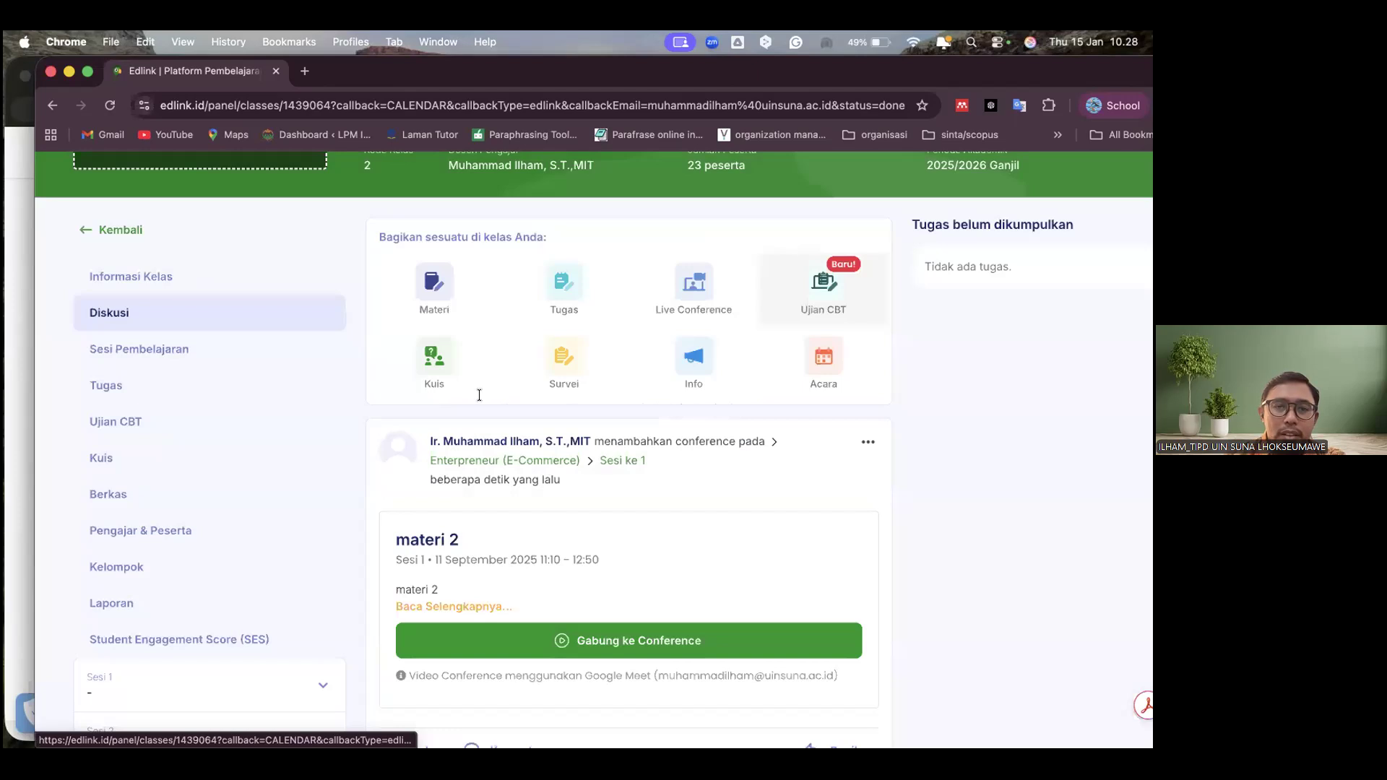
# Try to create a new Ujian CBT for Sesi 1 and discard it
pyautogui.click(824, 289)
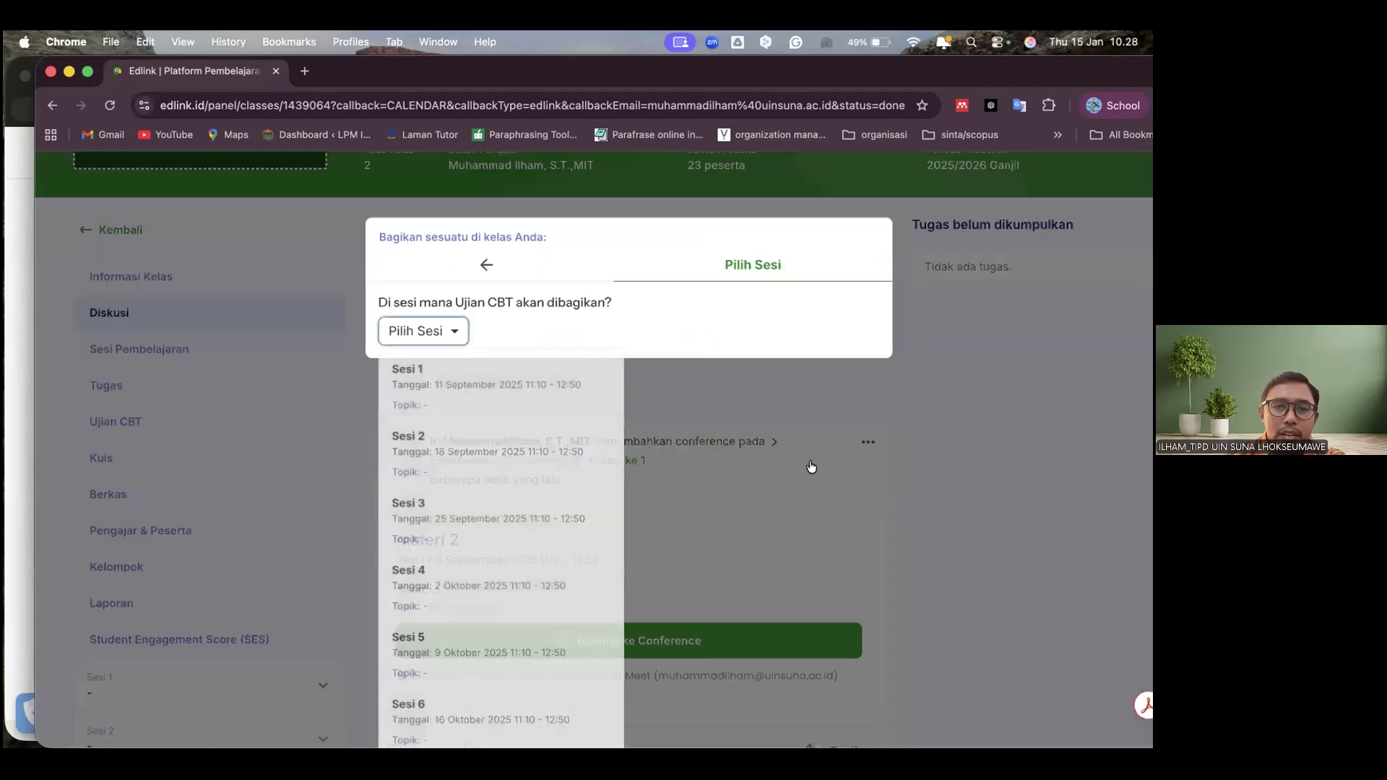
pyautogui.click(491, 391)
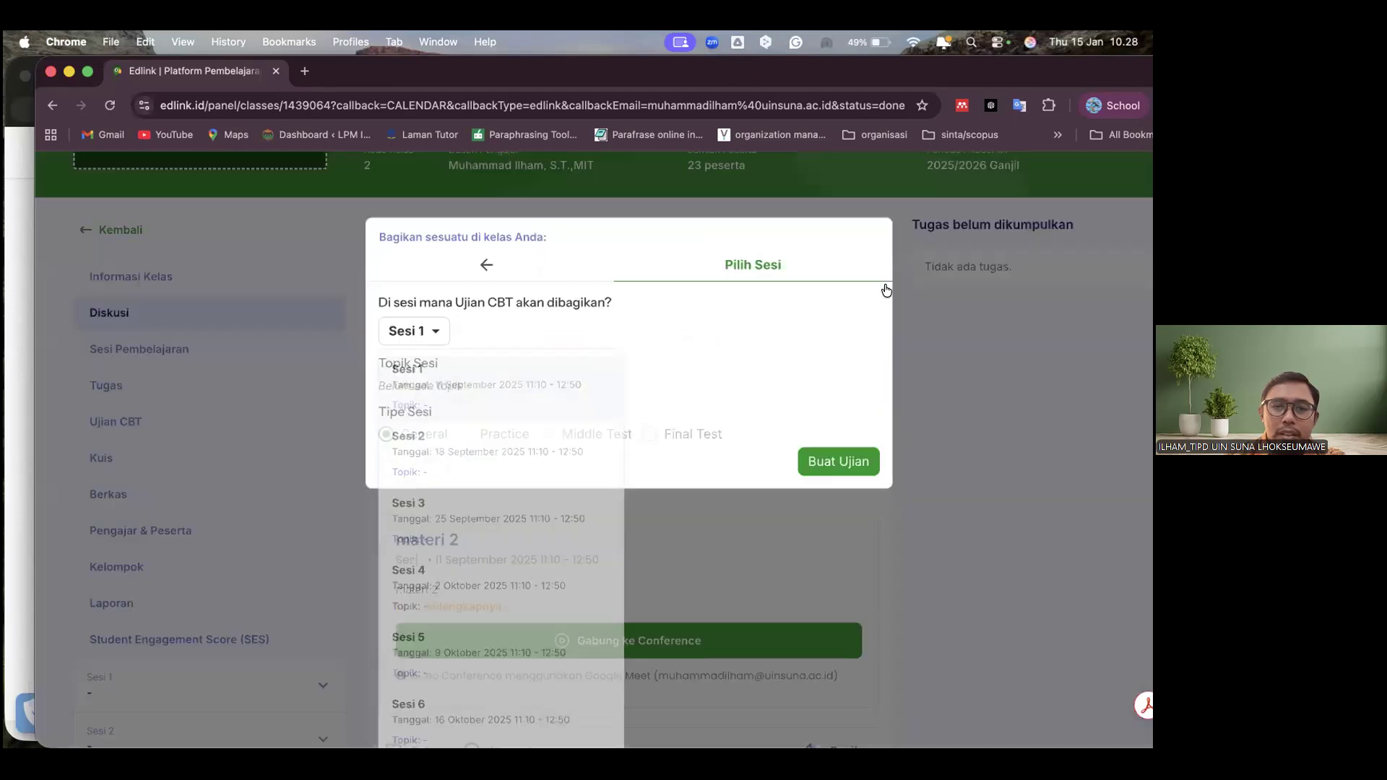
pyautogui.click(427, 326)
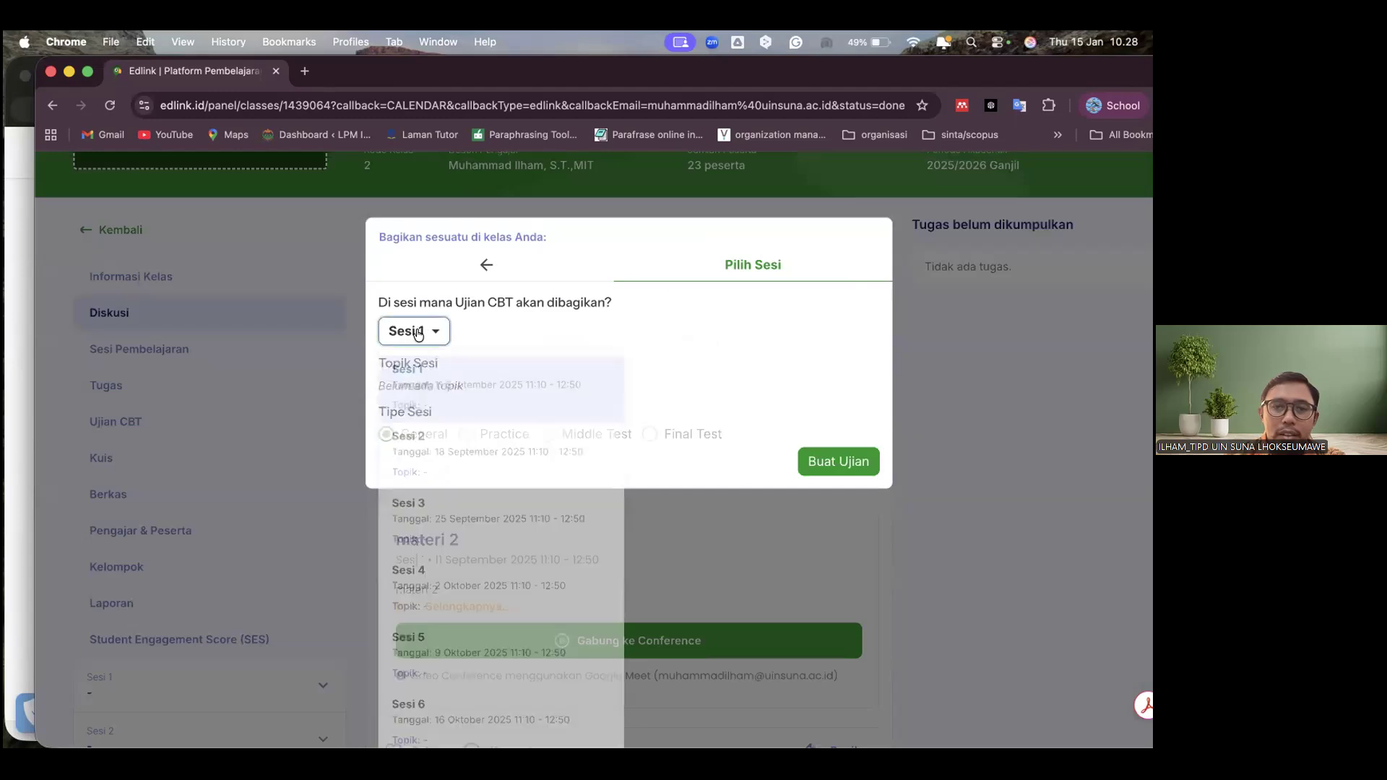
pyautogui.click(829, 462)
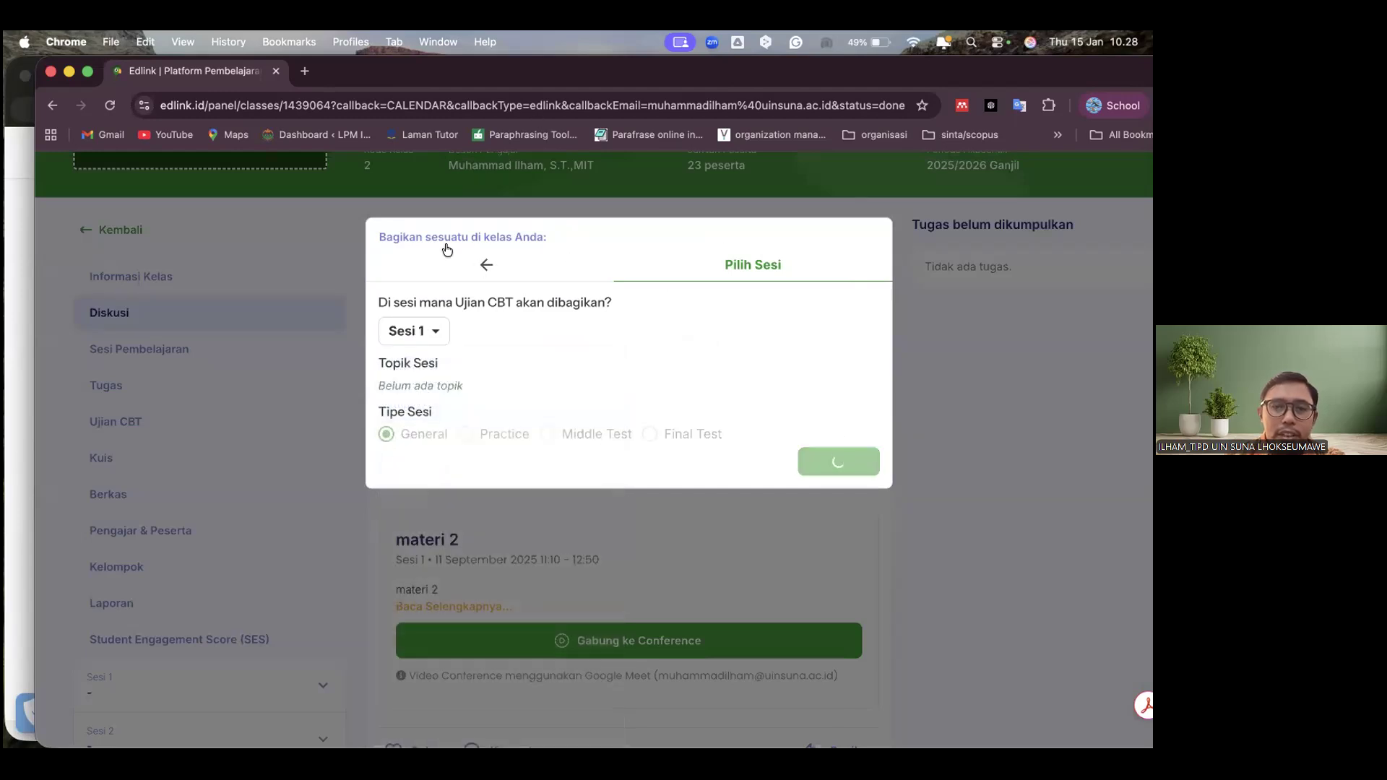
pyautogui.click(739, 496)
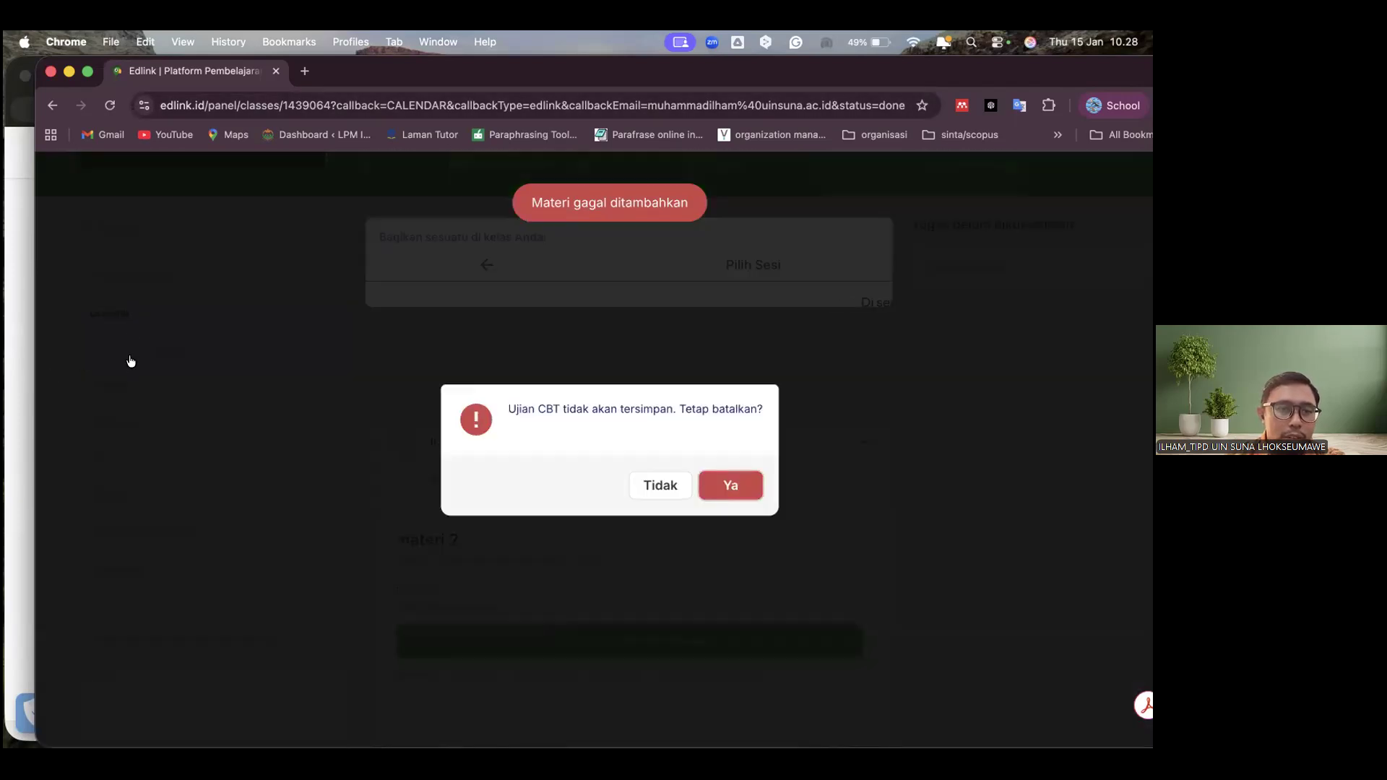
pyautogui.click(719, 497)
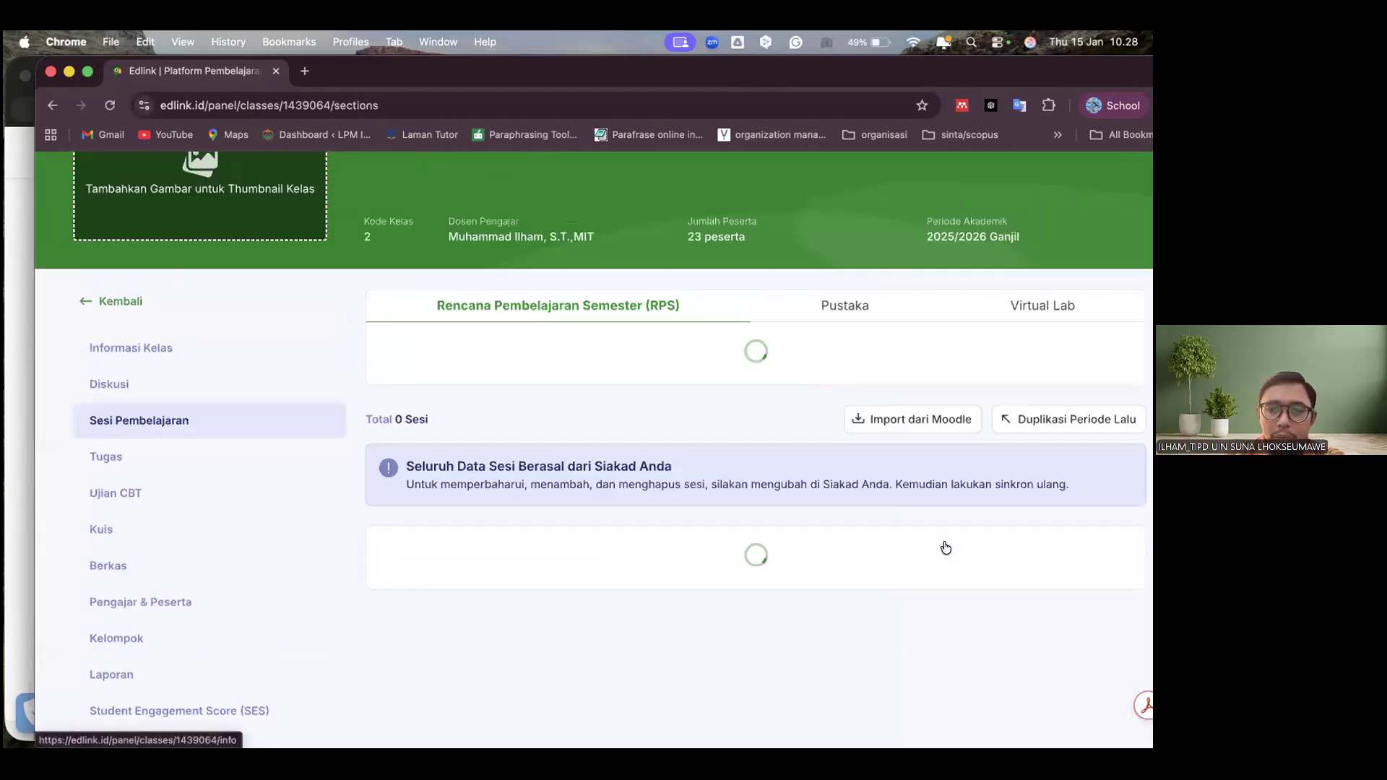
# Start teaching session 2, dated 18 Sep 2025, from the class's Sesi Pembelajaran list
pyautogui.scroll(-6, 1056, 547)
pyautogui.click(1062, 544)
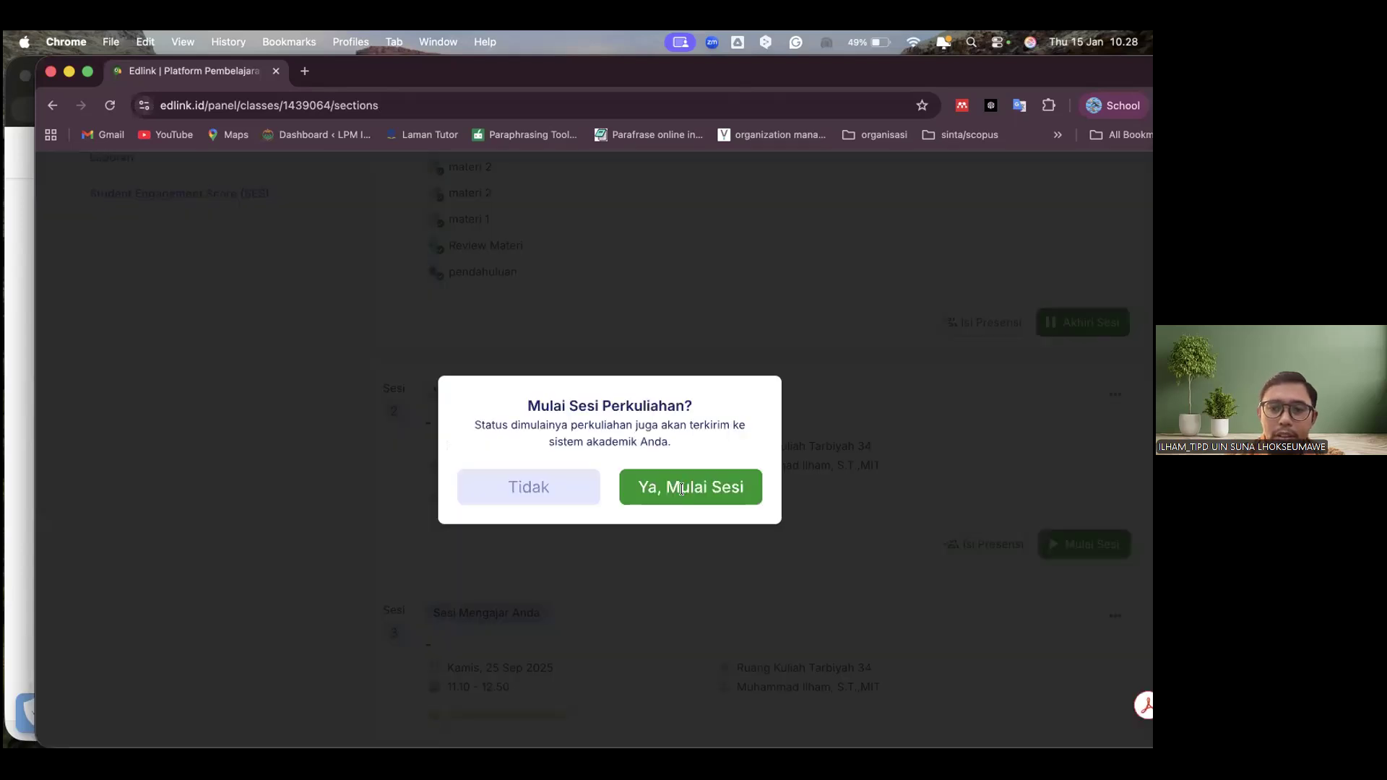
pyautogui.click(681, 489)
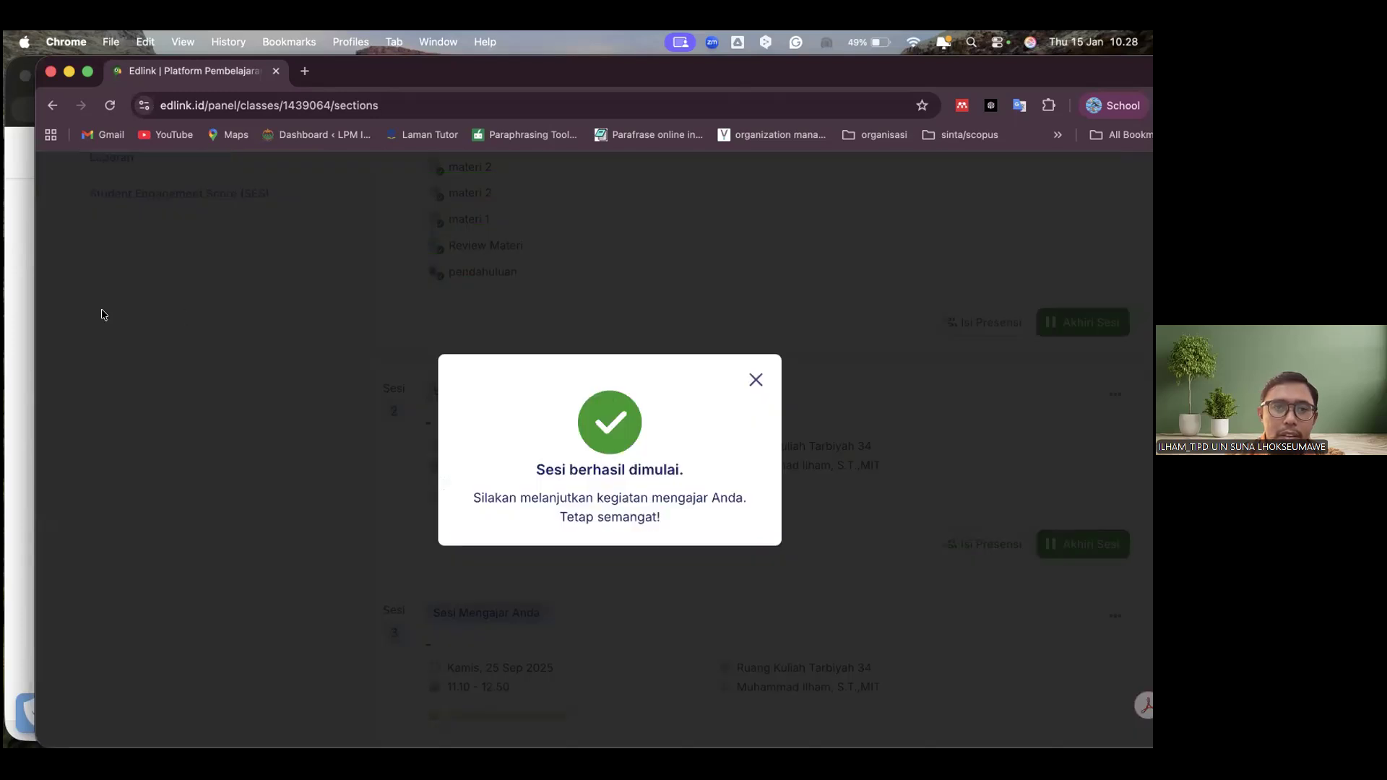
pyautogui.click(131, 289)
pyautogui.scroll(6, 223, 300)
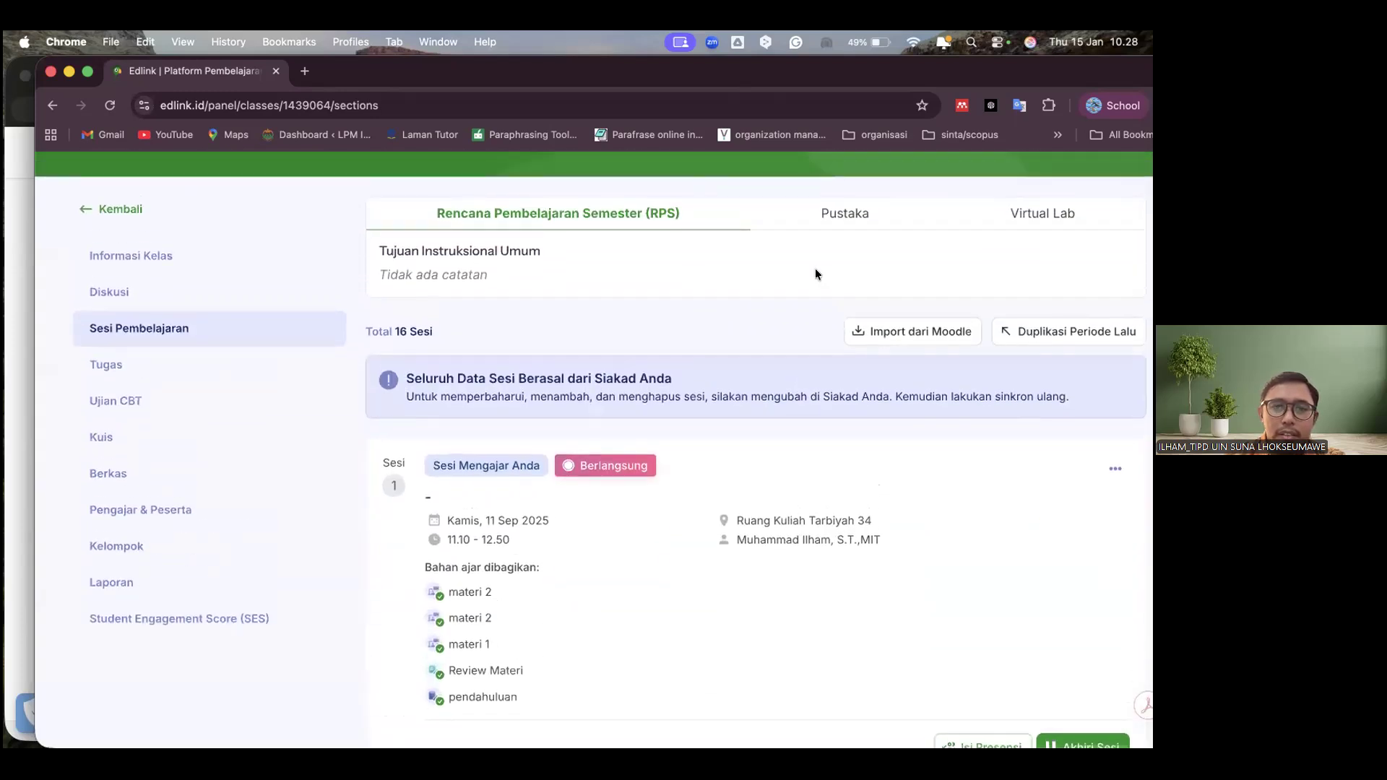
# Return to Diskusi, try to create an Ujian CBT for Sesi 2, and discard the exam
pyautogui.click(109, 292)
pyautogui.click(817, 267)
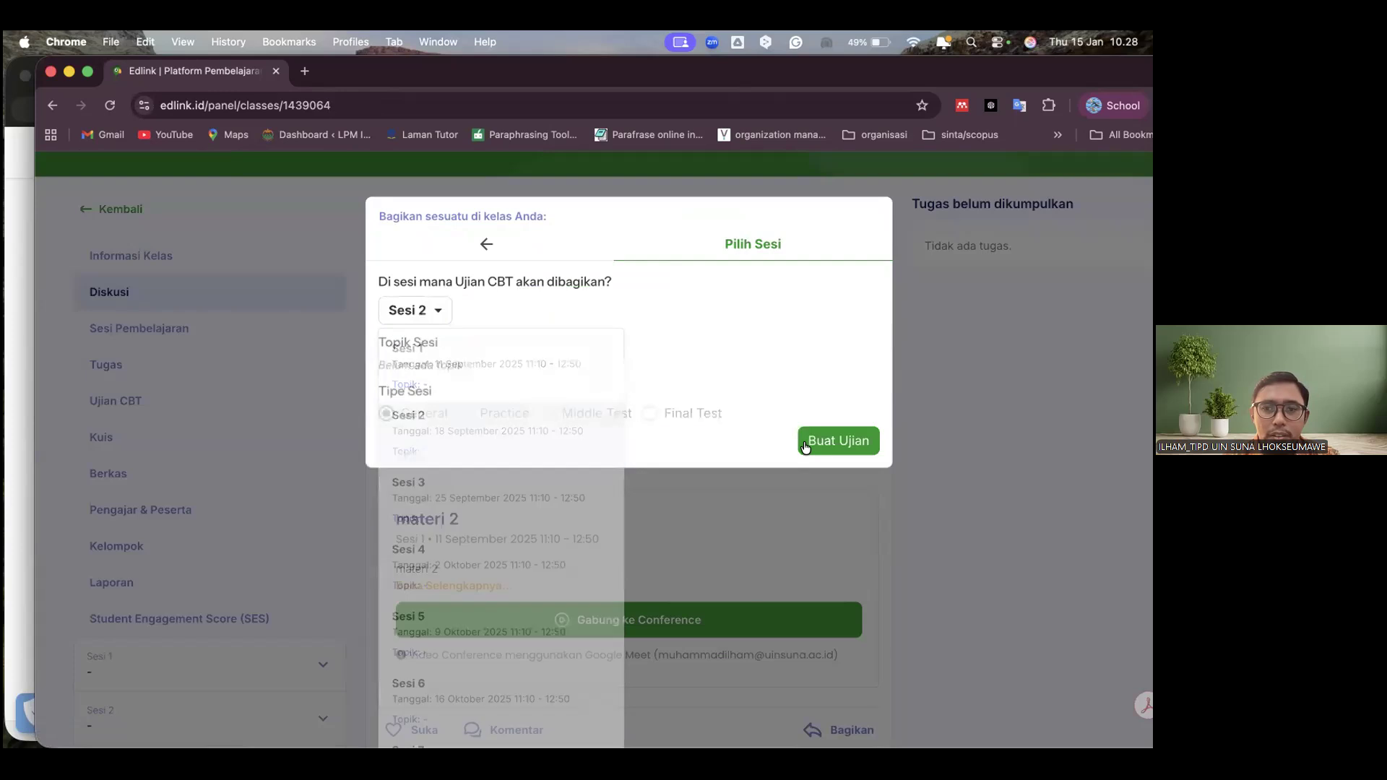
pyautogui.click(807, 442)
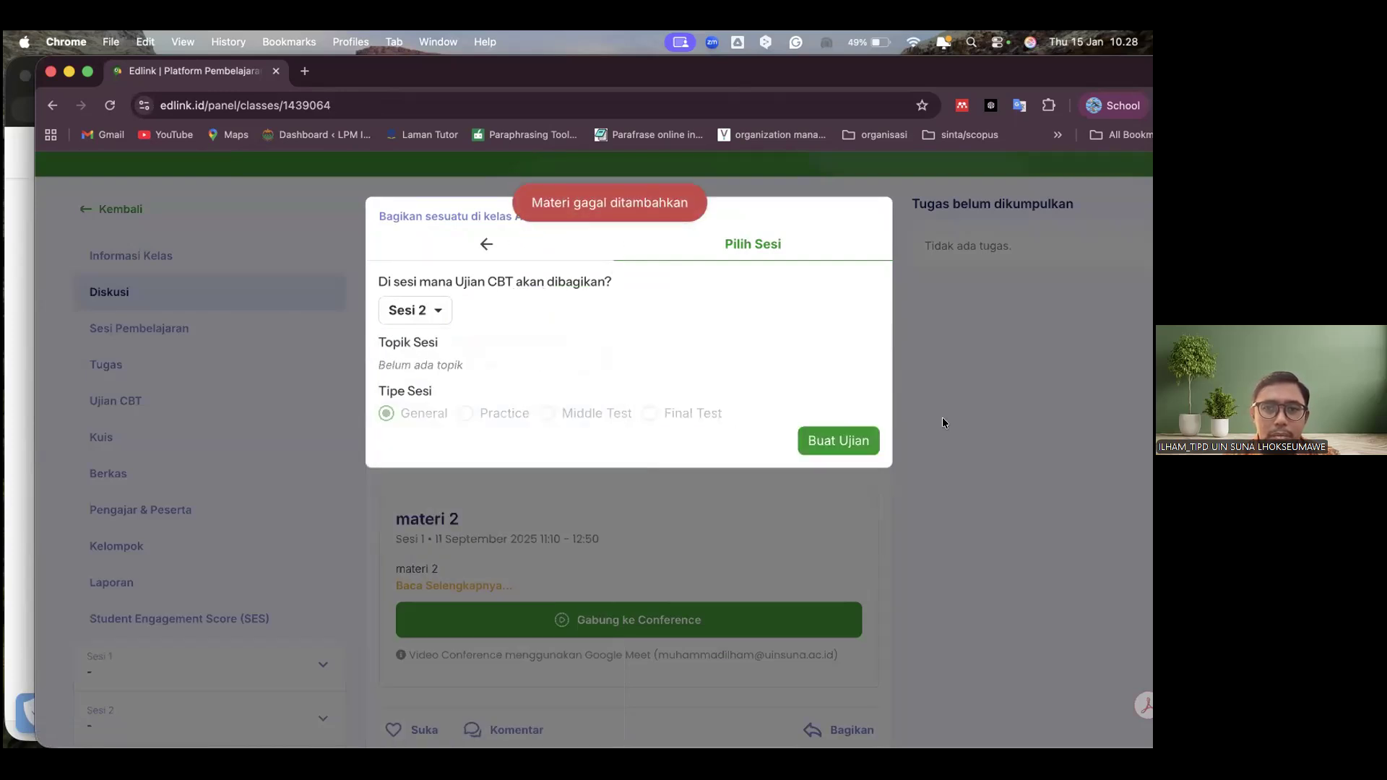
pyautogui.click(487, 243)
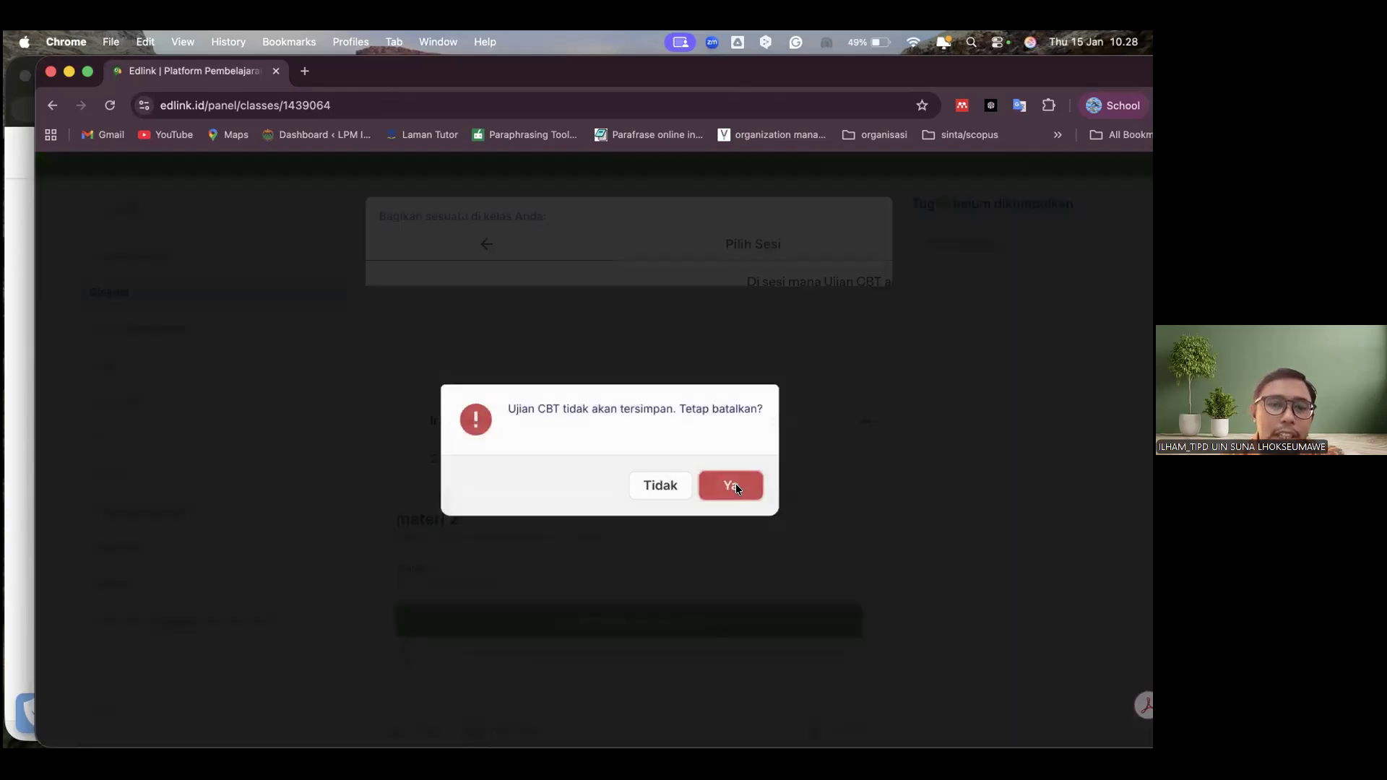
pyautogui.press('Return')
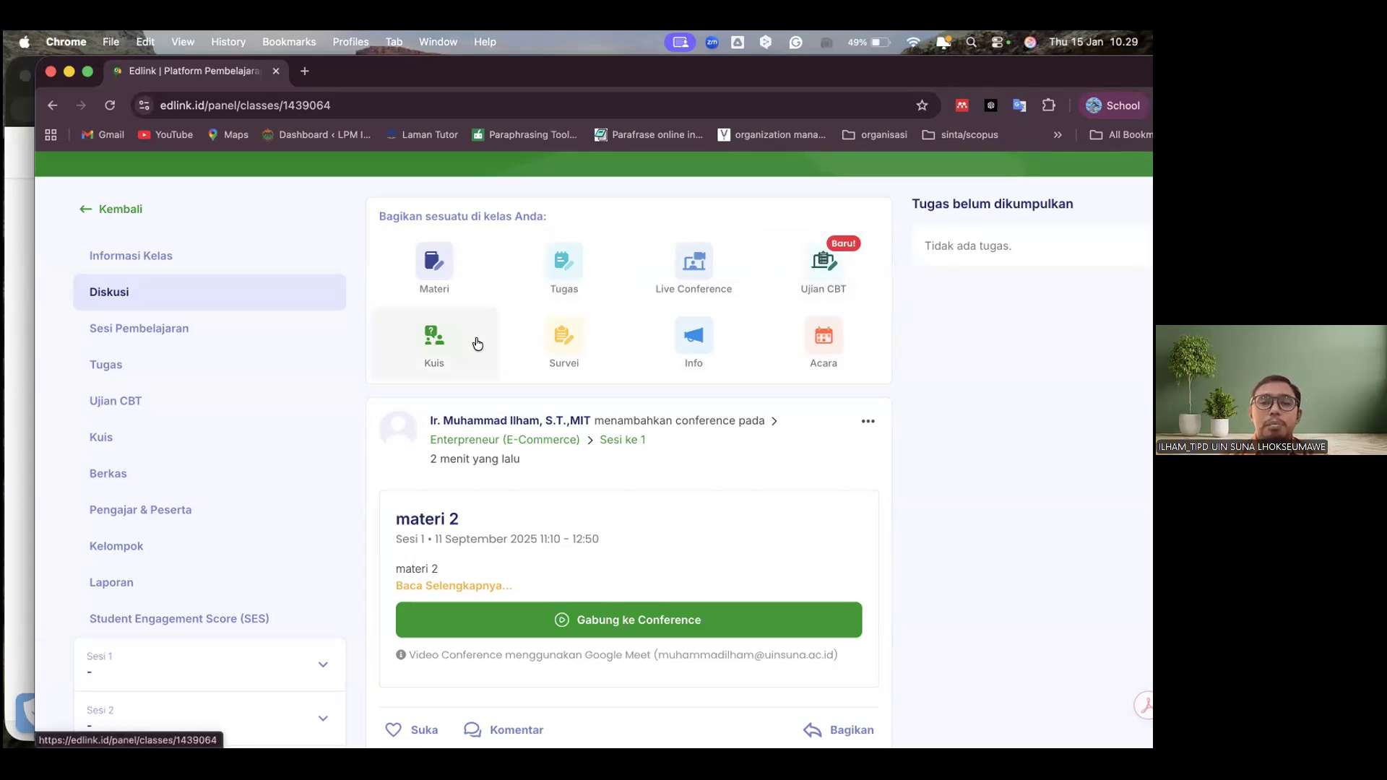
# Create a Kuis shared in Sesi 2 from the class discussion page
pyautogui.click(430, 342)
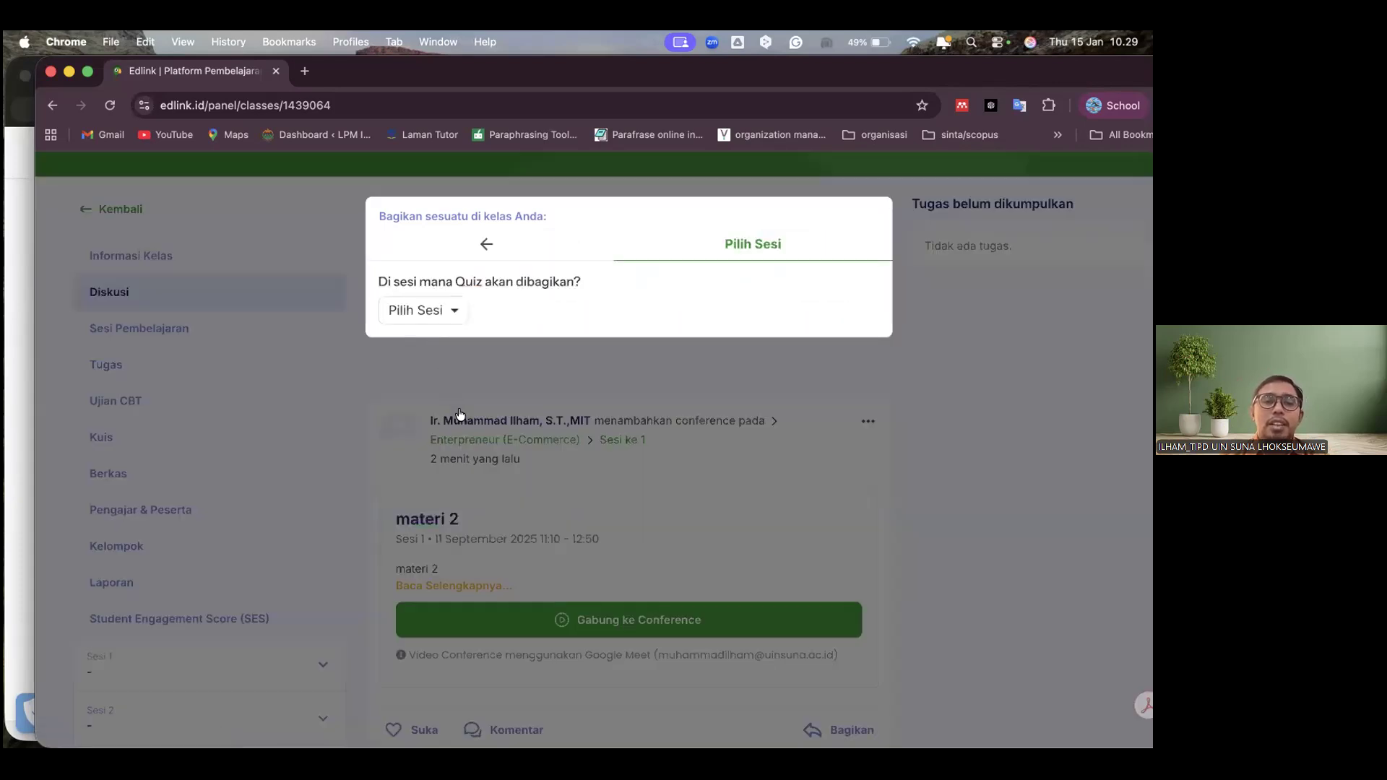
pyautogui.click(423, 311)
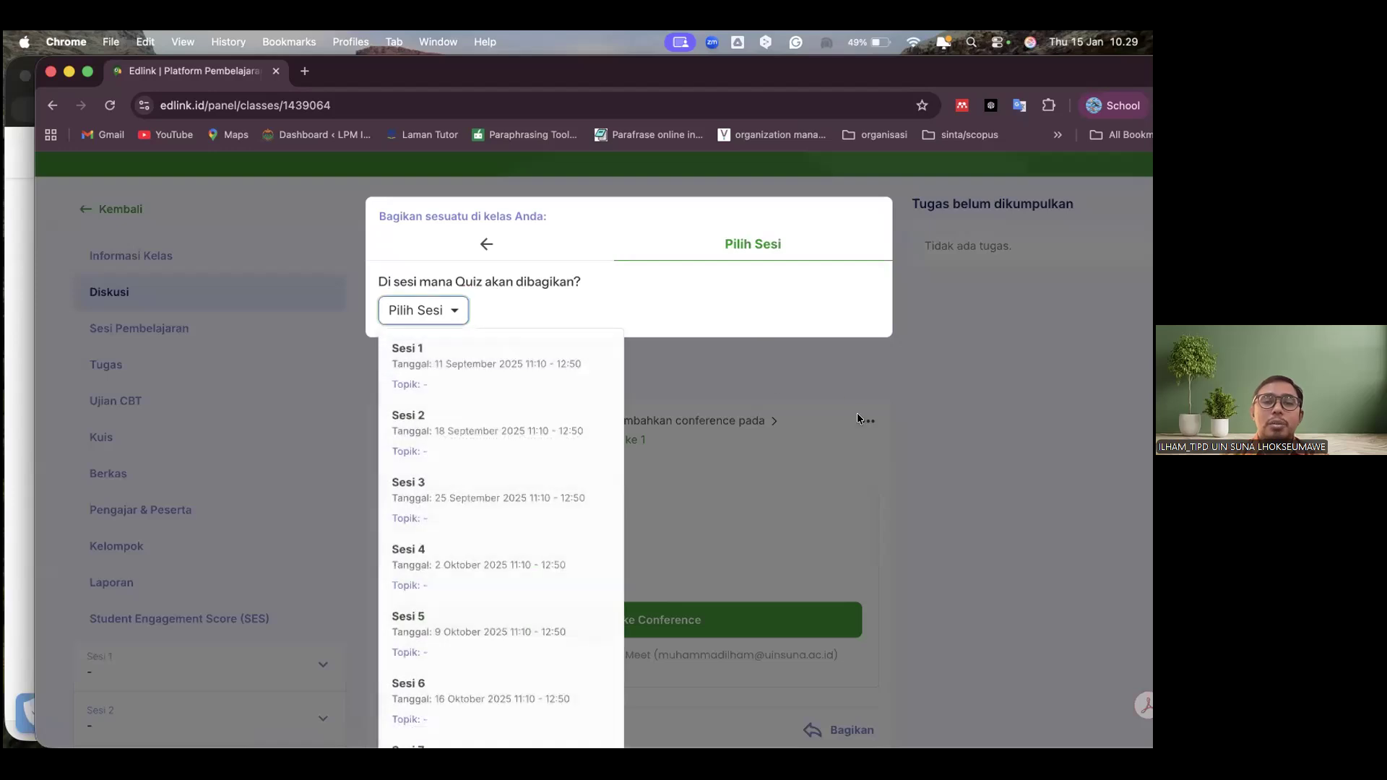
pyautogui.press('Down')
pyautogui.press('Down')
pyautogui.press('Return')
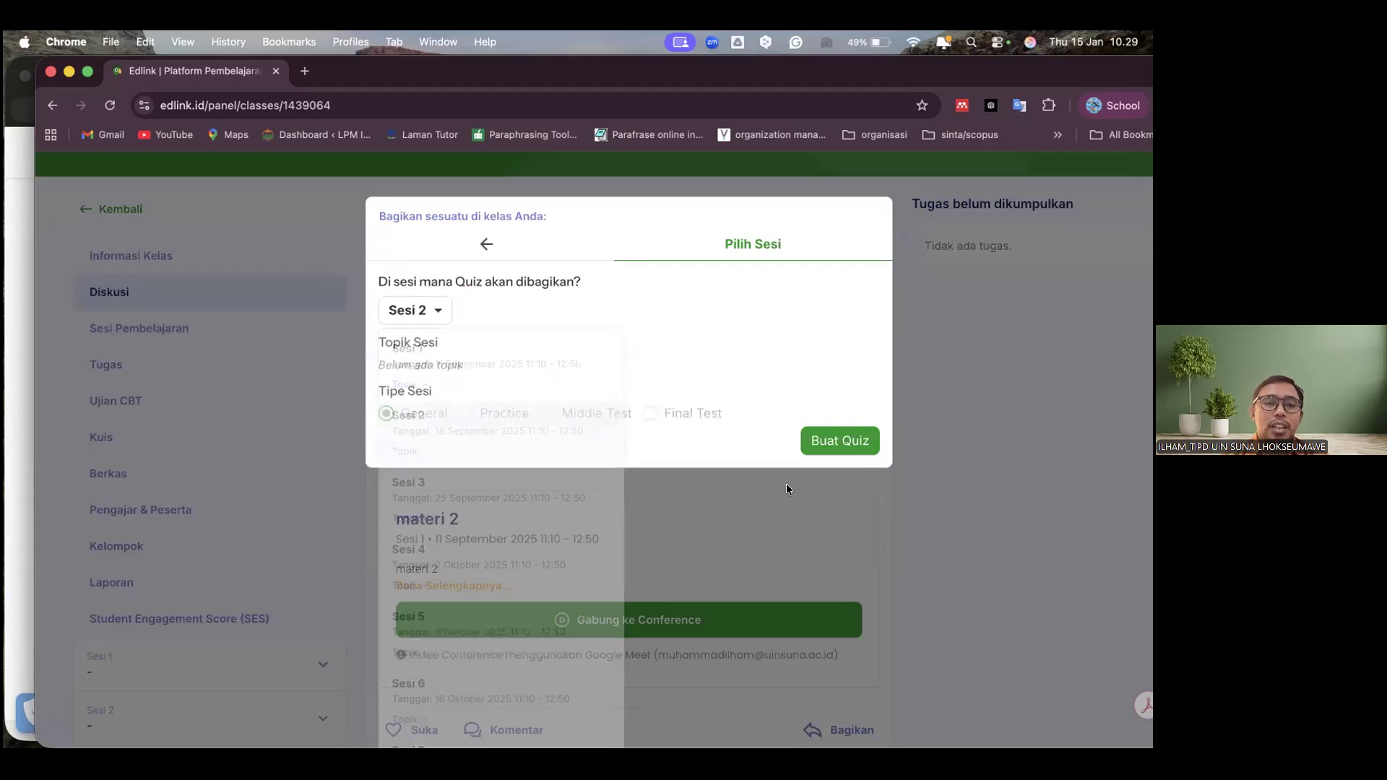
# Look through Quiz #1's settings and set its Indikator Penilaian to Bobot per soal
pyautogui.scroll(-2, 786, 485)
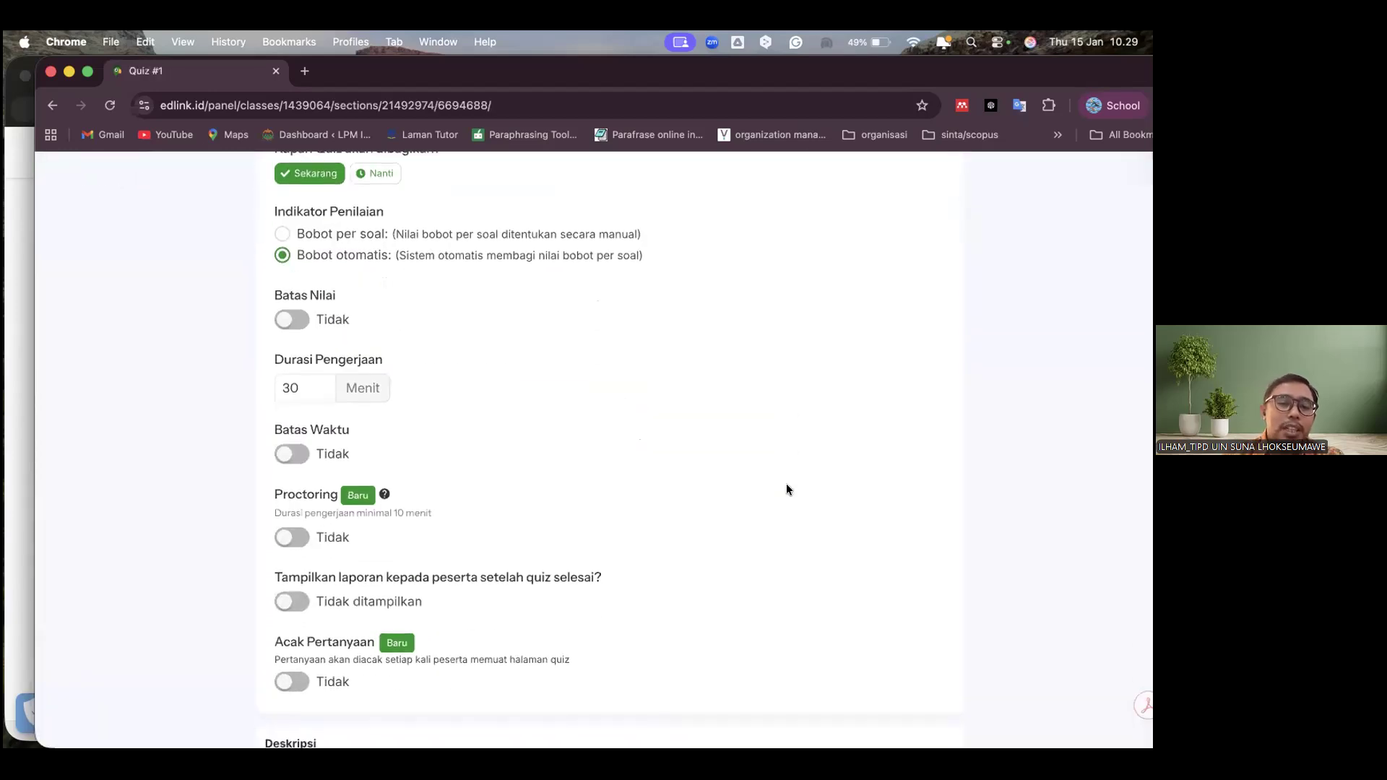
pyautogui.scroll(-8, 787, 491)
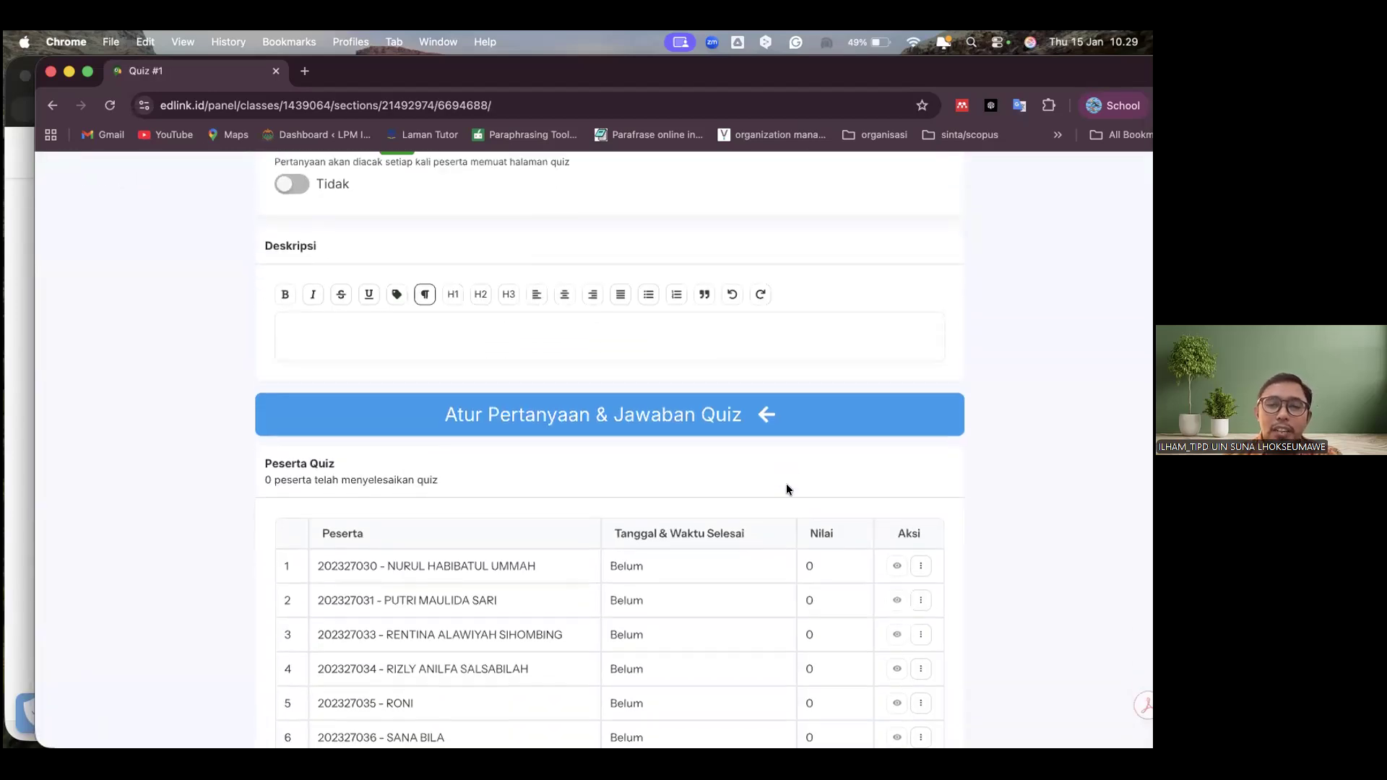
pyautogui.scroll(10, 789, 479)
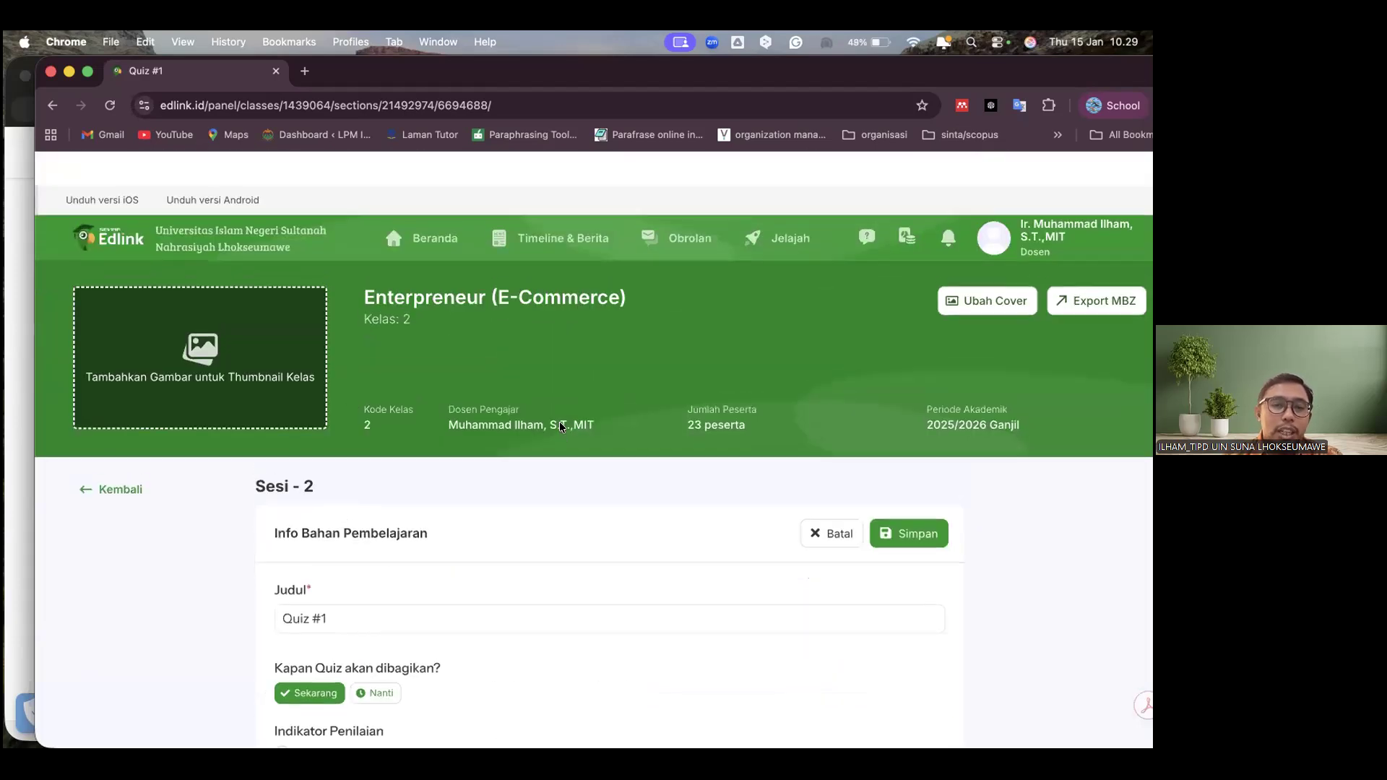
pyautogui.scroll(-2, 506, 466)
pyautogui.scroll(-3, 484, 464)
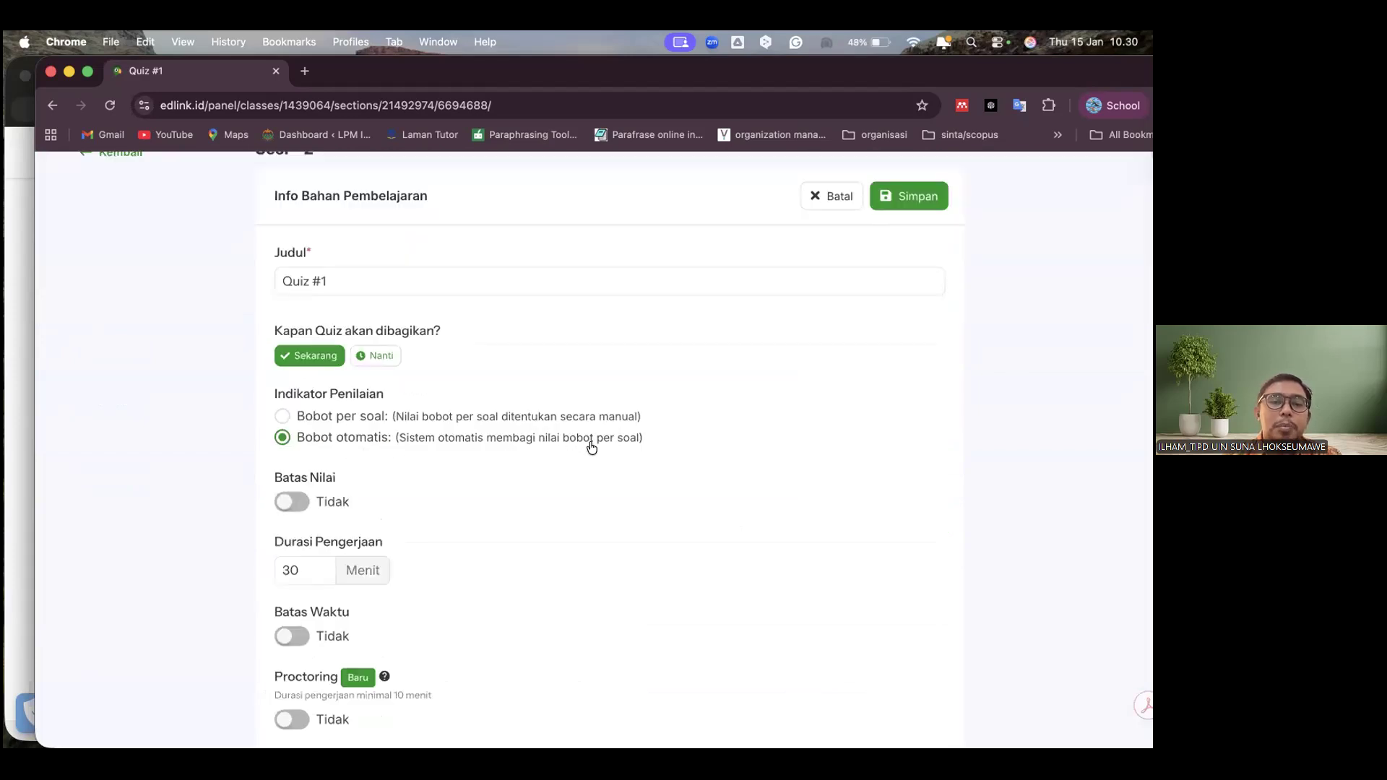
pyautogui.click(283, 417)
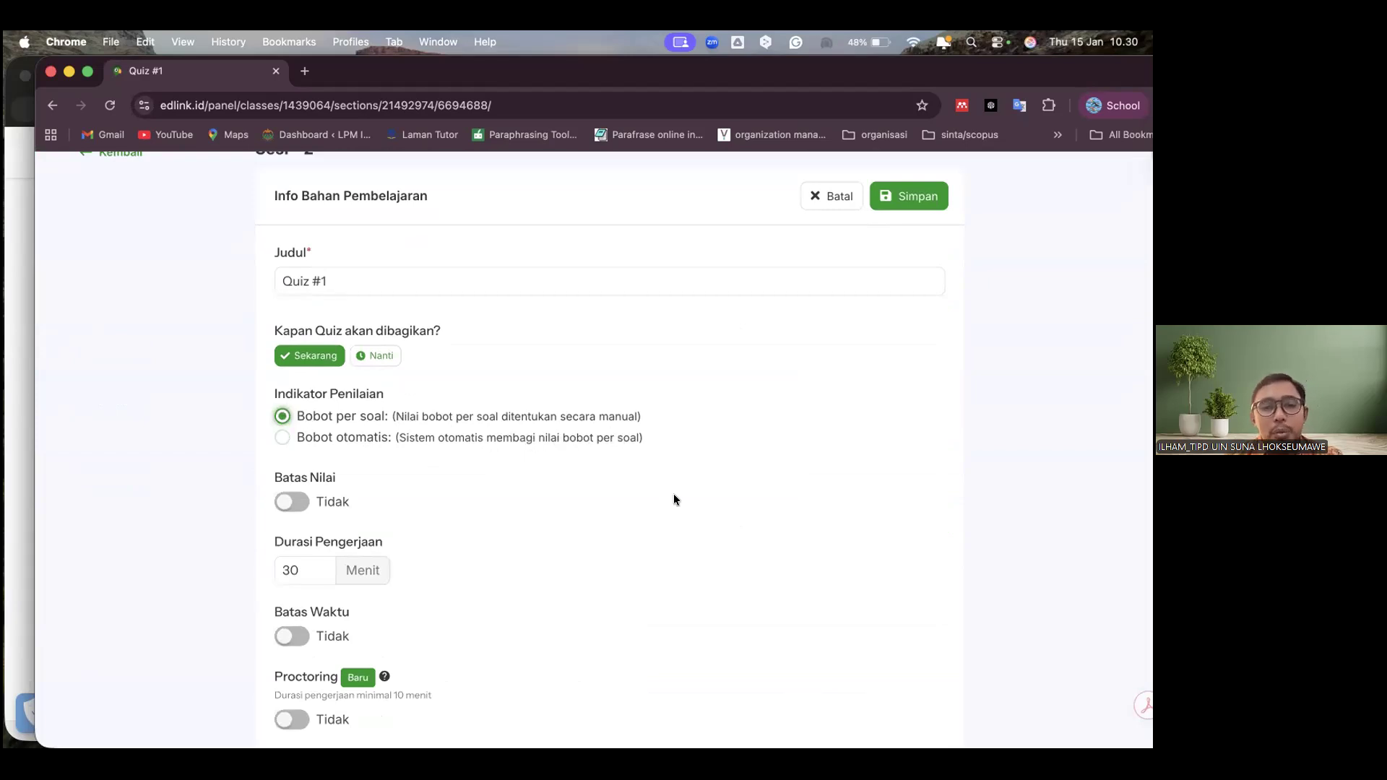
# Turn on the quiz's Batas Nilai option to show its minimum passing score, and turn it off again
pyautogui.scroll(-4, 675, 495)
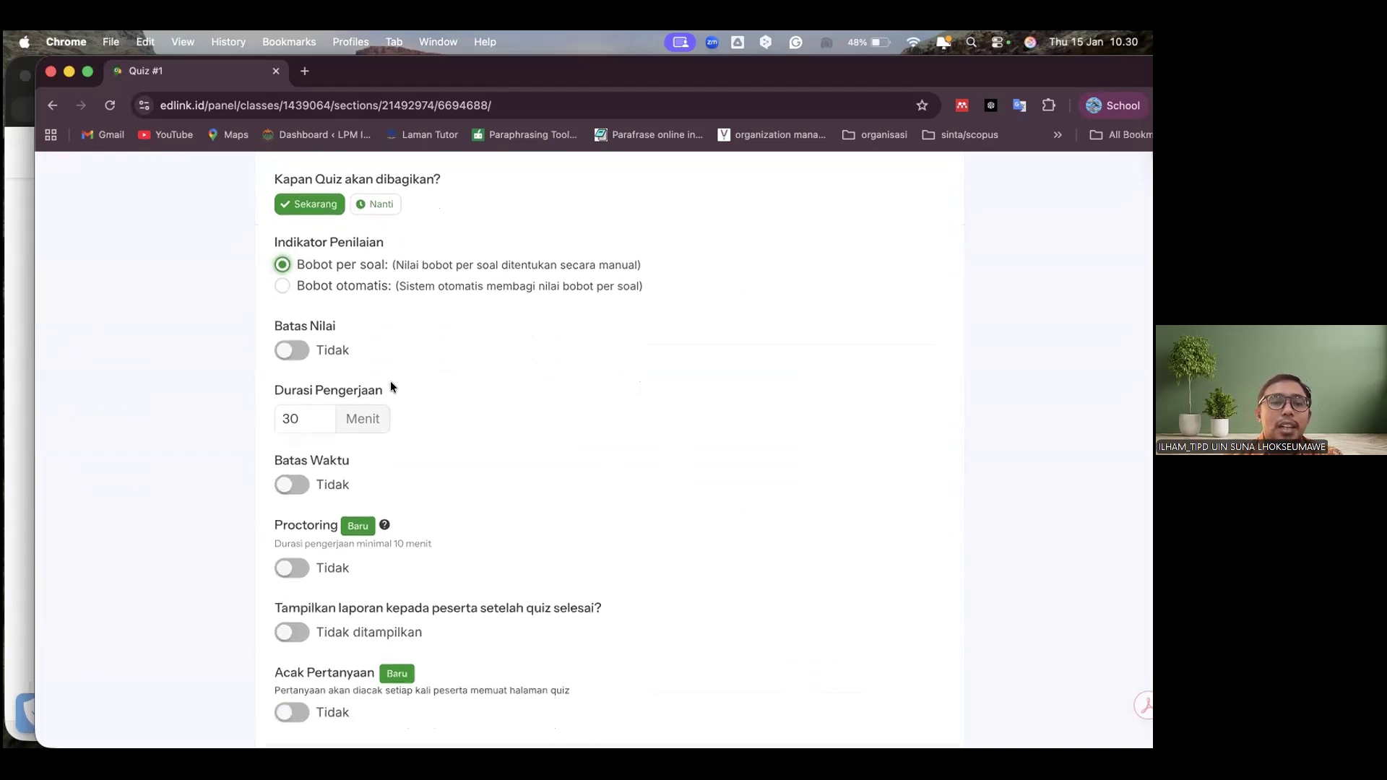
pyautogui.click(292, 352)
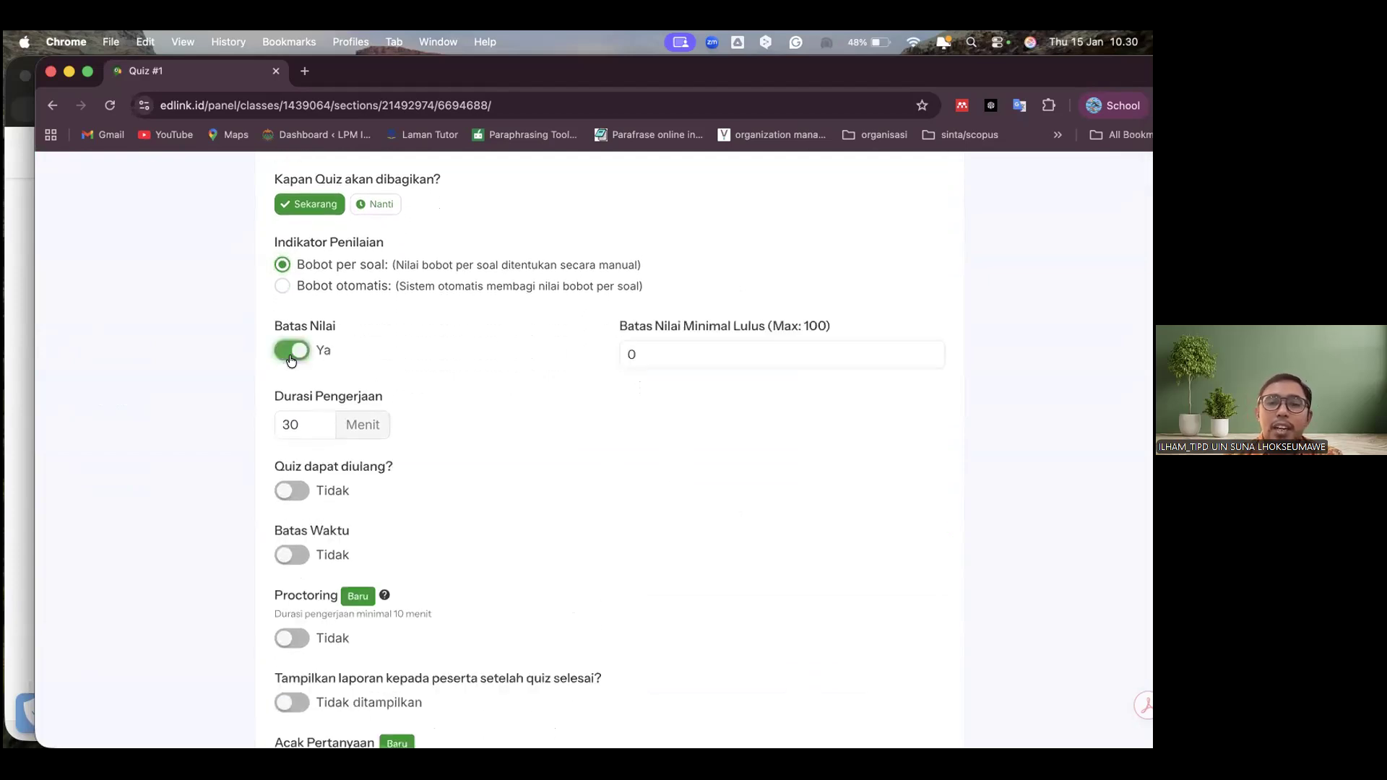
pyautogui.click(291, 359)
# Review the remaining quiz settings, open the question and answer editor, and look over question 1's text, weight and answer fields
pyautogui.scroll(-3, 745, 492)
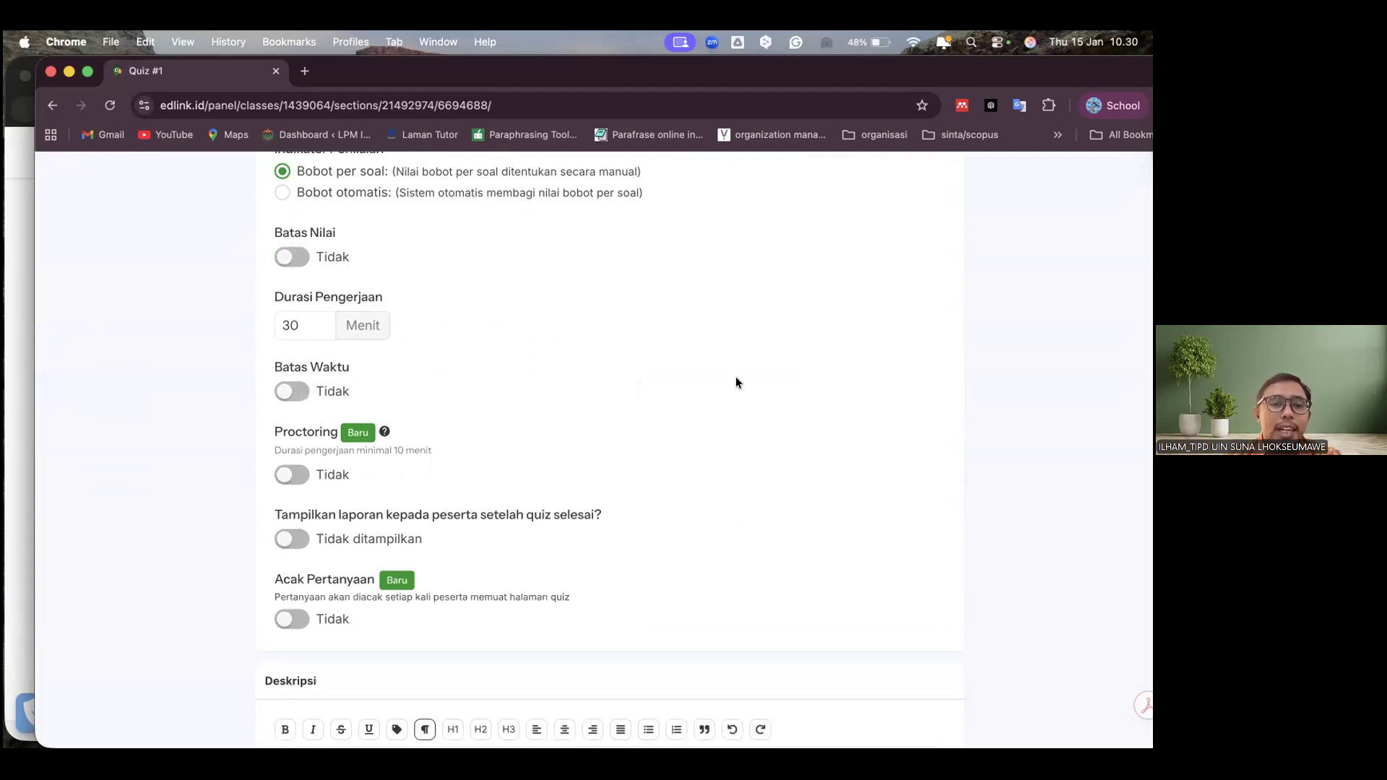
pyautogui.scroll(-1, 737, 378)
pyautogui.scroll(-1, 736, 382)
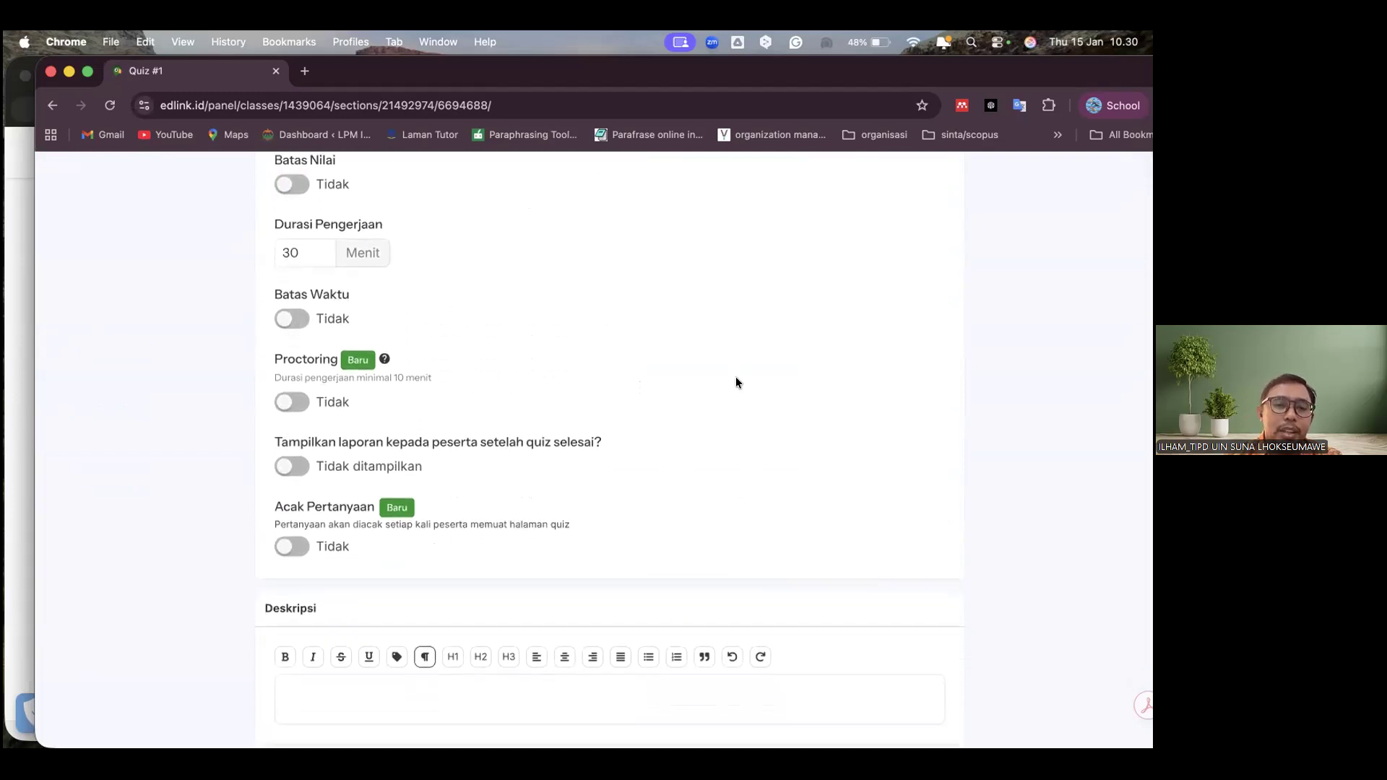
pyautogui.scroll(-1, 736, 378)
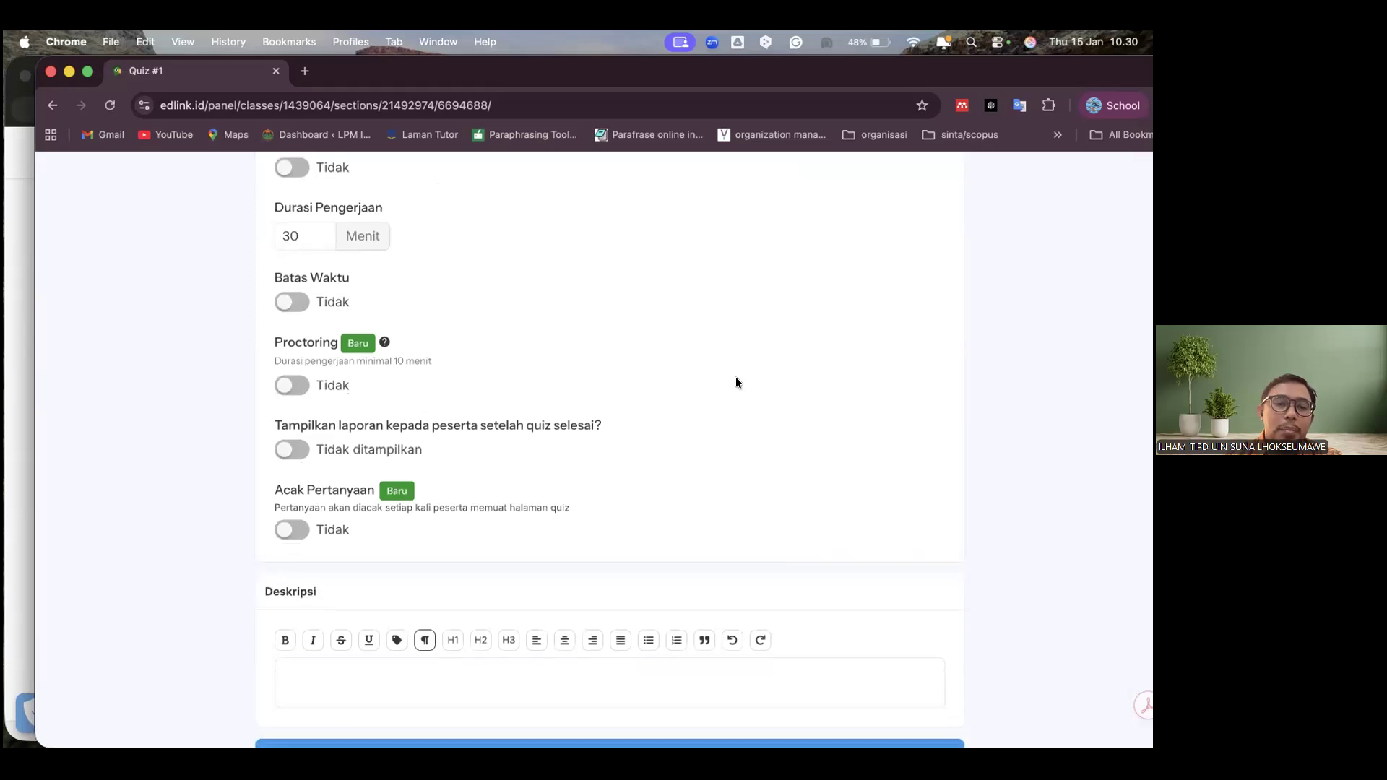
pyautogui.scroll(-3, 735, 382)
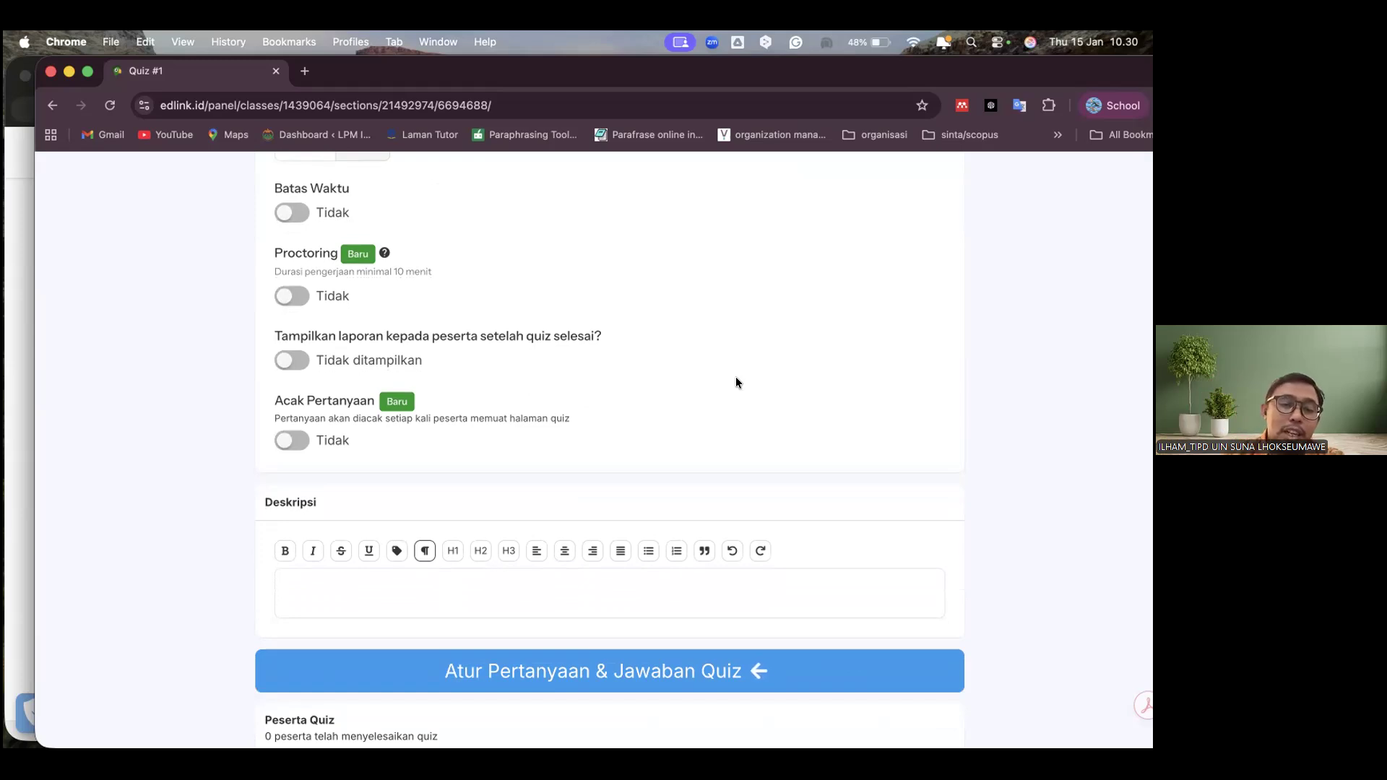
pyautogui.scroll(-4, 737, 382)
pyautogui.scroll(-1, 735, 383)
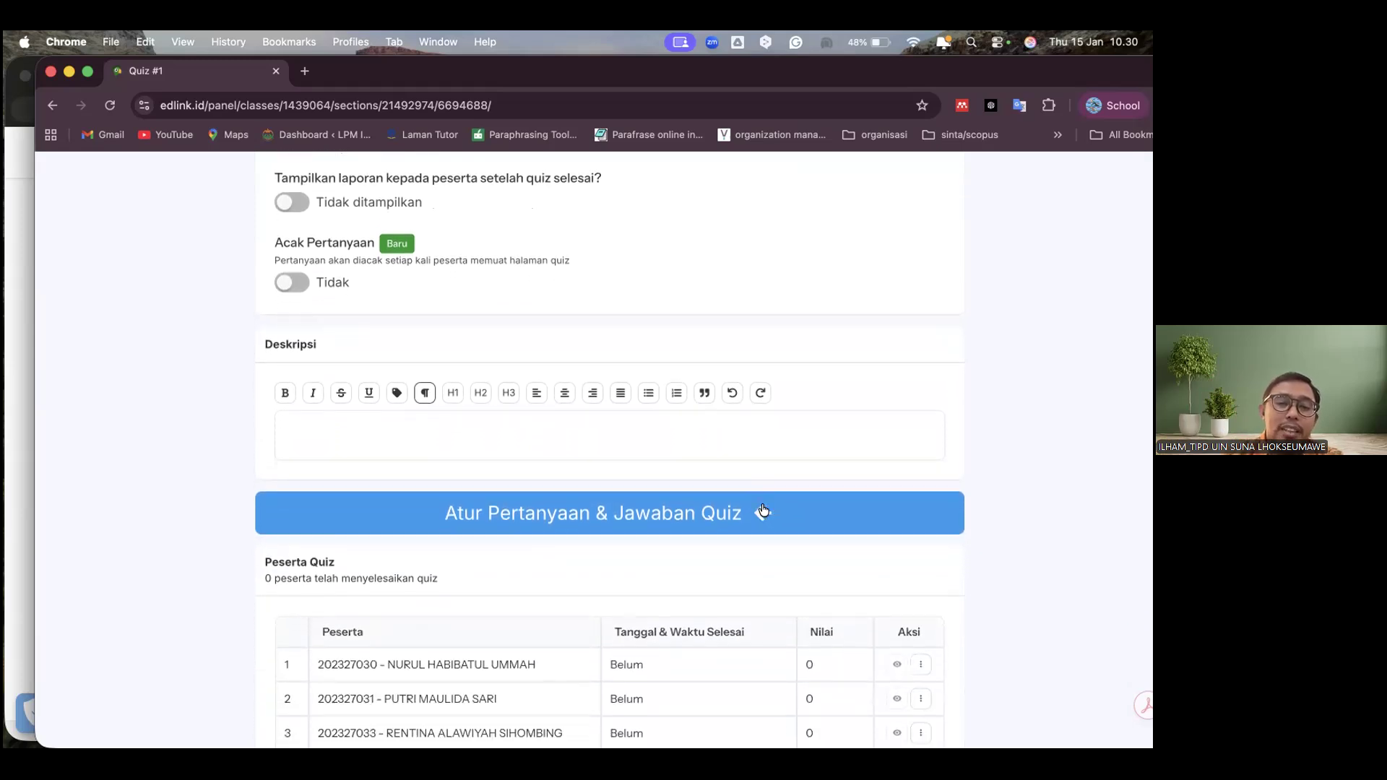
pyautogui.click(678, 513)
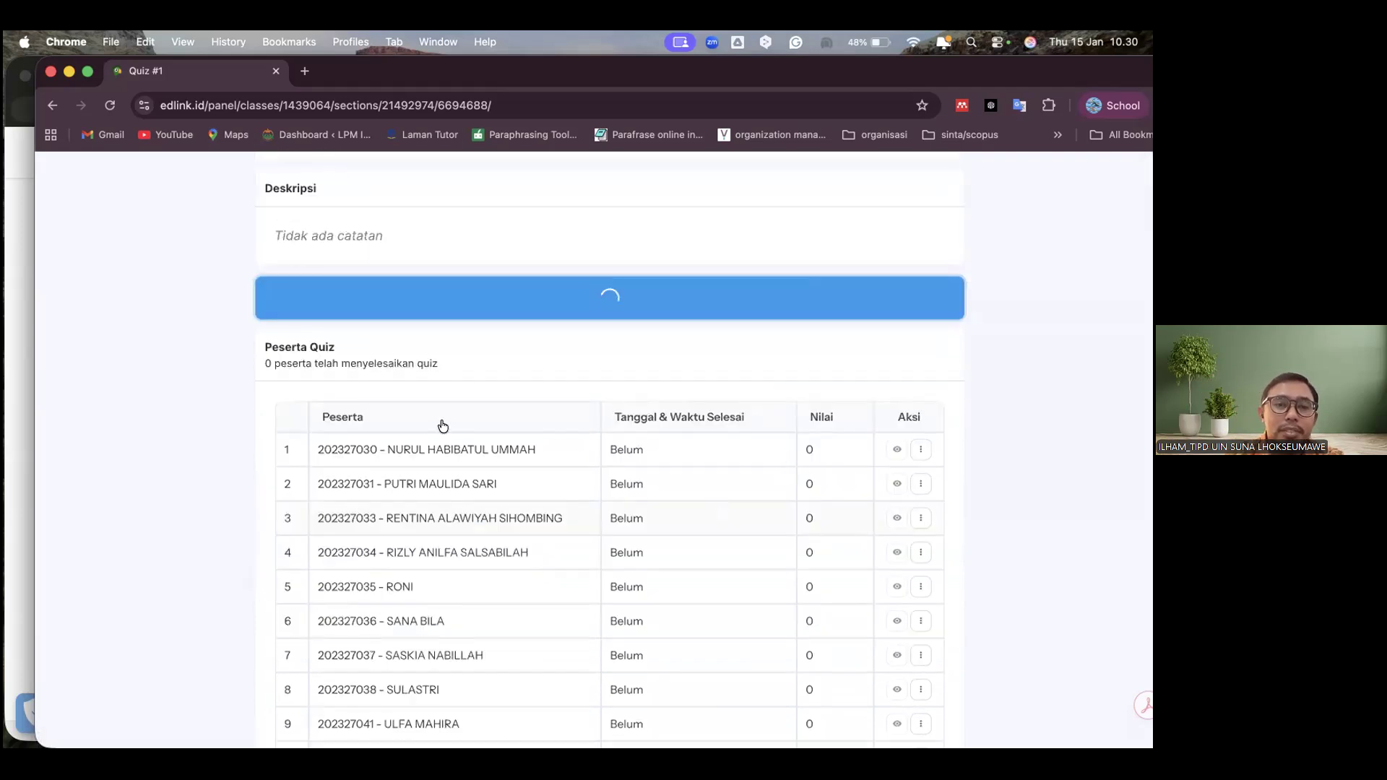
pyautogui.scroll(-5, 587, 471)
pyautogui.scroll(-1, 587, 477)
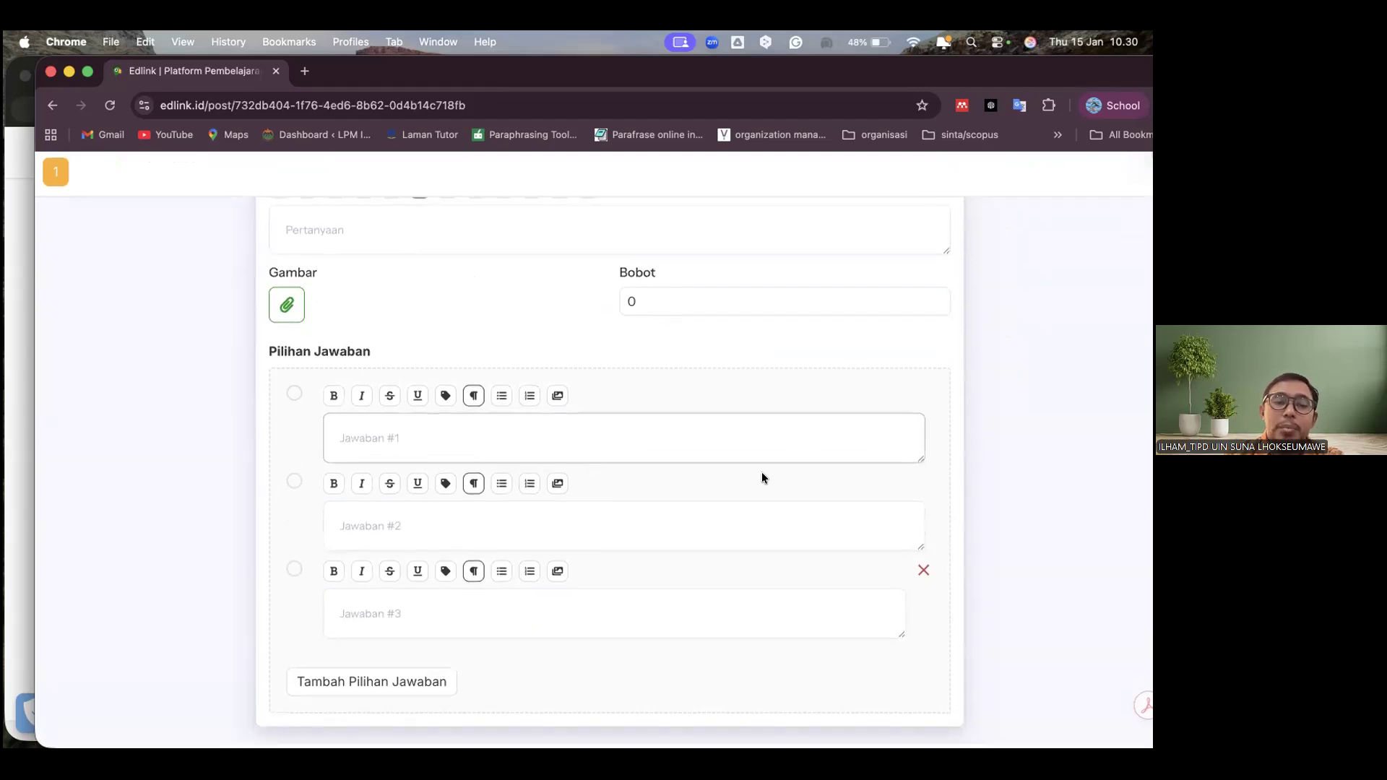
pyautogui.scroll(4, 761, 477)
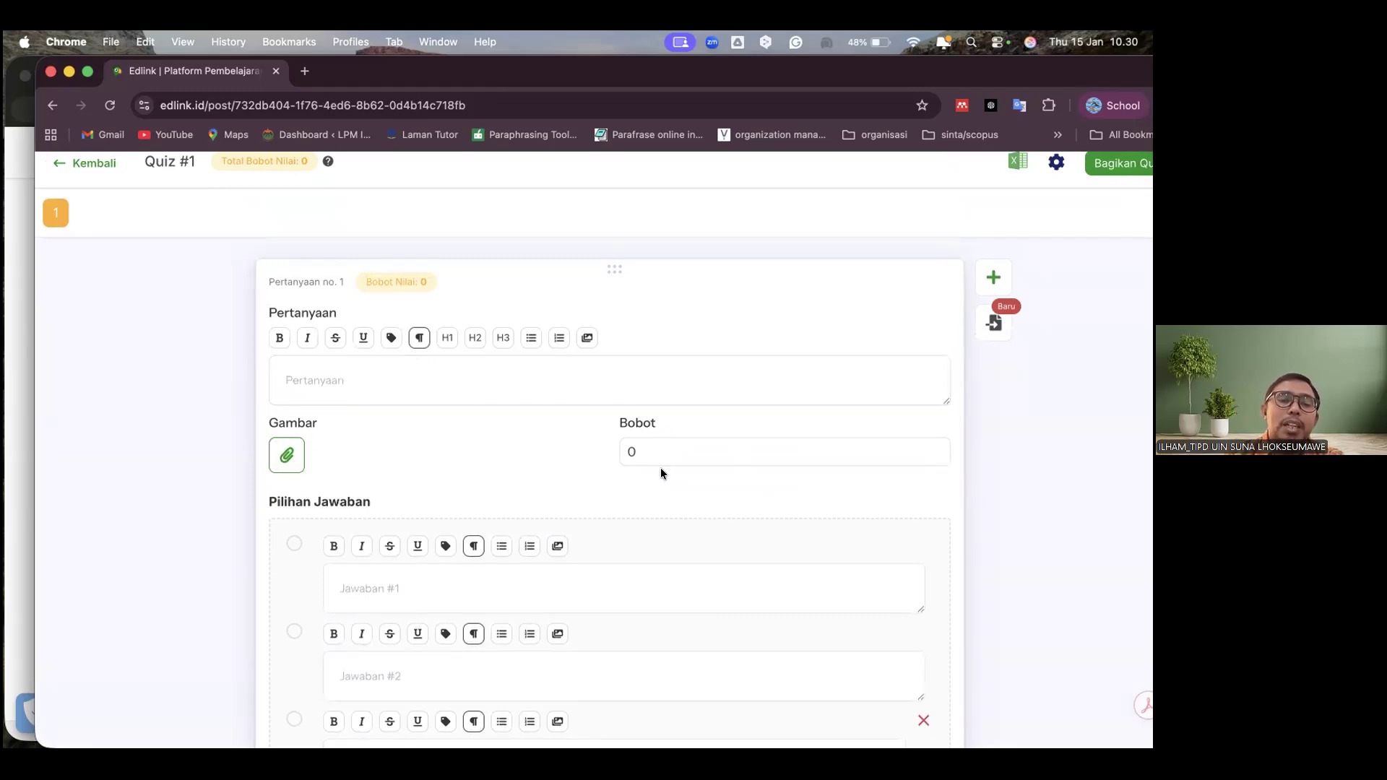
# Look over question 1's answer fields, leave the Quiz #1 editor, and check the quiz among Sesi 2's Bahan Pembelajaran
pyautogui.scroll(-4, 620, 545)
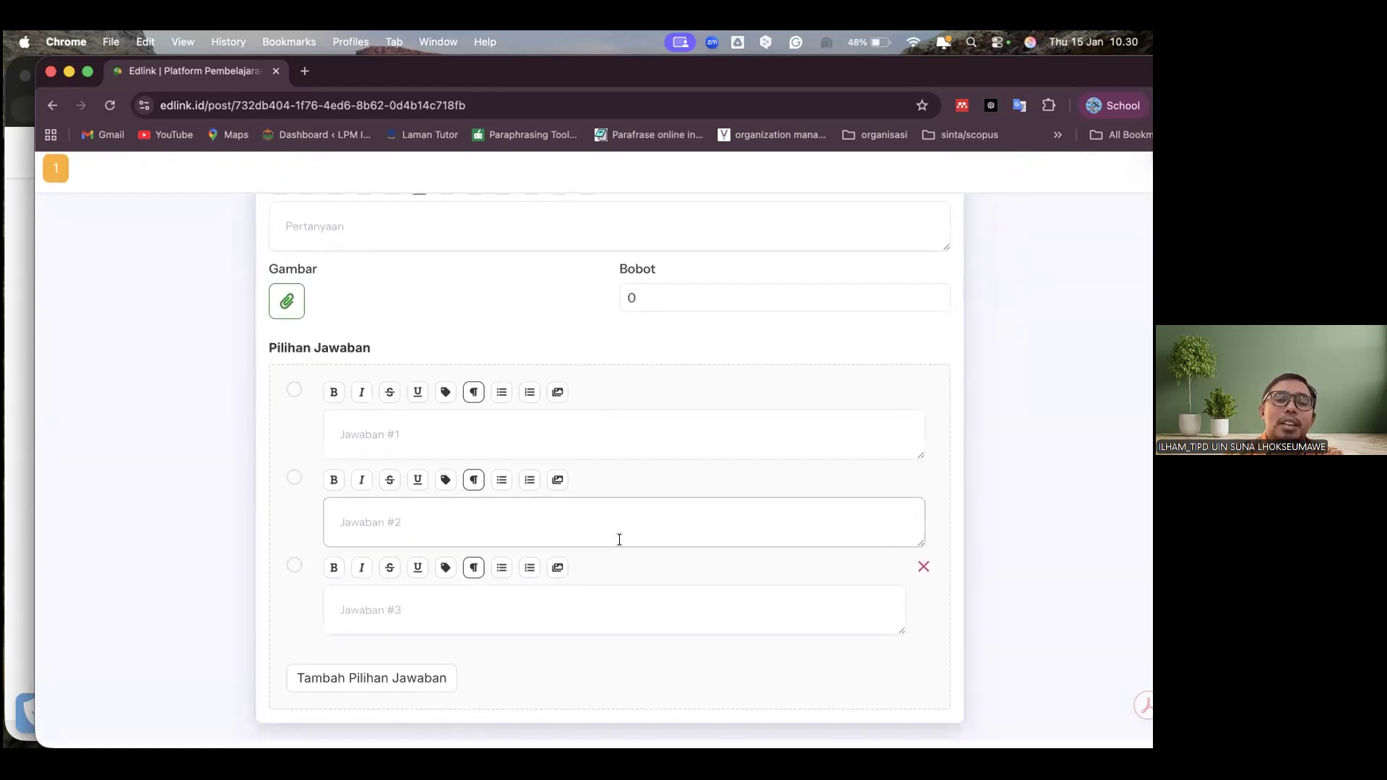
pyautogui.scroll(7, 619, 540)
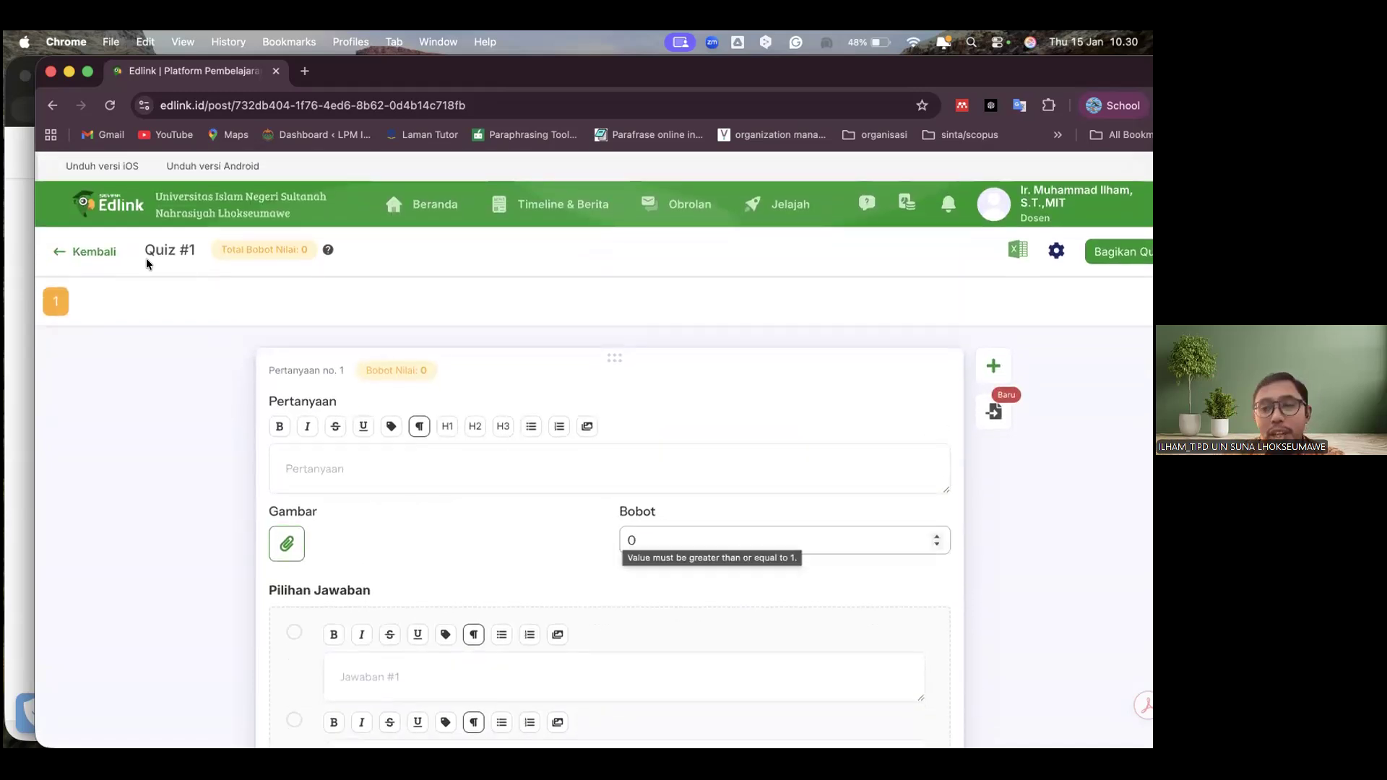
pyautogui.click(102, 253)
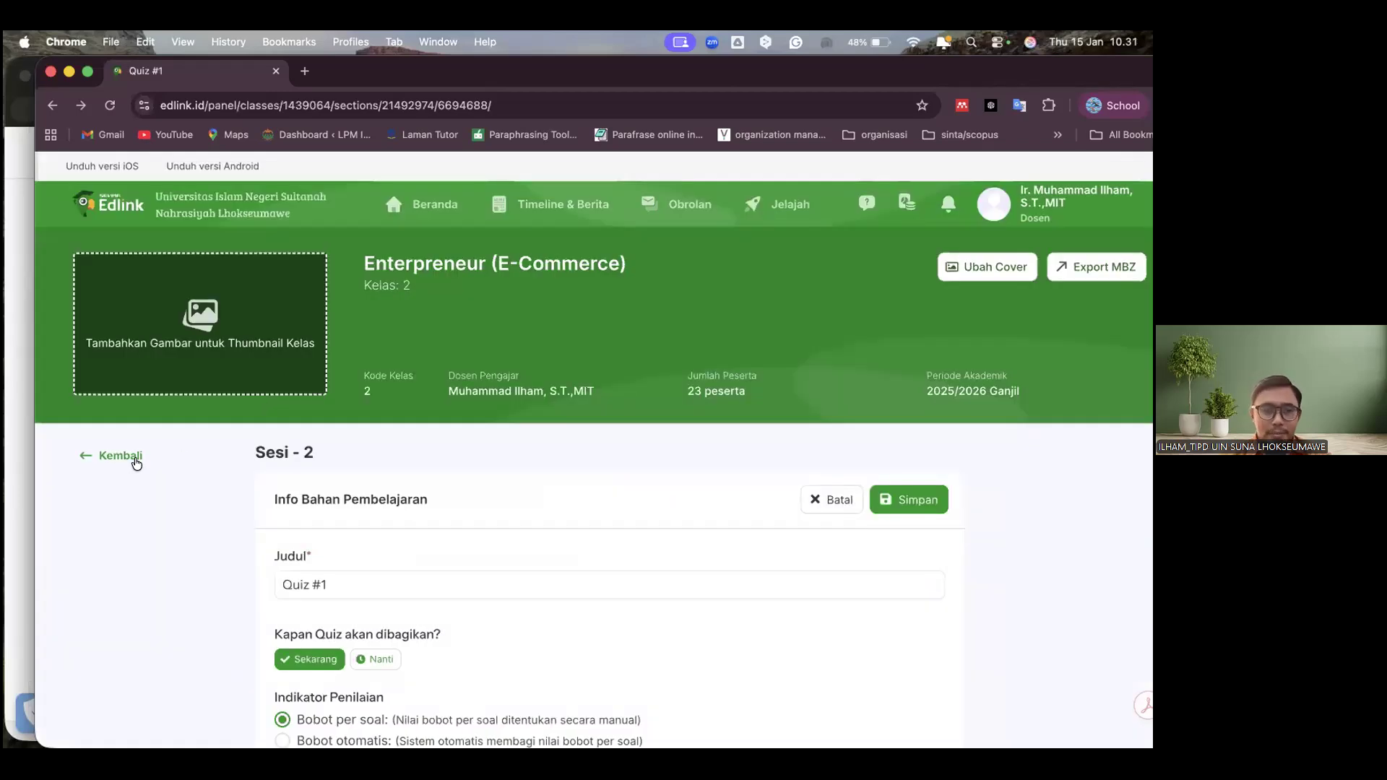
pyautogui.click(136, 463)
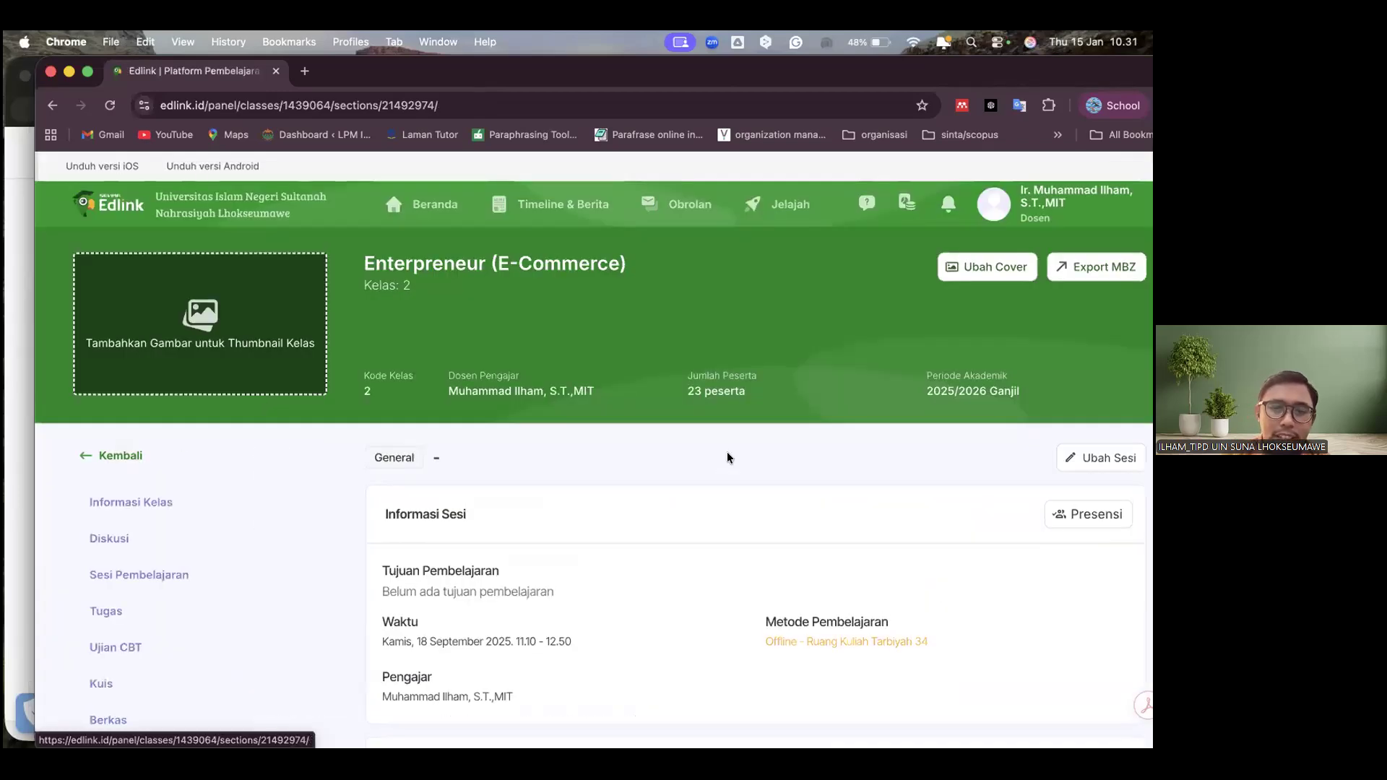
pyautogui.scroll(-3, 727, 458)
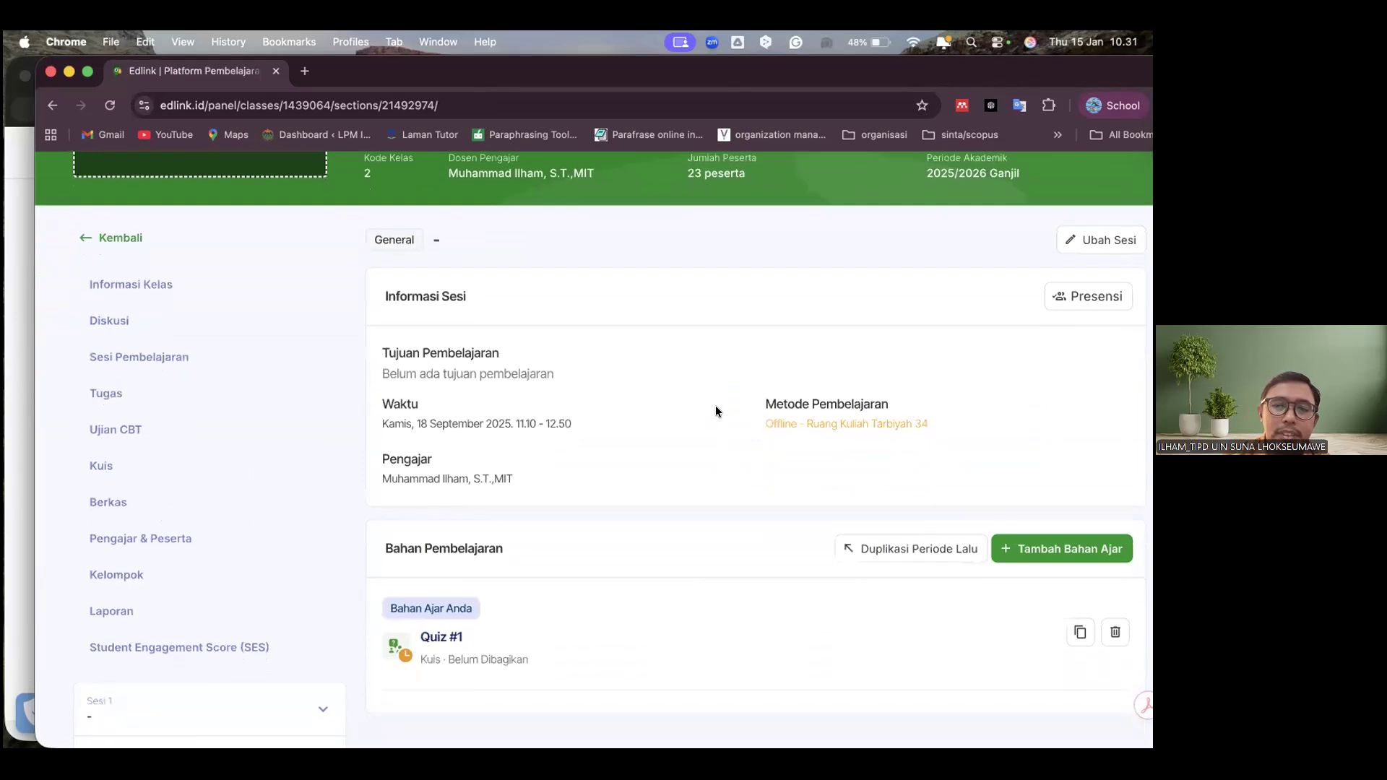
pyautogui.scroll(-4, 715, 411)
pyautogui.scroll(4, 715, 410)
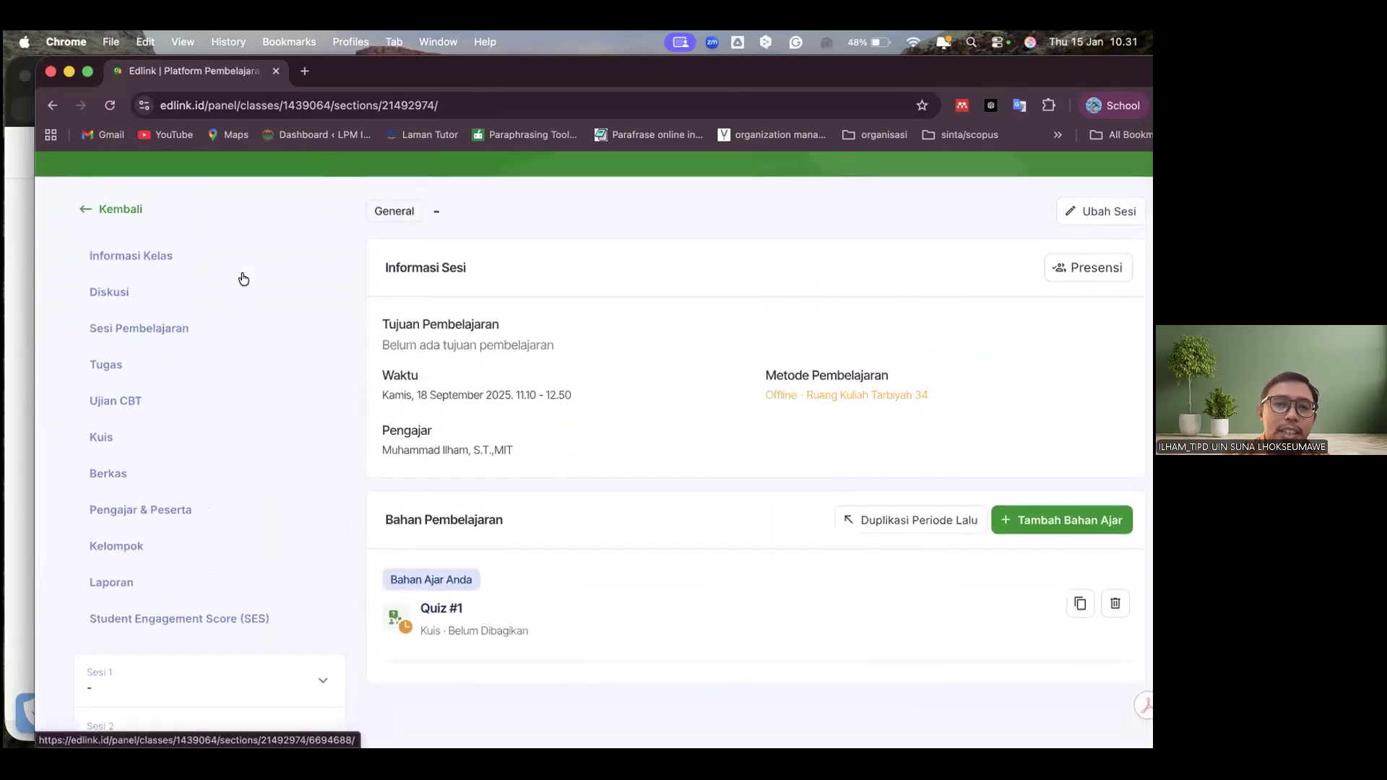
# Leave the Sesi 2 page and open the class's Diskusi page at its sharing options
pyautogui.click(120, 210)
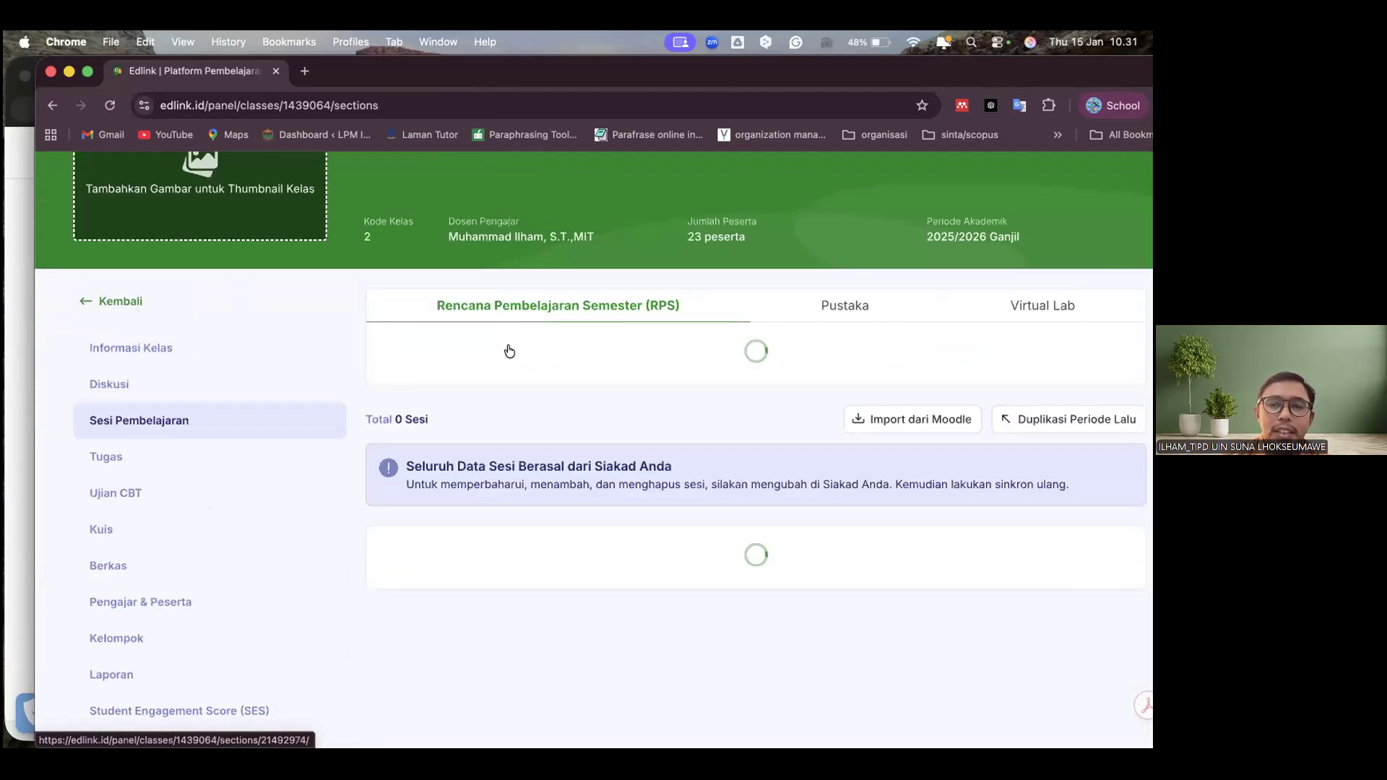
pyautogui.scroll(10, 822, 369)
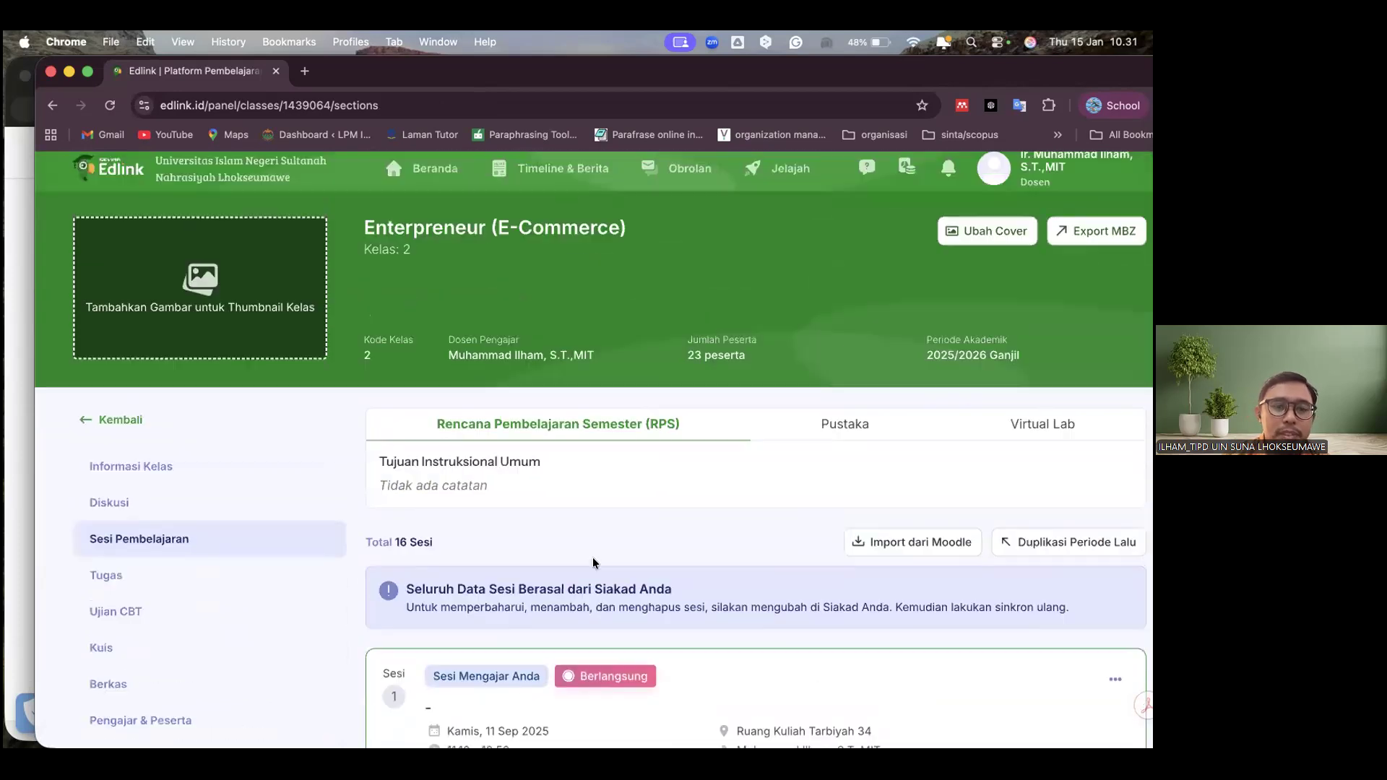
pyautogui.scroll(1, 762, 554)
pyautogui.click(109, 544)
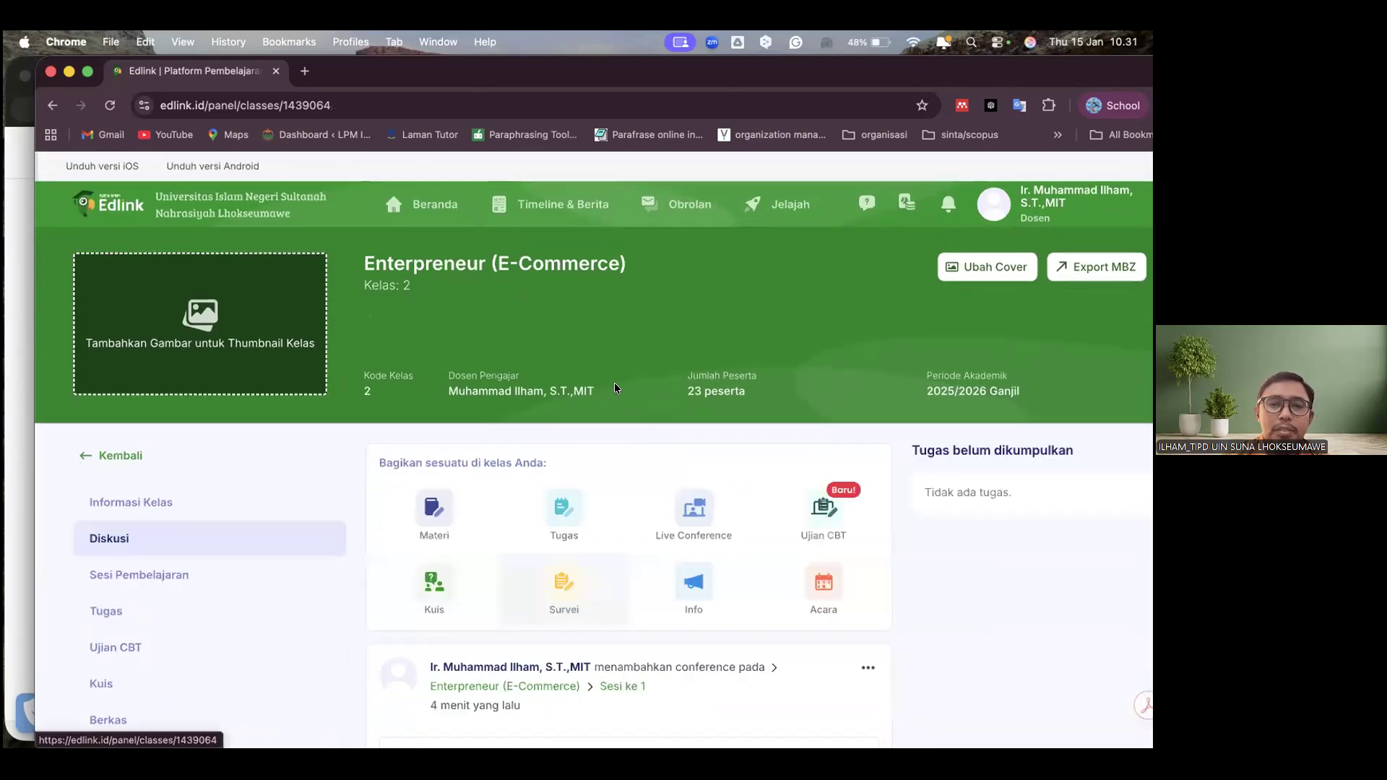
pyautogui.scroll(-4, 563, 315)
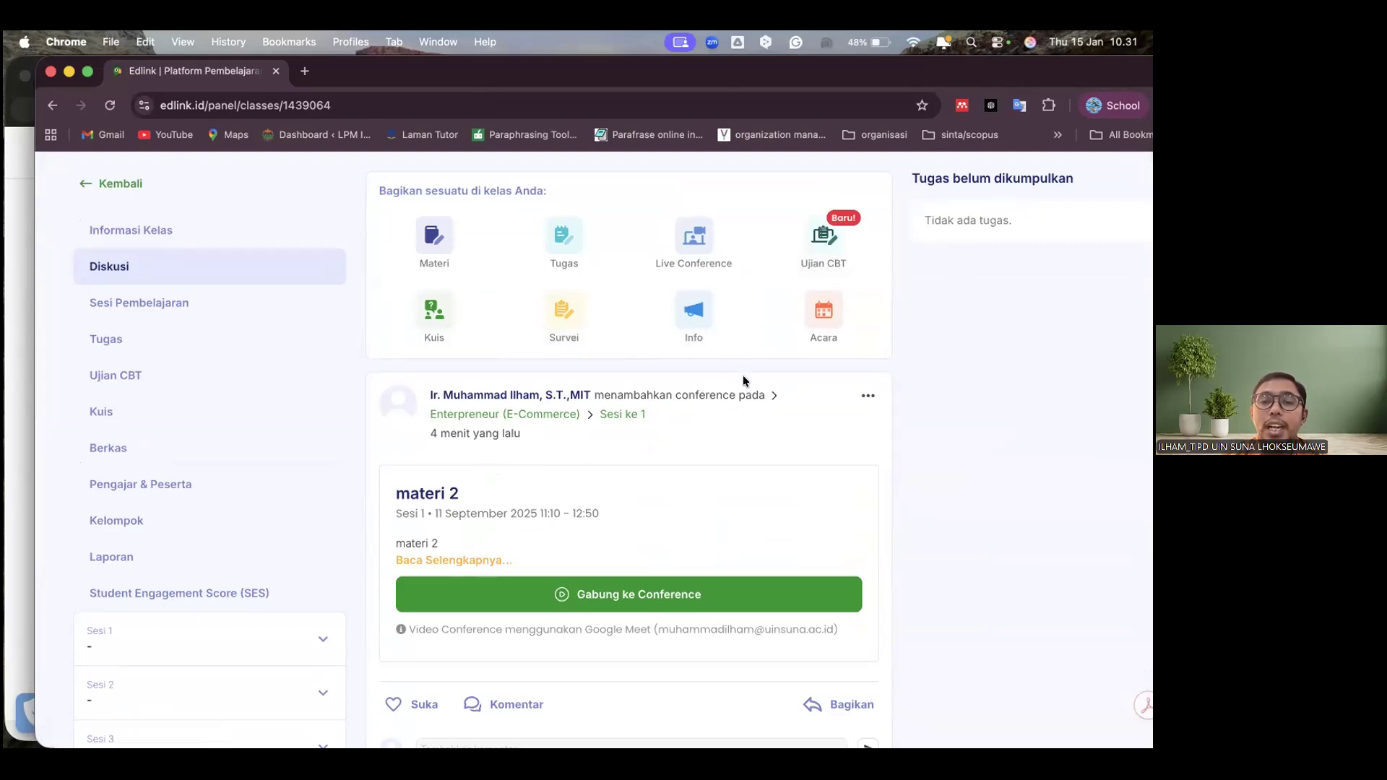
# Open the Info sharing form for the class to view its title and file fields, and close it without sharing
pyautogui.click(687, 301)
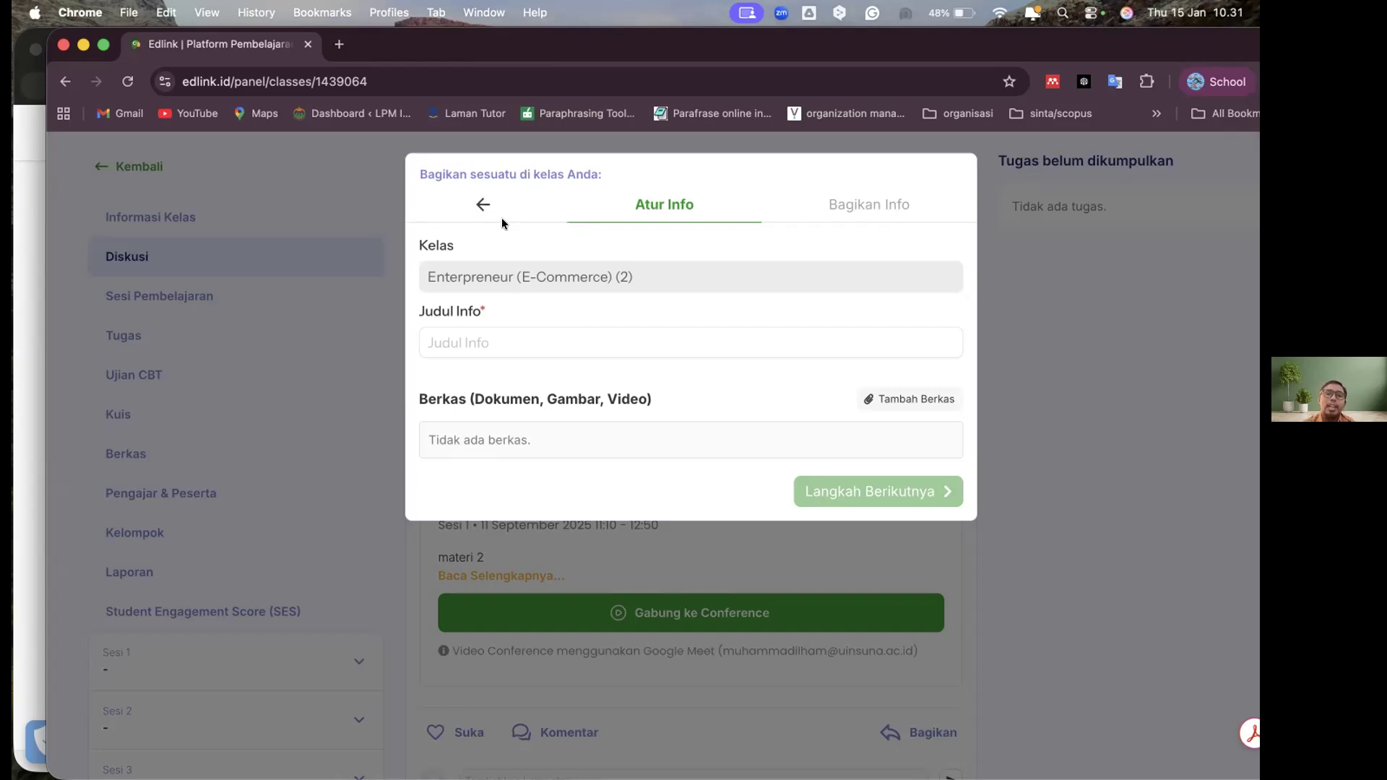
pyautogui.click(468, 204)
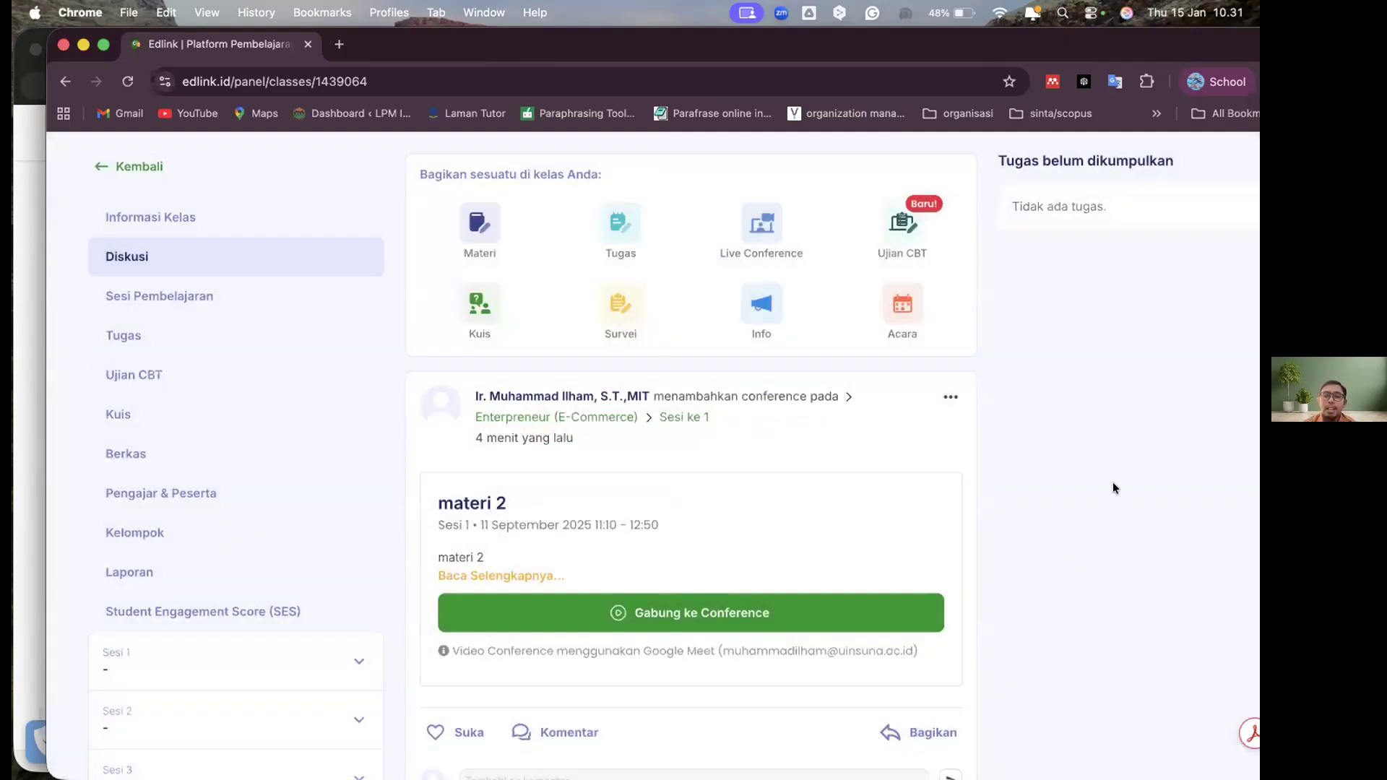
pyautogui.scroll(-3, 1113, 482)
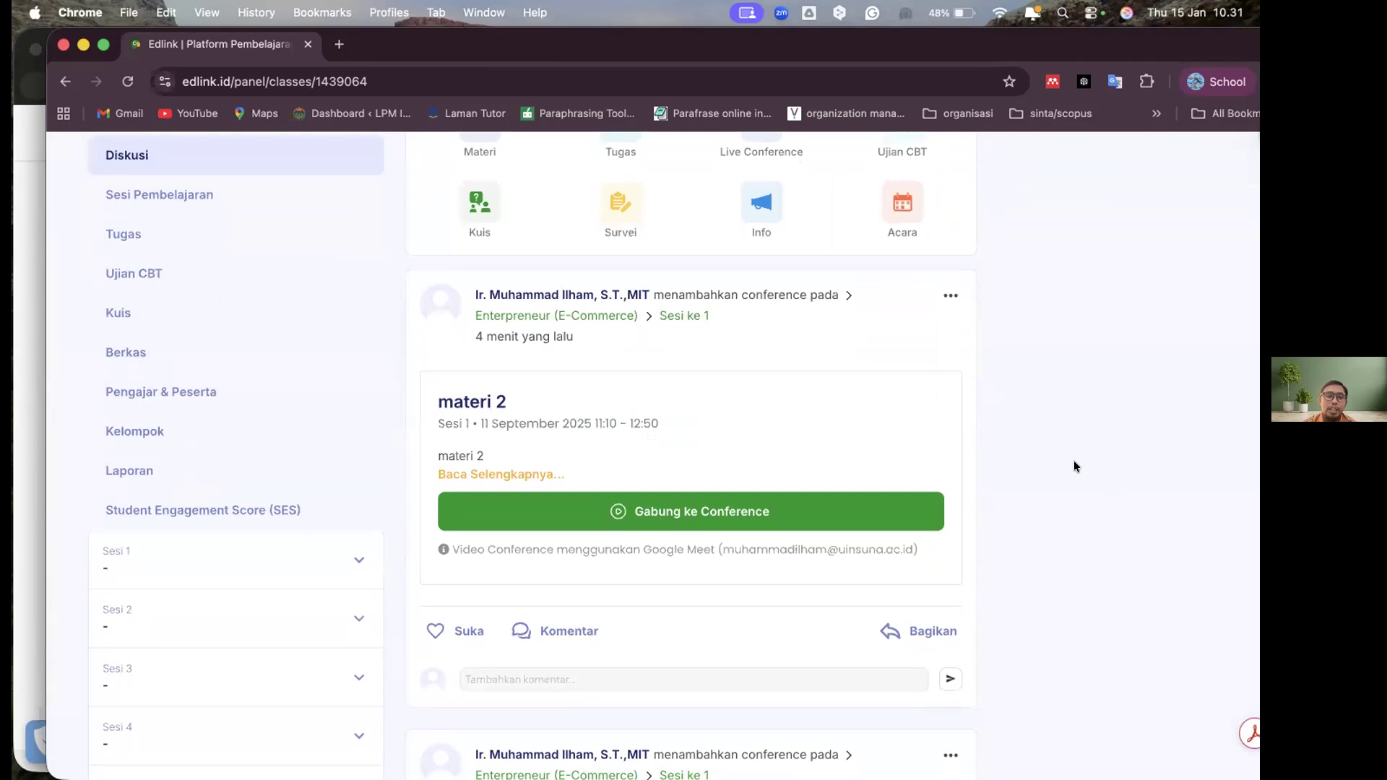
pyautogui.scroll(5, 1074, 466)
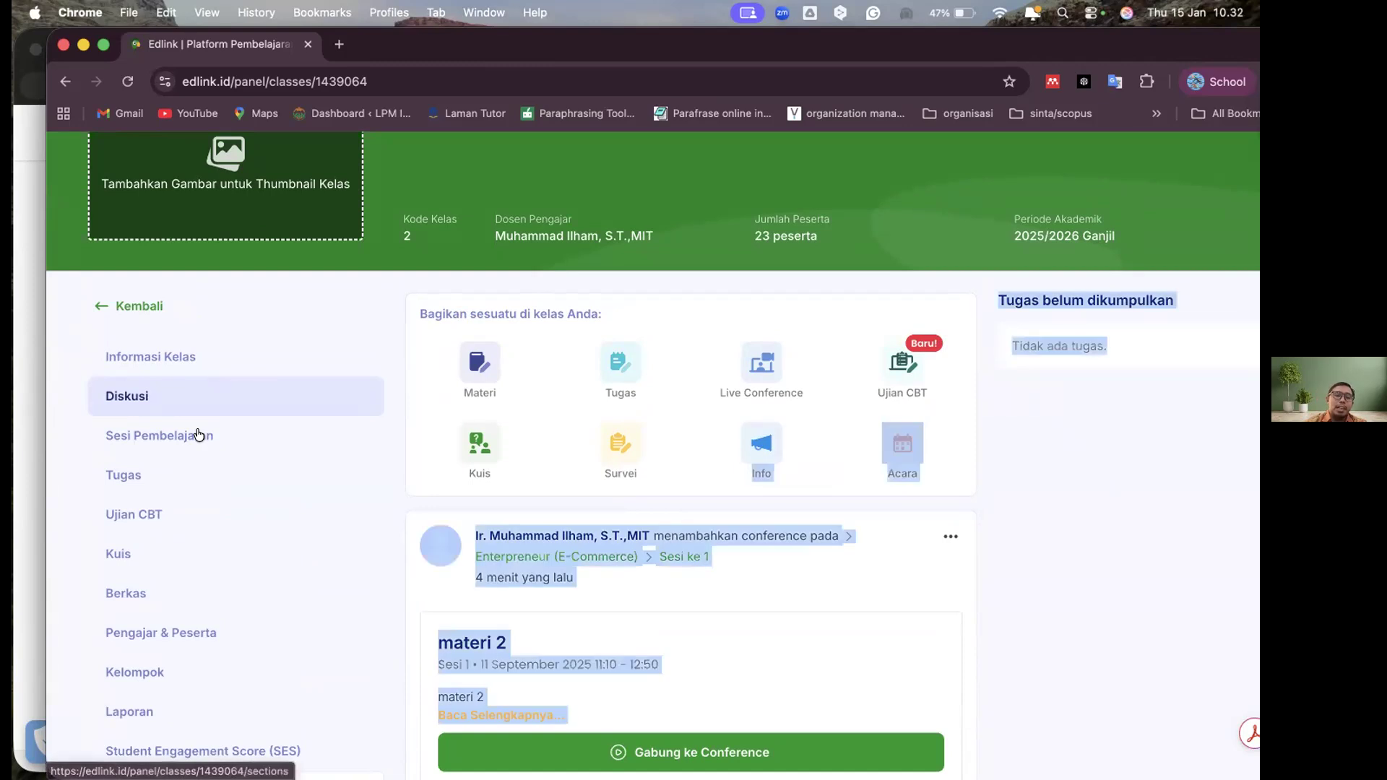
# Open the class's Sesi Pembelajaran list and look over the first sessions and their shared materials
pyautogui.click(284, 434)
pyautogui.scroll(-9, 1065, 564)
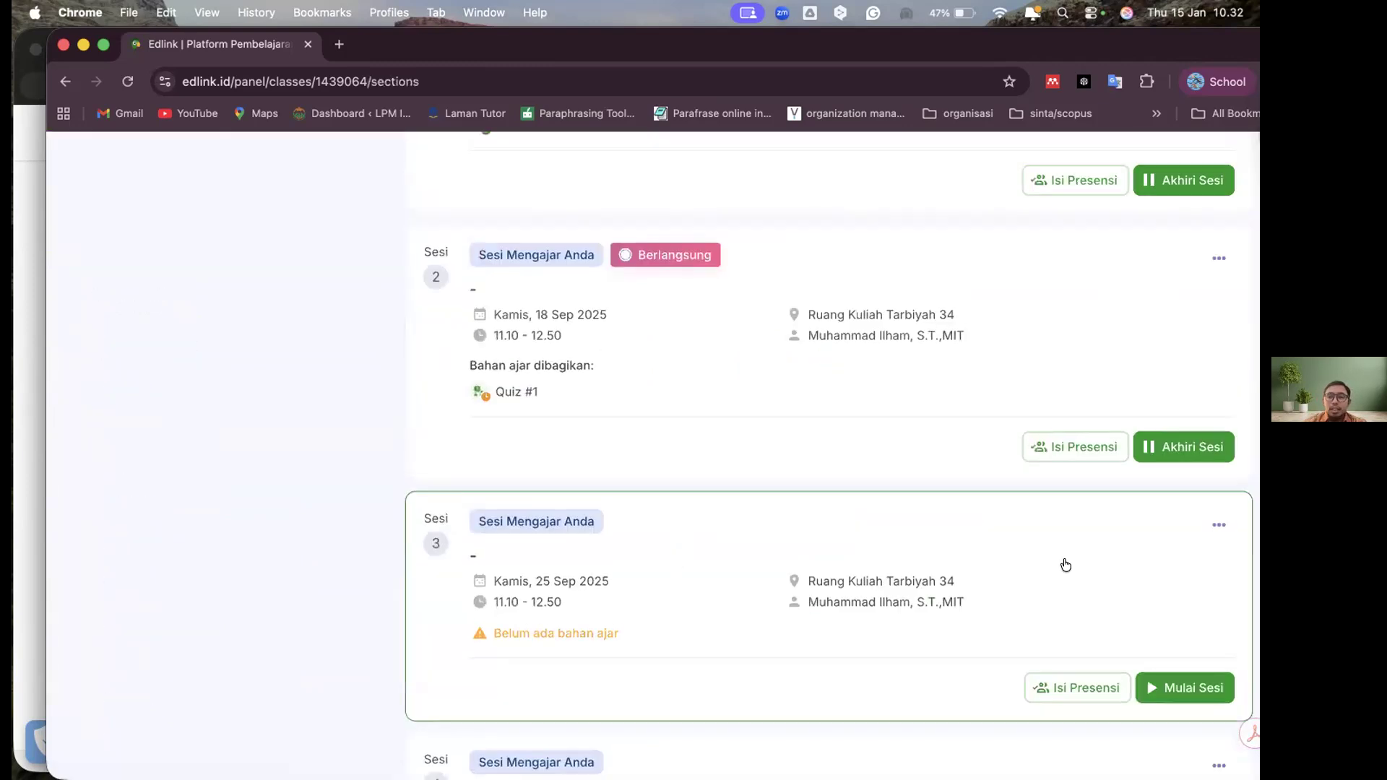
pyautogui.scroll(5, 1065, 565)
pyautogui.scroll(2, 1067, 528)
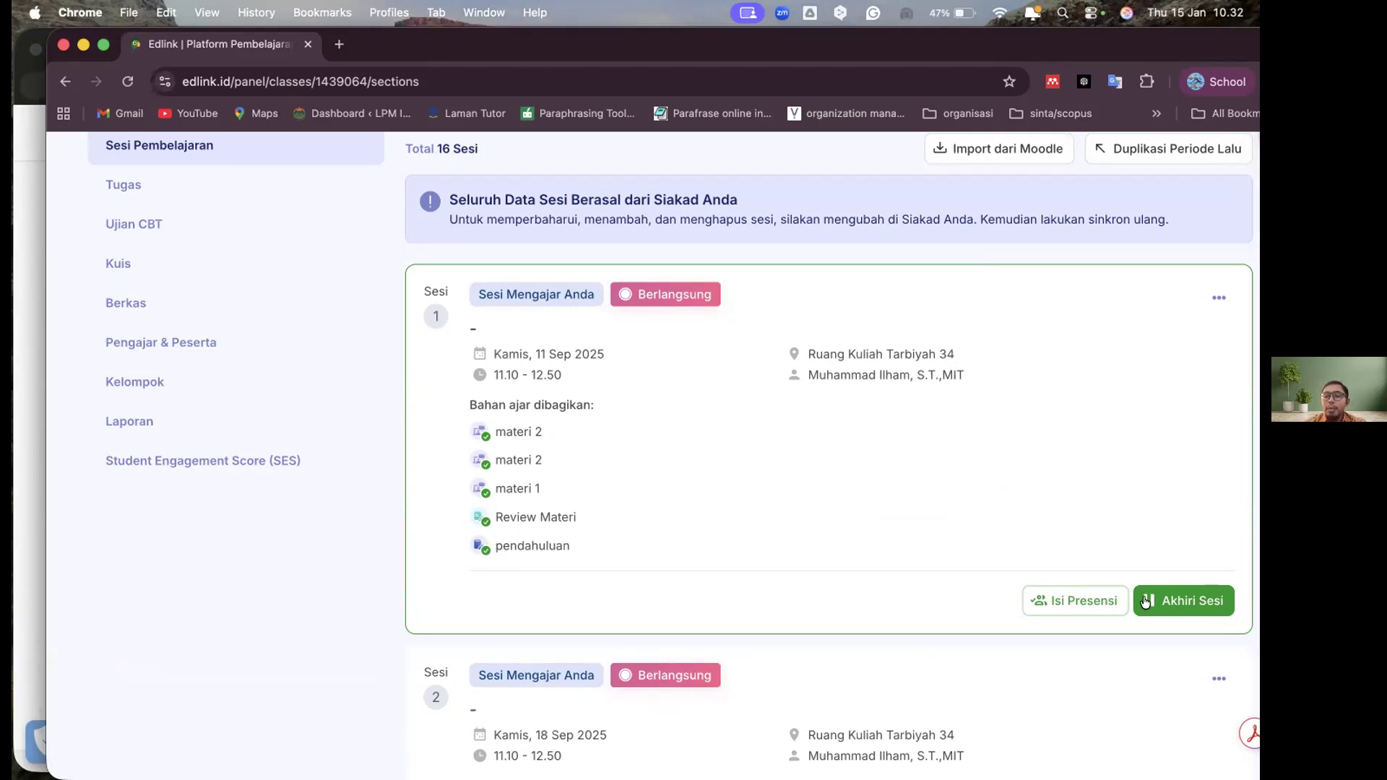
# Open Sesi 1's attendance, review the students' Kehadiran marks, and save the attendance
pyautogui.click(1076, 601)
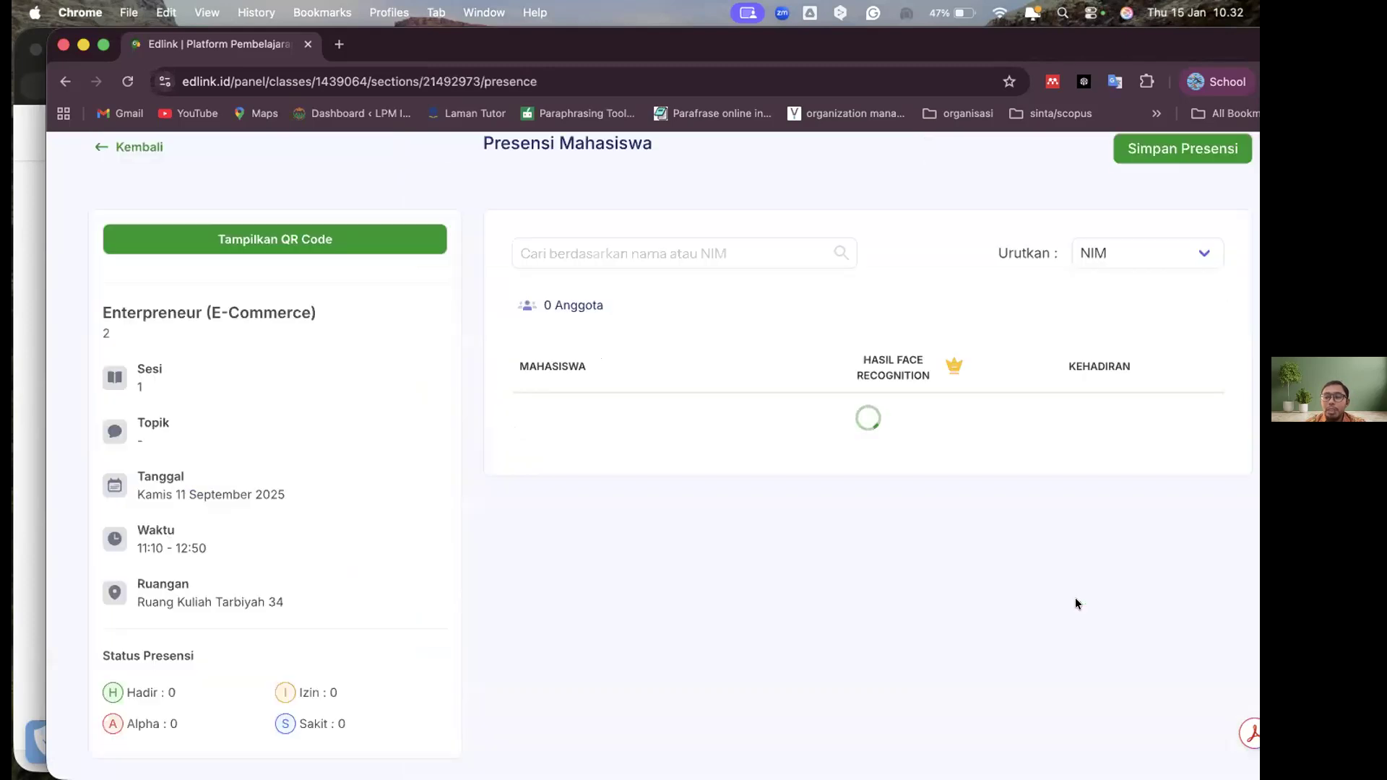
pyautogui.scroll(-10, 931, 304)
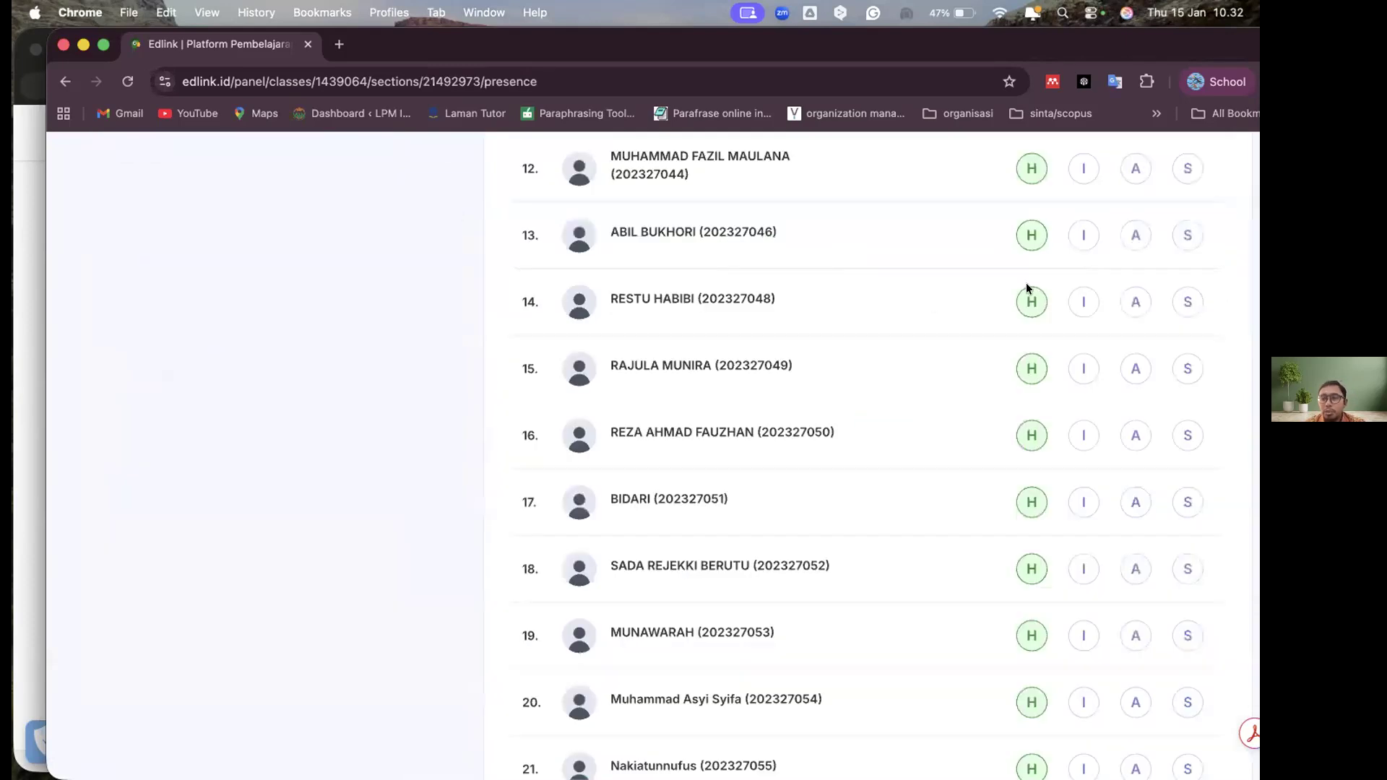
pyautogui.scroll(10, 1026, 284)
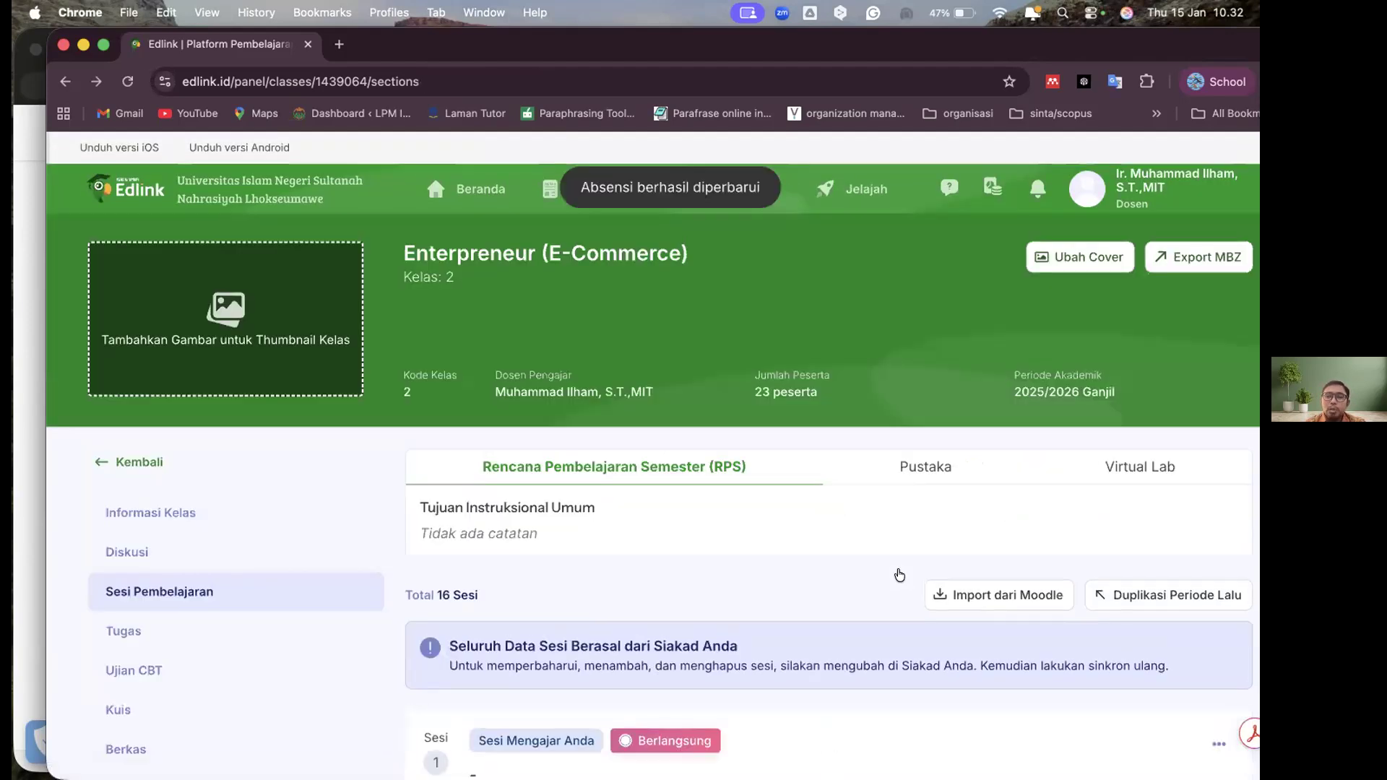
# End Sesi 1, continue to its plan and realisation form, and look over the fields
pyautogui.scroll(-1, 952, 462)
pyautogui.scroll(-10, 952, 462)
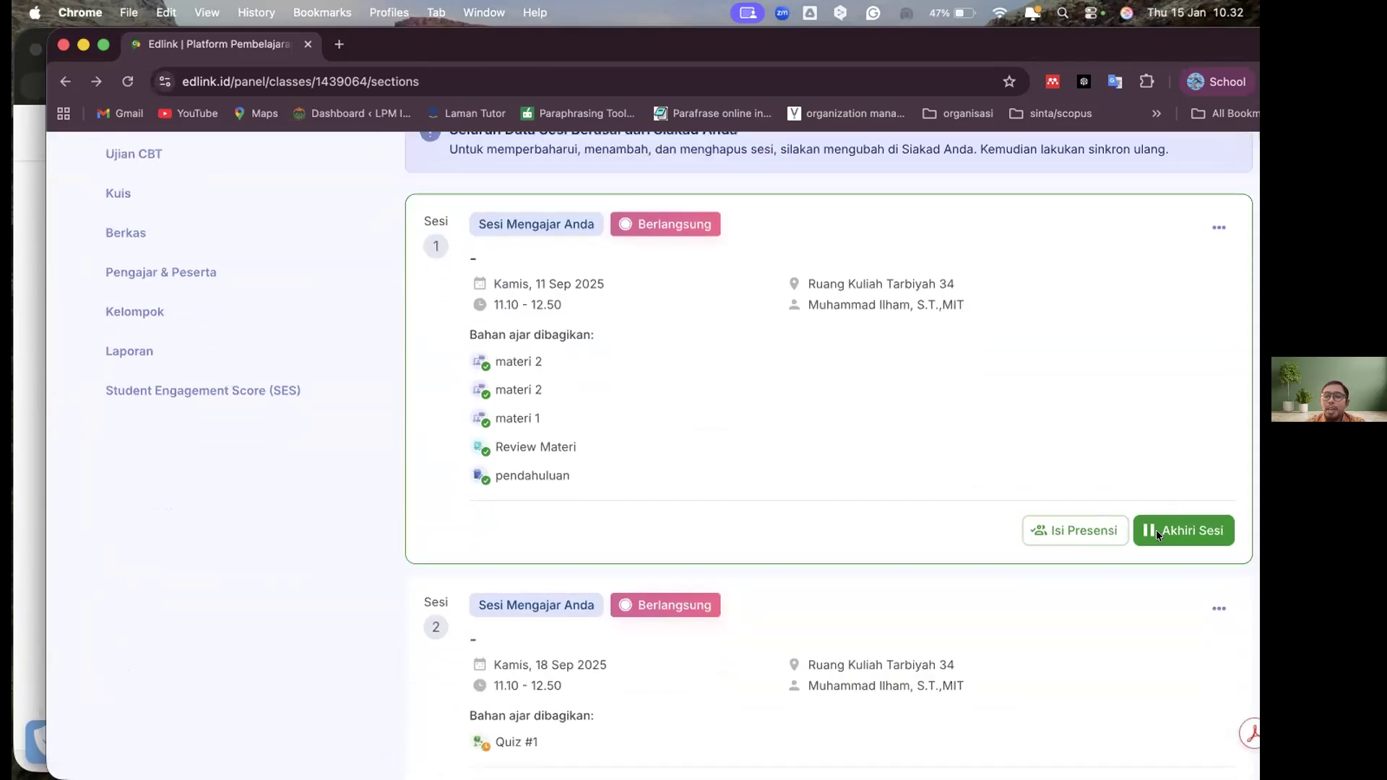
pyautogui.click(1156, 530)
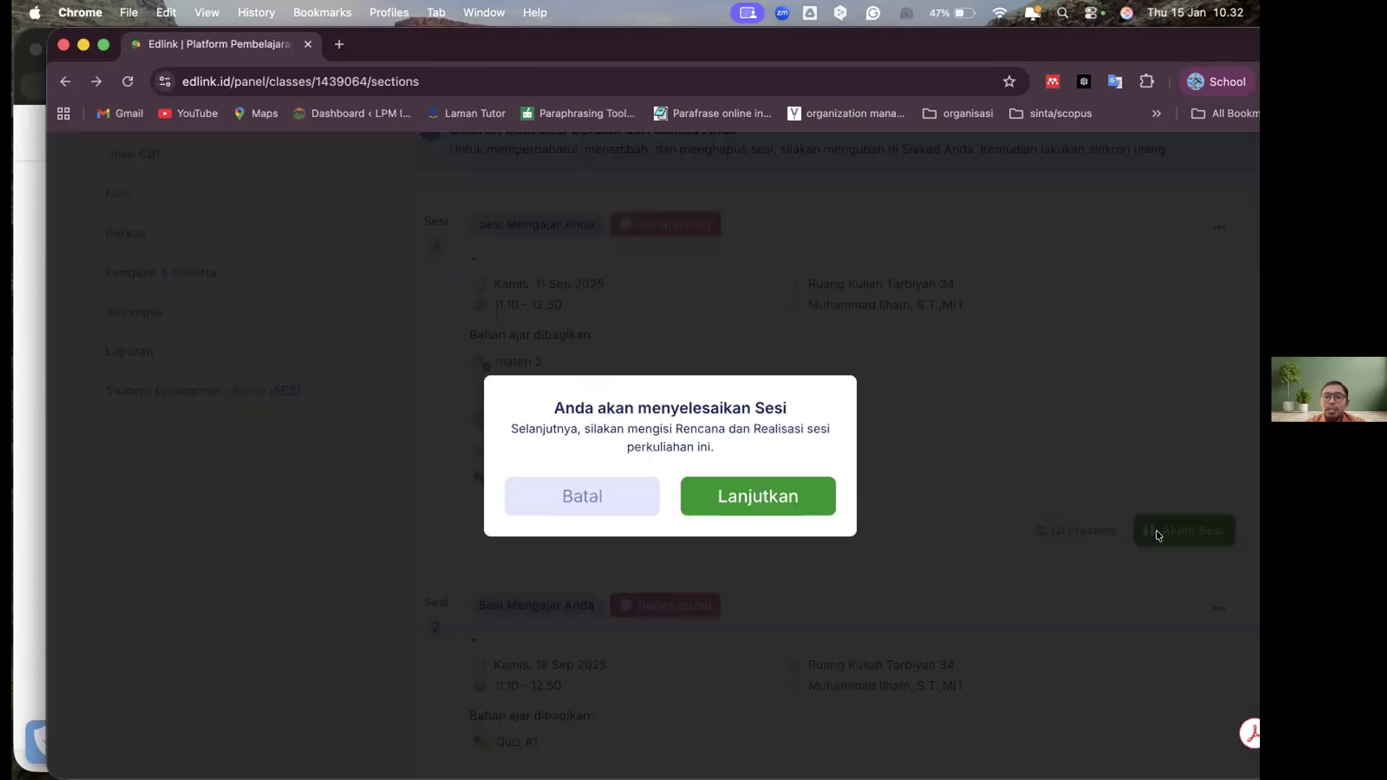
pyautogui.click(769, 490)
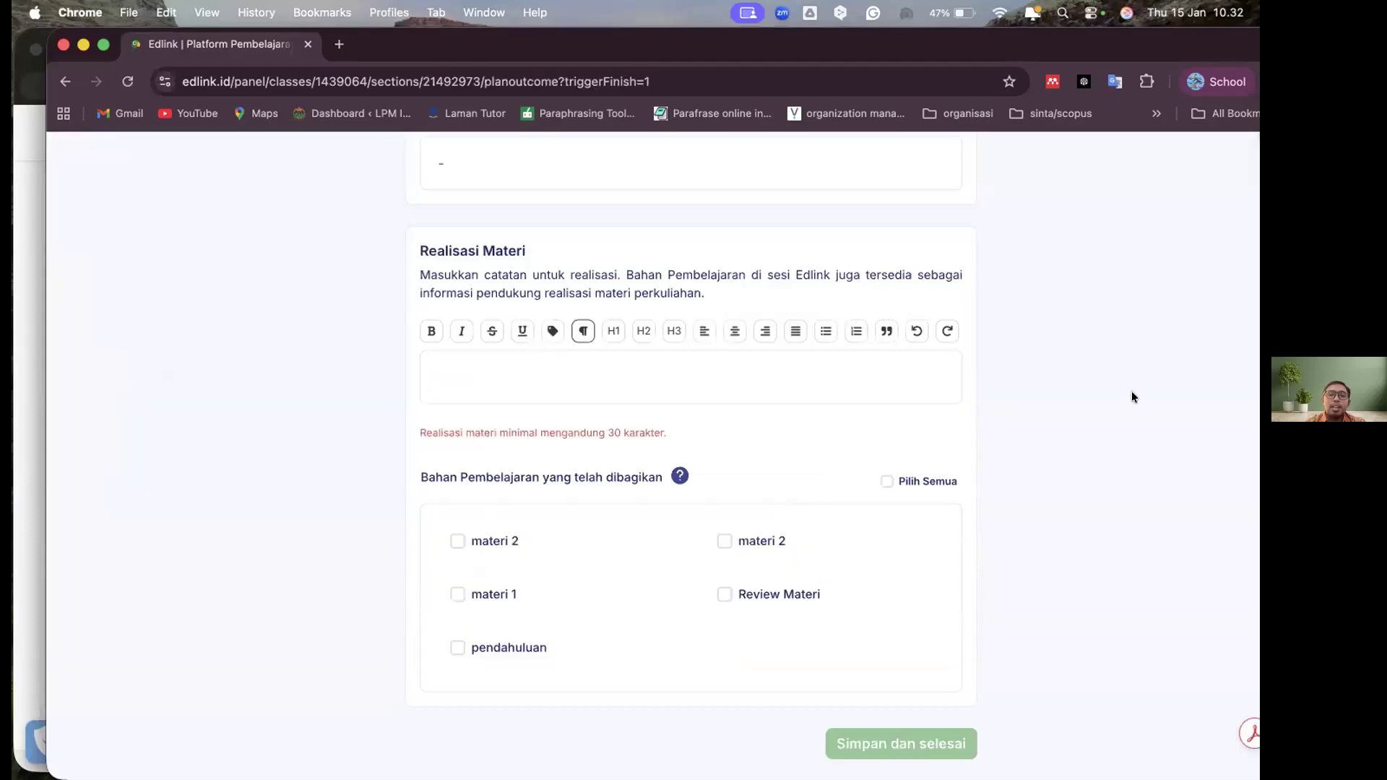
pyautogui.scroll(2, 1131, 397)
pyautogui.scroll(-2, 1004, 648)
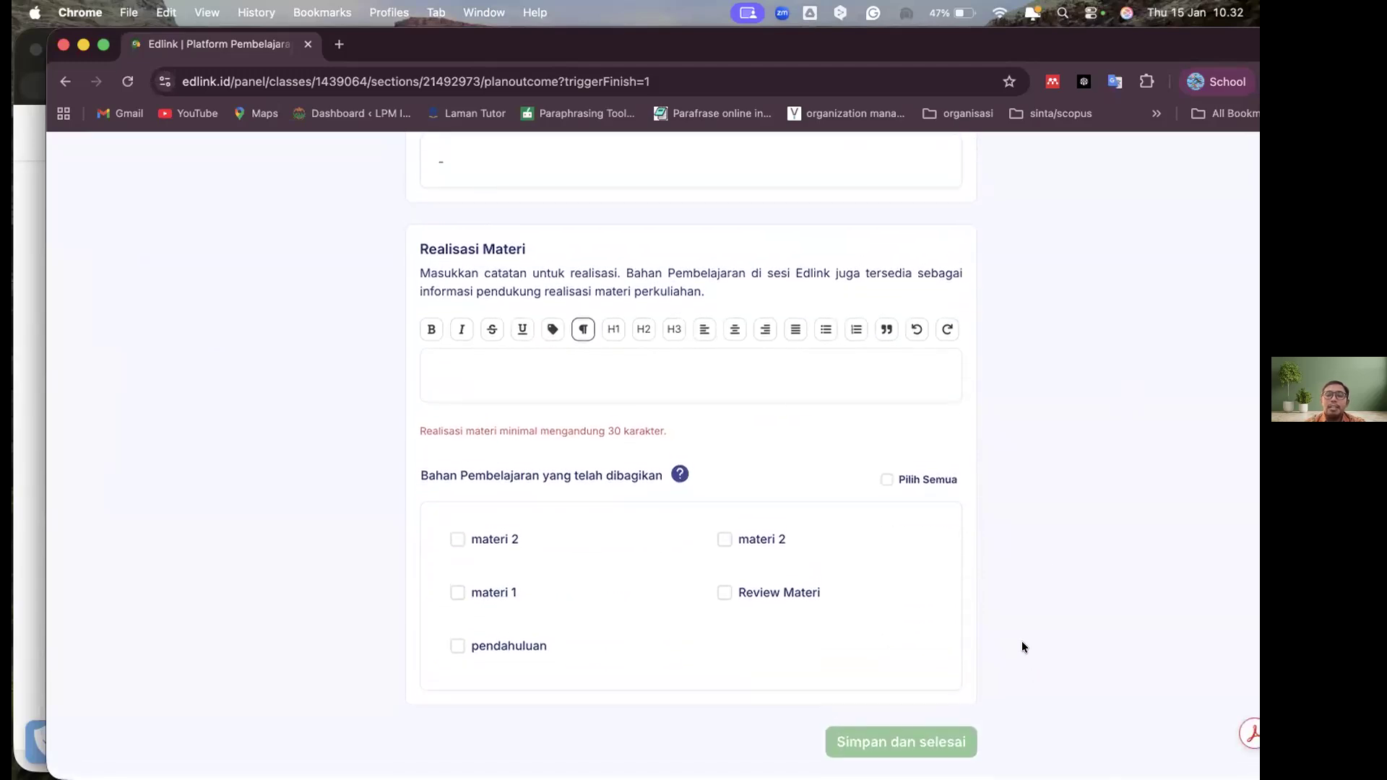
# Replace Sesi 1's Rencana Materi text with "Mampu mengidentifikasi penggunaan Edlink Sebai LMS dalam proses aktivitas Akademik"
pyautogui.scroll(5, 1022, 640)
pyautogui.click(536, 447)
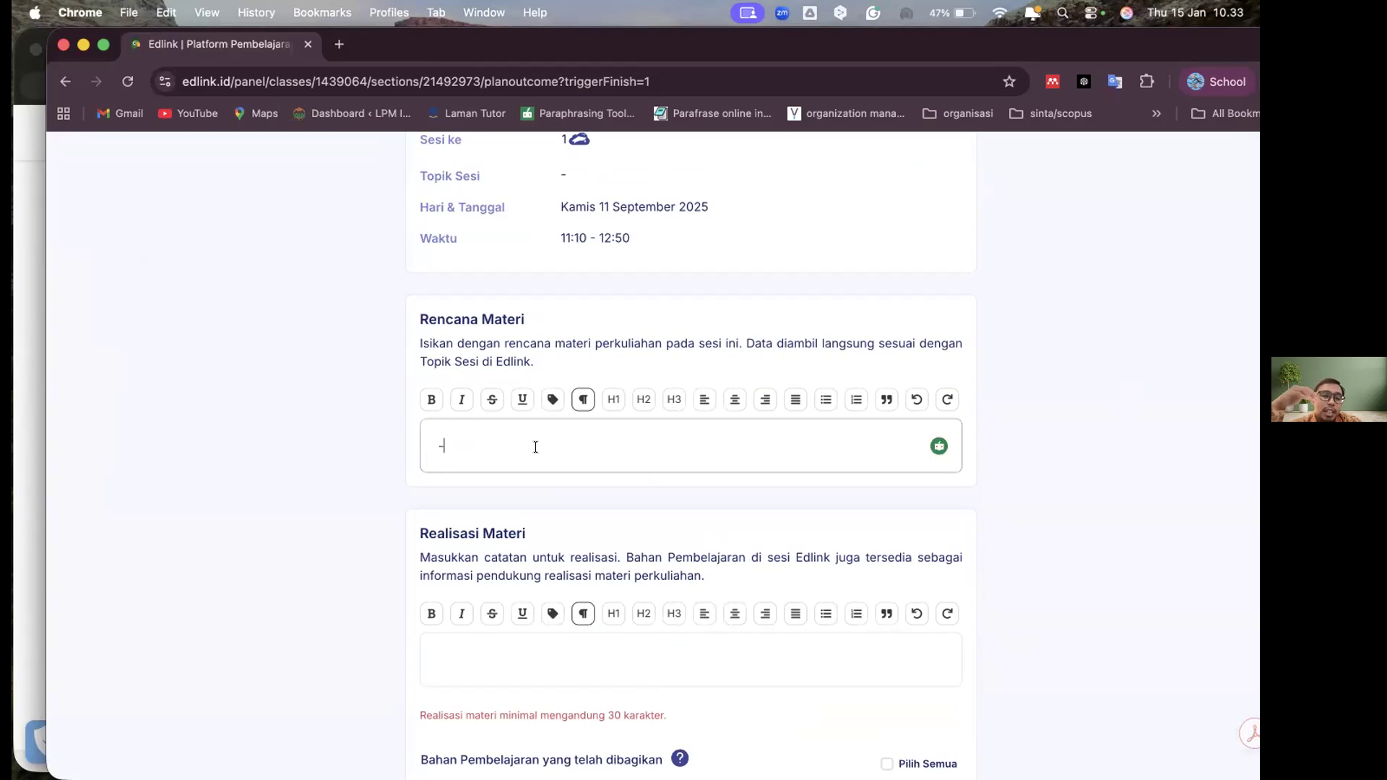
pyautogui.press('BackSpace')
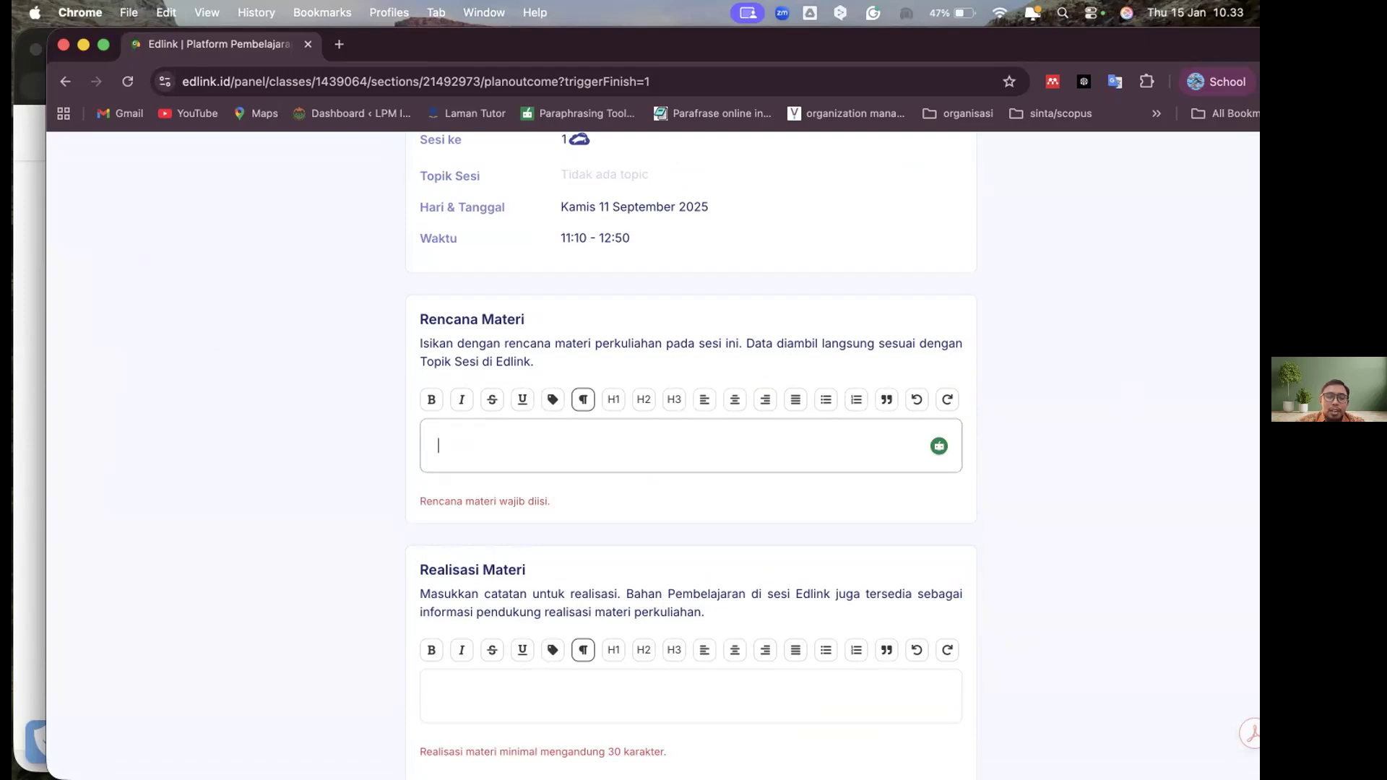
pyautogui.write('Maha')
pyautogui.press('BackSpace')
pyautogui.press('BackSpace')
pyautogui.write('ampu meng')
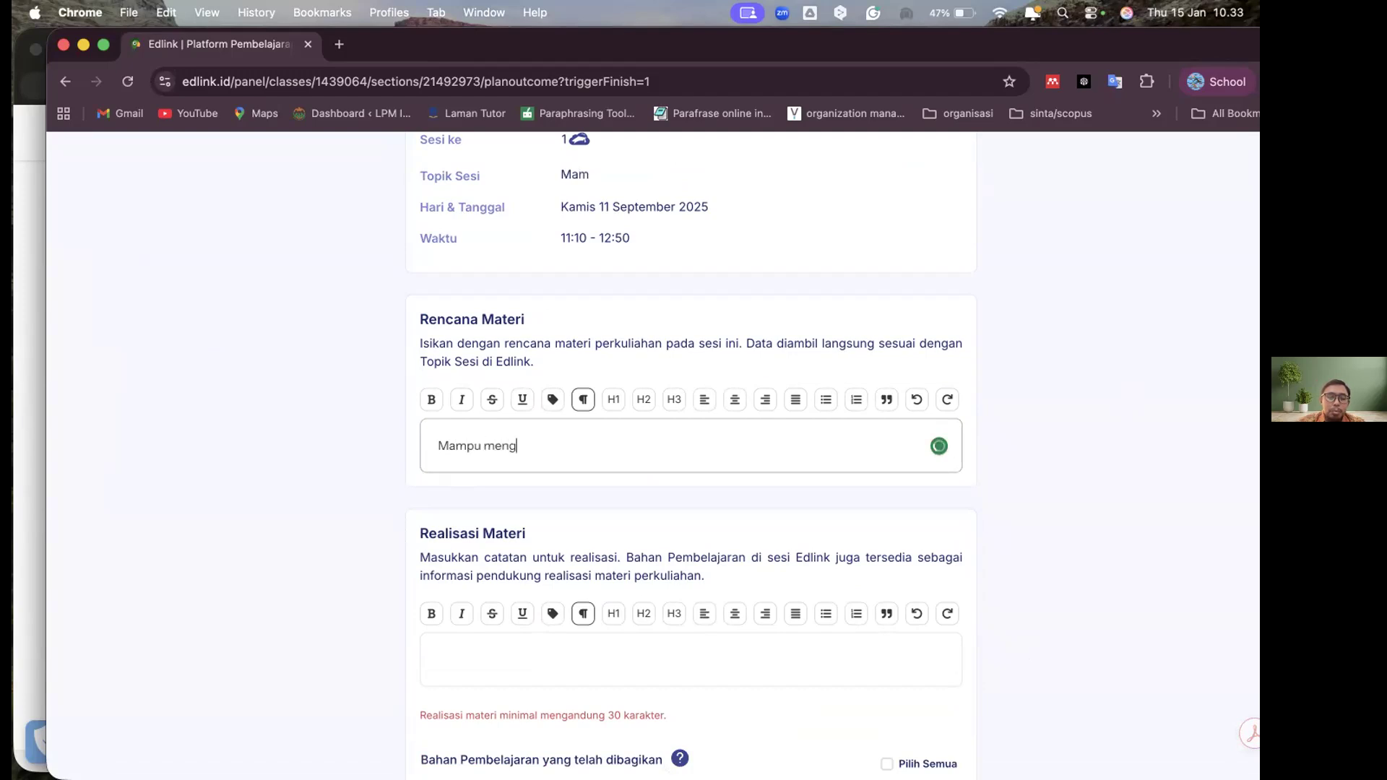
pyautogui.write('identifikasi pengg')
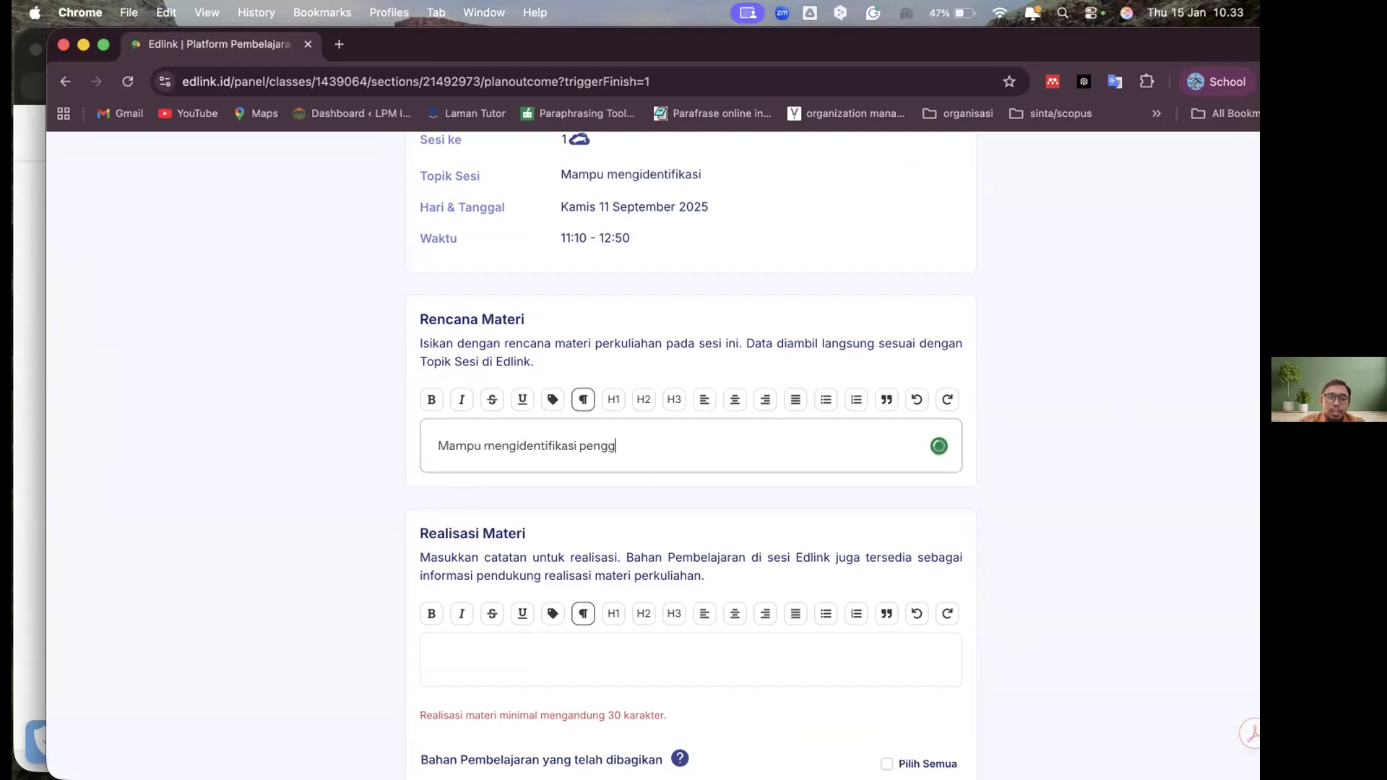
pyautogui.write('unaa')
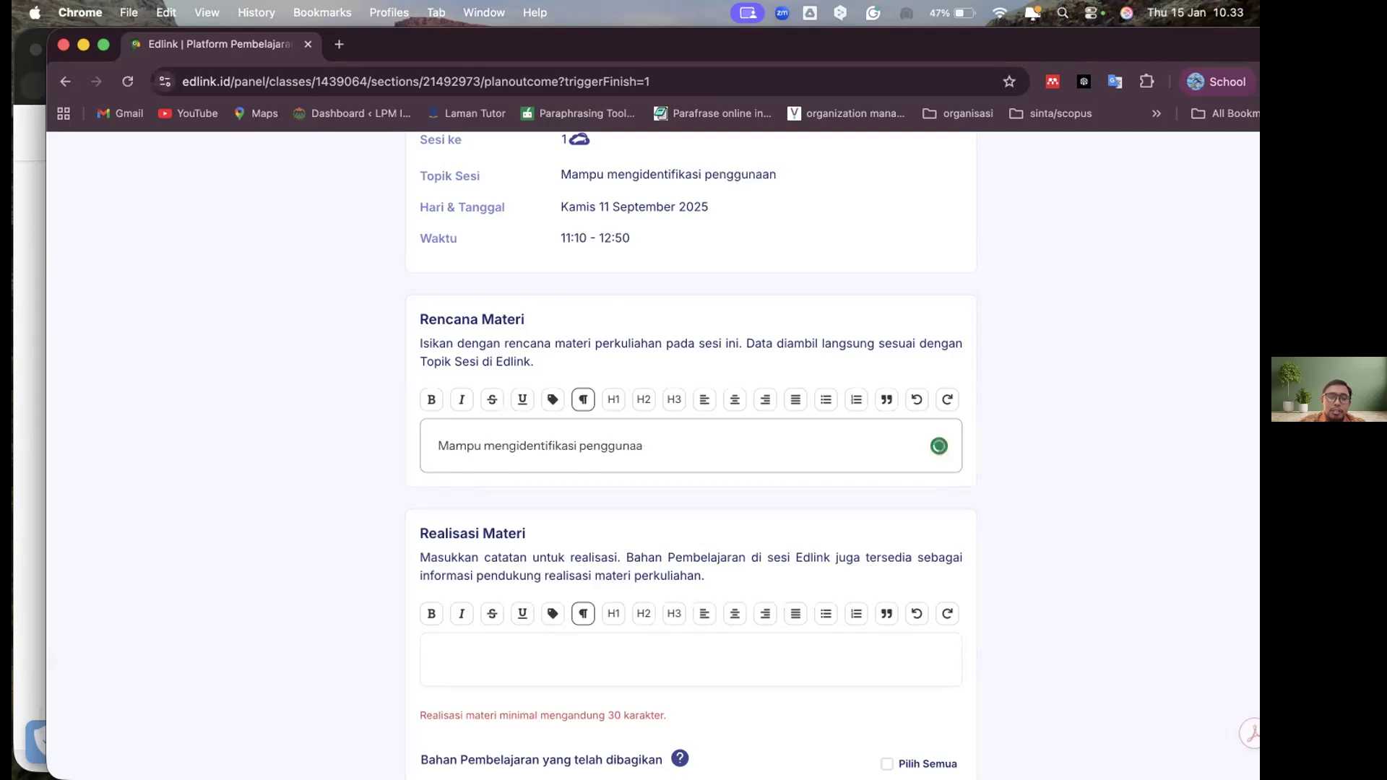
pyautogui.write('n Edlink Sebai LMS dalam')
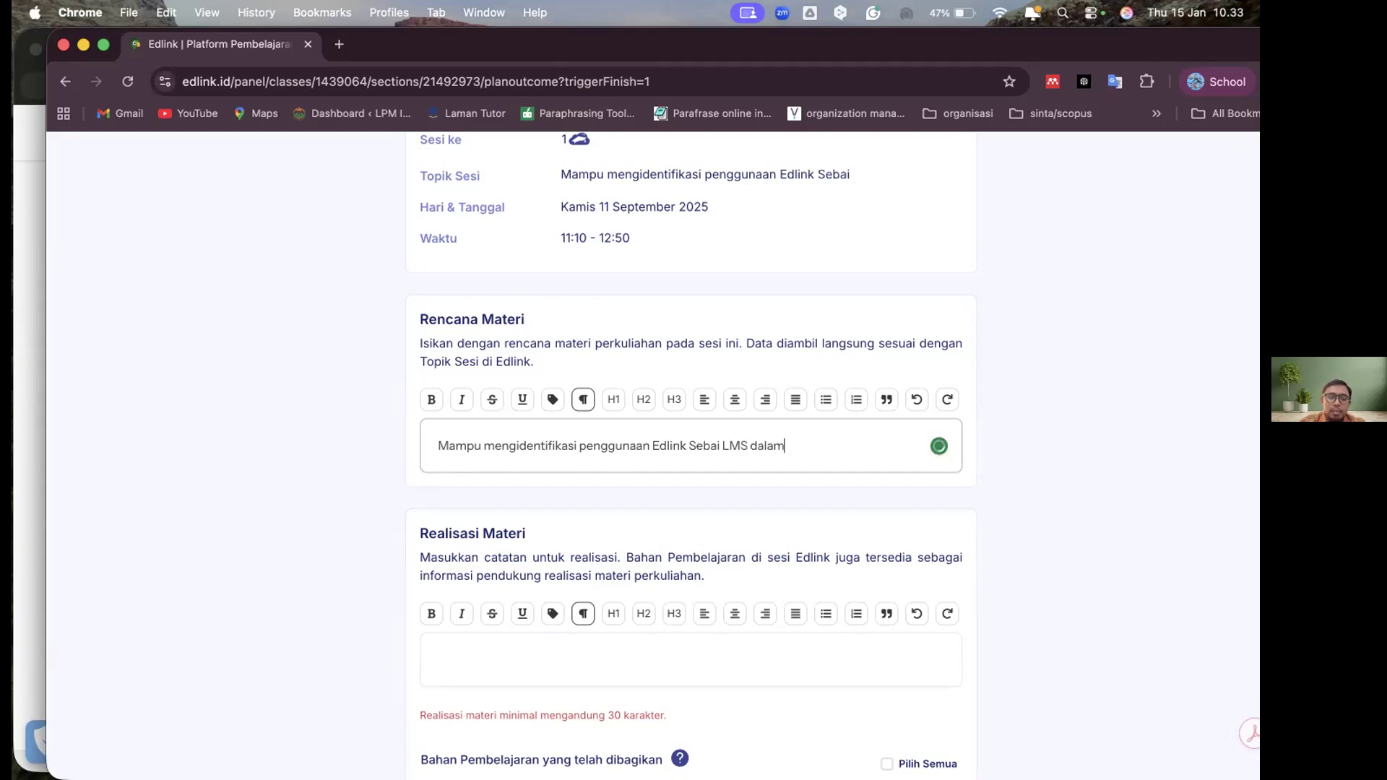
pyautogui.write(' proses aktivitas')
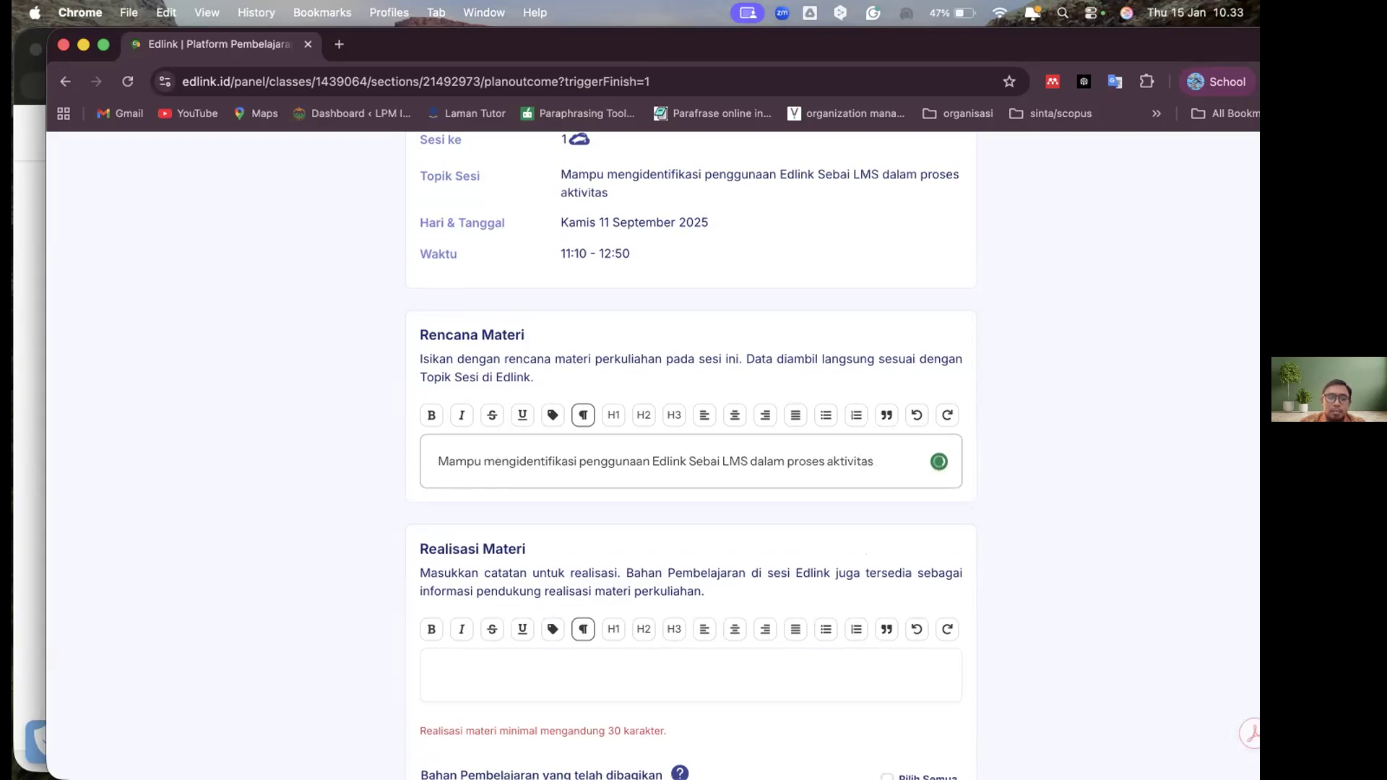
pyautogui.write('Akademik')
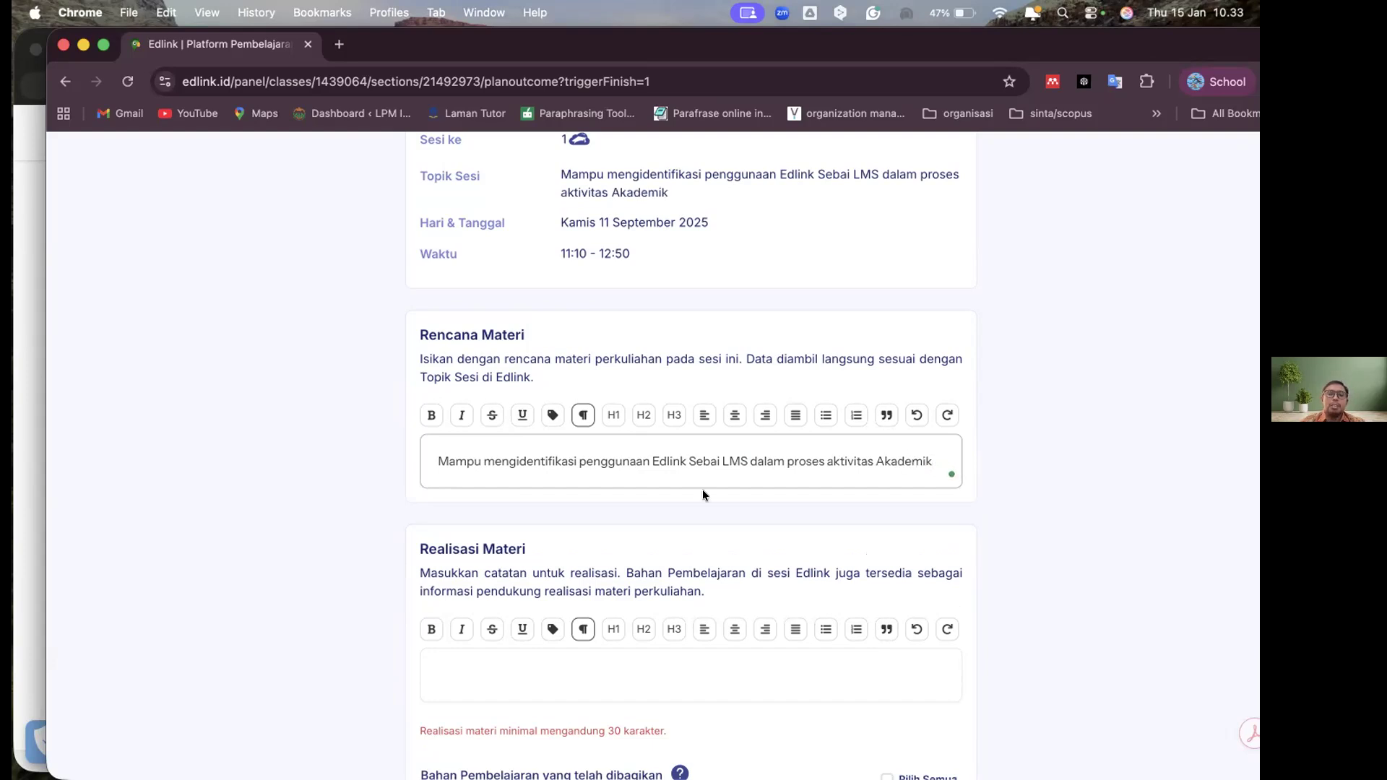
# Fill Sesi 1's Realisasi Materi with "Mahasiswa Mampu mengidentifikasi penggunaan Edlink Sebai LMS dalam proses aktivitas Akademik"
pyautogui.scroll(-4, 705, 498)
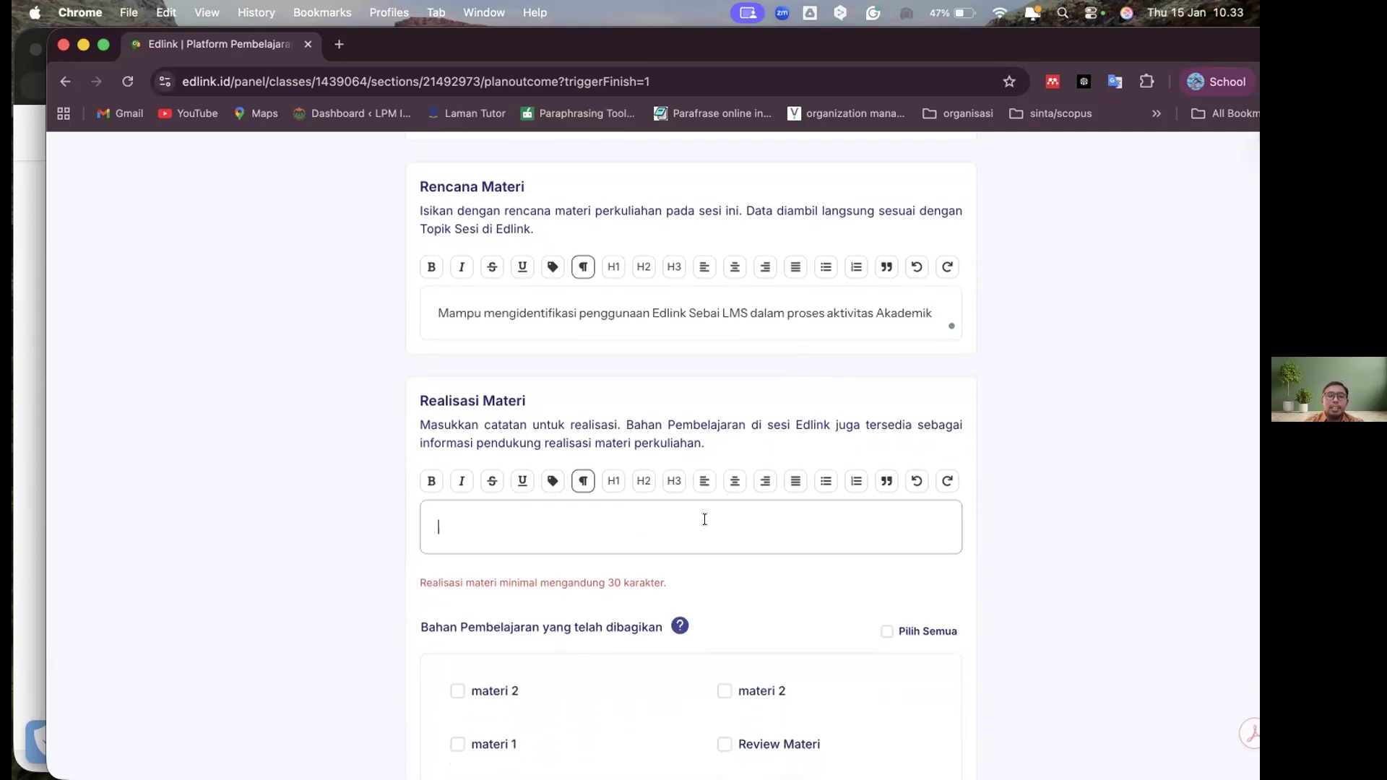
pyautogui.click(705, 519)
pyautogui.write('Mhasiswa')
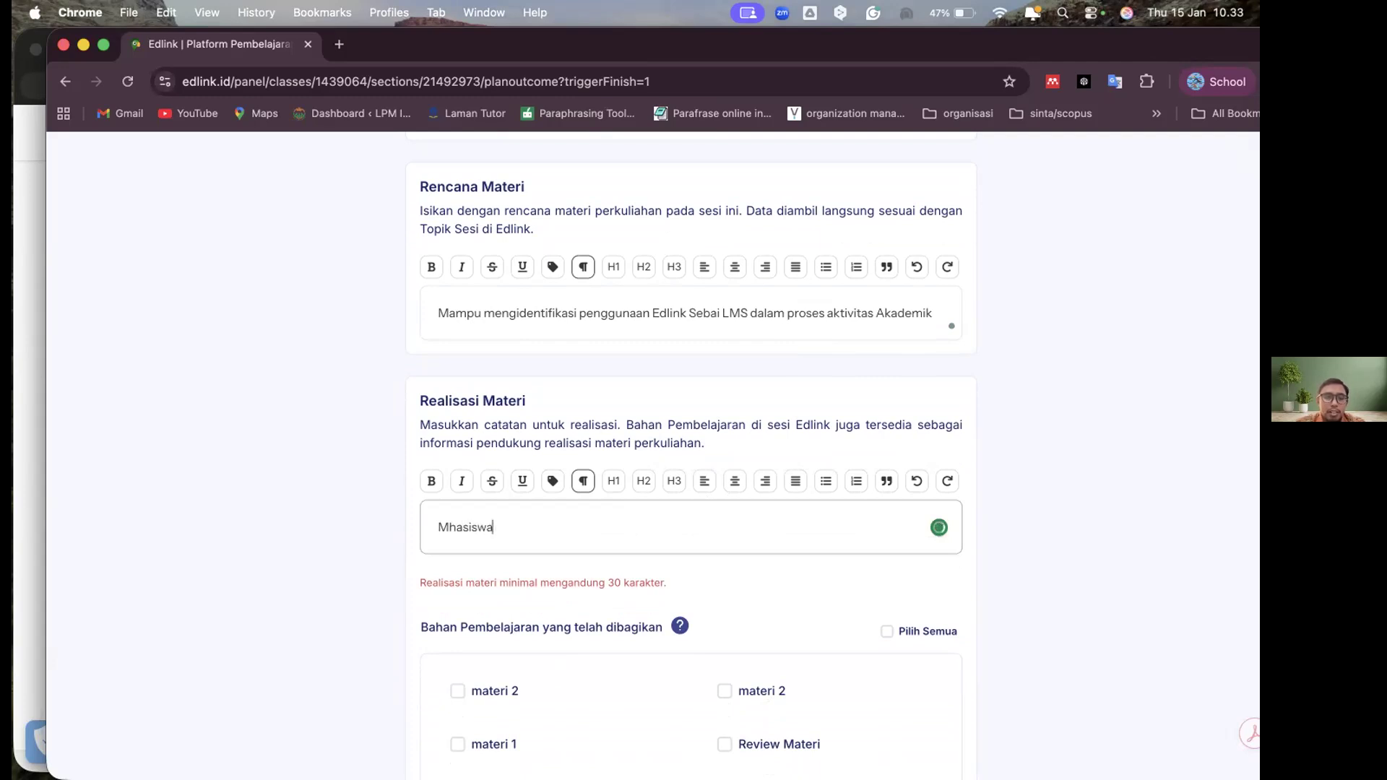
pyautogui.press('BackSpace')
pyautogui.press('BackSpace')
pyautogui.press('BackSpace')
pyautogui.press('BackSpace')
pyautogui.press('BackSpace')
pyautogui.press('BackSpace')
pyautogui.press('BackSpace')
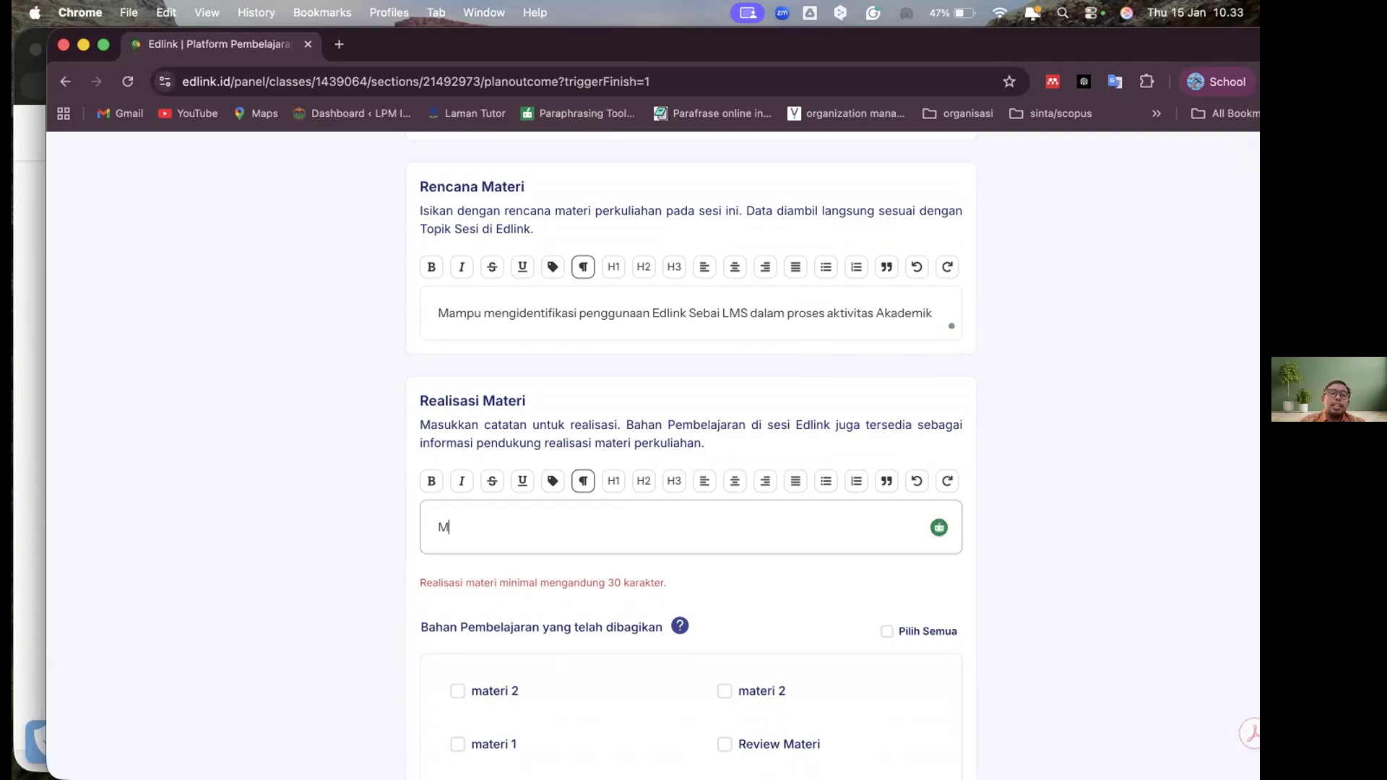
pyautogui.write('ahasiswa')
pyautogui.tripleClick(700, 316)
pyautogui.press('super+c')
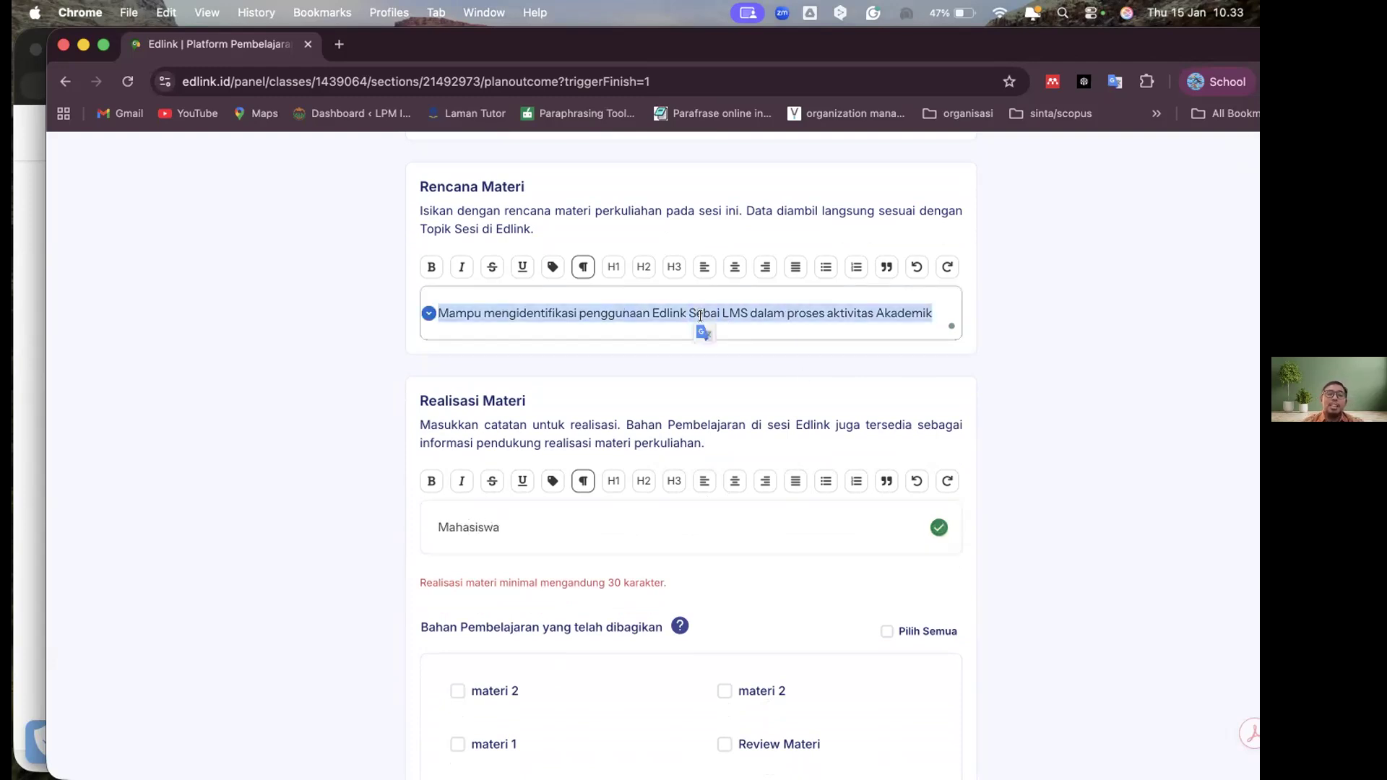
pyautogui.click(533, 527)
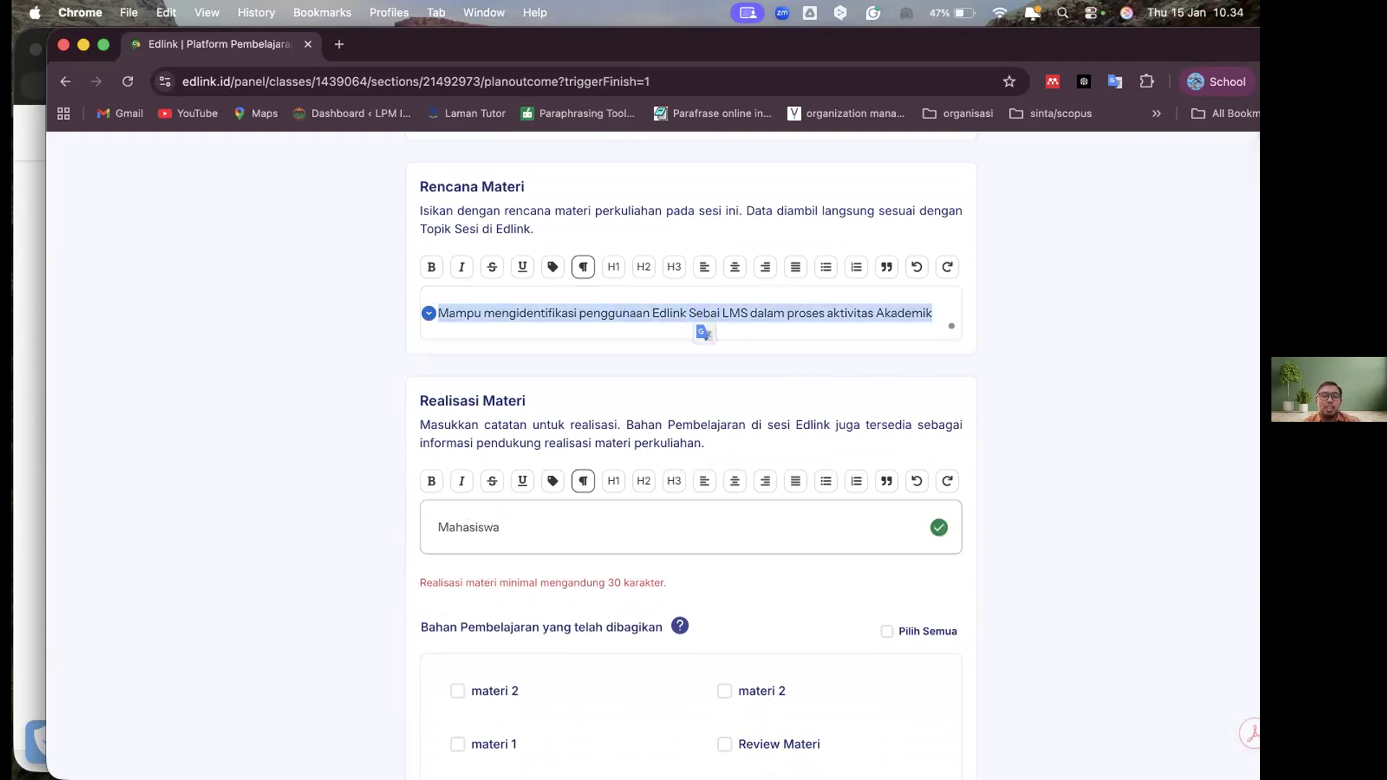
pyautogui.press('super+v')
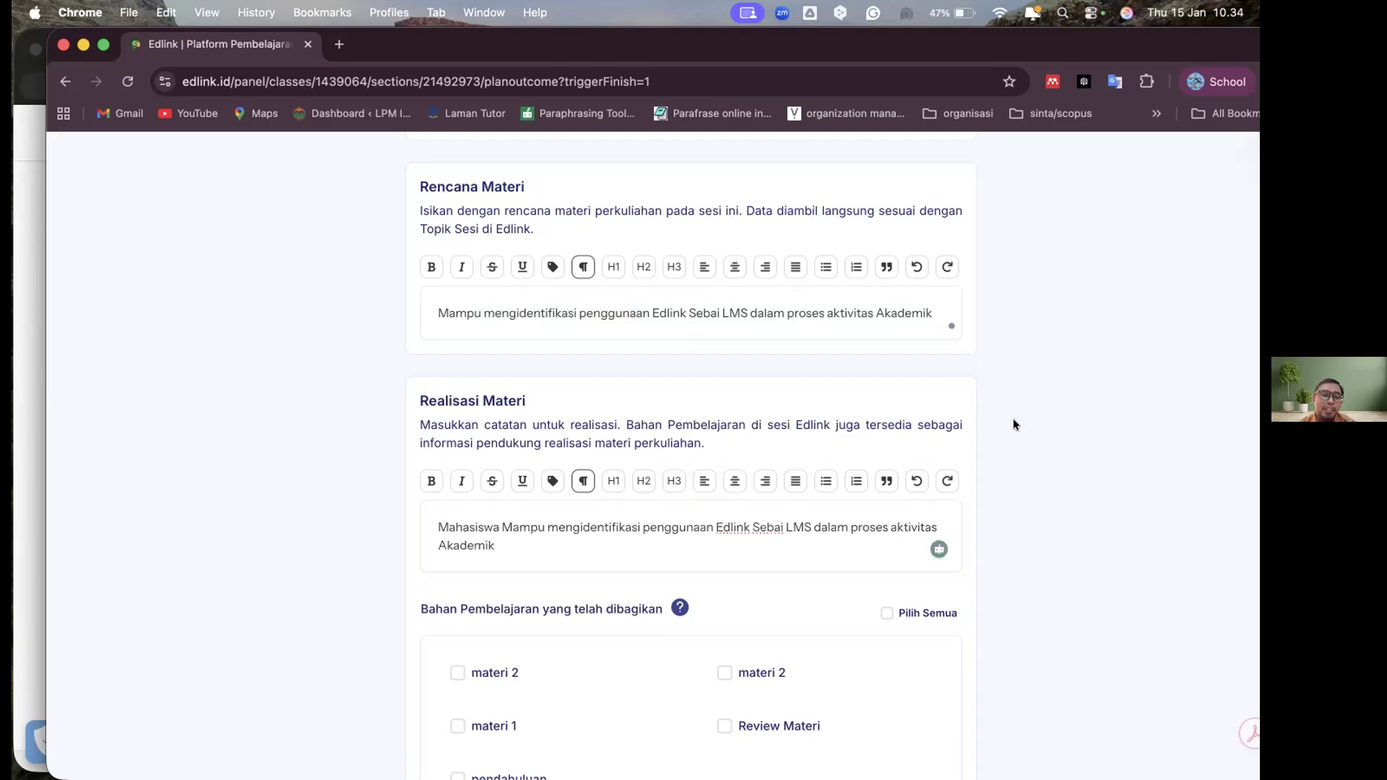
# Include all shared learning materials in Sesi 1's realisation notes, then save the form and finish the session
pyautogui.scroll(-2, 1014, 421)
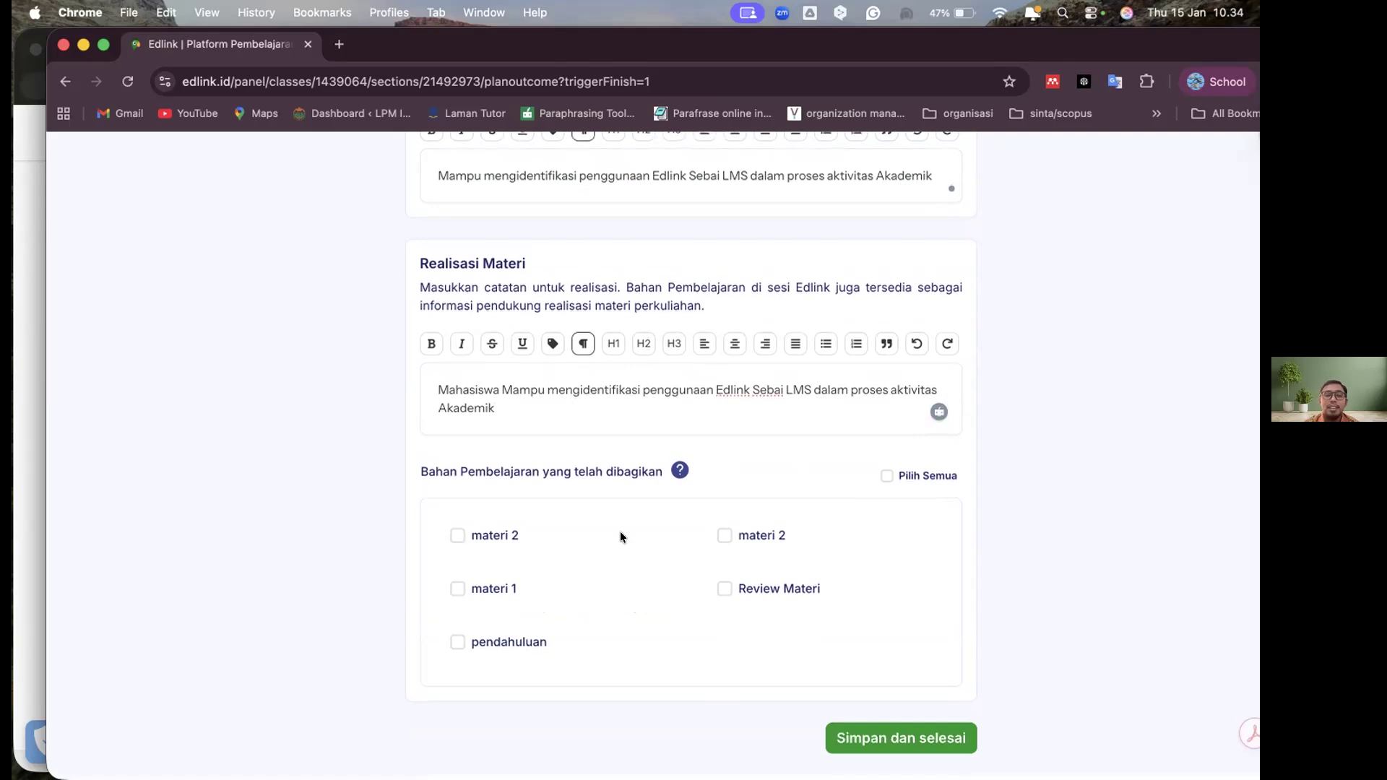
pyautogui.scroll(1, 730, 523)
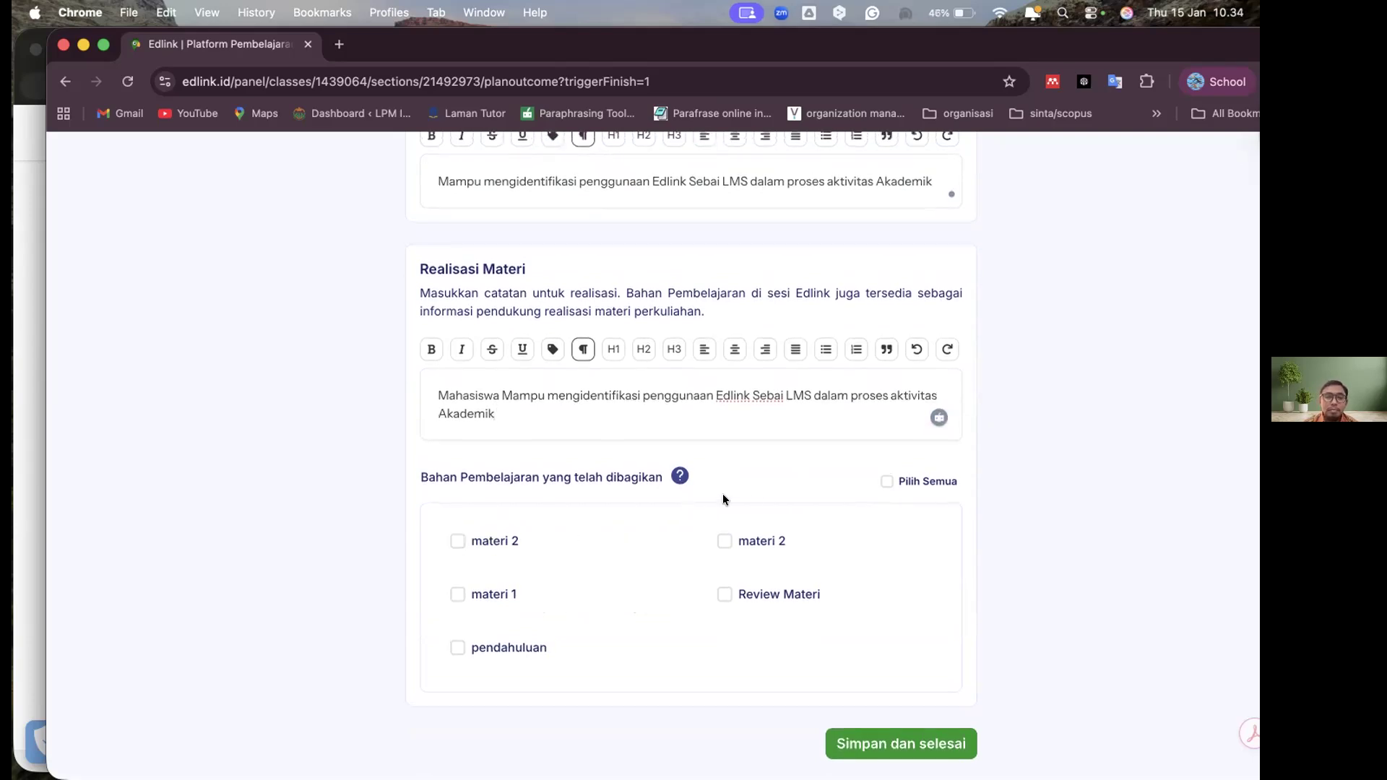
pyautogui.click(884, 482)
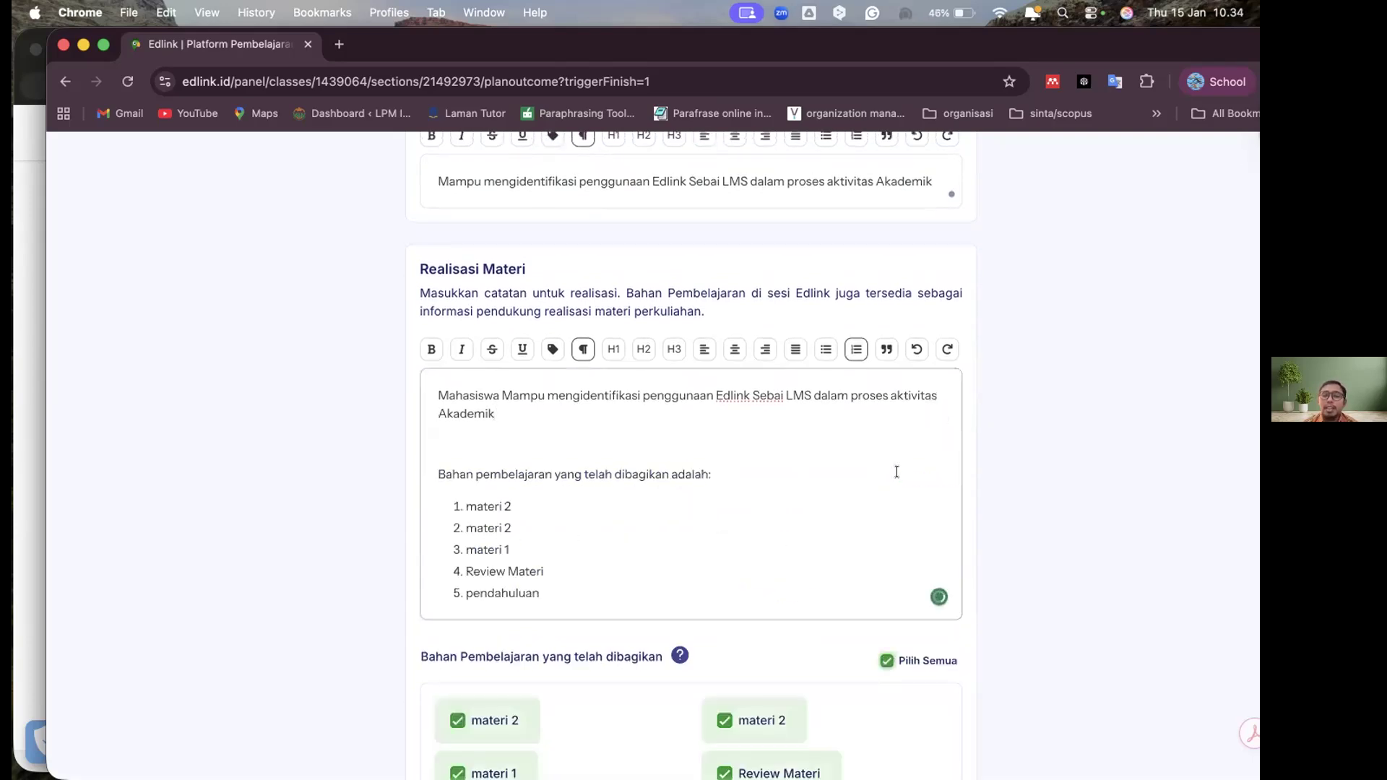
pyautogui.scroll(-5, 1018, 442)
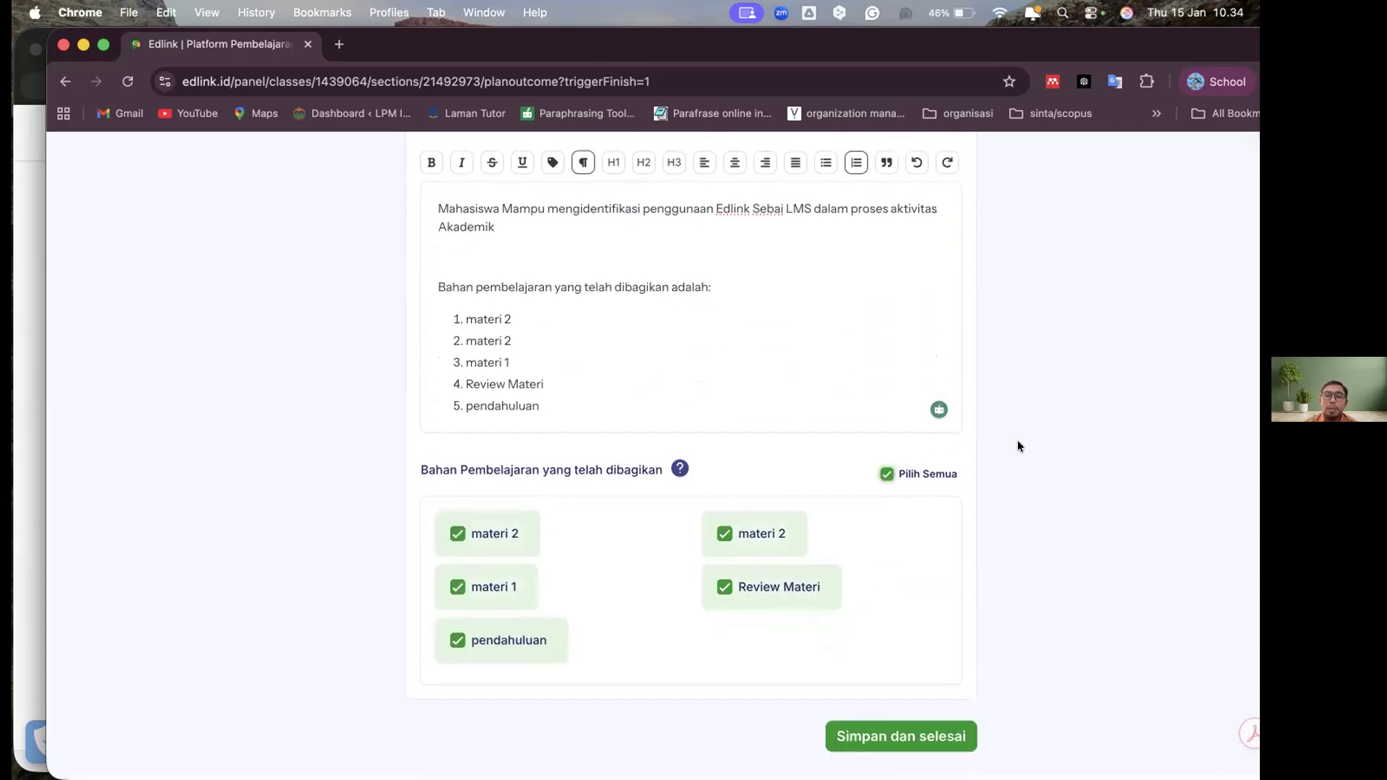
pyautogui.scroll(1, 1017, 447)
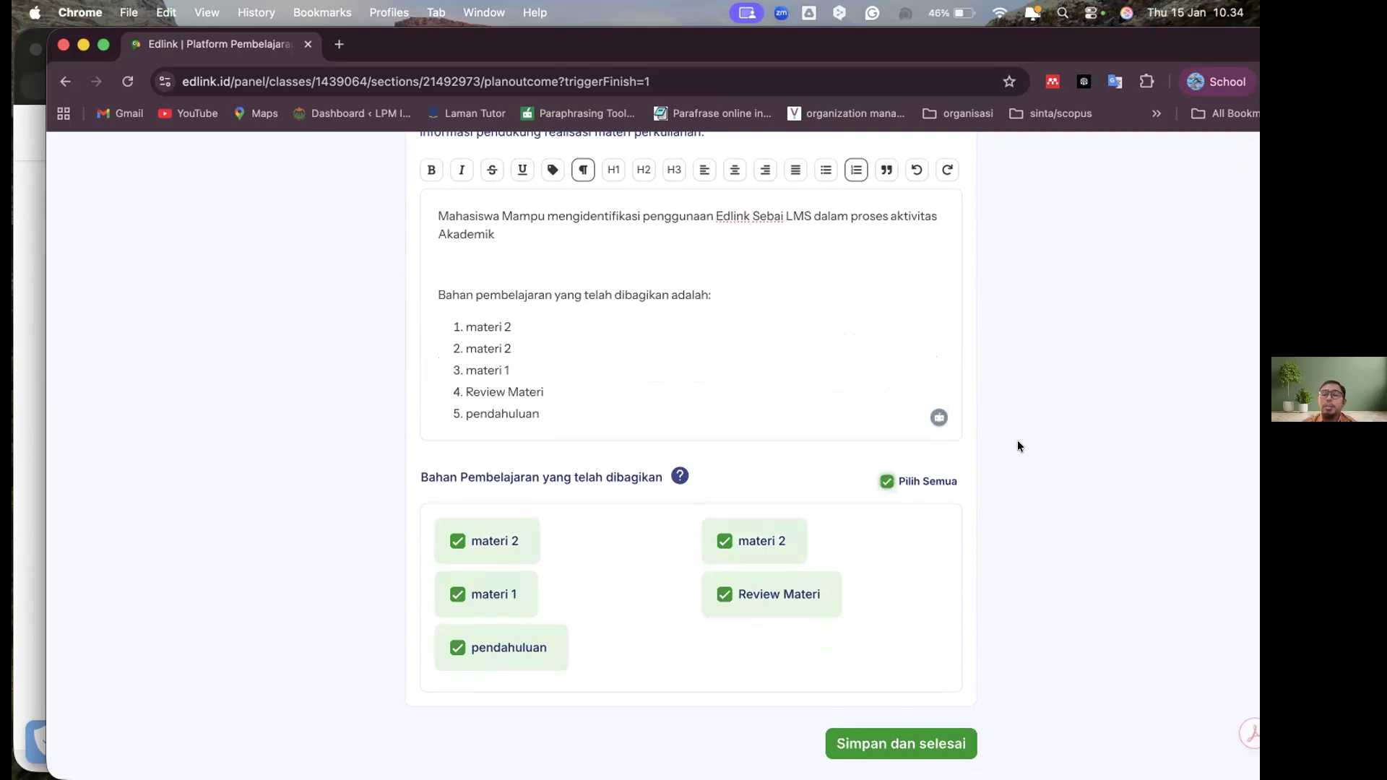
pyautogui.click(866, 744)
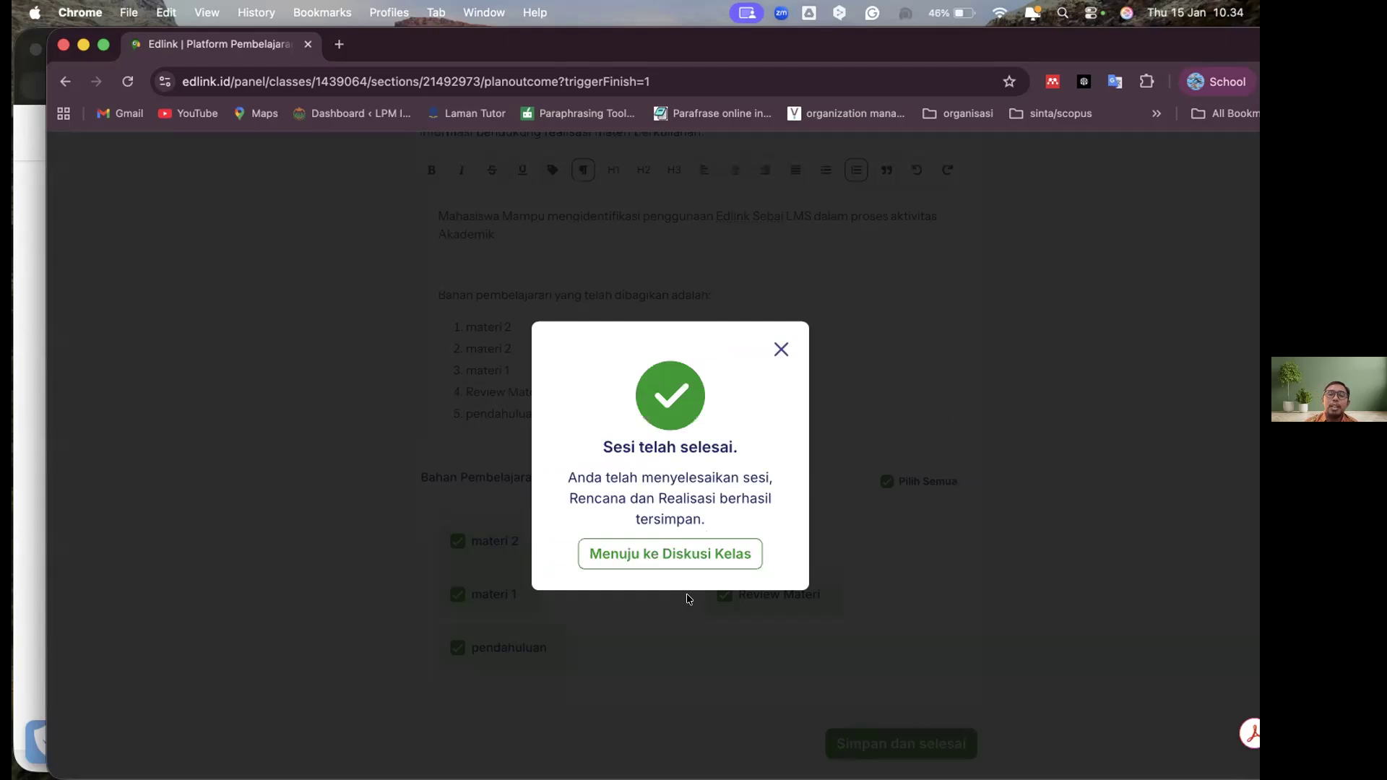
# Go to the class discussion and look over the conference, assignment and material posts shared for Sesi 1
pyautogui.click(665, 557)
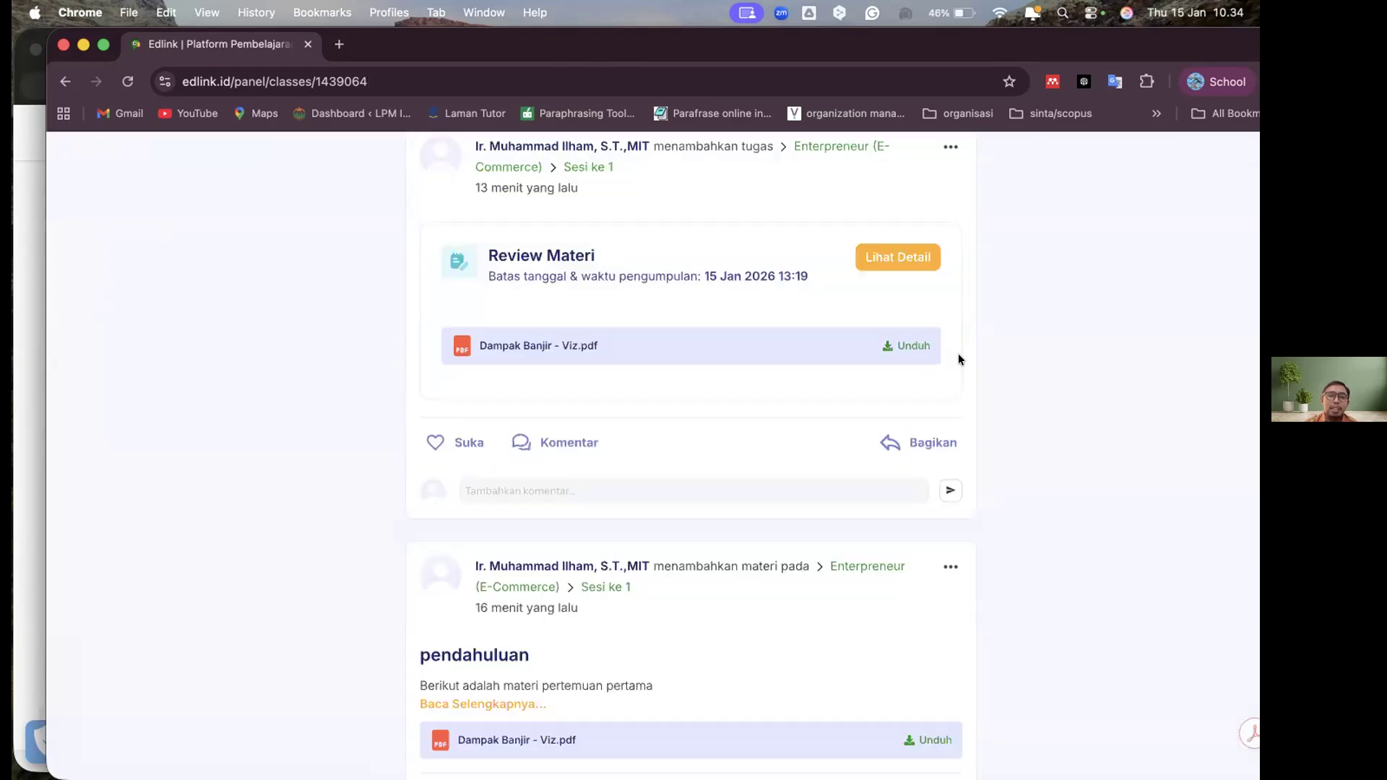
pyautogui.scroll(-5, 959, 355)
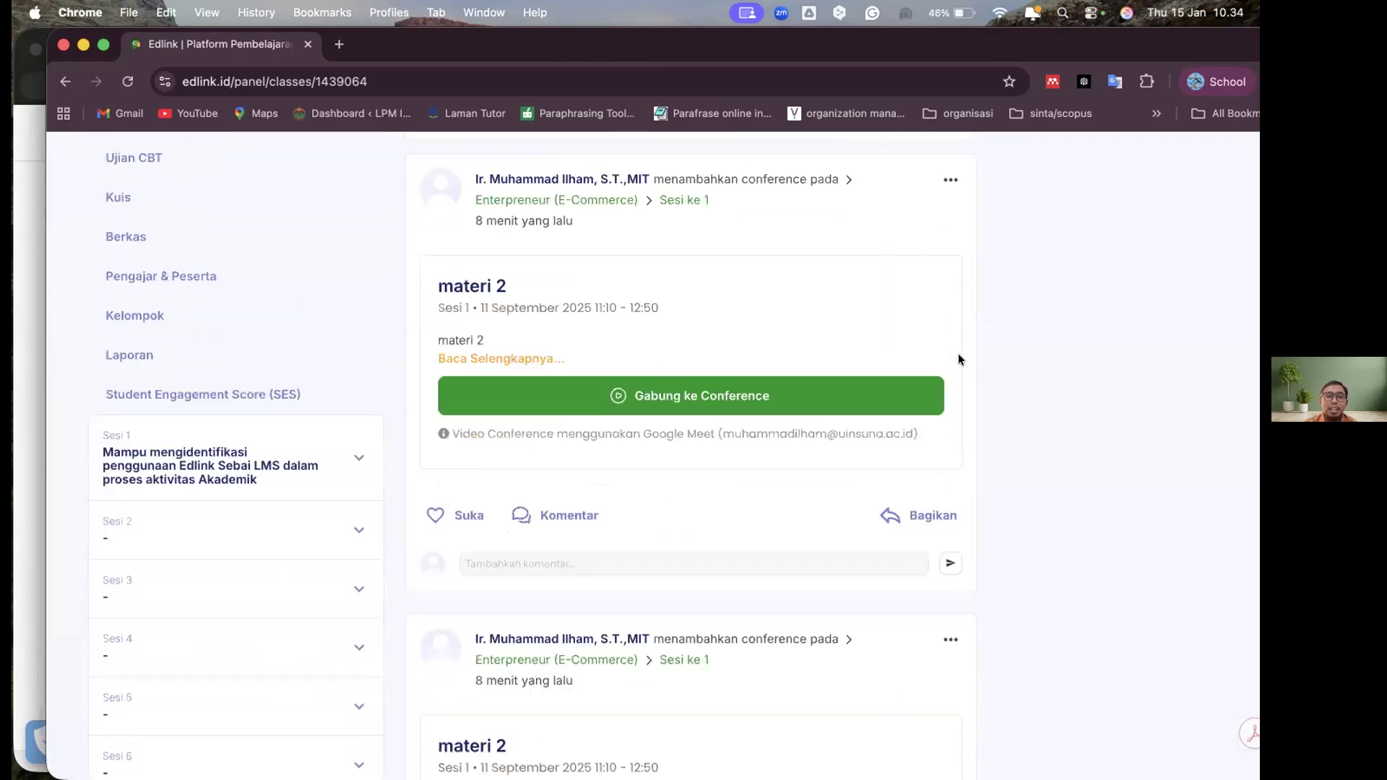
pyautogui.scroll(3, 959, 355)
pyautogui.scroll(4, 959, 359)
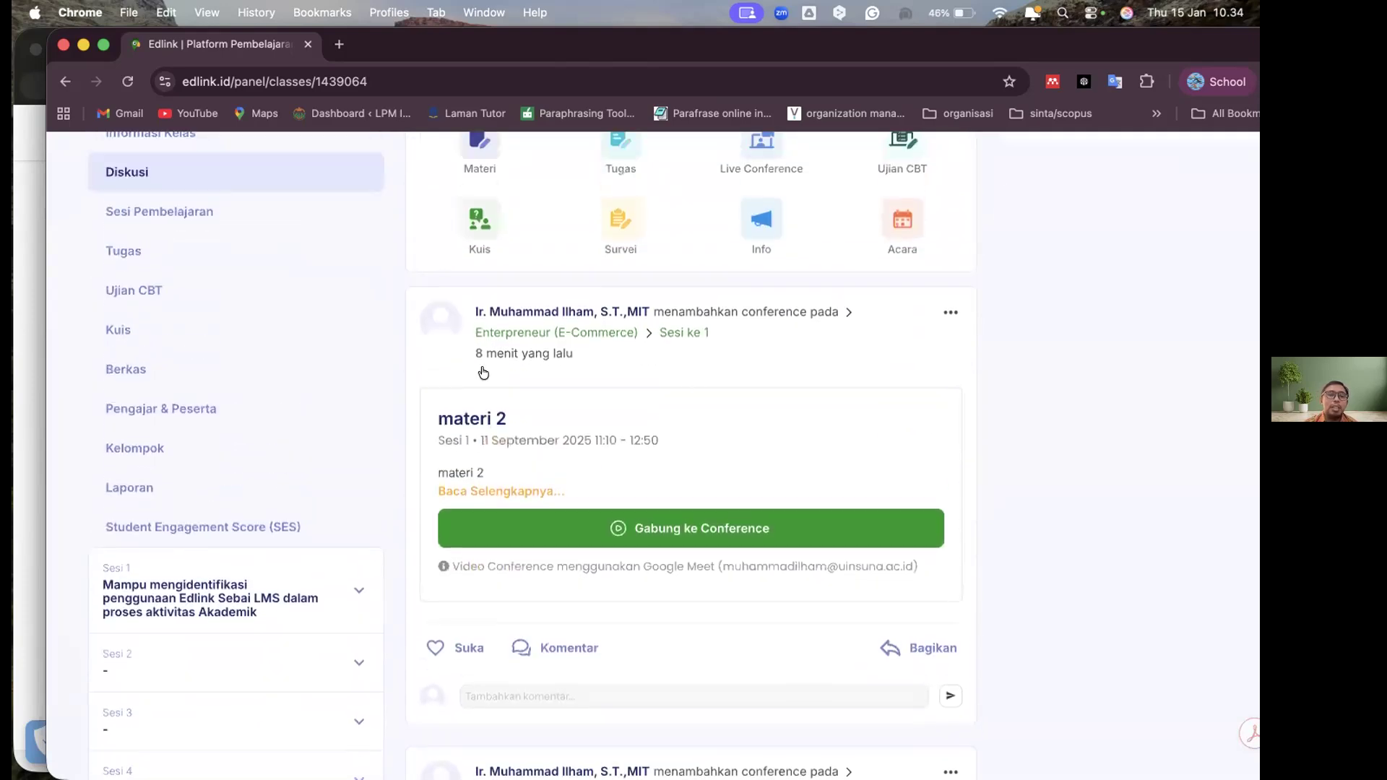
# Return to the Sesi Pembelajaran list and compare the status, shared materials and available actions of Sesi 1 to 3
pyautogui.click(243, 336)
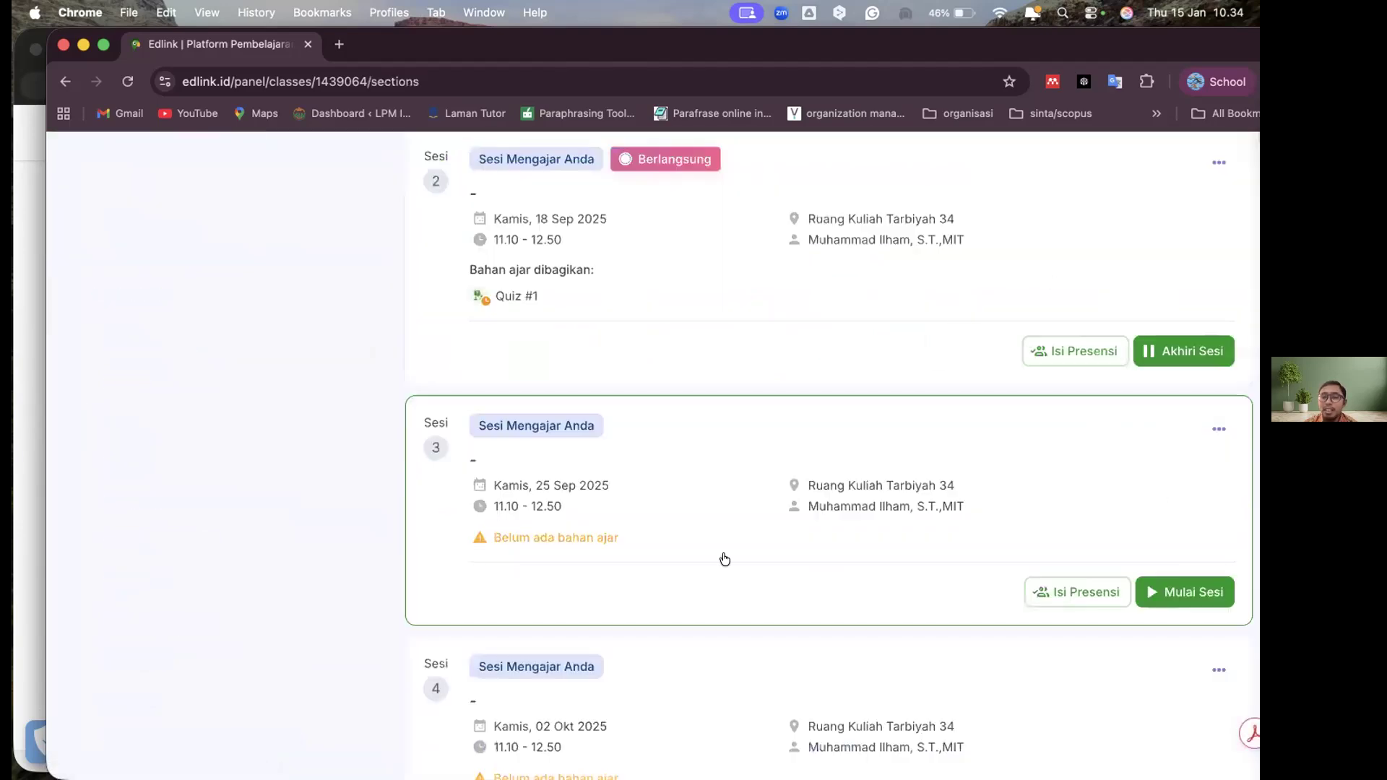
pyautogui.scroll(5, 724, 559)
pyautogui.scroll(3, 854, 427)
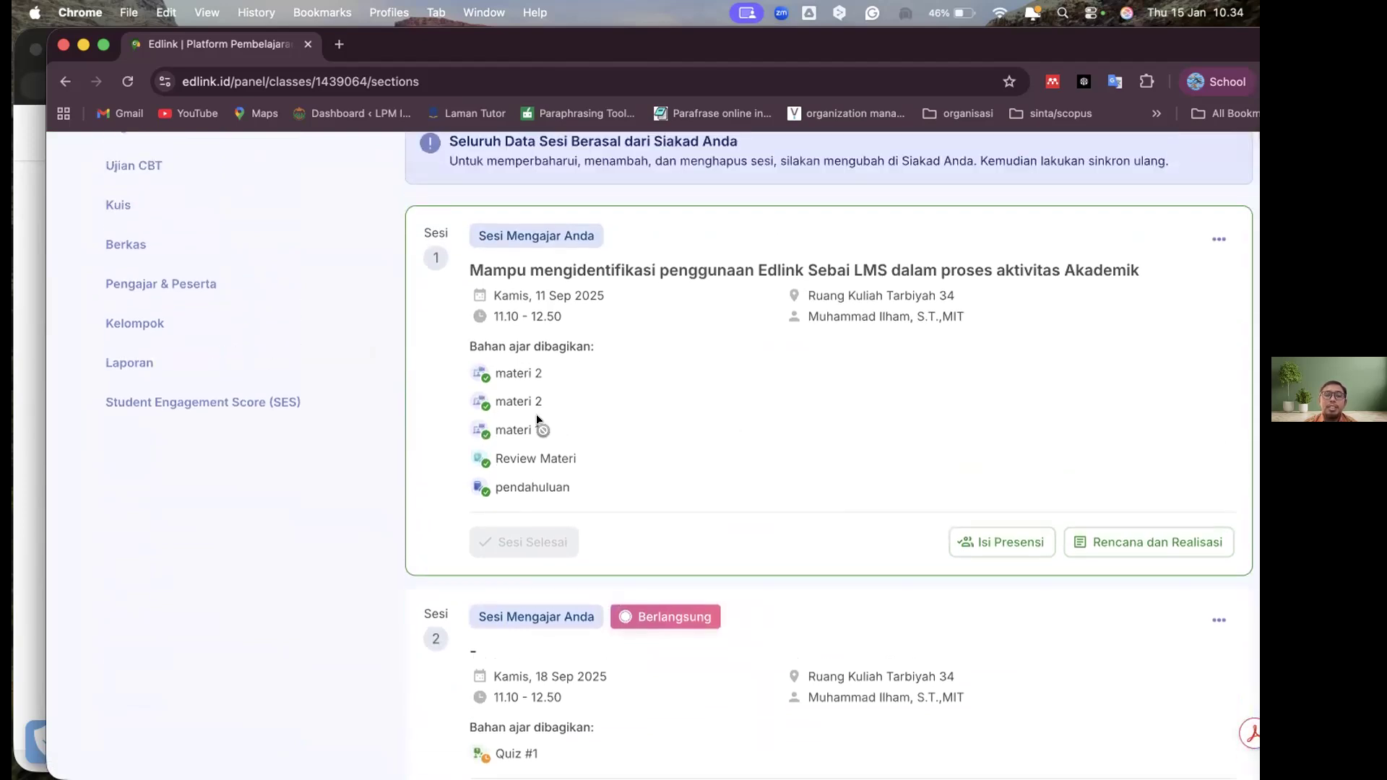
pyautogui.scroll(-4, 538, 419)
pyautogui.scroll(2, 540, 419)
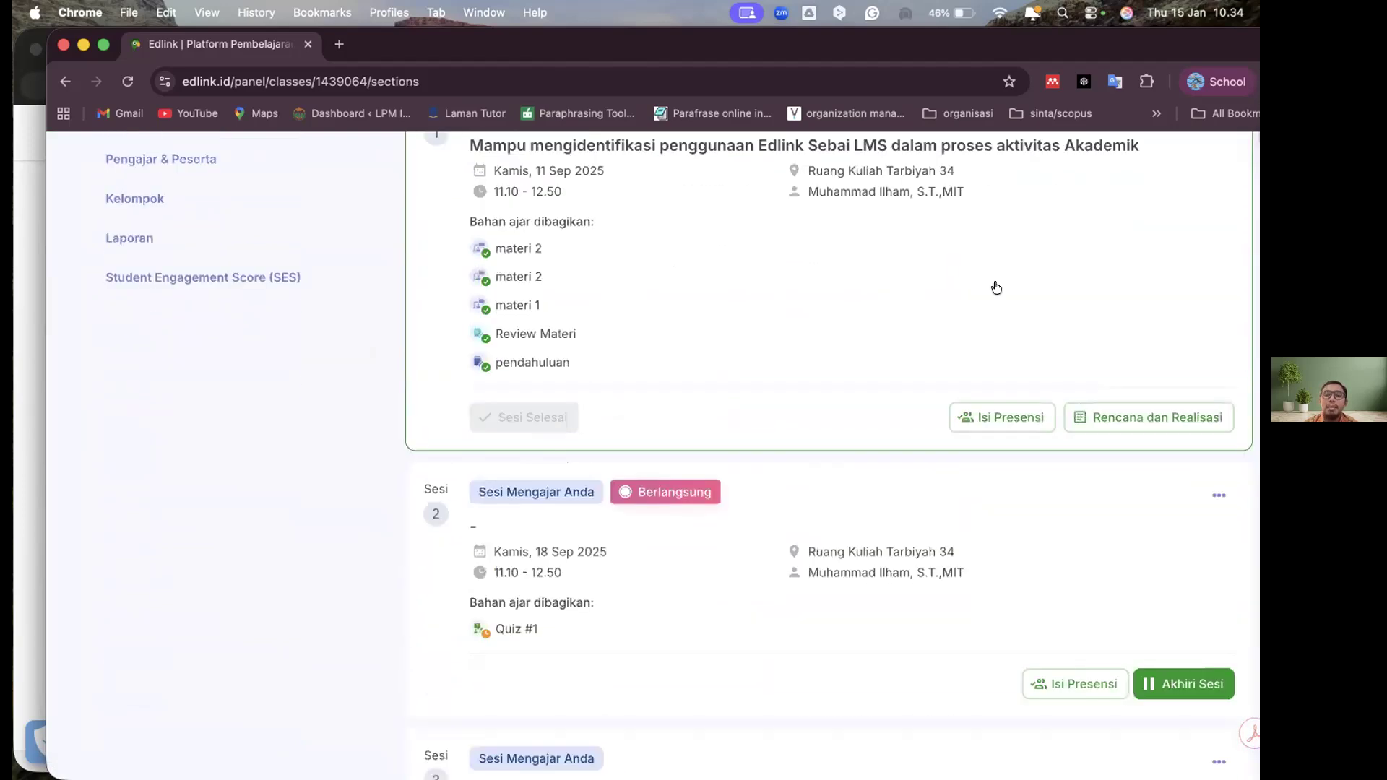
pyautogui.scroll(1, 911, 287)
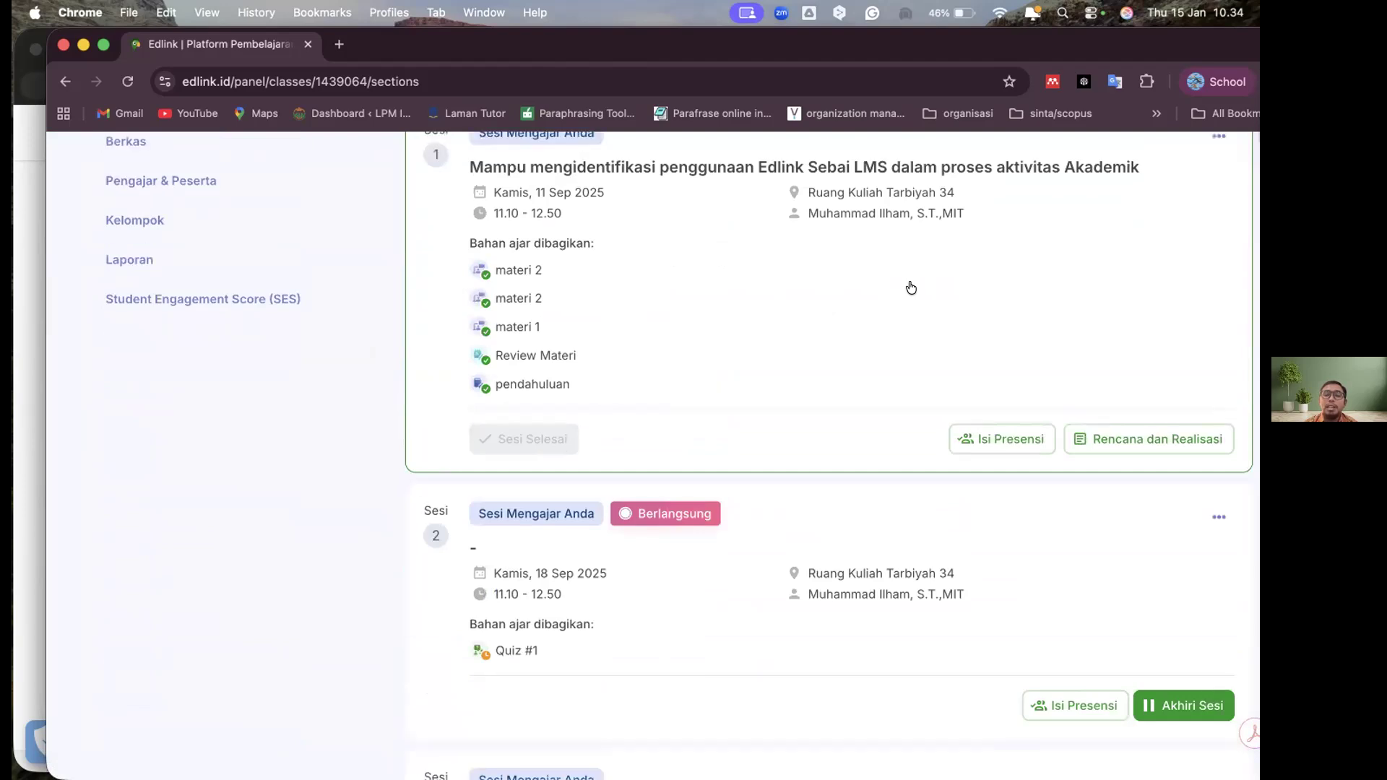
pyautogui.scroll(4, 911, 288)
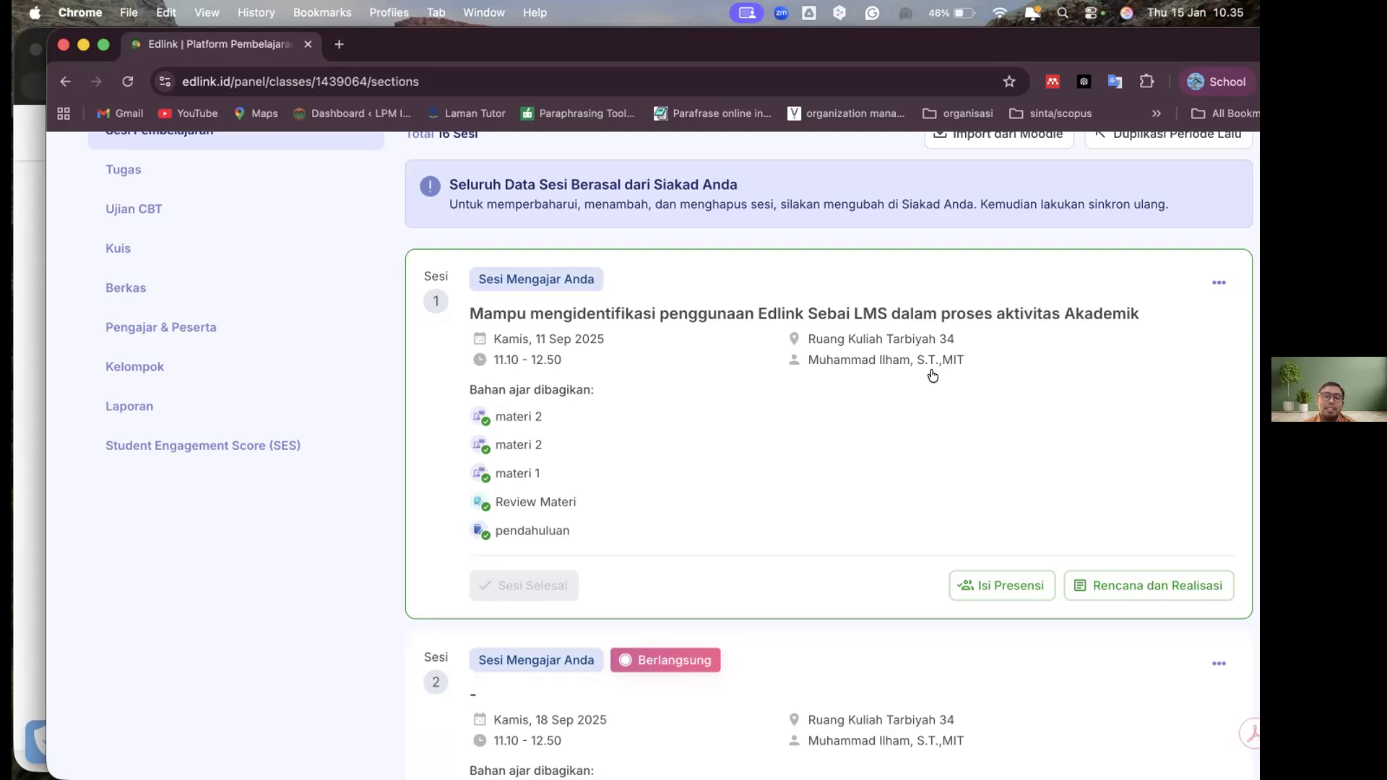
pyautogui.scroll(-5, 979, 470)
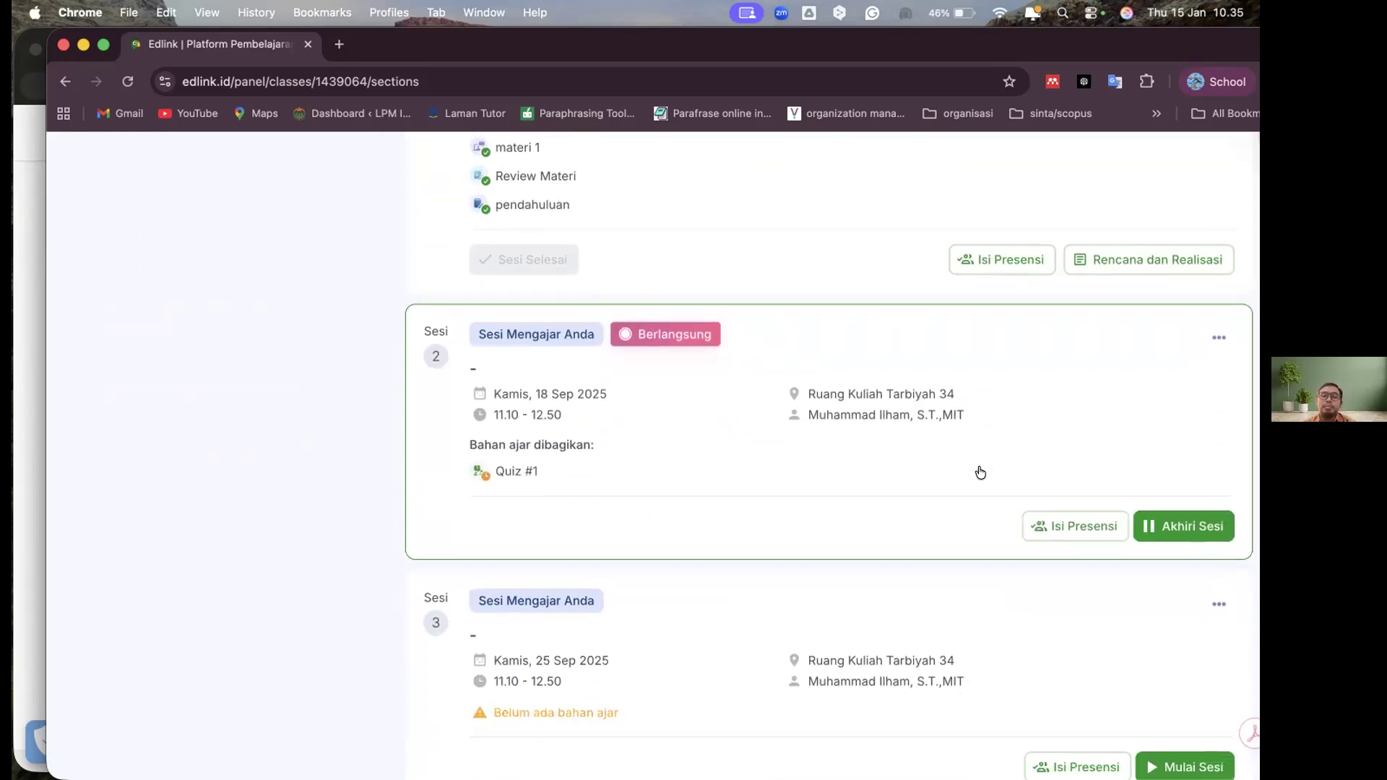
pyautogui.scroll(10, 980, 472)
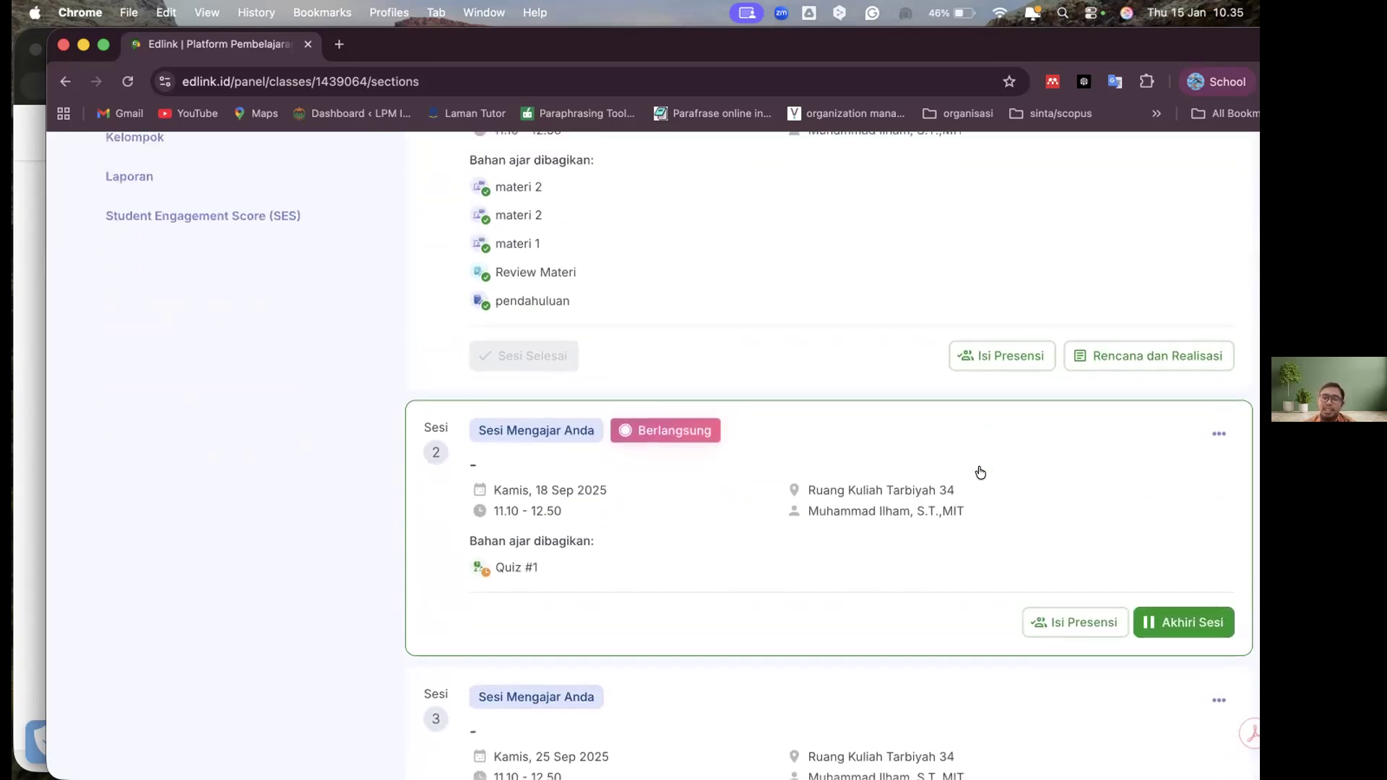
pyautogui.scroll(-2, 979, 470)
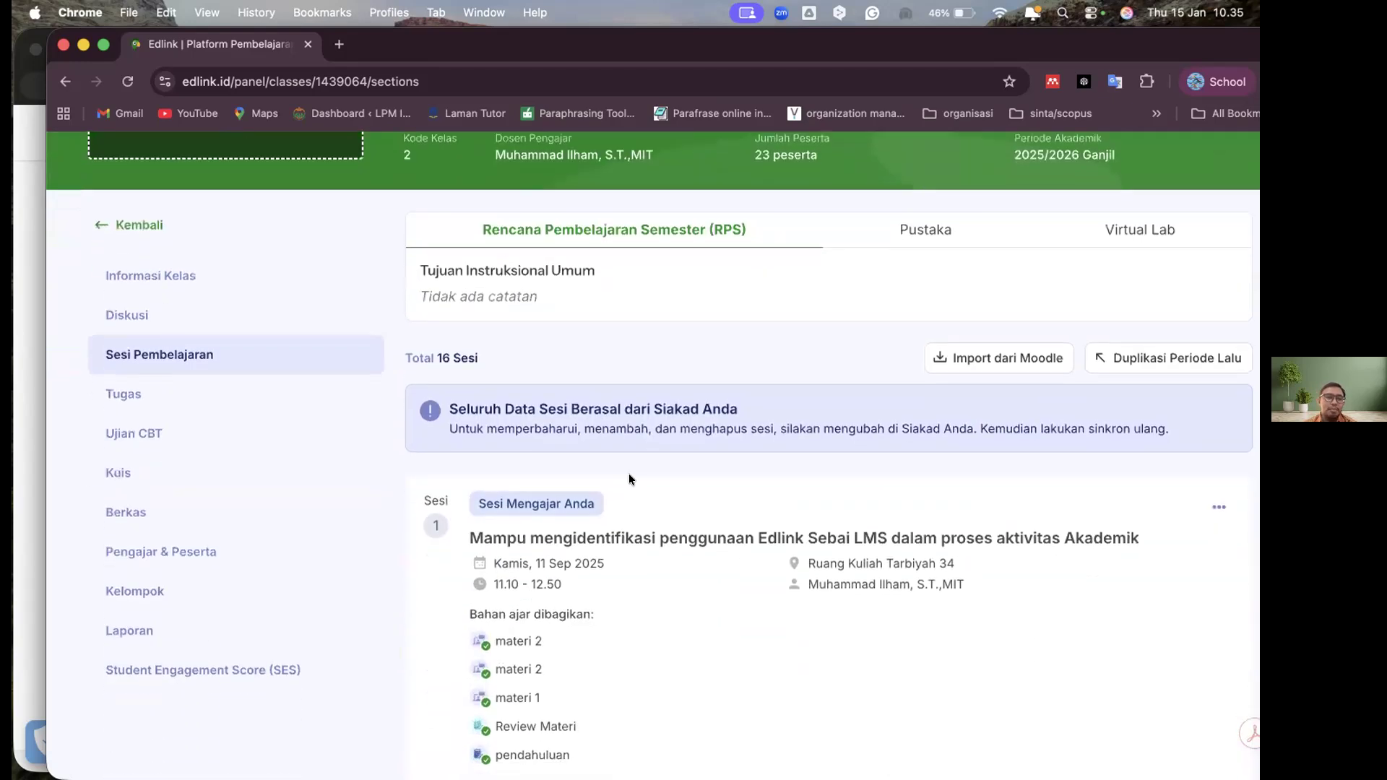
# Look through the class's Tugas, Ujian CBT, Kuis and Berkas pages in turn
pyautogui.click(124, 394)
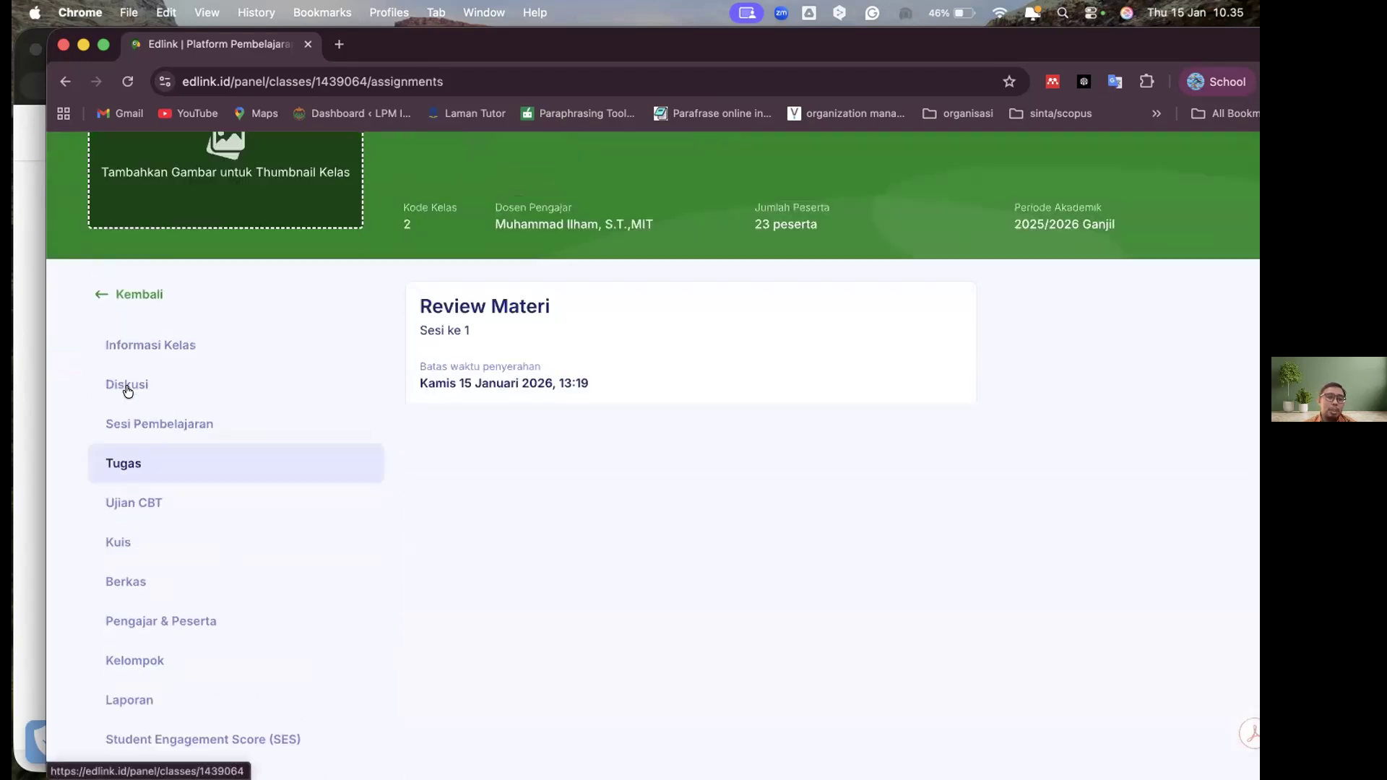
pyautogui.click(134, 504)
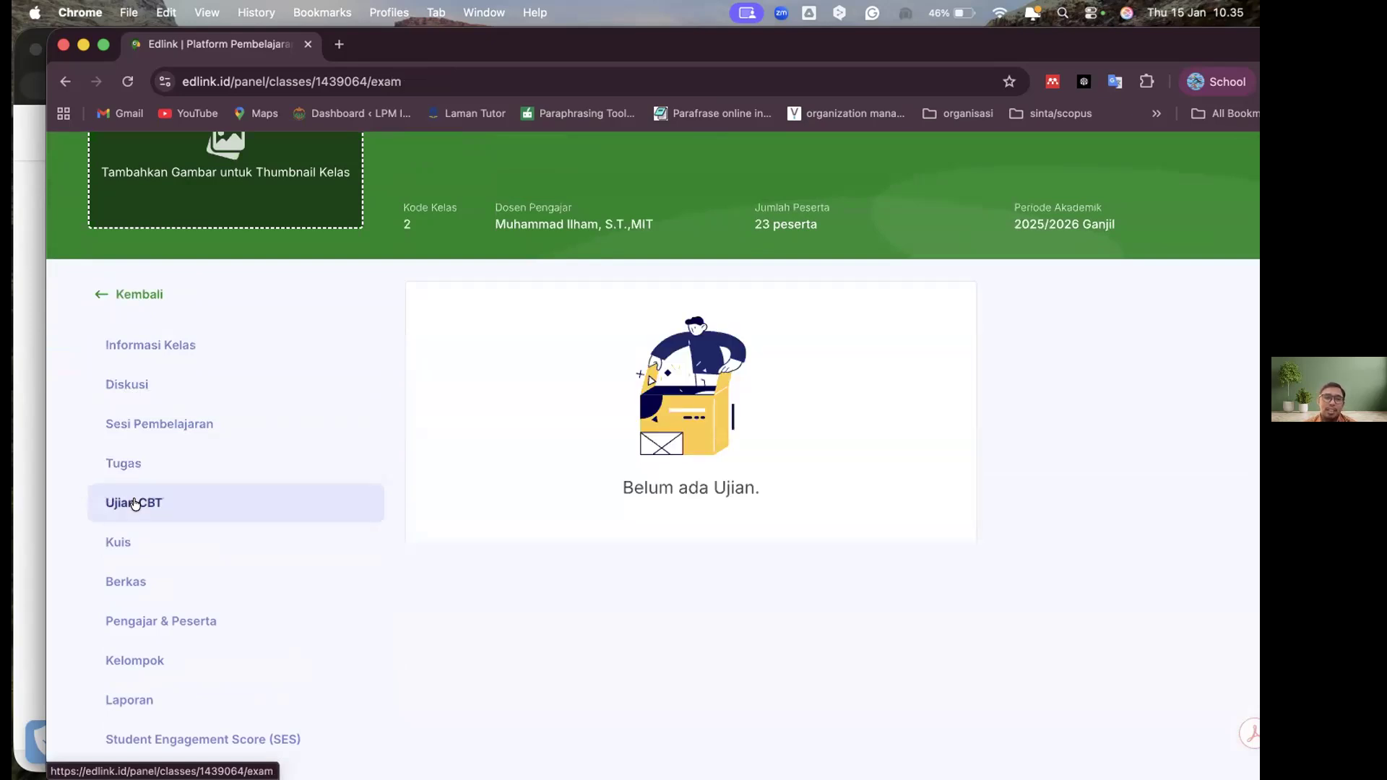
pyautogui.click(128, 539)
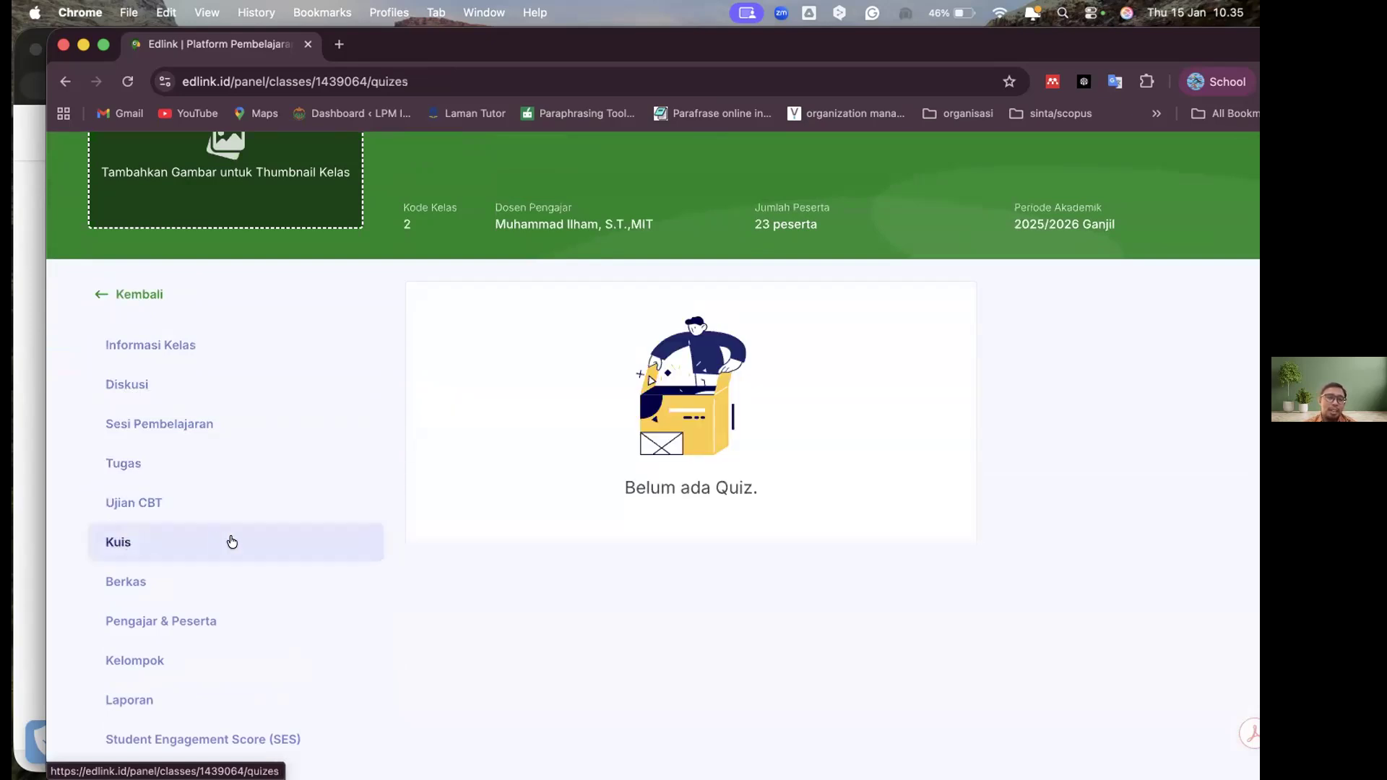
pyautogui.click(120, 584)
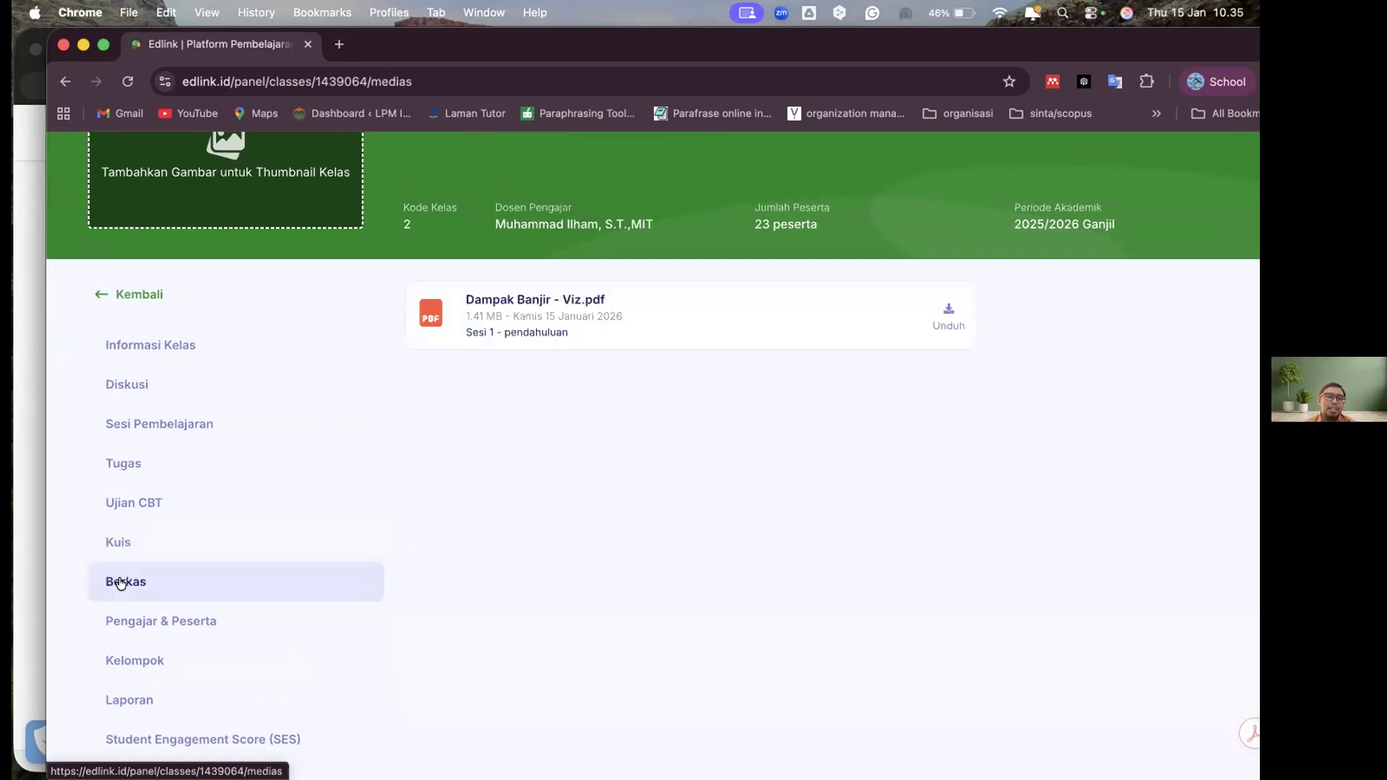
# Open the class's Pengajar & Peserta page and look over the lecturer and participant list
pyautogui.click(177, 622)
pyautogui.scroll(-10, 690, 440)
pyautogui.scroll(10, 1032, 354)
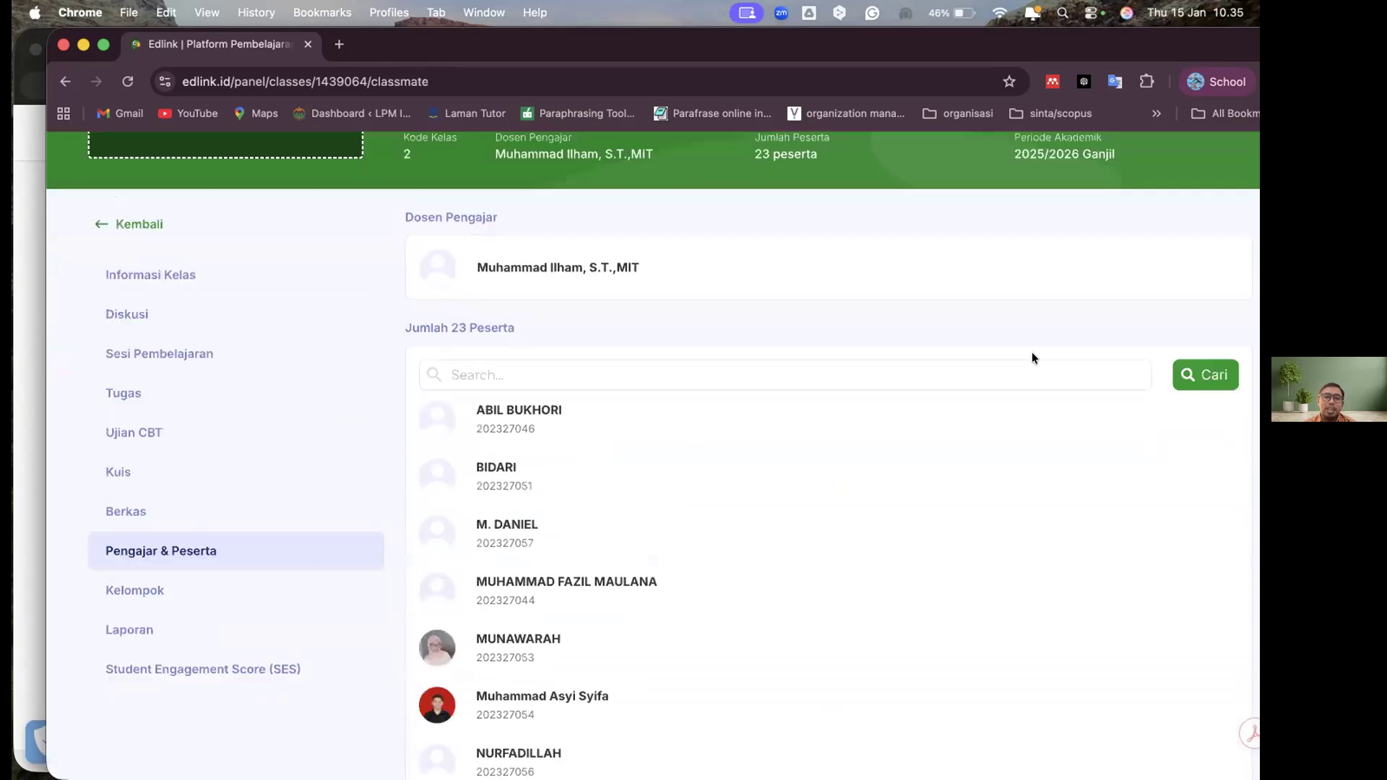
pyautogui.scroll(-10, 1032, 358)
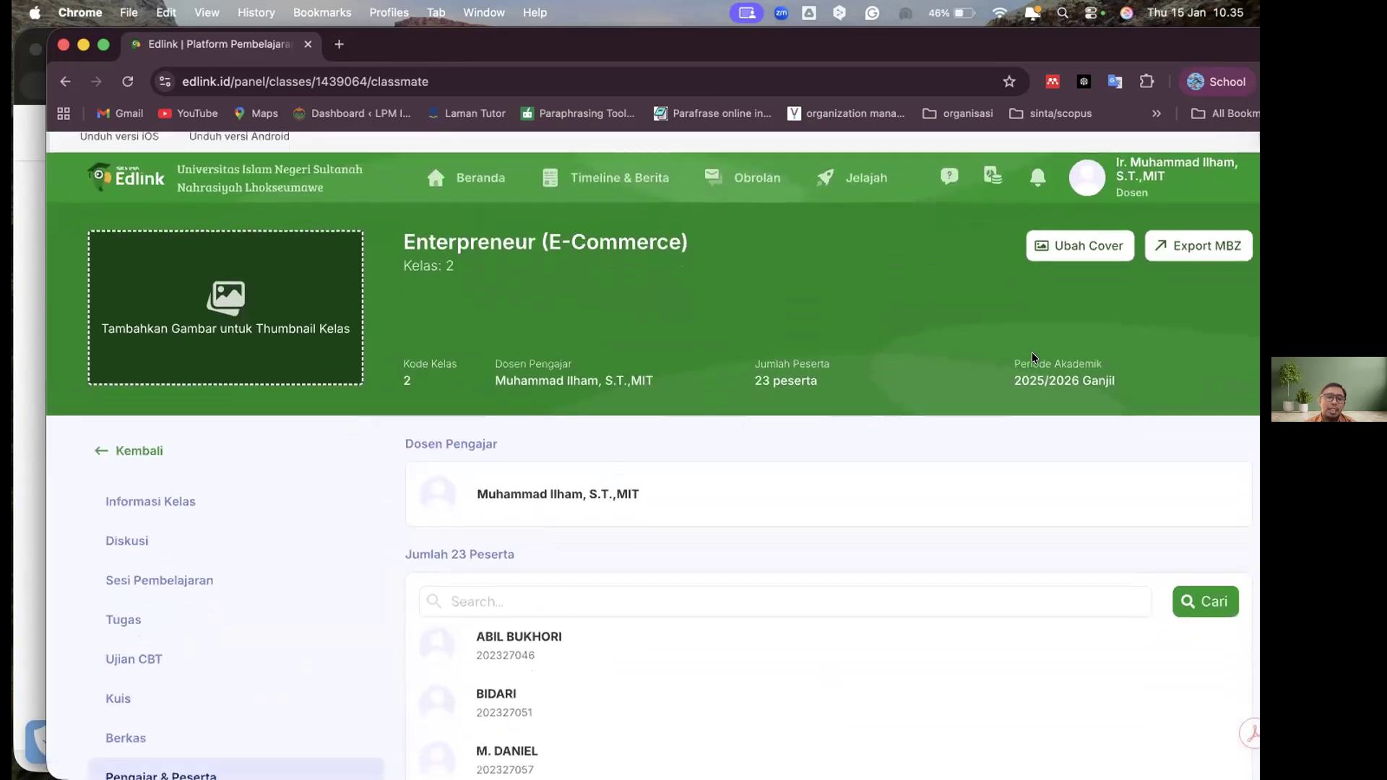
pyautogui.scroll(6, 186, 359)
pyautogui.scroll(-1, 186, 360)
# On the class's Kelompok page, generate groups with the Dipilih sistem (Otomatis) method and 3 - 4 orang perkelompok
pyautogui.click(141, 344)
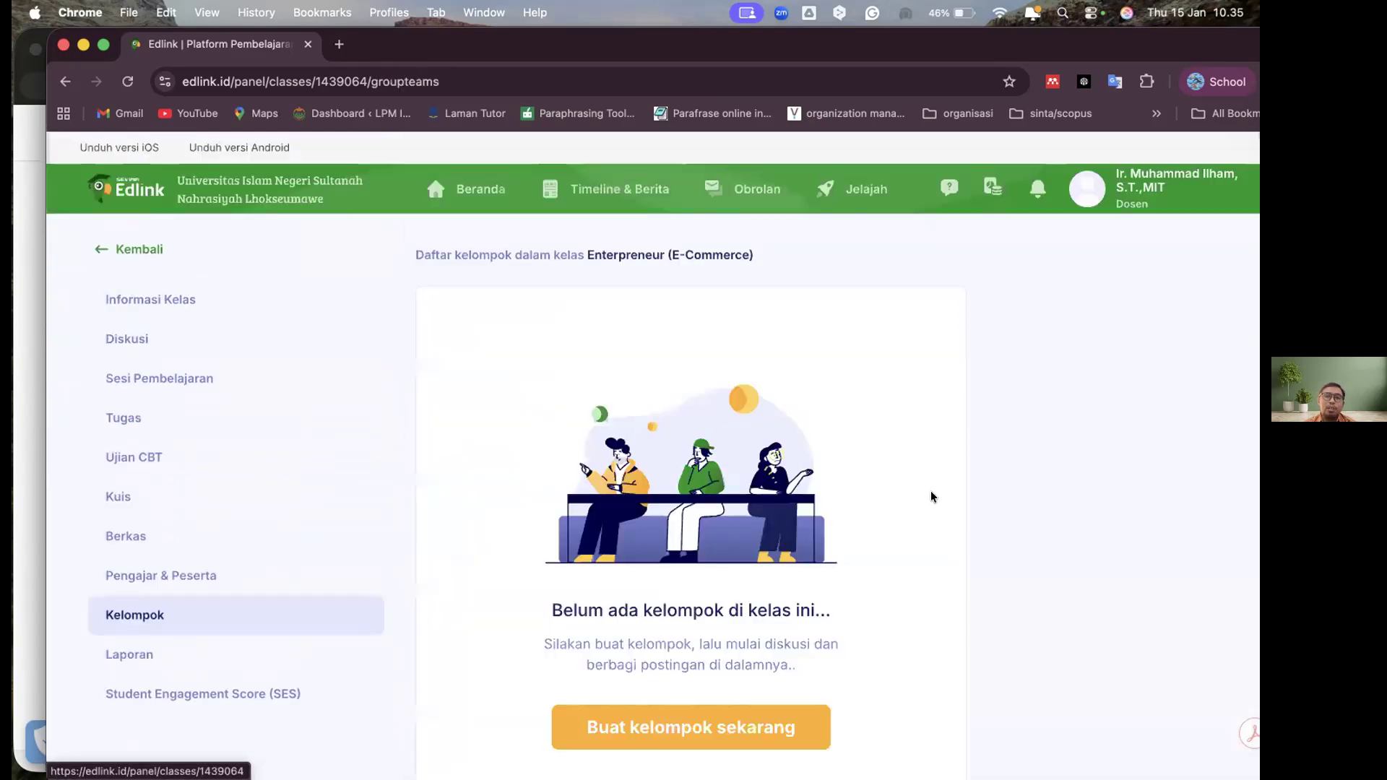
pyautogui.scroll(-2, 960, 517)
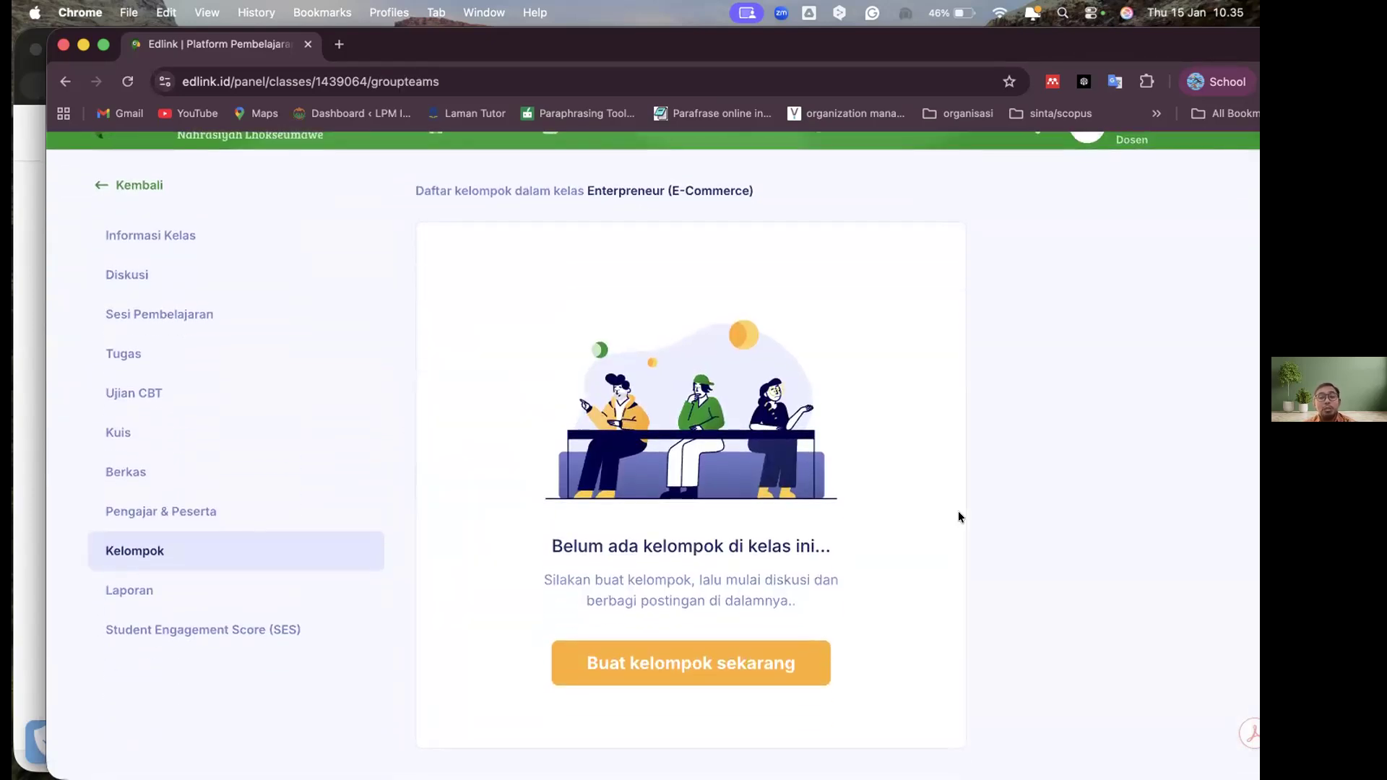
pyautogui.click(691, 664)
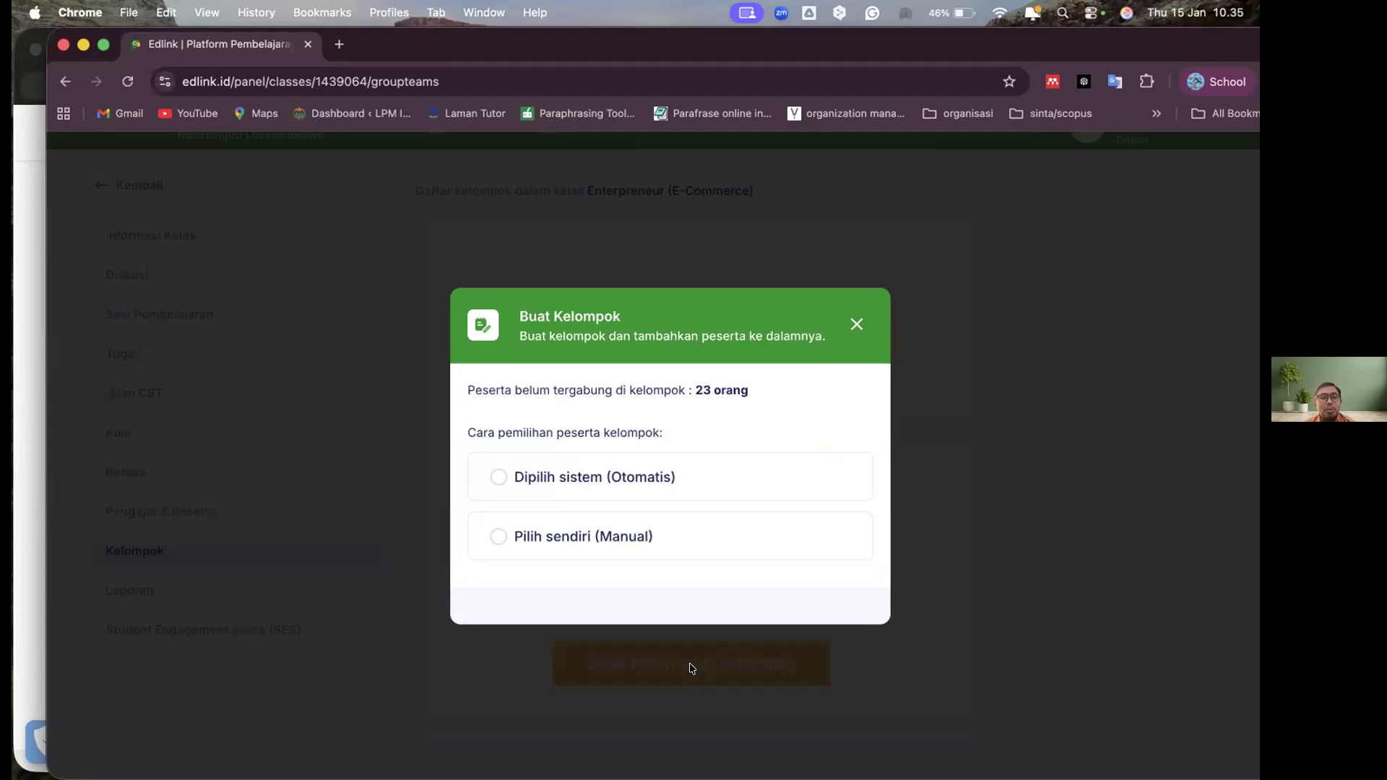
pyautogui.click(497, 477)
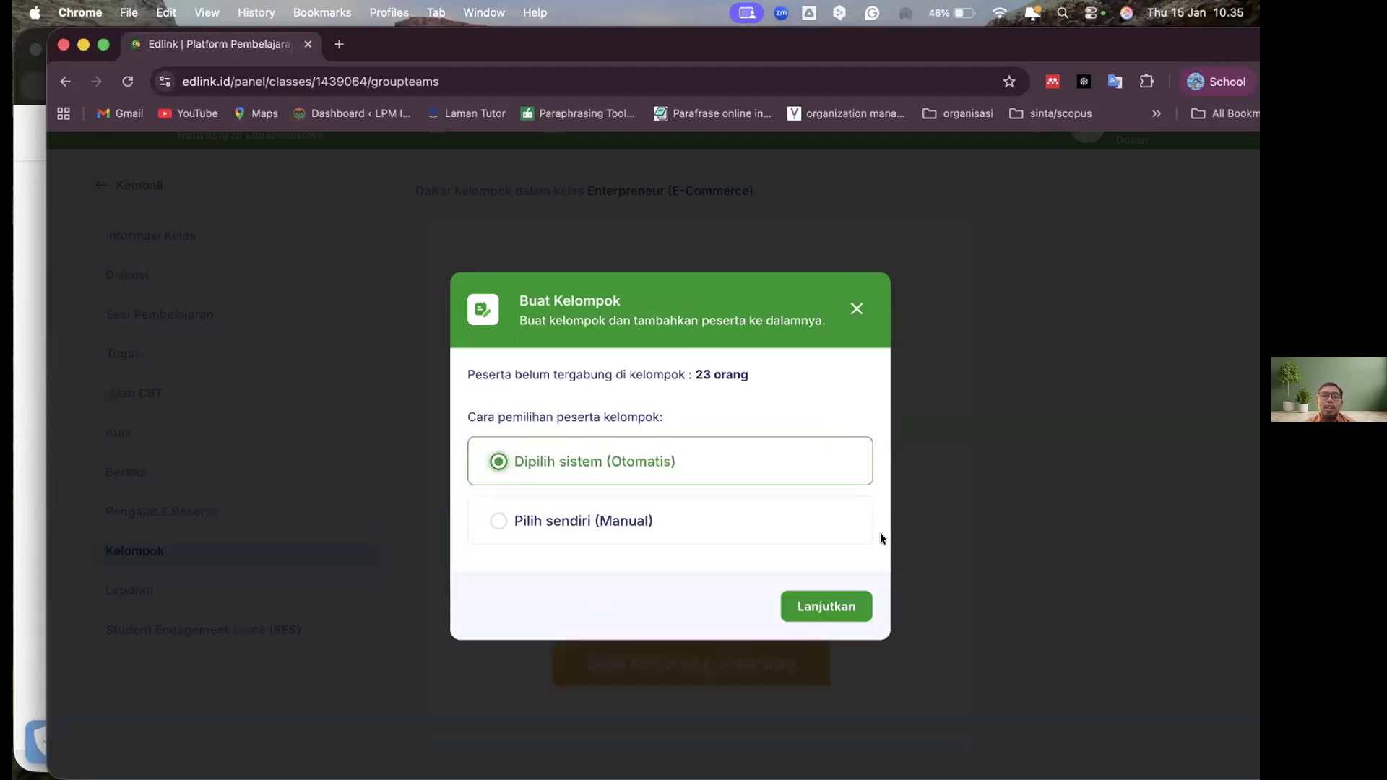
pyautogui.click(829, 609)
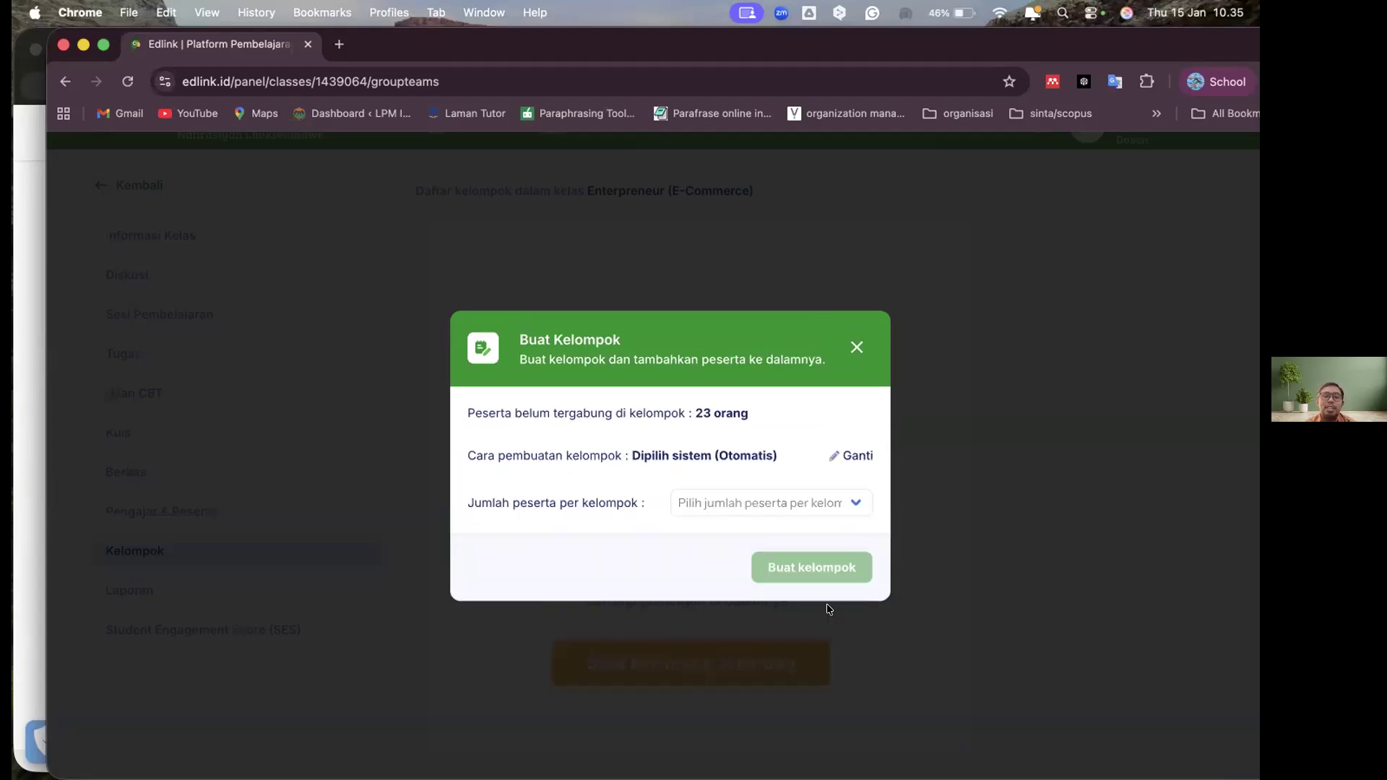
pyautogui.click(817, 501)
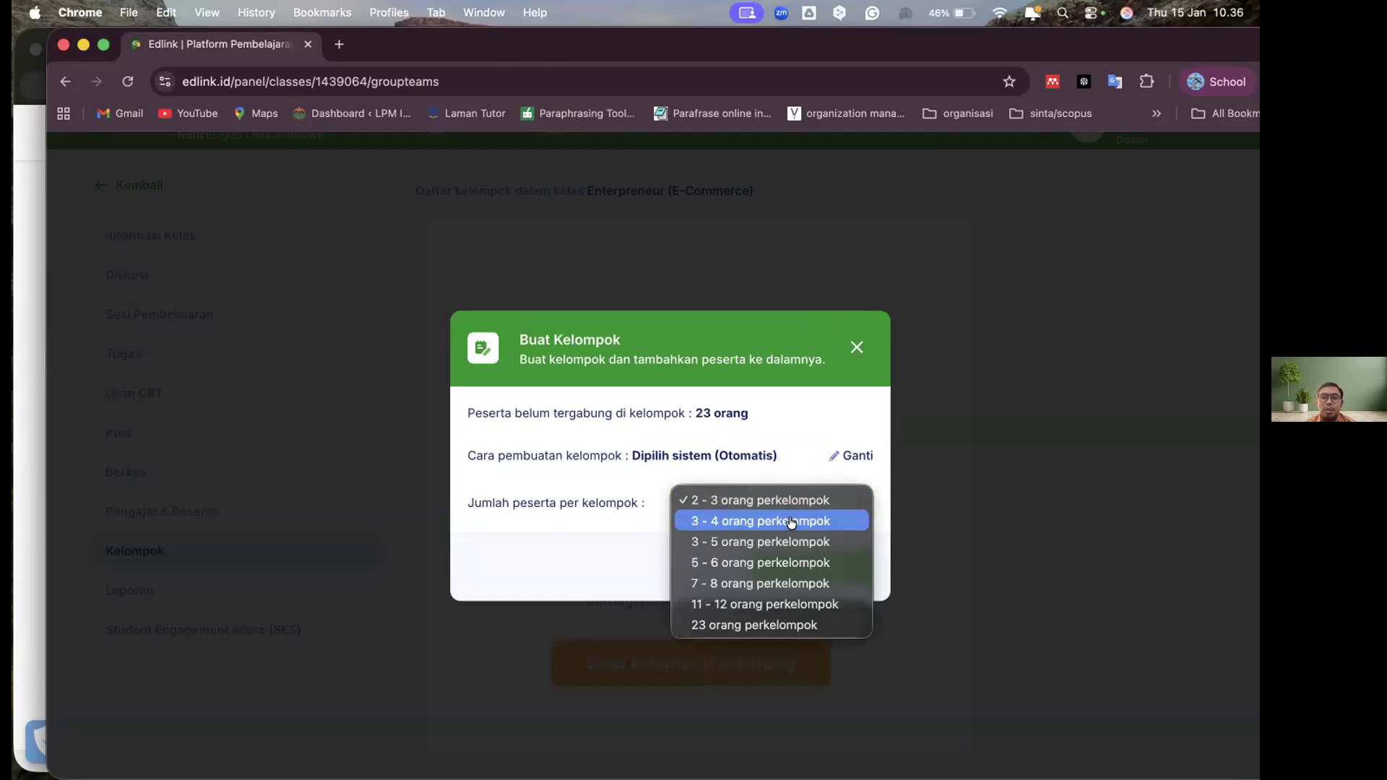
pyautogui.click(789, 522)
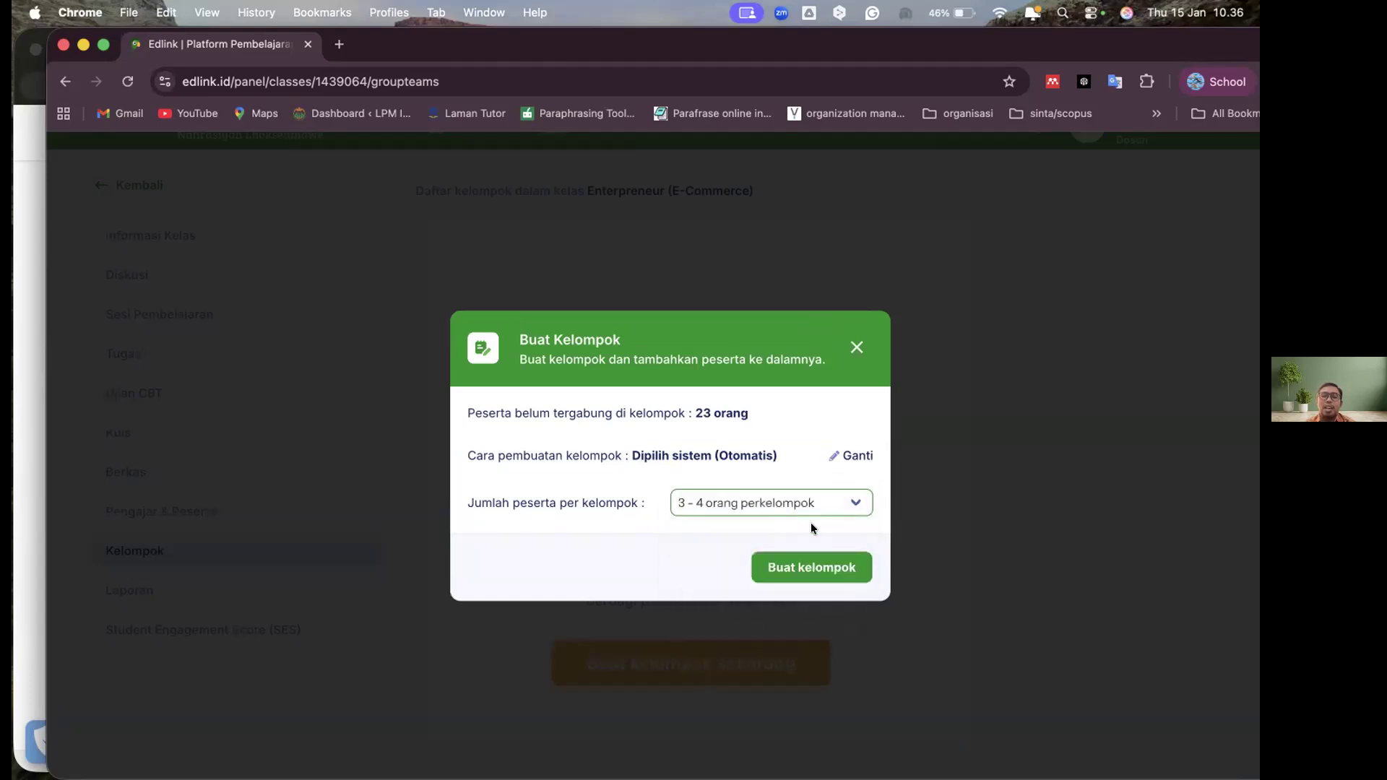
pyautogui.click(838, 576)
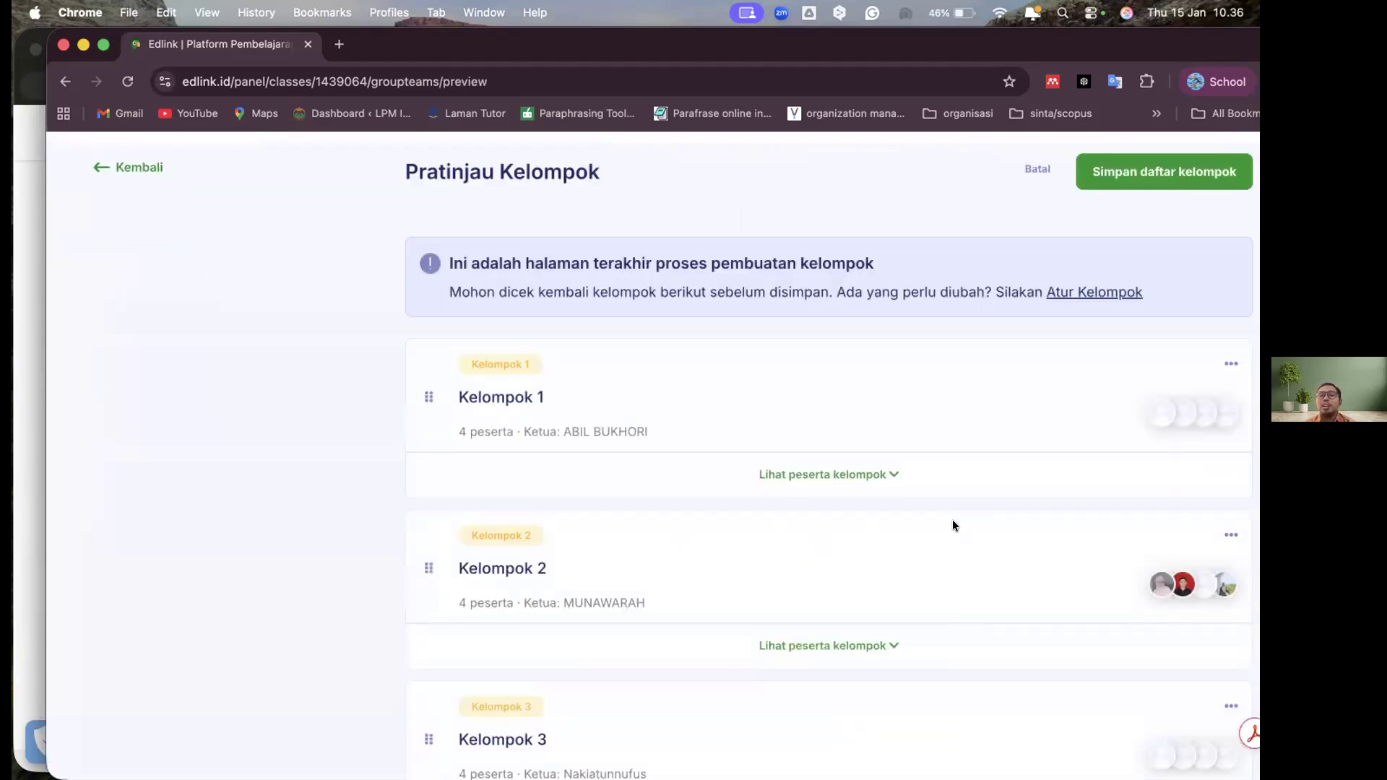
# Review the members of Kelompok 1 and the other proposed groups in the preview, and leave it without saving
pyautogui.scroll(-2, 691, 447)
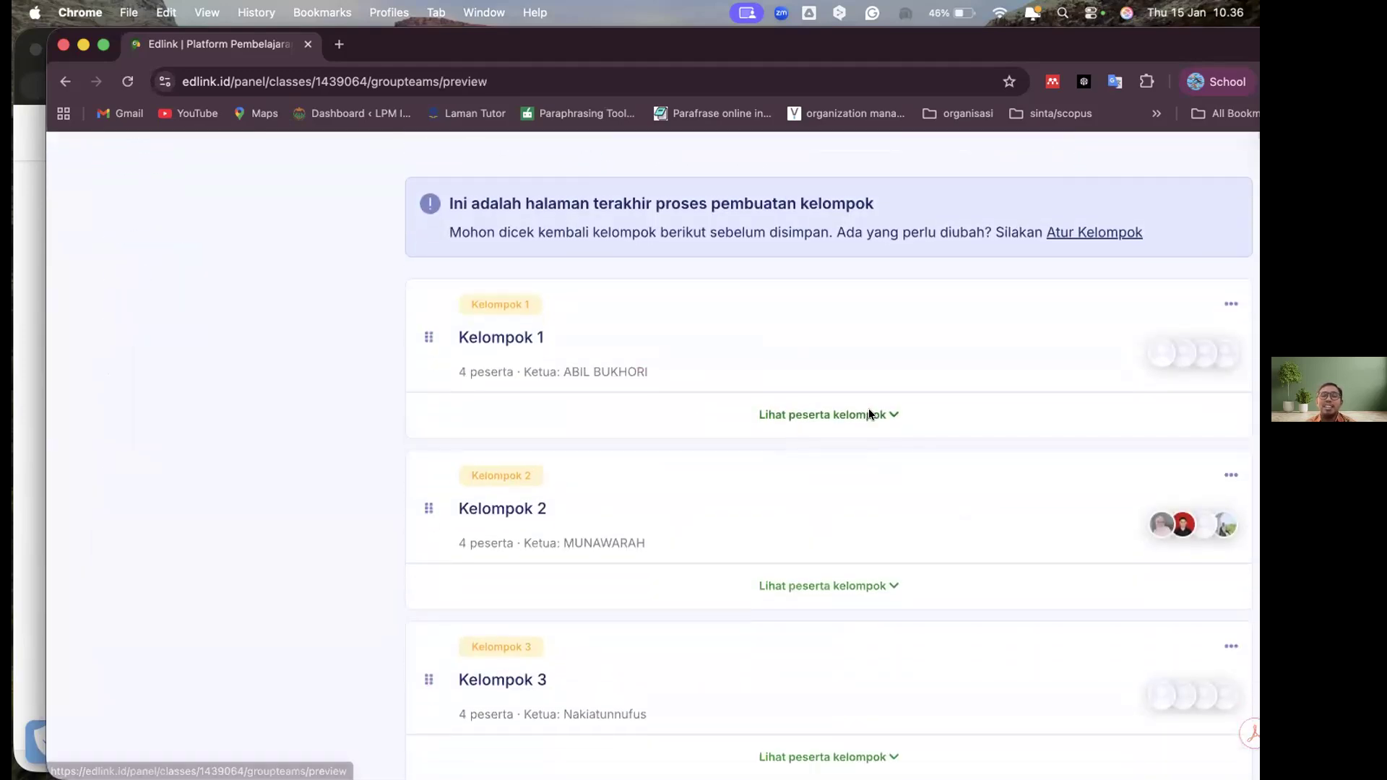
pyautogui.click(869, 413)
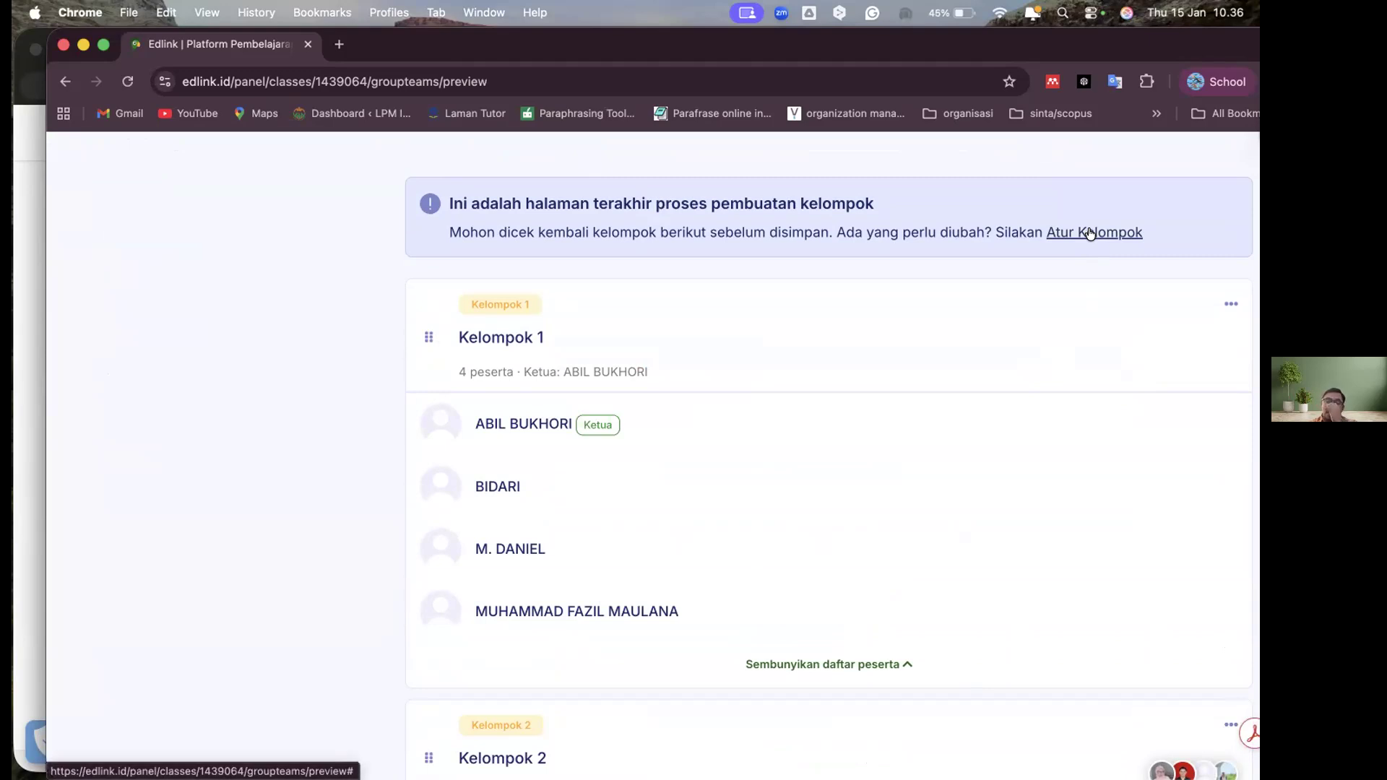
pyautogui.scroll(-8, 867, 555)
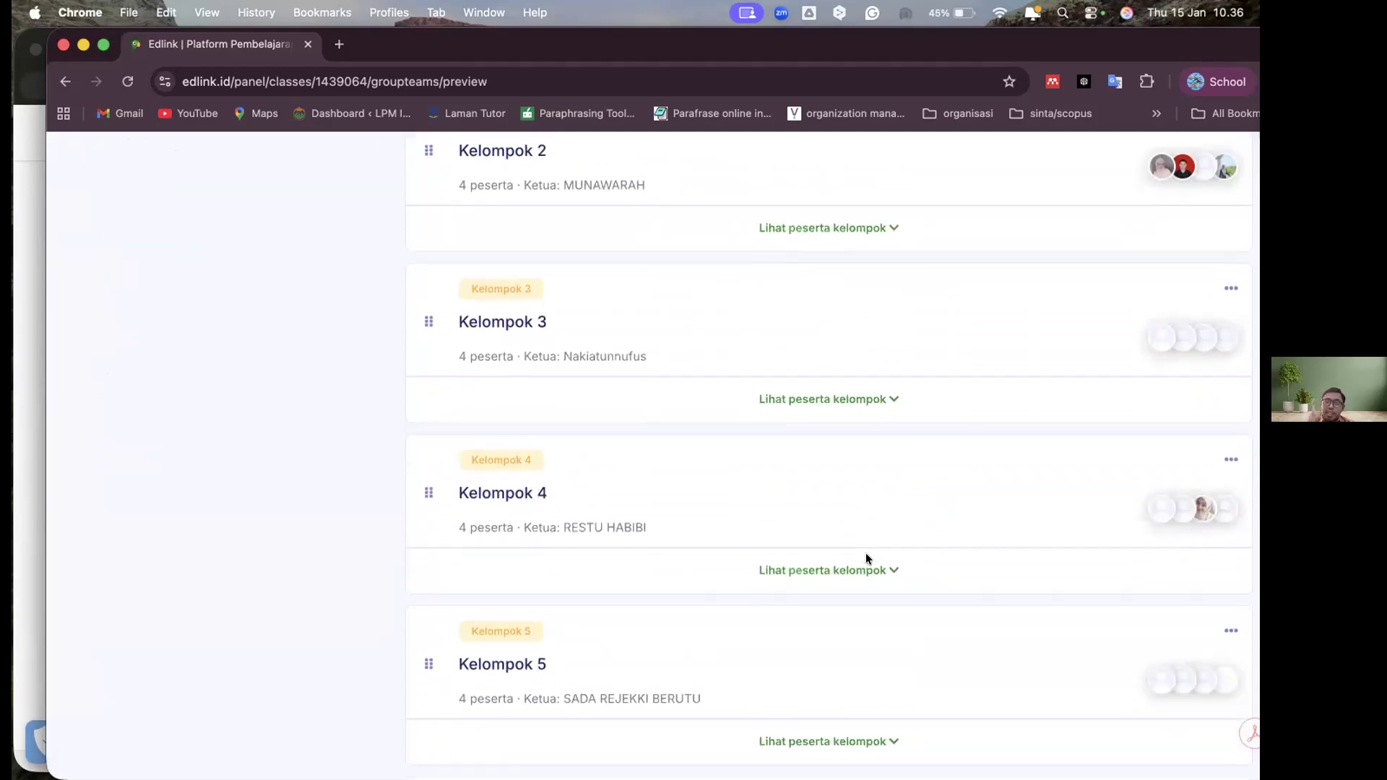
pyautogui.scroll(-3, 866, 555)
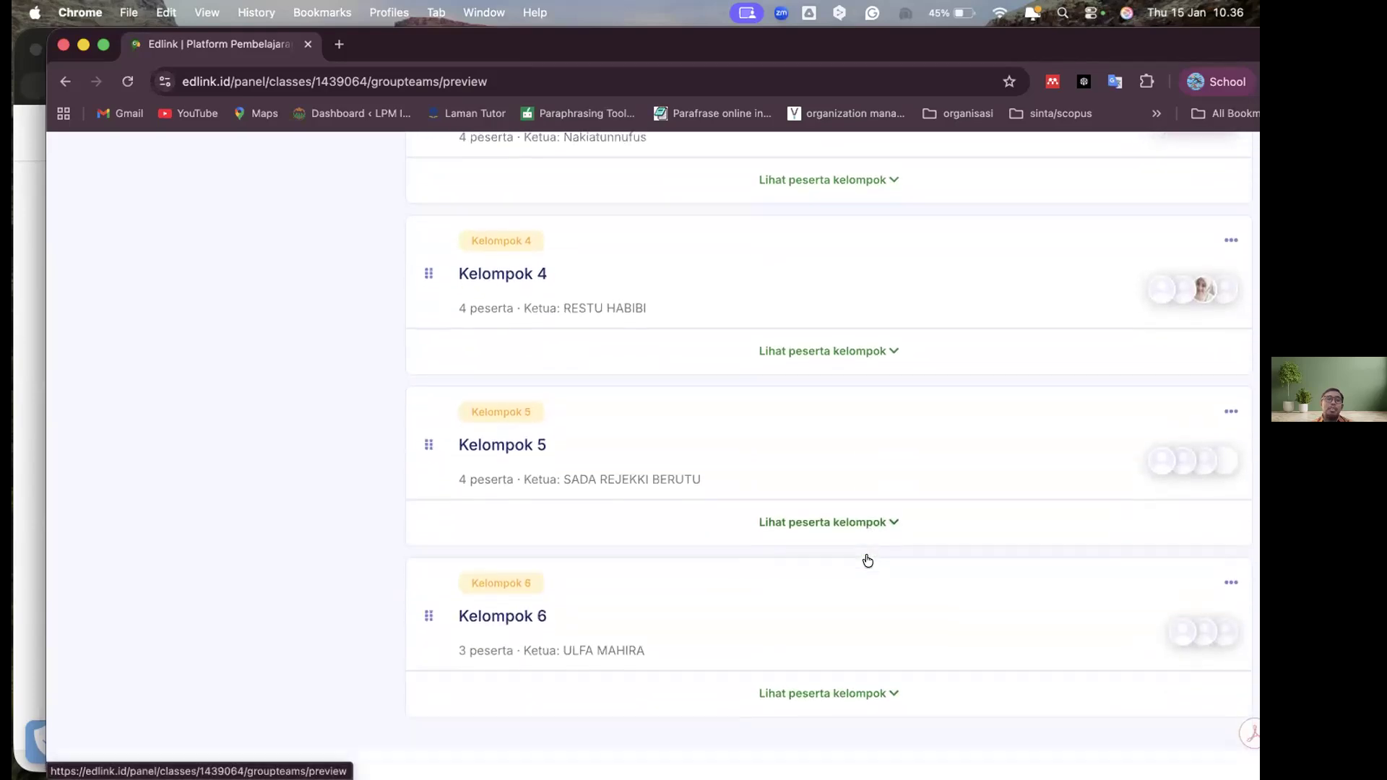
pyautogui.scroll(15, 867, 556)
pyautogui.scroll(-5, 868, 556)
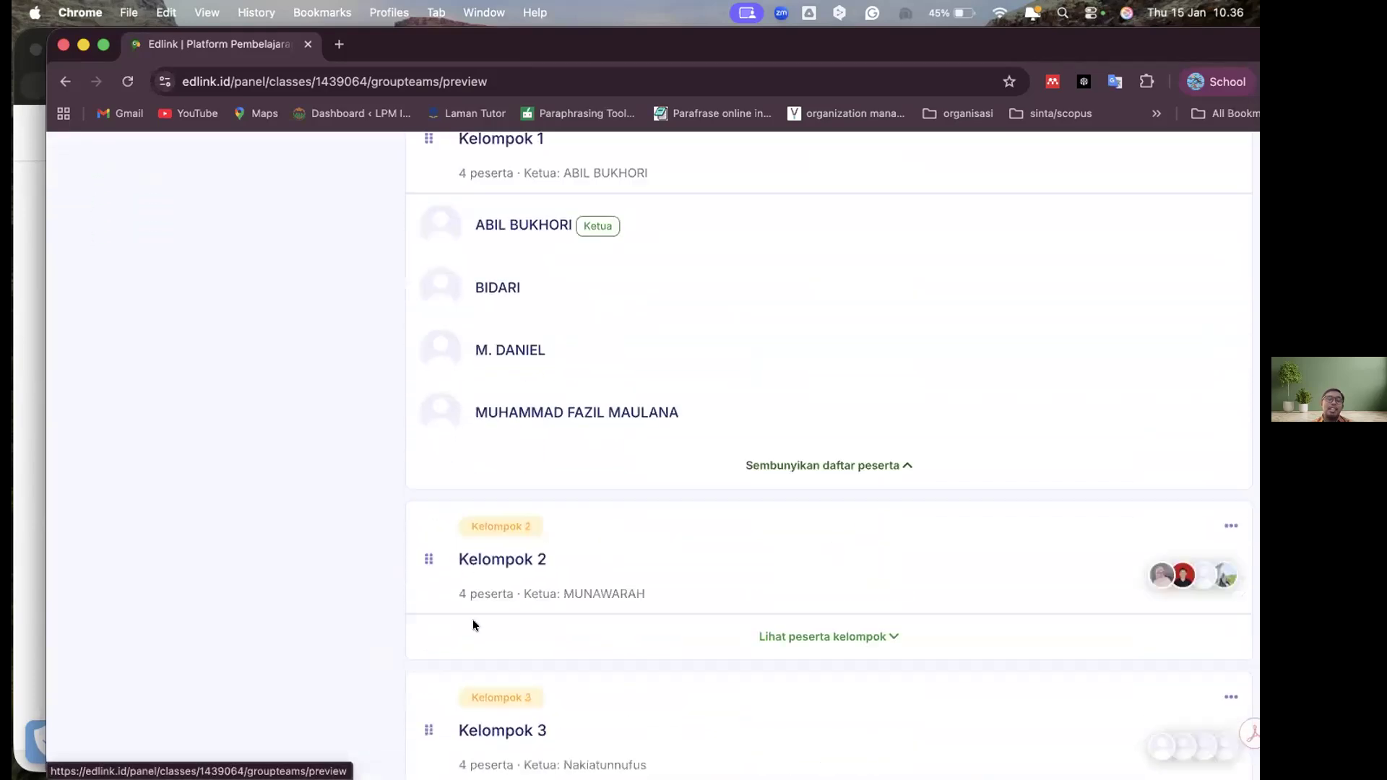
pyautogui.scroll(-8, 604, 495)
pyautogui.scroll(1, 604, 496)
pyautogui.scroll(12, 606, 501)
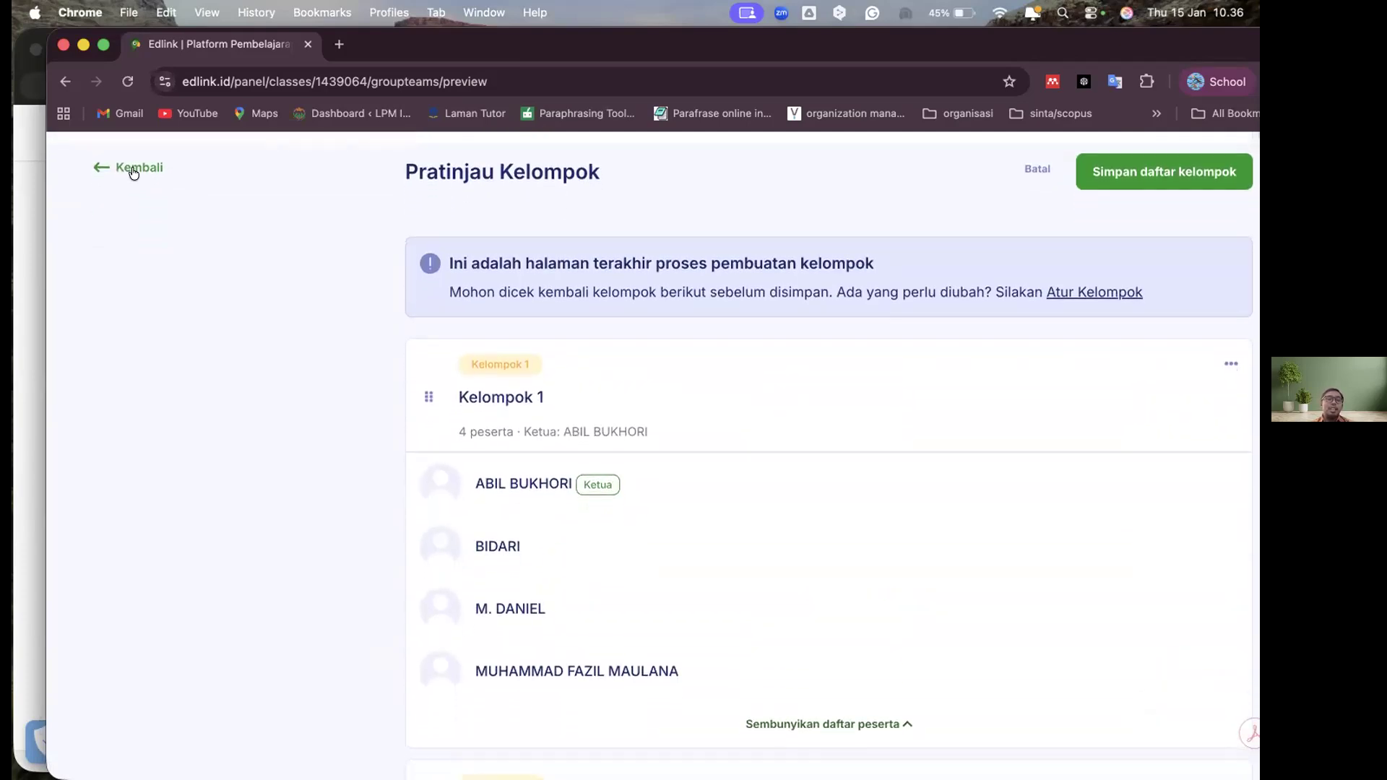
pyautogui.click(133, 170)
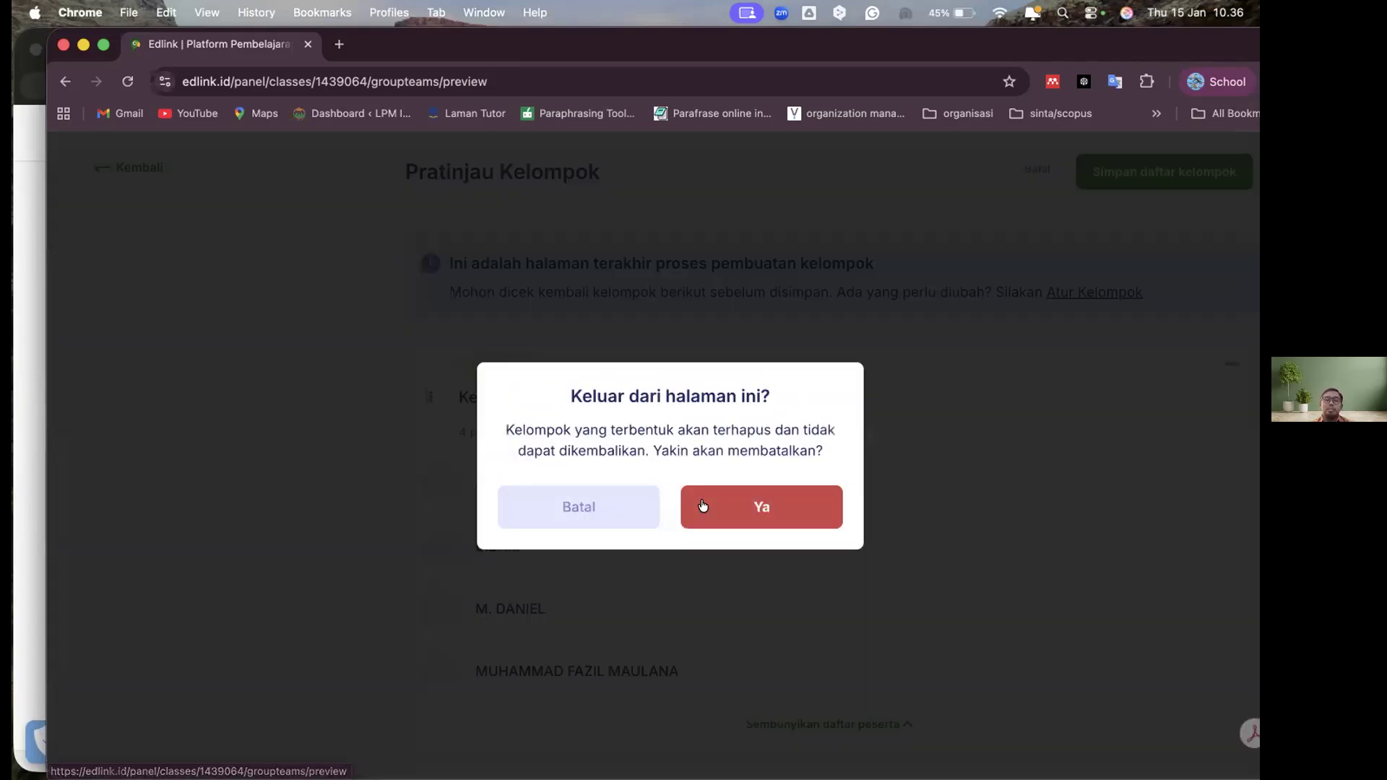
pyautogui.click(708, 504)
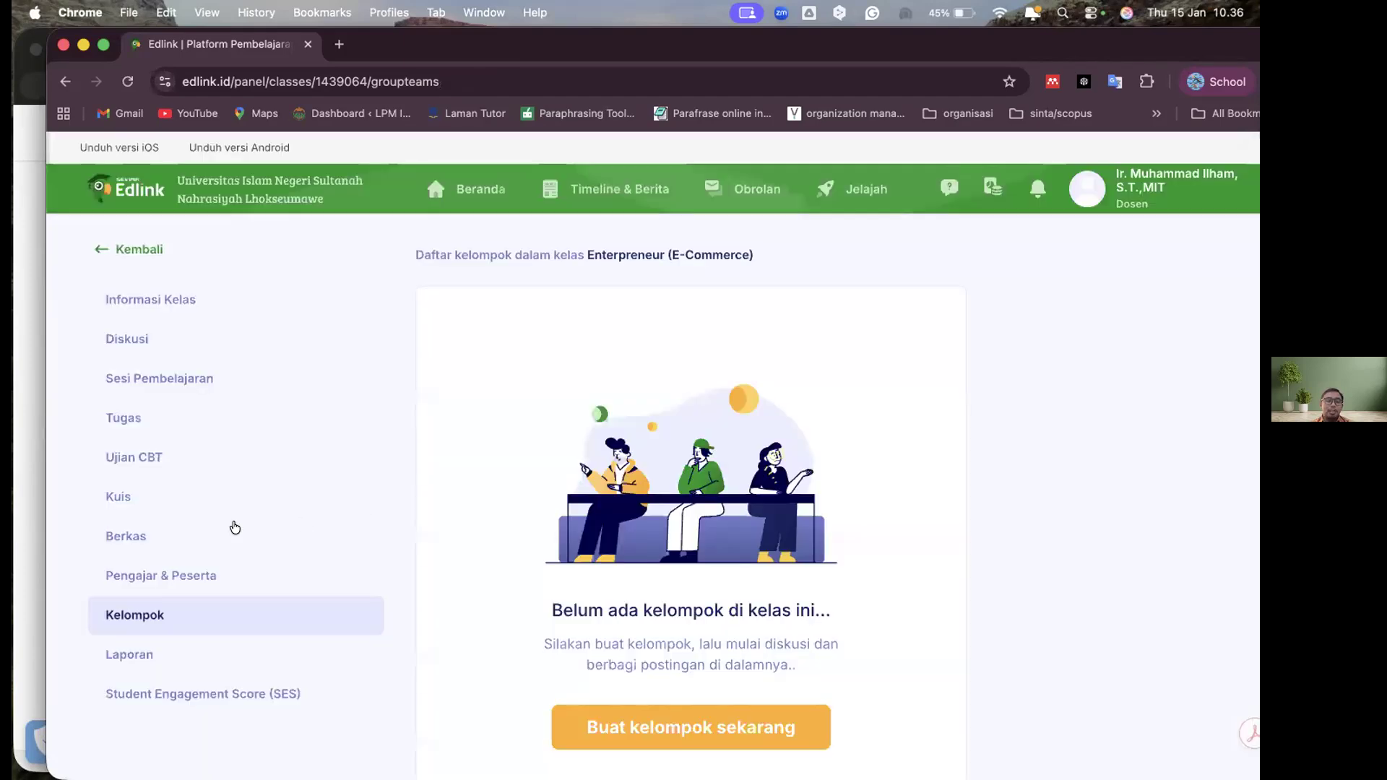
# Open the class's Laporan page and examine the participants' activity for each Sesi 1 material and assignment
pyautogui.scroll(-2, 217, 581)
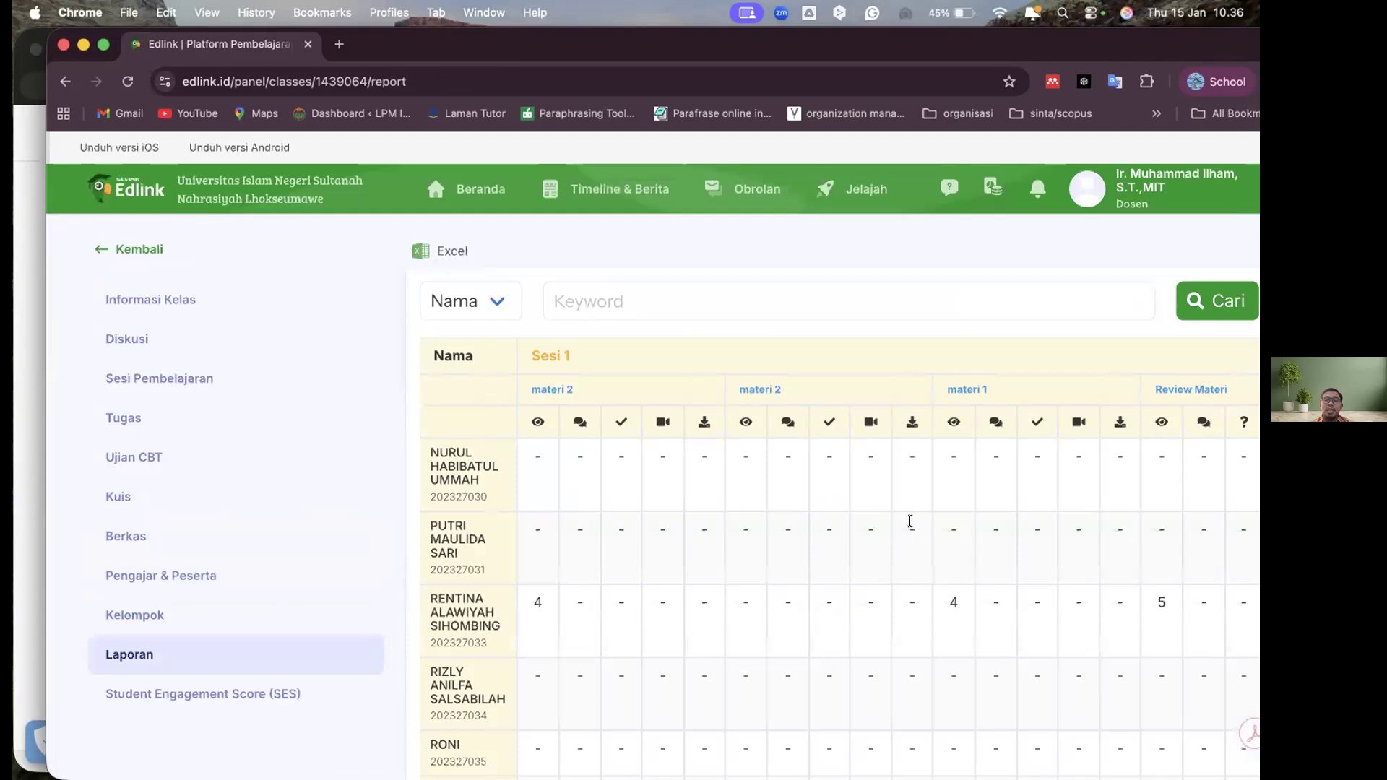
pyautogui.hscroll(-5, 910, 521)
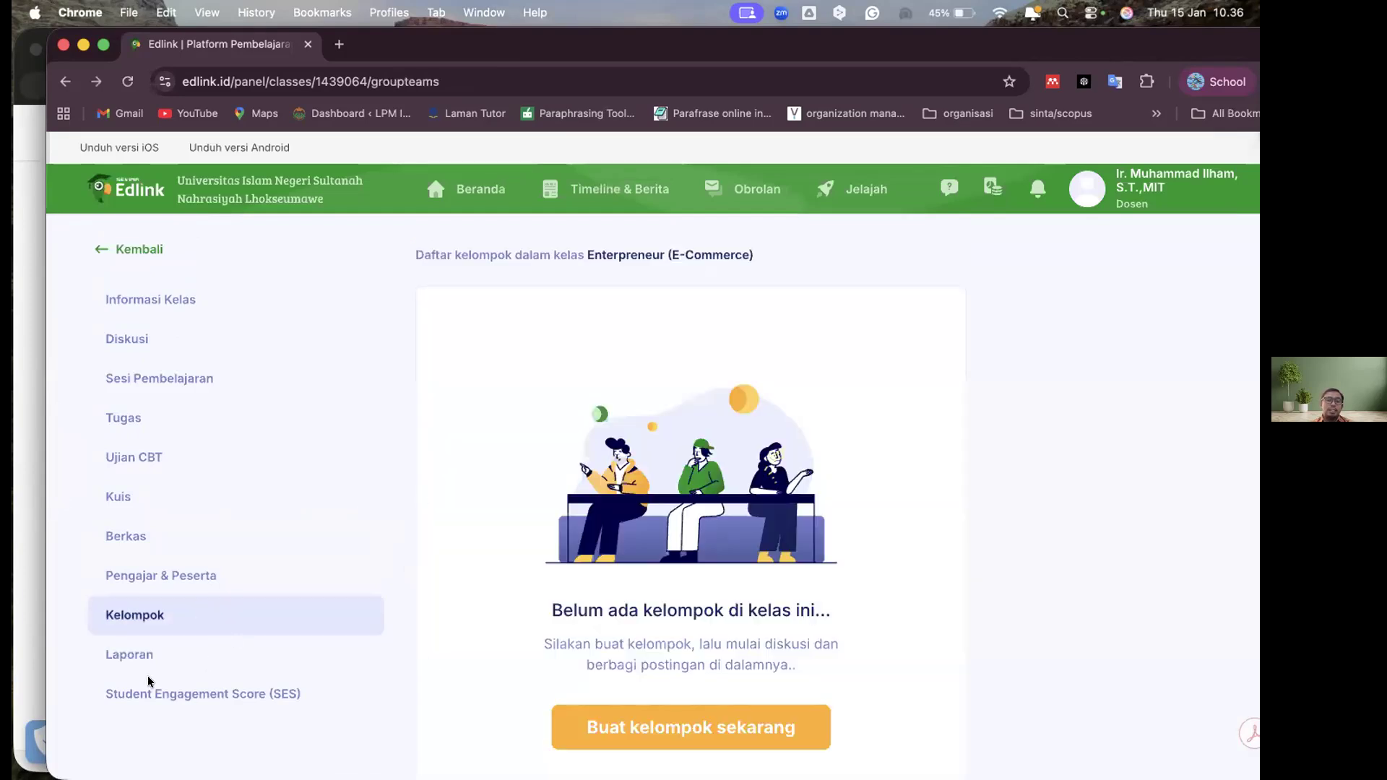
pyautogui.click(155, 657)
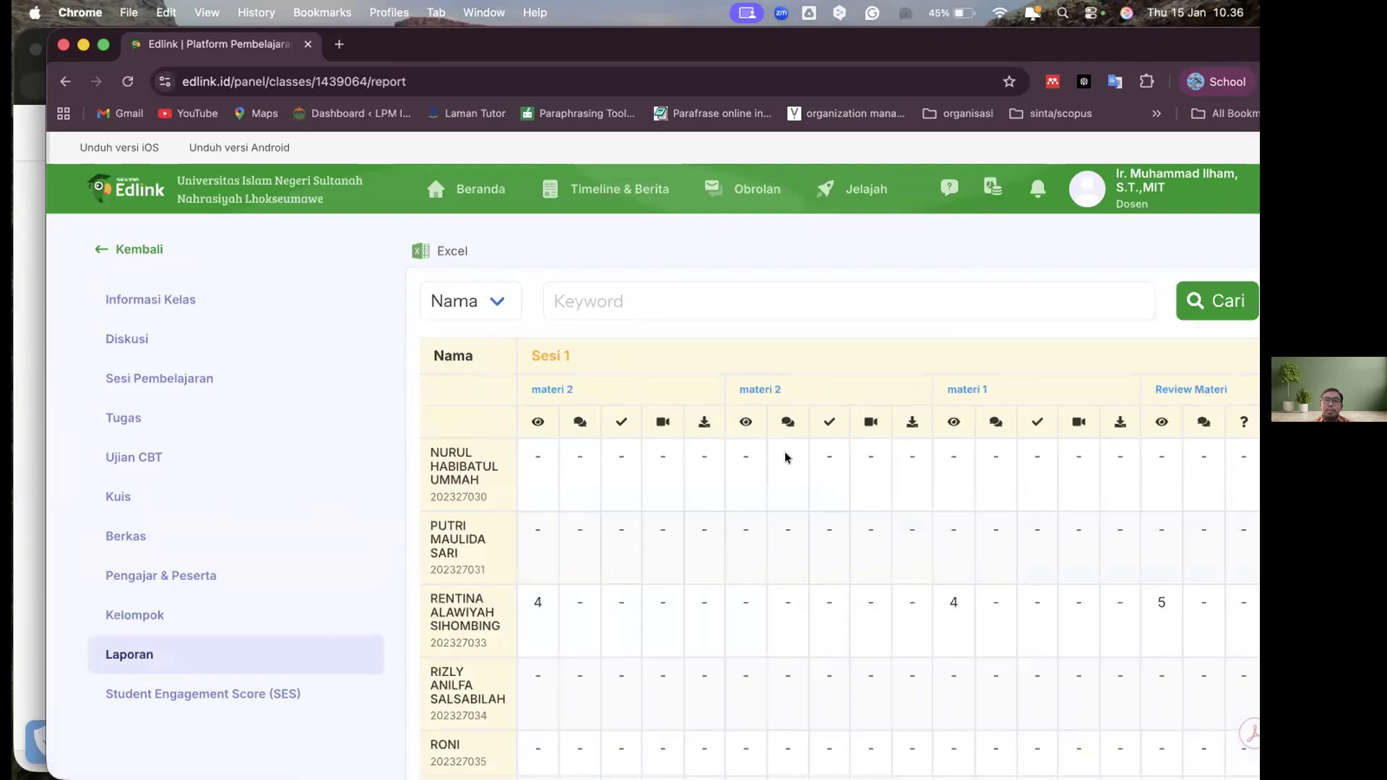
pyautogui.scroll(-2, 737, 496)
pyautogui.scroll(1, 739, 500)
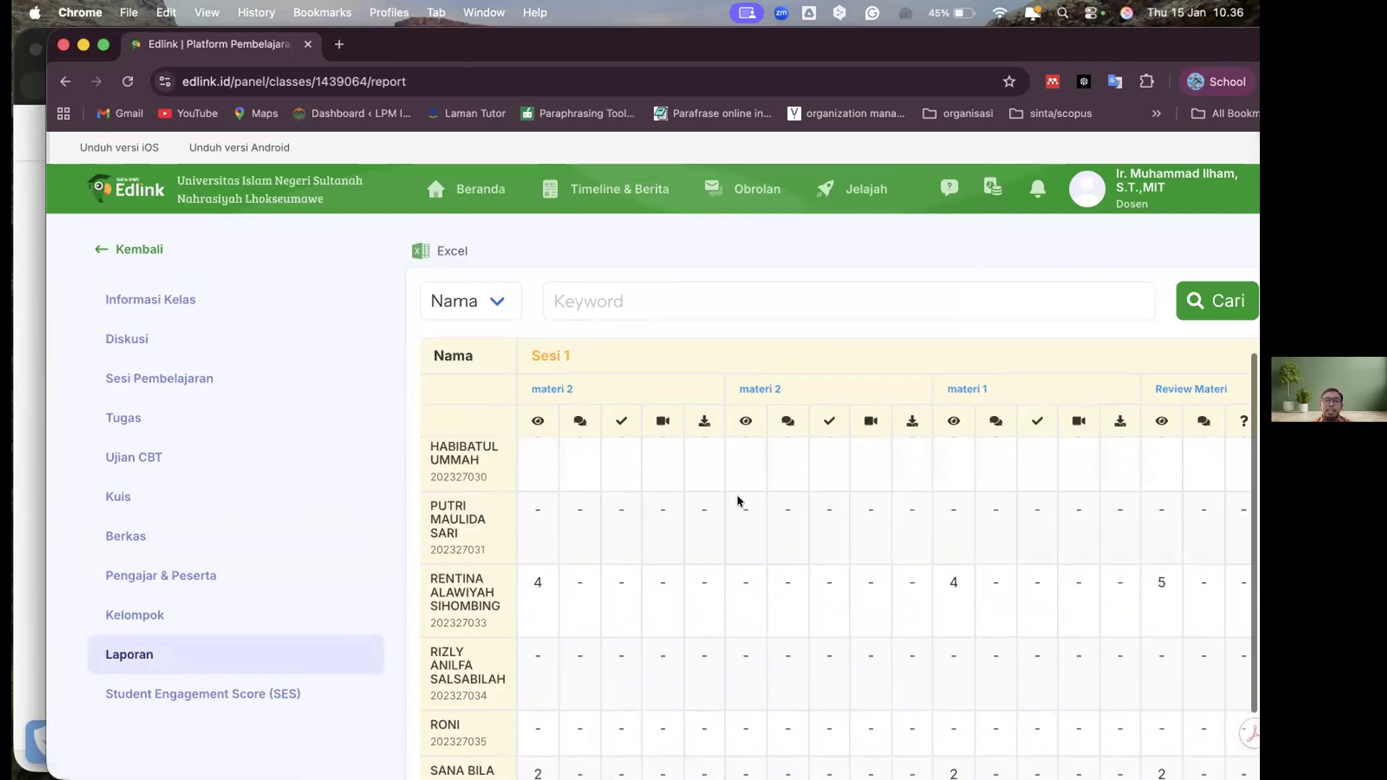
pyautogui.scroll(1, 738, 500)
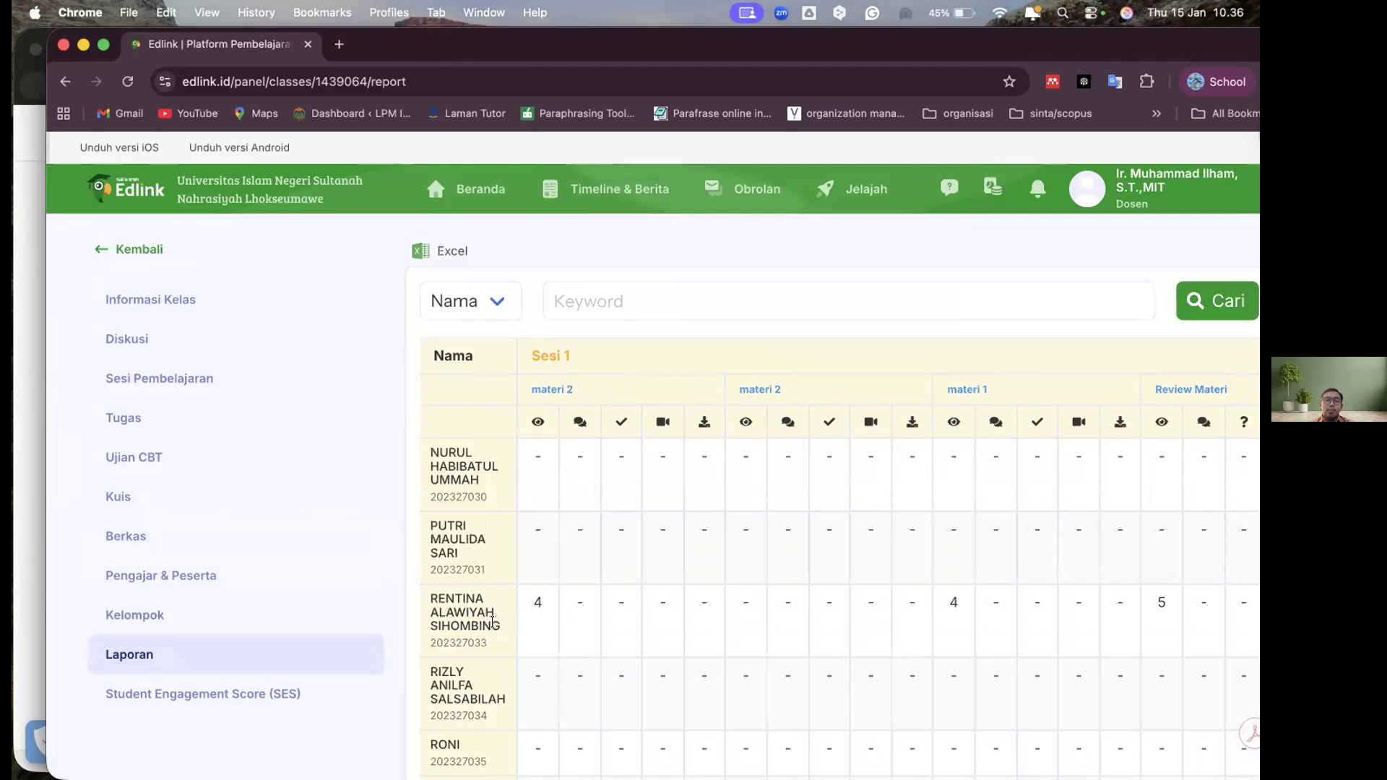
pyautogui.scroll(-5, 909, 548)
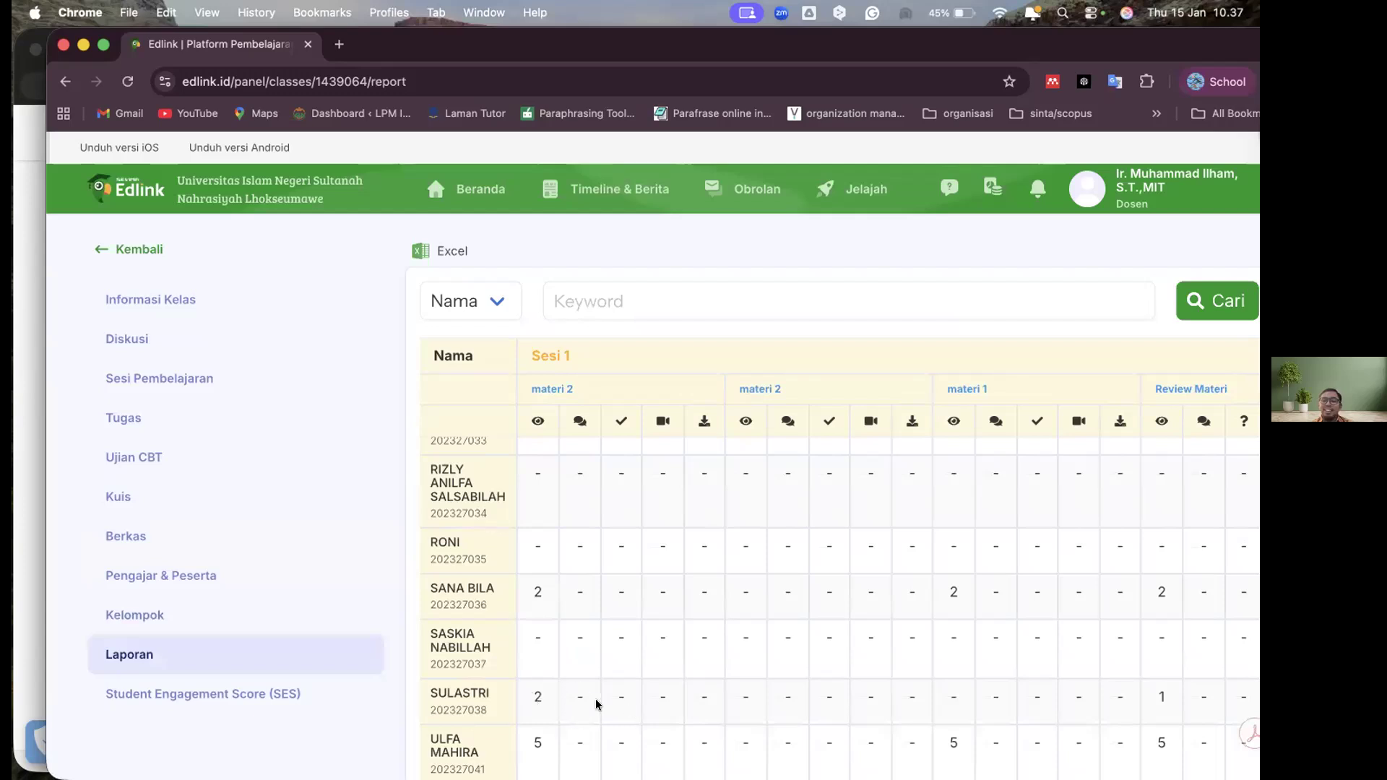
pyautogui.hscroll(5, 1035, 605)
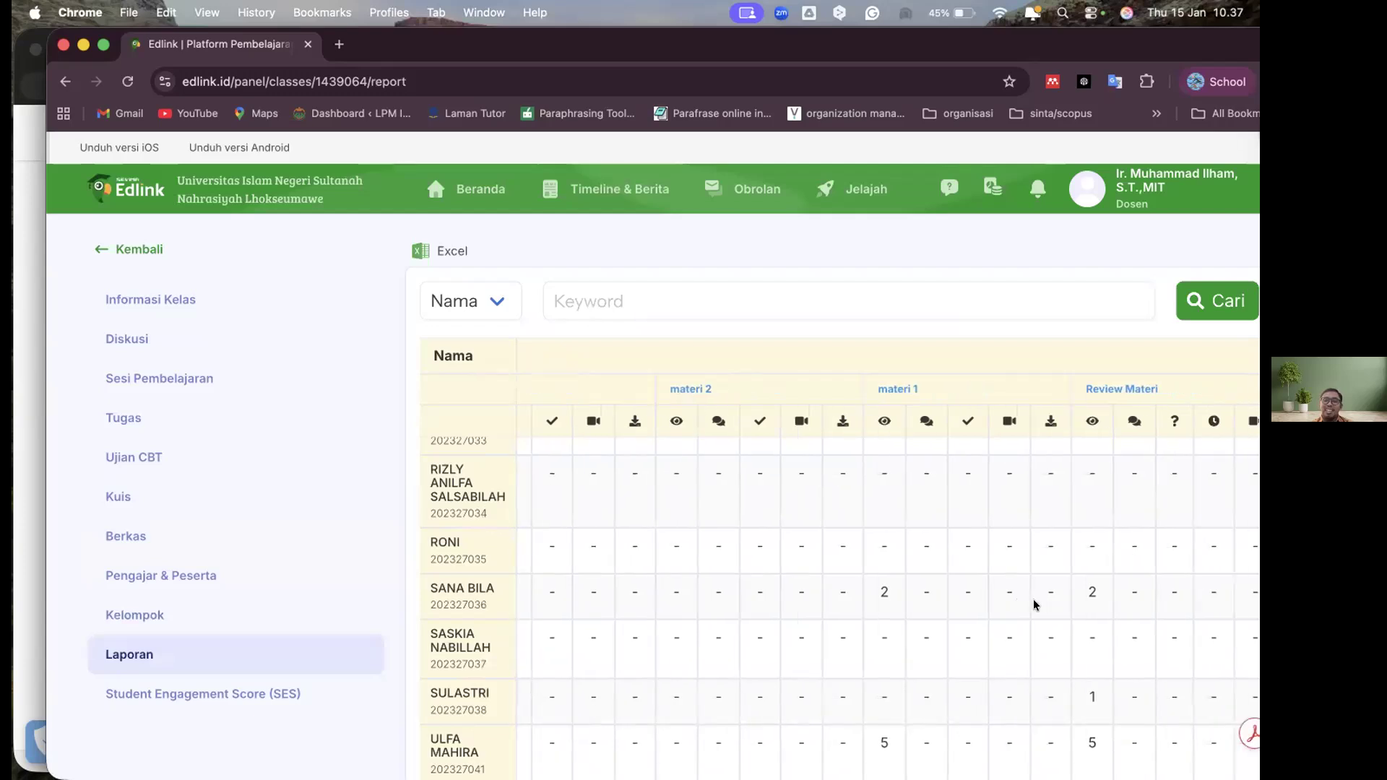
pyautogui.hscroll(1, 1034, 605)
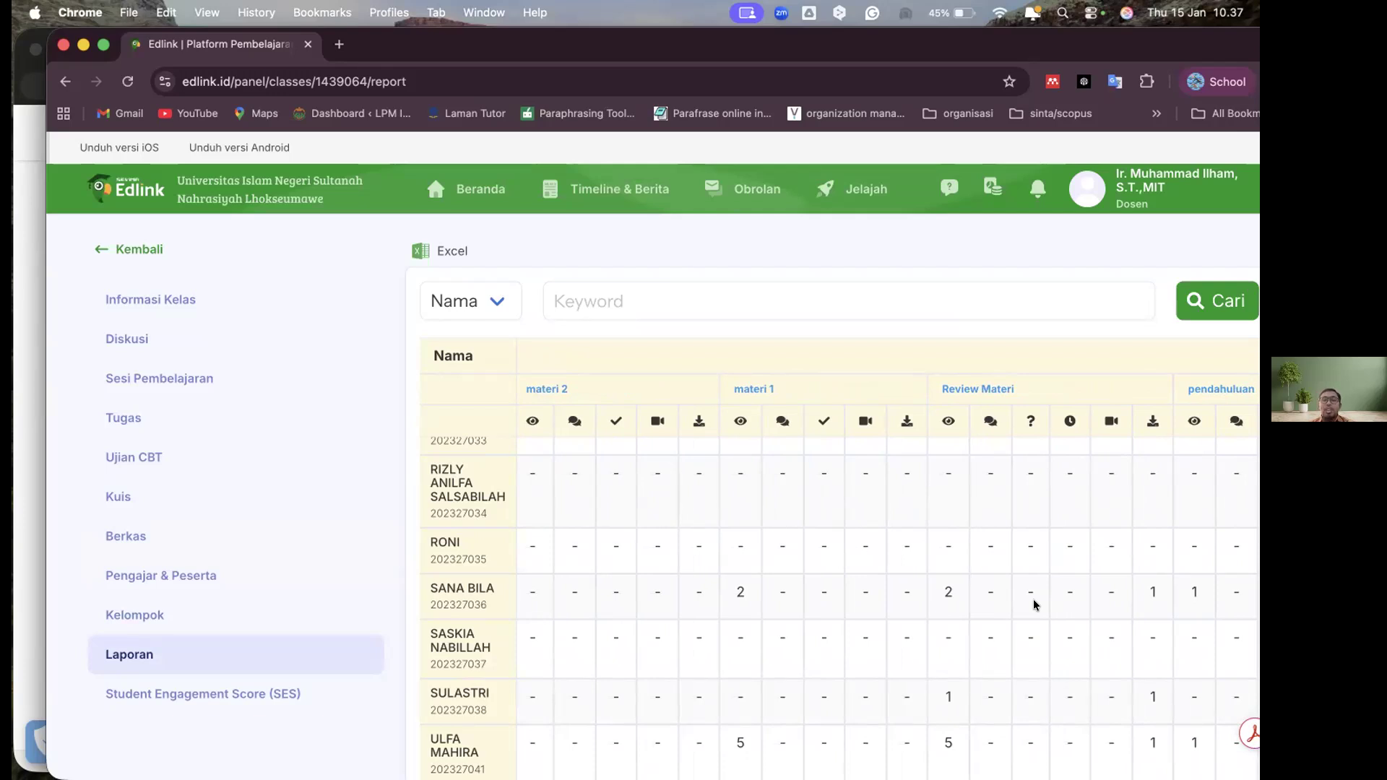
pyautogui.scroll(-3, 1033, 604)
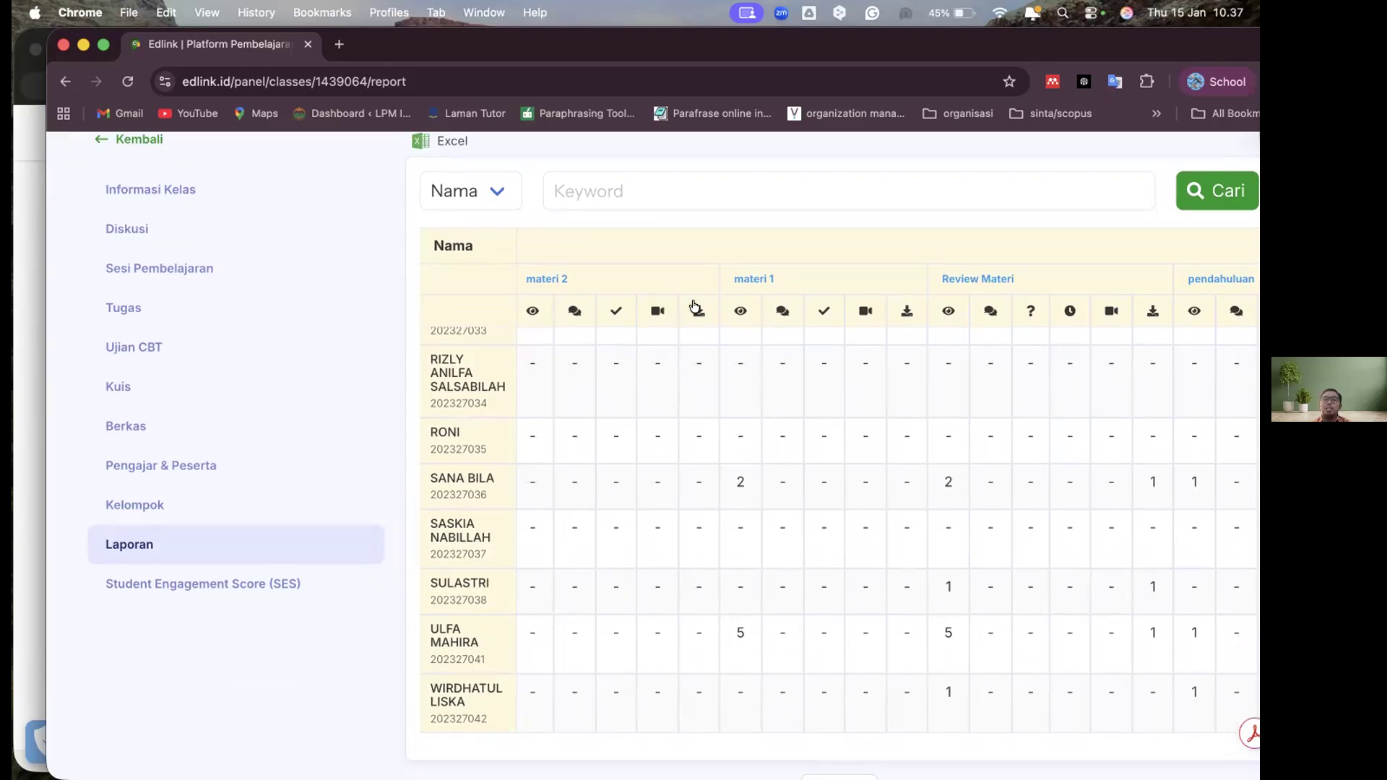
# Check what the report's activity column icons mean and look across the columns of the following sessions
pyautogui.moveTo(695, 308)
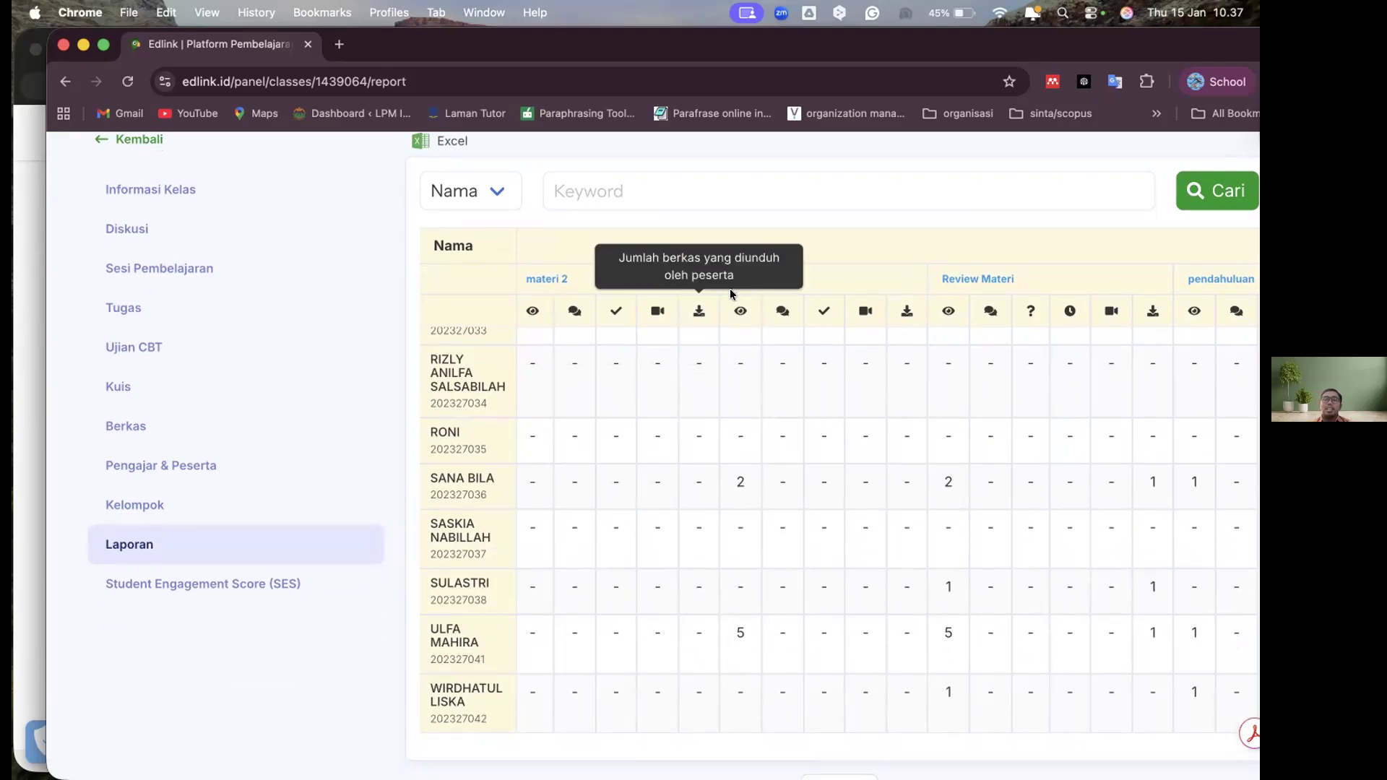
pyautogui.moveTo(1025, 320)
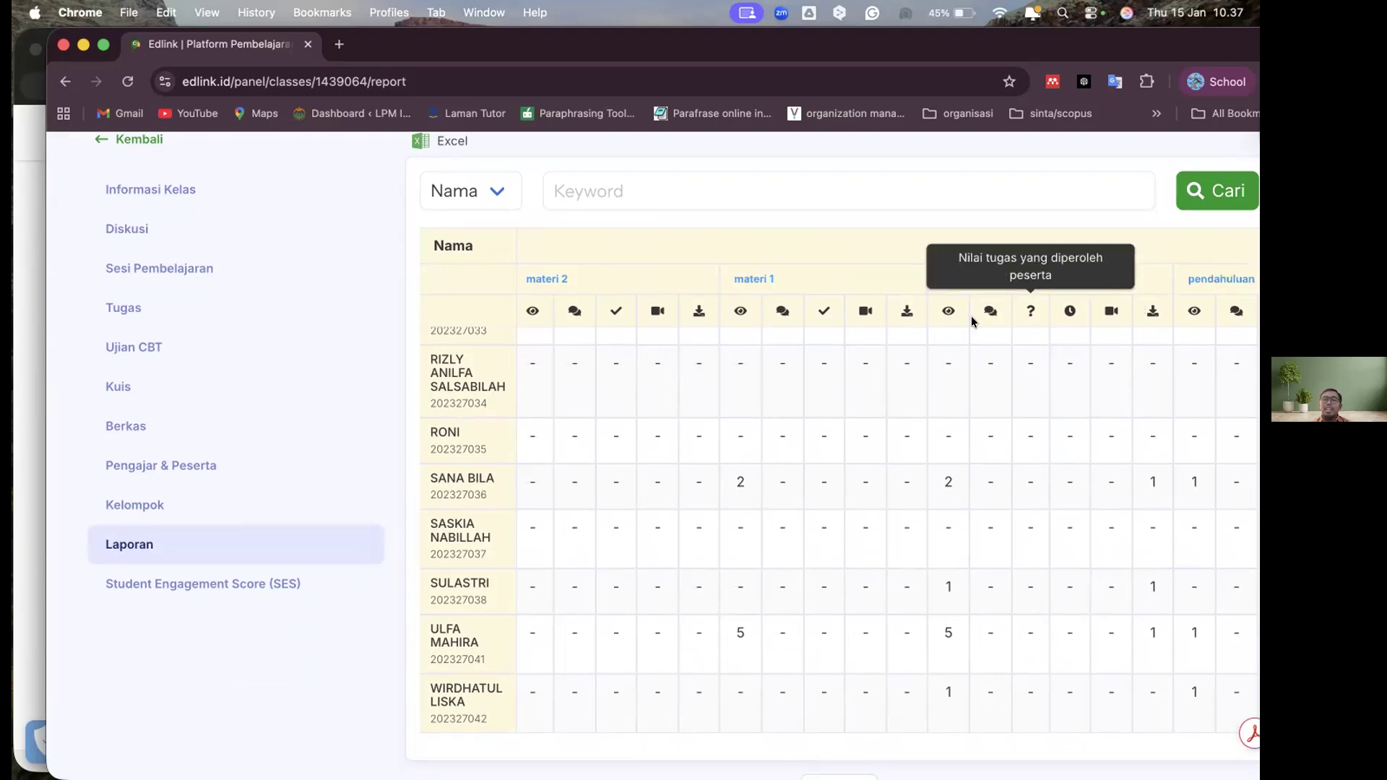
pyautogui.moveTo(943, 310)
pyautogui.hscroll(15, 934, 483)
pyautogui.hscroll(3, 934, 483)
pyautogui.hscroll(-8, 934, 483)
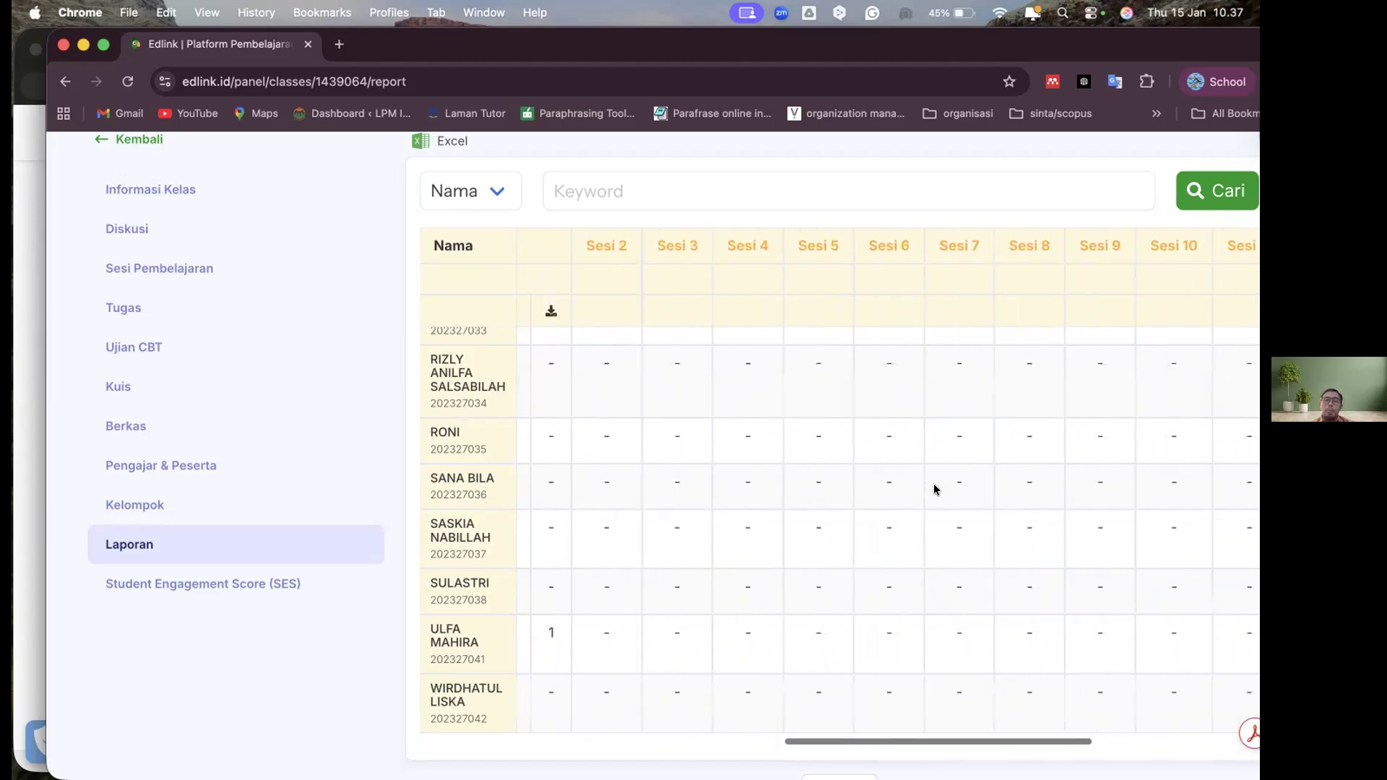
pyautogui.hscroll(-10, 934, 483)
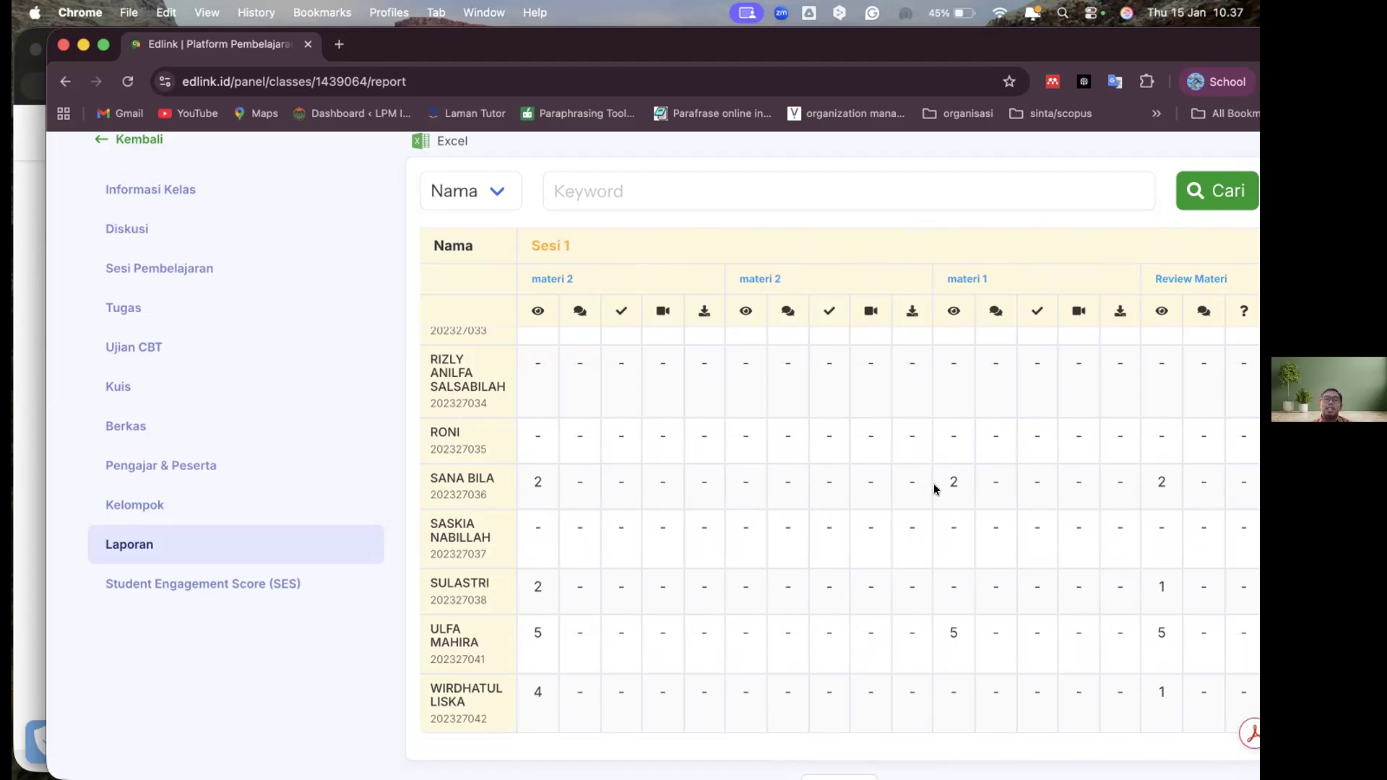
# Open the Student Engagement Score (SES) report and look over the participants' Interaksi, Feedback, Presensi and Engagement Score columns
pyautogui.click(232, 578)
pyautogui.scroll(-5, 804, 487)
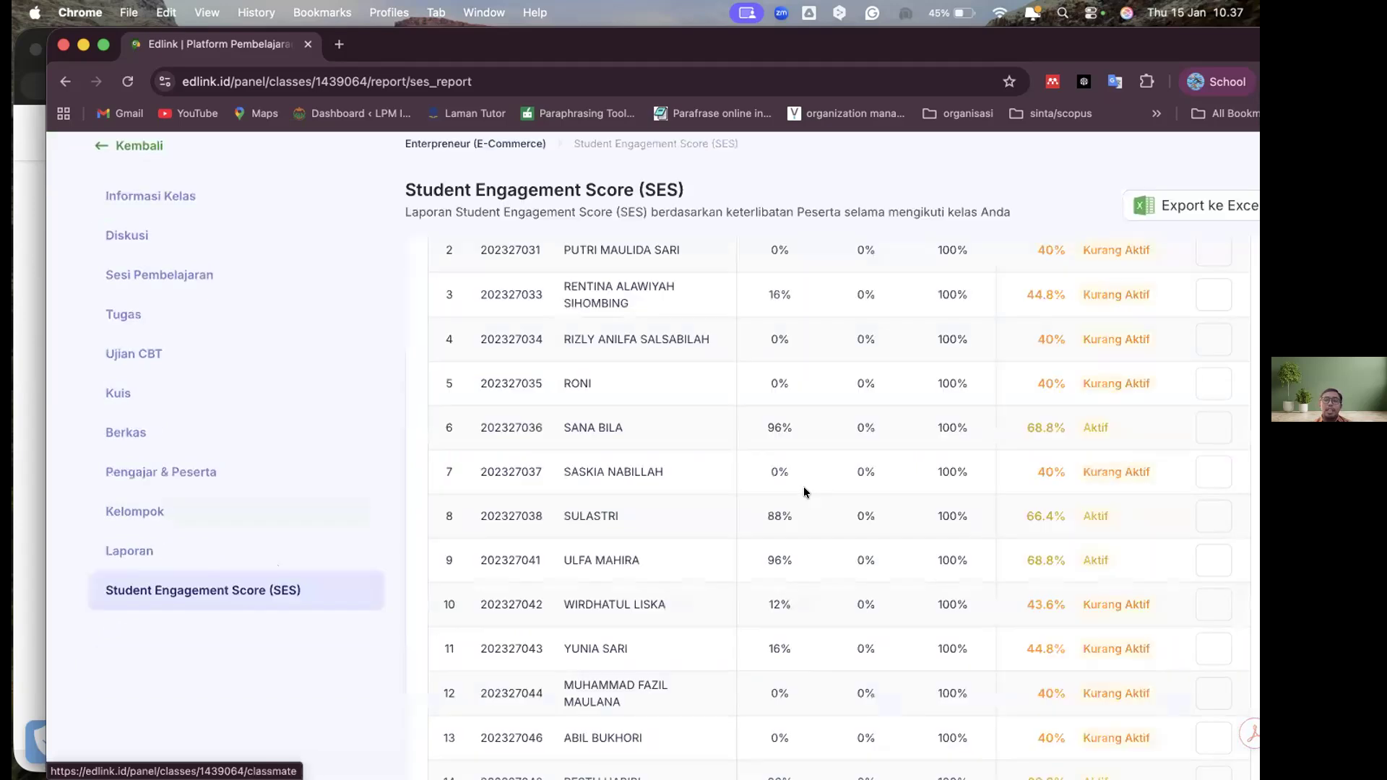
pyautogui.scroll(5, 803, 487)
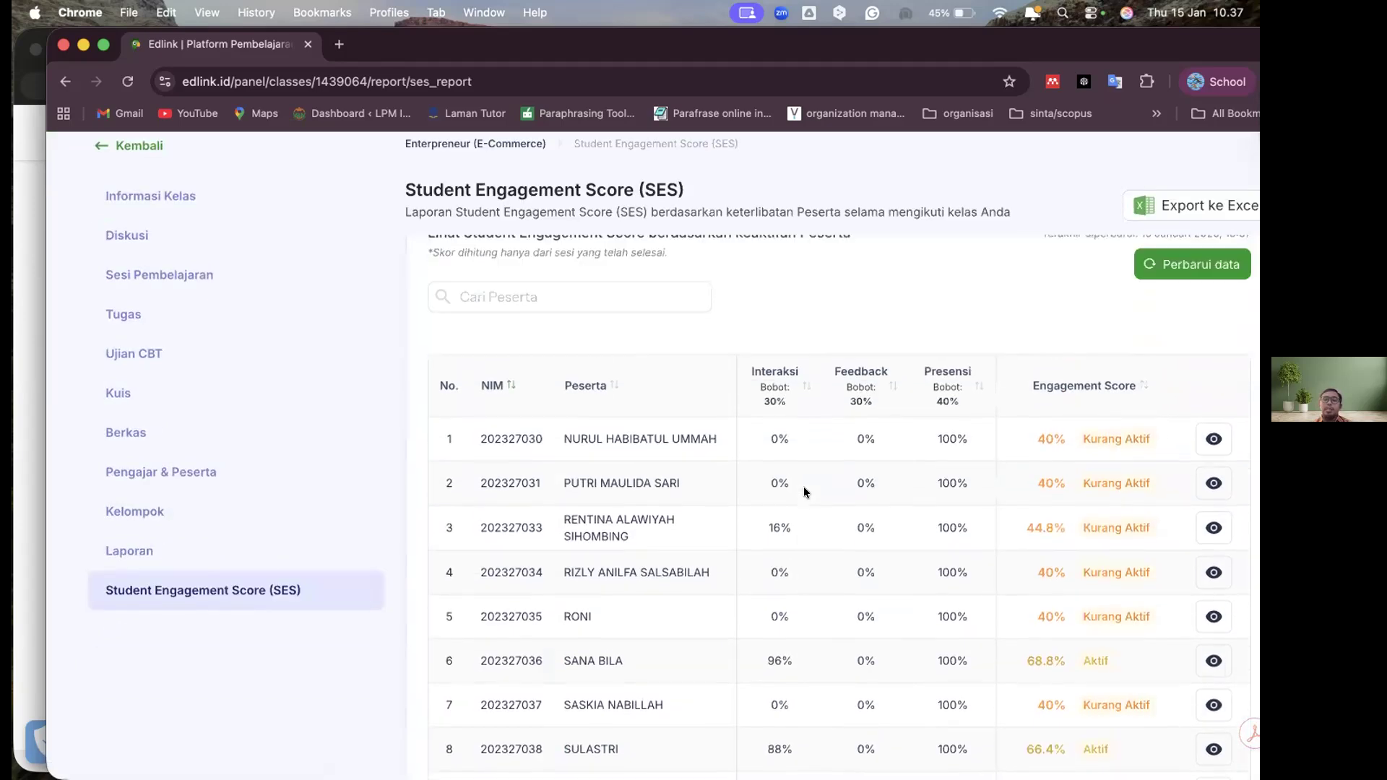
pyautogui.scroll(-2, 804, 487)
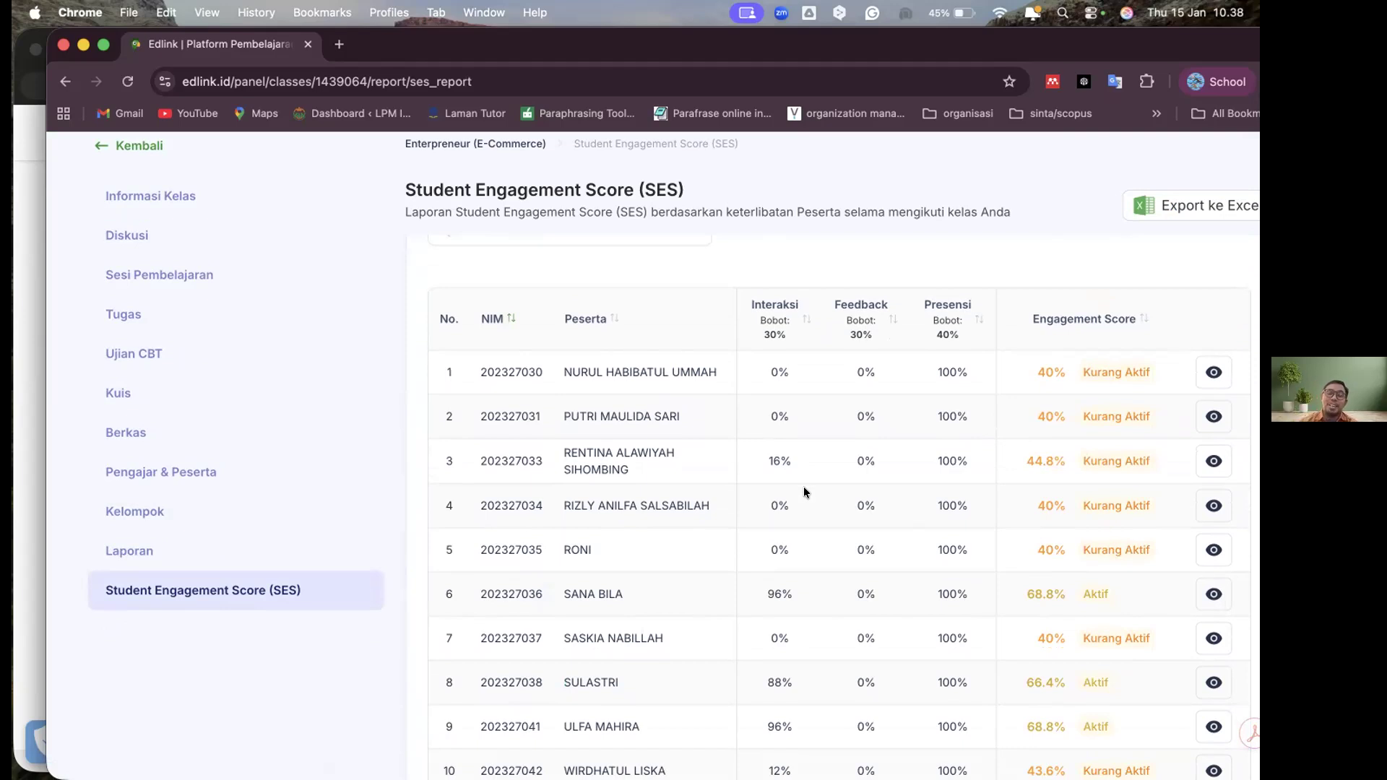
# Return to the Laporan page and look over the participants' Sesi 1 activity table again
pyautogui.click(181, 548)
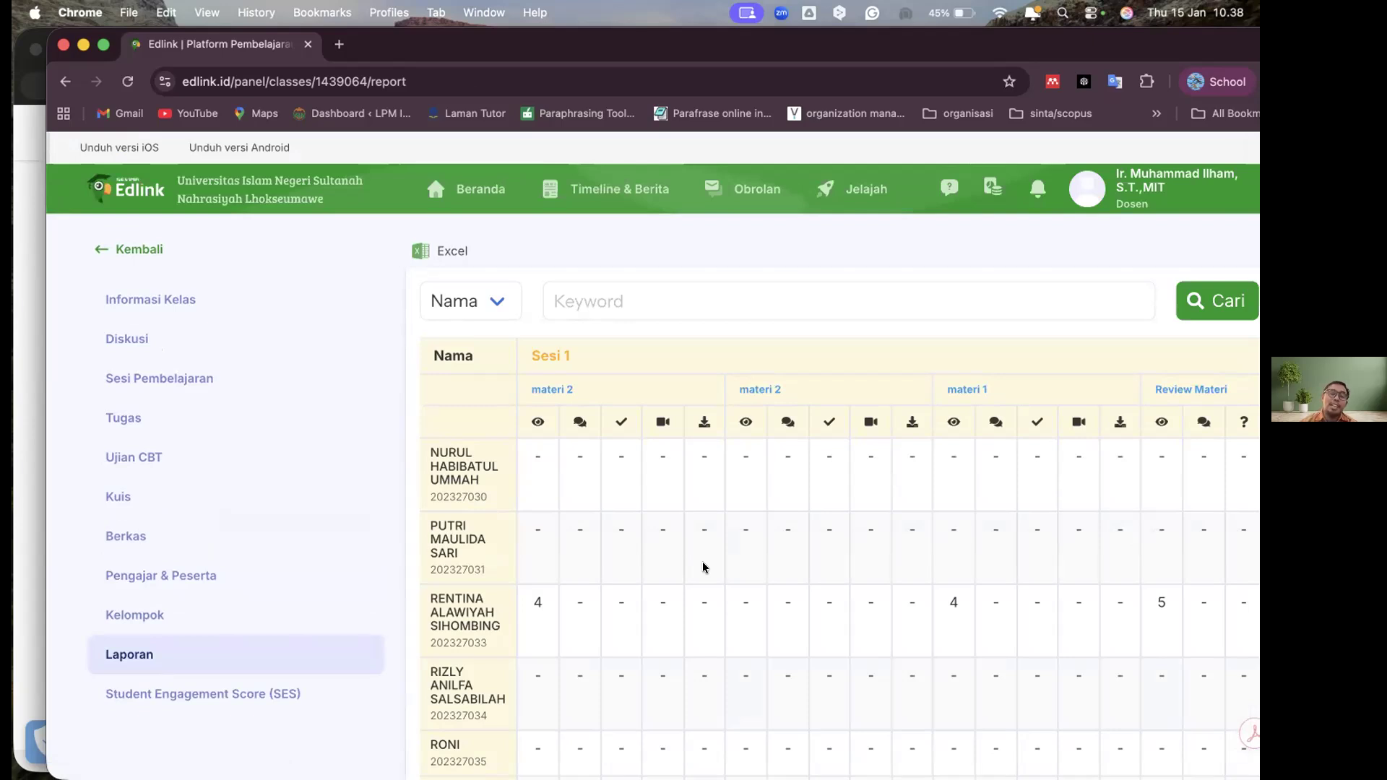
pyautogui.scroll(-3, 139, 544)
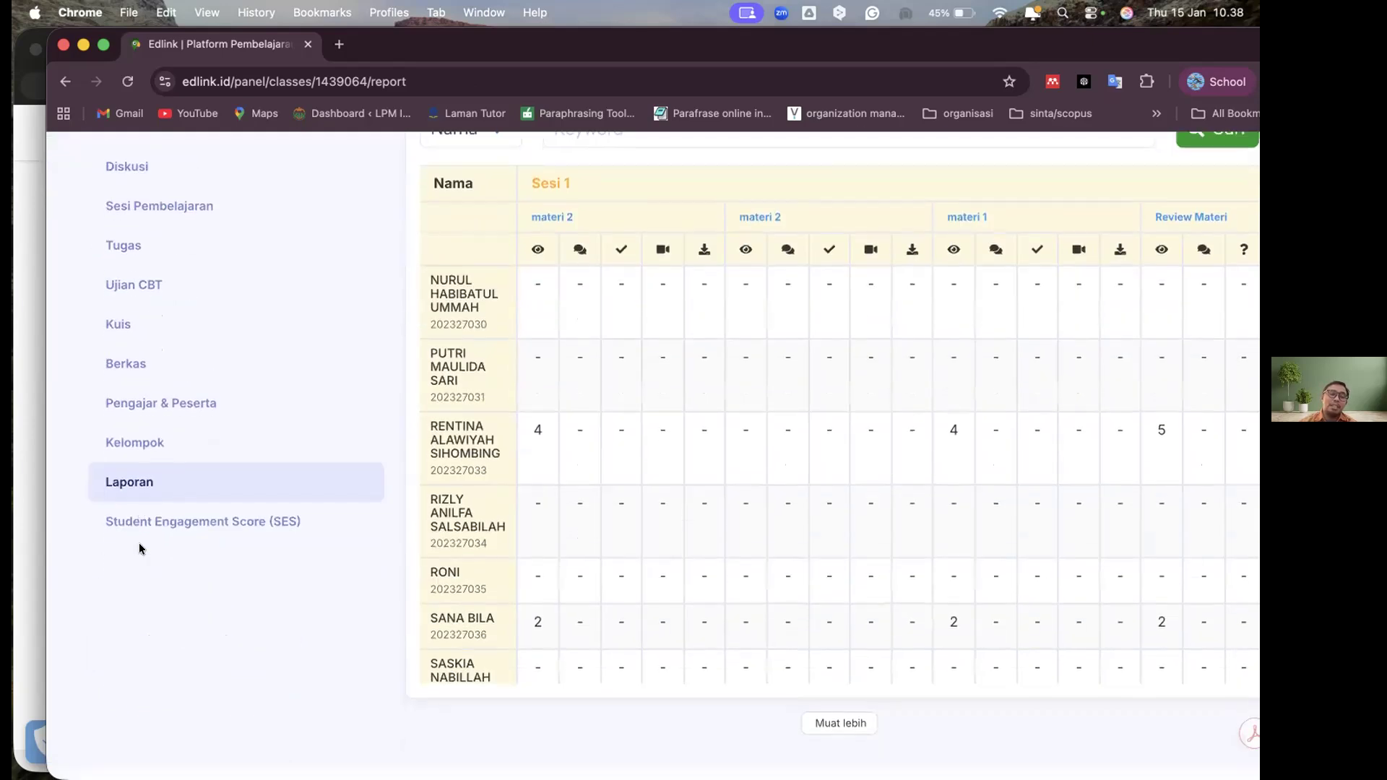
pyautogui.scroll(3, 139, 543)
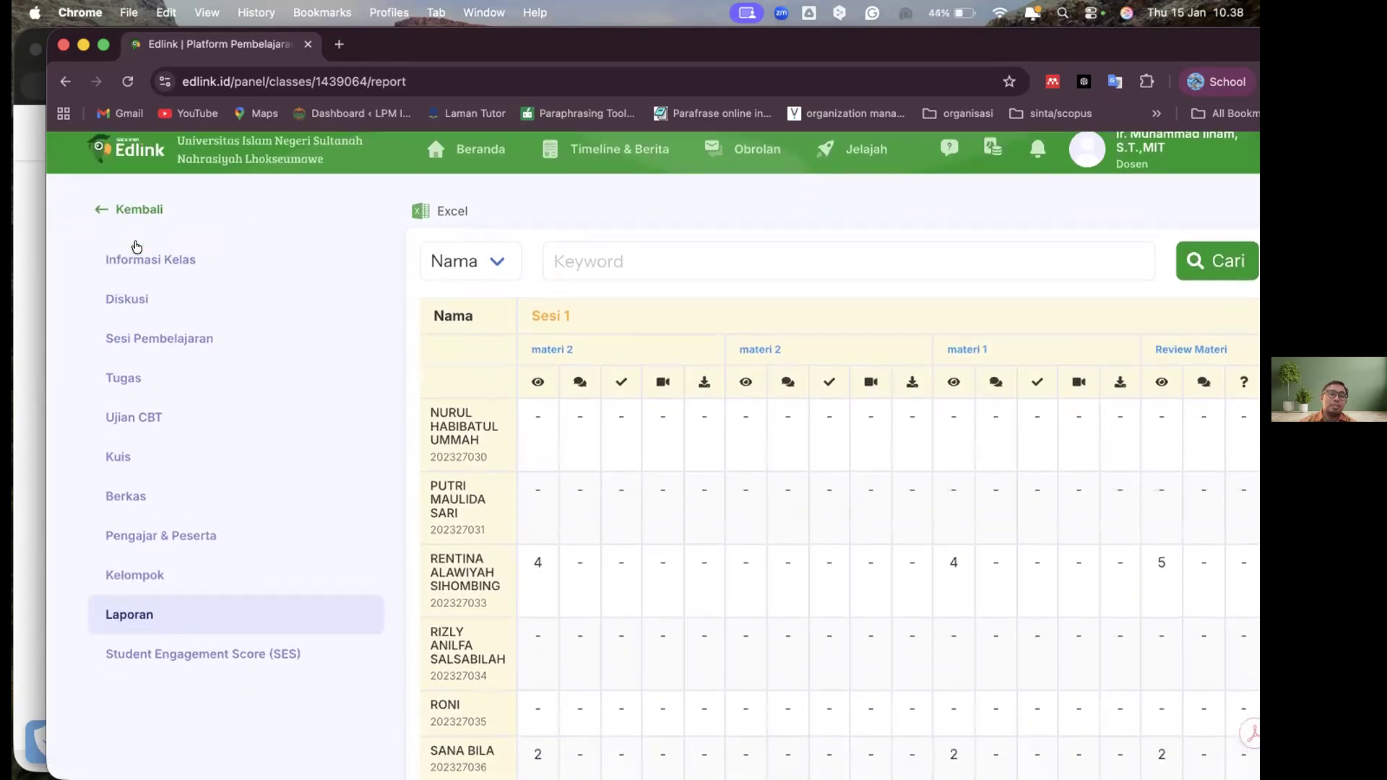
# Reopen the Student Engagement Score (SES) report and review the participants' engagement ratings on the SES per Peserta view
pyautogui.hscroll(-5, 876, 410)
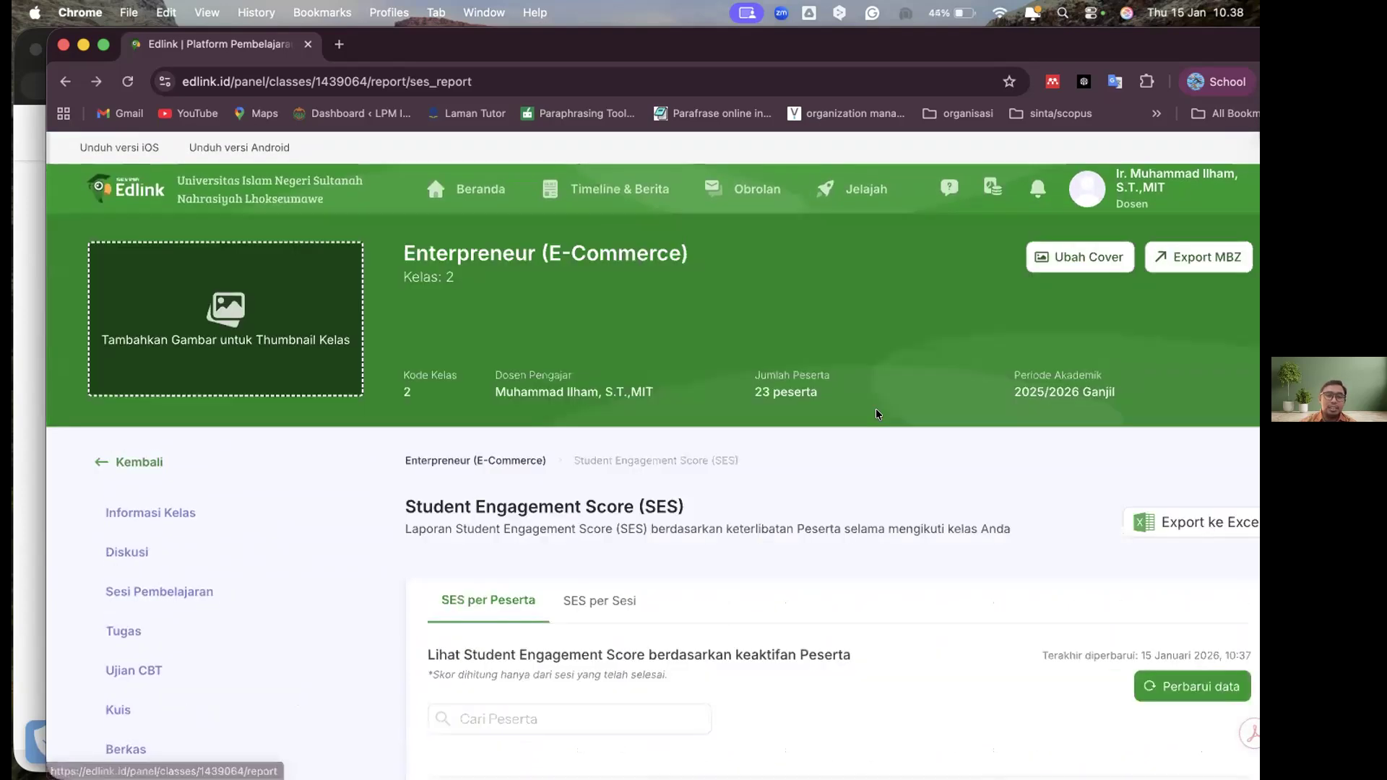
pyautogui.scroll(-3, 876, 410)
pyautogui.scroll(-5, 876, 416)
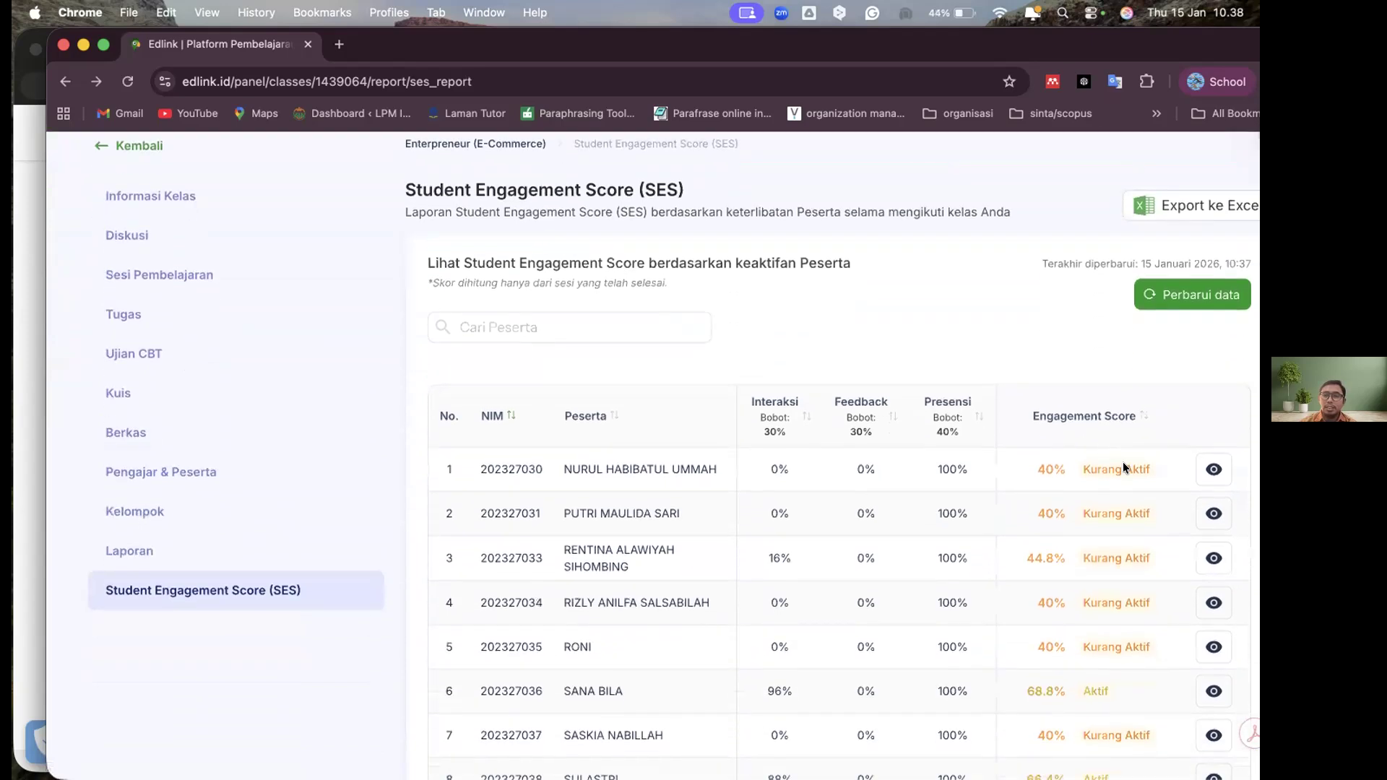
pyautogui.scroll(3, 1123, 462)
pyautogui.scroll(5, 934, 368)
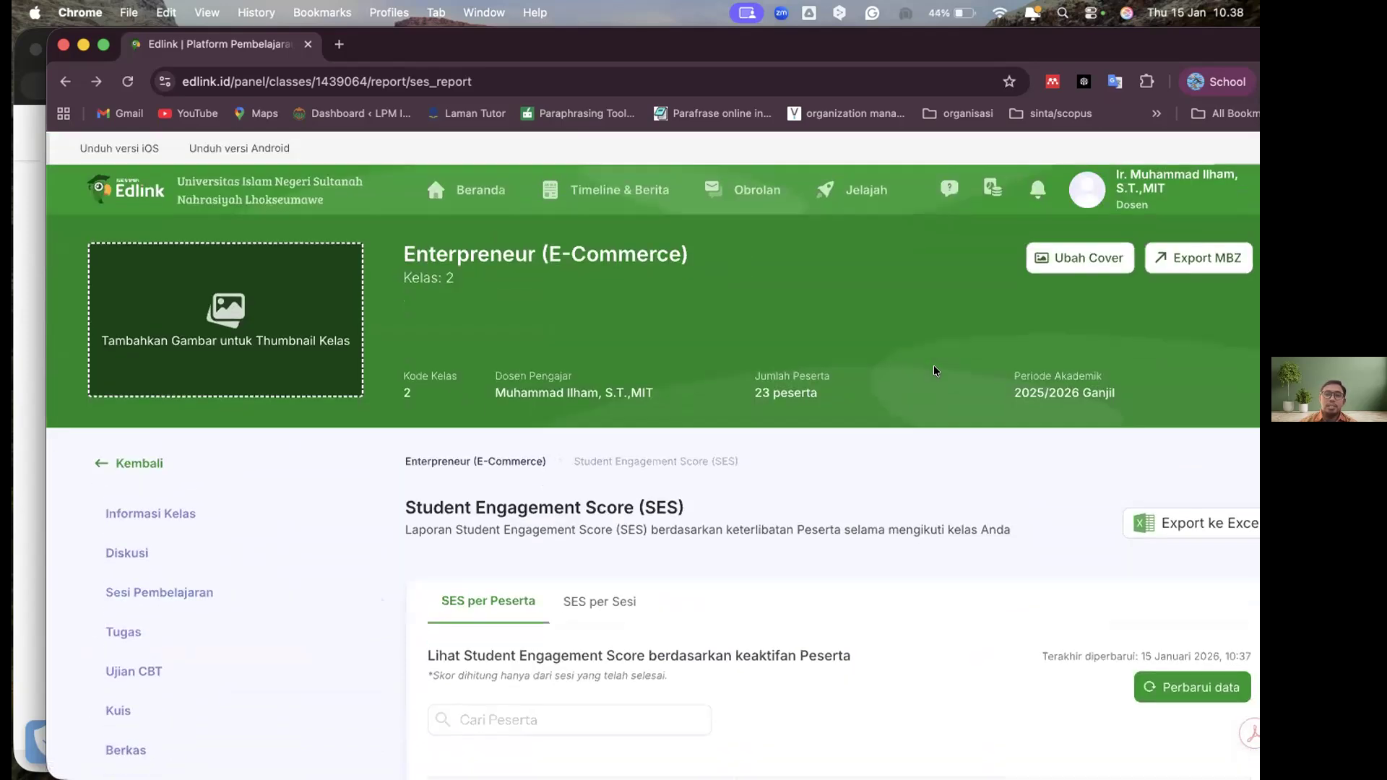
pyautogui.scroll(-5, 933, 365)
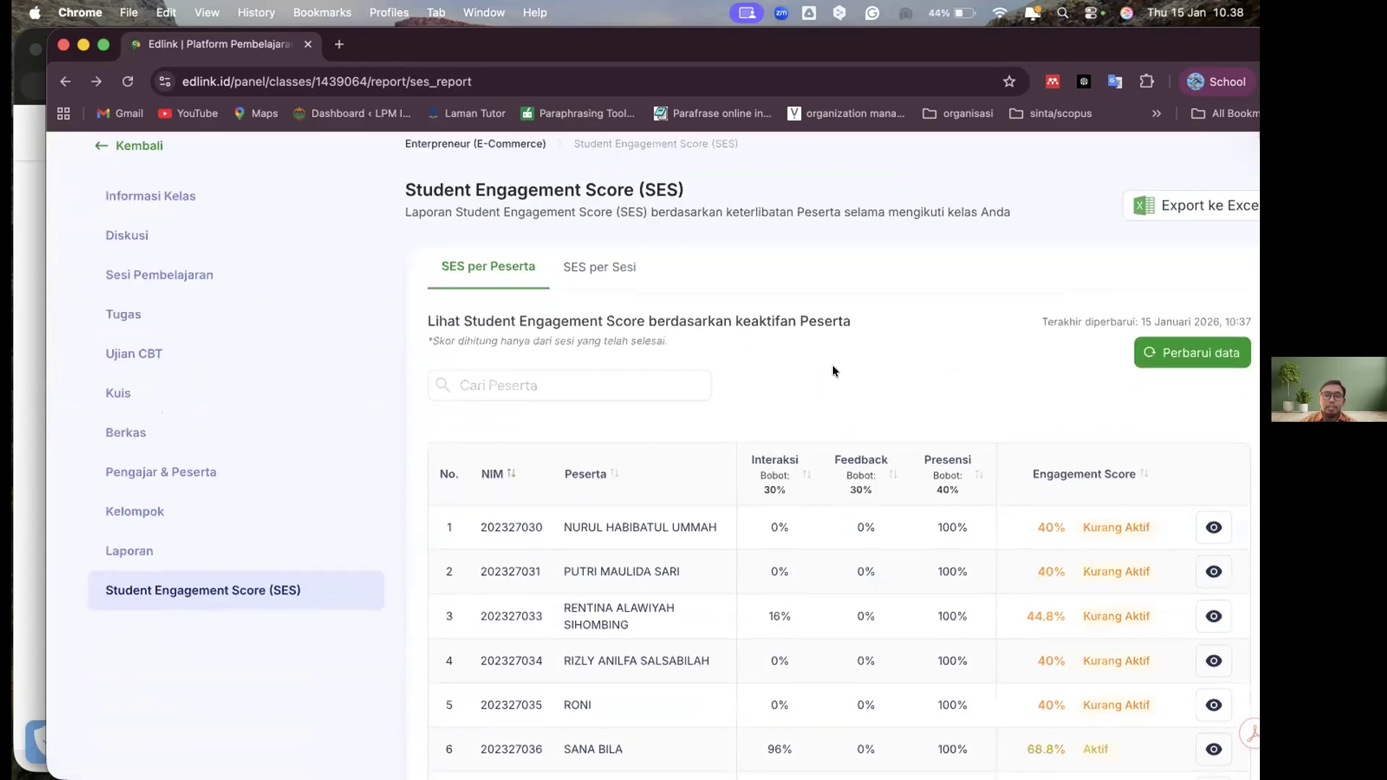
# Open the class's Informasi Kelas page to view its details, then switch briefly to Zoom Workplace and back
pyautogui.click(176, 199)
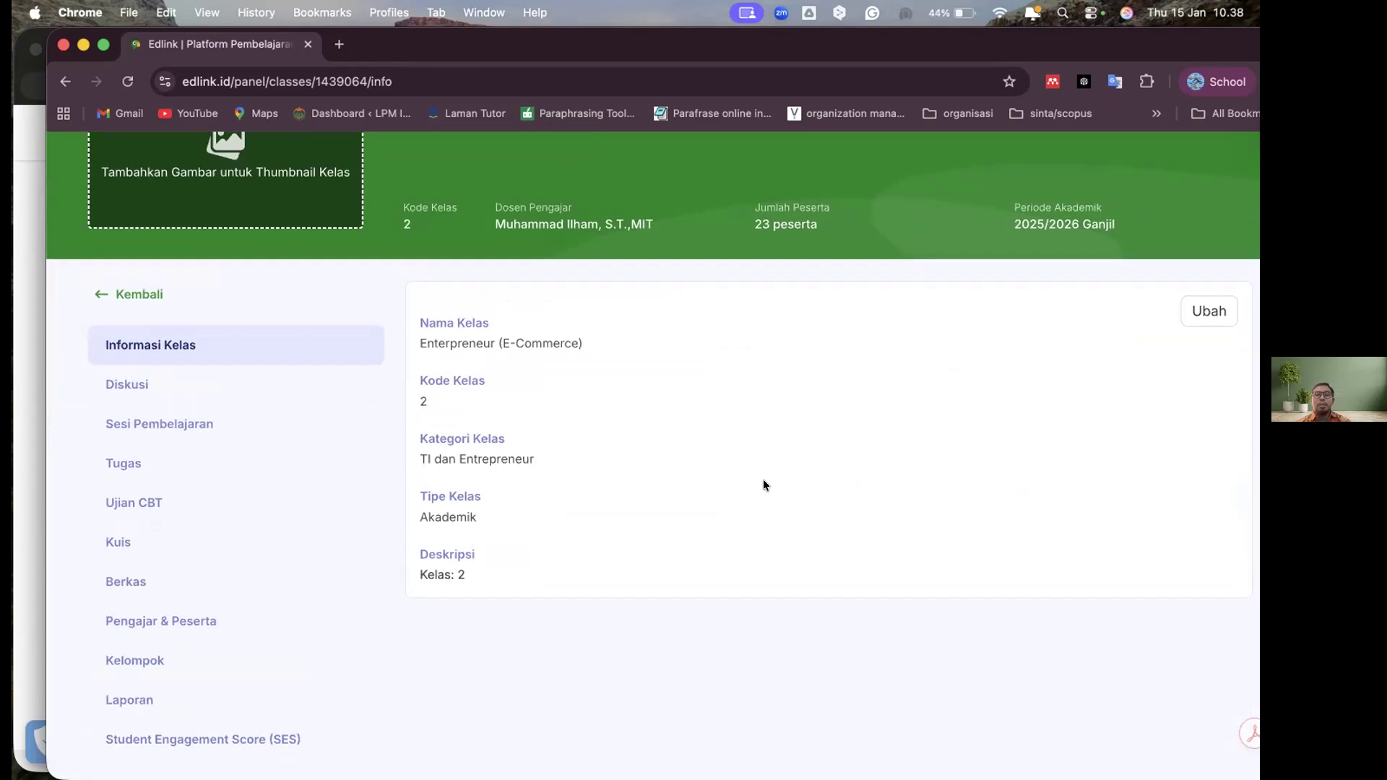
pyautogui.scroll(2, 766, 485)
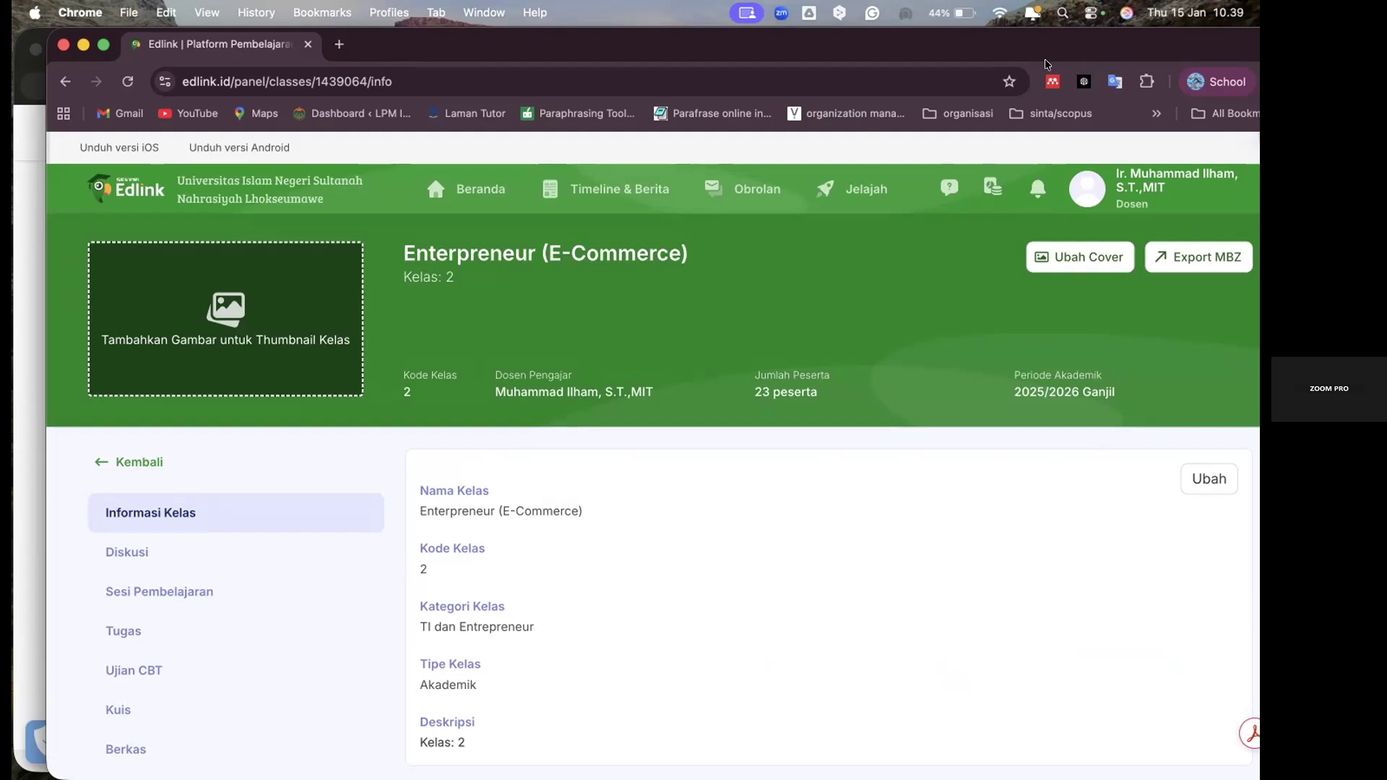
pyautogui.moveTo(647, 778)
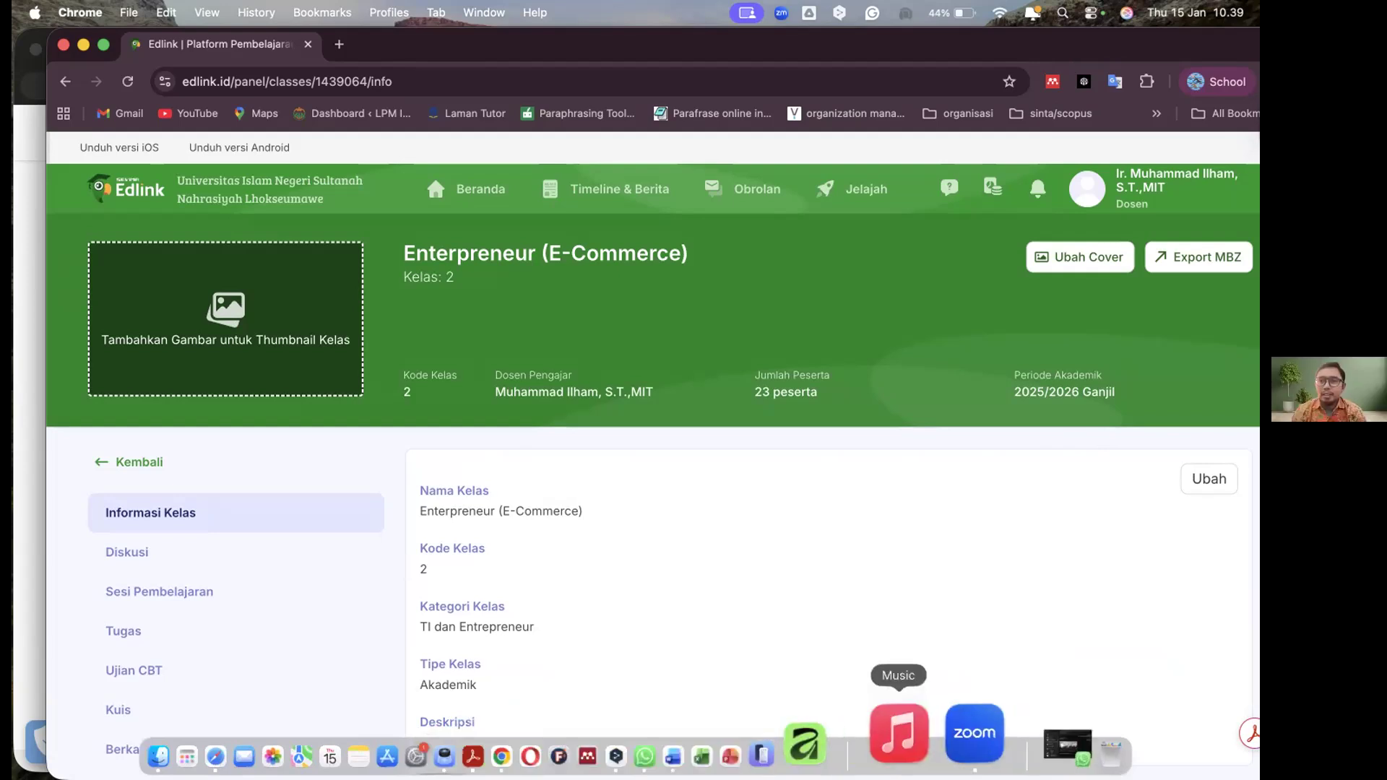
pyautogui.click(950, 732)
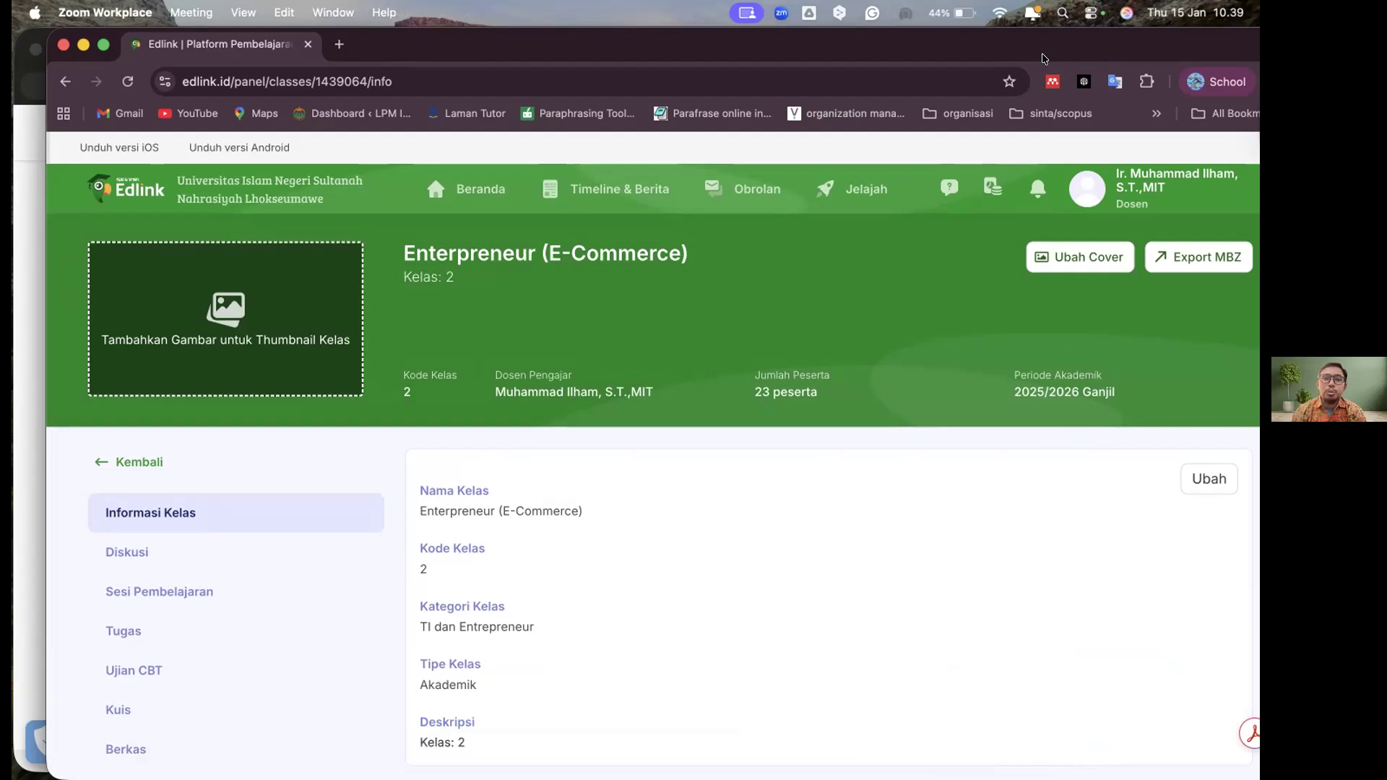
pyautogui.click(291, 570)
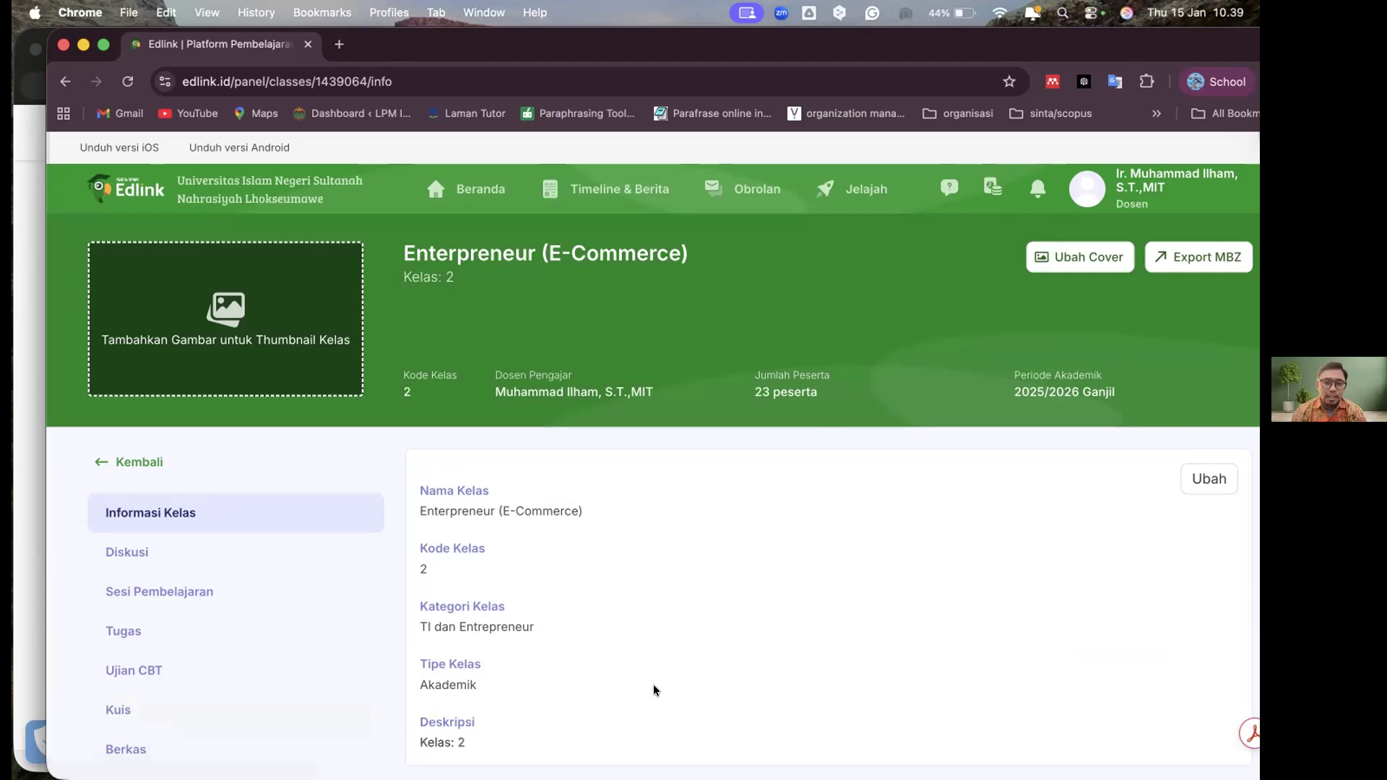
# Open the class's Diskusi page and create a new quiz in Sesi 2
pyautogui.click(807, 418)
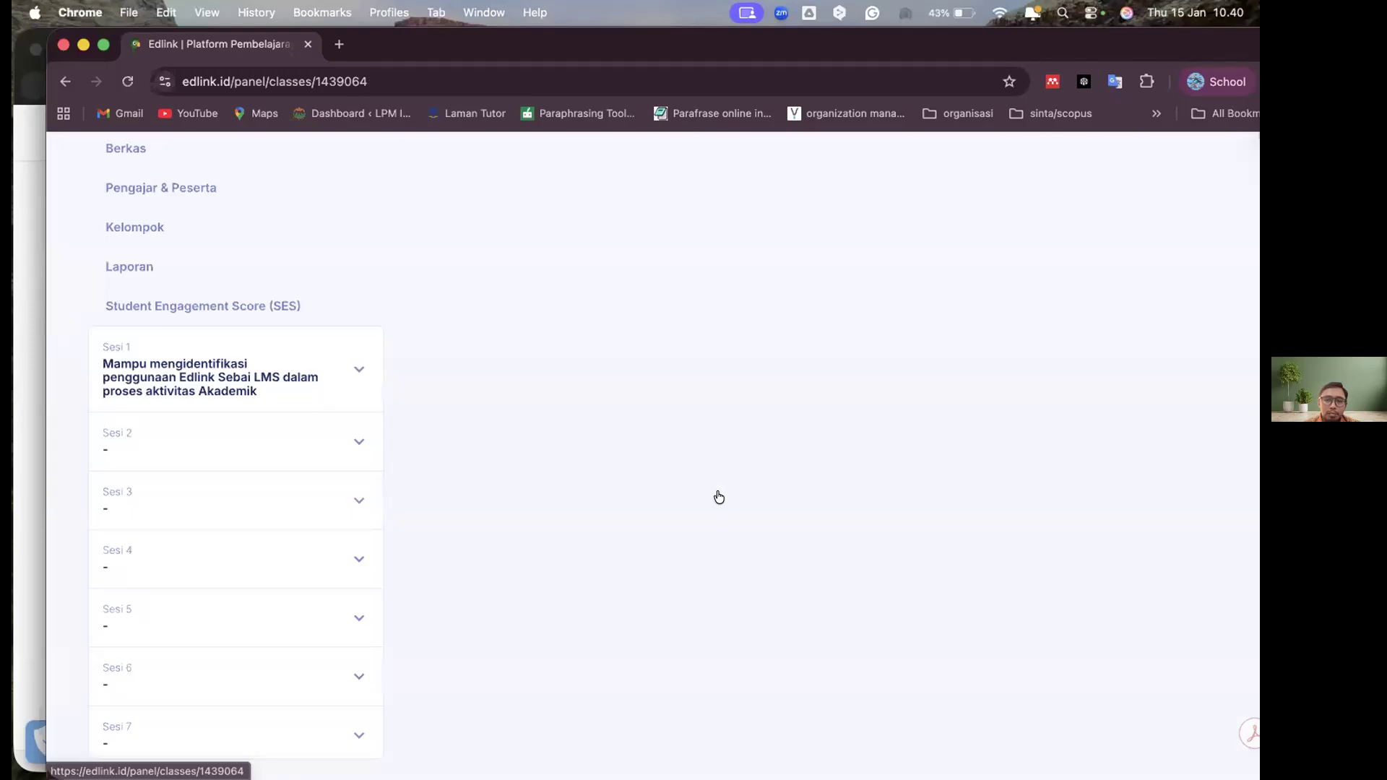
pyautogui.scroll(7, 448, 571)
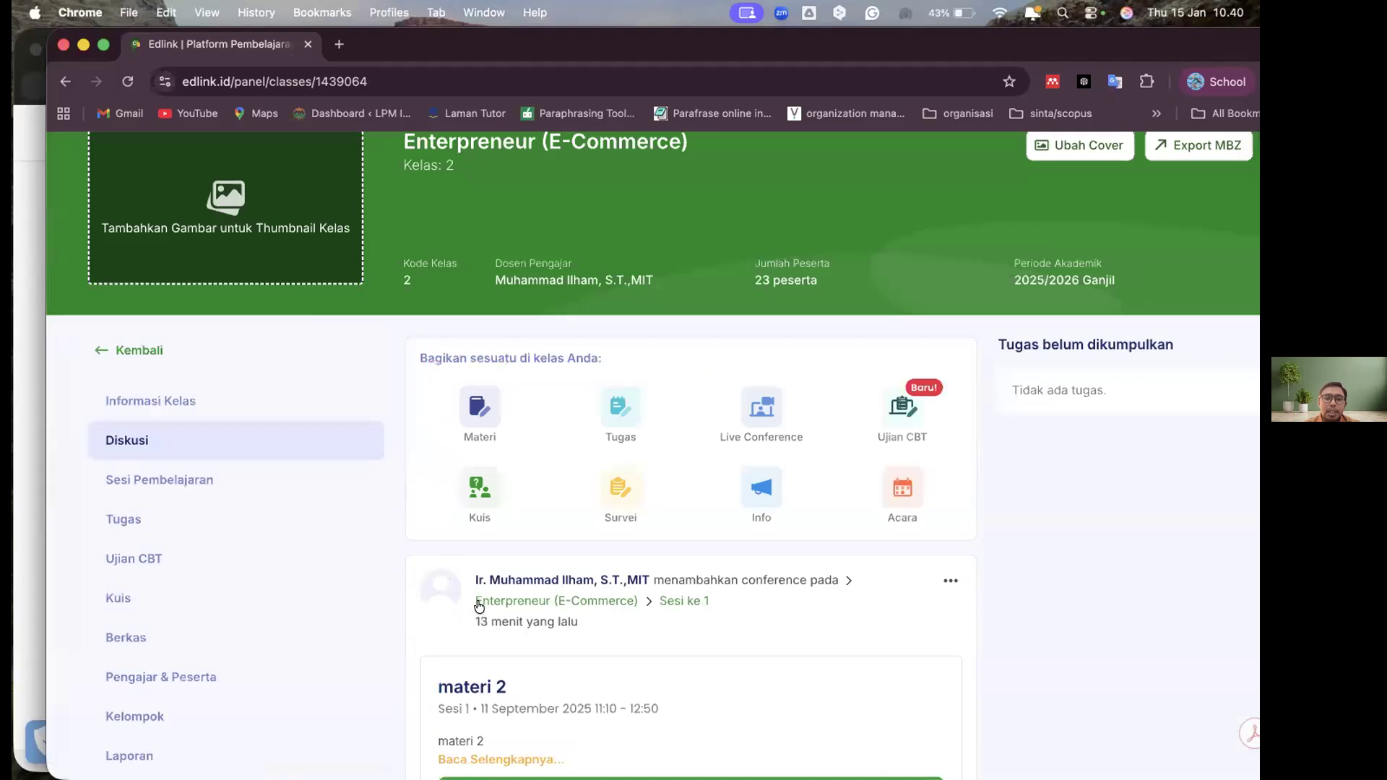
pyautogui.scroll(3, 478, 606)
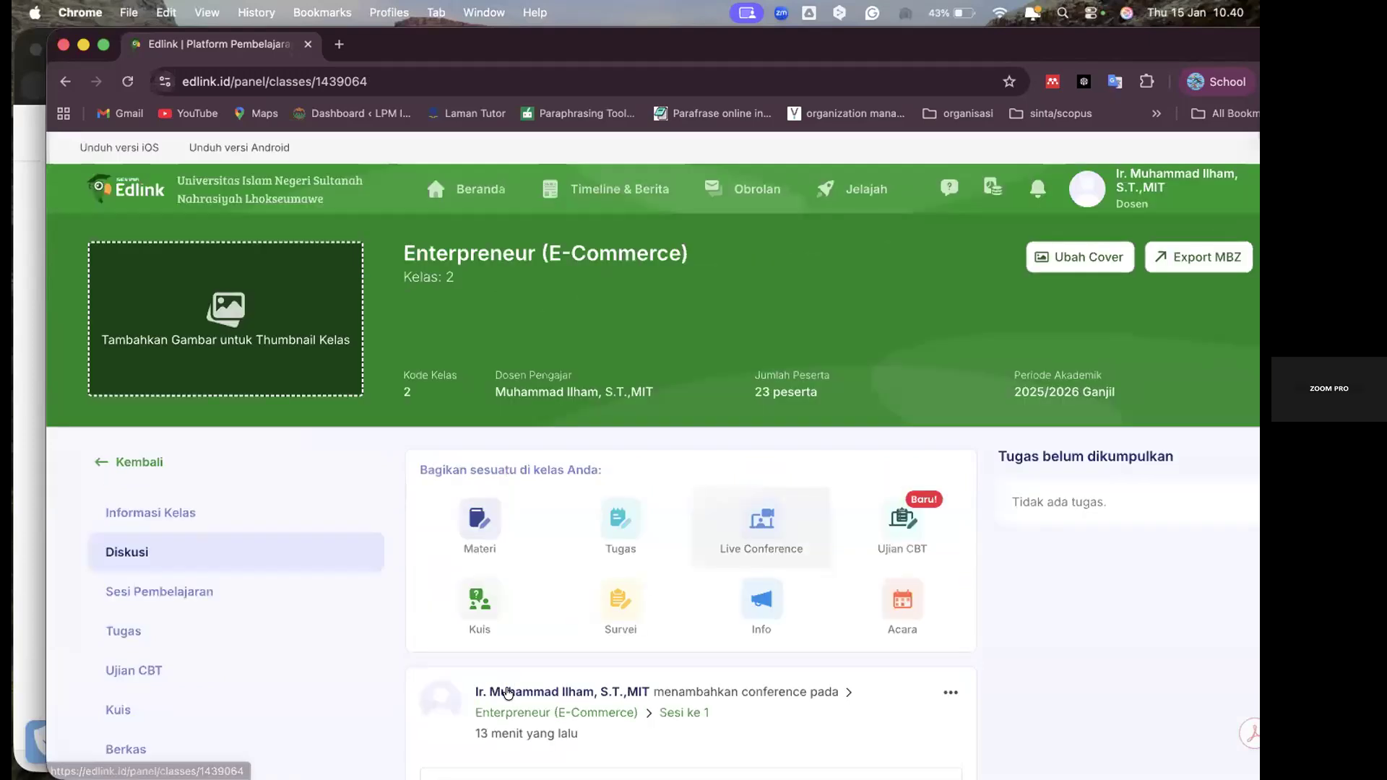
pyautogui.click(478, 606)
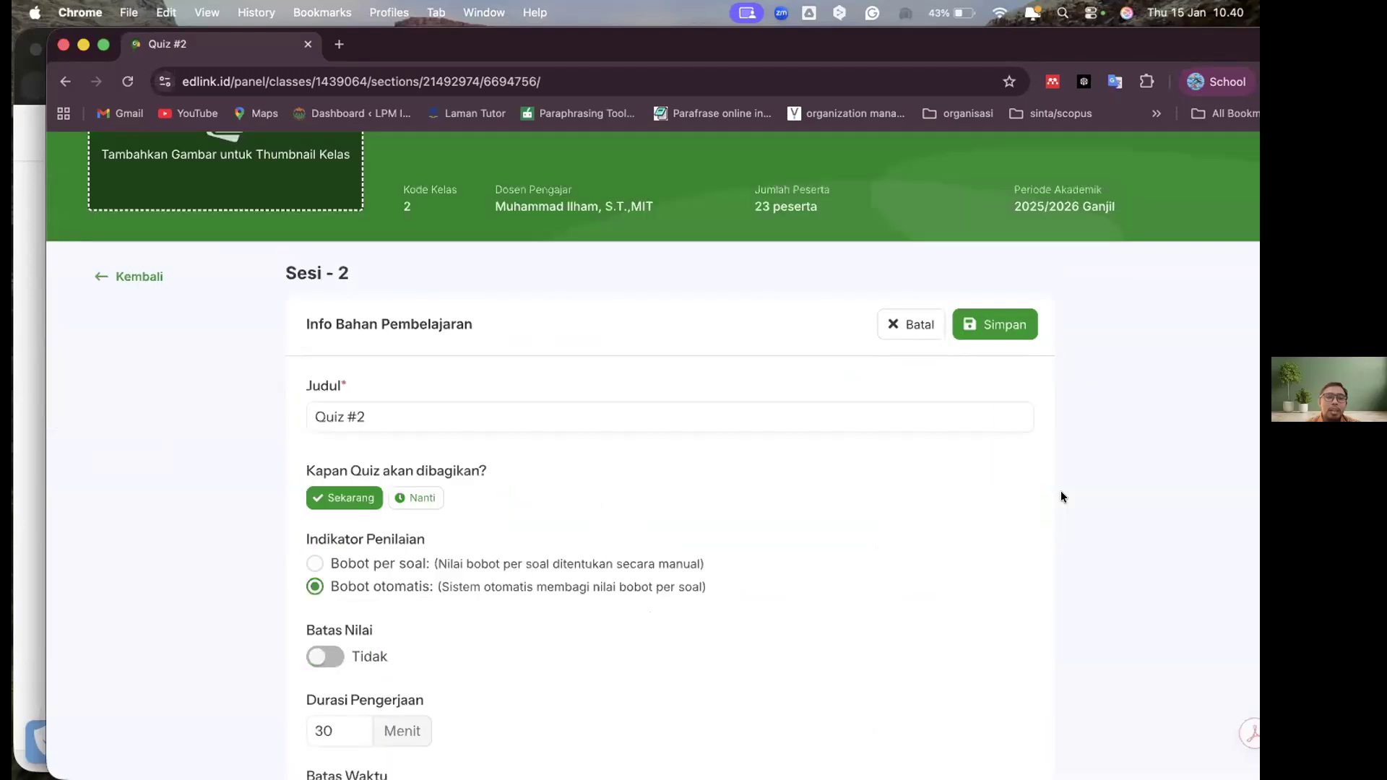
# Look through the quiz's scheduling, Indikator Penilaian, Durasi Pengerjaan, Proctoring and Acak Pertanyaan settings and open its question editor
pyautogui.scroll(-5, 1061, 491)
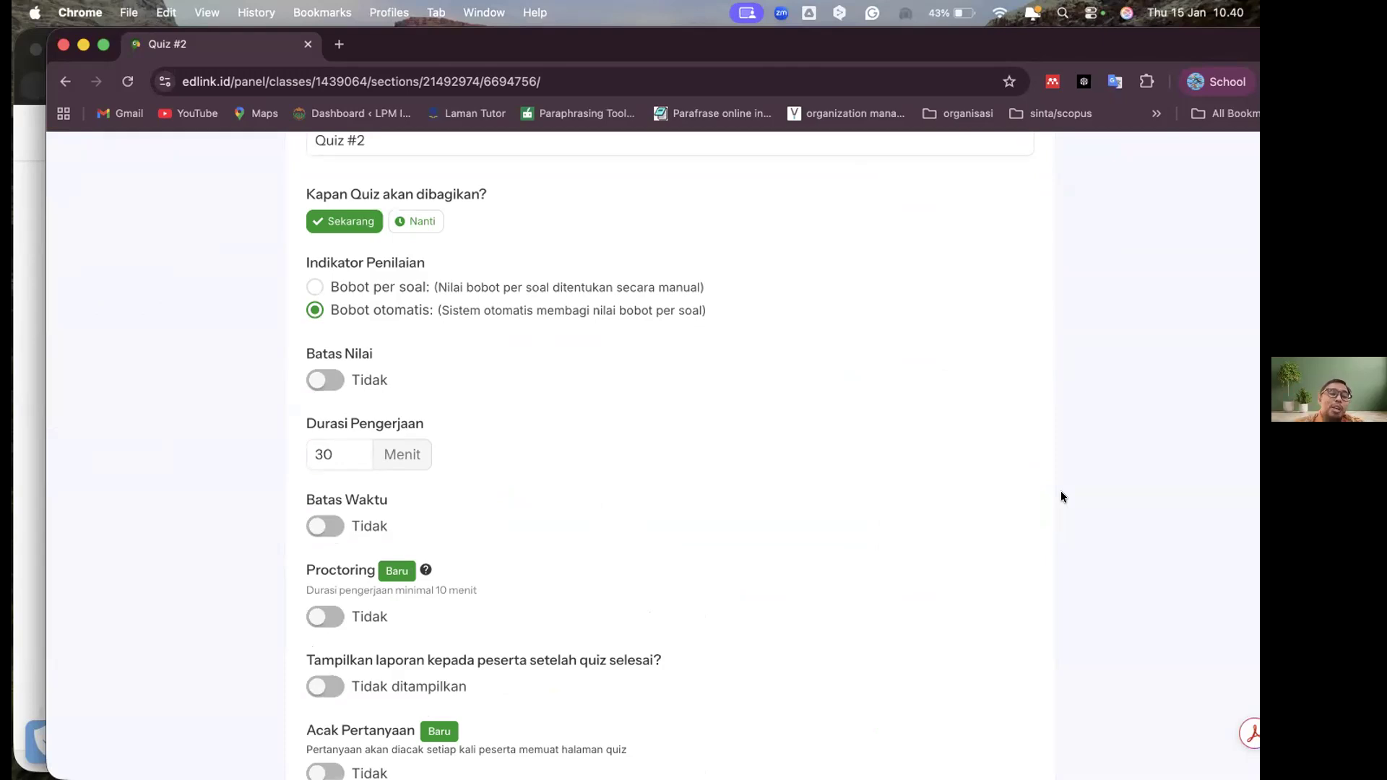
pyautogui.scroll(5, 1061, 497)
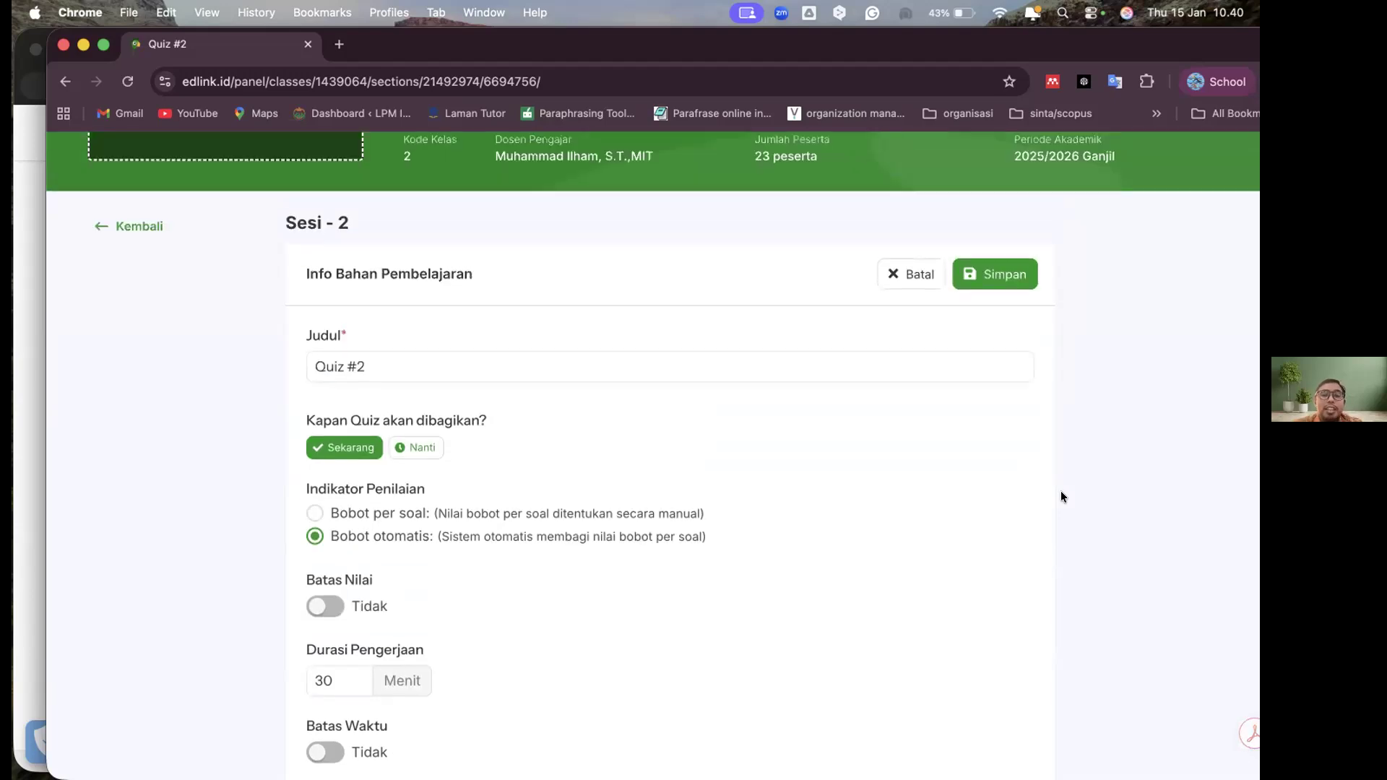
pyautogui.scroll(1, 903, 424)
pyautogui.scroll(-10, 585, 404)
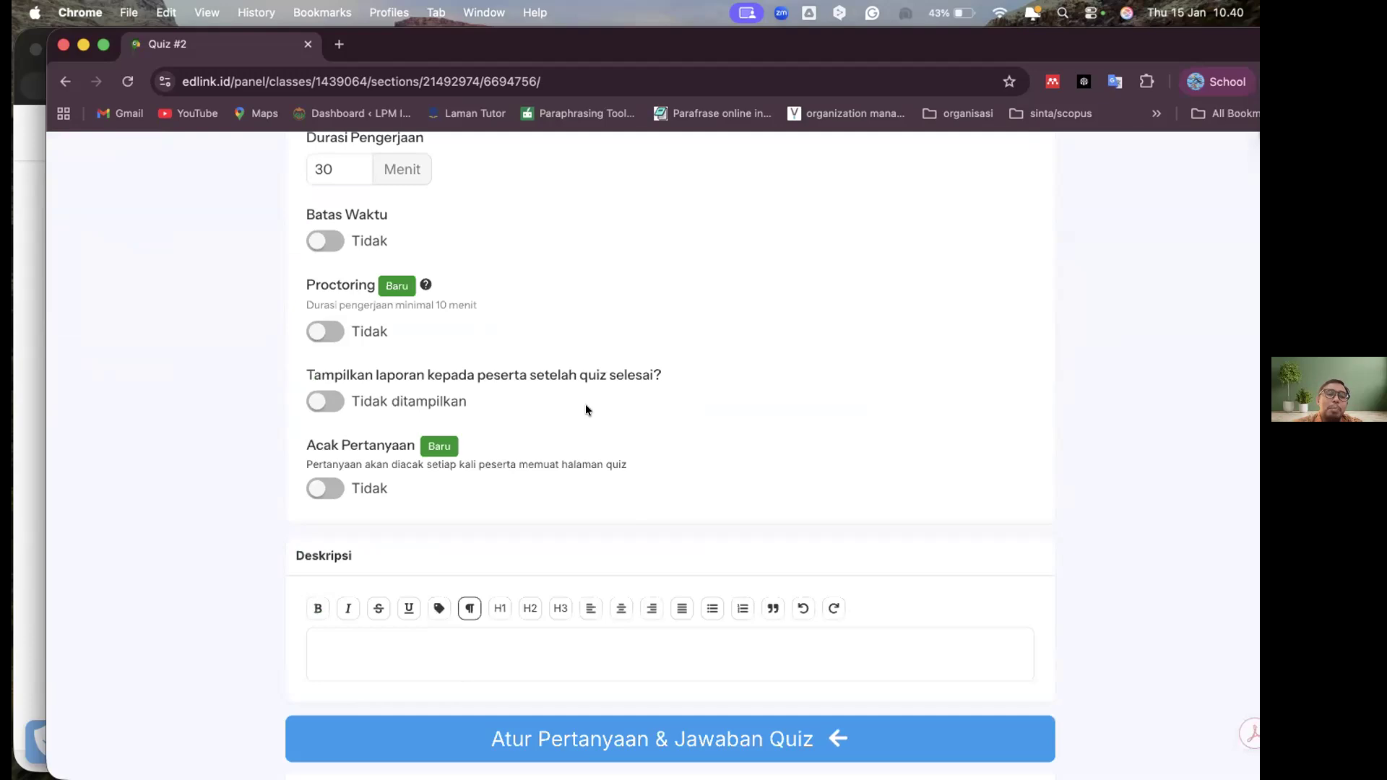
pyautogui.scroll(-3, 586, 410)
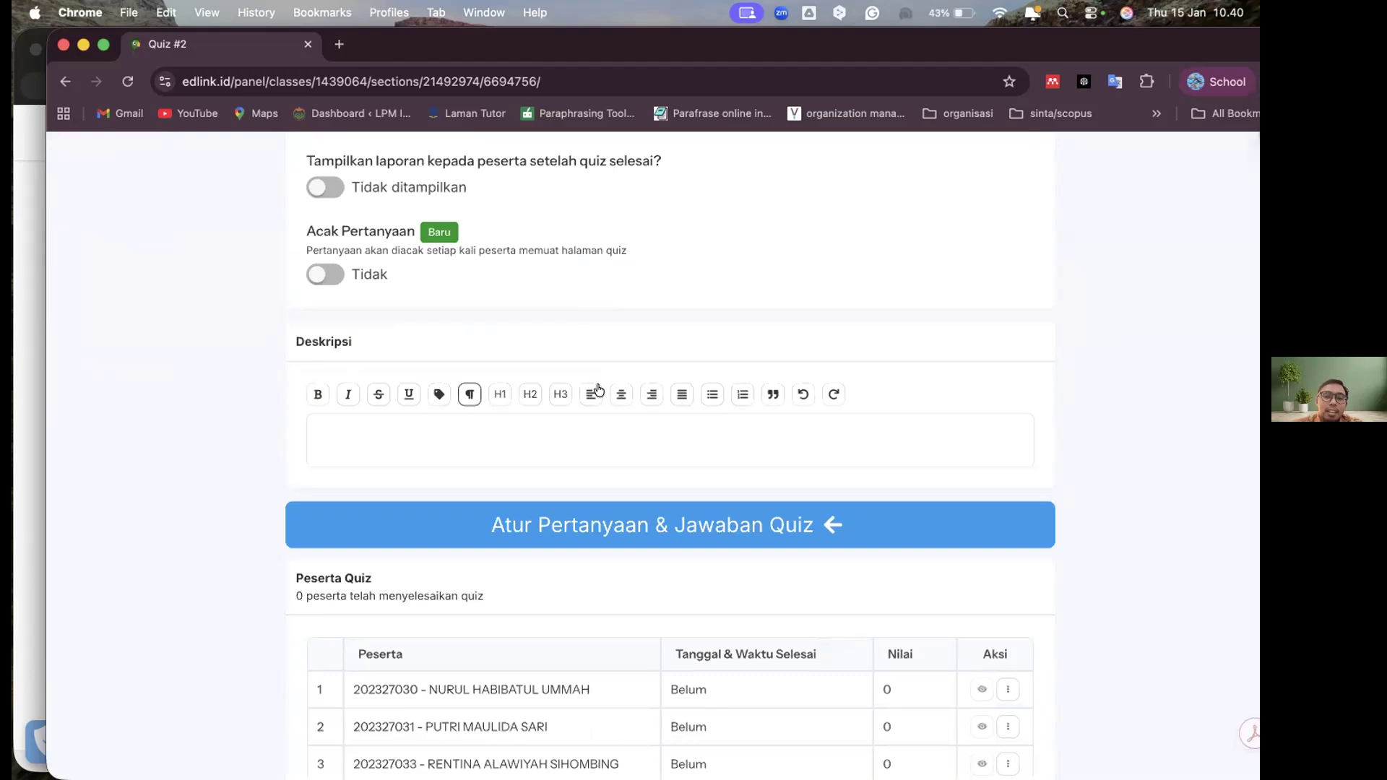
pyautogui.scroll(-4, 598, 390)
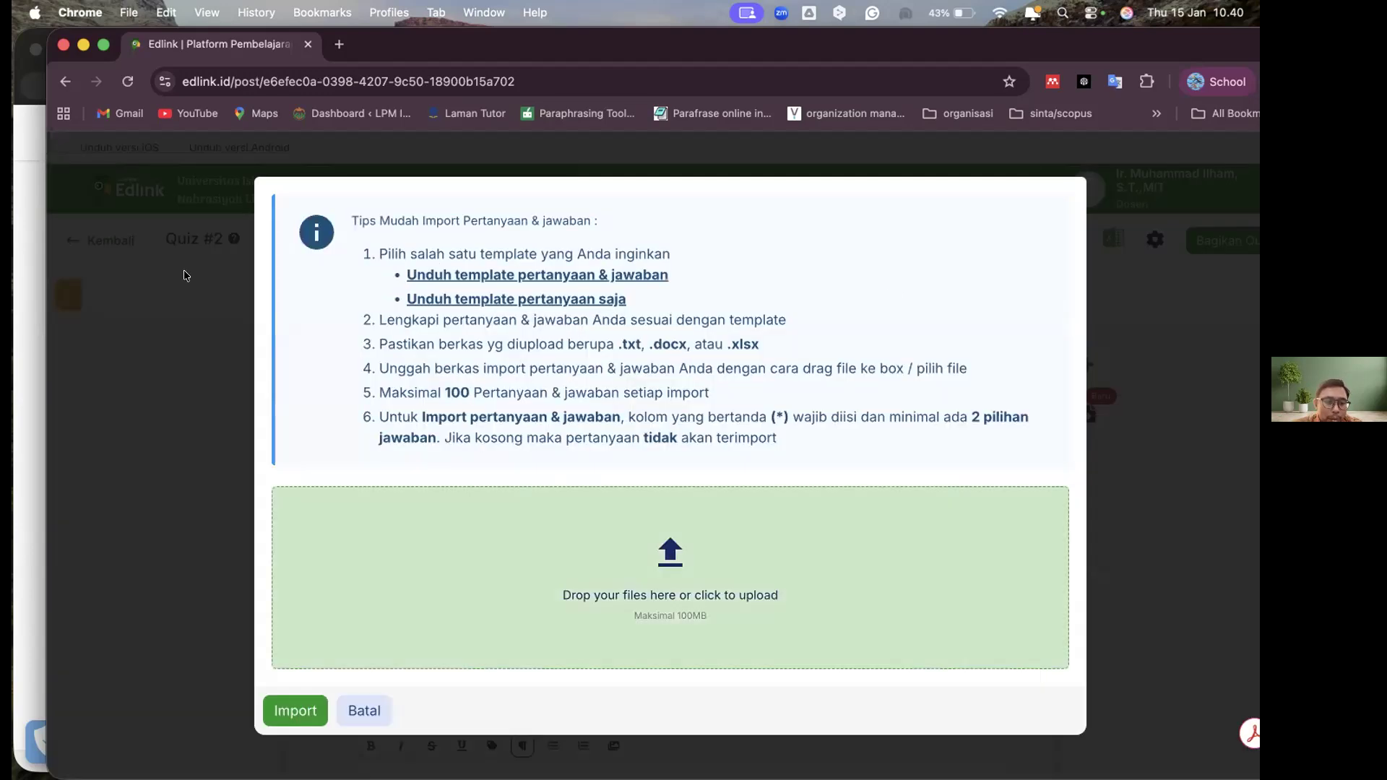
# Examine the quiz's question import dialog with its templates, accepted file types and tips, then leave it without importing
pyautogui.click(353, 703)
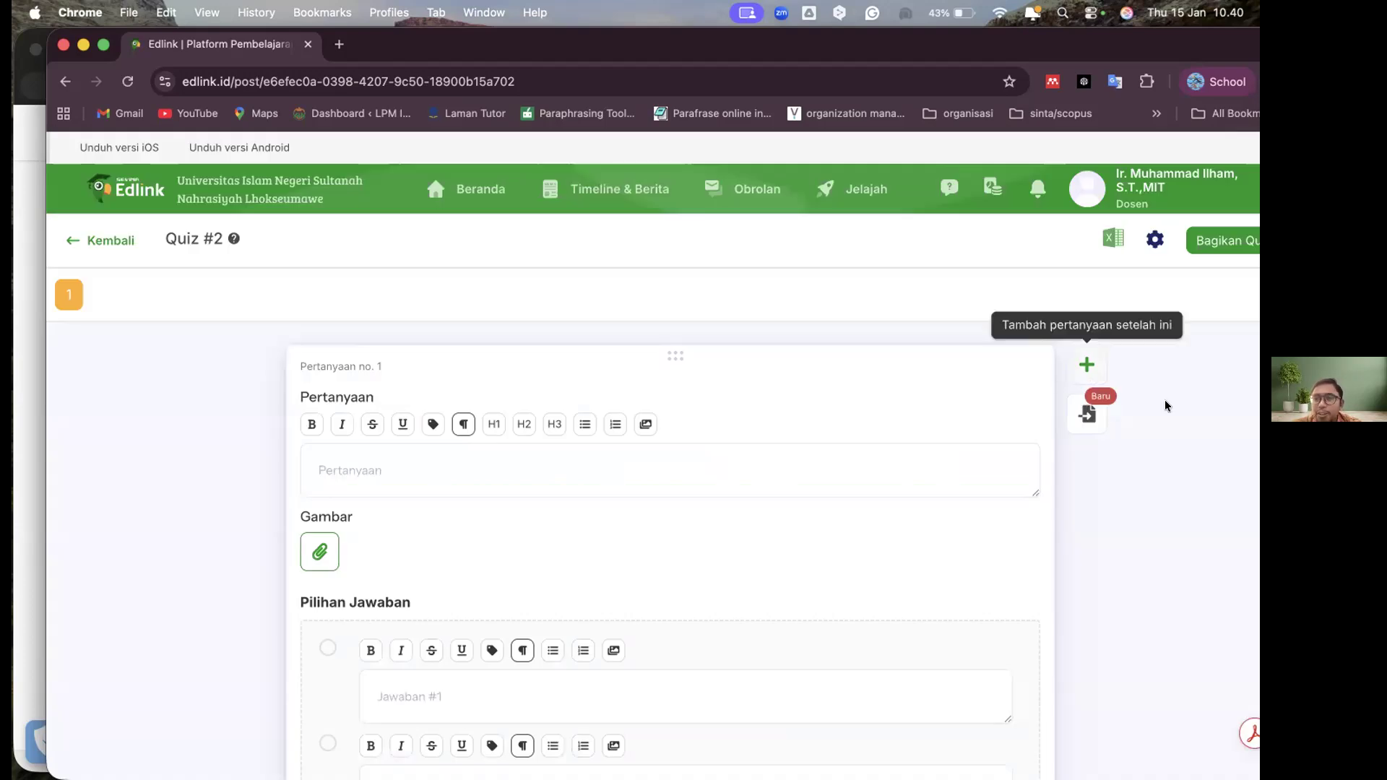
pyautogui.click(1088, 412)
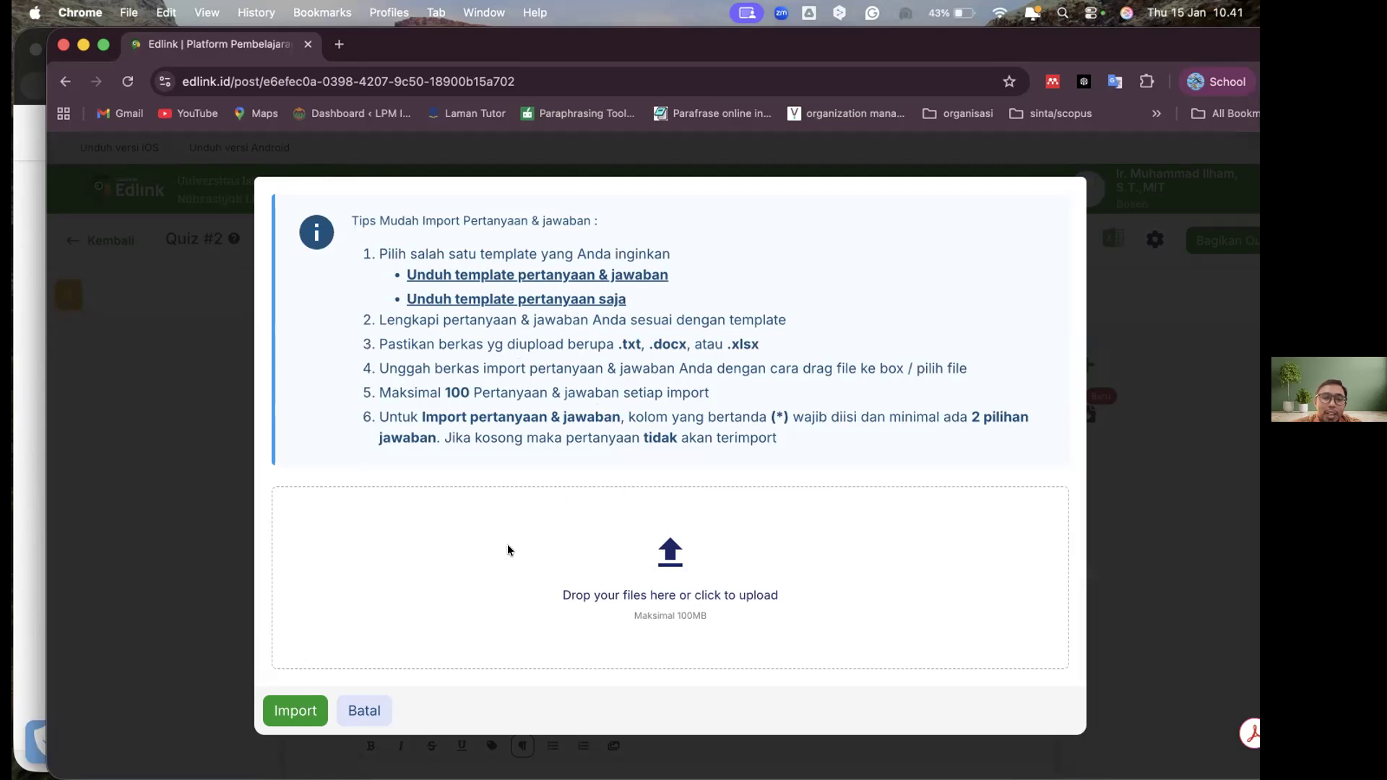
pyautogui.click(1161, 563)
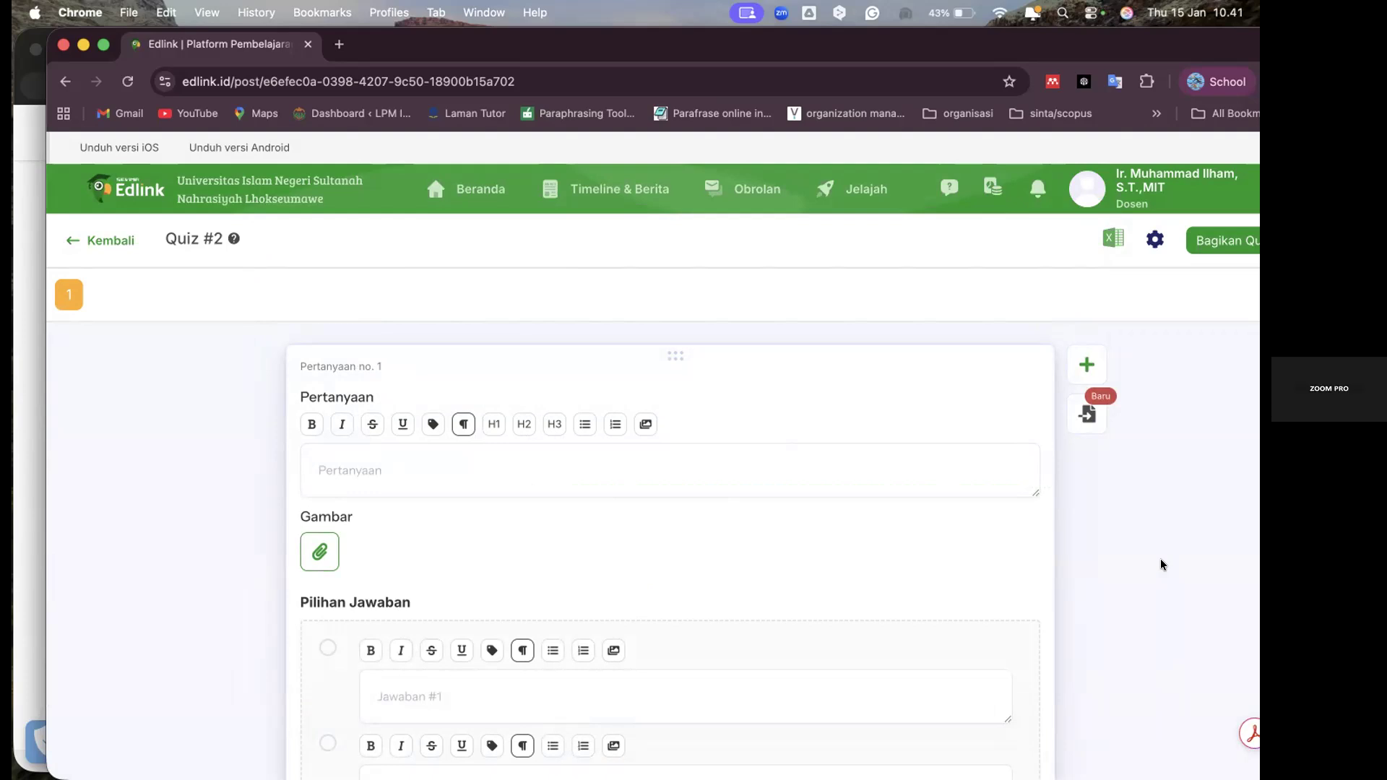
pyautogui.click(1170, 190)
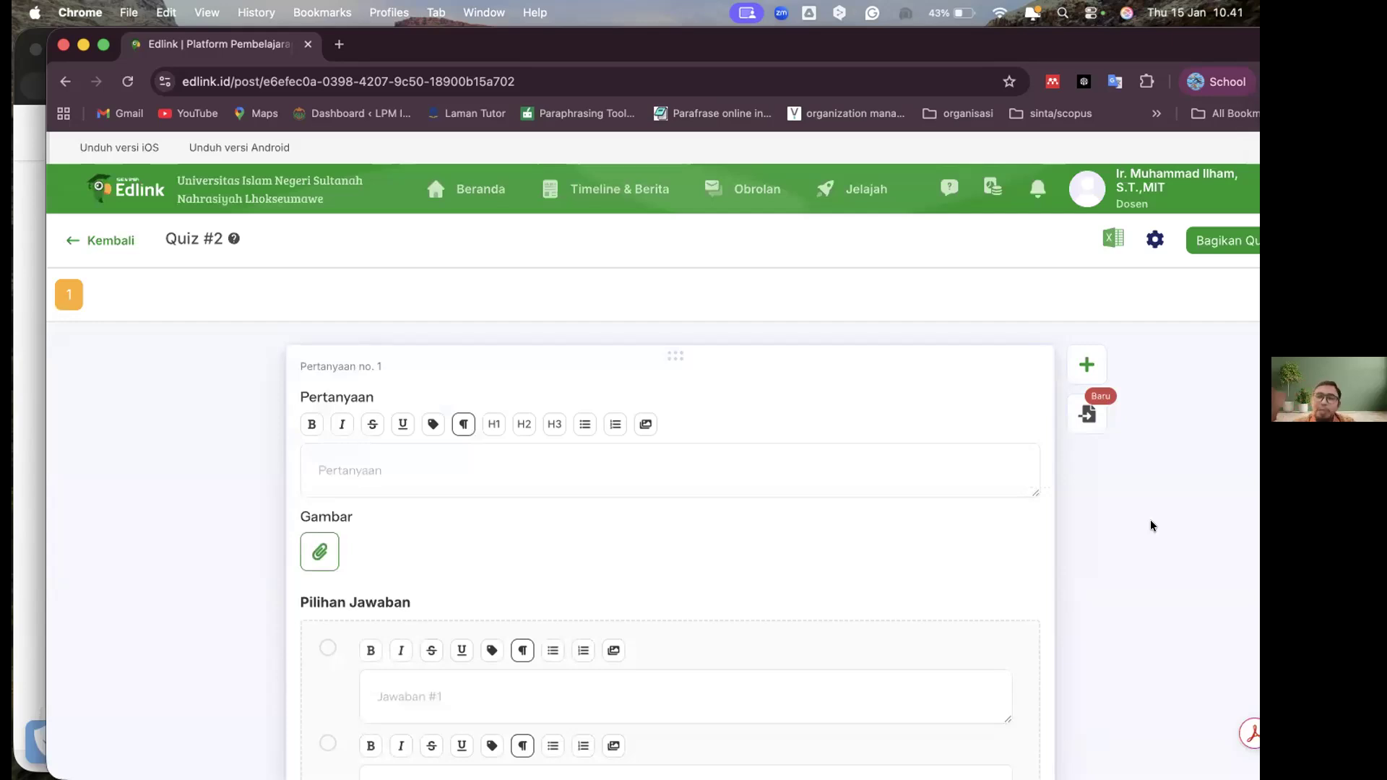
pyautogui.click(1086, 412)
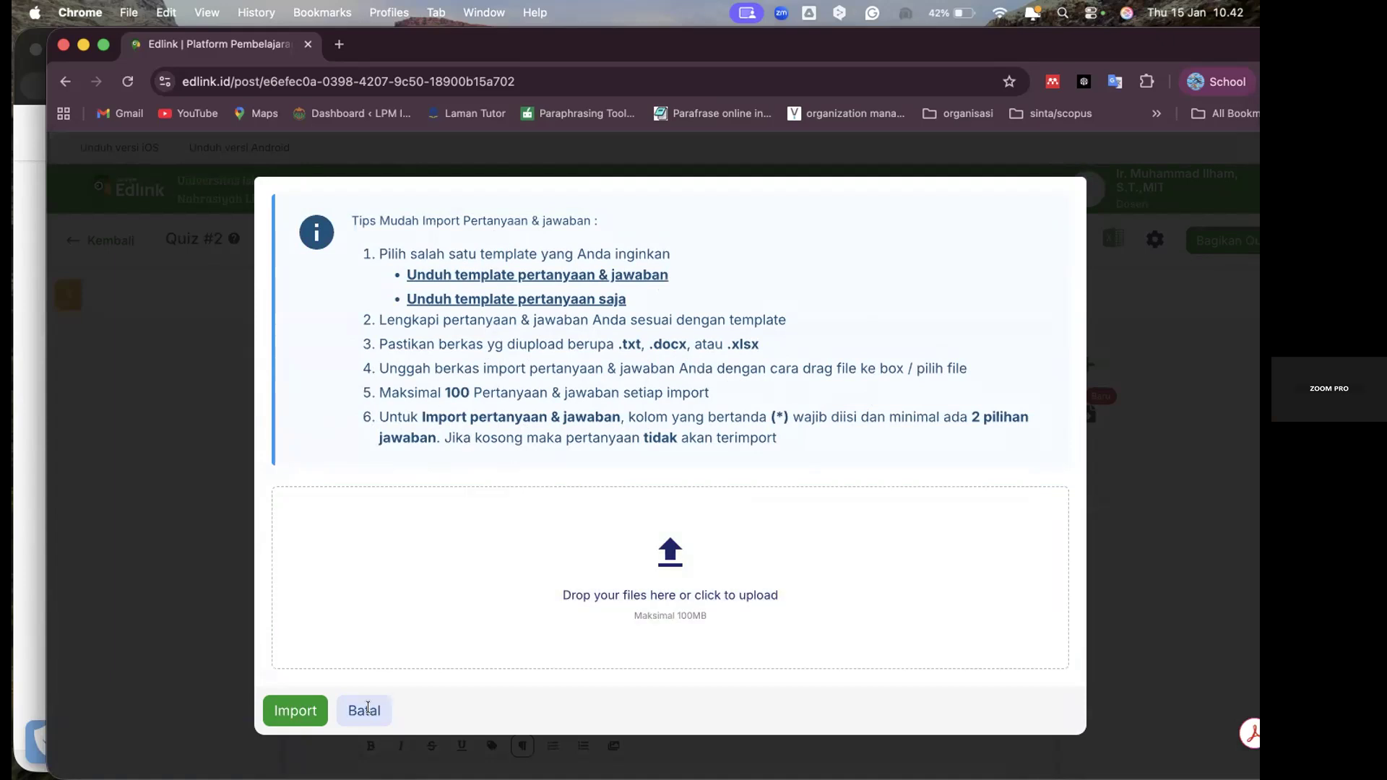
pyautogui.click(366, 711)
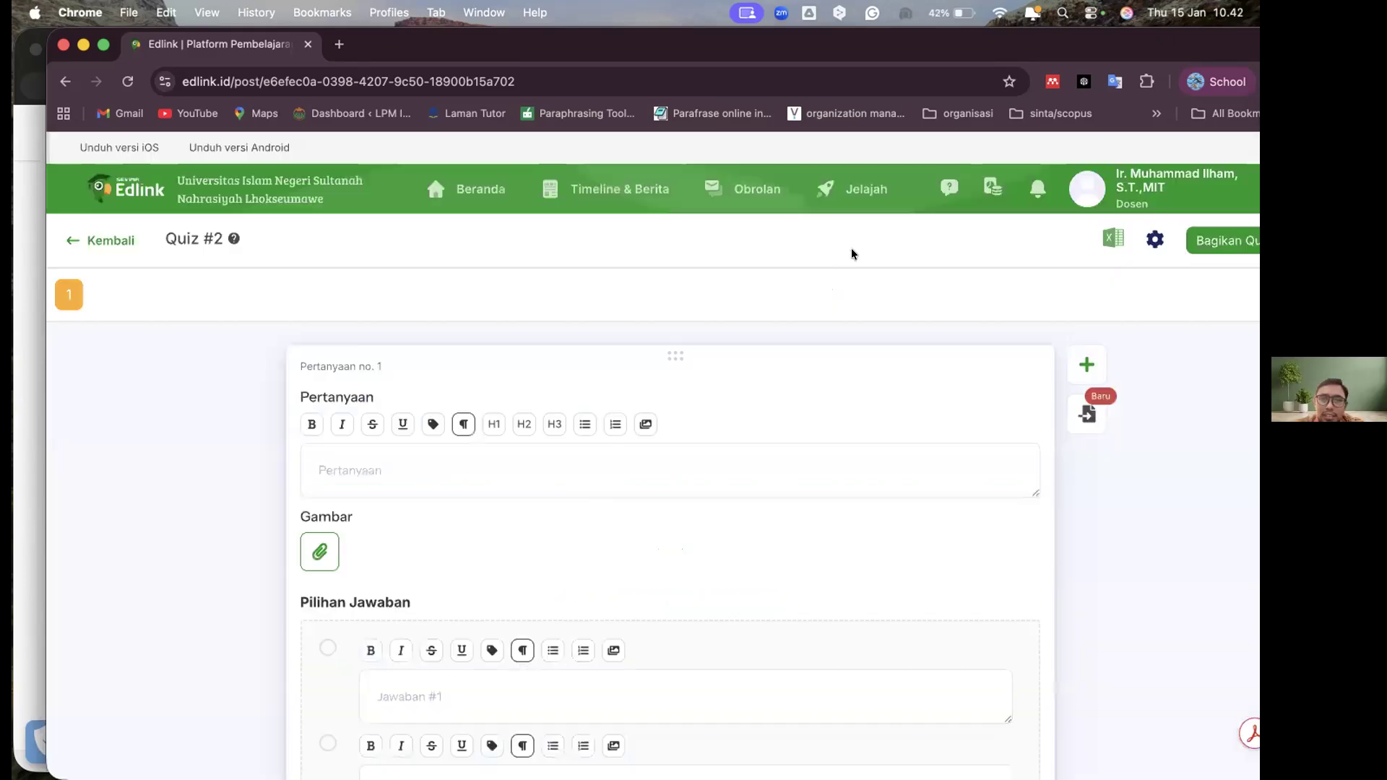
# Switch to Zoom Workplace, view all open windows and return to the Edlink window
pyautogui.moveTo(948, 740)
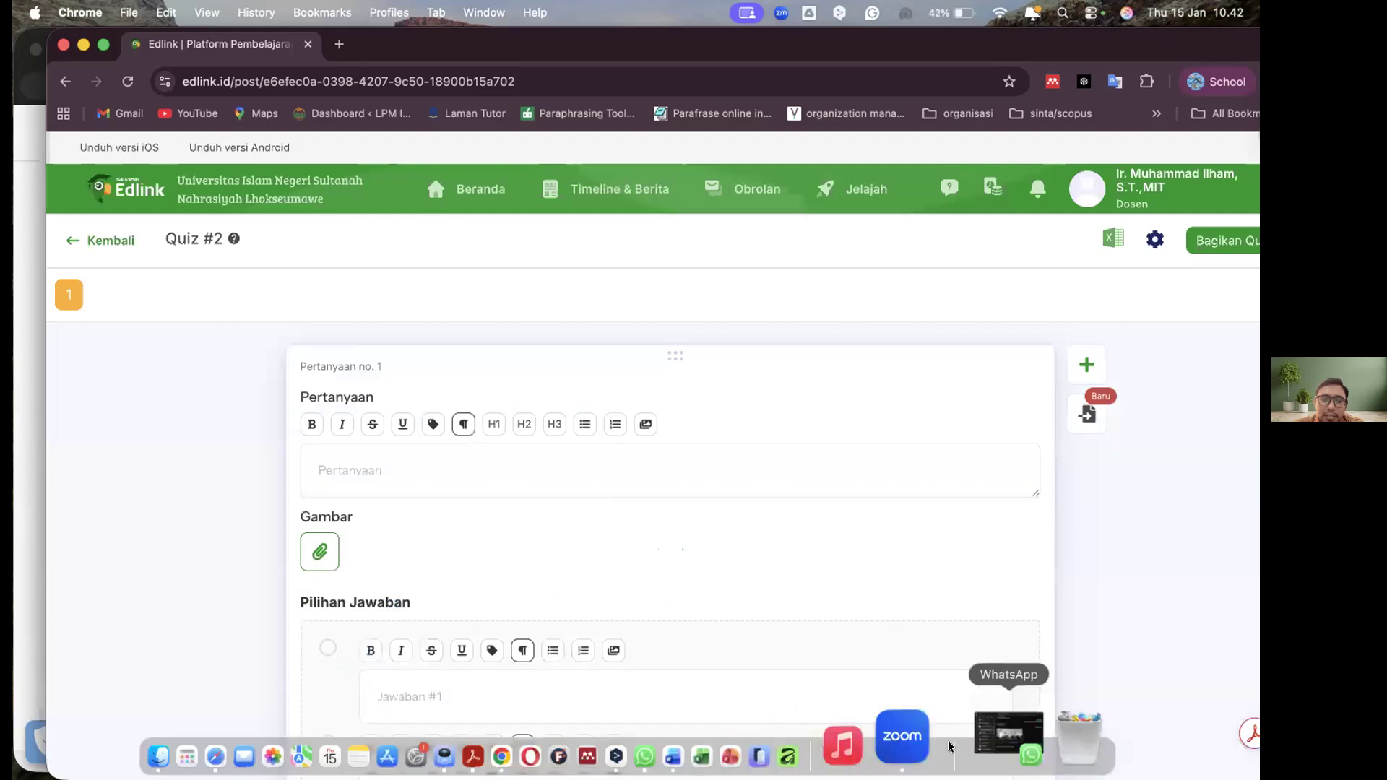
pyautogui.click(950, 734)
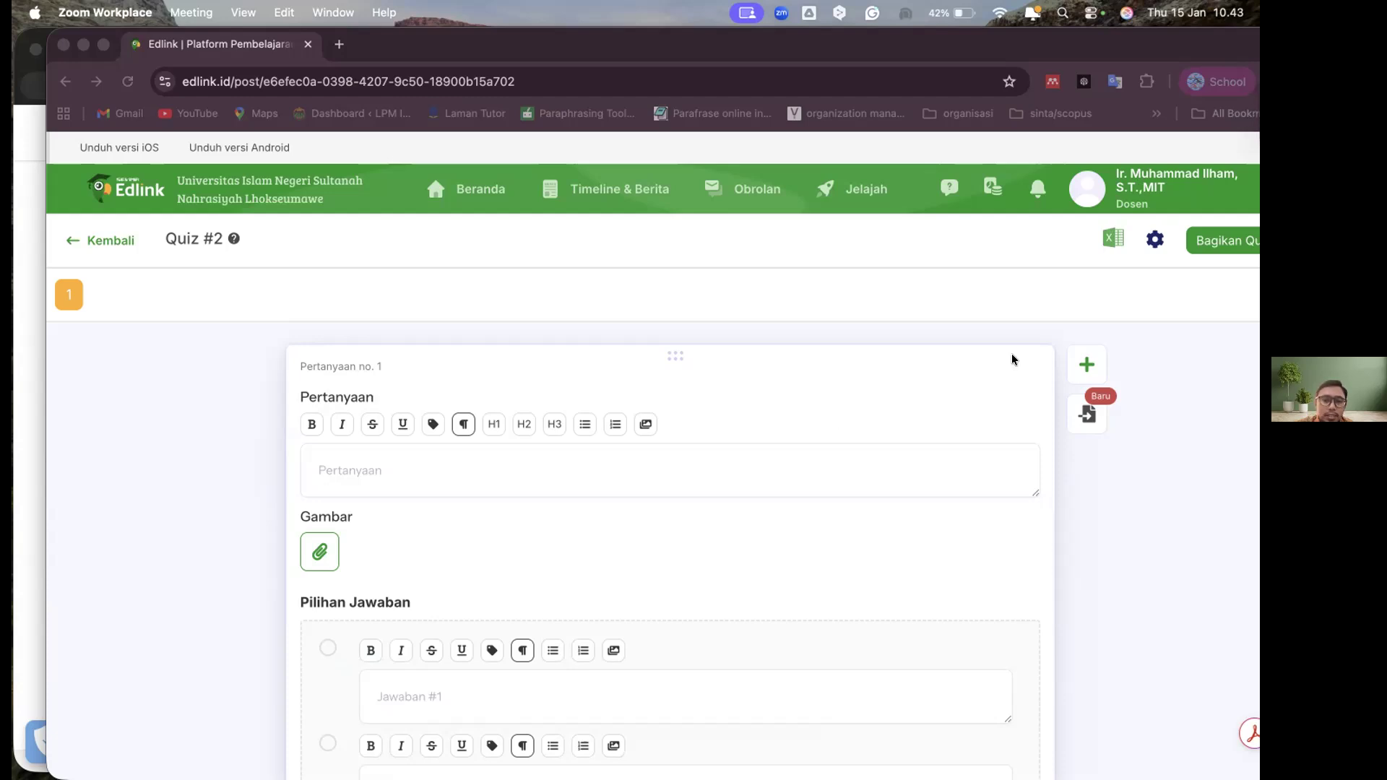
pyautogui.hotkey('ctrl', 'Up')
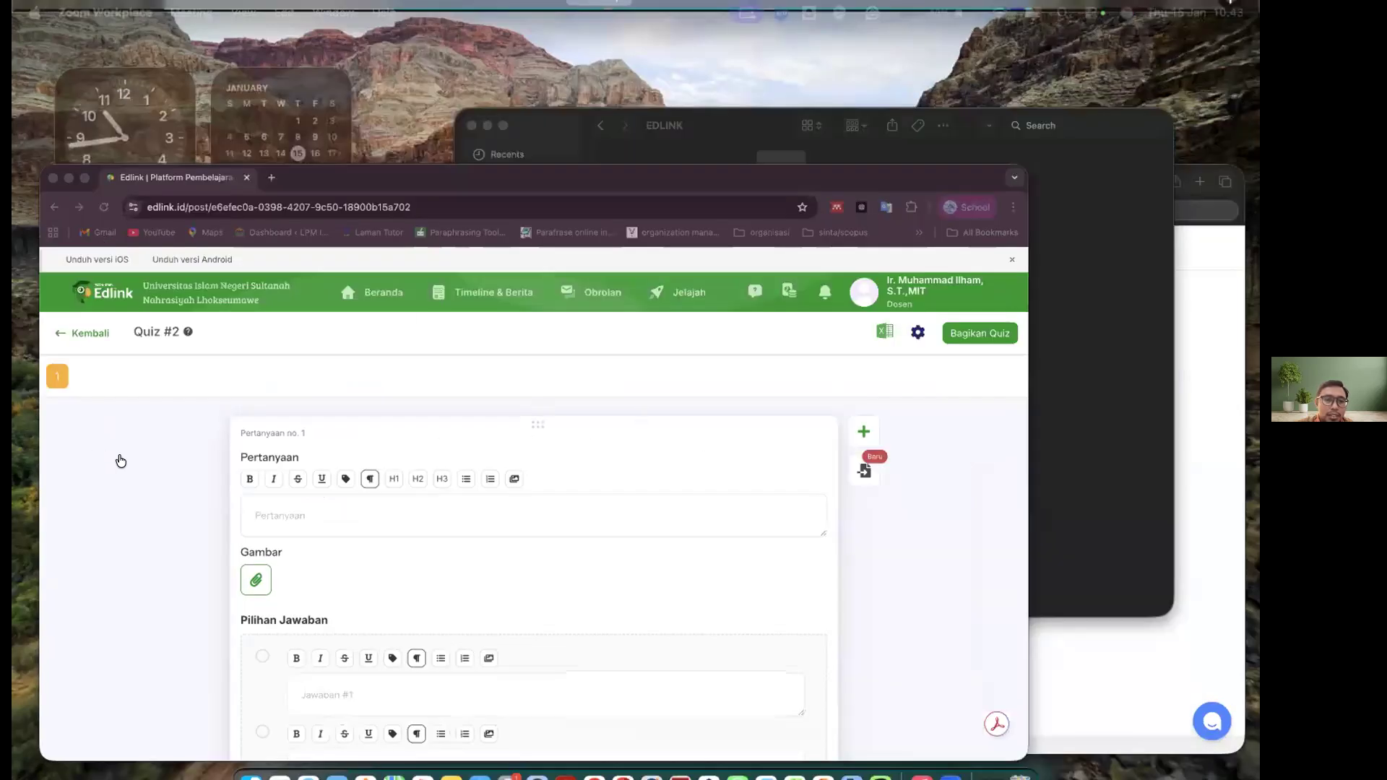
pyautogui.hotkey('ctrl', 'Up')
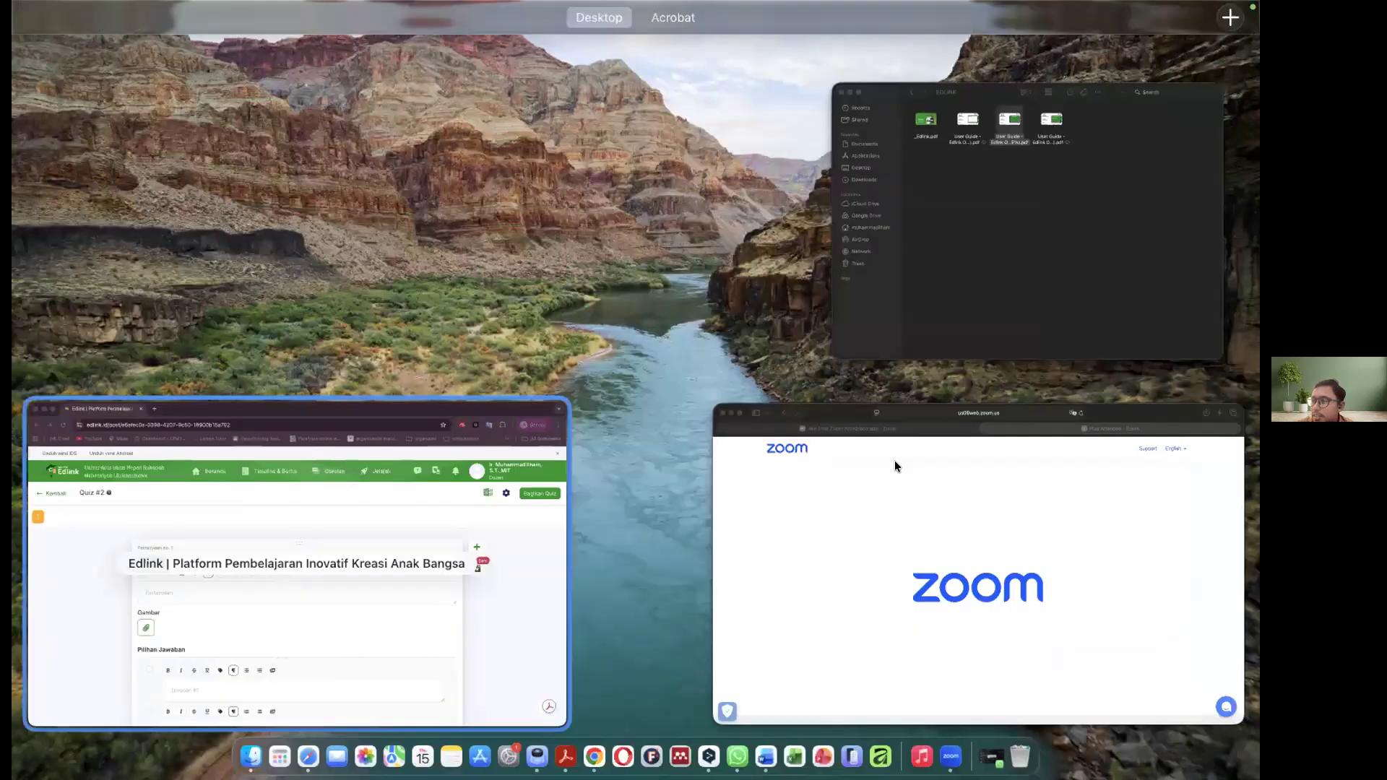
pyautogui.press('Escape')
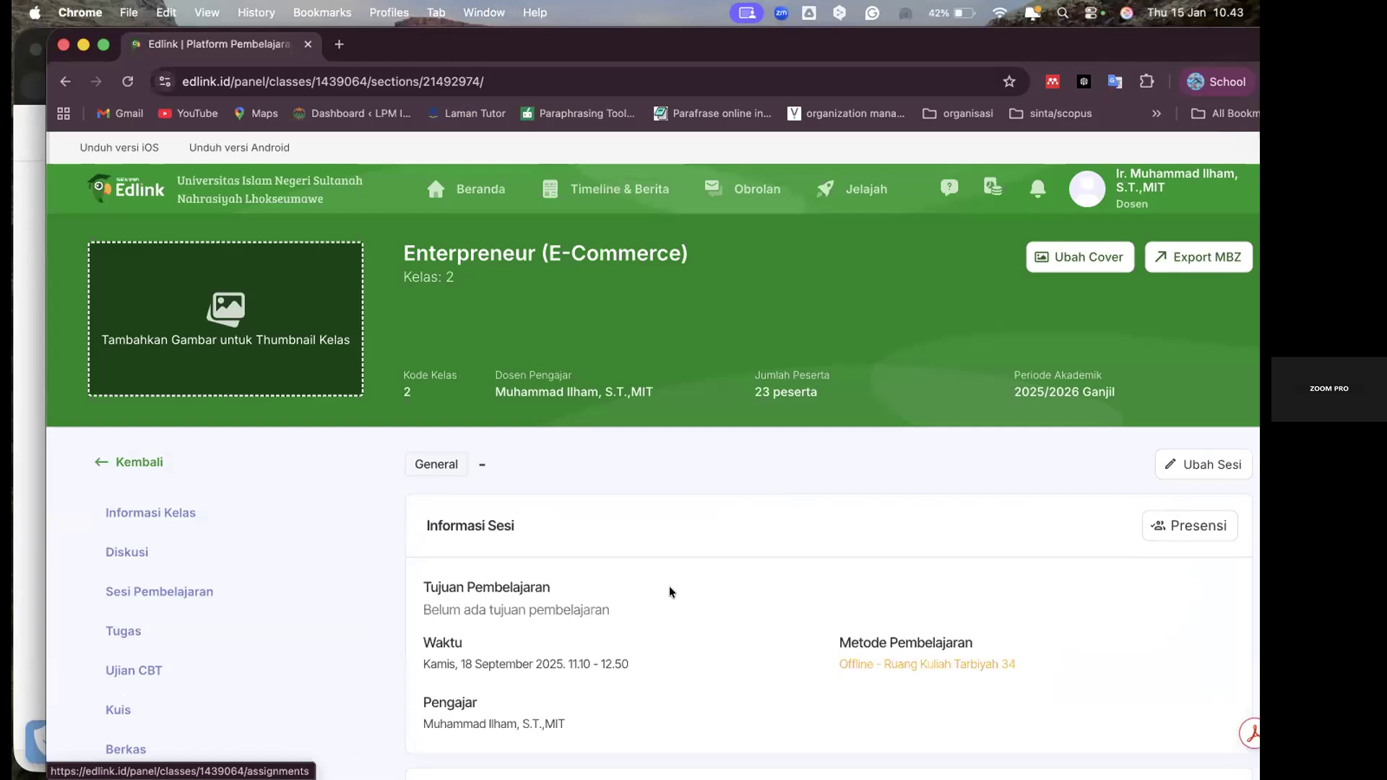
# Look over the Sesi 2 page's Informasi Sesi and Bahan Pembelajaran sections
pyautogui.scroll(-3, 669, 587)
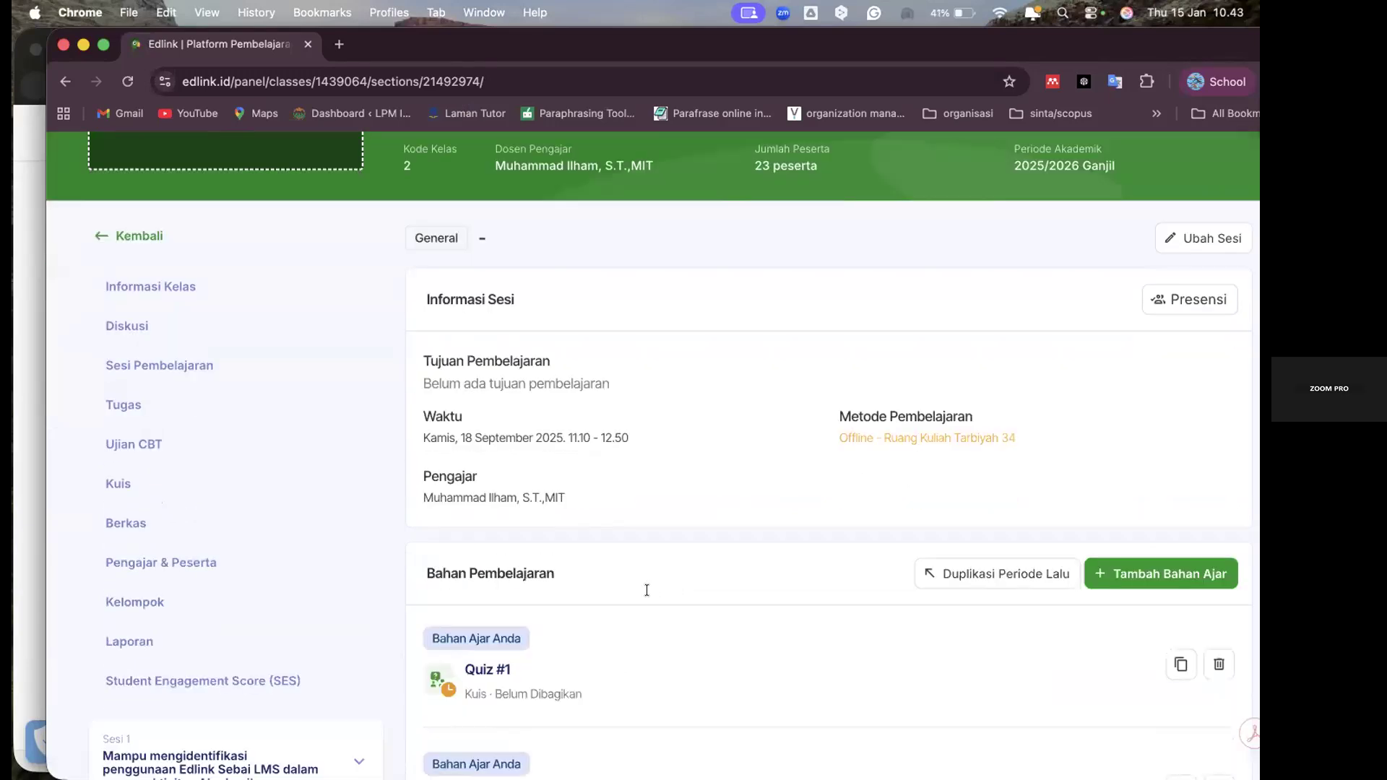
pyautogui.scroll(5, 232, 517)
pyautogui.scroll(-2, 231, 510)
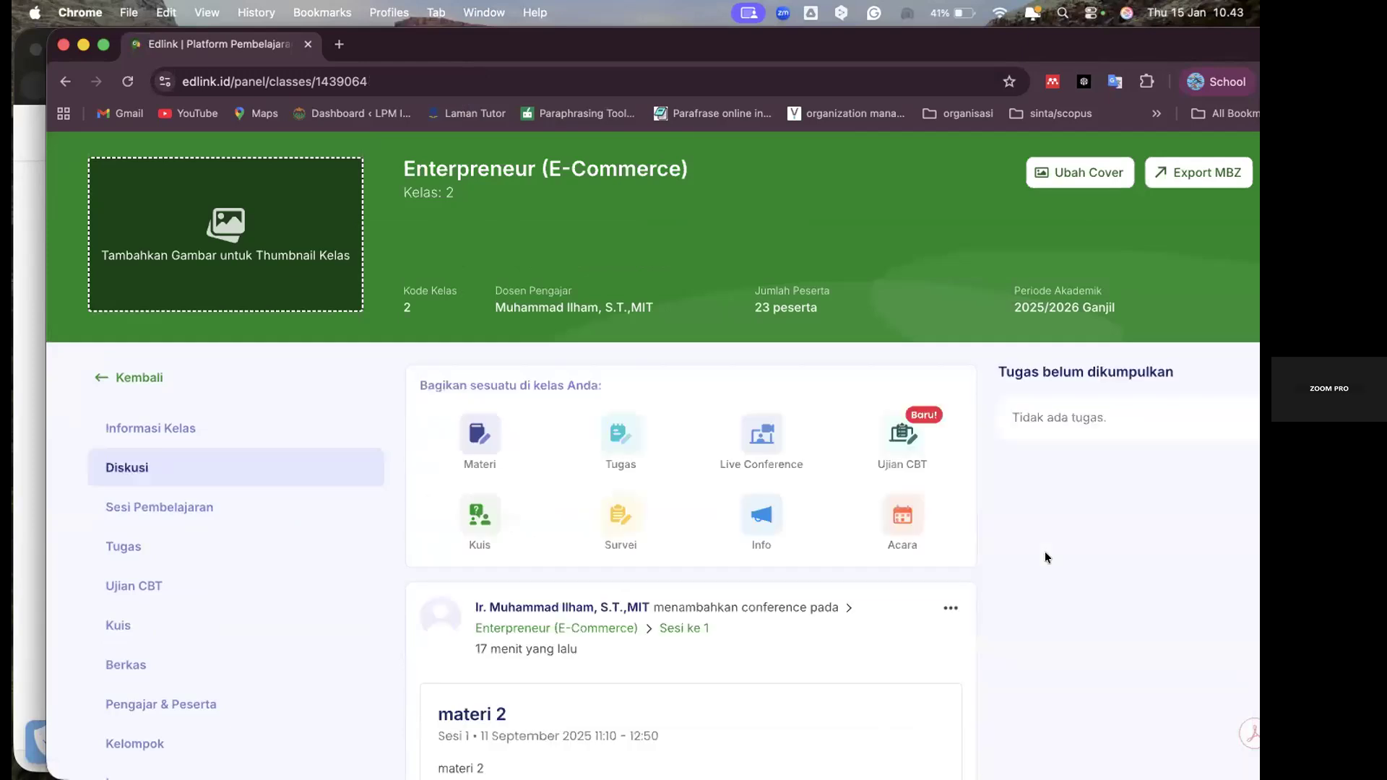
# View the form for sharing an Info post from the class's Diskusi page and leave it without posting
pyautogui.click(754, 511)
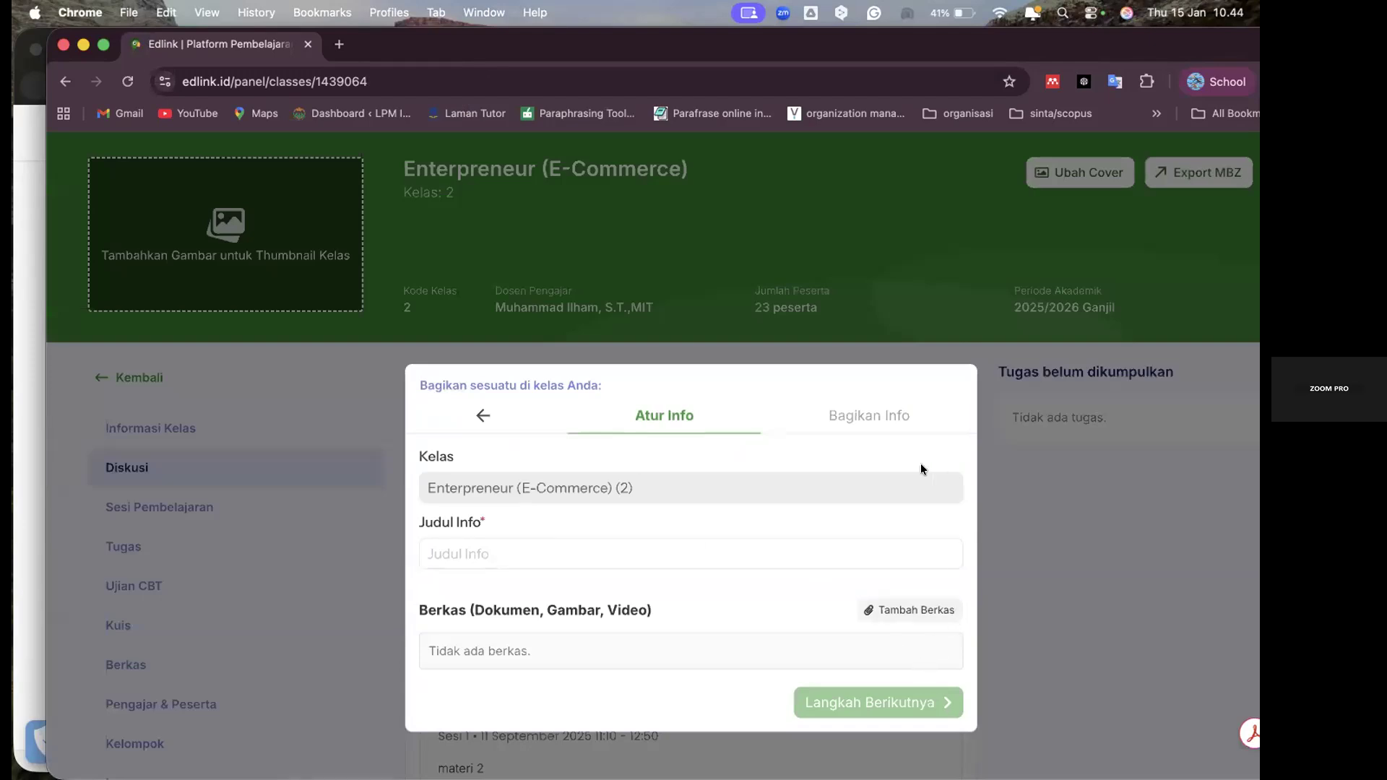
pyautogui.click(483, 413)
pyautogui.click(763, 496)
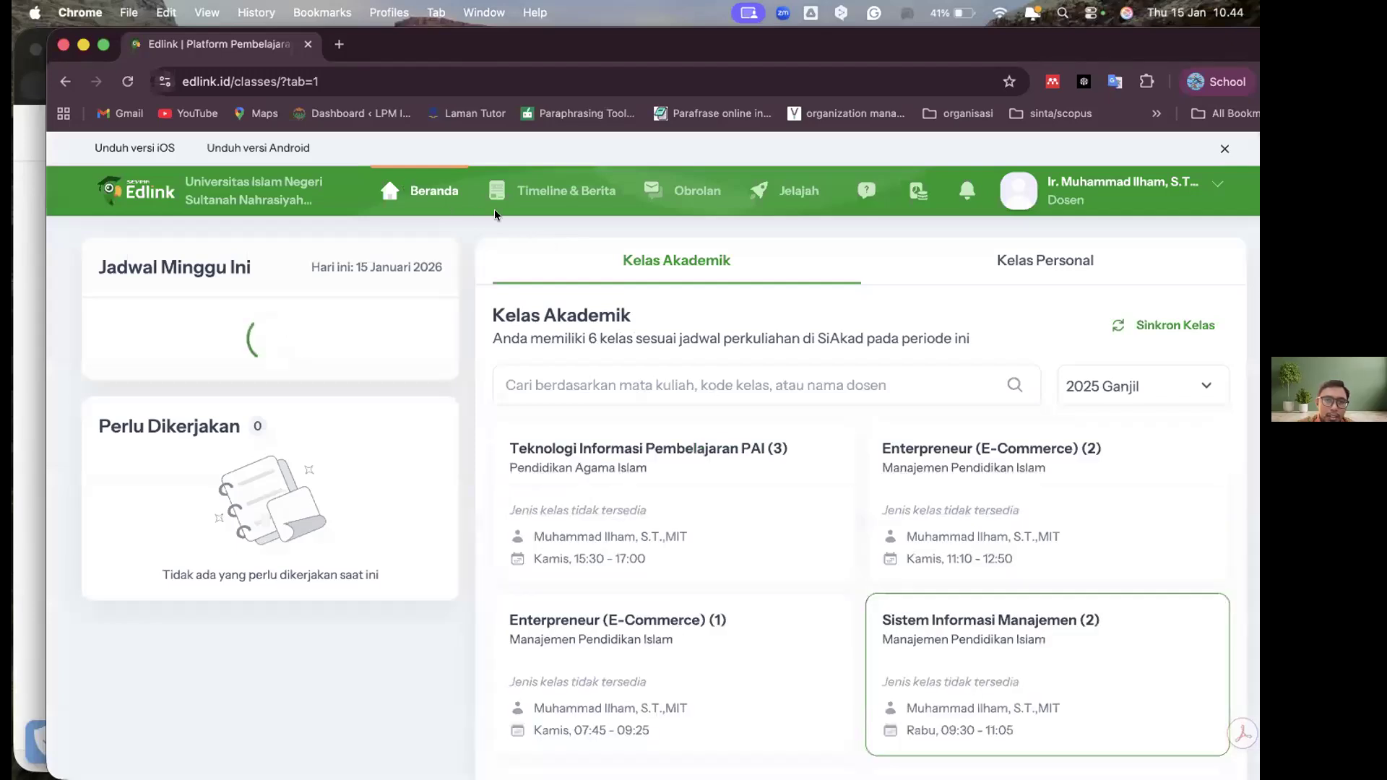
# Return to the Beranda page and view the academic periods available for filtering Kelas Akademik, keeping 2025 Ganjil
pyautogui.click(420, 185)
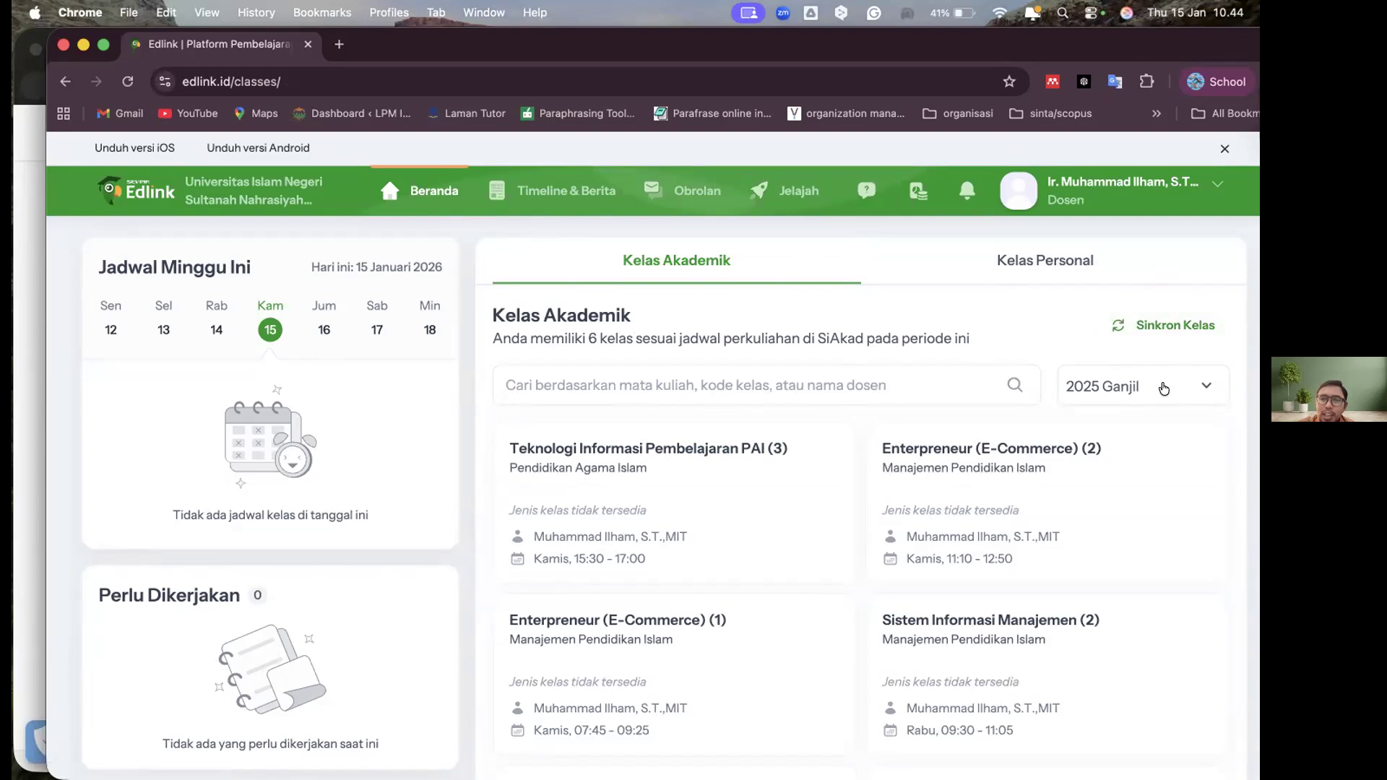
pyautogui.click(1163, 388)
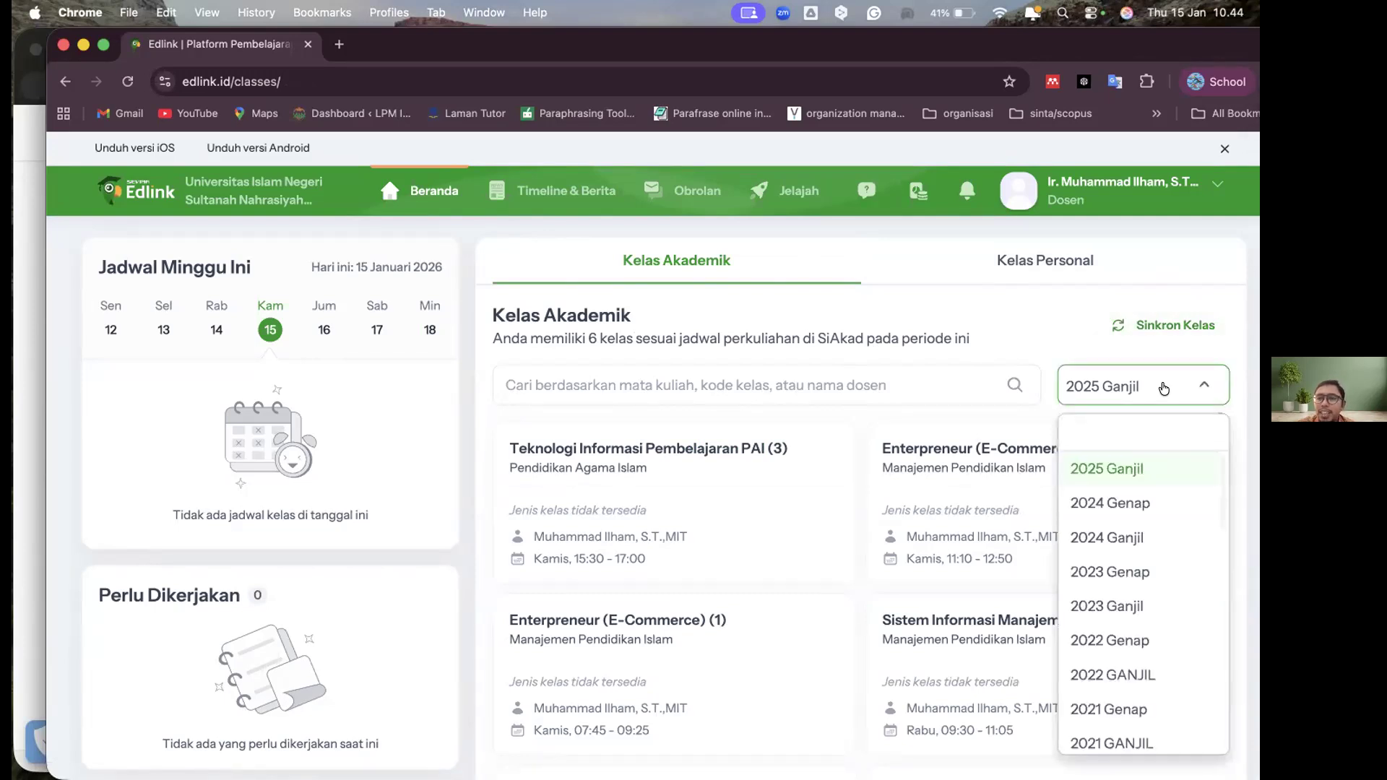
pyautogui.click(1163, 388)
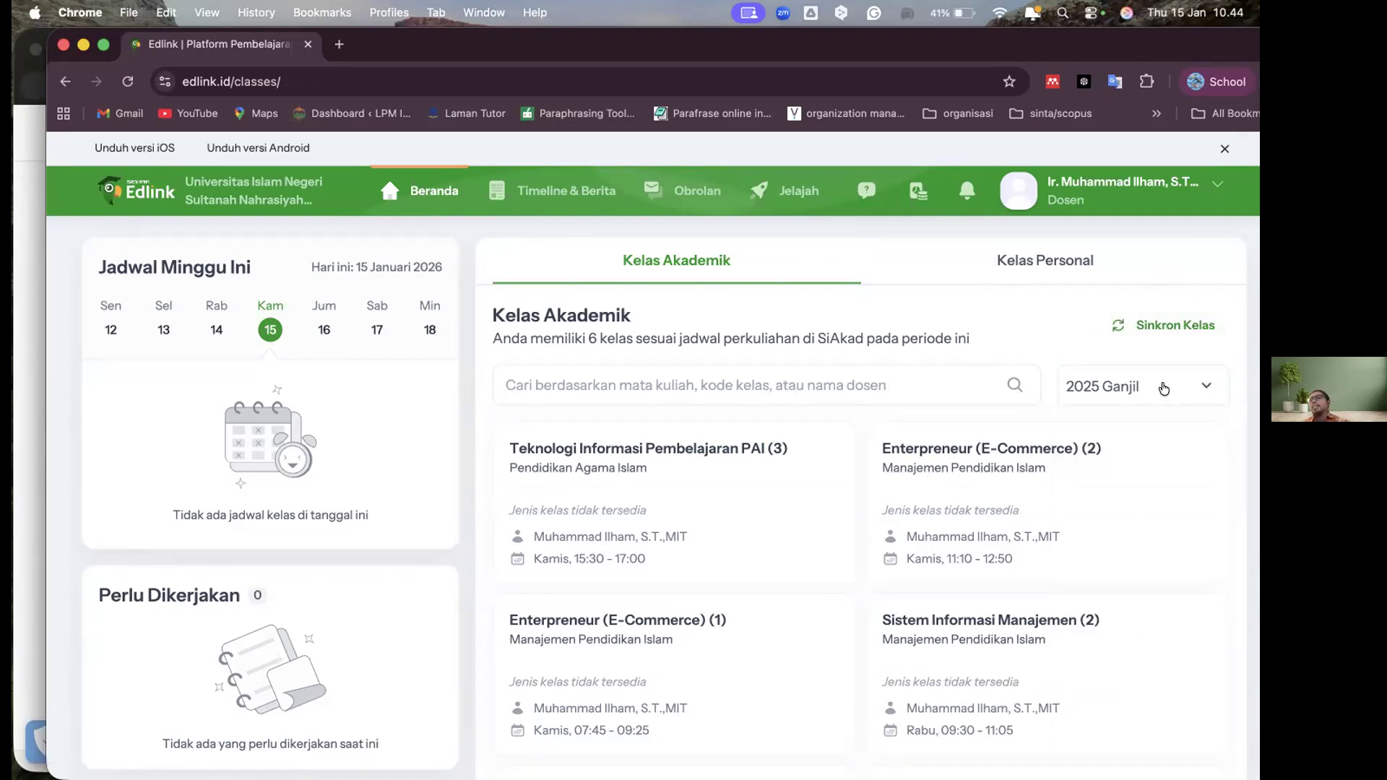
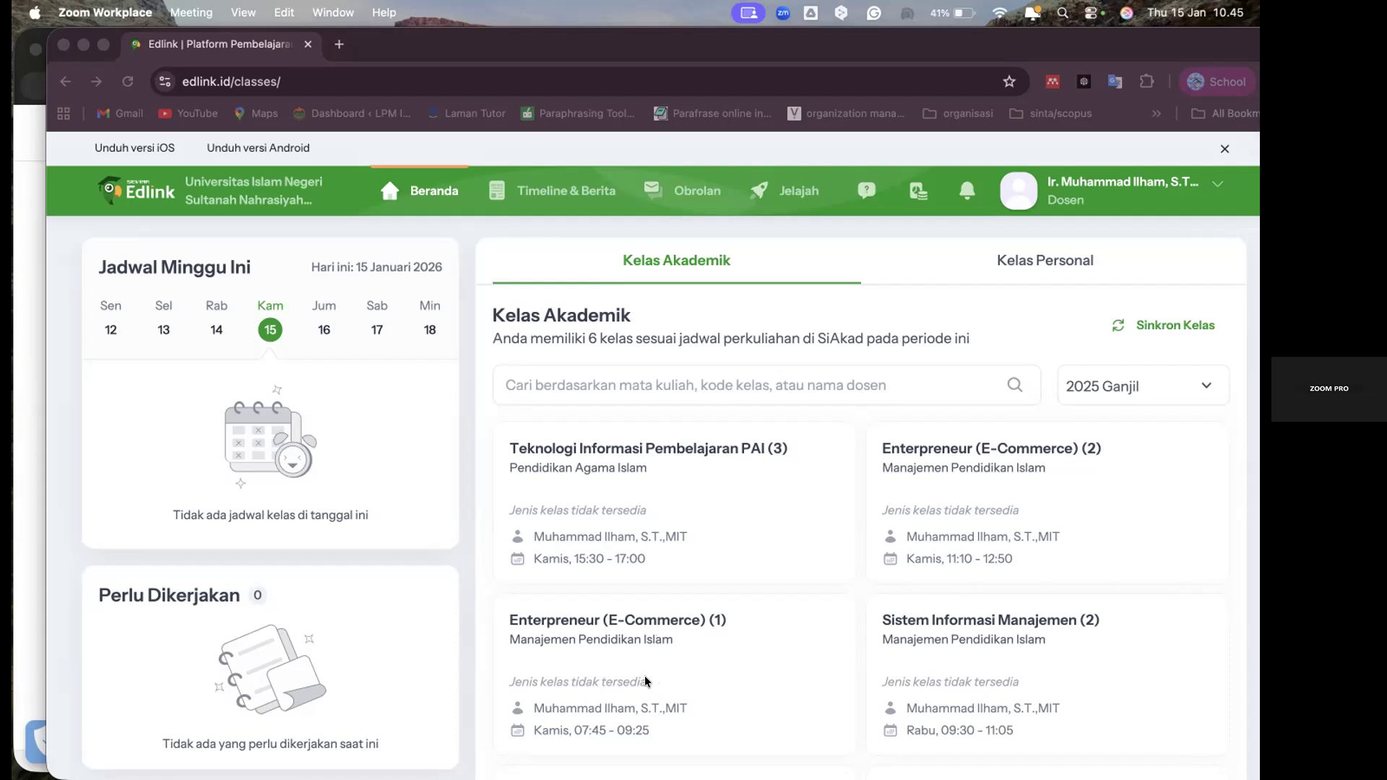
pyautogui.hotkey('ctrl', 'Up')
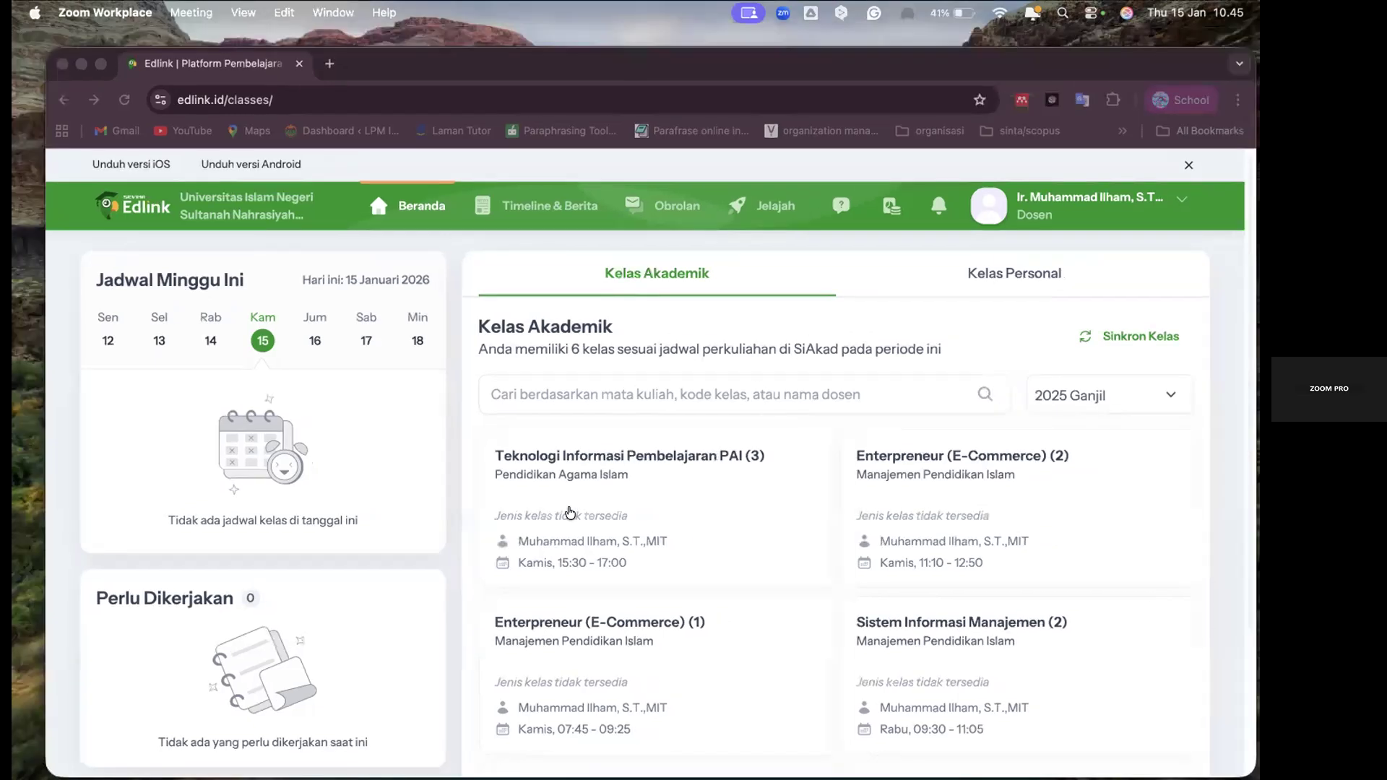
pyautogui.hotkey('ctrl', 'Up')
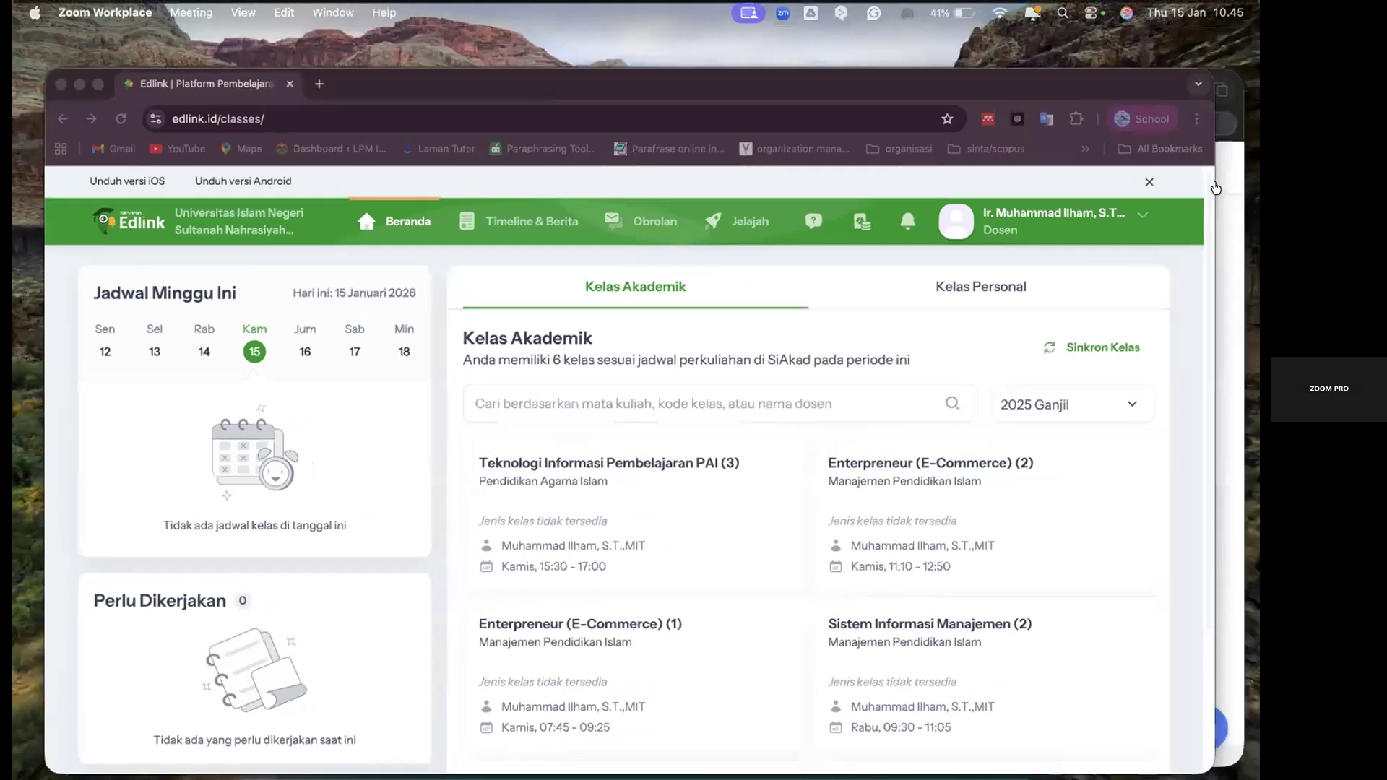
pyautogui.hotkey('ctrl', 'Up')
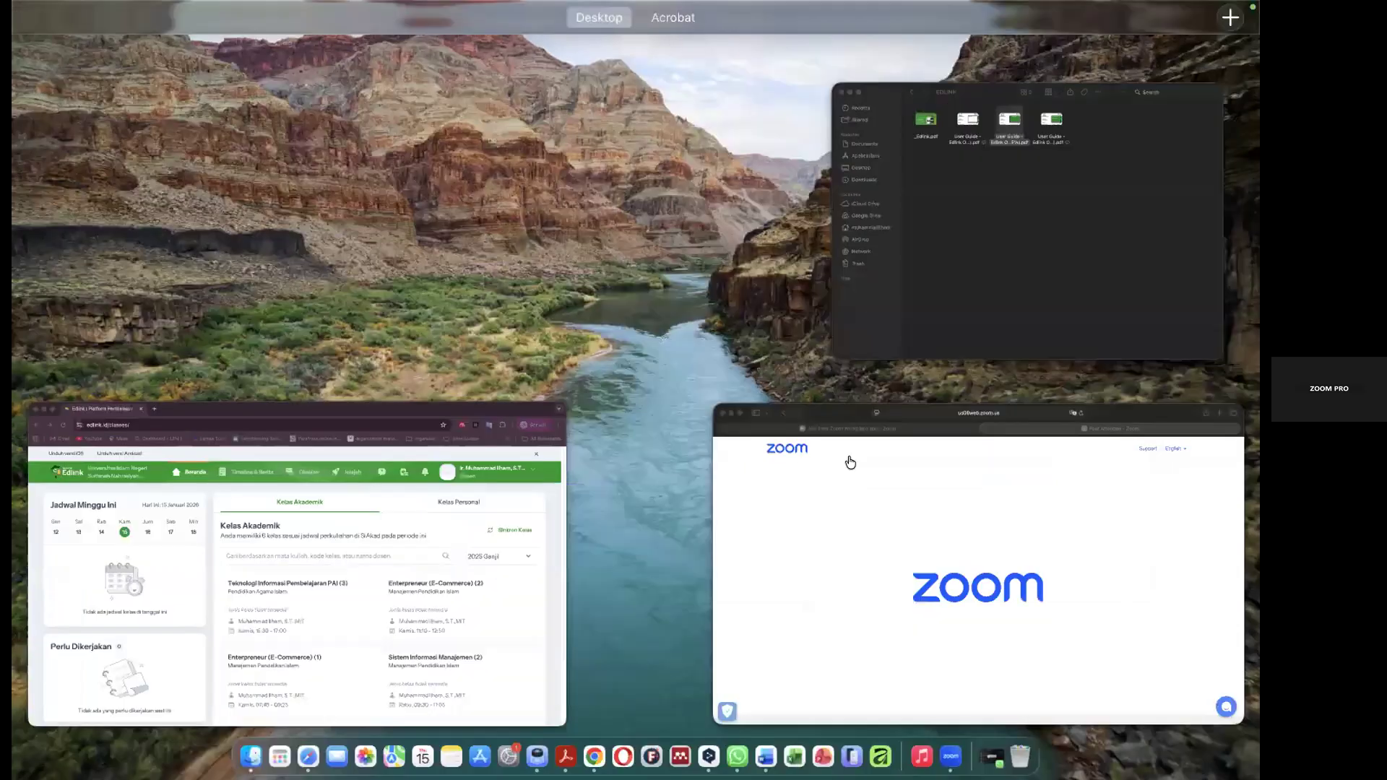
pyautogui.press('Escape')
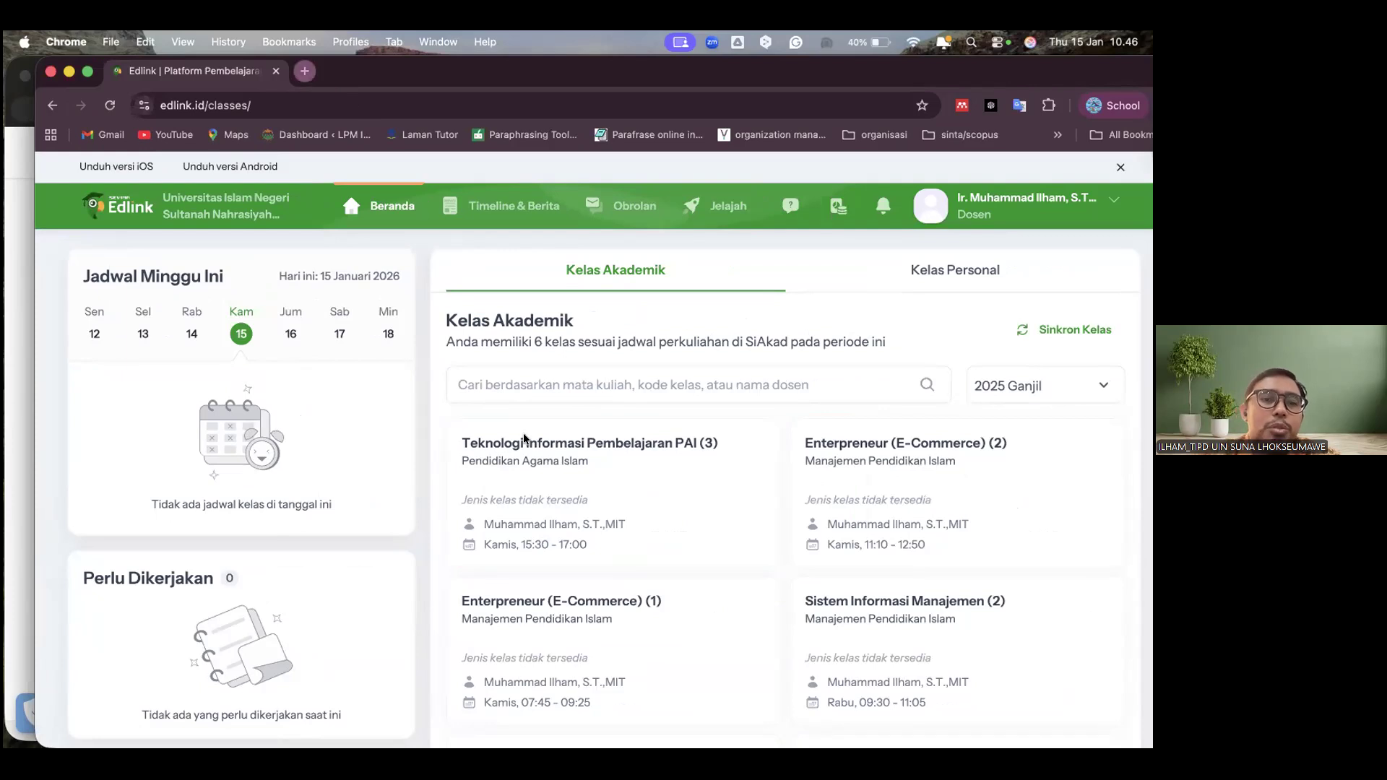
# Open siakad.uinsuna.ac.id in a new browser tab and enter the SIM Akademik module with the Dosen role
pyautogui.press('super+t')
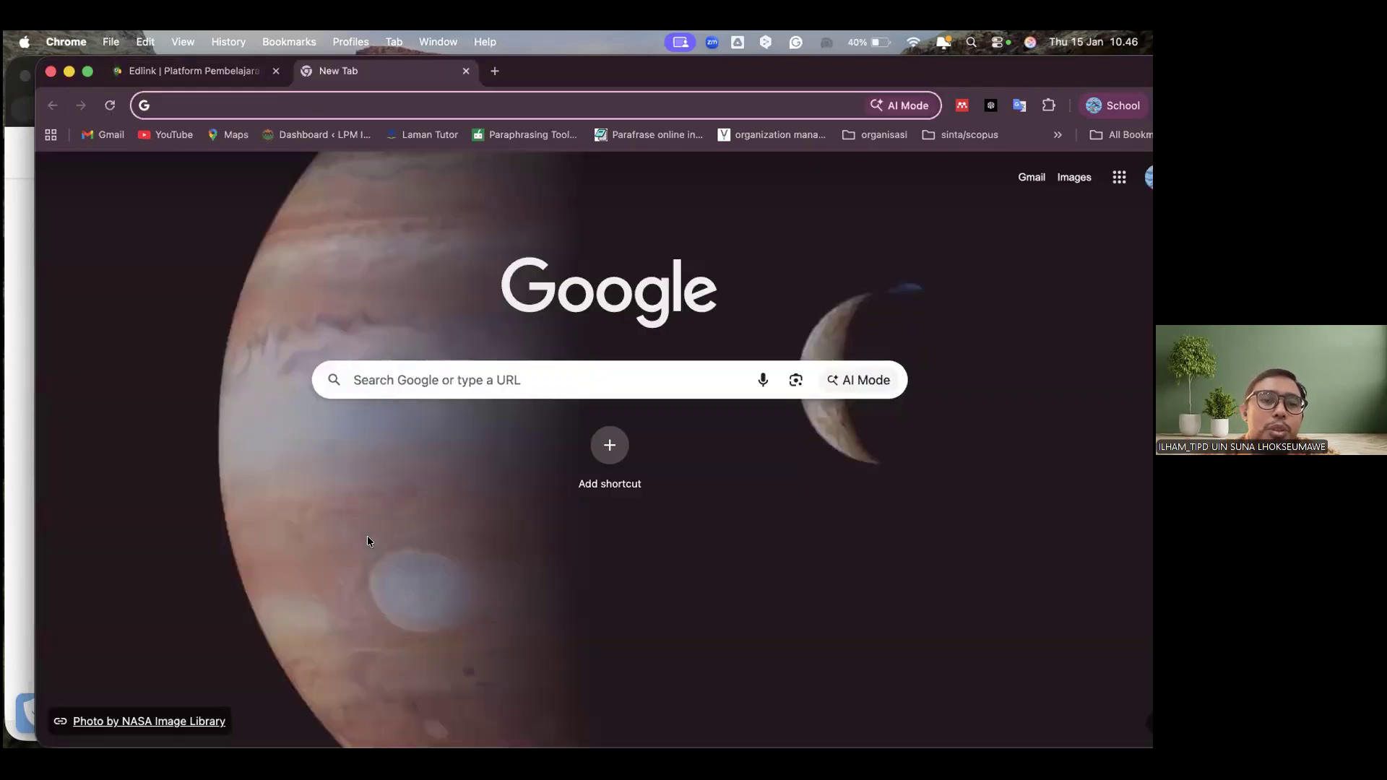
pyautogui.write('siakad.uinsuna.ac.id')
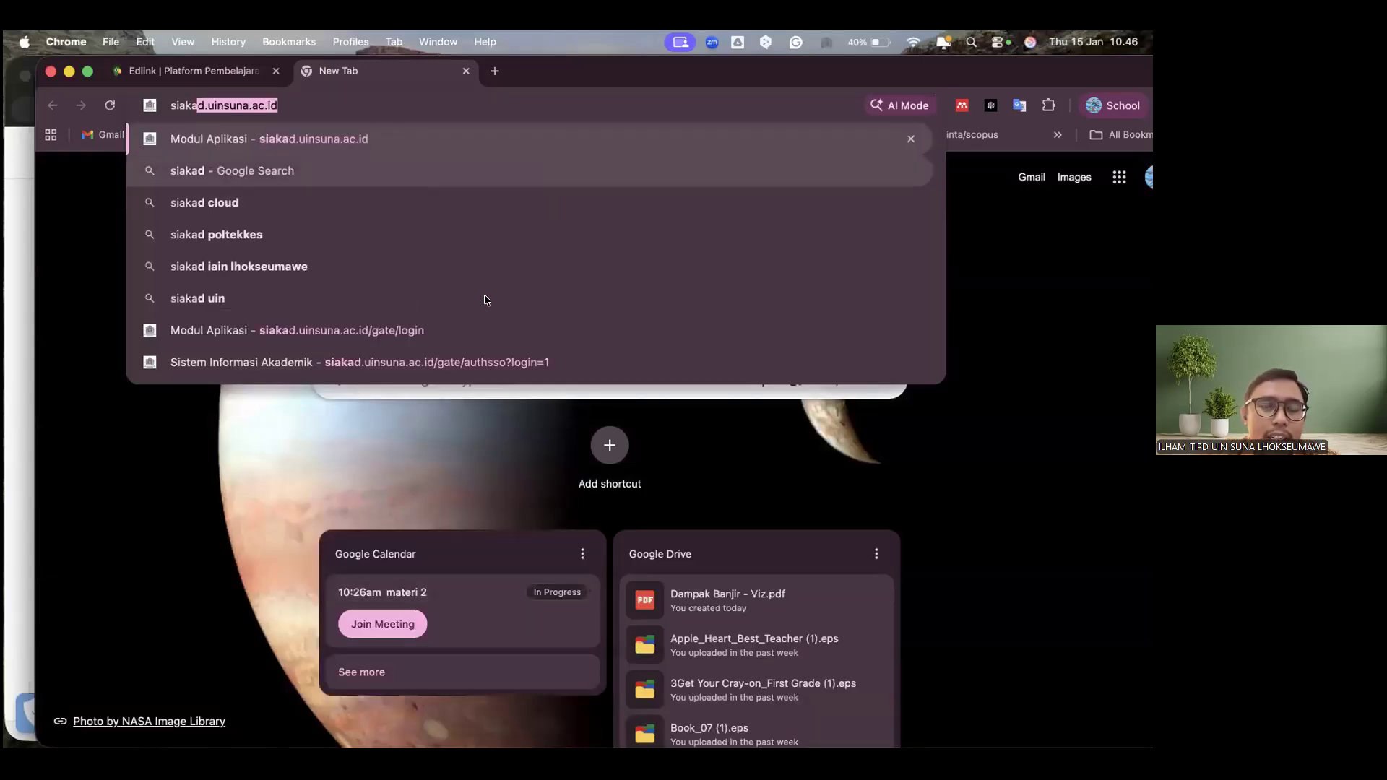
pyautogui.press('Return')
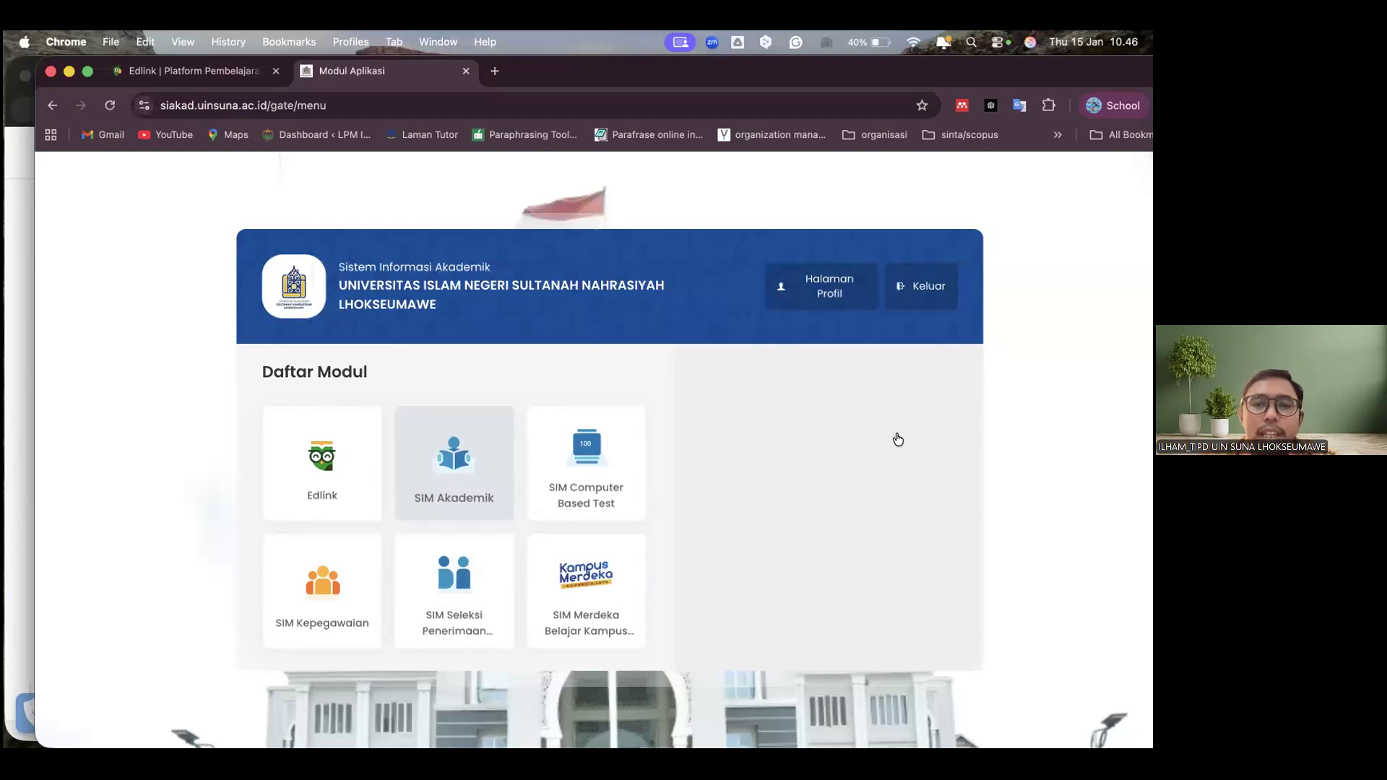
pyautogui.click(453, 463)
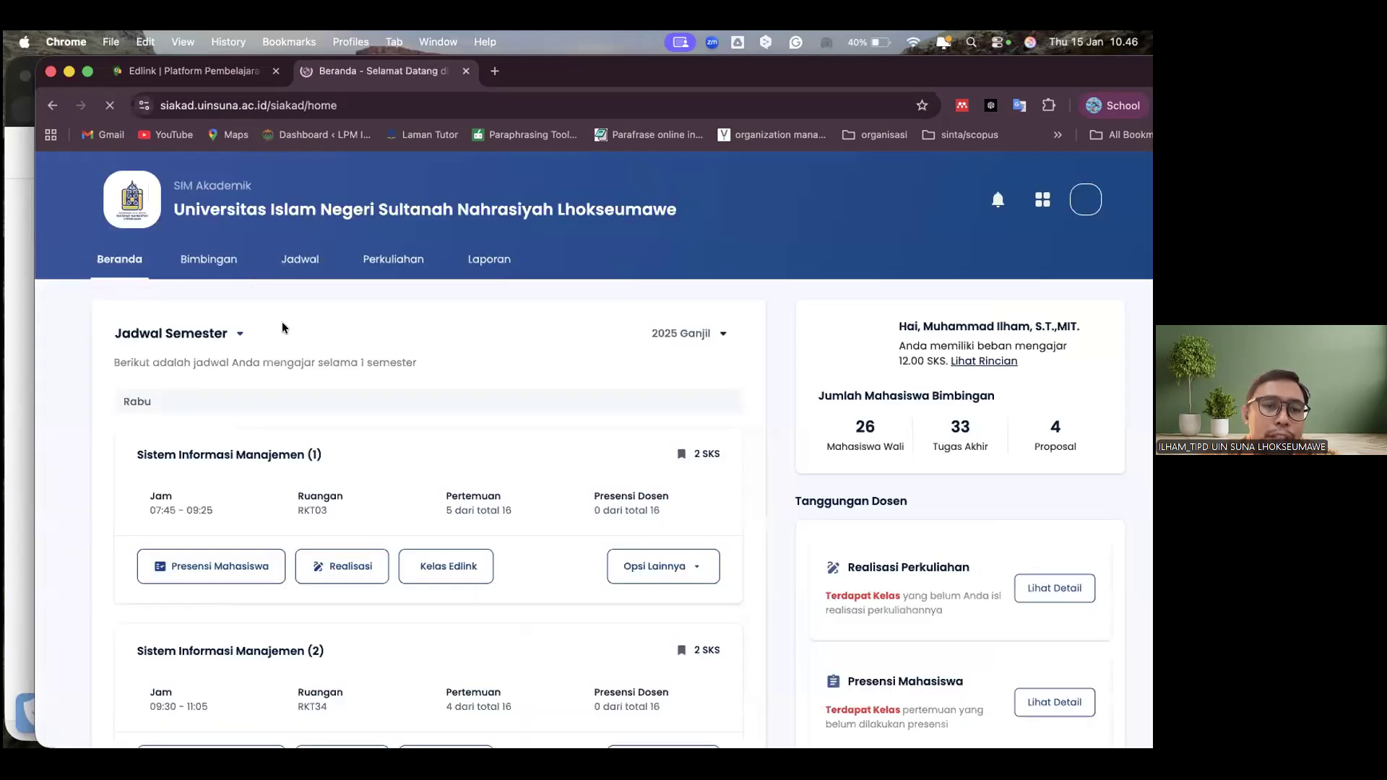
# Open Daftar Tugas Akhir from Bimbingan and look over the students' final projects, supervisors and stages
pyautogui.moveTo(230, 260)
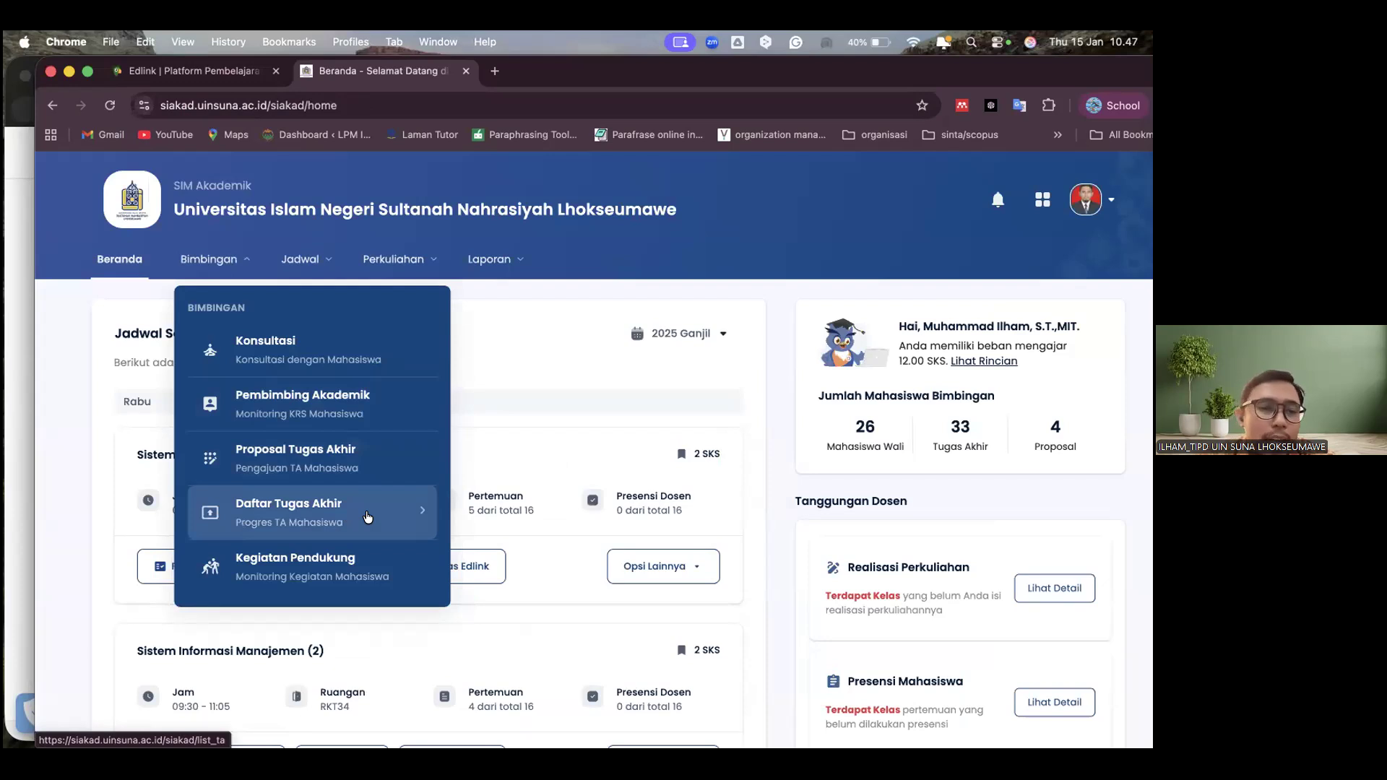
pyautogui.click(368, 517)
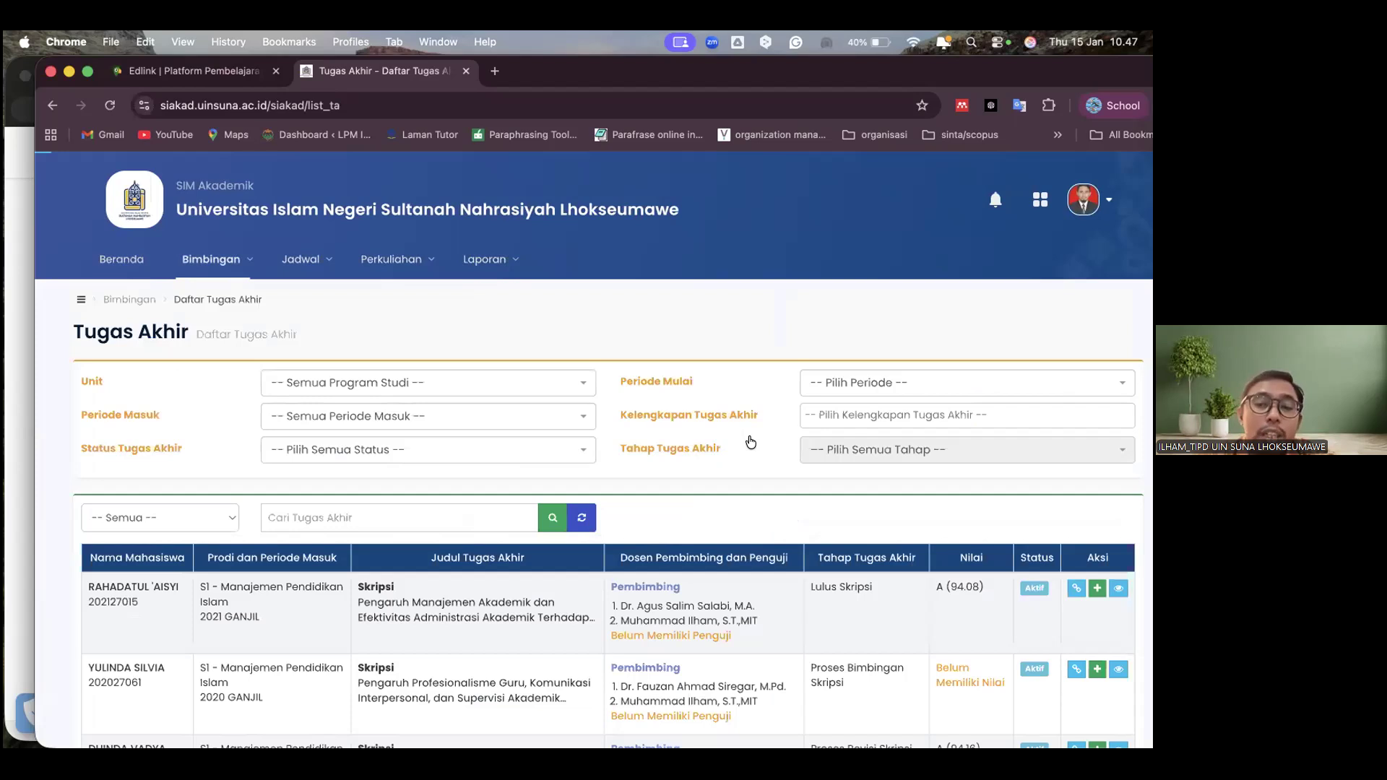
pyautogui.scroll(-3, 751, 443)
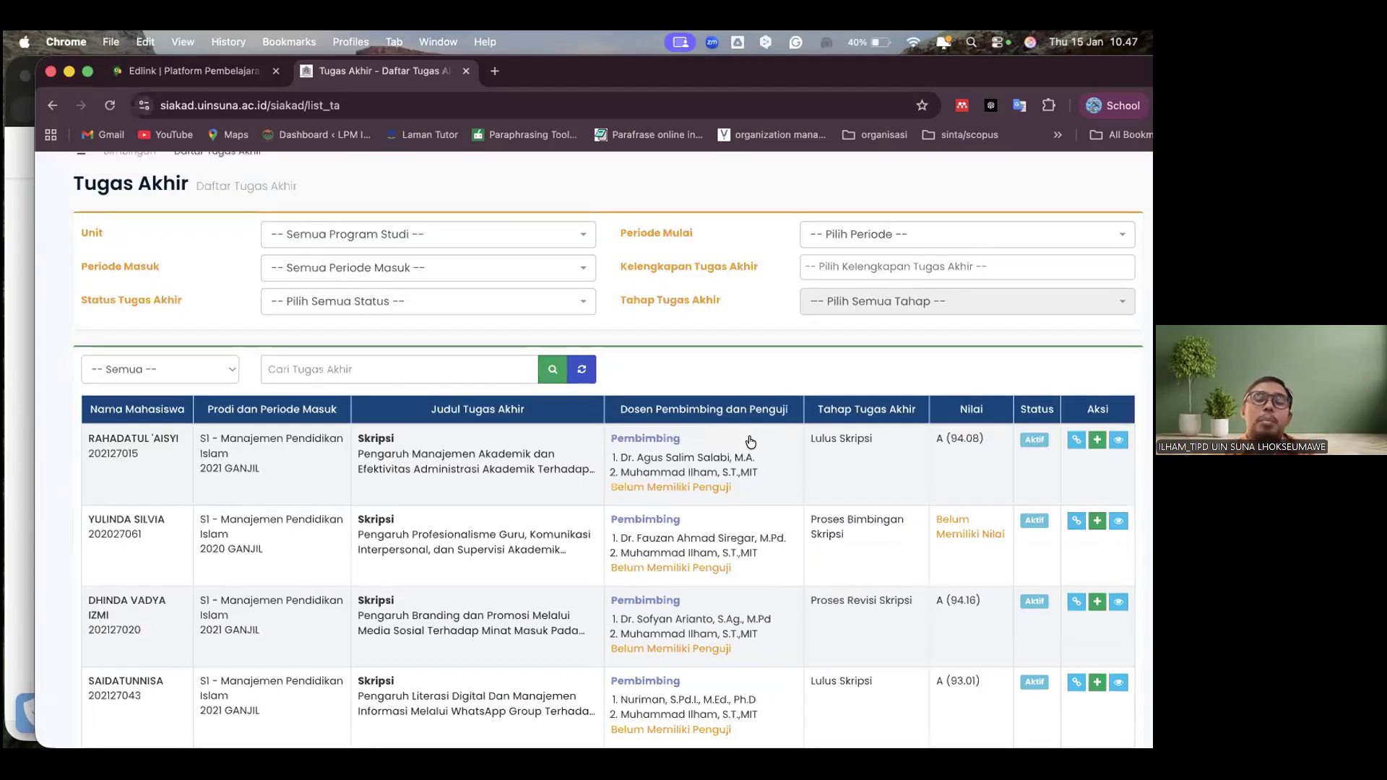
pyautogui.scroll(1, 751, 443)
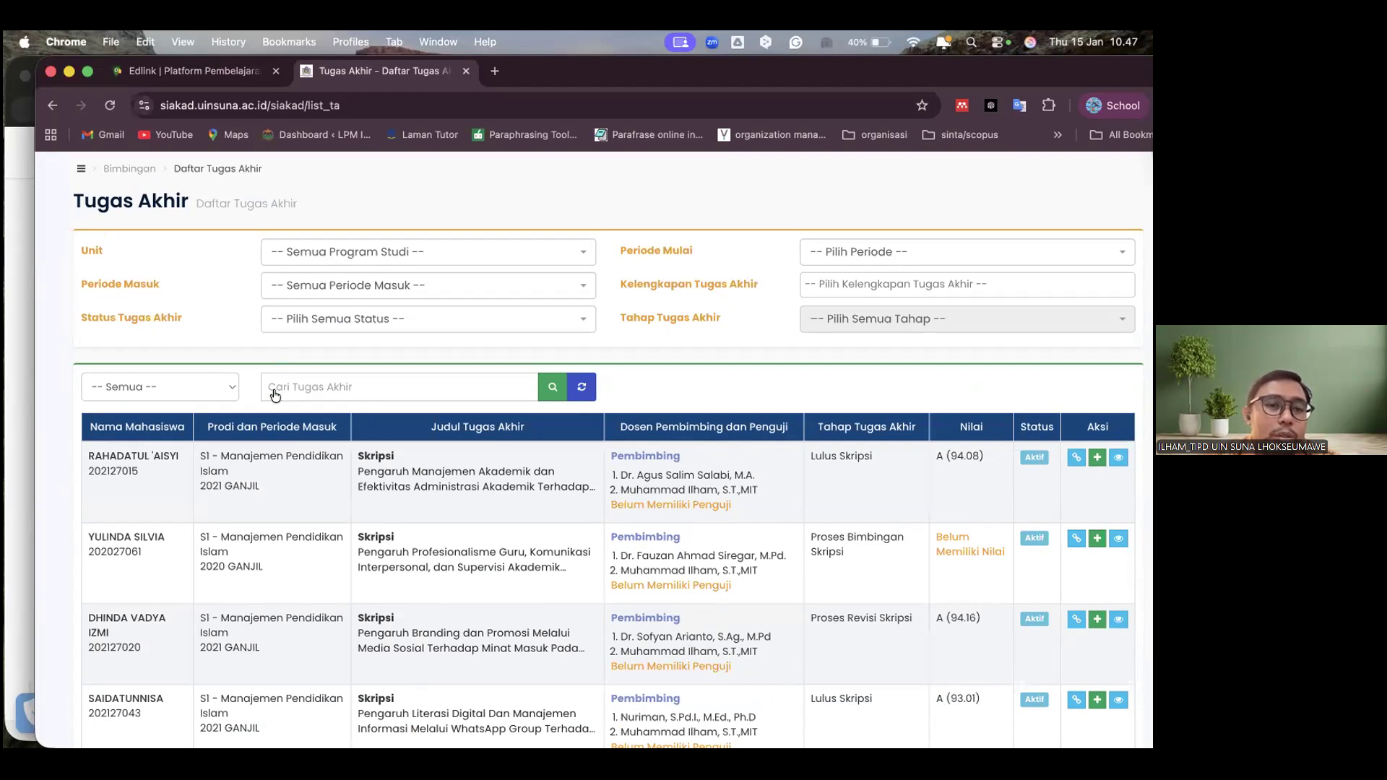
# Open Pembimbing Akademik from Bimbingan and look over the advisee list for 2025 Ganjil
pyautogui.scroll(3, 274, 394)
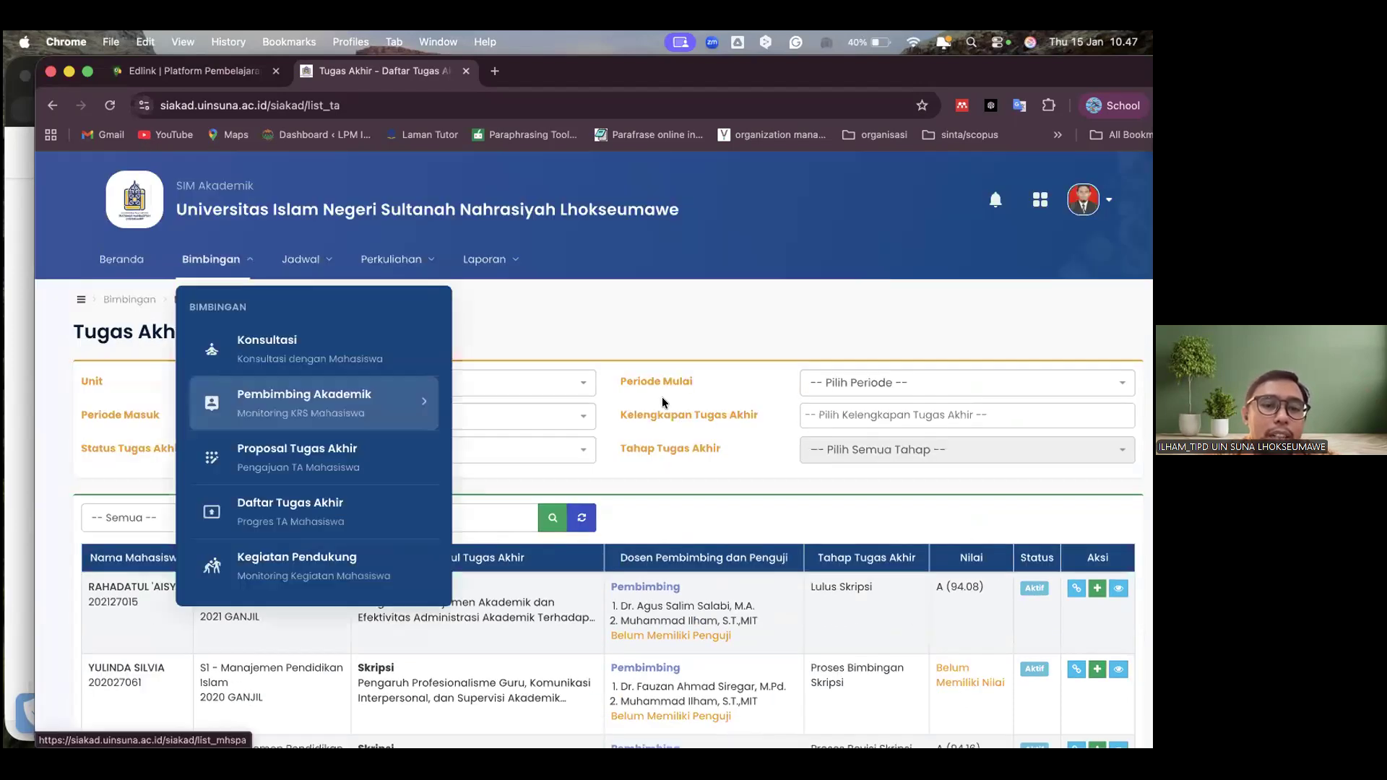
pyautogui.scroll(-2, 1023, 375)
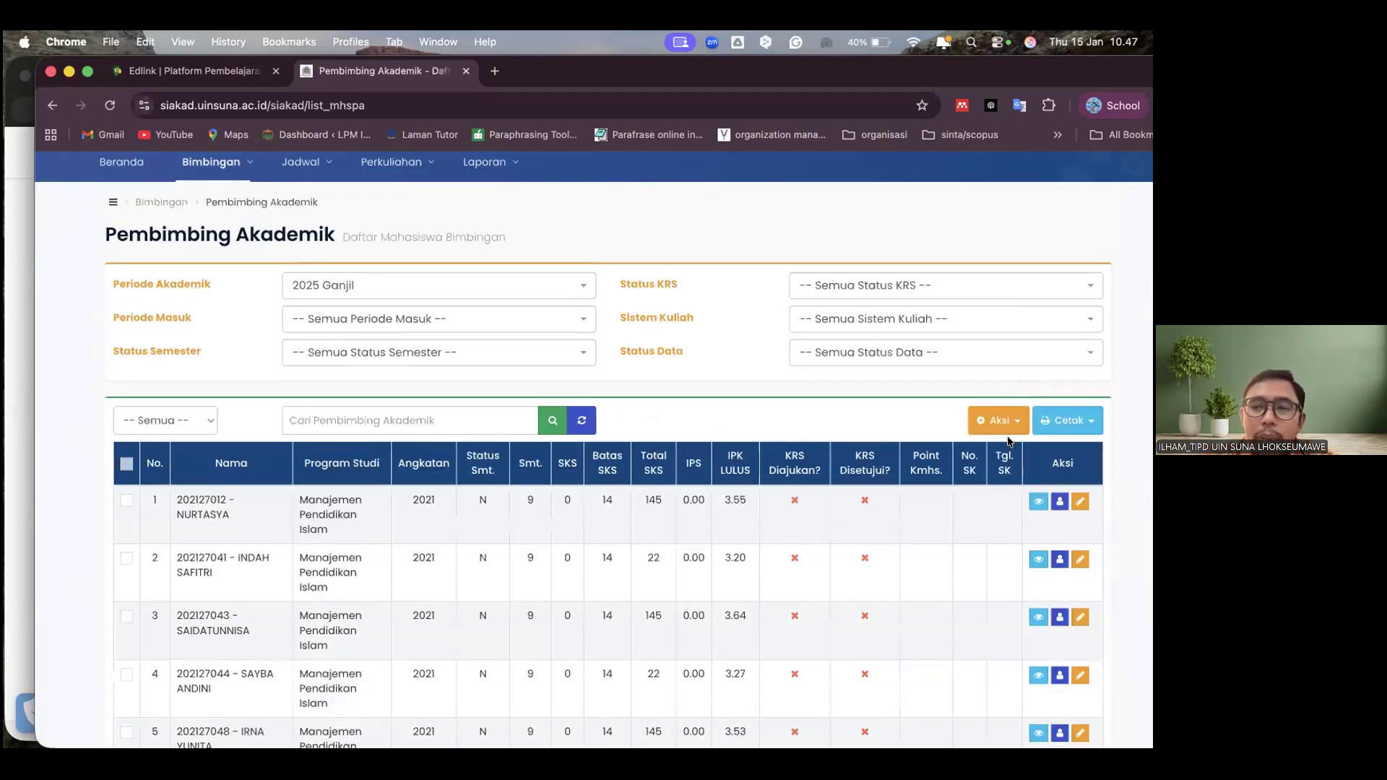
pyautogui.scroll(-2, 1026, 470)
pyautogui.scroll(-1, 1043, 498)
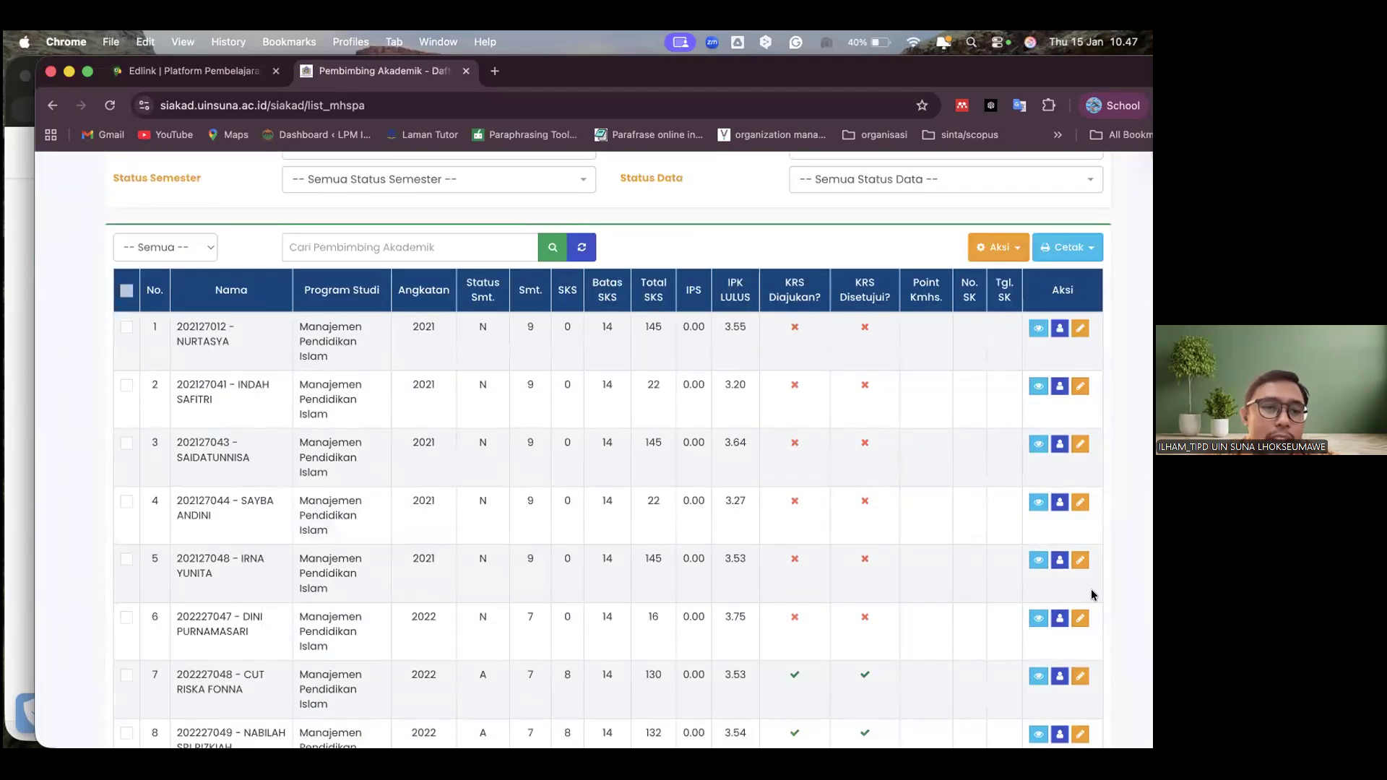
# Open the KRS history of the third student in the advisee list and review the study plan for period 20251
pyautogui.click(1065, 445)
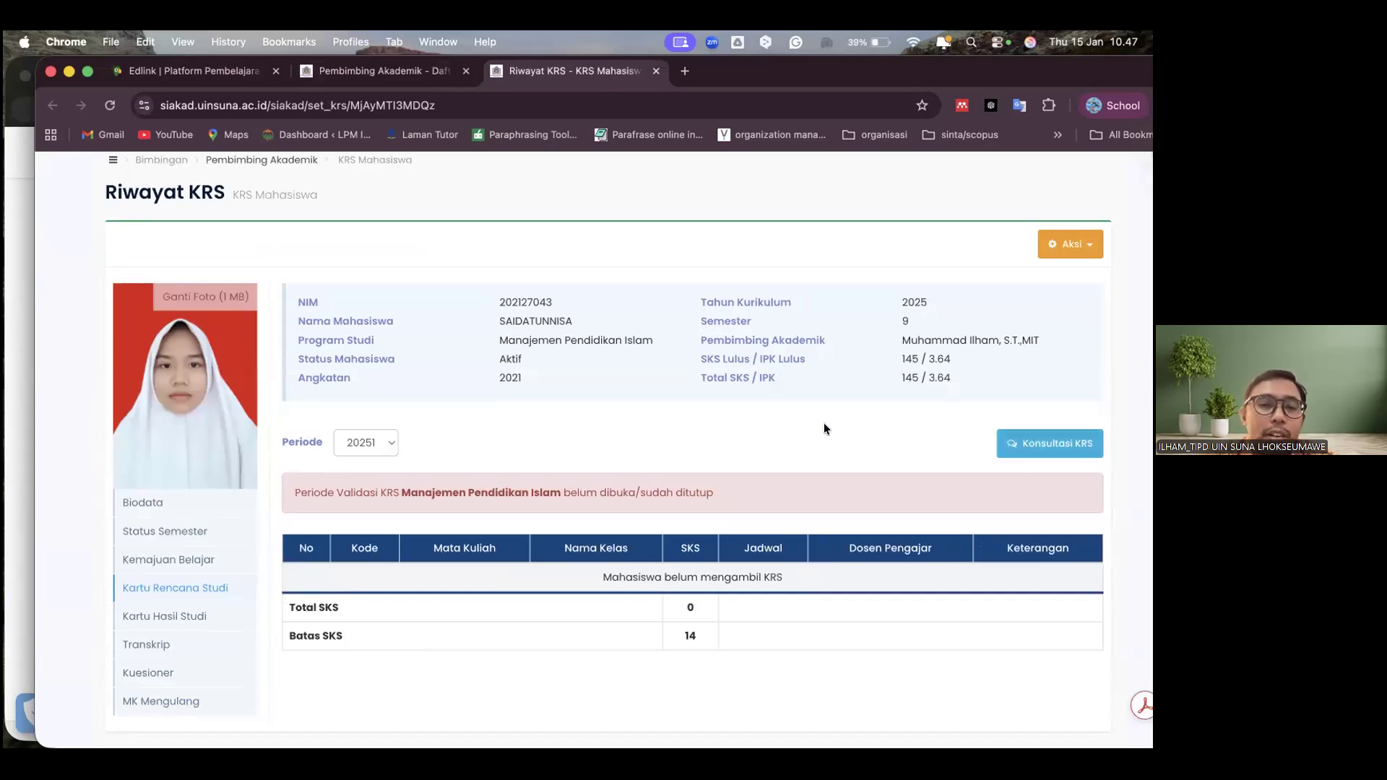
pyautogui.scroll(-2, 826, 429)
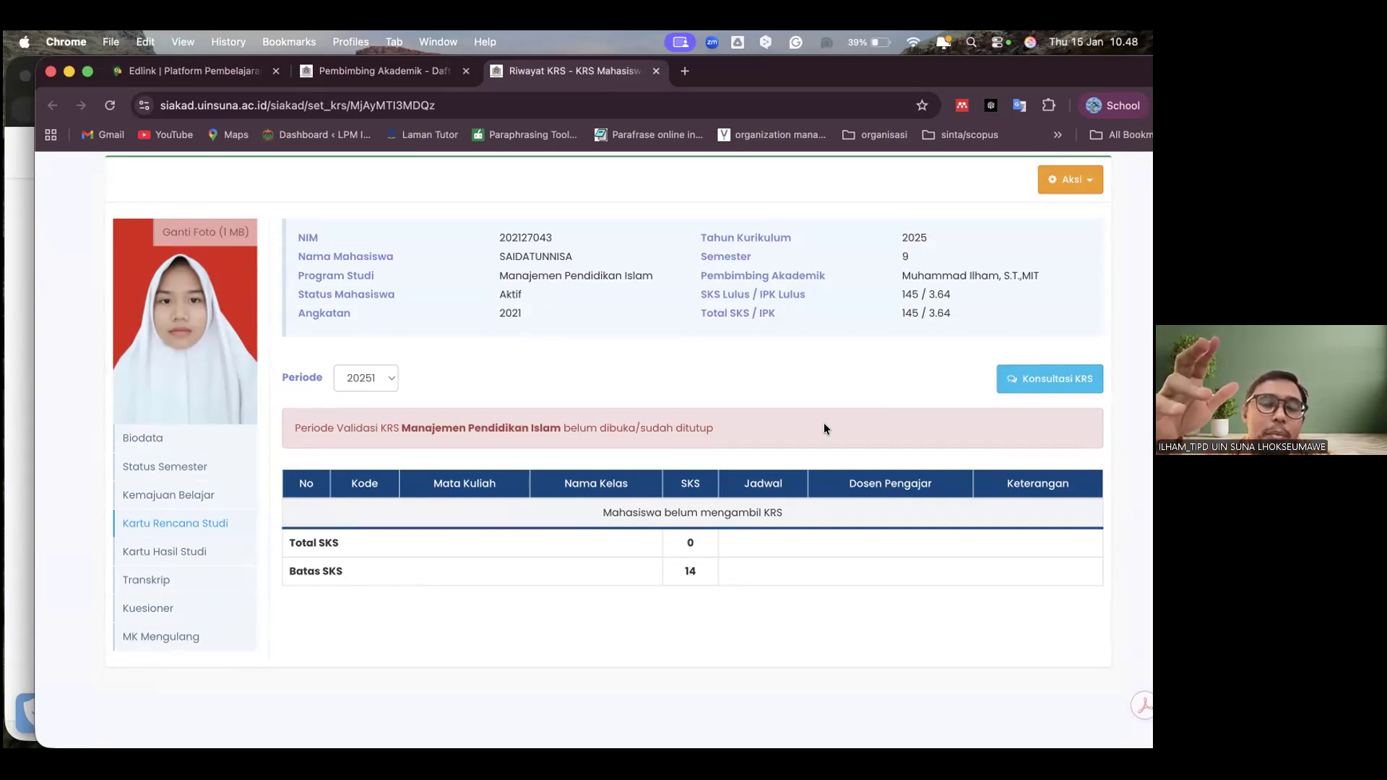
pyautogui.scroll(3, 805, 402)
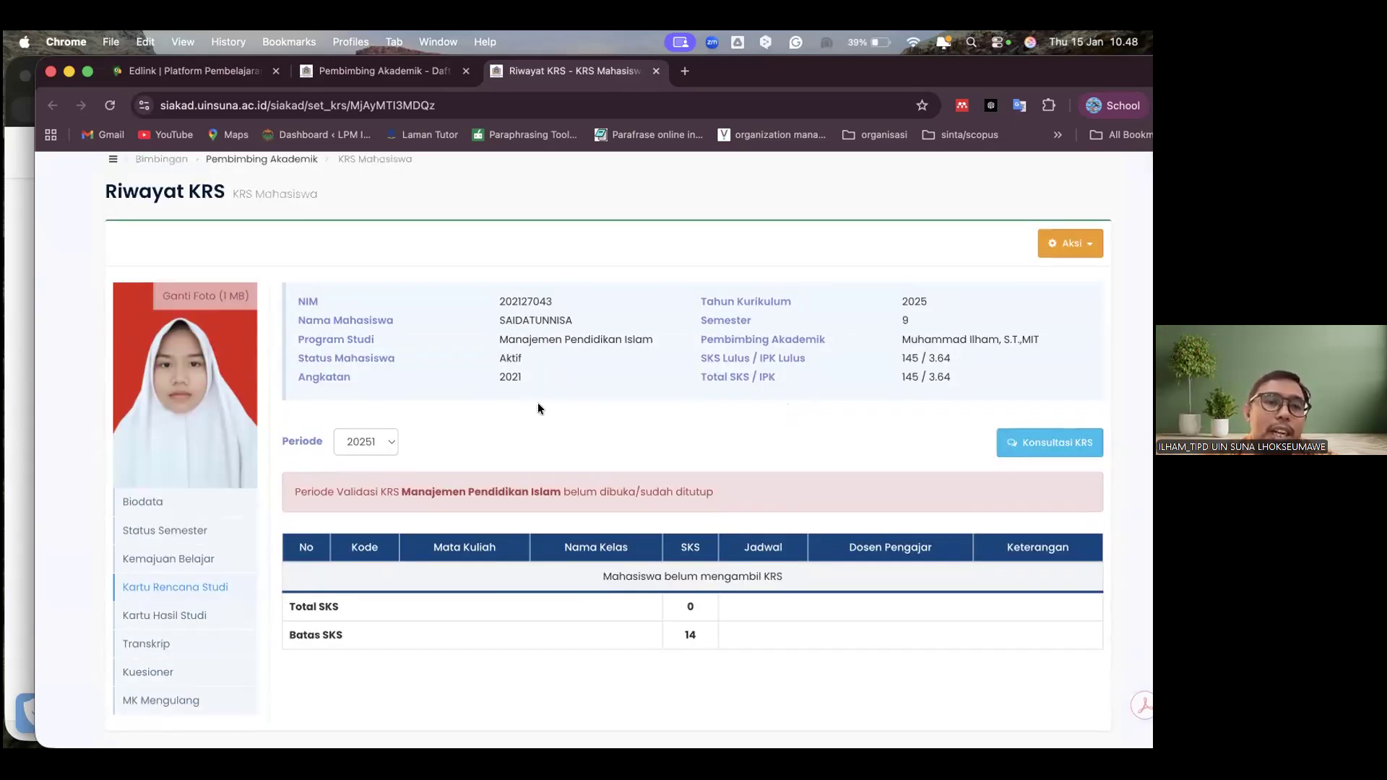
pyautogui.scroll(2, 400, 364)
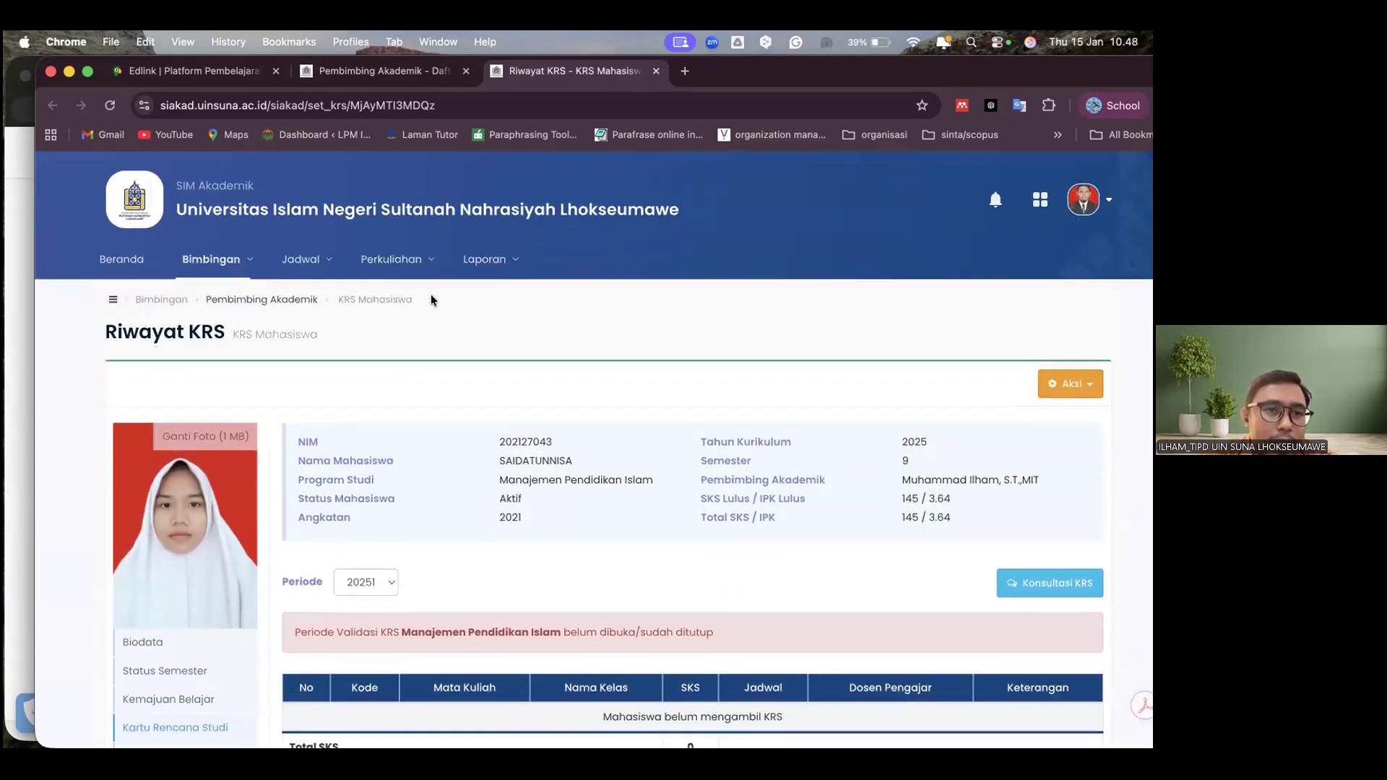
# Return to the Pembimbing Akademik list and look through it down to the advisees of the 2022 intake
pyautogui.click(236, 262)
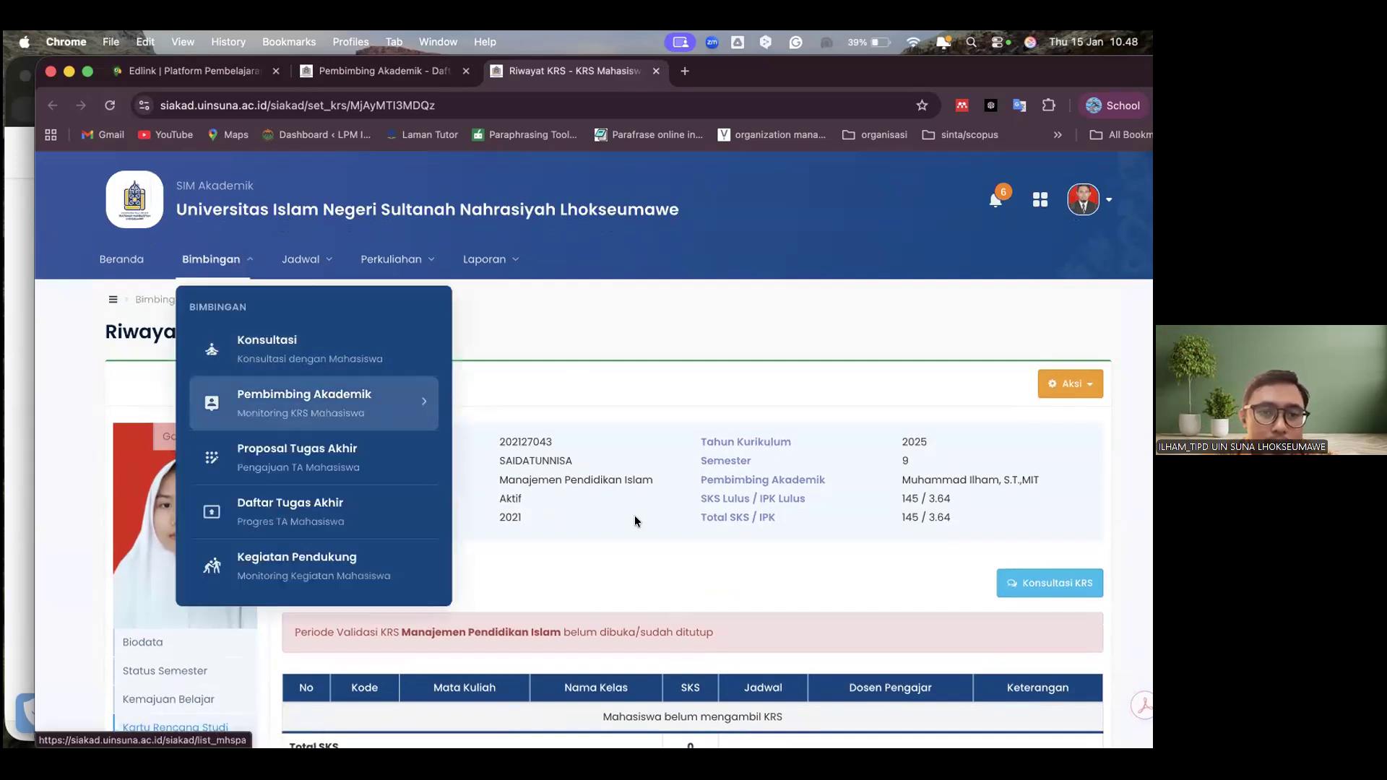
pyautogui.click(634, 515)
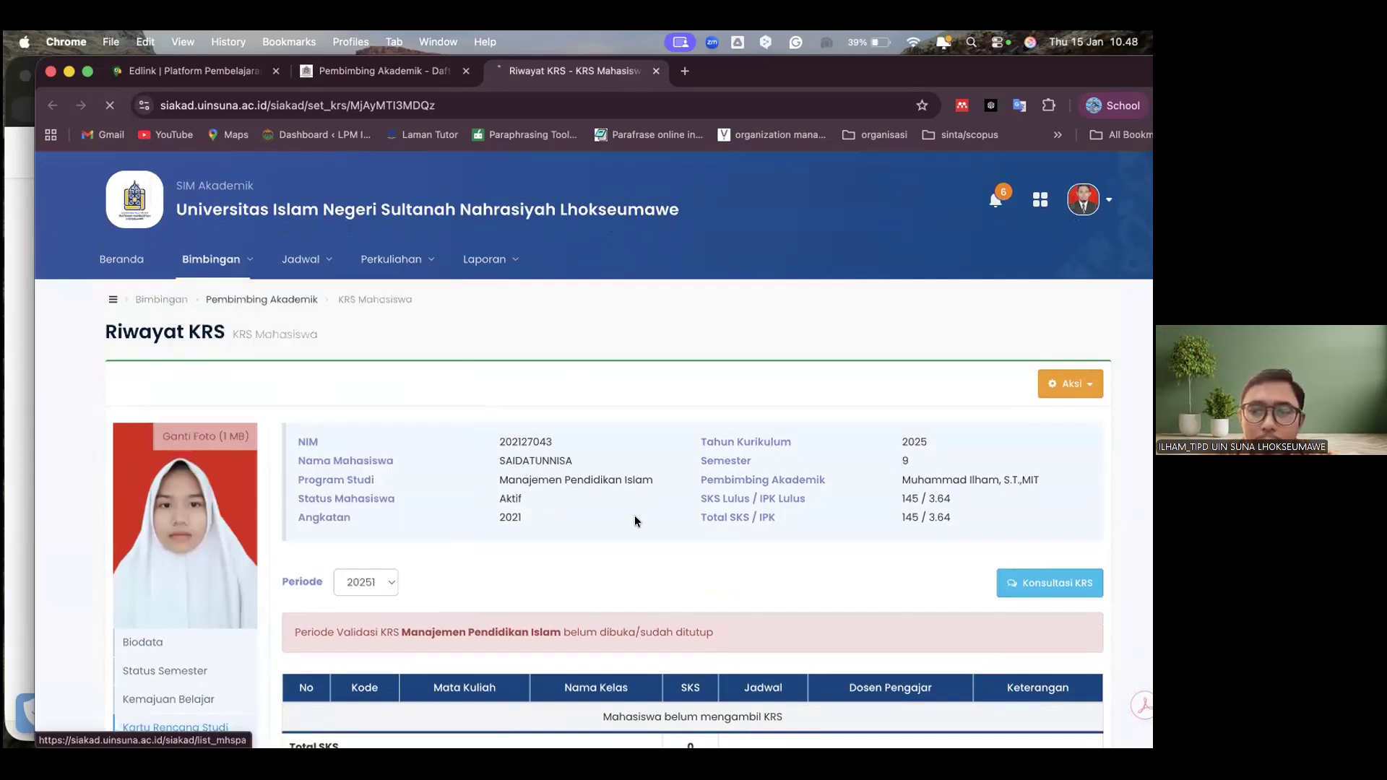
pyautogui.scroll(-5, 634, 514)
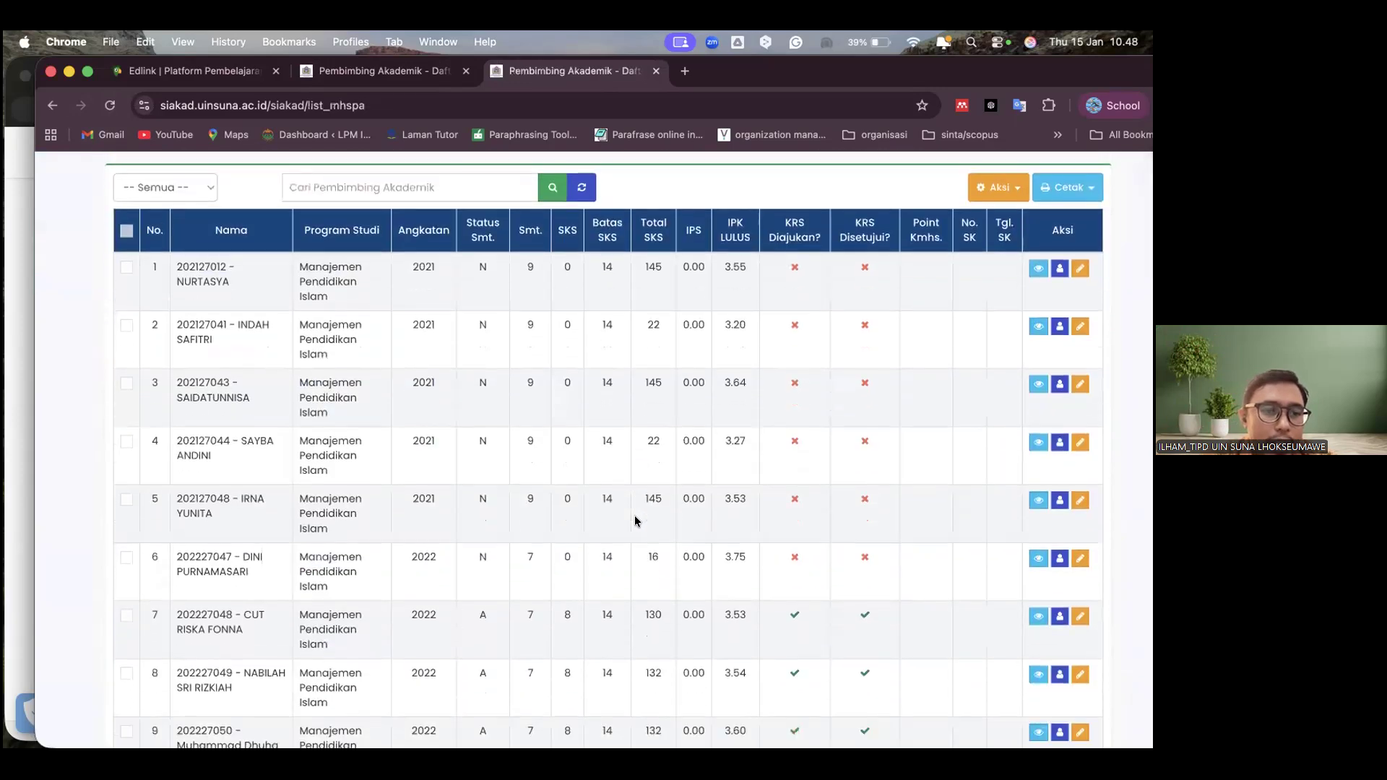
pyautogui.scroll(-2, 1015, 556)
# Review the ninth advisee's KRS history for period 20251 and view the actions available for it
pyautogui.click(1039, 539)
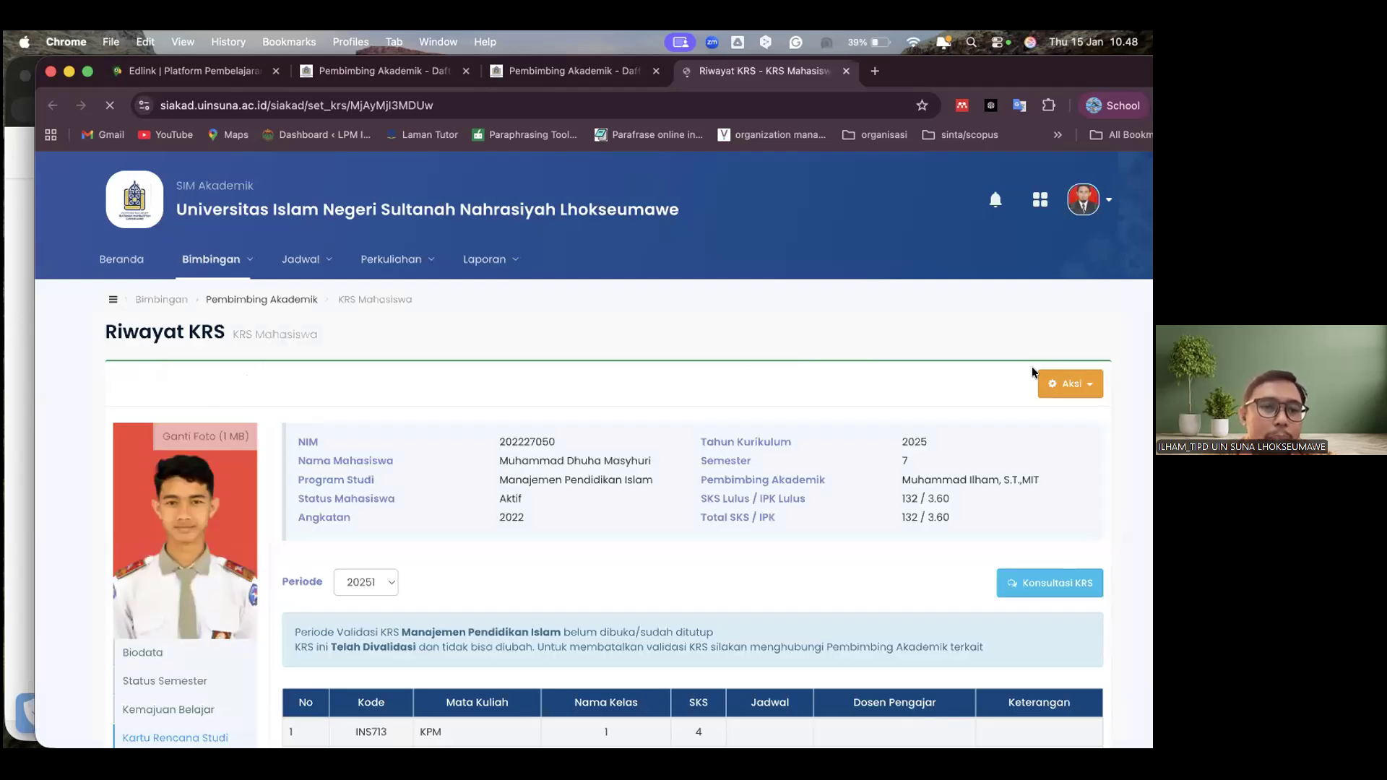
pyautogui.scroll(-3, 180, 431)
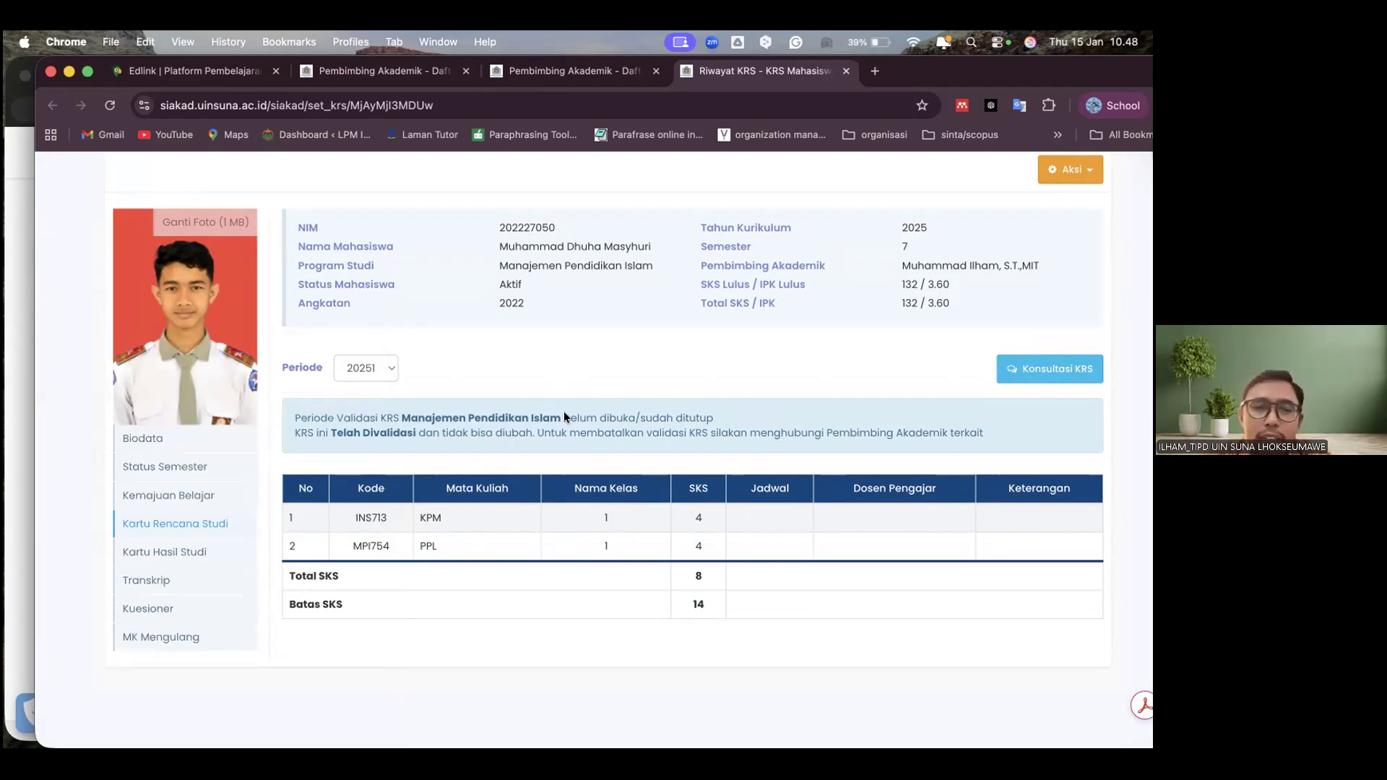
pyautogui.scroll(1, 637, 411)
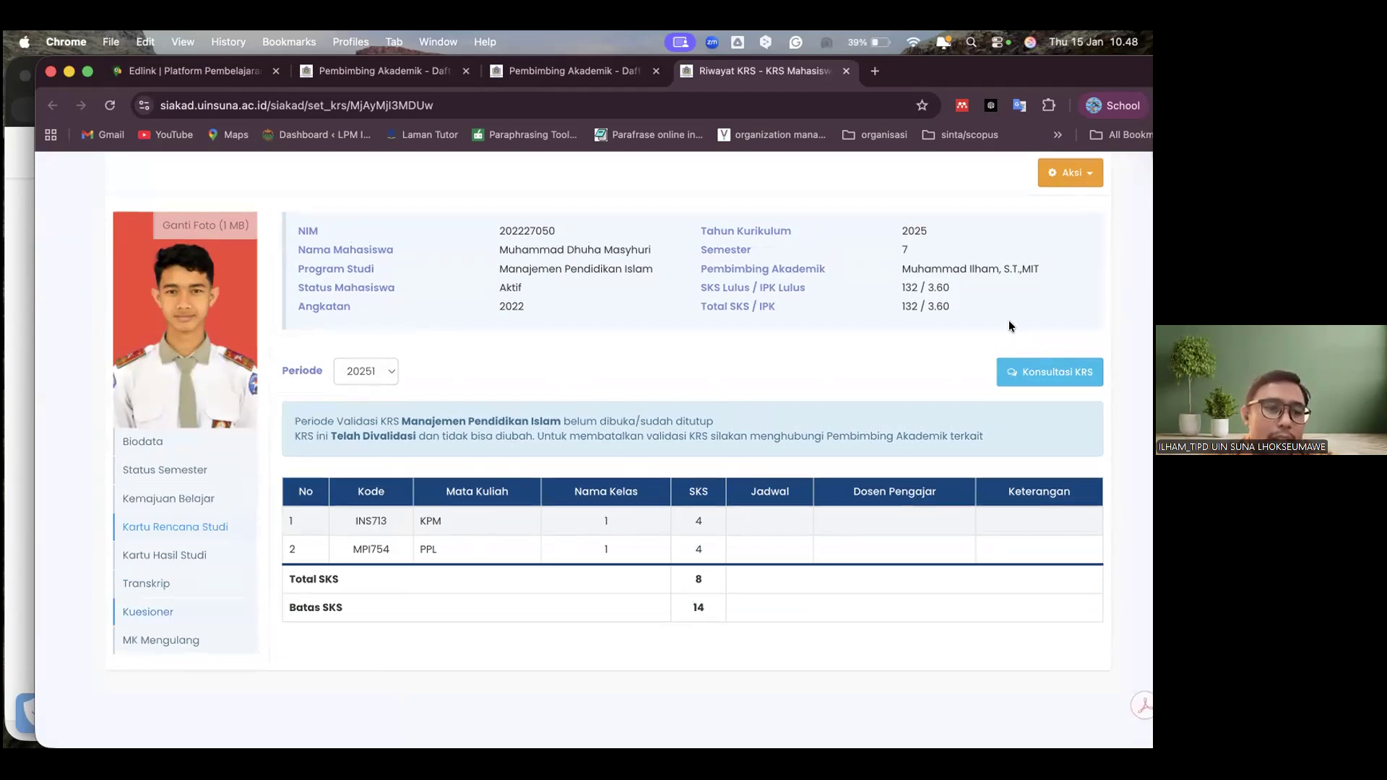
pyautogui.scroll(3, 1071, 301)
pyautogui.click(1071, 286)
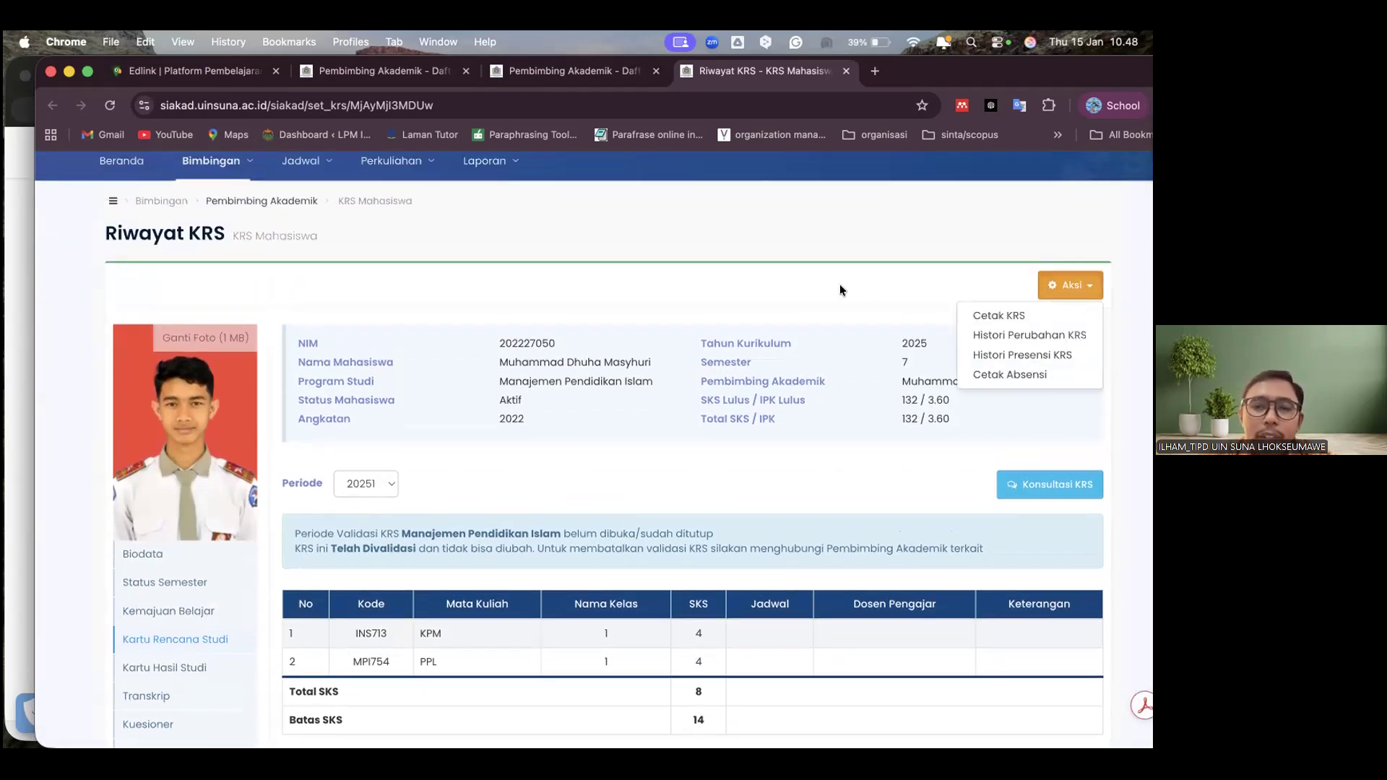
pyautogui.click(838, 283)
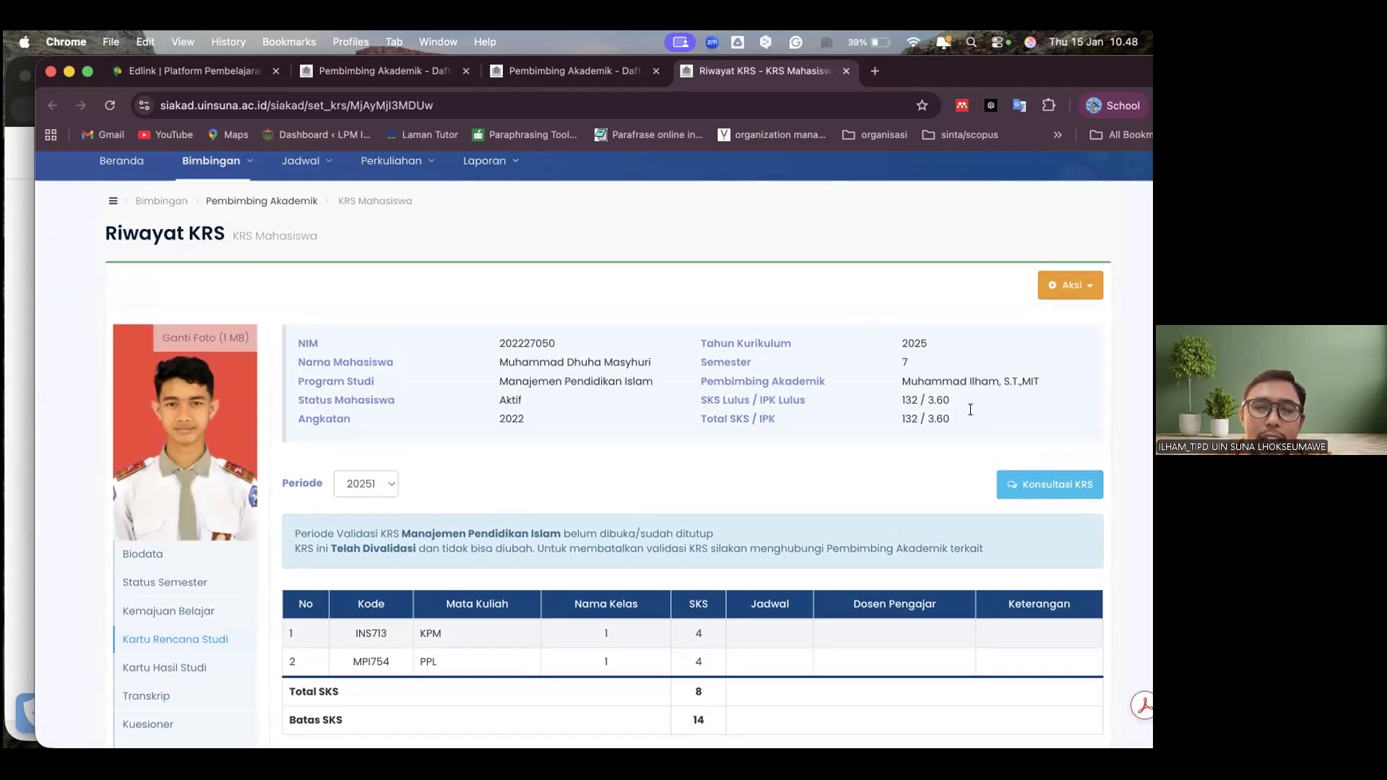
# Go back to the Pembimbing Akademik list, review its first page to the end and return to the Edlink page
pyautogui.click(254, 201)
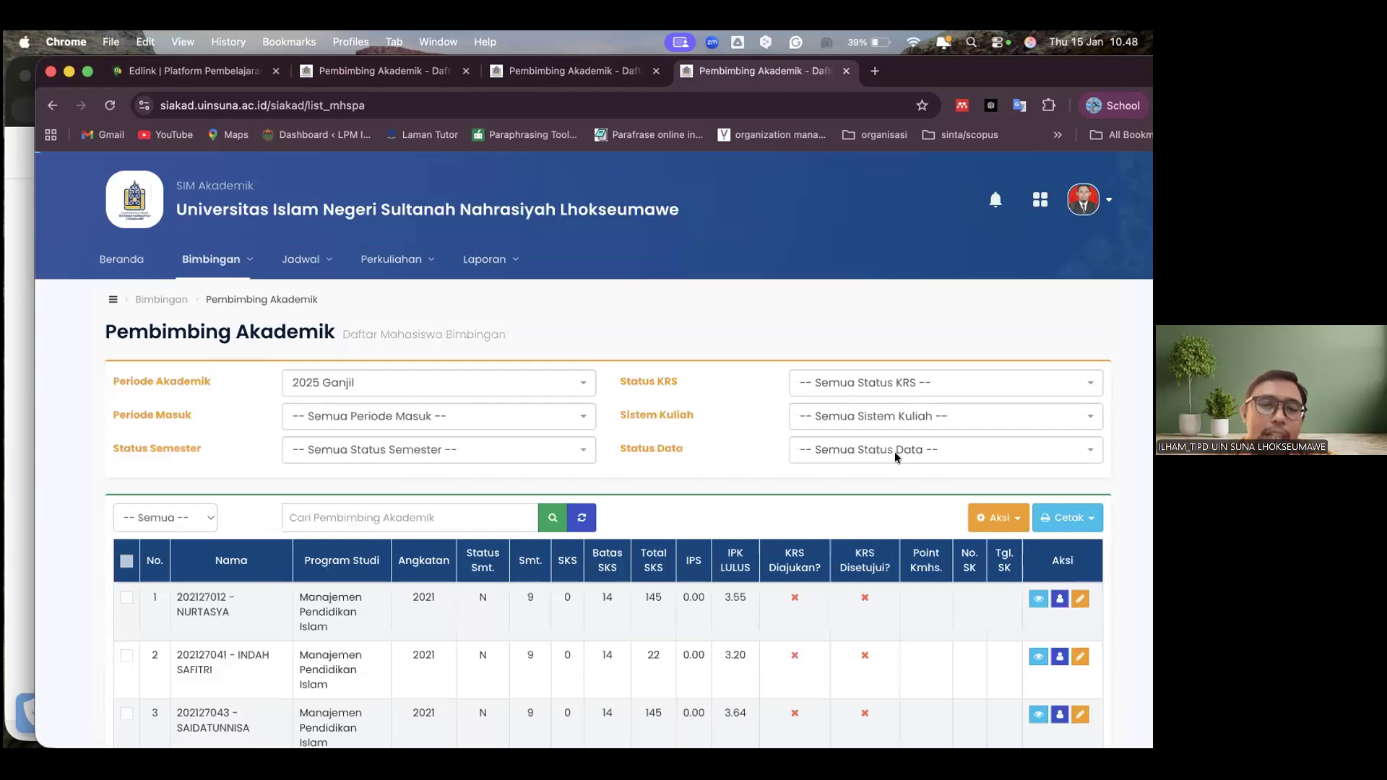
pyautogui.scroll(-3, 894, 453)
pyautogui.scroll(-6, 626, 430)
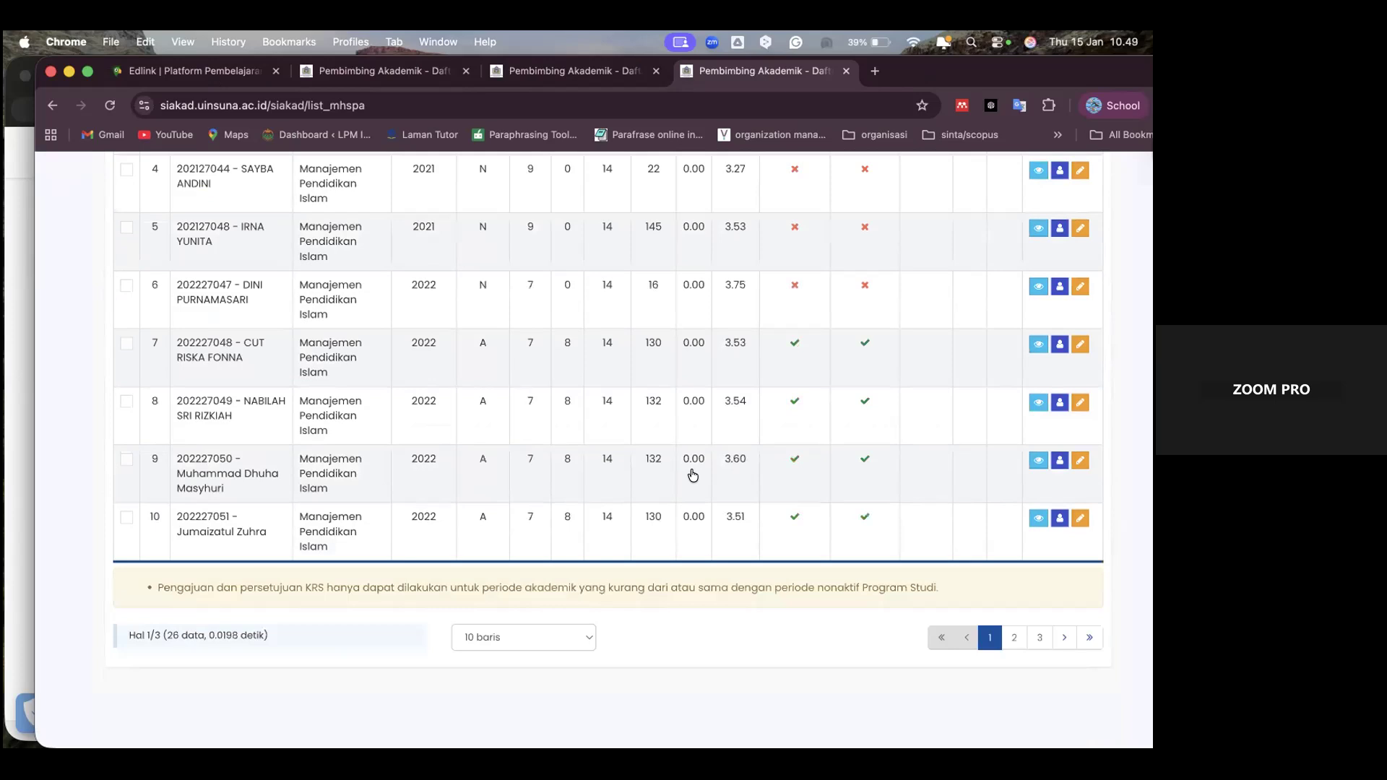
pyautogui.scroll(5, 692, 475)
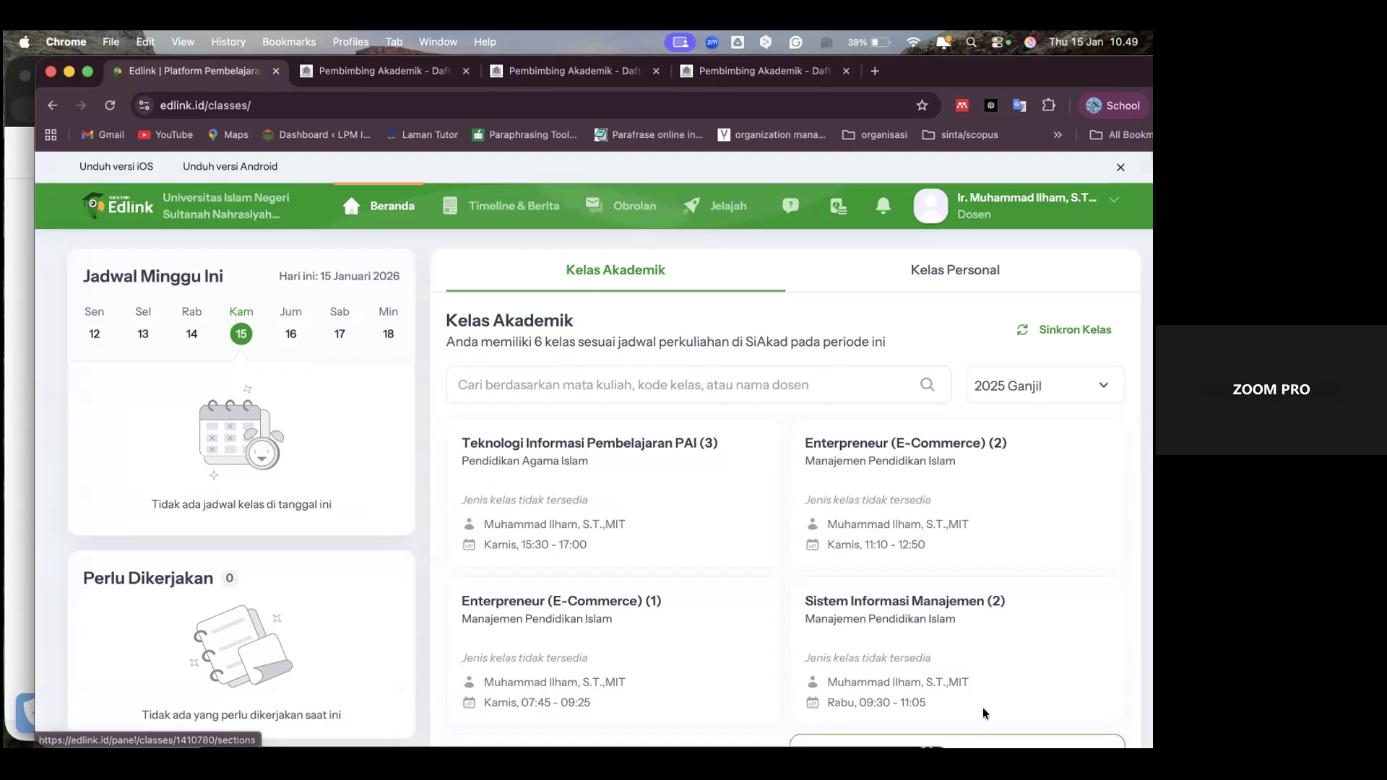
pyautogui.moveTo(737, 751)
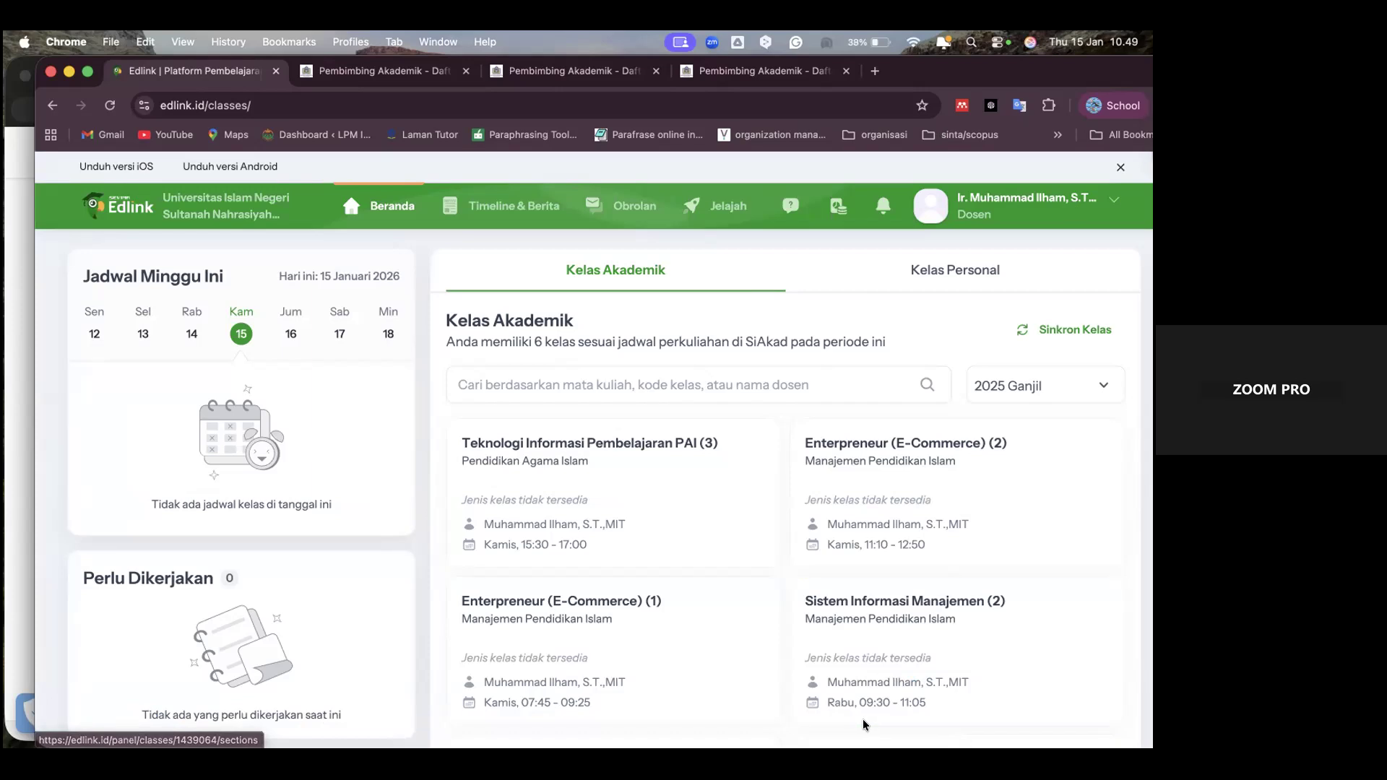
pyautogui.moveTo(867, 748)
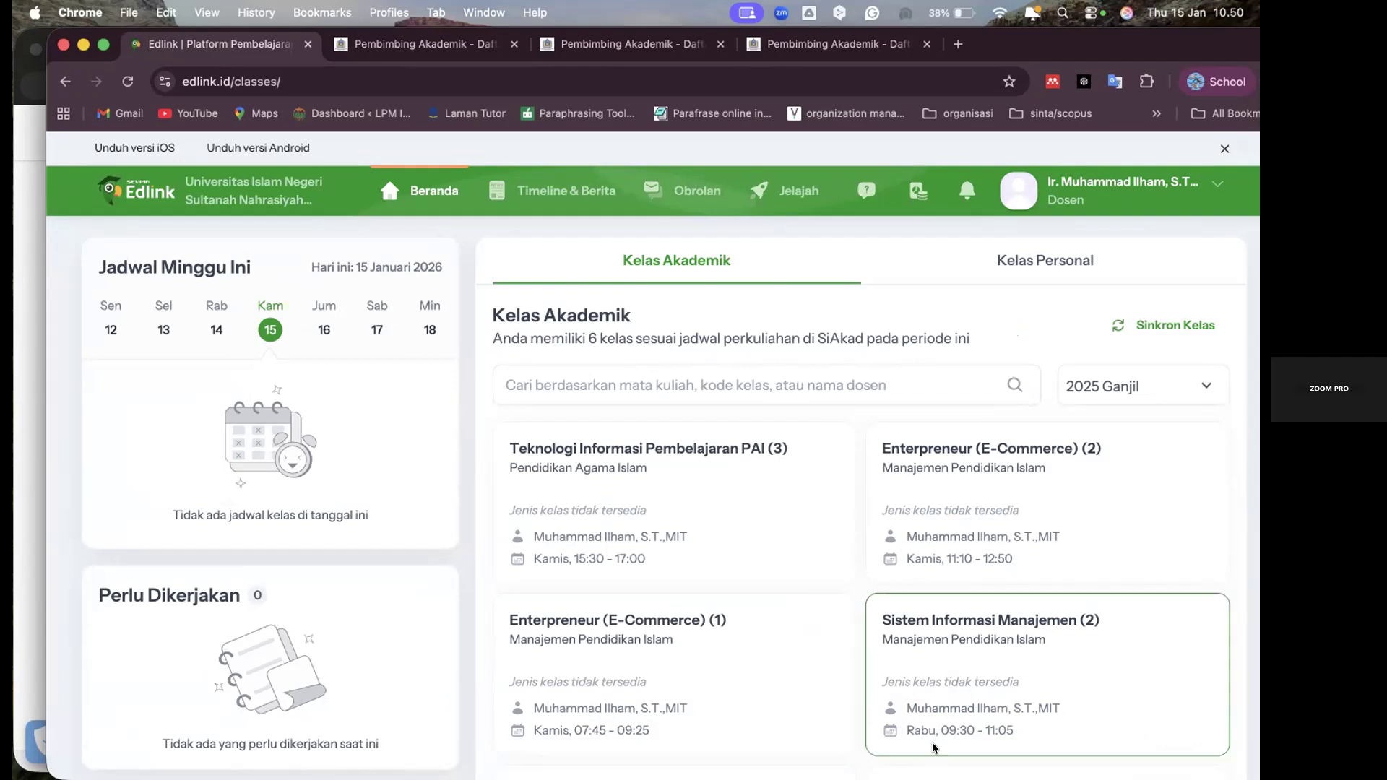
pyautogui.moveTo(802, 770)
pyautogui.click(951, 745)
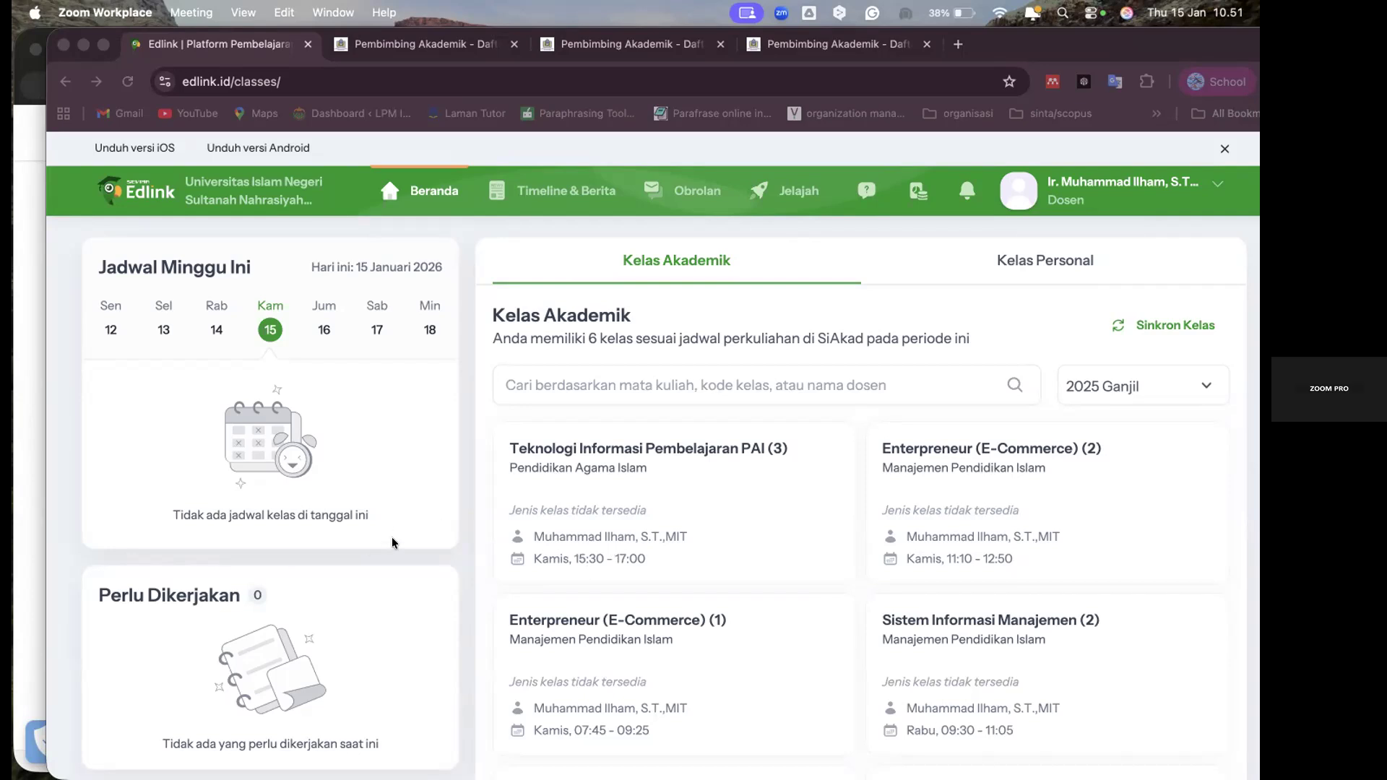
# View the open windows, return to the browser and switch to the first Pembimbing Akademik page
pyautogui.hotkey('ctrl', 'Up')
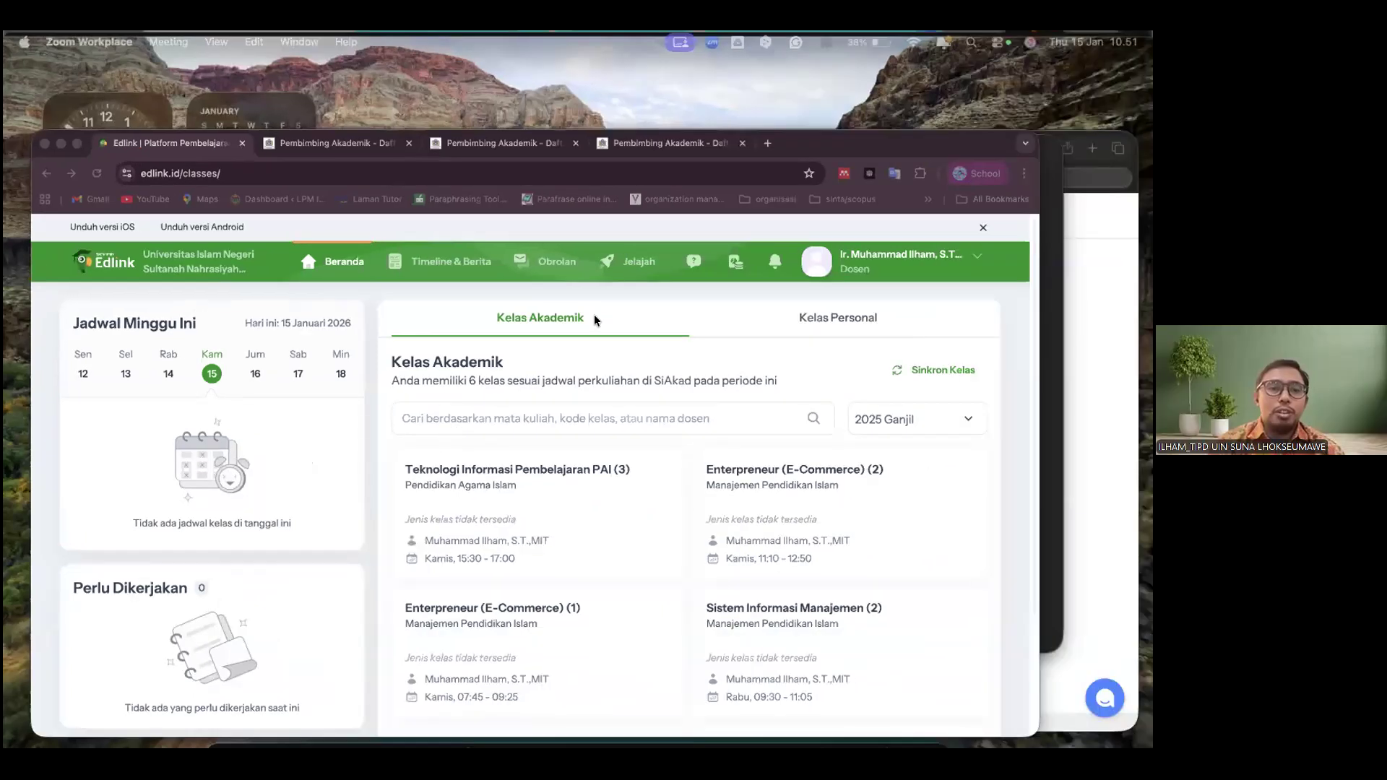
pyautogui.hotkey('ctrl', 'Up')
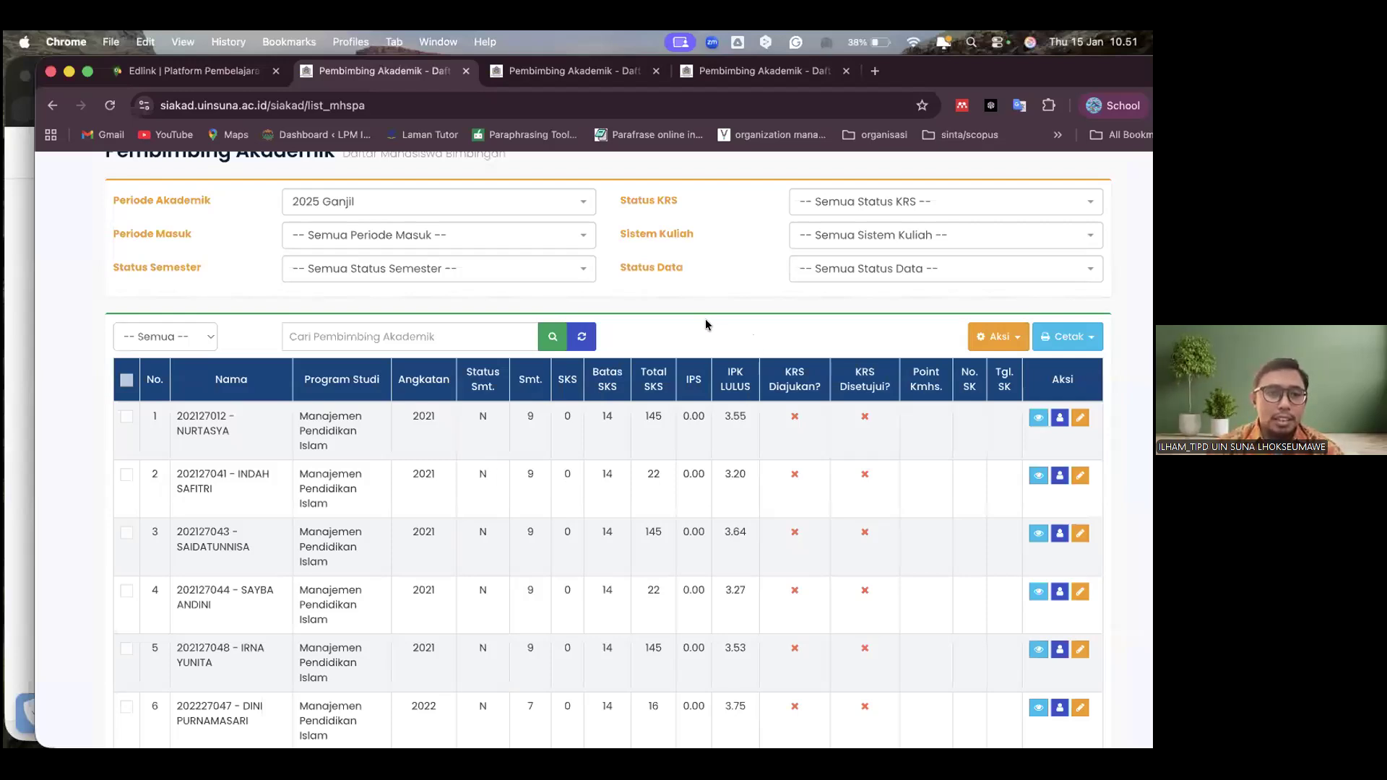
# Go to the Kelas Kuliah list and open the details of class 3 of PAI532 - Teknologi Informasi Pembelajaran PAI
pyautogui.scroll(3, 708, 325)
pyautogui.moveTo(397, 259)
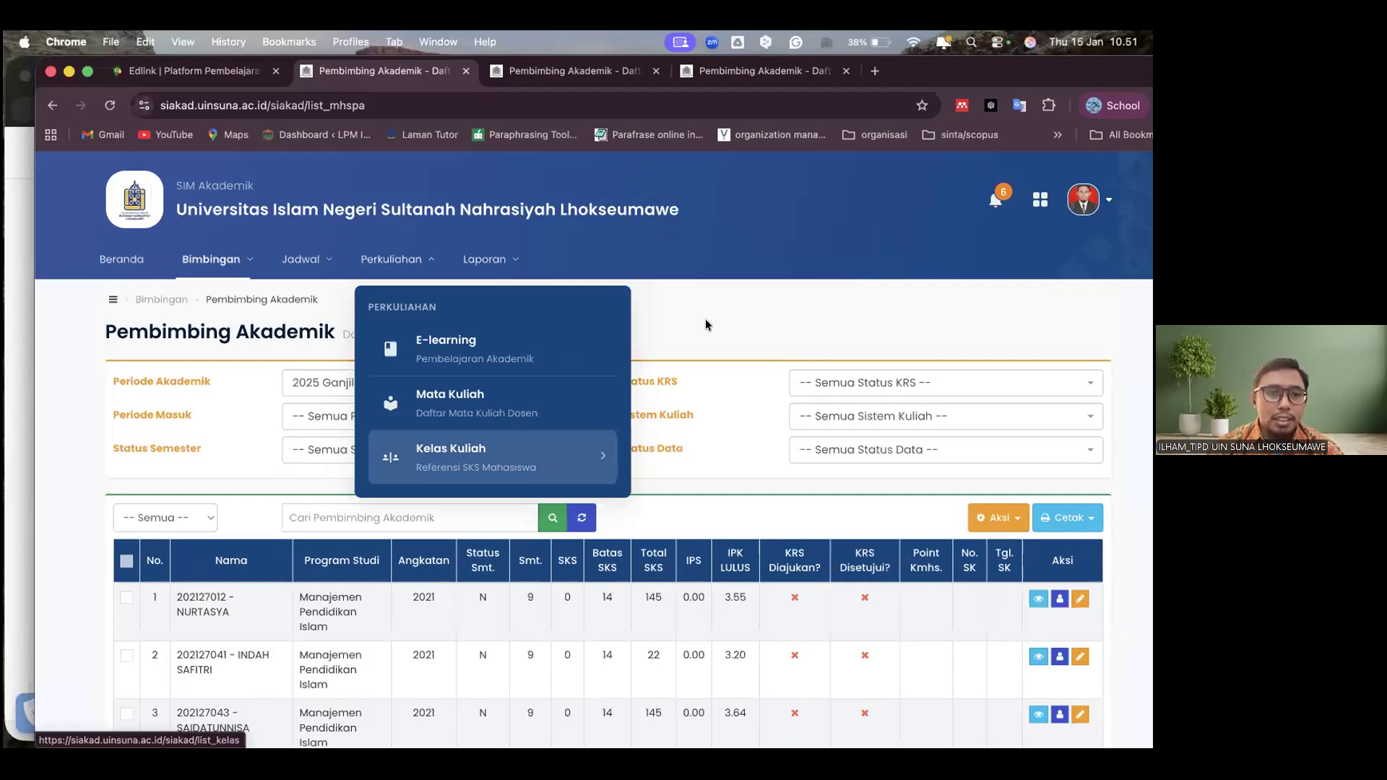
pyautogui.click(450, 444)
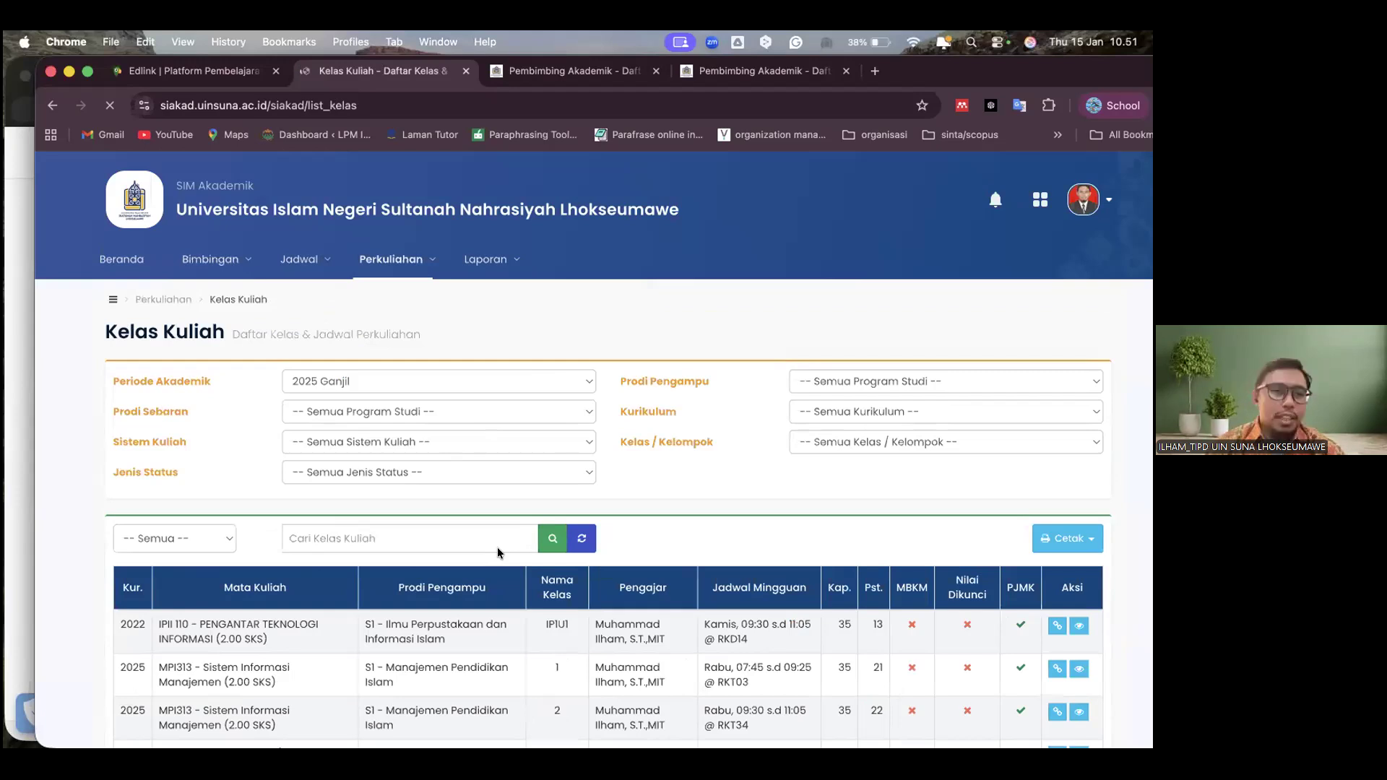
pyautogui.scroll(-3, 1075, 604)
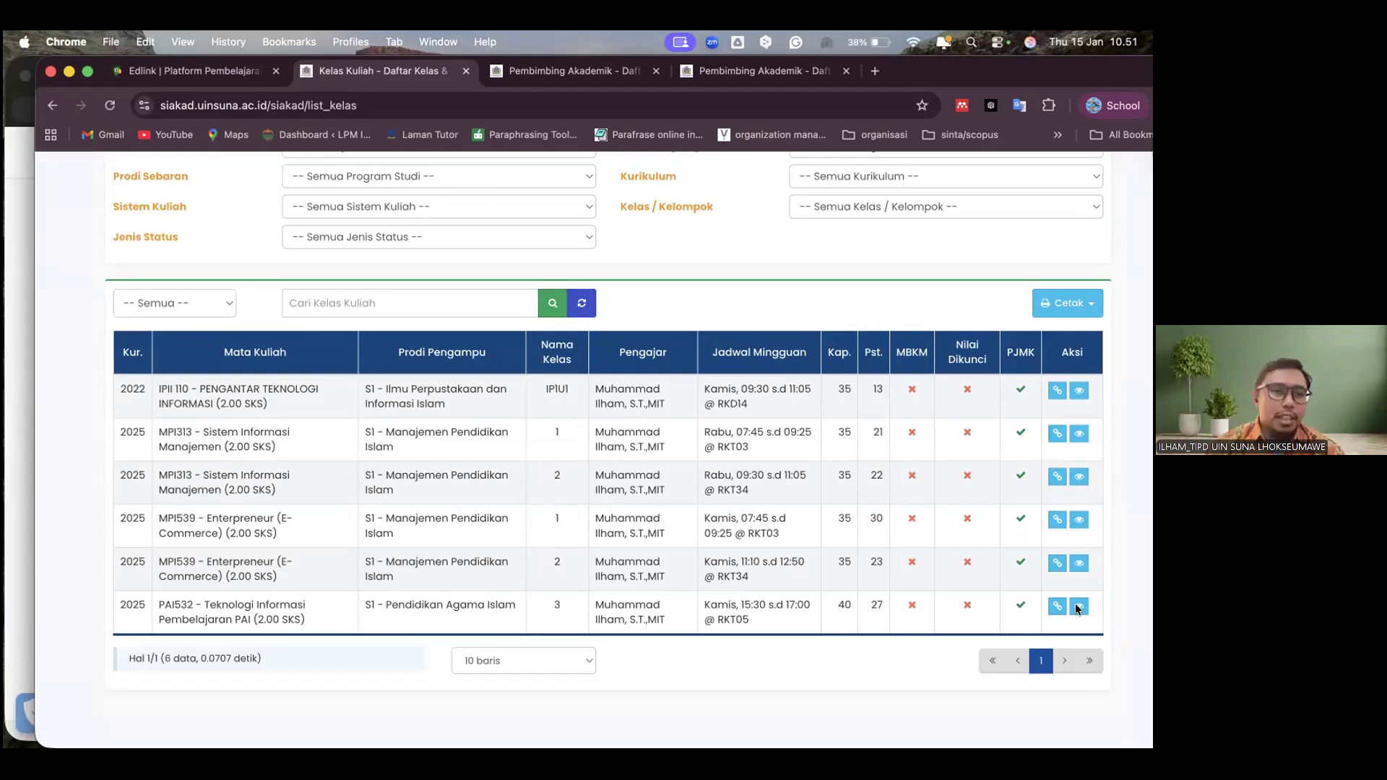
pyautogui.click(1077, 607)
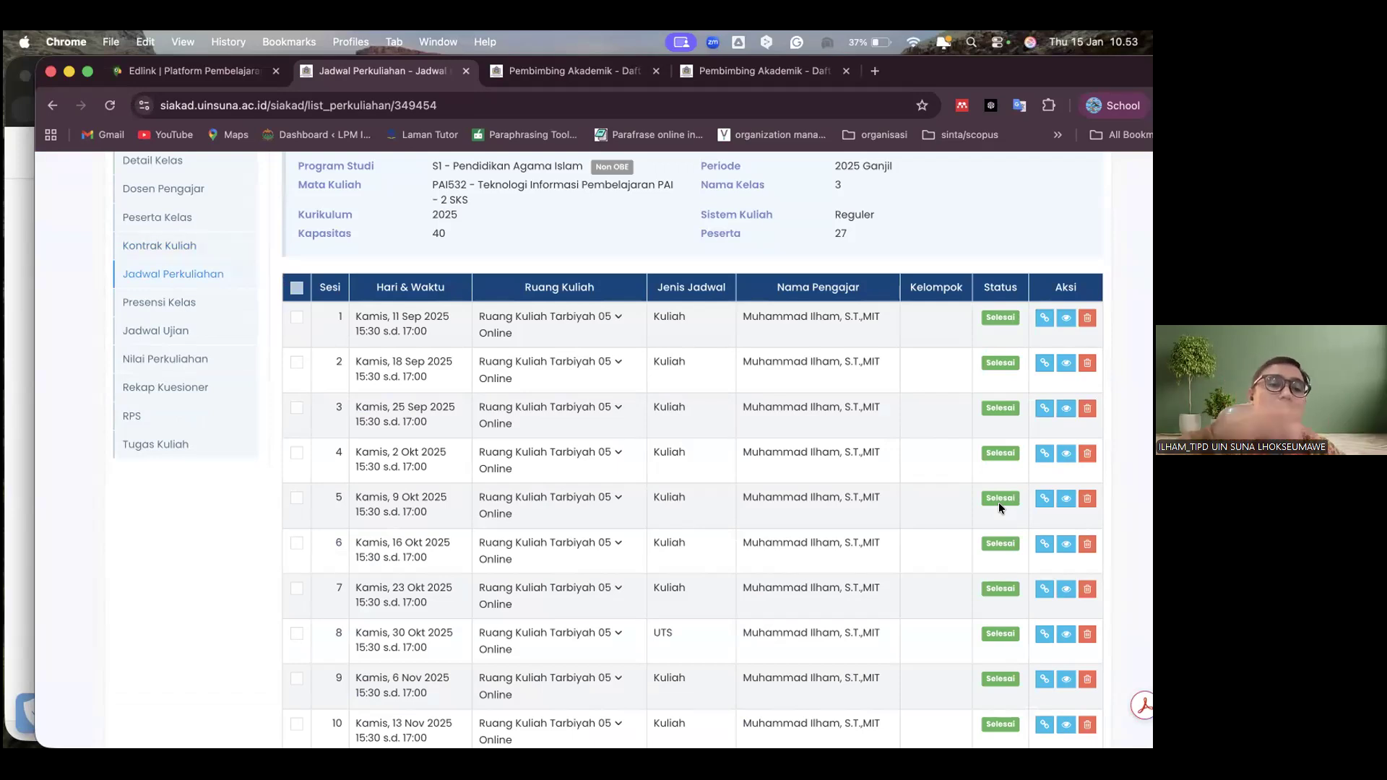
# Review the class's Jadwal Perkuliahan, Presensi Kelas, Jadwal Ujian and Nilai Perkuliahan pages
pyautogui.scroll(3, 998, 501)
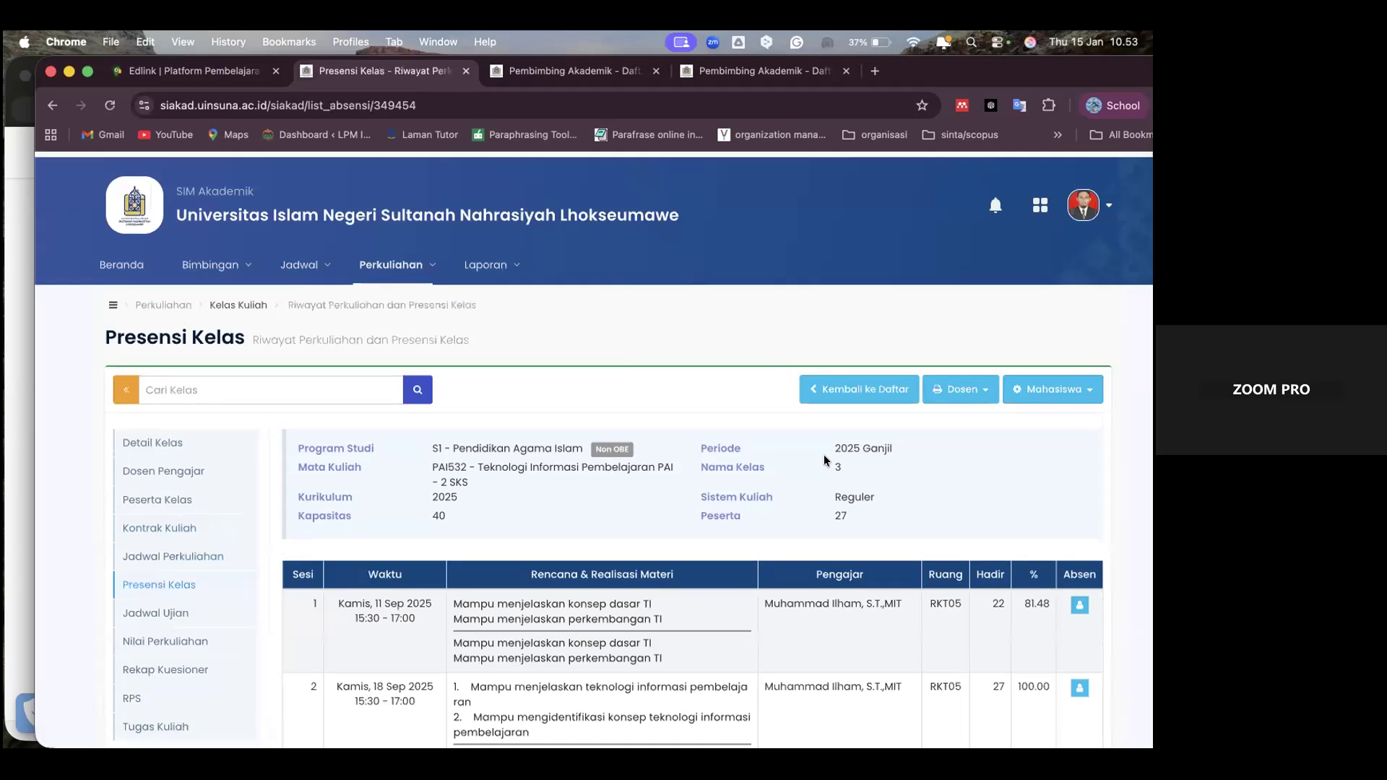
pyautogui.scroll(-15, 823, 454)
pyautogui.scroll(5, 360, 618)
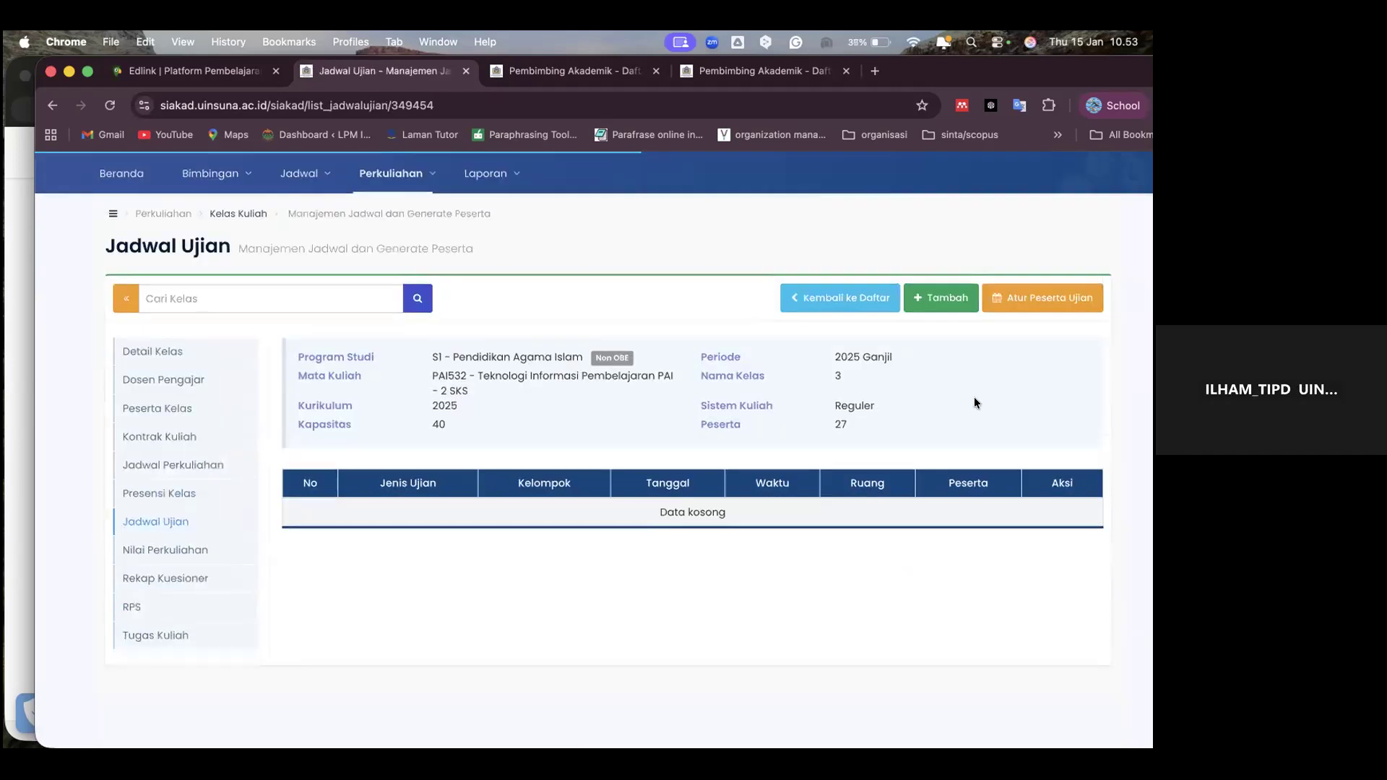
pyautogui.scroll(1, 781, 563)
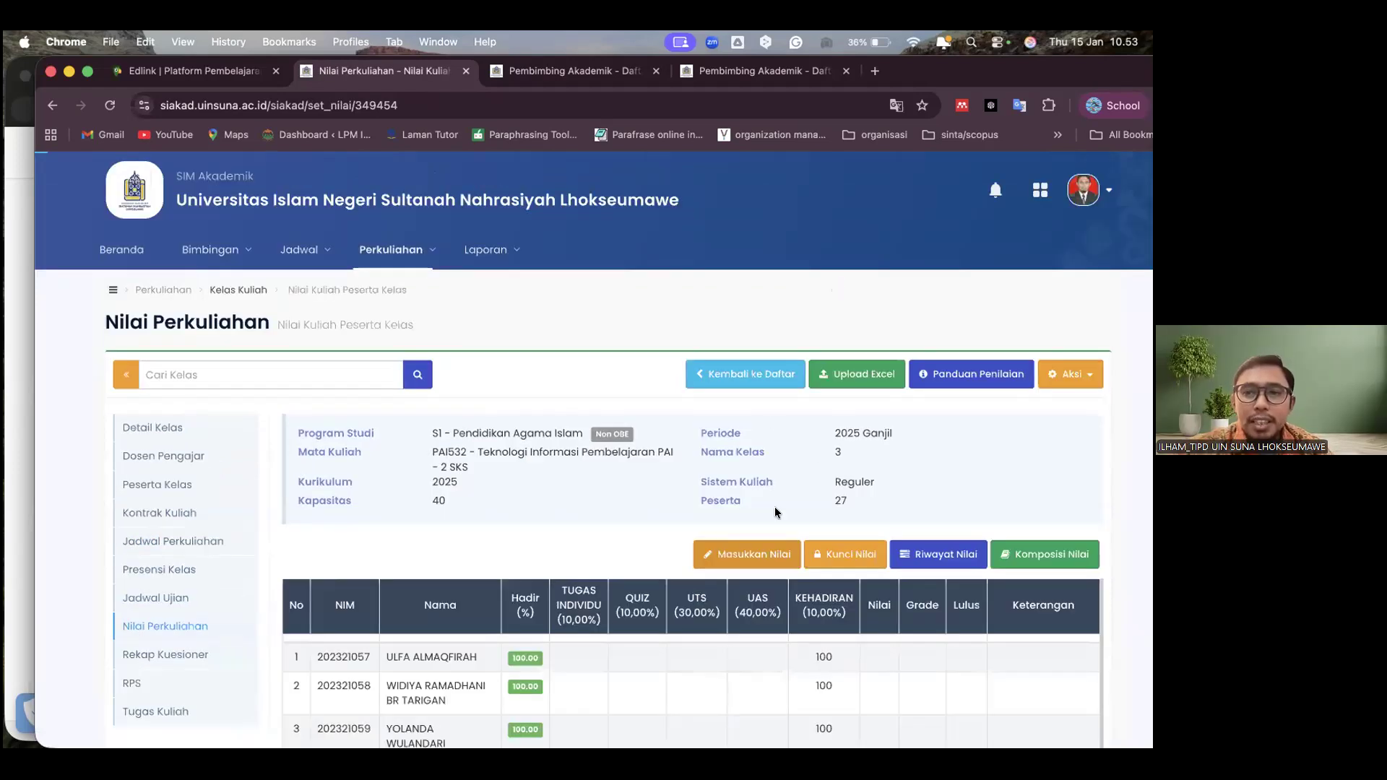
pyautogui.scroll(-5, 775, 507)
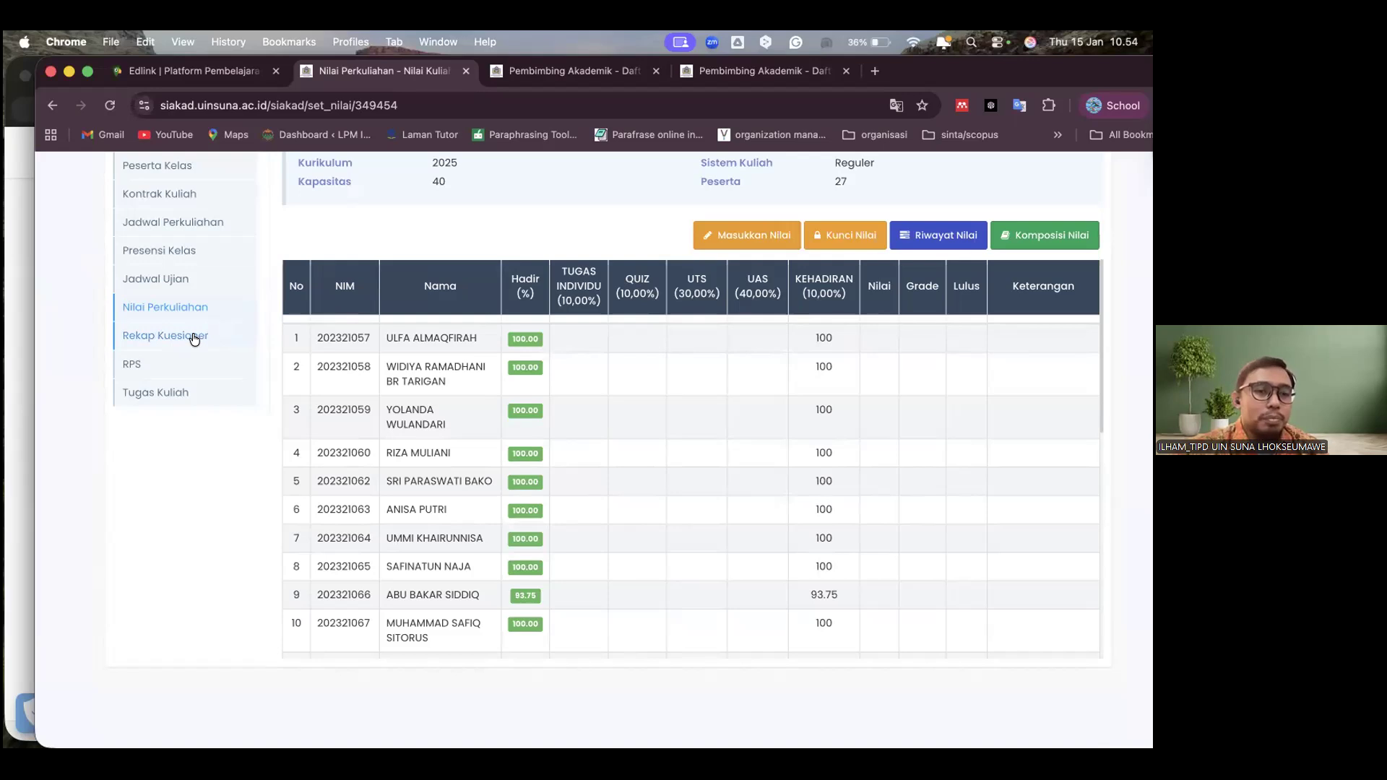
# View the class's RPS and Tugas Kuliah pages and return to Jadwal Perkuliahan
pyautogui.click(177, 364)
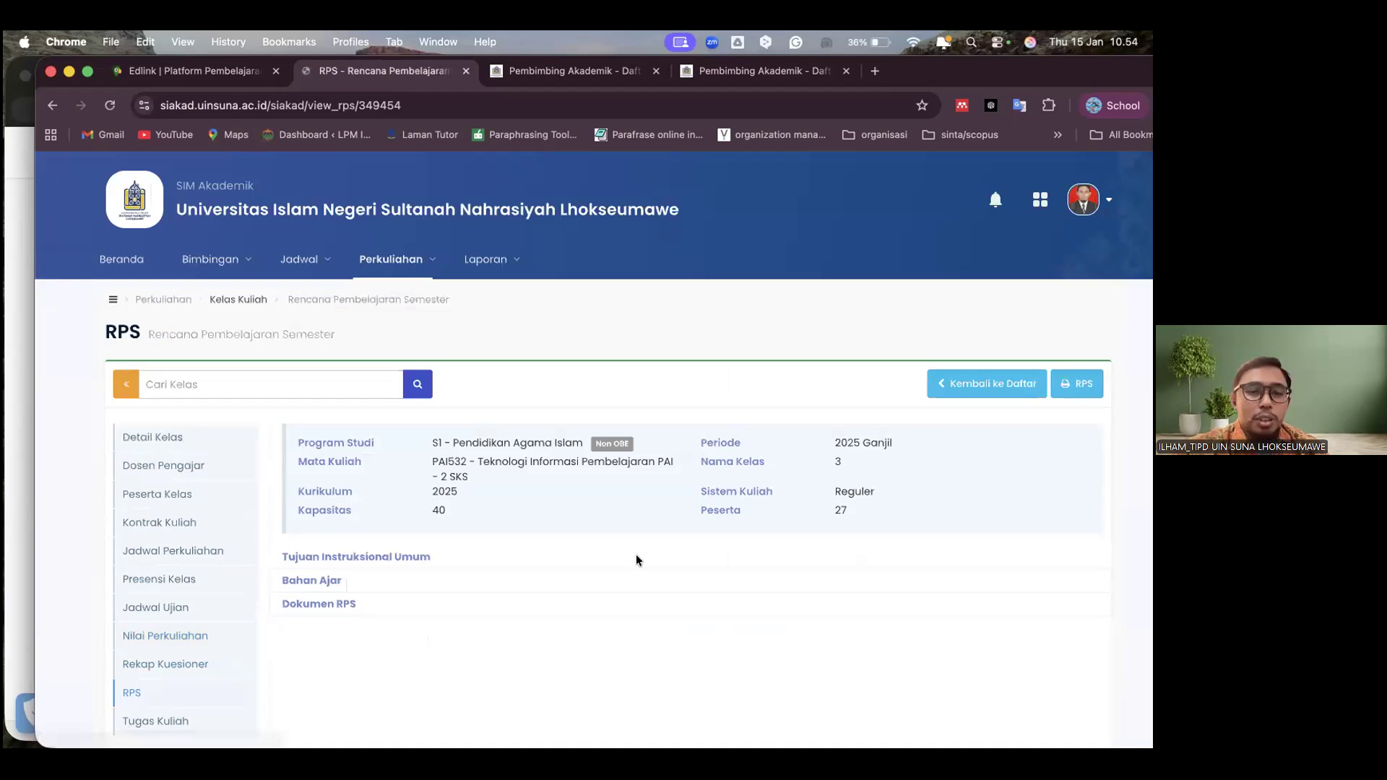
pyautogui.click(156, 721)
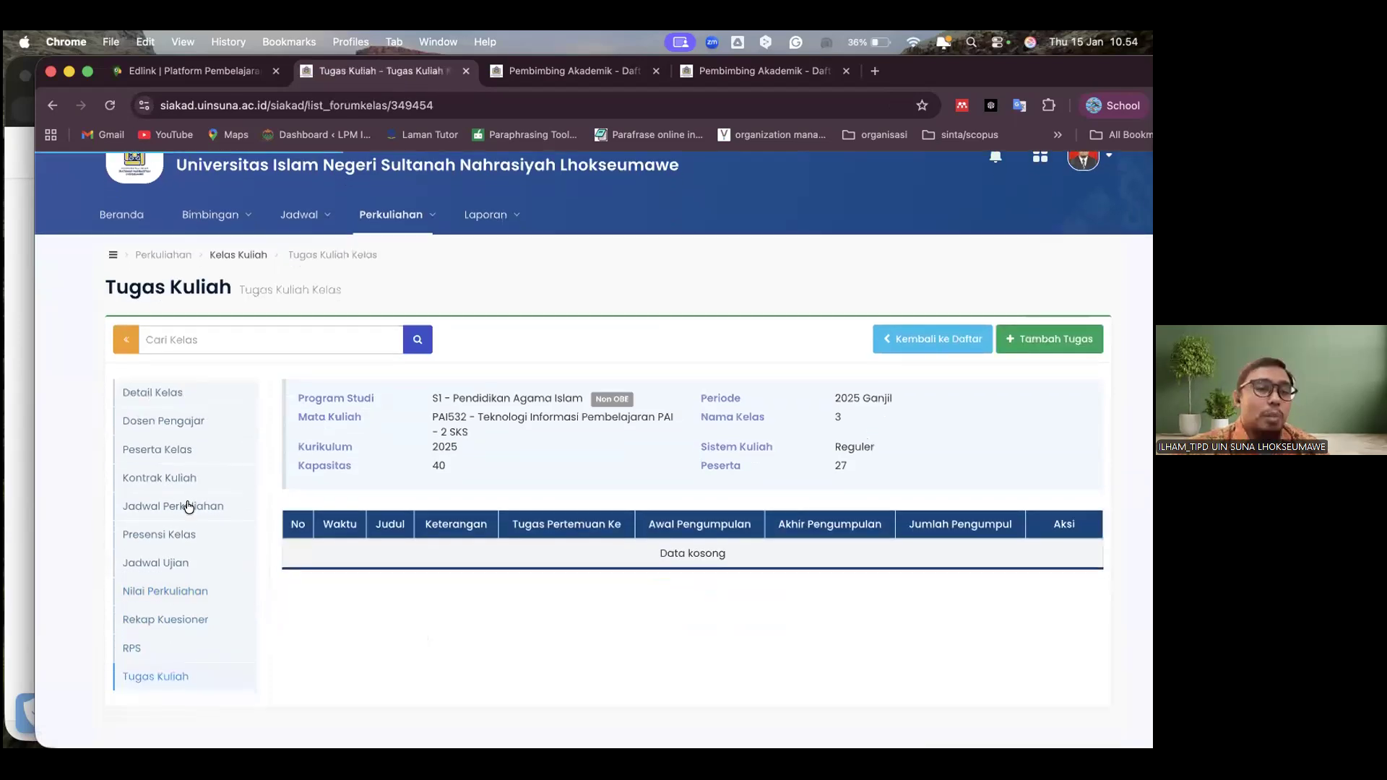
pyautogui.click(188, 506)
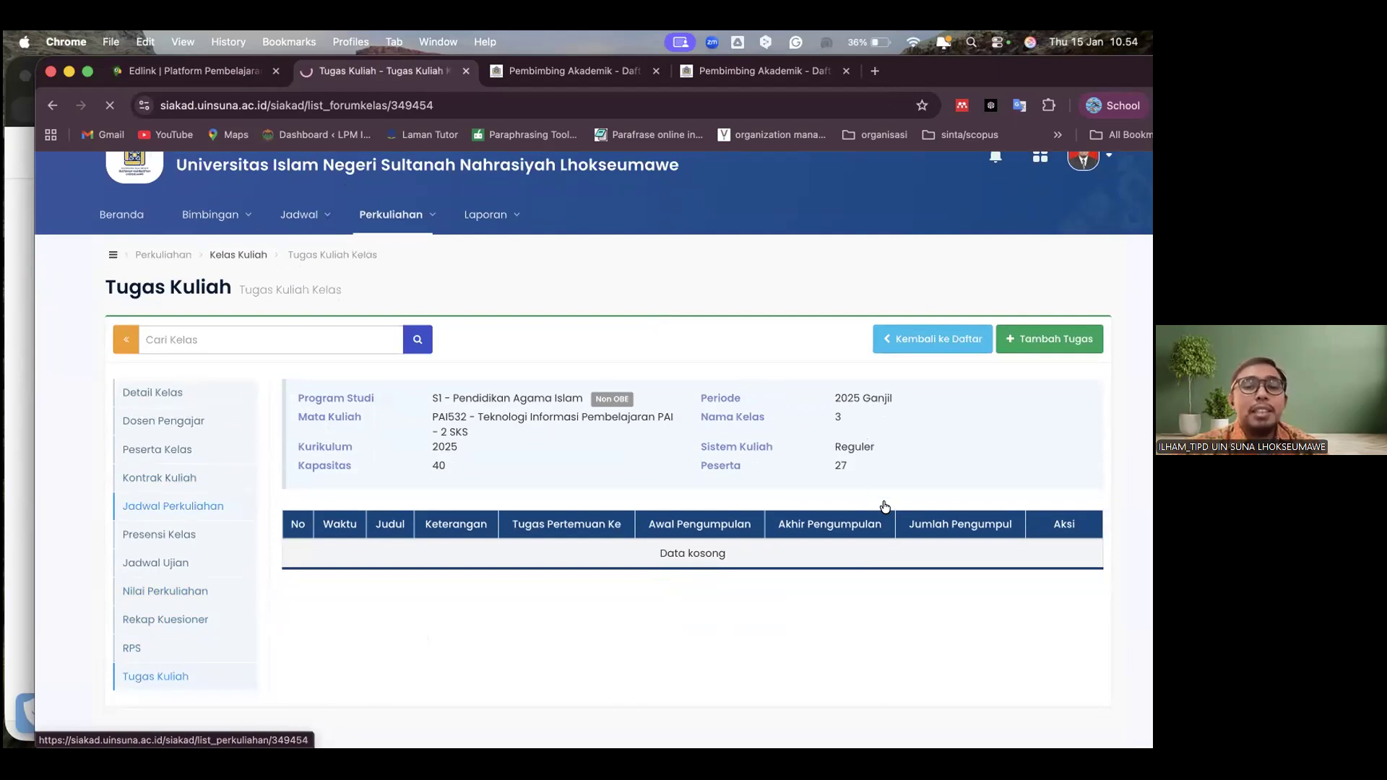
# Switch to Edlink and open the Teknologi Informasi Pembelajaran PAI (3) class at its learning sessions
pyautogui.click(193, 71)
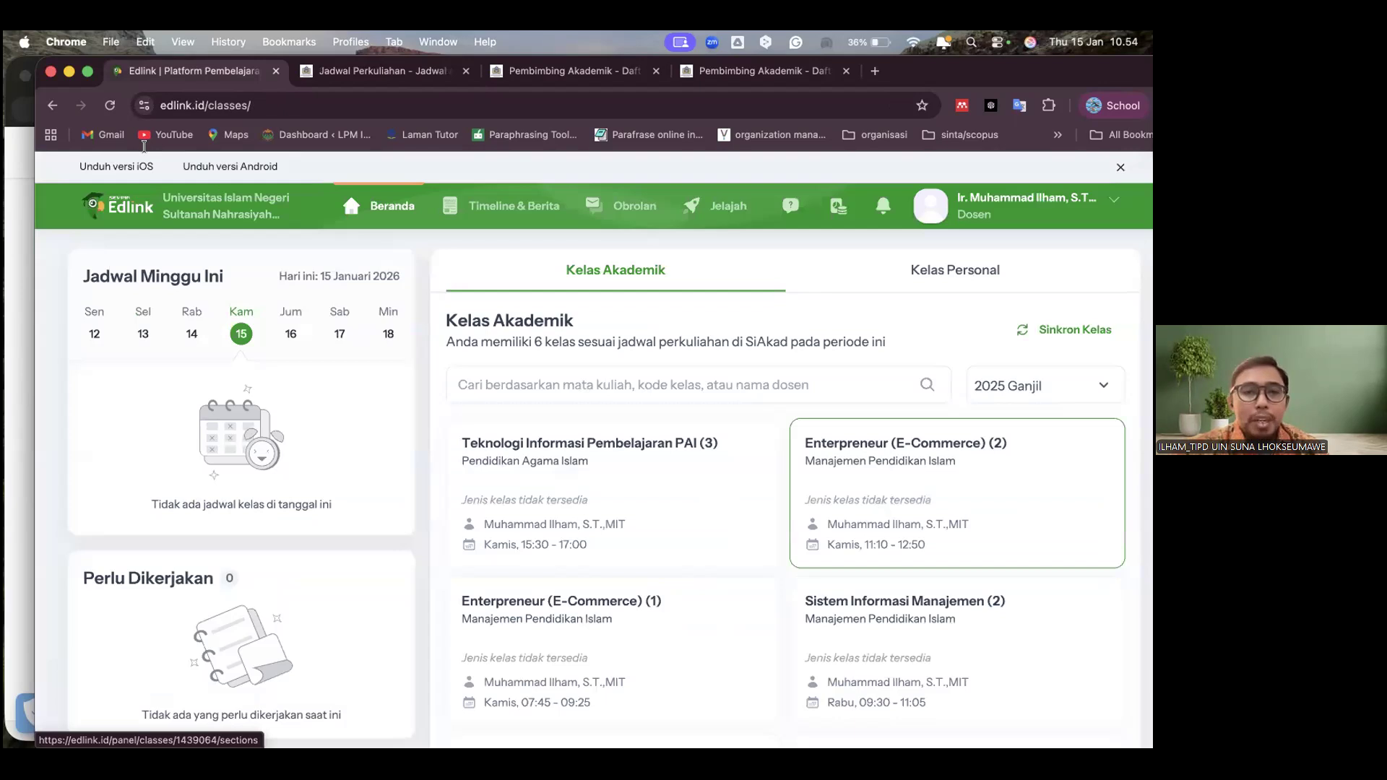
pyautogui.click(958, 491)
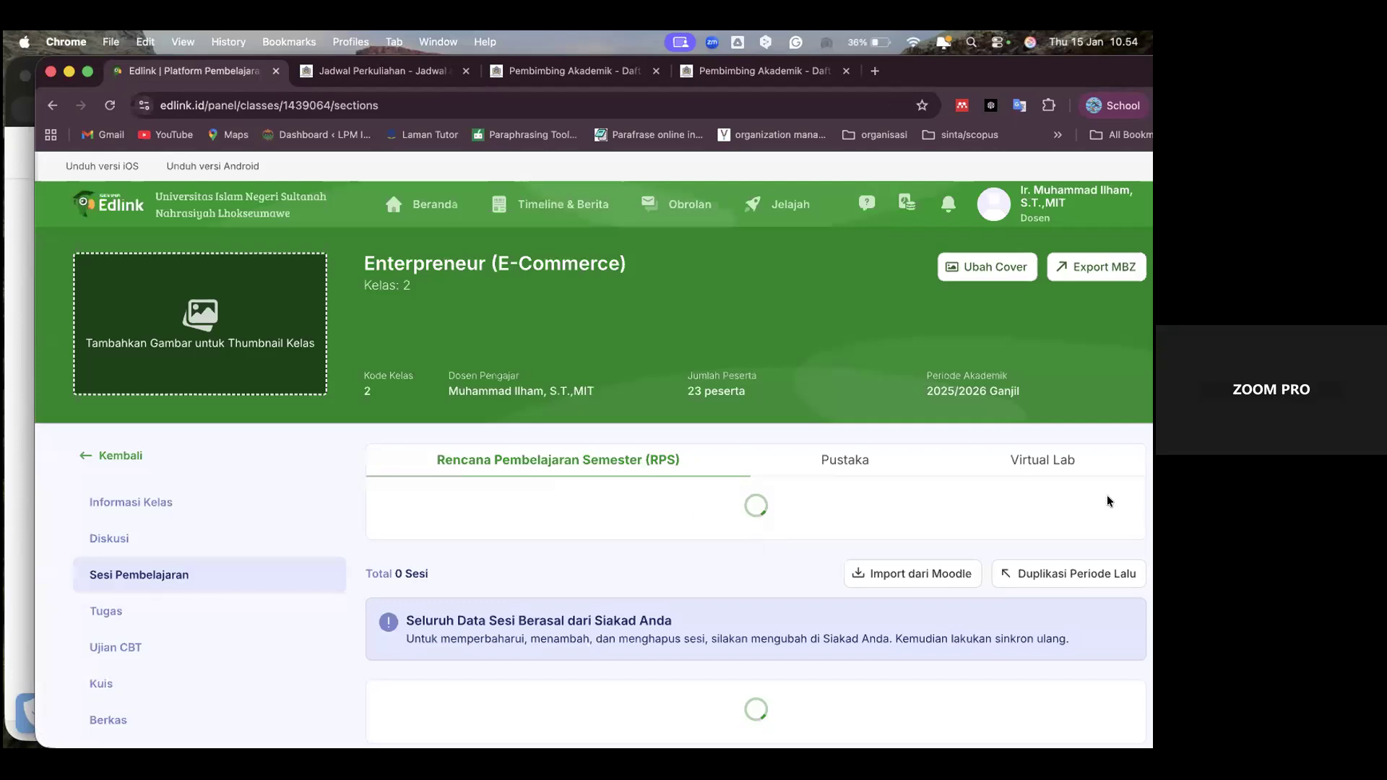
pyautogui.press('super+Left')
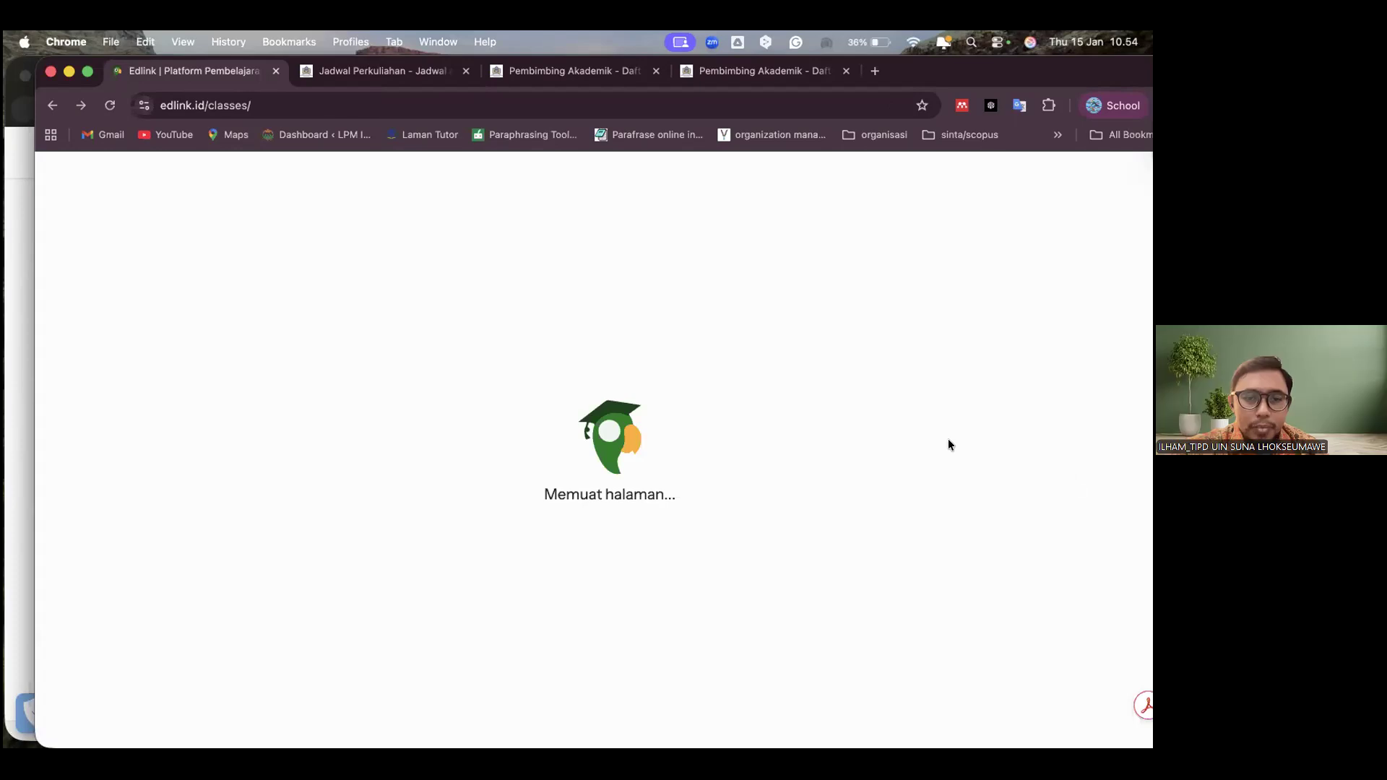
pyautogui.click(482, 439)
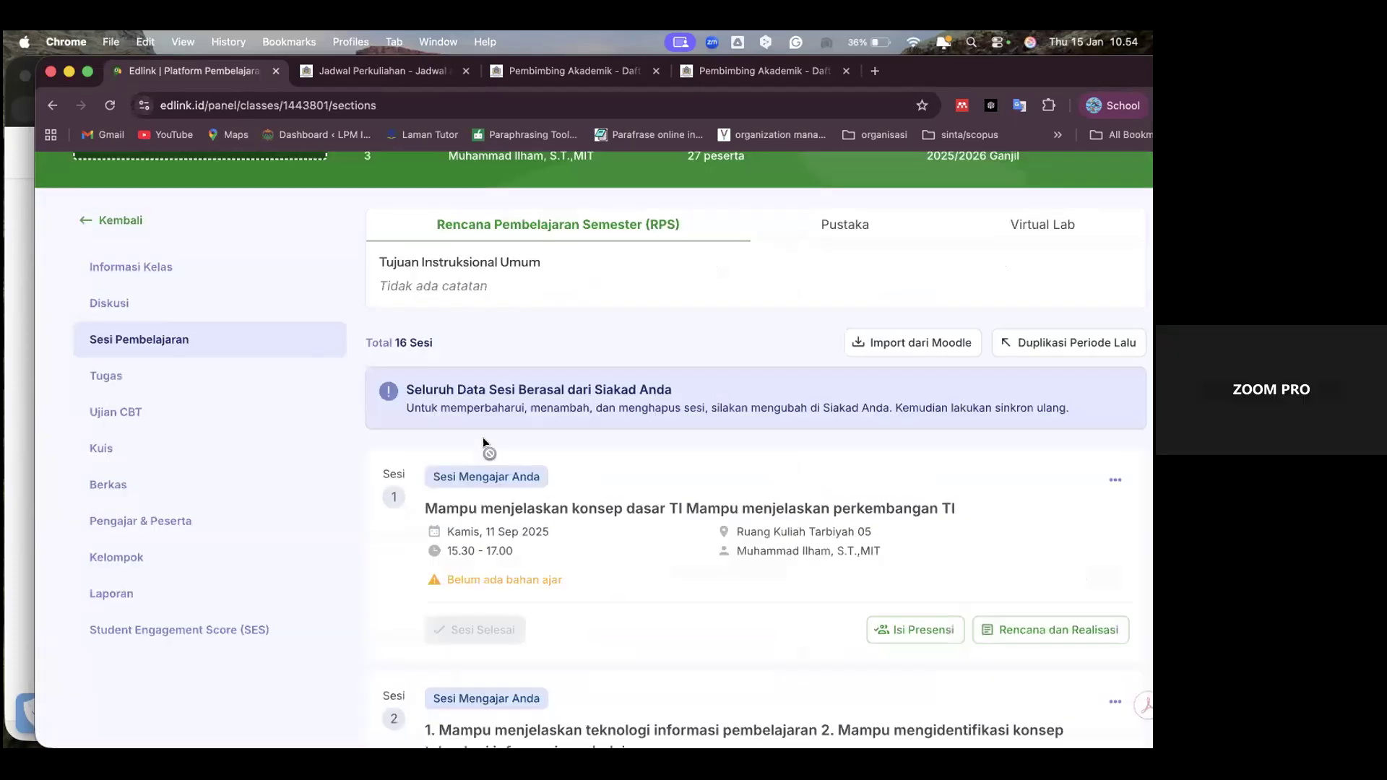
# Look through the class's learning sessions from session 1 to the final test in session 16 and back
pyautogui.scroll(-9, 506, 439)
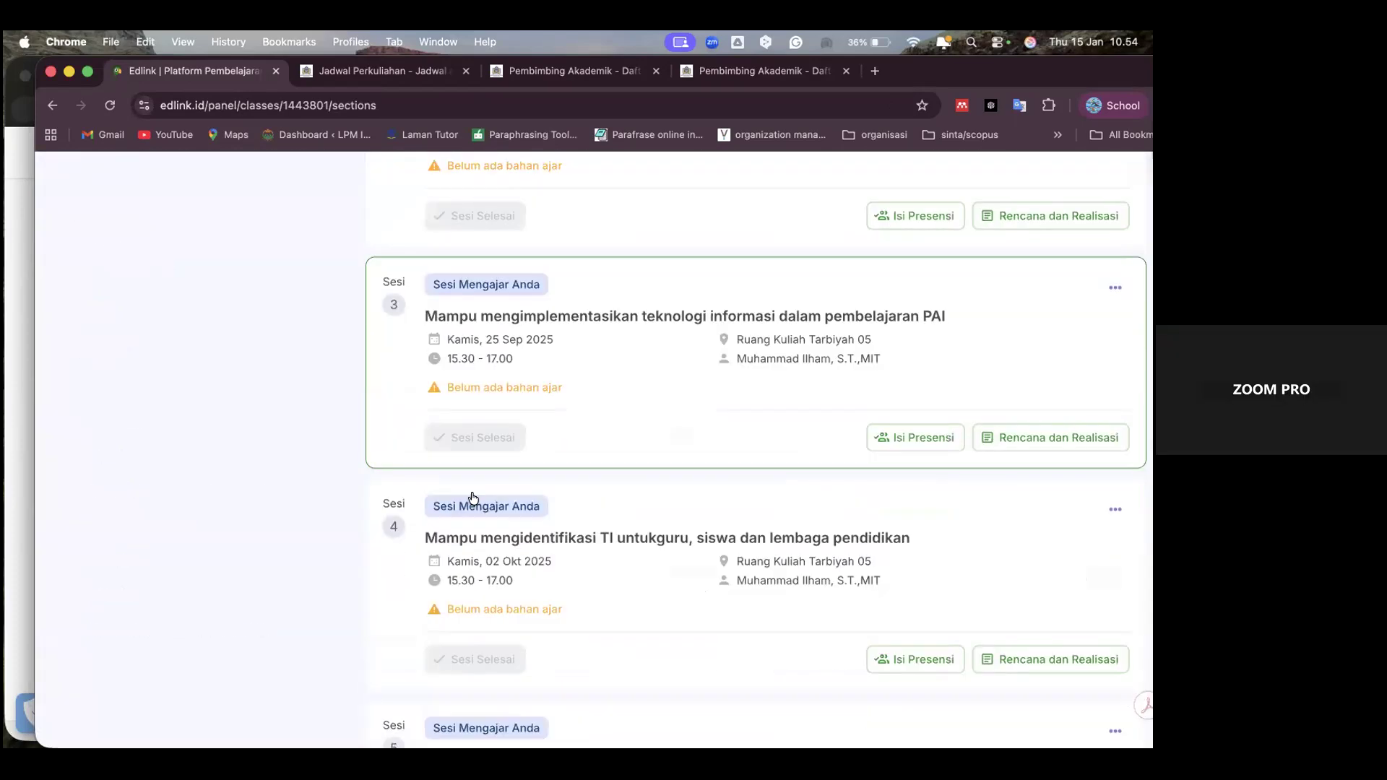
pyautogui.scroll(-20, 474, 498)
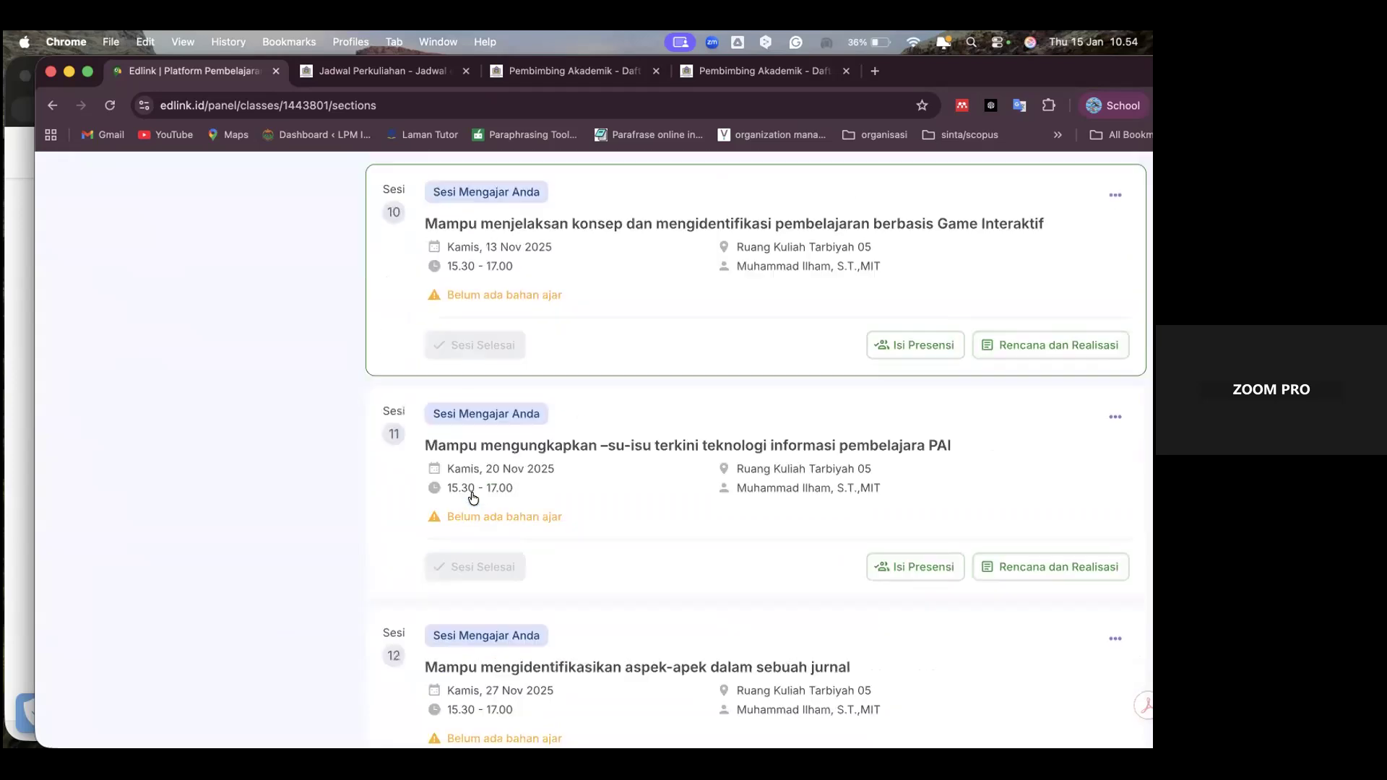
pyautogui.scroll(-7, 474, 498)
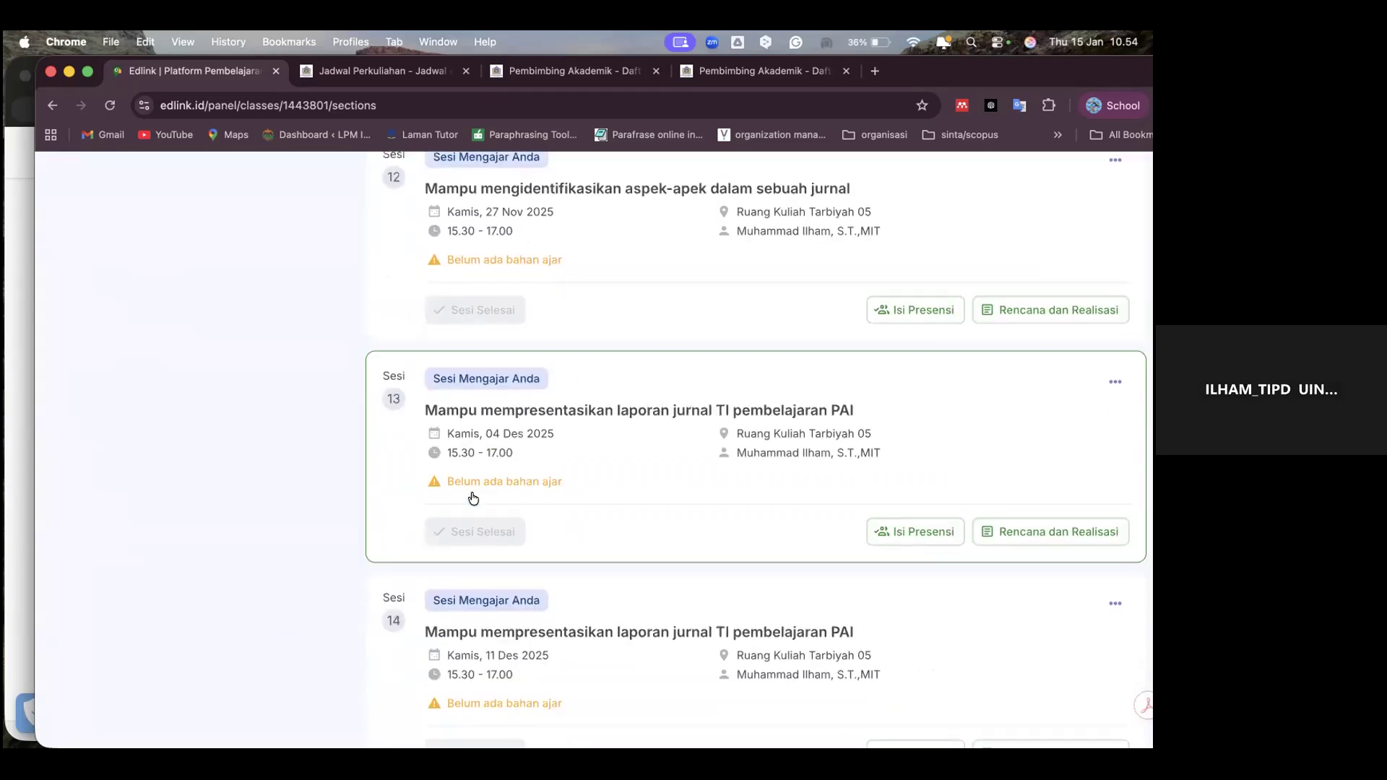
pyautogui.scroll(-7, 473, 498)
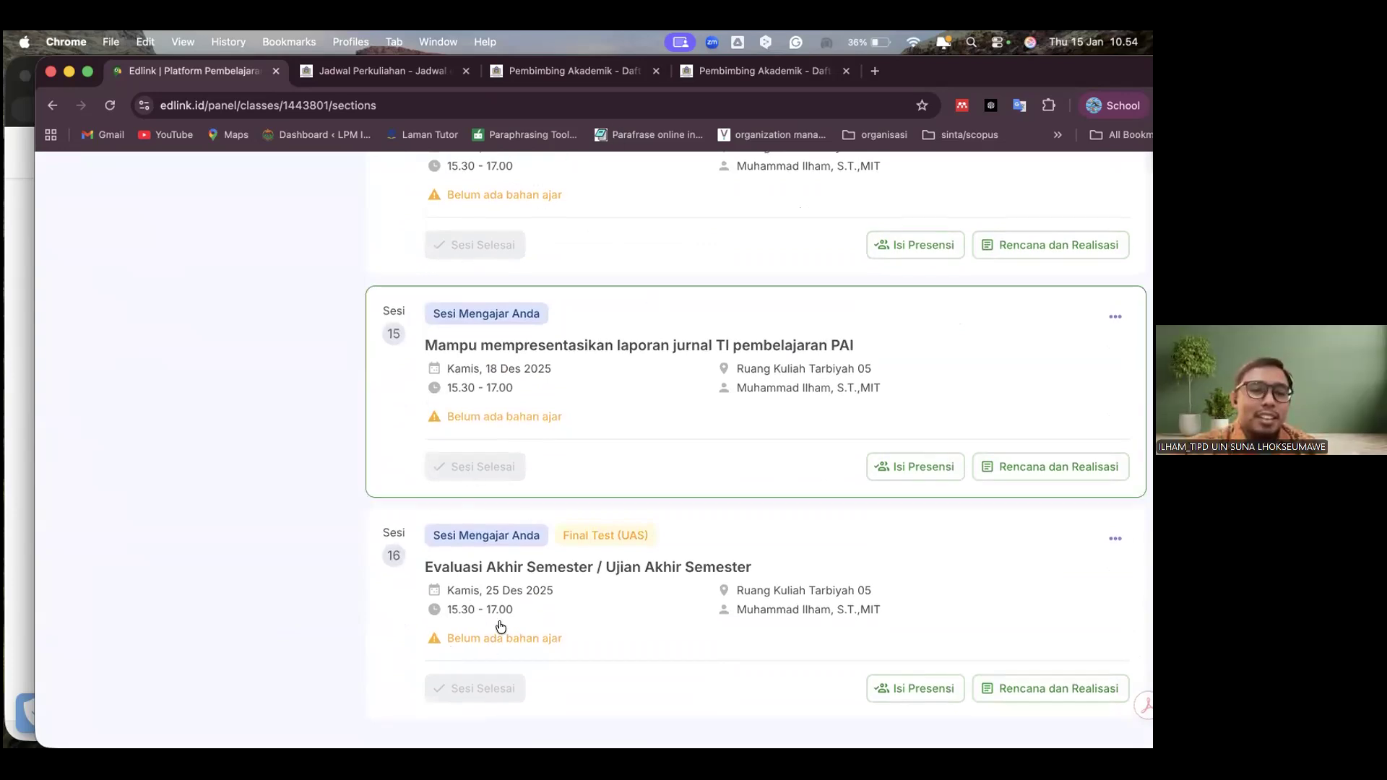
pyautogui.scroll(3, 477, 491)
pyautogui.scroll(20, 510, 447)
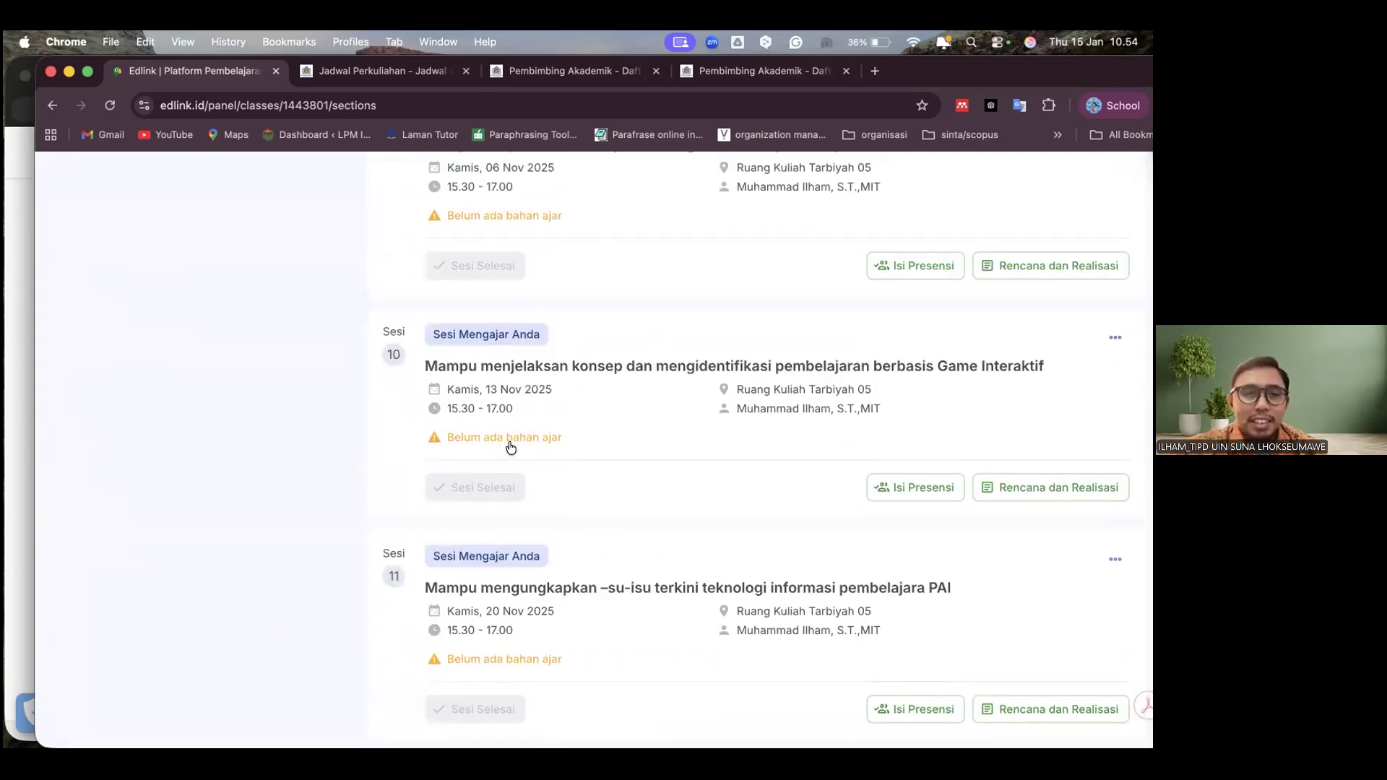
pyautogui.scroll(4, 510, 448)
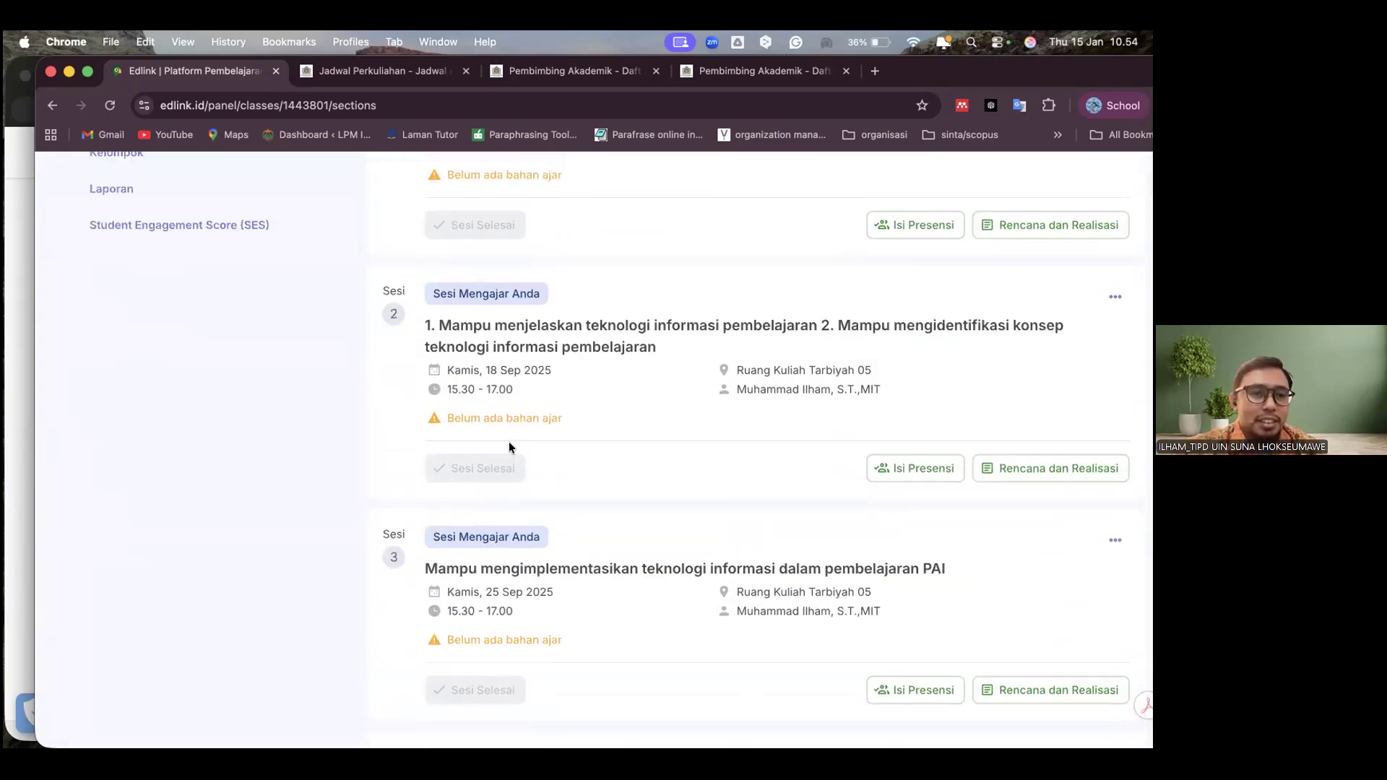
pyautogui.scroll(6, 481, 456)
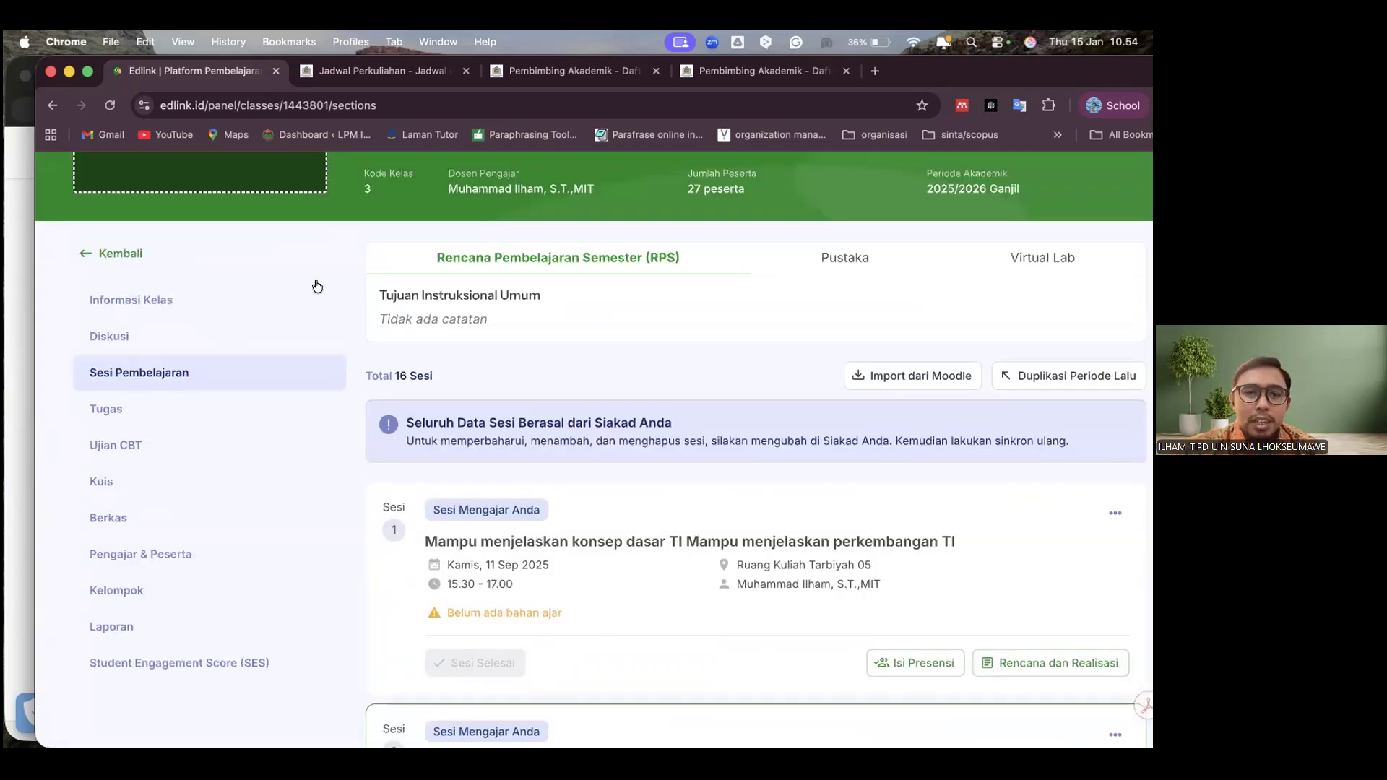
pyautogui.scroll(-5, 746, 470)
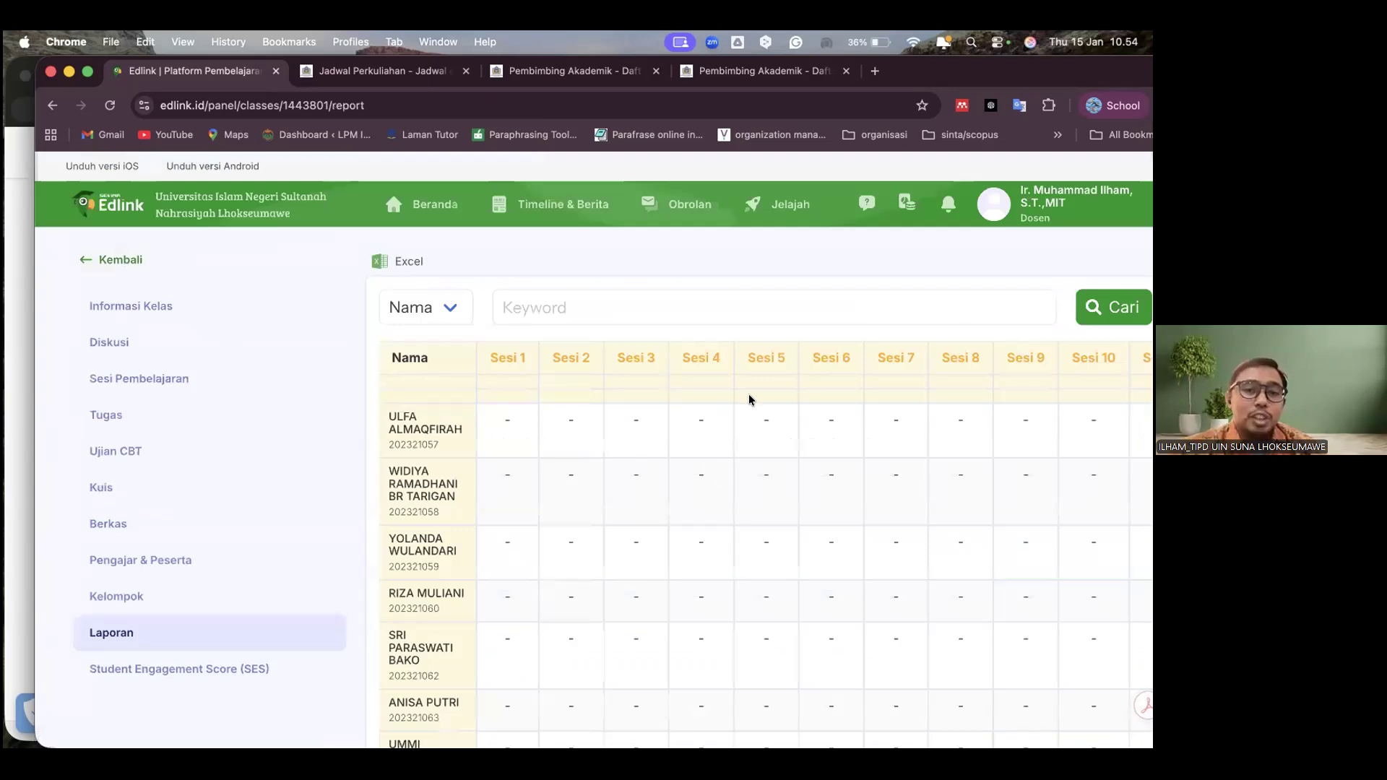
# Look across the class's Laporan table and review the Student Engagement Score (SES) report per participant
pyautogui.hscroll(5, 747, 397)
pyautogui.hscroll(-5, 705, 424)
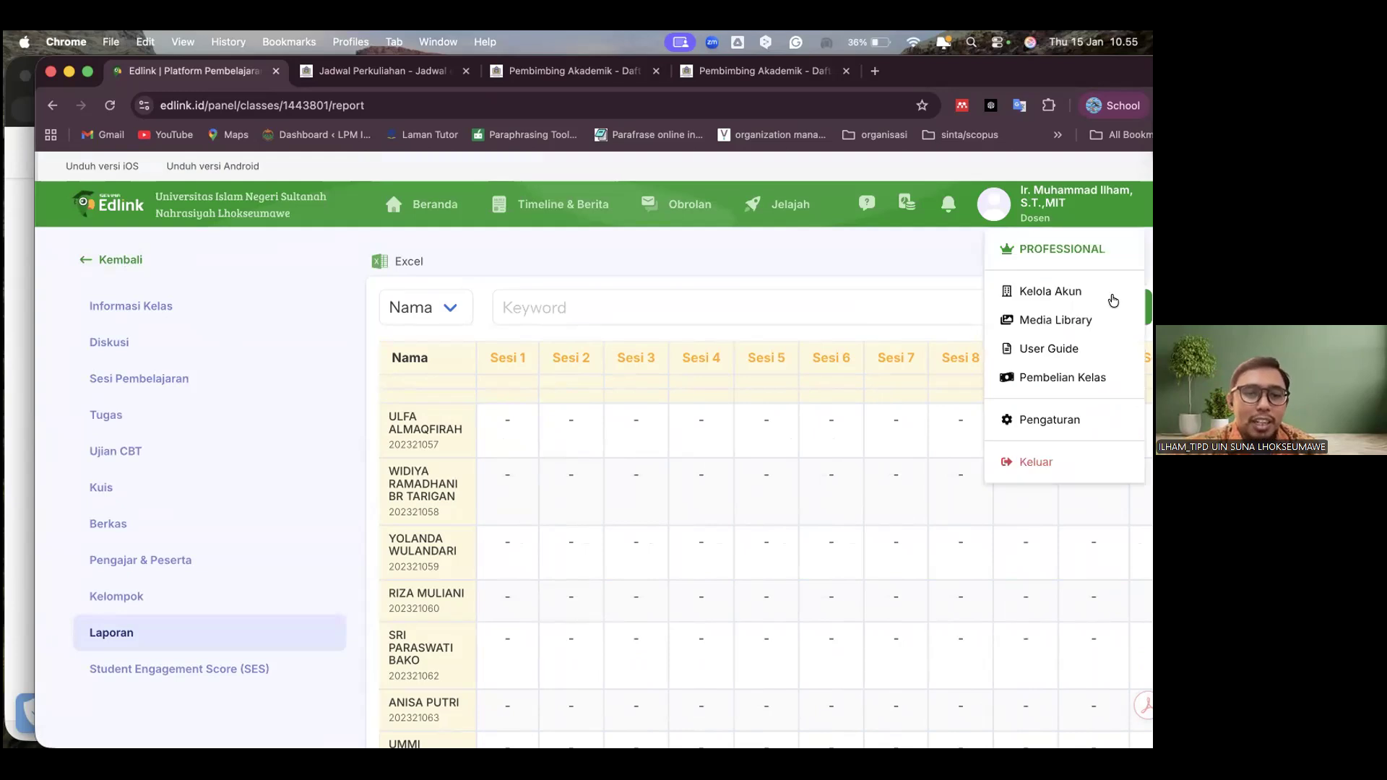
pyautogui.click(239, 672)
pyautogui.scroll(-1, 776, 535)
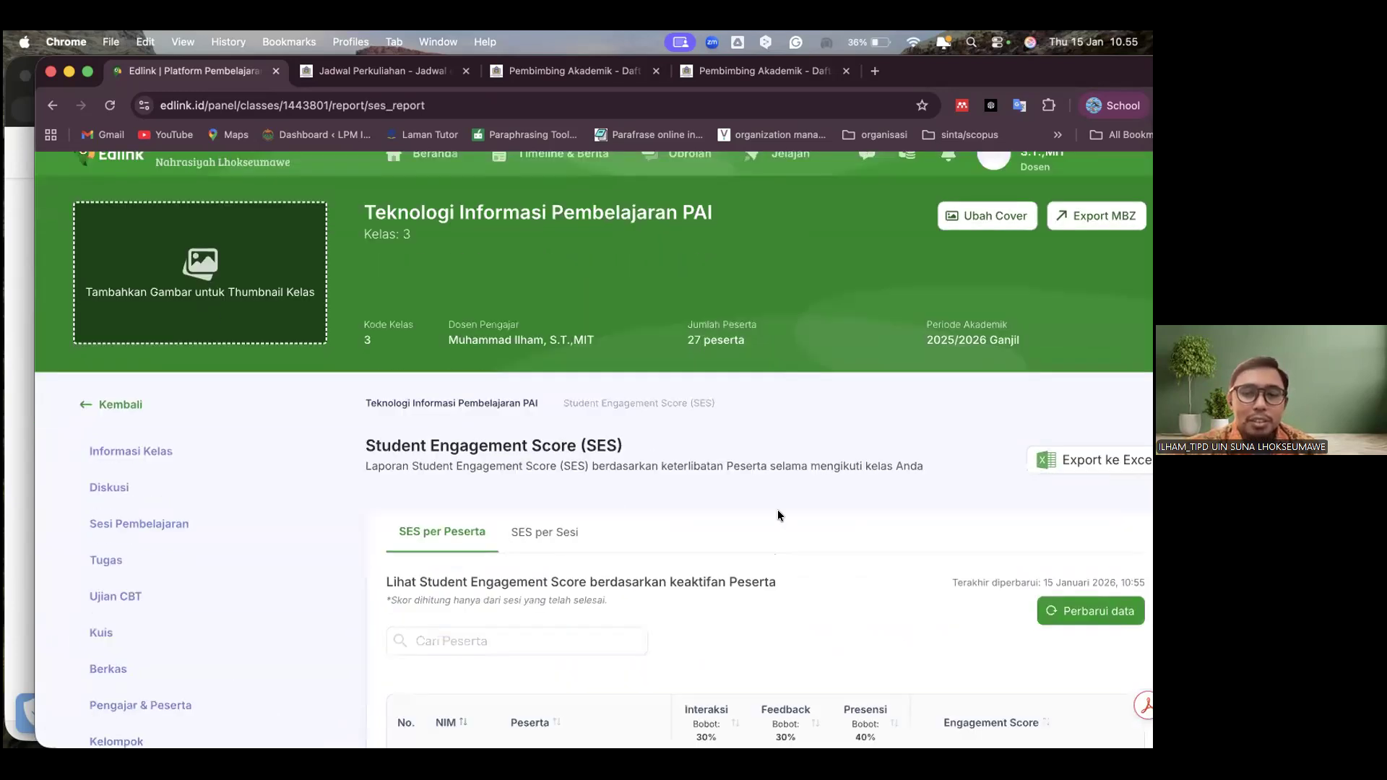
pyautogui.scroll(-3, 806, 510)
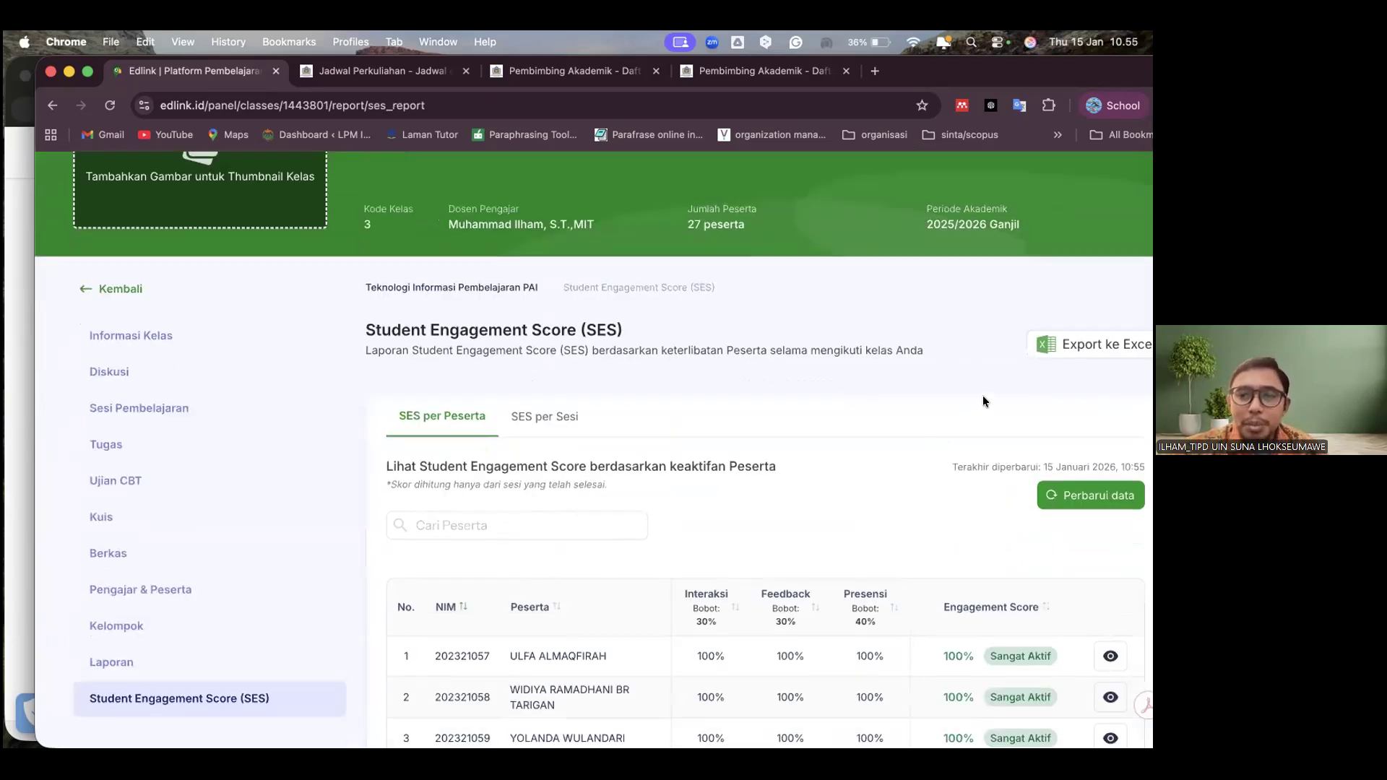
pyautogui.scroll(-3, 983, 402)
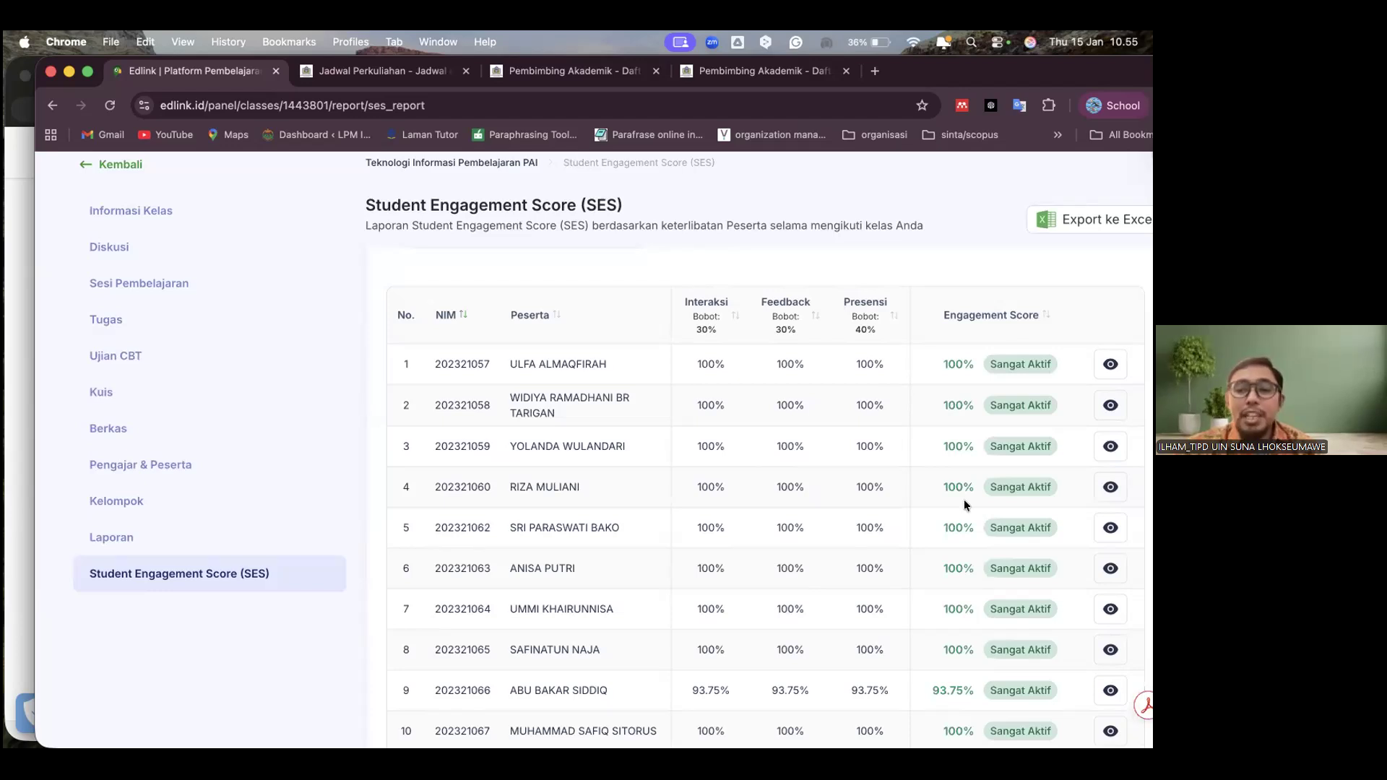
pyautogui.scroll(-5, 790, 568)
pyautogui.scroll(3, 961, 499)
pyautogui.scroll(5, 935, 494)
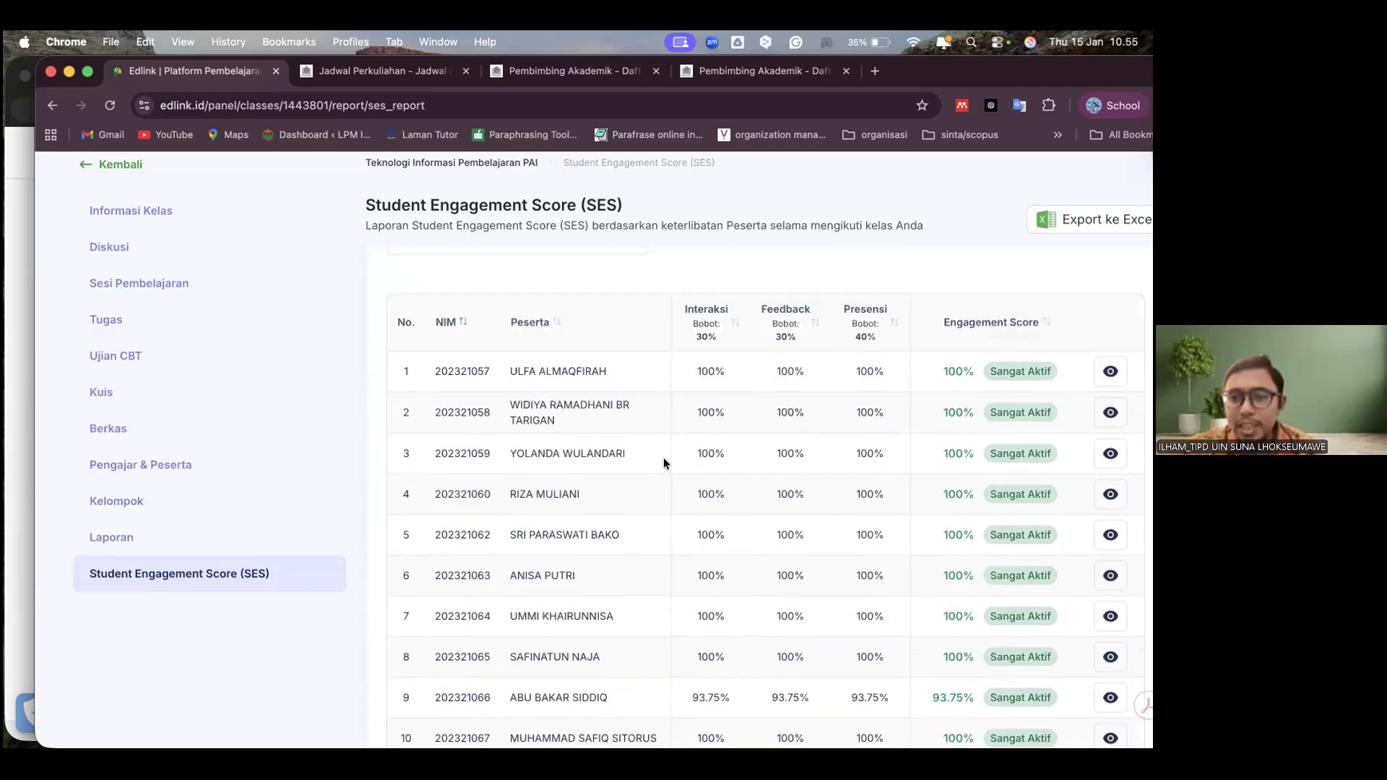
# View the class's Kelompok page, look across the Laporan session columns and return to the Student Engagement Score report
pyautogui.click(173, 528)
pyautogui.click(132, 598)
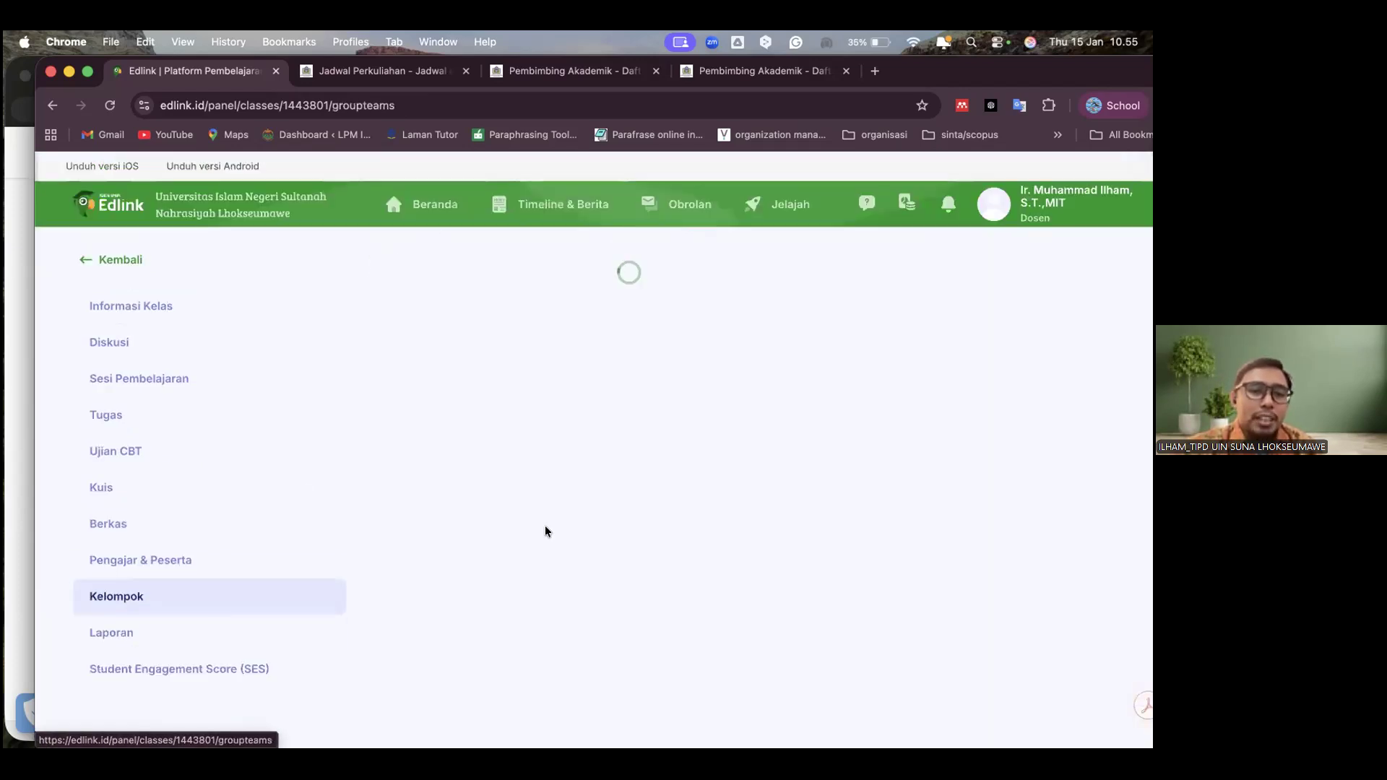
pyautogui.click(145, 633)
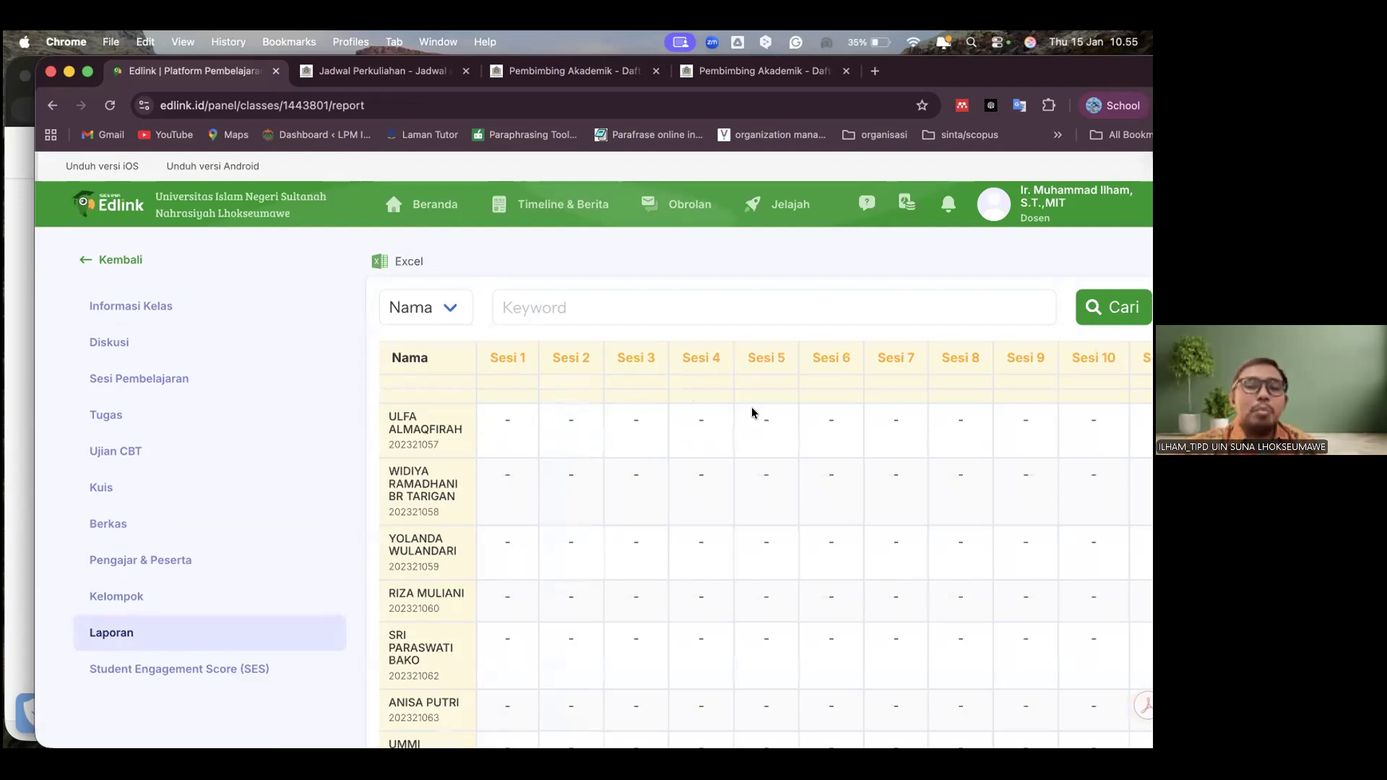
pyautogui.hscroll(6, 728, 518)
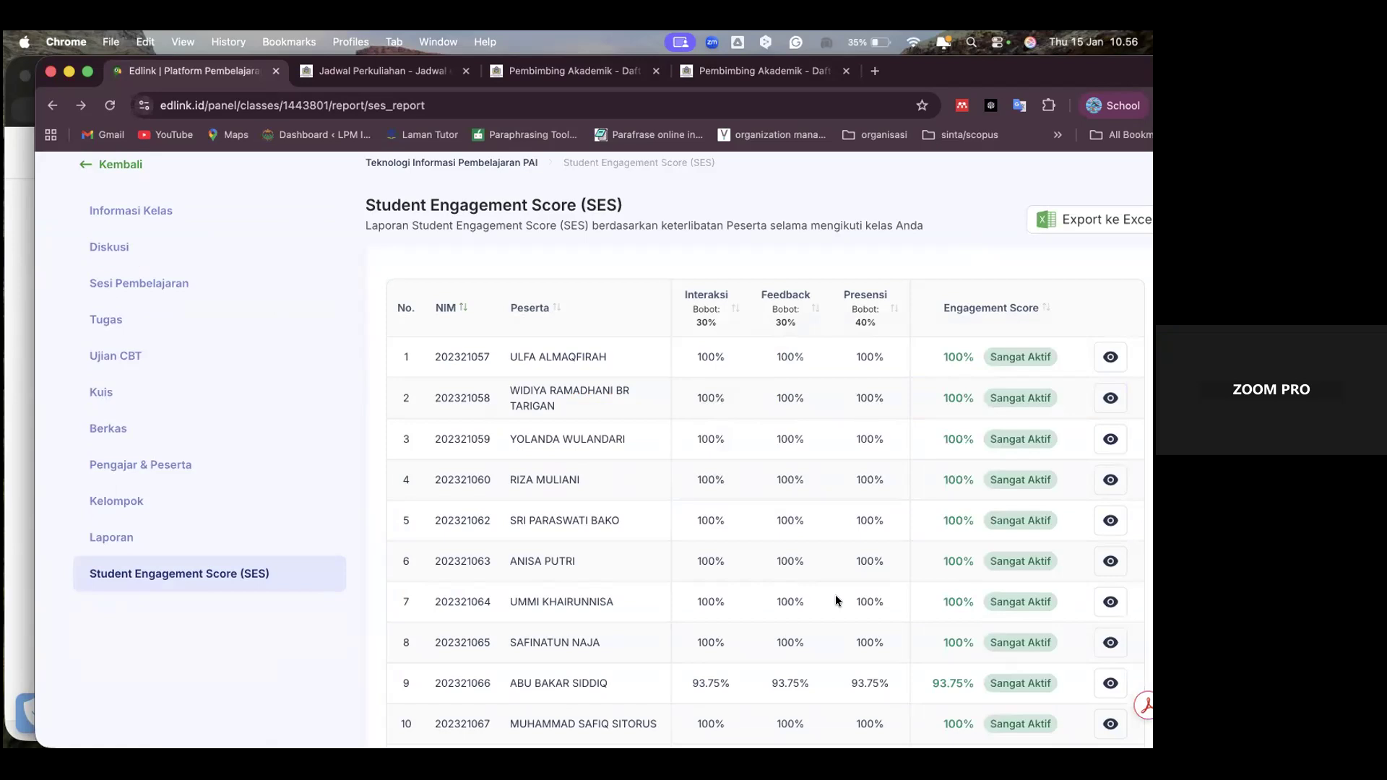
# Switch to Zoom, view the overview of all open windows and close it again
pyautogui.moveTo(853, 715)
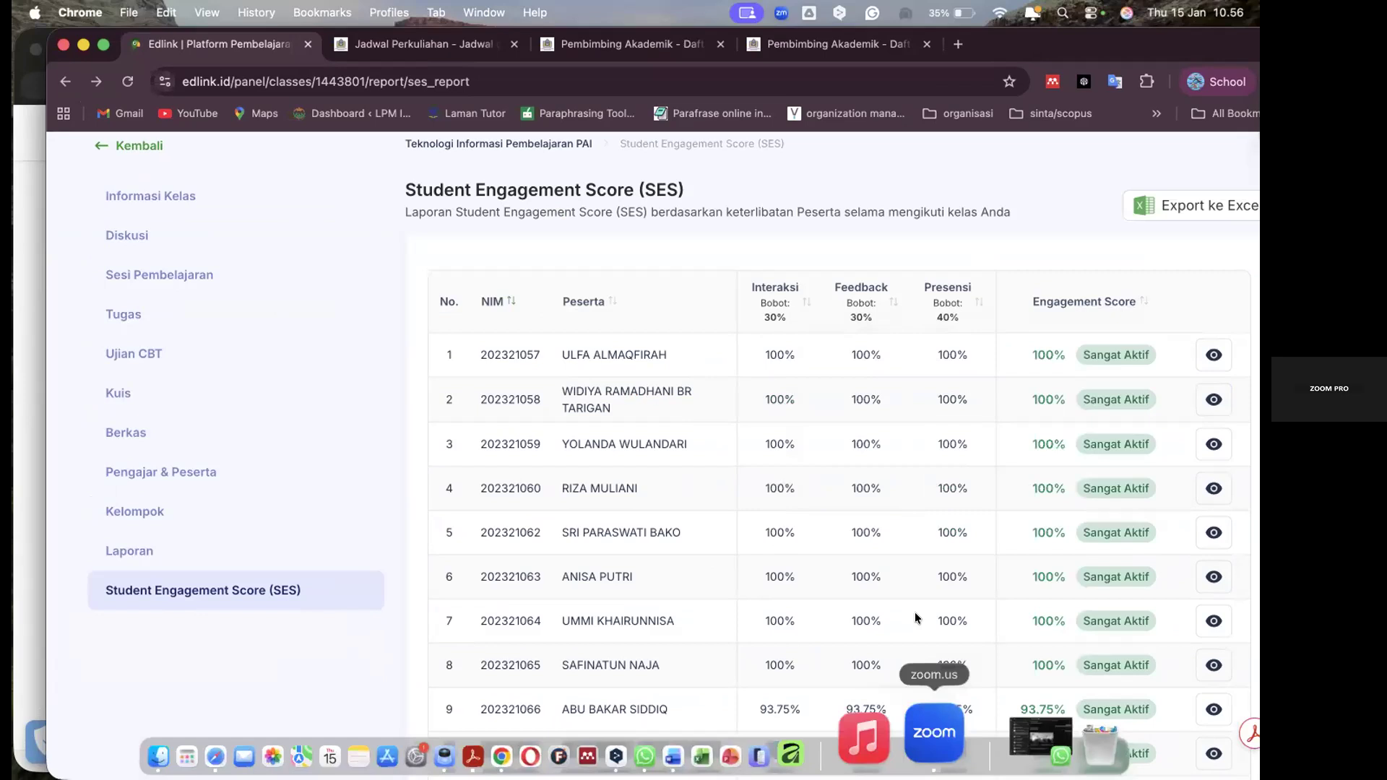
pyautogui.click(934, 734)
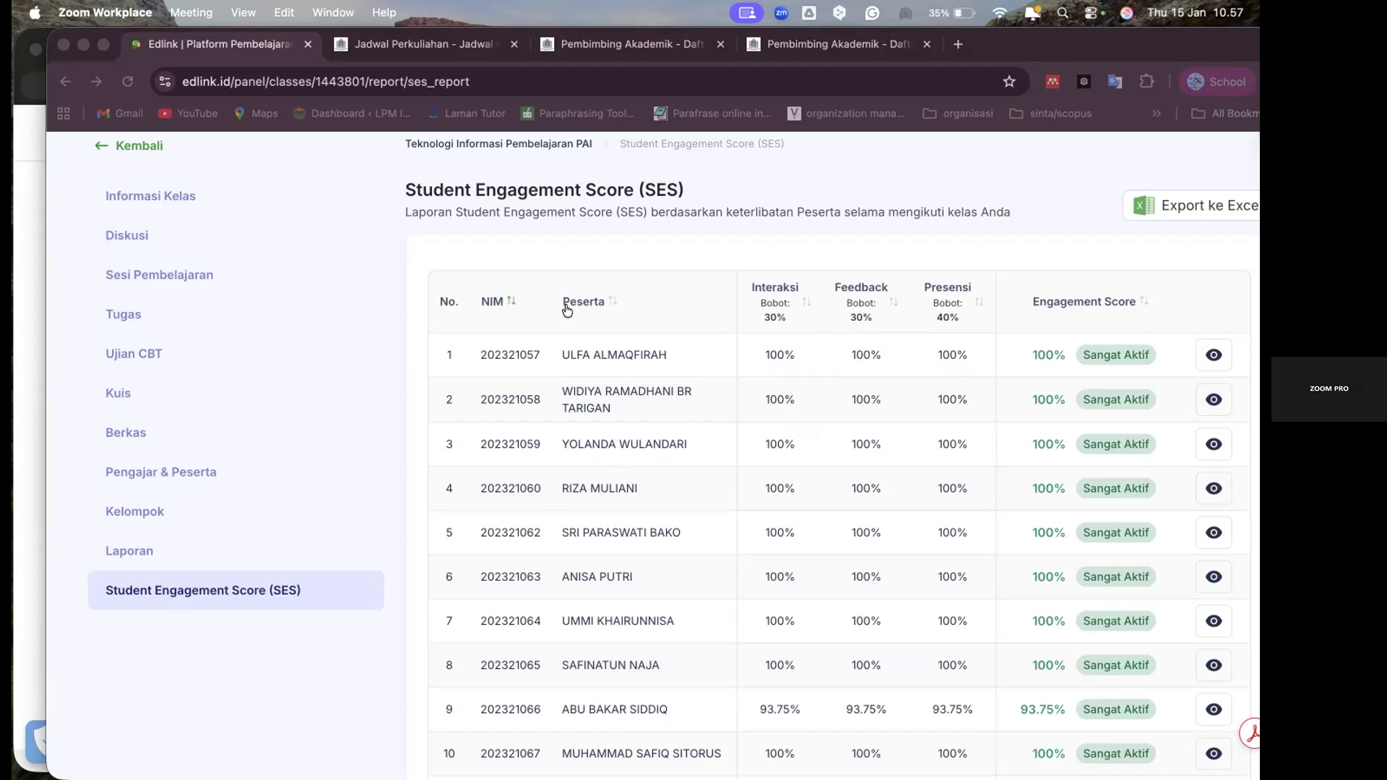
pyautogui.hotkey('ctrl', 'Up')
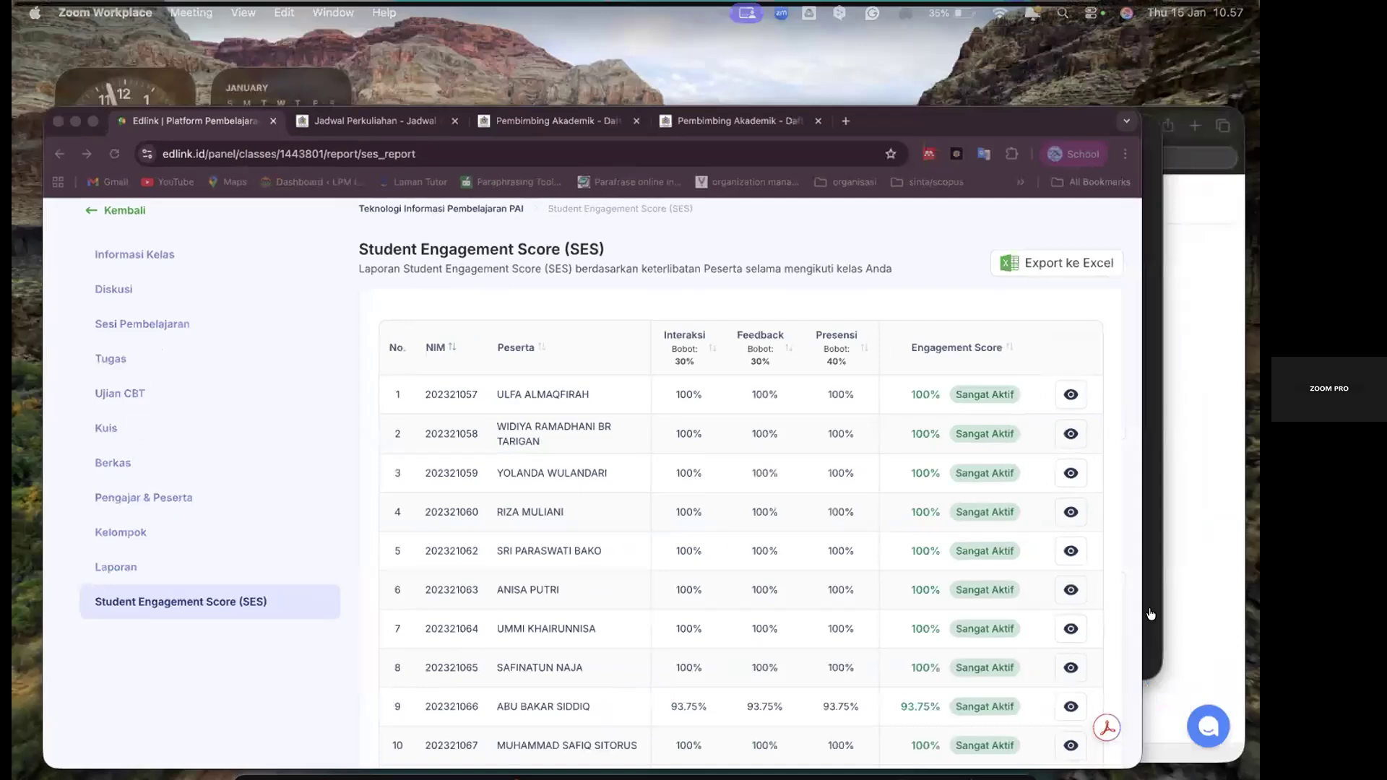
pyautogui.hotkey('ctrl', 'Up')
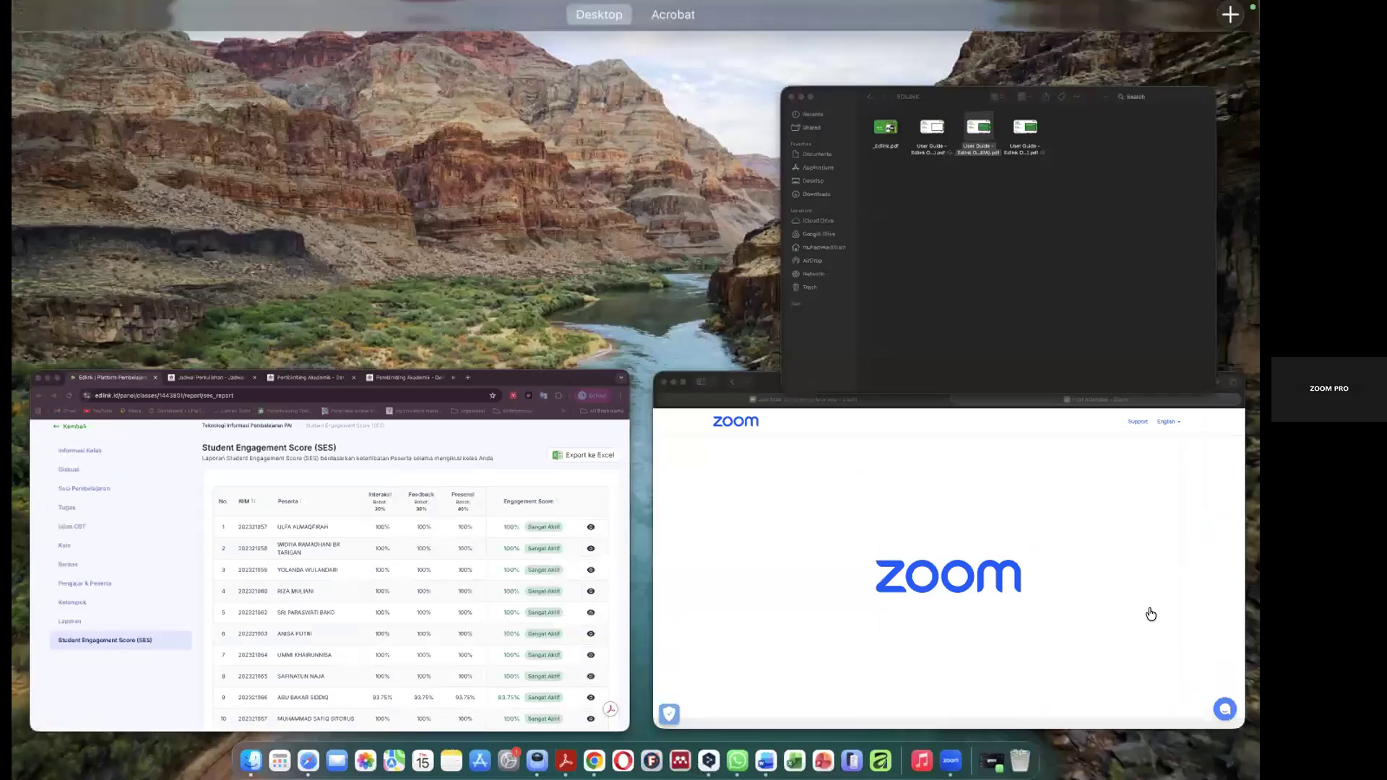
pyautogui.press('Escape')
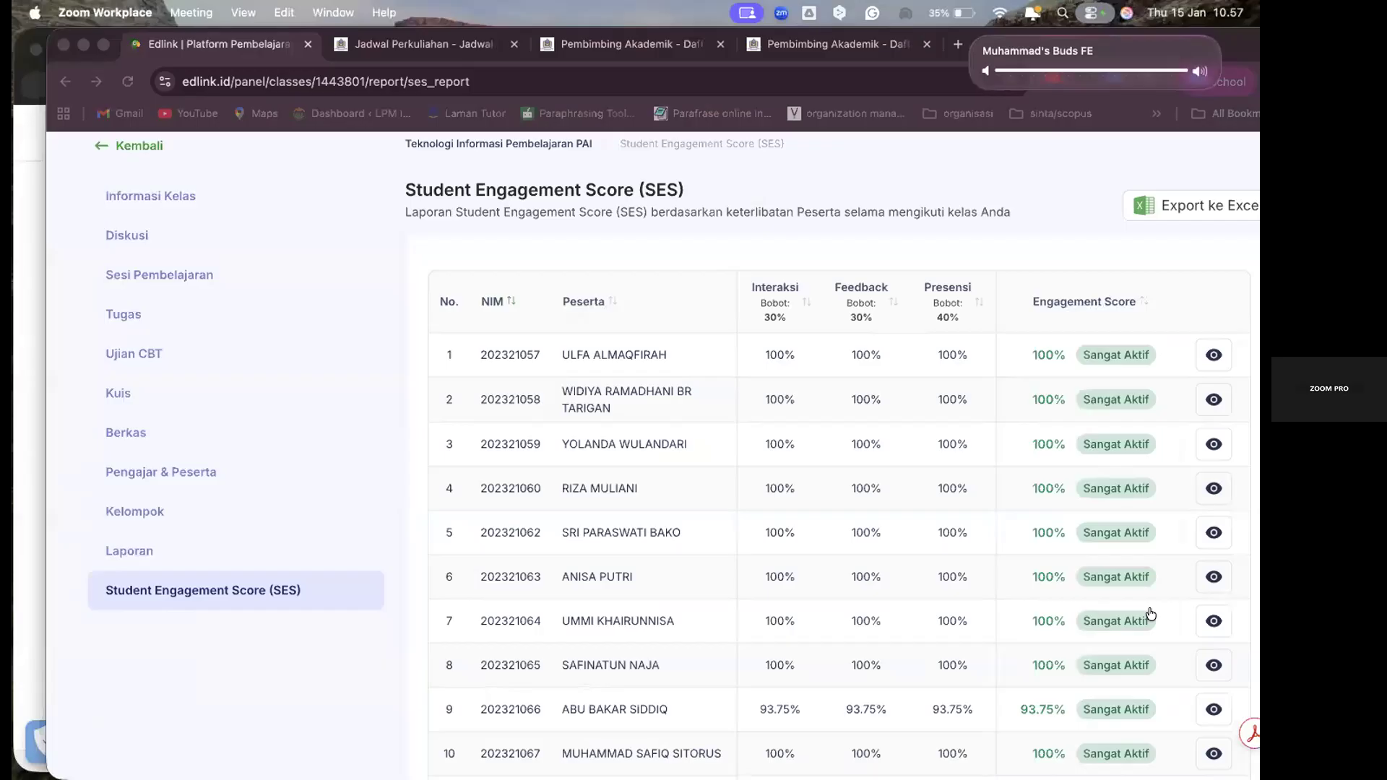